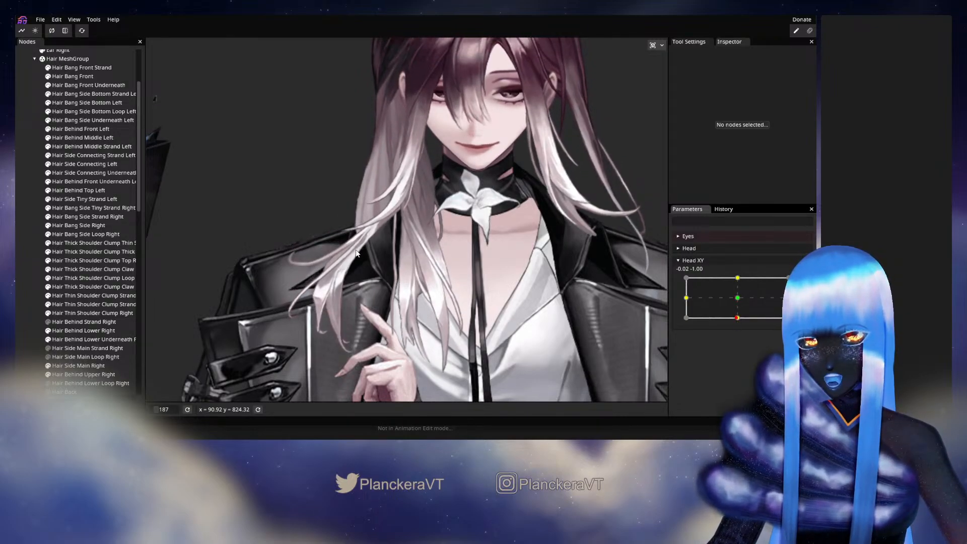
Start editing the Head XY keypoint at 0.00, -1.00 and select the Hair Thin Shoulder Clump Right part.
mouse_move(743, 321)
mouse_down()
mouse_move(741, 298)
mouse_move(739, 318)
mouse_up()
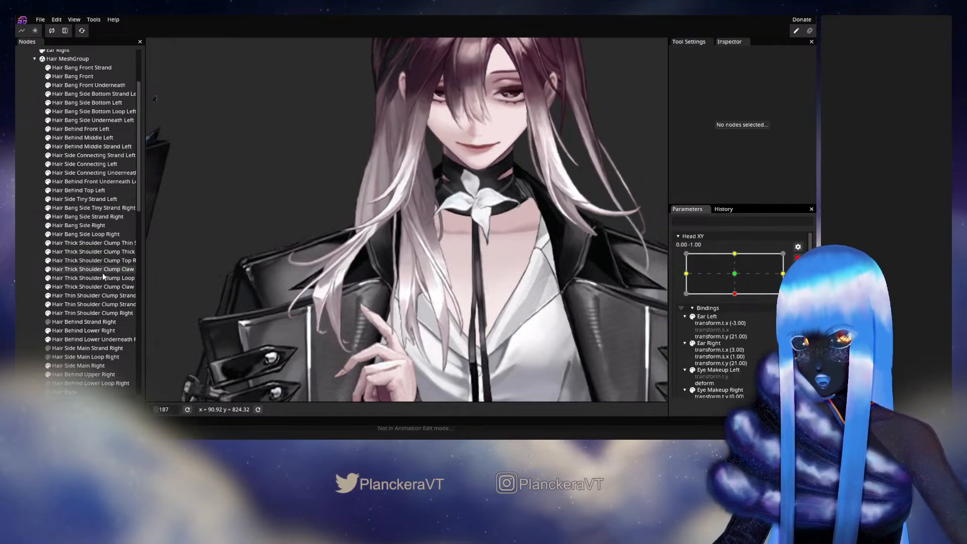
click(77, 287)
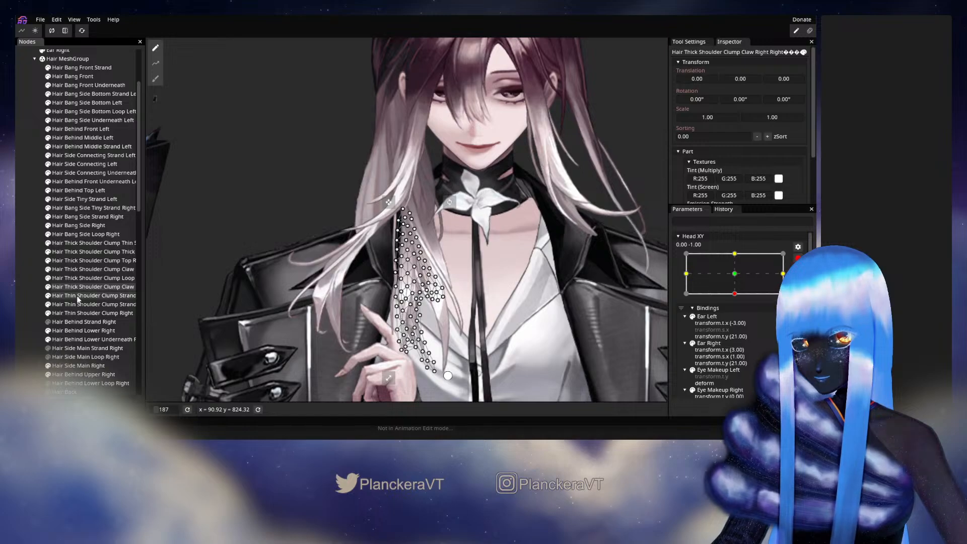
click(76, 295)
click(77, 303)
click(77, 312)
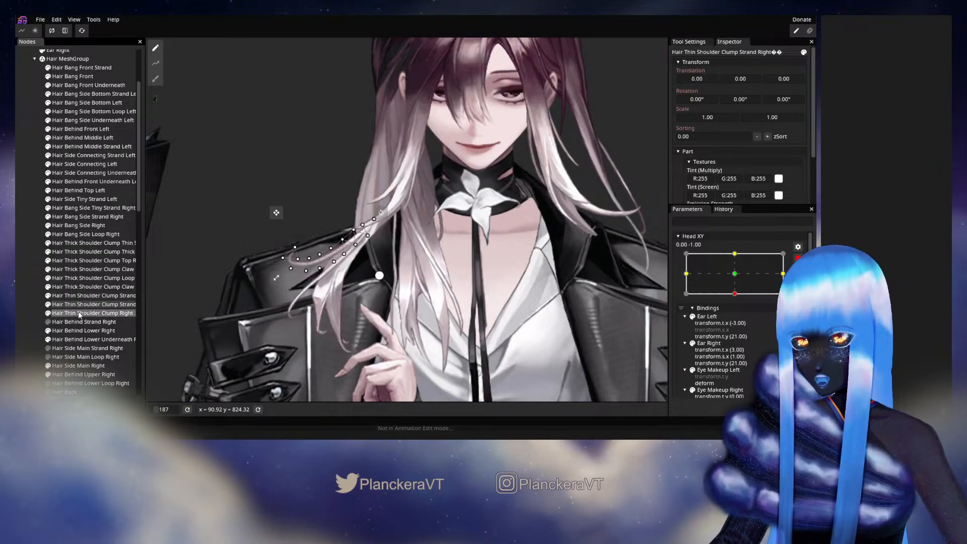
Nudge the middle mesh vertices of Hair Thin Shoulder Clump Right slightly outward to smooth the strand's bend over the shoulder.
scroll(383, 280, up, 2)
scroll(385, 280, up, 3)
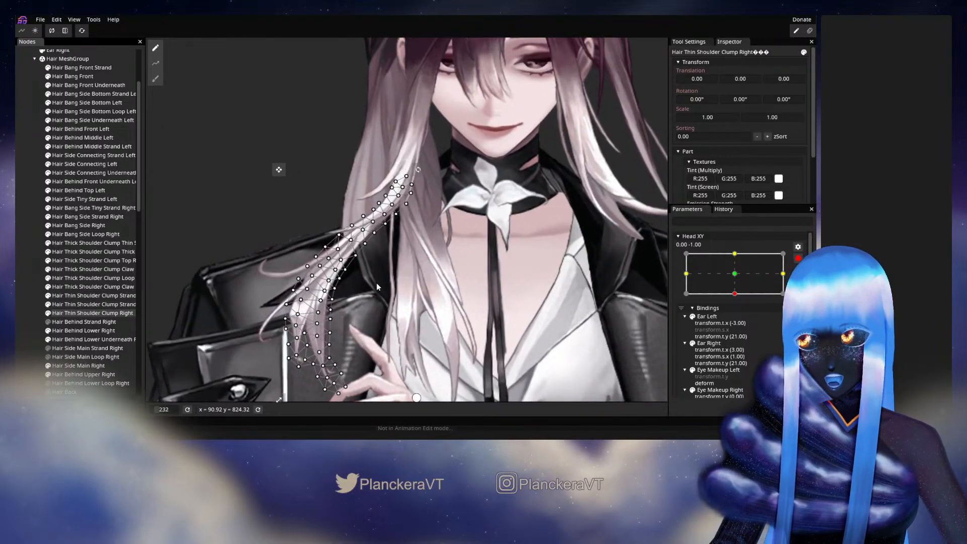
scroll(380, 271, up, 2)
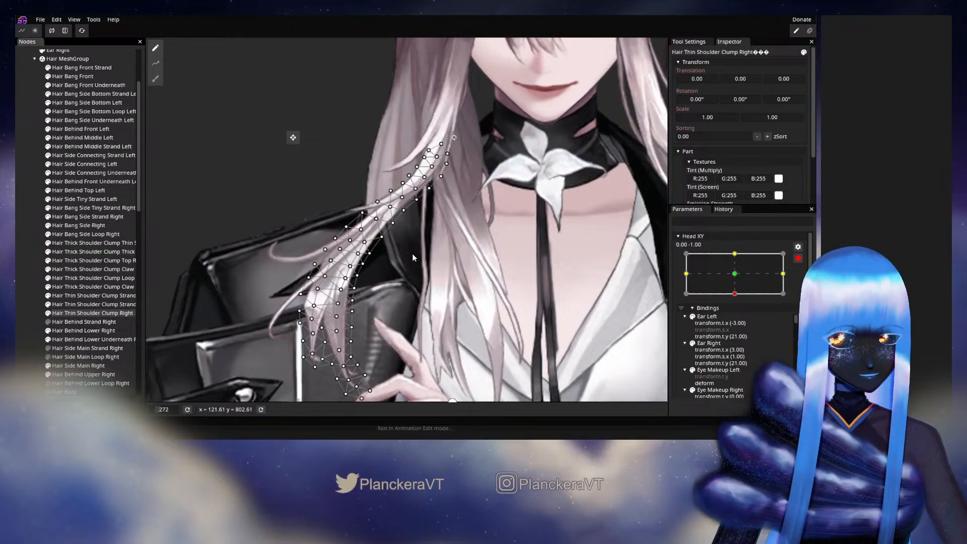
scroll(394, 267, up, 2)
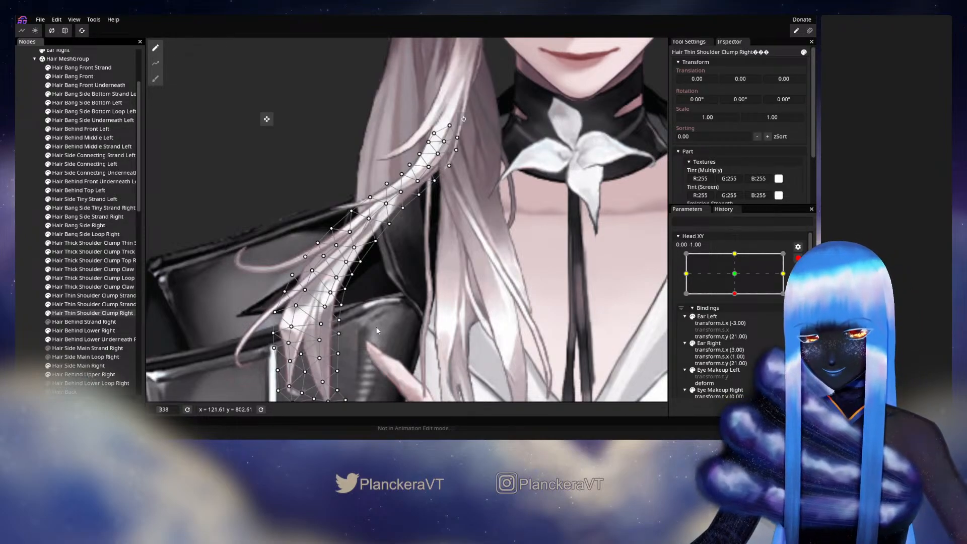
scroll(388, 269, up, 2)
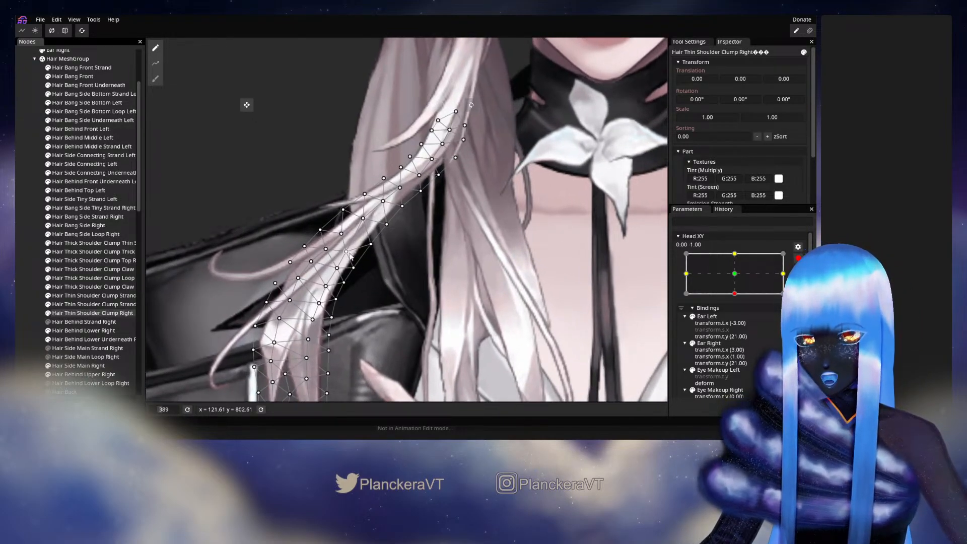
click(347, 252)
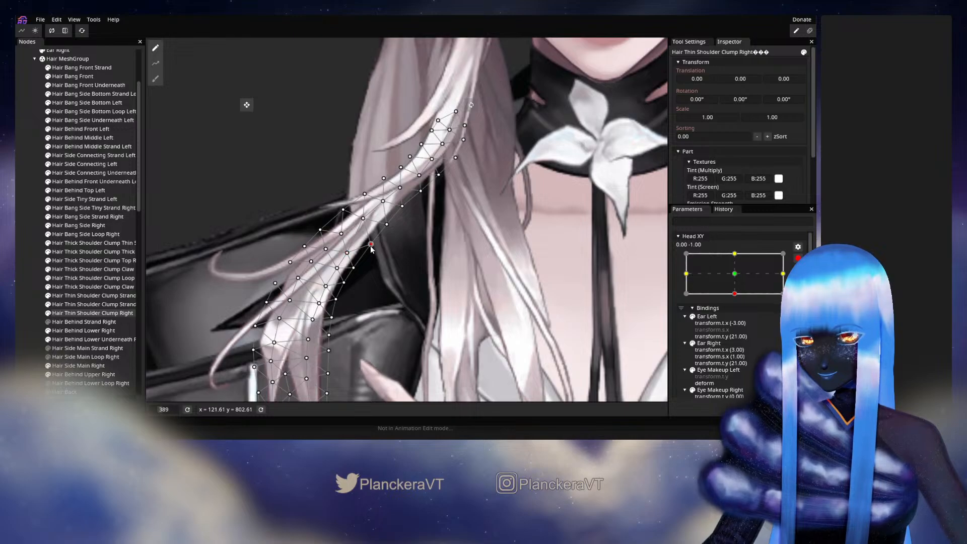
click(364, 220)
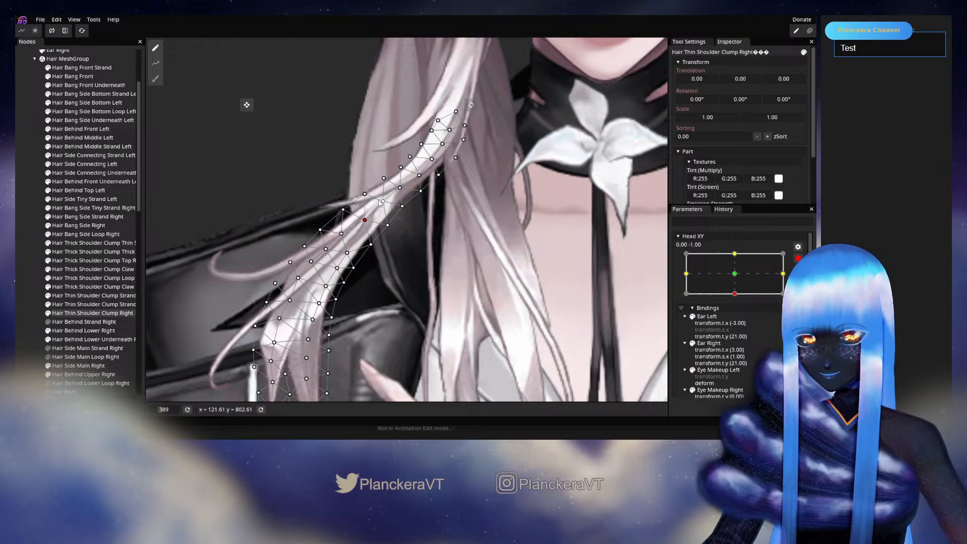
drag(382, 203, 384, 205)
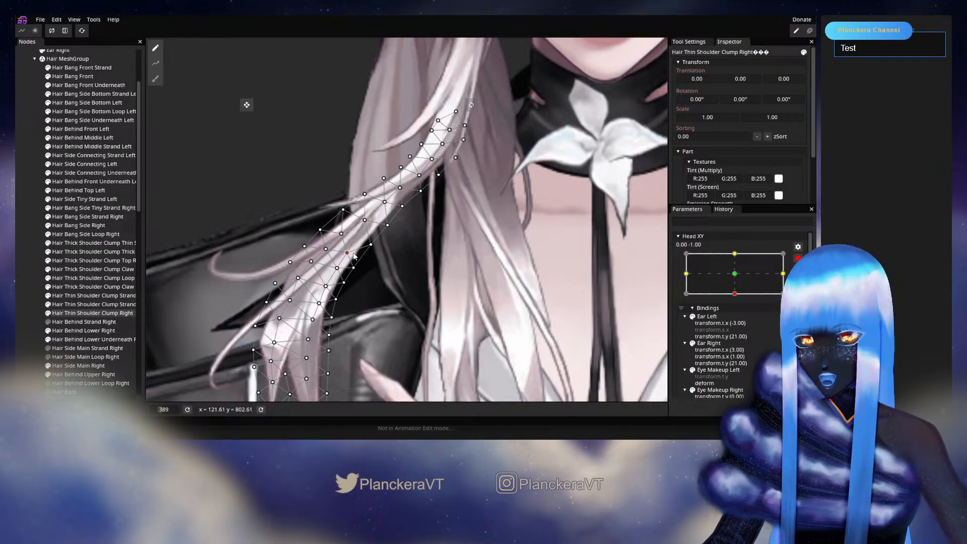
drag(354, 256, 356, 256)
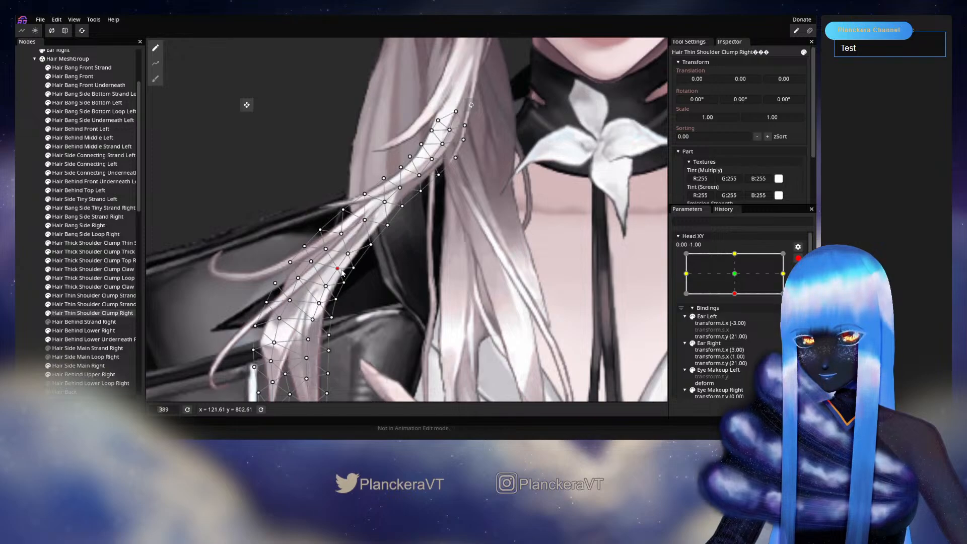
drag(353, 270, 356, 272)
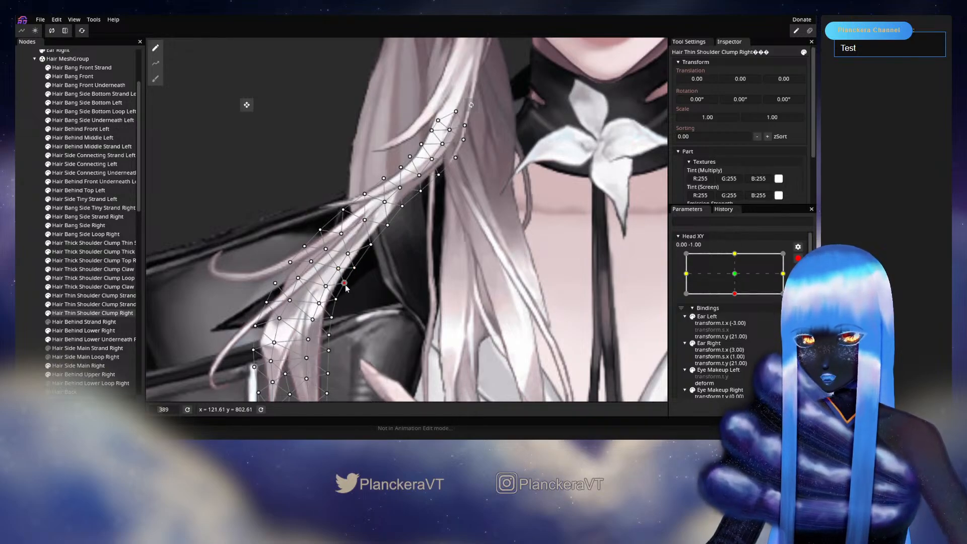
Refine the vertices along the clump's inner edge and its outer middle section, and deselect the part.
drag(368, 248, 371, 250)
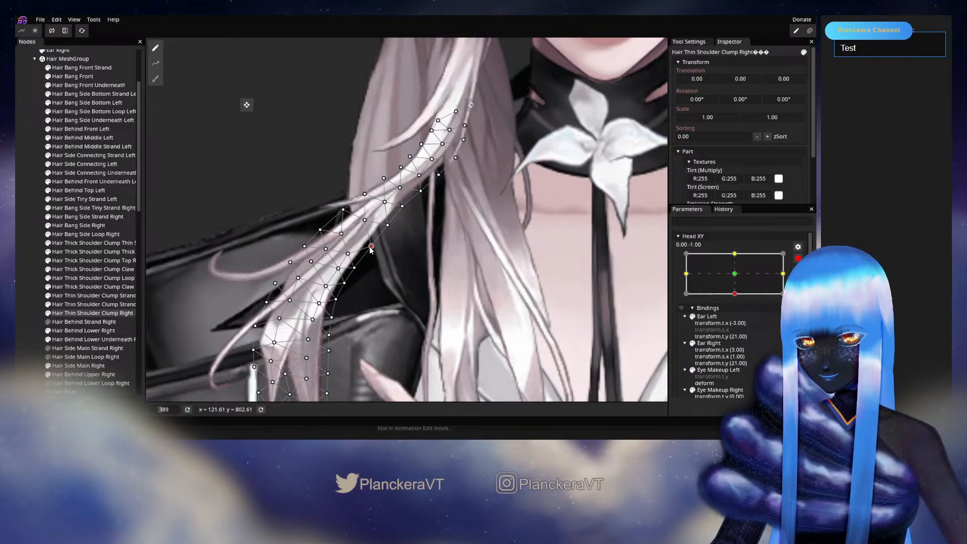
drag(351, 260, 352, 257)
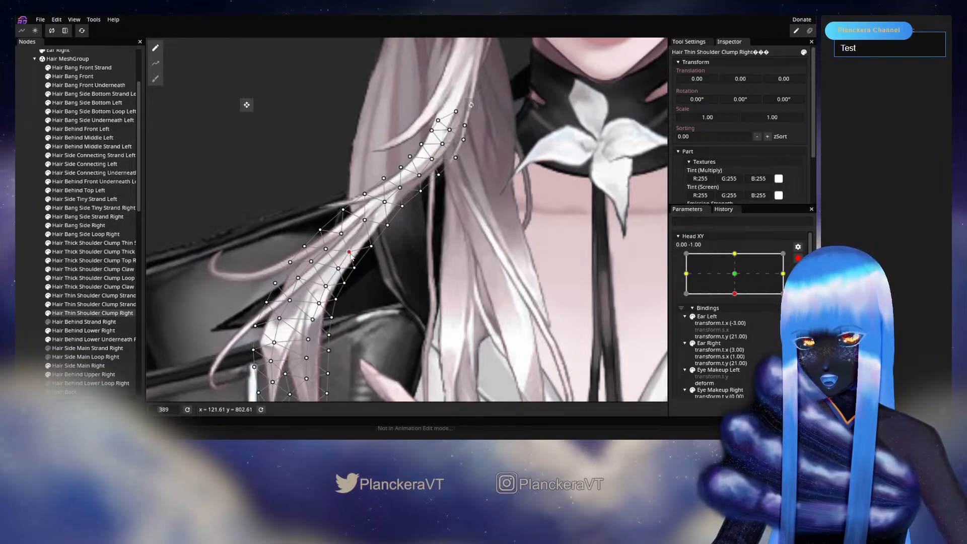
drag(364, 220, 406, 211)
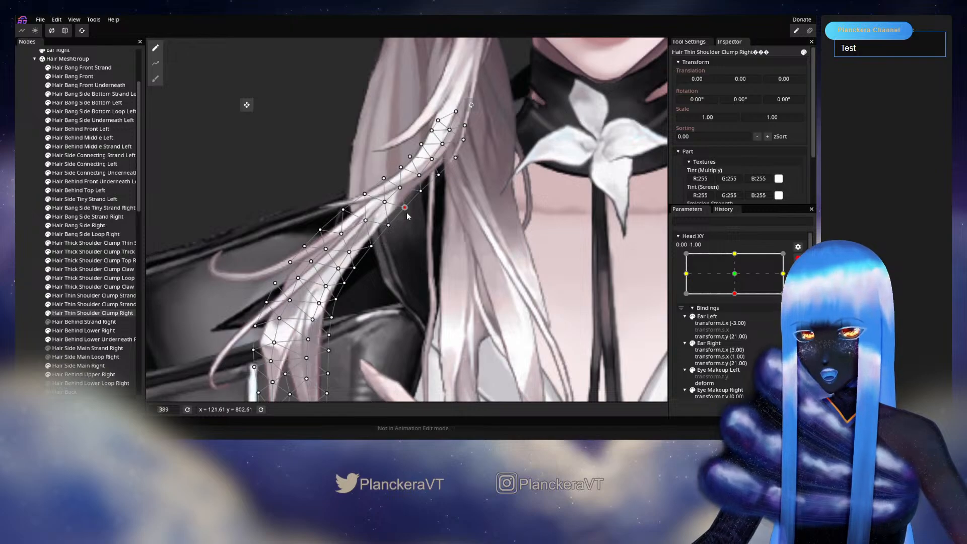
click(327, 249)
drag(330, 250, 314, 263)
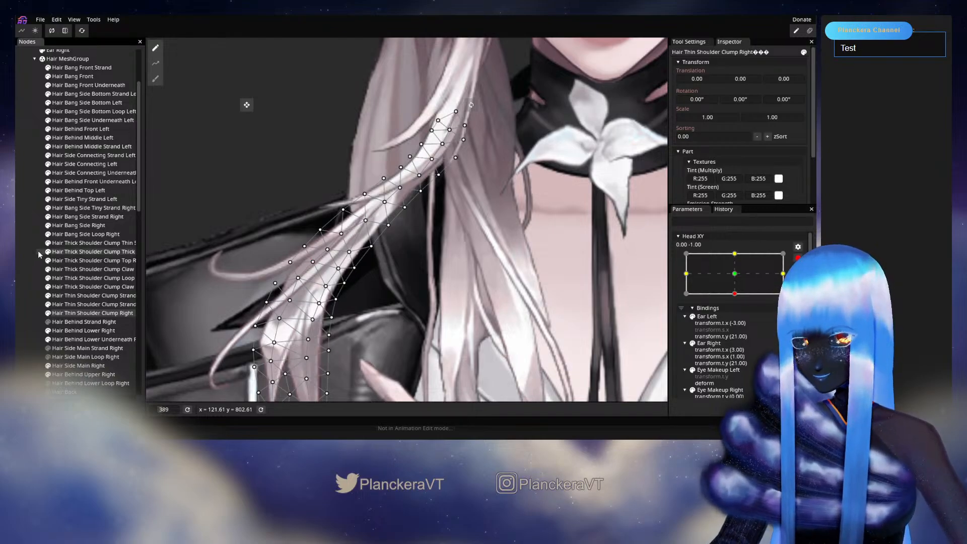
click(228, 276)
Stop keypoint editing and preview the shoulder hair by moving Head XY between neutral and fully down.
scroll(474, 263, down, 5)
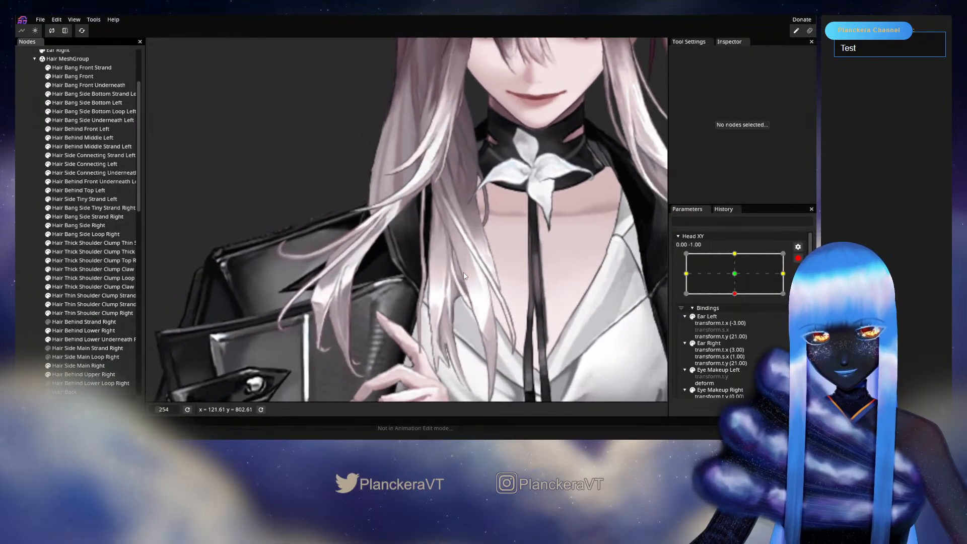
click(797, 258)
drag(738, 319, 738, 297)
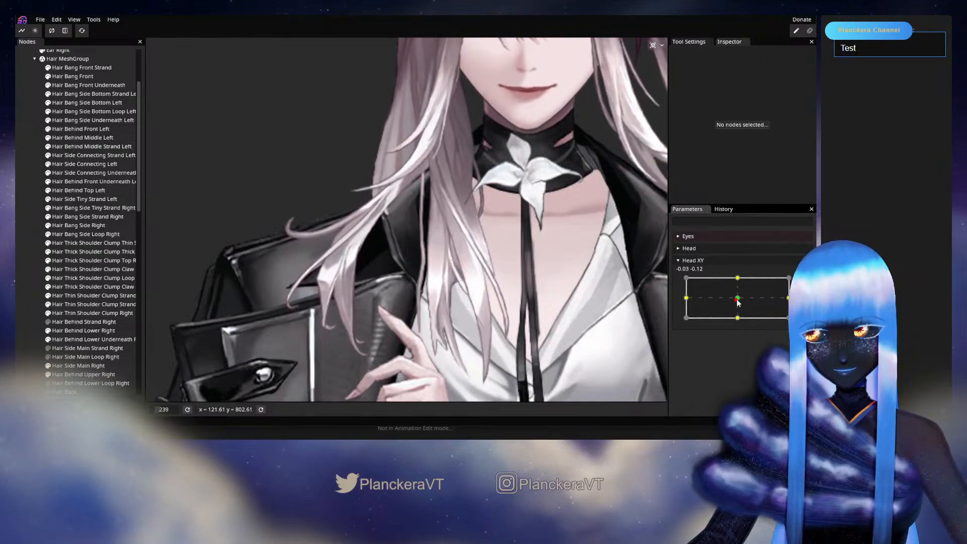
drag(738, 298, 738, 317)
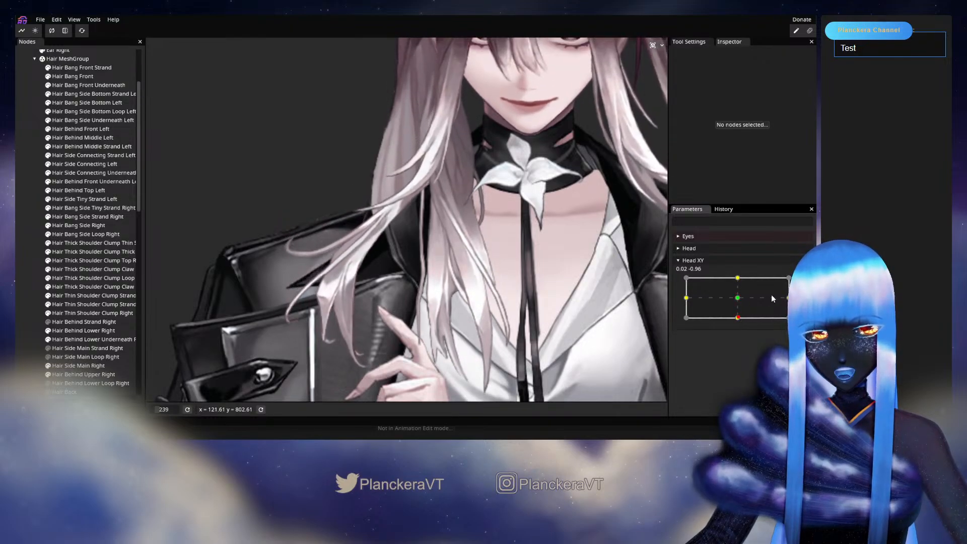
Reopen the Head XY 0.00, -1.00 keypoint, smooth Hair Thin Shoulder Clump Right's inner-edge and central vertices, and deselect it.
click(803, 282)
scroll(358, 284, up, 5)
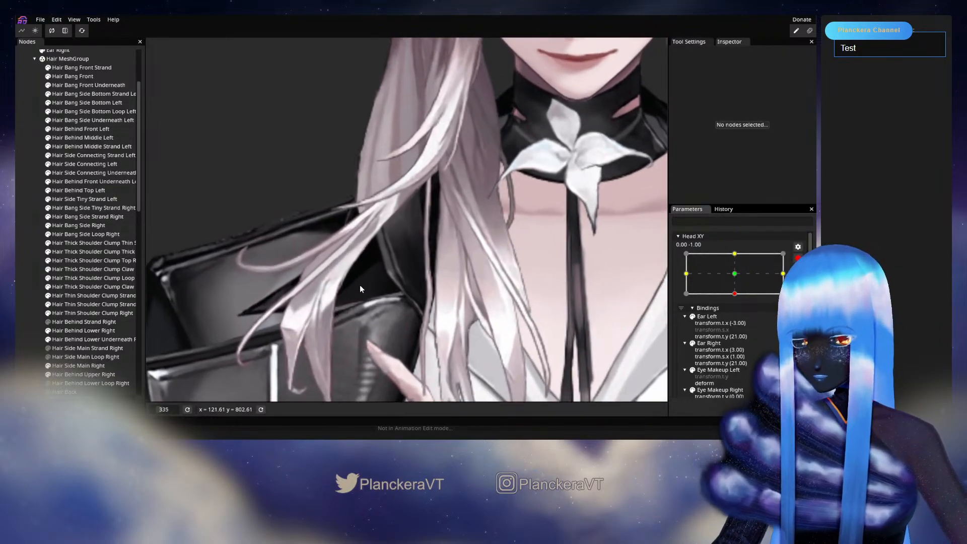
click(85, 288)
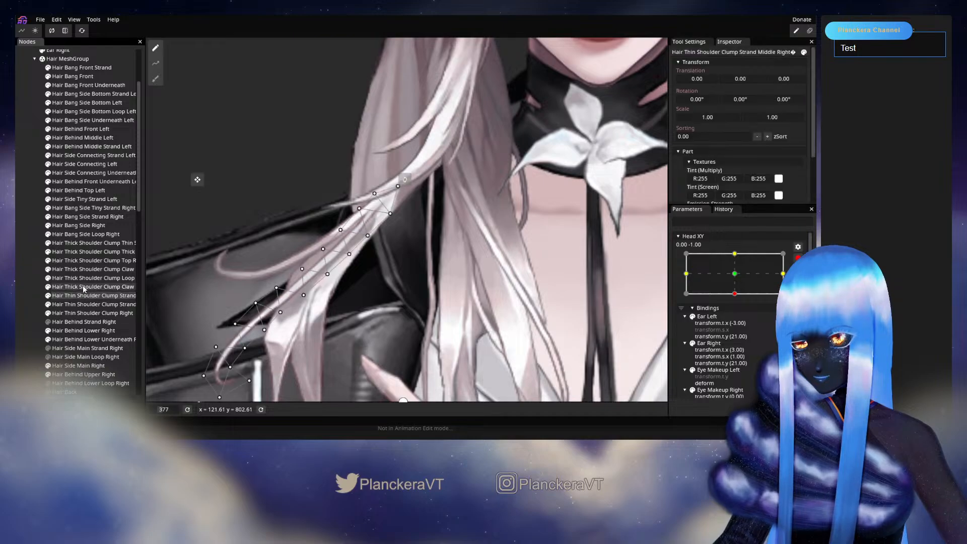
click(80, 303)
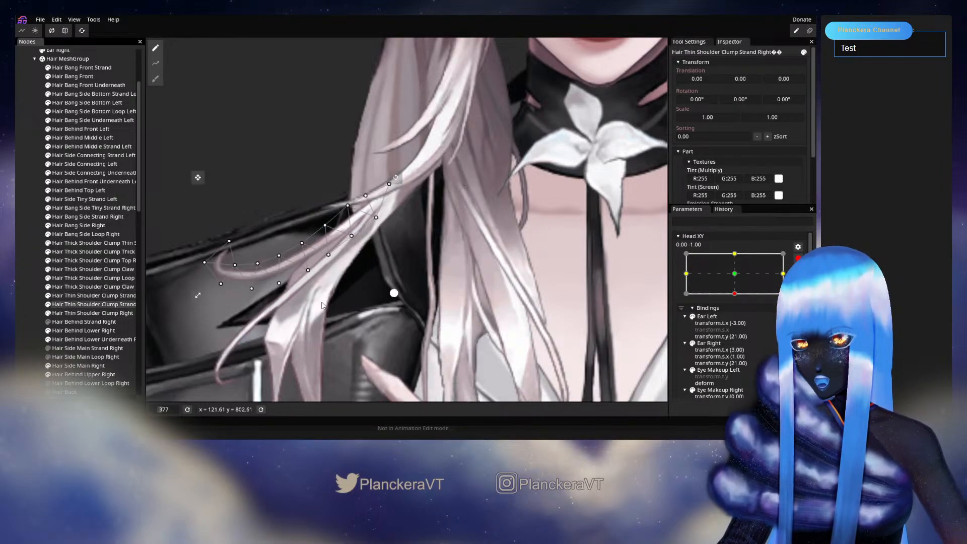
click(95, 313)
scroll(391, 274, up, 3)
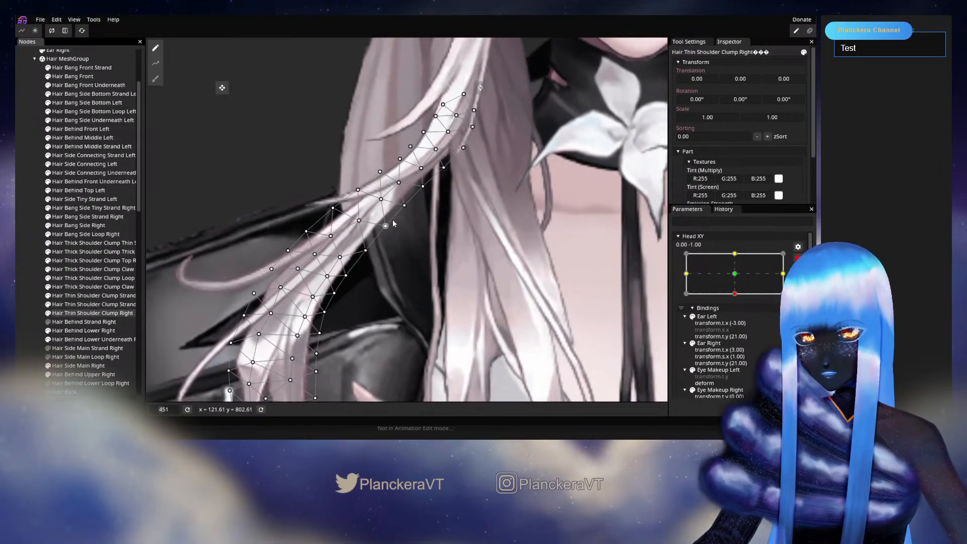
click(384, 224)
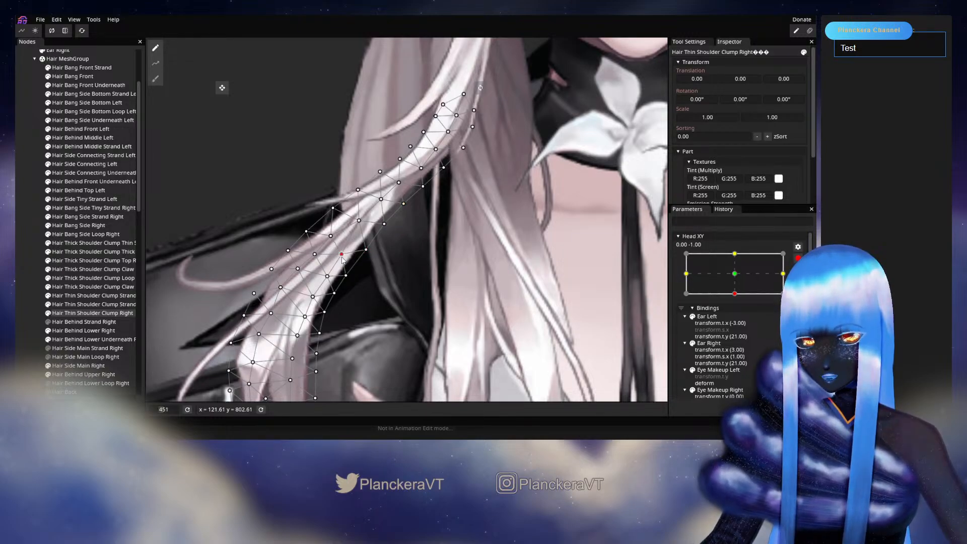
click(329, 275)
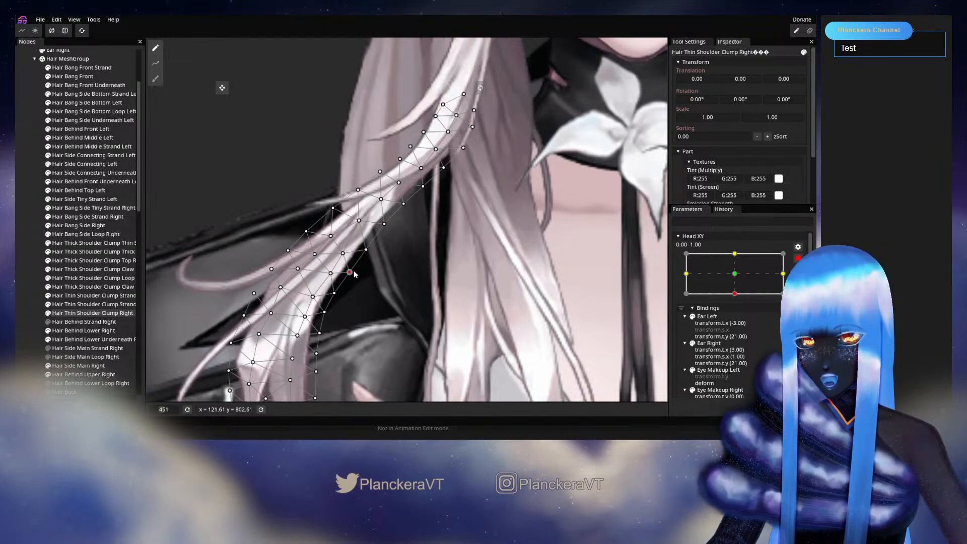
drag(353, 271, 369, 249)
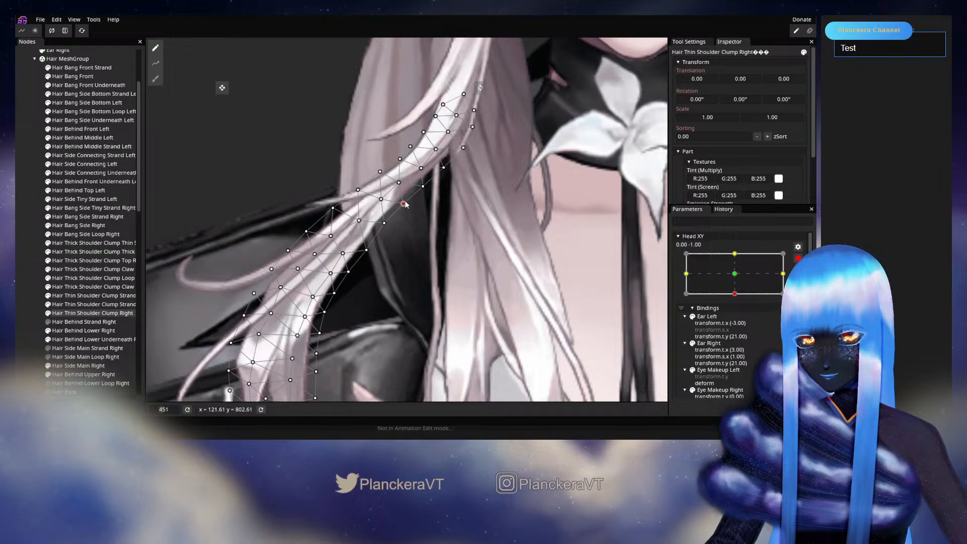
click(43, 254)
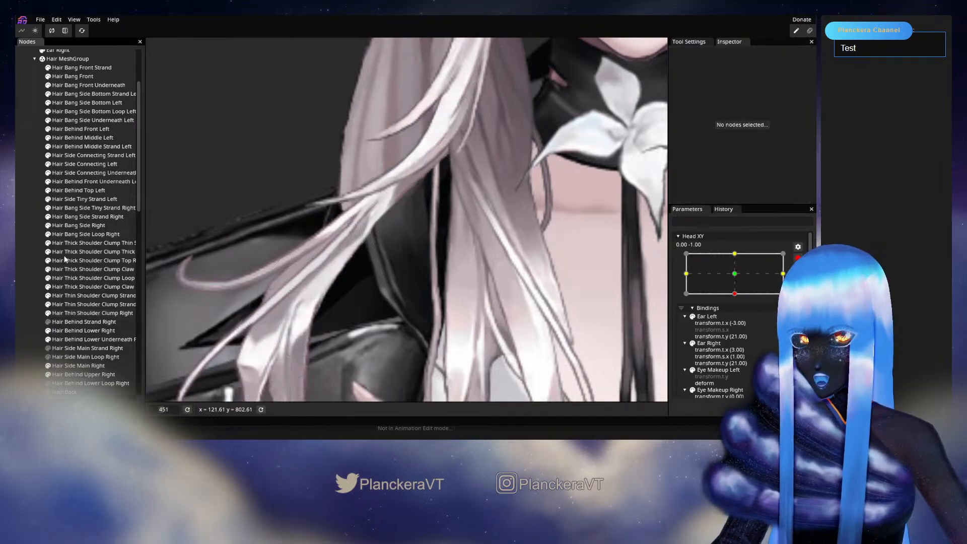
Leave keypoint editing and check the shoulder hair's deformation by moving the Head XY parameter near its lowest position.
scroll(439, 281, down, 3)
scroll(437, 277, down, 3)
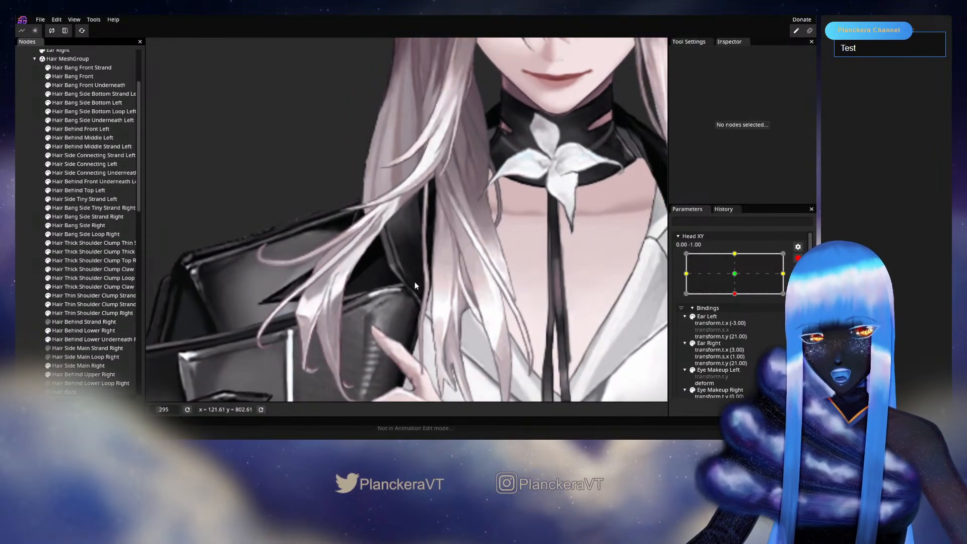
click(797, 257)
mouse_move(738, 318)
mouse_down()
mouse_move(737, 311)
mouse_move(741, 326)
mouse_up()
Resume editing Head XY at 0.00, -1.00 and even out the vertices at Hair Thin Shoulder Clump Right's bend.
click(803, 282)
scroll(442, 282, up, 4)
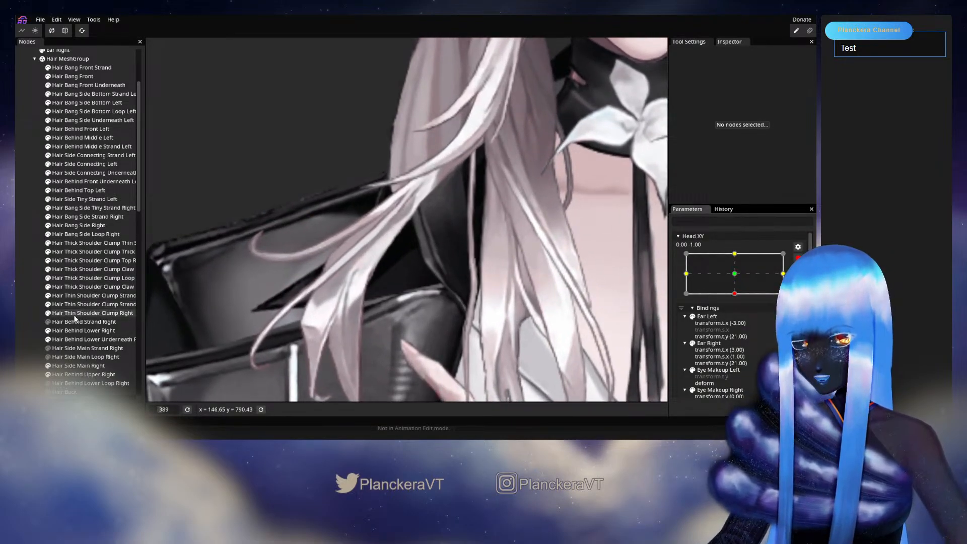
click(92, 313)
scroll(422, 240, up, 2)
click(406, 201)
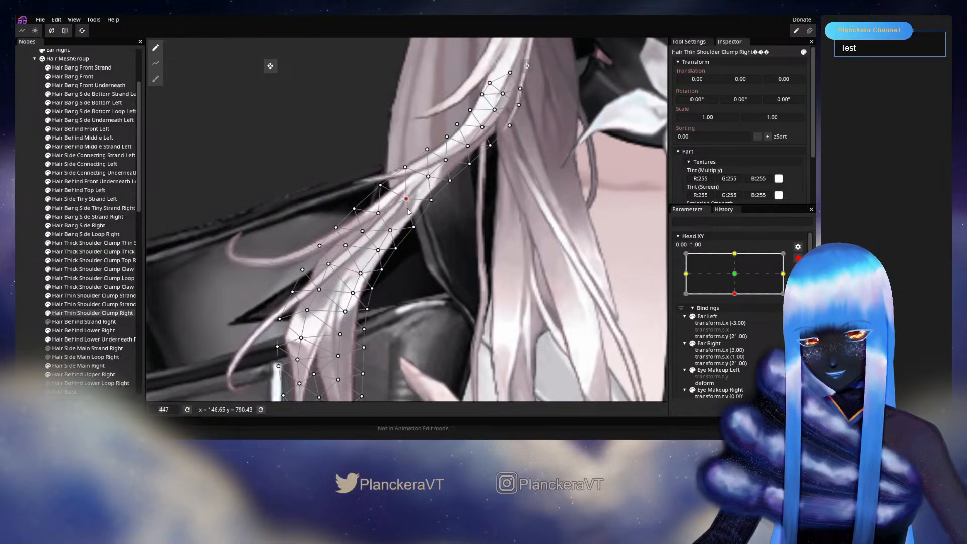
drag(414, 231, 379, 259)
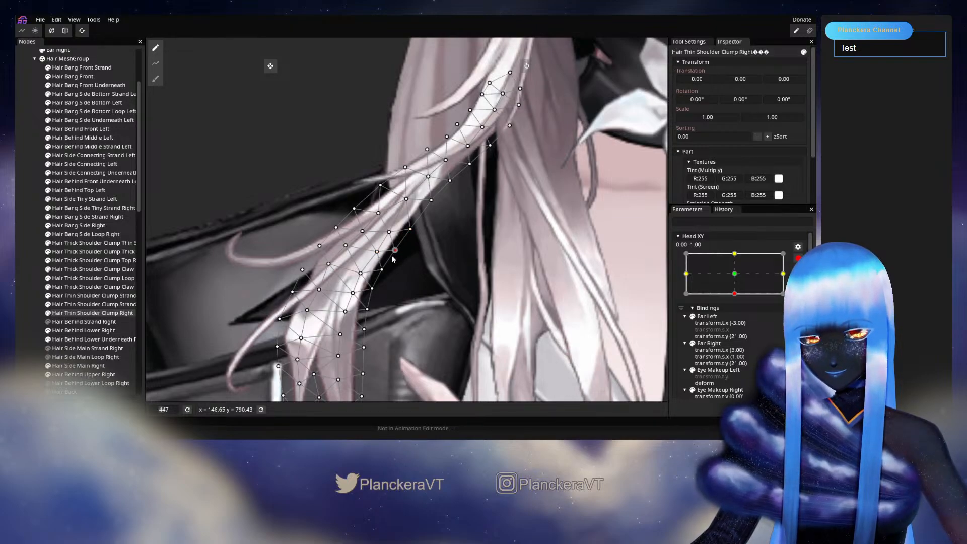
click(18, 257)
Exit keypoint editing and preview the corrected hair clump with the Head XY parameter around its downward position.
scroll(596, 306, down, 3)
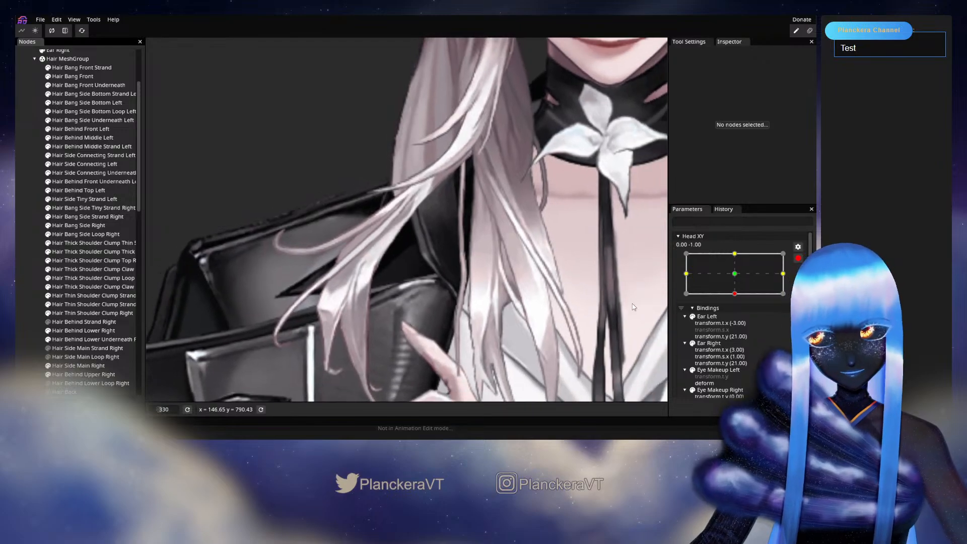
click(797, 258)
mouse_move(739, 318)
mouse_down()
mouse_move(739, 300)
mouse_move(740, 317)
mouse_up()
Resume editing Head XY at 0.00, -1.00, nudge the central vertices of Hair Thin Shoulder Clump Right's bend, and deselect it.
click(803, 282)
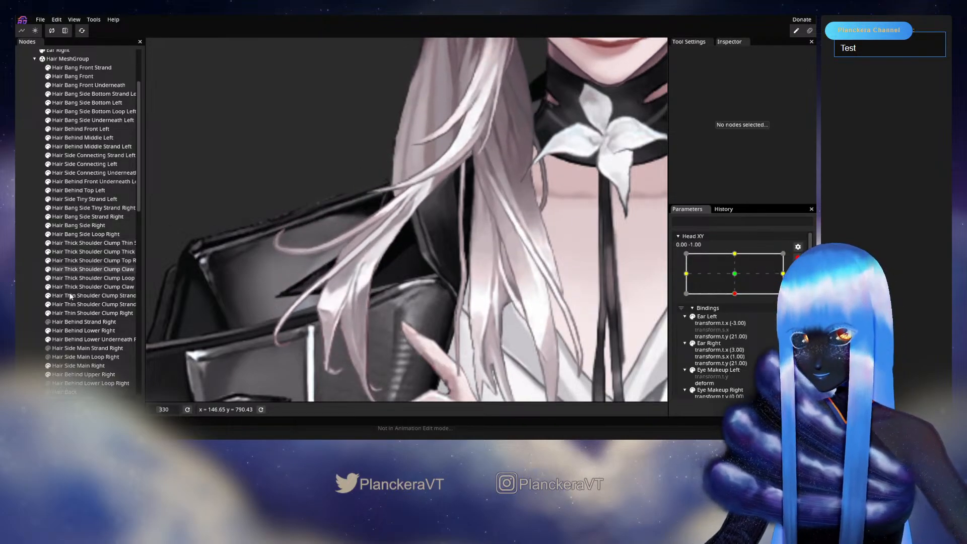
click(92, 312)
scroll(418, 221, up, 5)
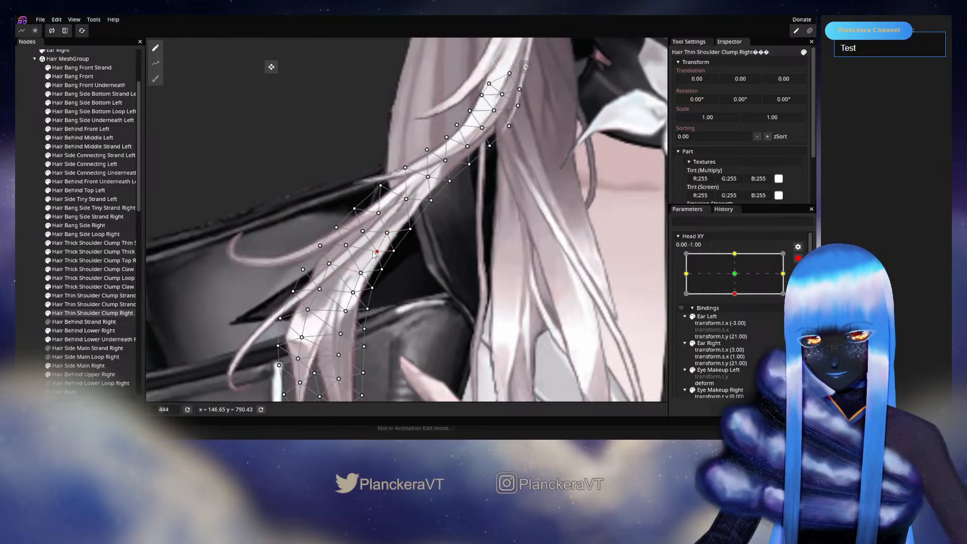
drag(377, 251, 374, 252)
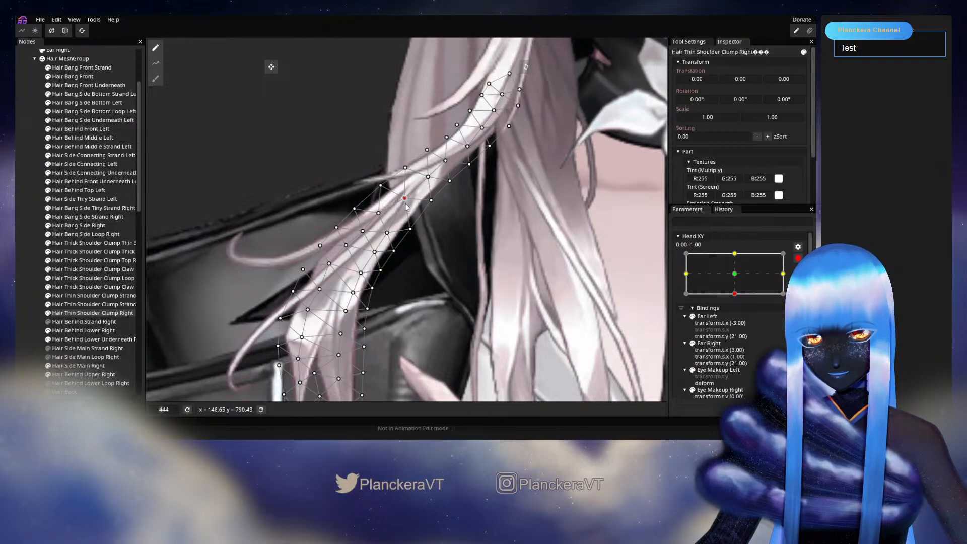
click(34, 243)
scroll(466, 280, down, 1)
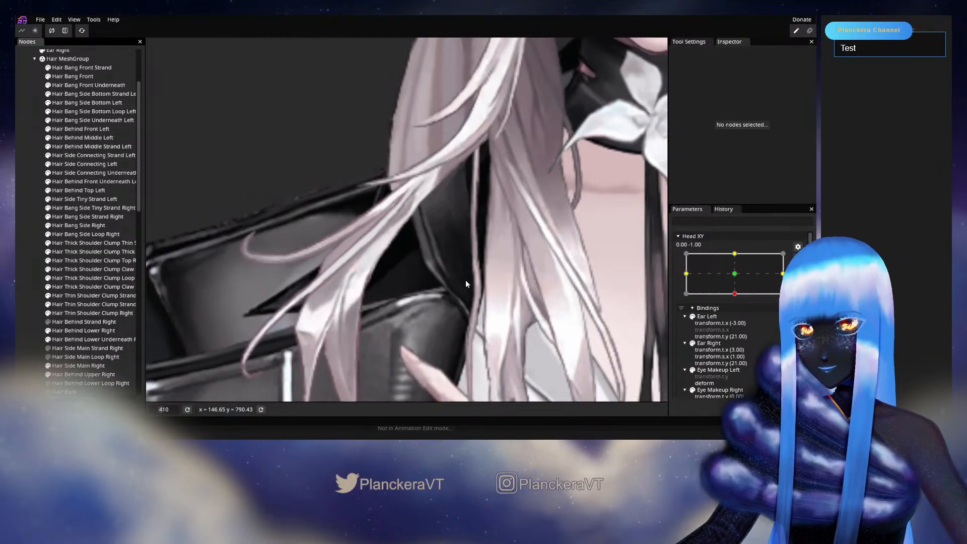
scroll(465, 280, down, 5)
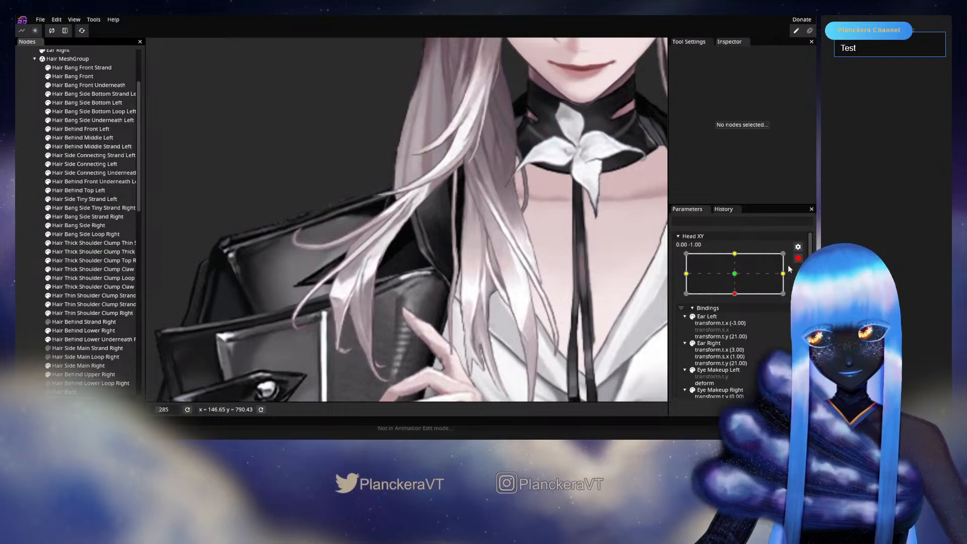
Leave keypoint editing and check the right shoulder hair while moving Head XY up from its lowest position and back.
click(797, 258)
mouse_move(737, 317)
mouse_down()
mouse_move(738, 299)
mouse_move(740, 325)
mouse_move(741, 306)
mouse_up()
drag(740, 306, 737, 319)
Reopen the Head XY 0.00, -1.00 keypoint, realign Hair Thin Shoulder Clump Right's central and inner-edge vertices, and deselect it.
click(803, 282)
scroll(288, 264, up, 1)
scroll(288, 268, up, 5)
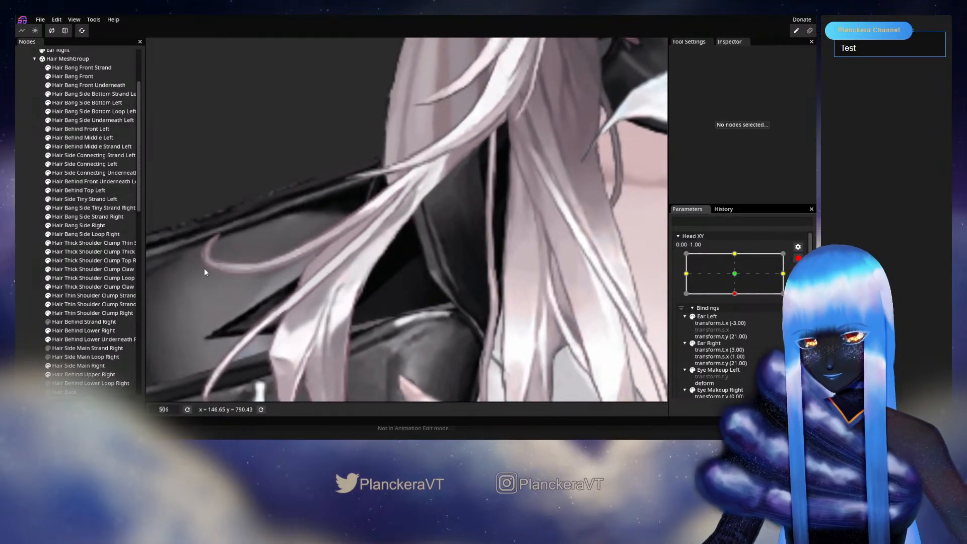
click(68, 312)
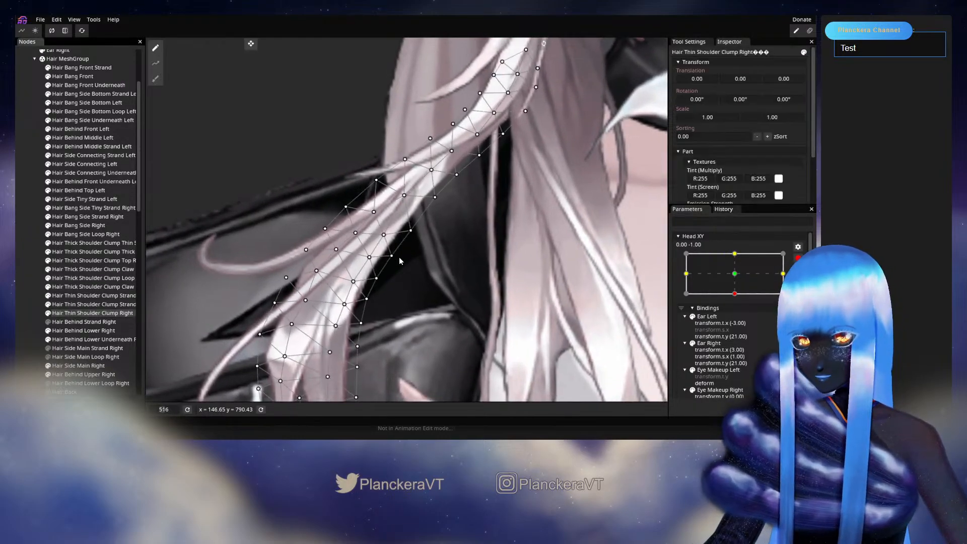
scroll(357, 279, up, 1)
click(366, 261)
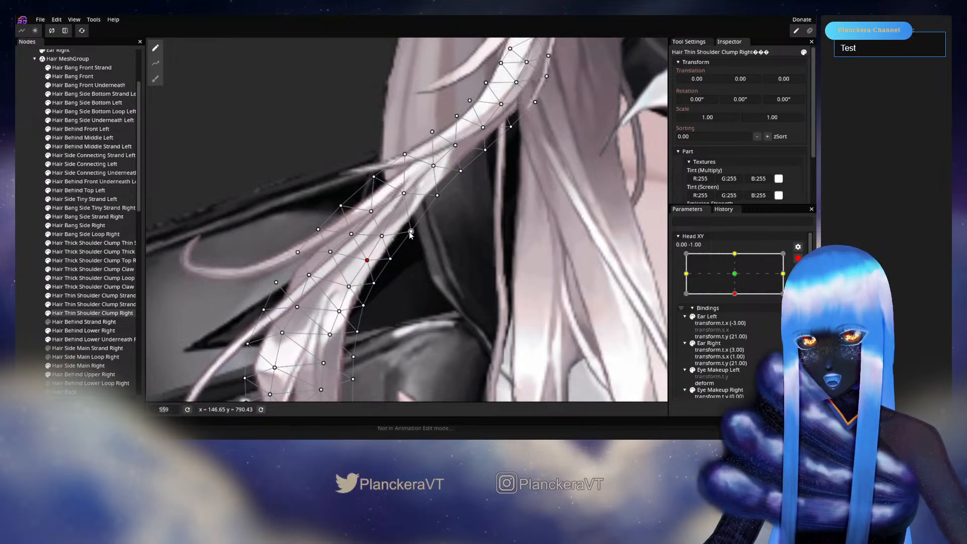
drag(382, 236, 384, 235)
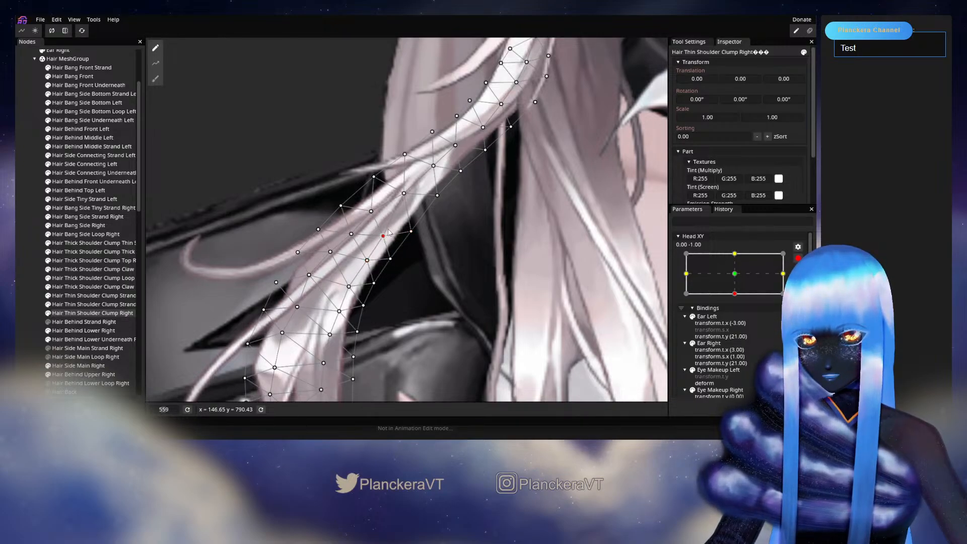
drag(404, 195, 406, 196)
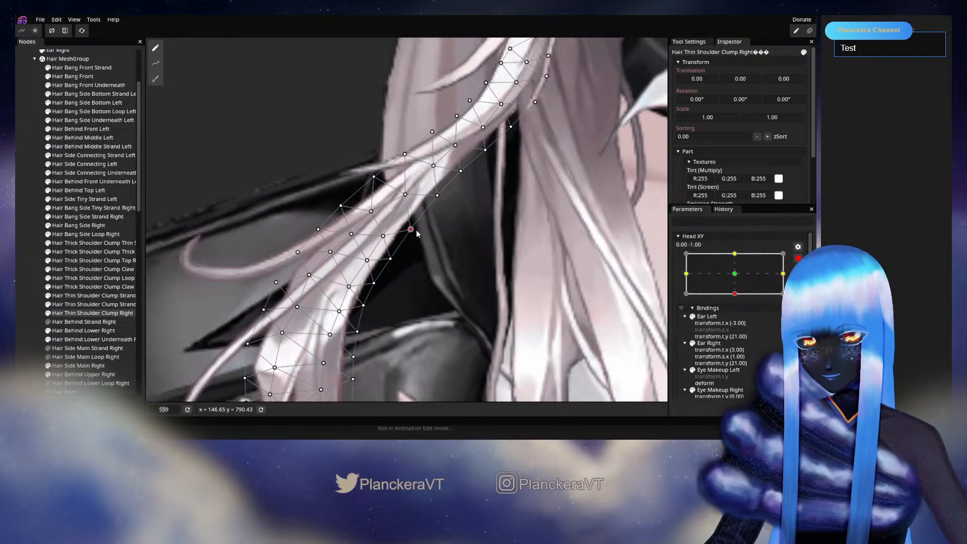
drag(390, 259, 388, 257)
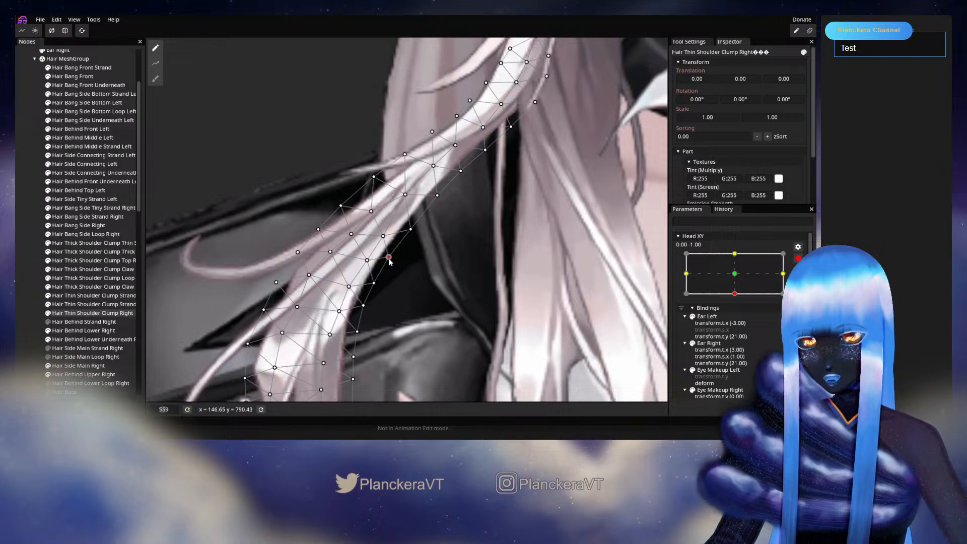
click(37, 277)
scroll(445, 292, down, 3)
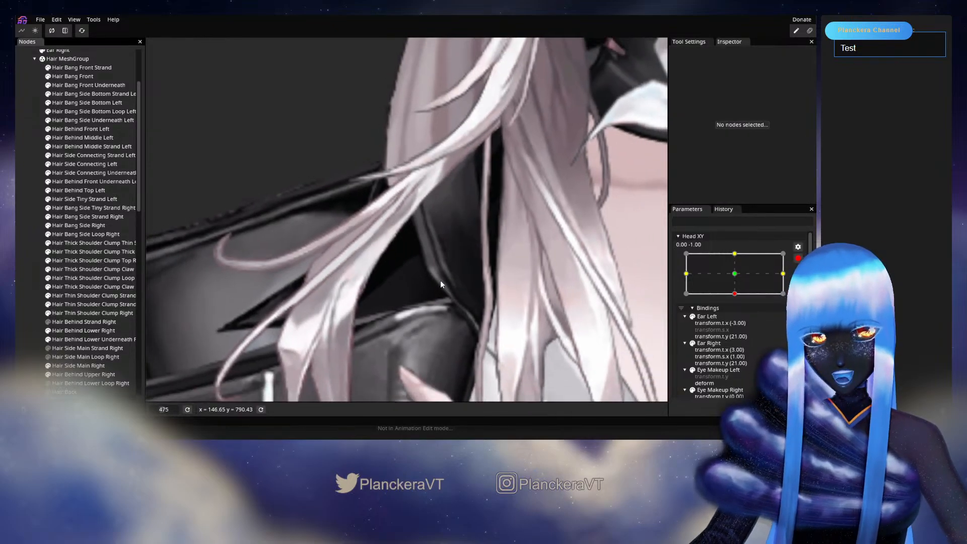
Exit keypoint editing and inspect Hair Thin Shoulder Clump Right's mesh while moving Head XY slightly around its lowest position.
click(797, 258)
mouse_move(738, 318)
mouse_down()
mouse_move(739, 298)
mouse_move(737, 318)
mouse_up()
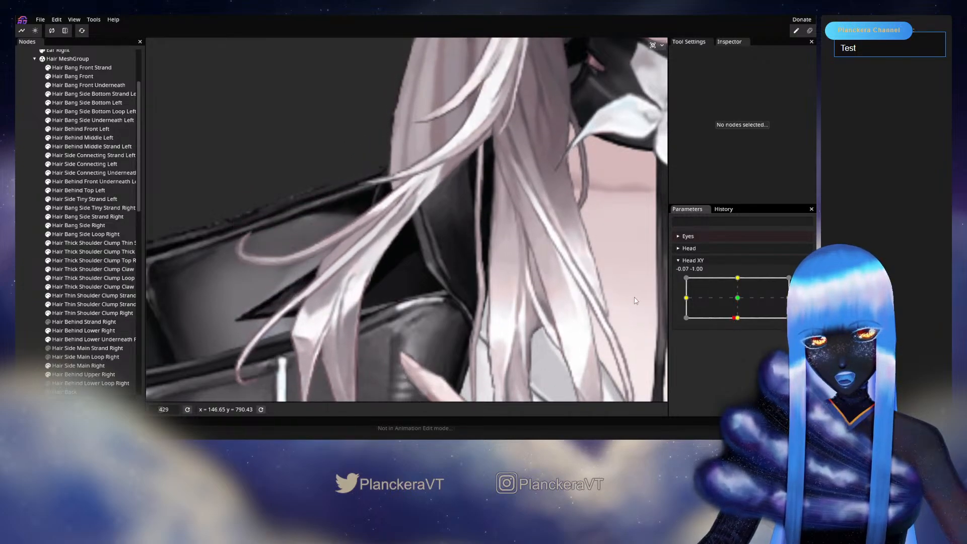
click(73, 312)
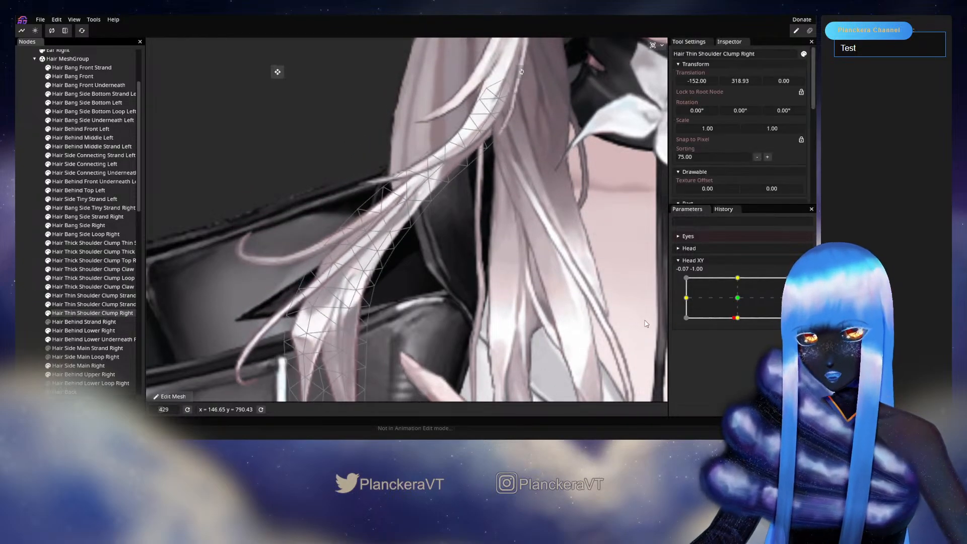
mouse_move(727, 323)
mouse_down()
mouse_move(738, 299)
mouse_move(738, 327)
mouse_up()
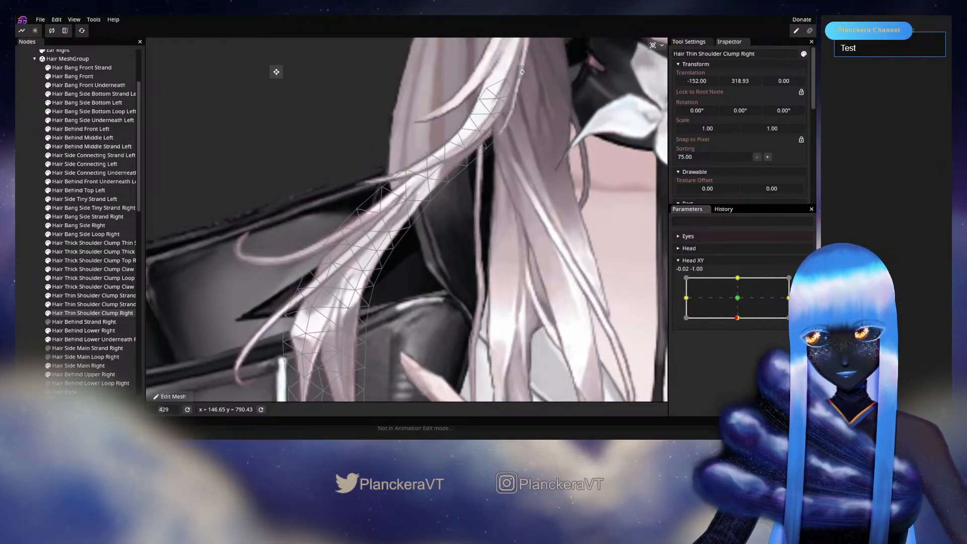
Pull the clump's inner-edge vertex at the bend outward at Head XY 0.00, -1.00, and preview the motion outside keypoint editing.
click(803, 282)
drag(410, 229, 418, 222)
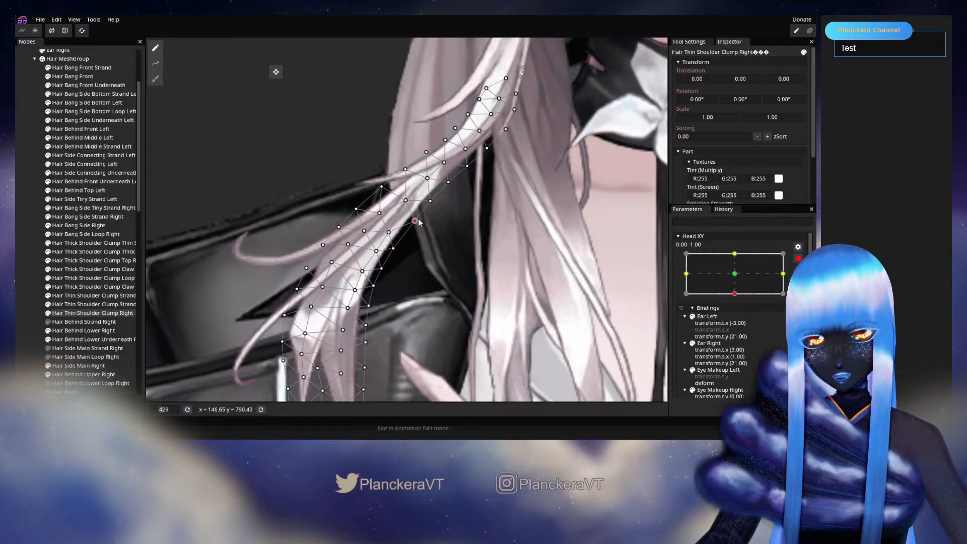
click(797, 258)
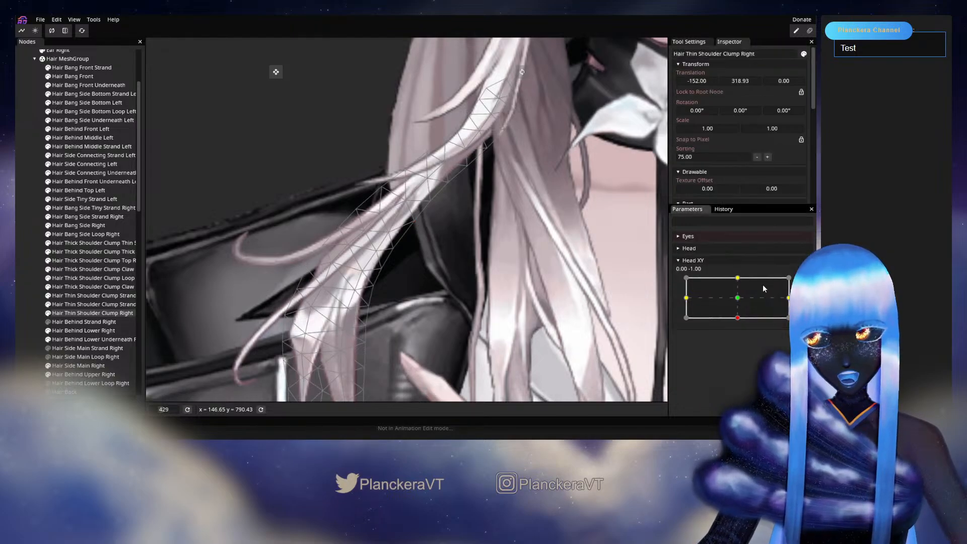
mouse_move(734, 319)
mouse_down()
mouse_move(743, 299)
mouse_move(736, 318)
mouse_up()
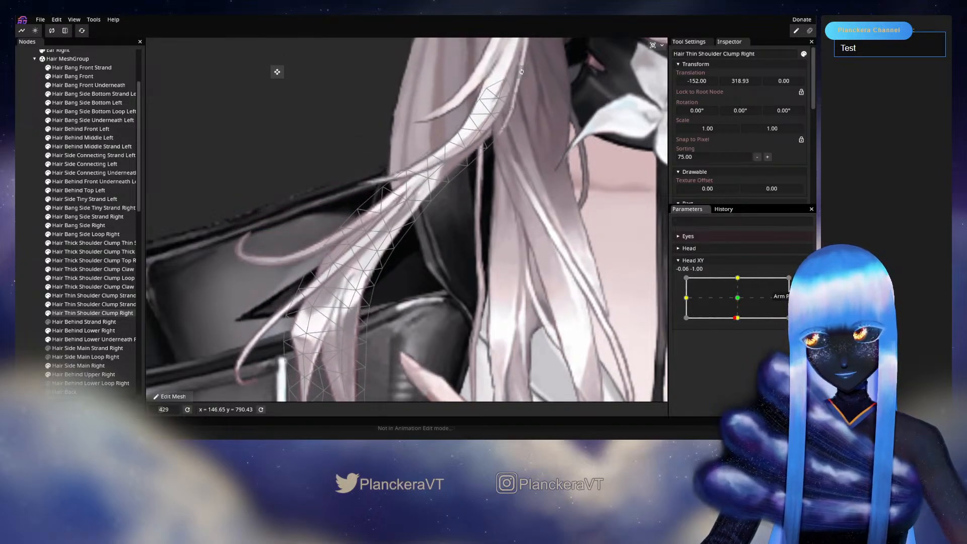
Readjust the inner-edge and neighbouring central vertices at the clump's bend in the downward Head XY keypoint, and preview the deformation.
click(170, 396)
drag(413, 222, 382, 239)
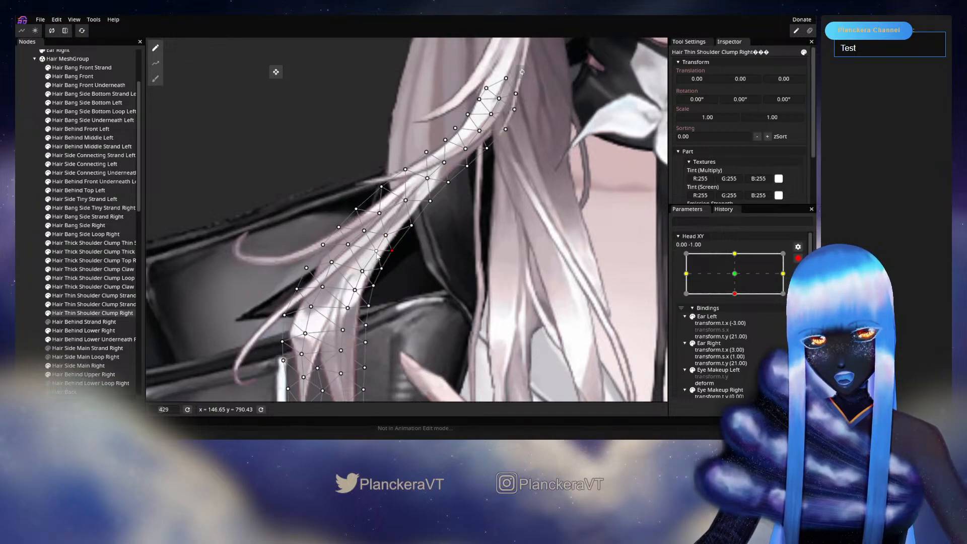
click(798, 259)
mouse_move(737, 317)
mouse_down()
mouse_move(737, 302)
mouse_move(737, 325)
mouse_up()
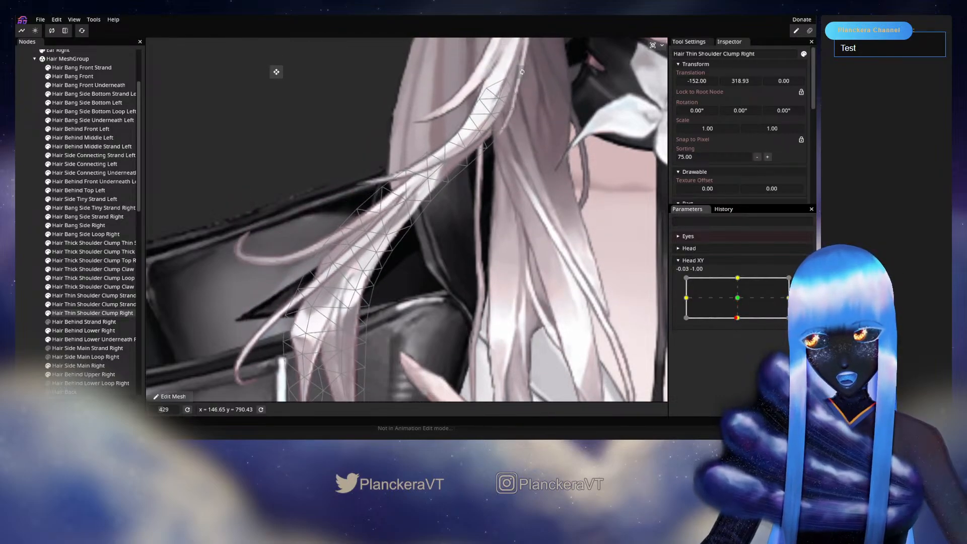
Nudge the inner-edge vertex just below the bend in the downward keypoint, and preview Head XY slightly sideways at its lowest edge.
click(804, 282)
click(393, 251)
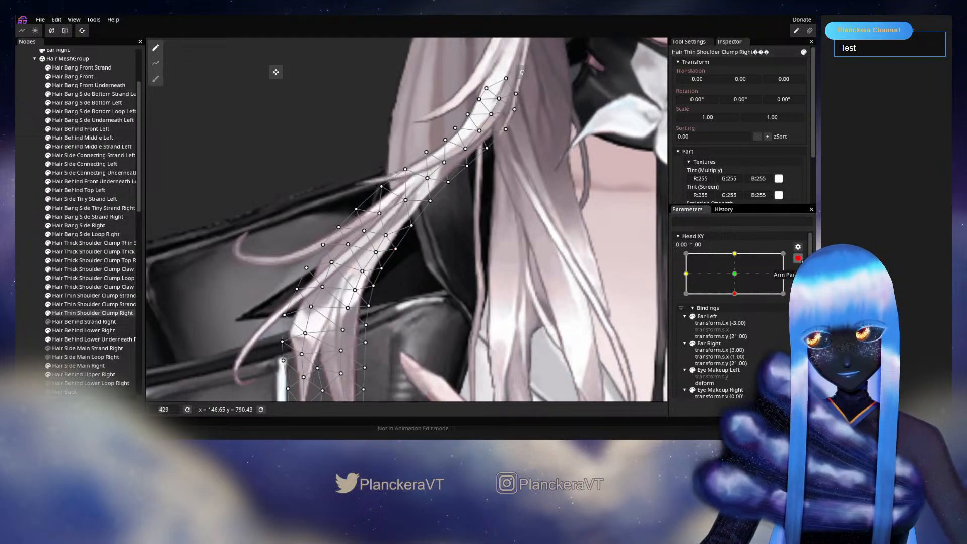
click(798, 258)
mouse_move(737, 318)
mouse_down()
mouse_move(737, 300)
mouse_move(744, 323)
mouse_up()
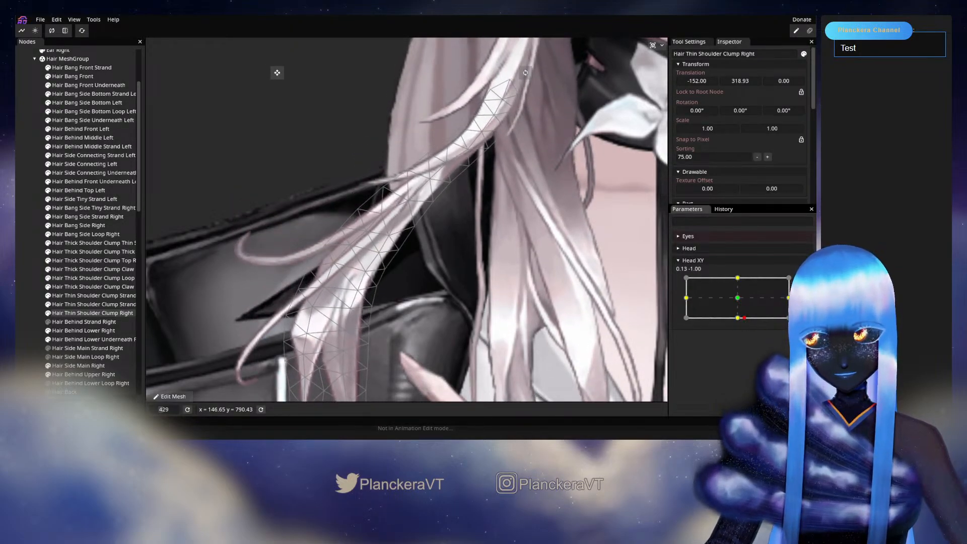
Shift the central vertex below the bend and its inner-edge neighbour at Head XY 0.00, -1.00, and preview the movement.
click(803, 282)
click(374, 256)
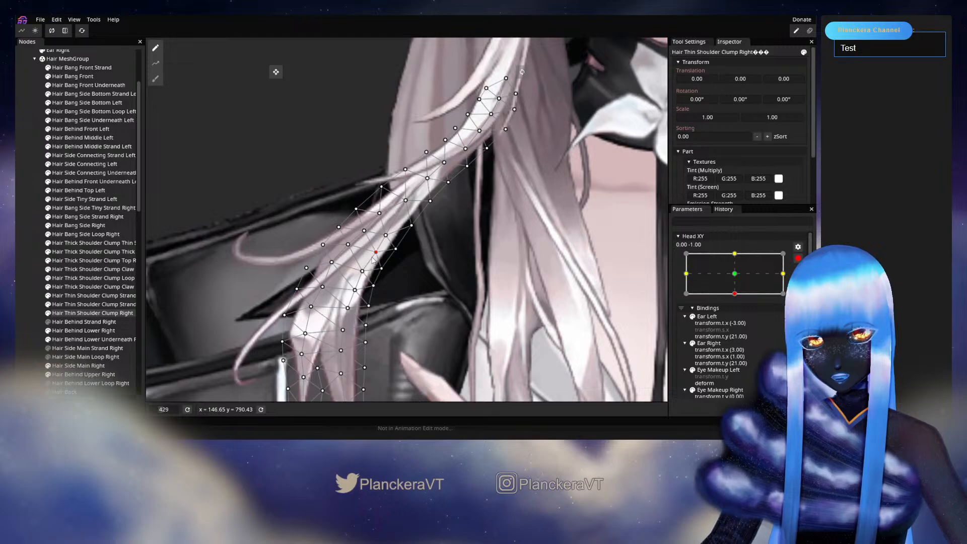
drag(370, 259, 371, 261)
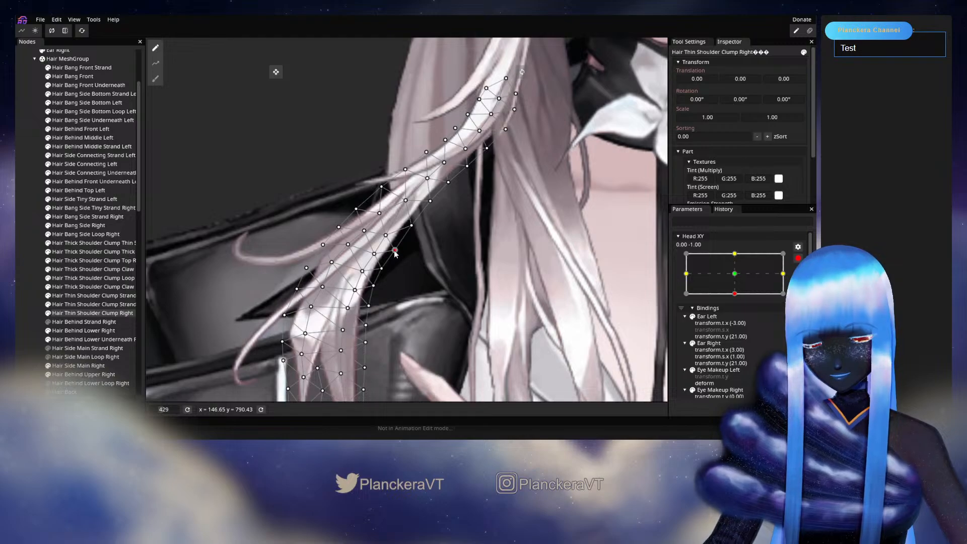
click(797, 258)
mouse_move(736, 321)
mouse_down()
mouse_move(736, 301)
mouse_move(733, 319)
mouse_up()
Refine a lower inner-edge vertex and an interior vertex near the clump's outer side in the downward keypoint, and preview them.
click(798, 282)
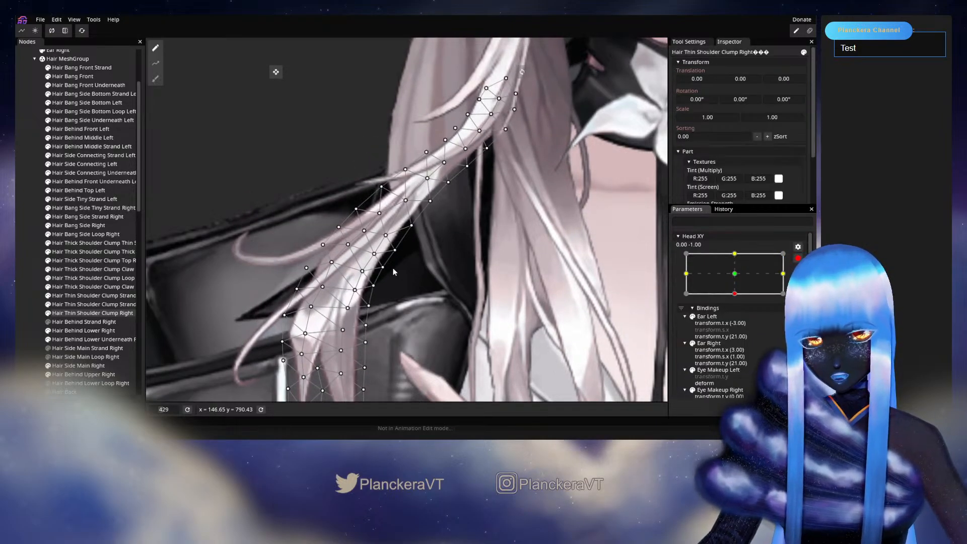
drag(386, 273, 384, 276)
drag(343, 245, 342, 251)
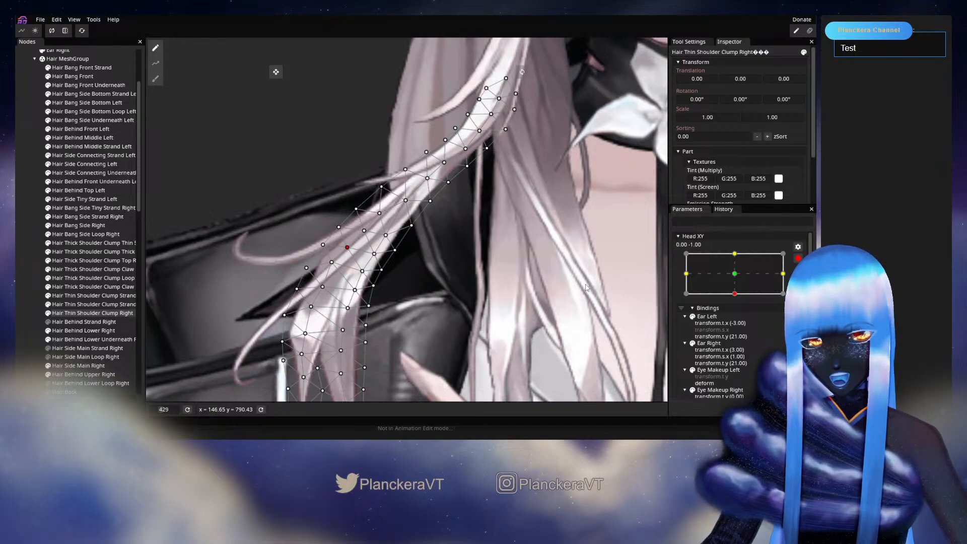
click(795, 261)
mouse_move(738, 320)
mouse_down()
mouse_move(739, 302)
mouse_move(737, 318)
mouse_up()
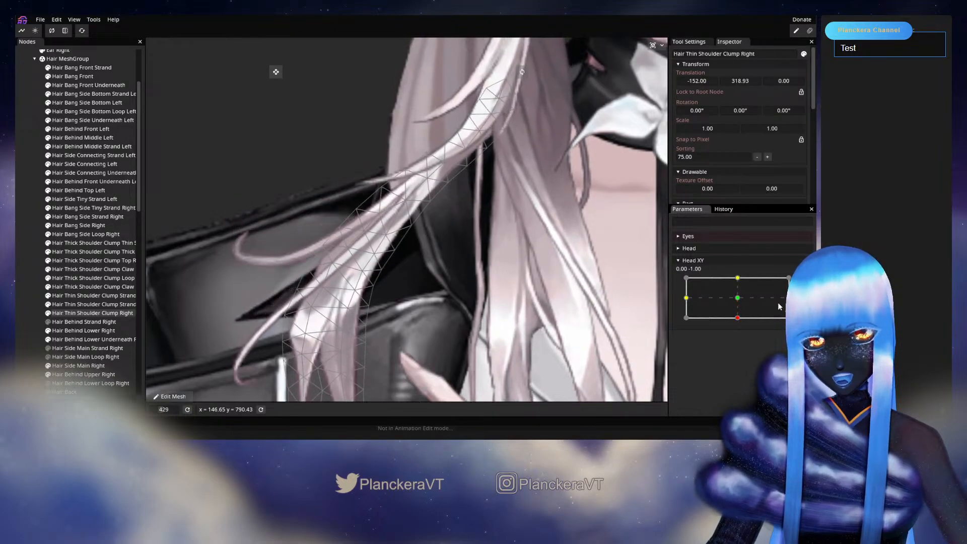
Smooth the two inner-edge vertices below the bend at Head XY 0.00, -1.00, and preview the parameter up to 0.15, -0.48.
click(797, 282)
drag(397, 254, 390, 271)
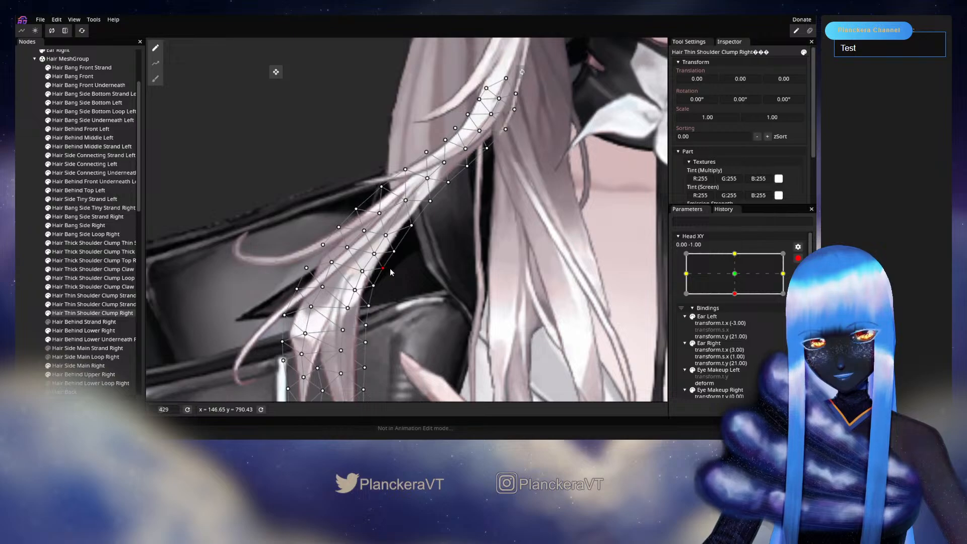
click(797, 258)
mouse_move(735, 319)
mouse_down()
mouse_move(738, 300)
mouse_move(738, 316)
mouse_move(740, 300)
mouse_move(745, 307)
mouse_up()
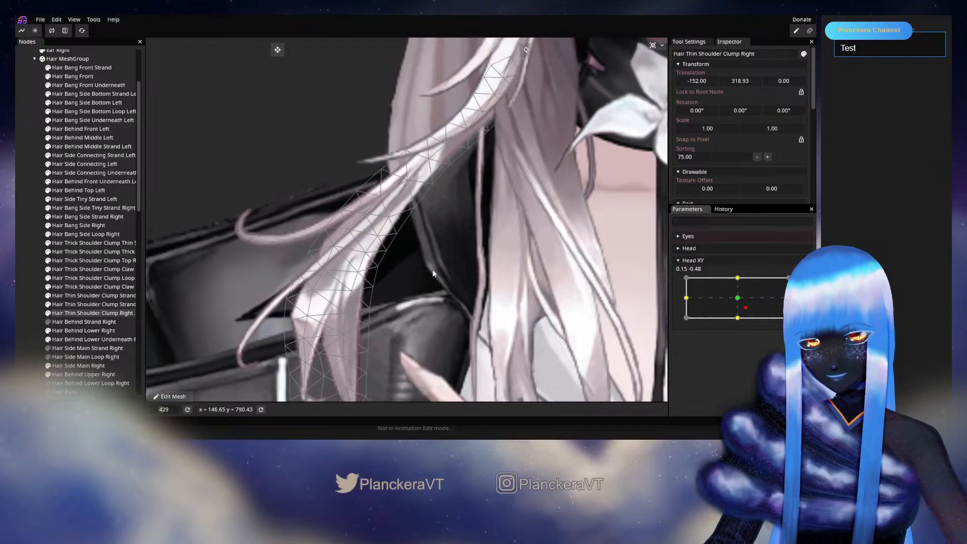
Deselect the clump and check the whole right shoulder hair while returning Head XY to its lowest position.
click(23, 276)
scroll(562, 321, down, 5)
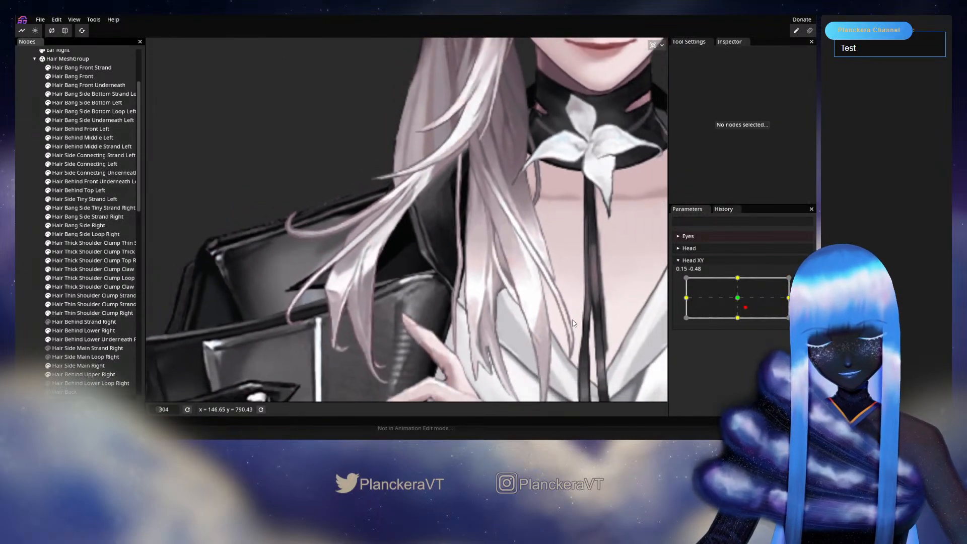
scroll(563, 321, down, 2)
mouse_move(745, 307)
mouse_down()
mouse_move(737, 319)
mouse_move(737, 297)
mouse_move(740, 323)
mouse_up()
Arm Head XY at 0.00, -1.00 and nudge the outer-edge vertices along the upper half of Hair Thin Shoulder Clump Strand Middle Right.
click(803, 282)
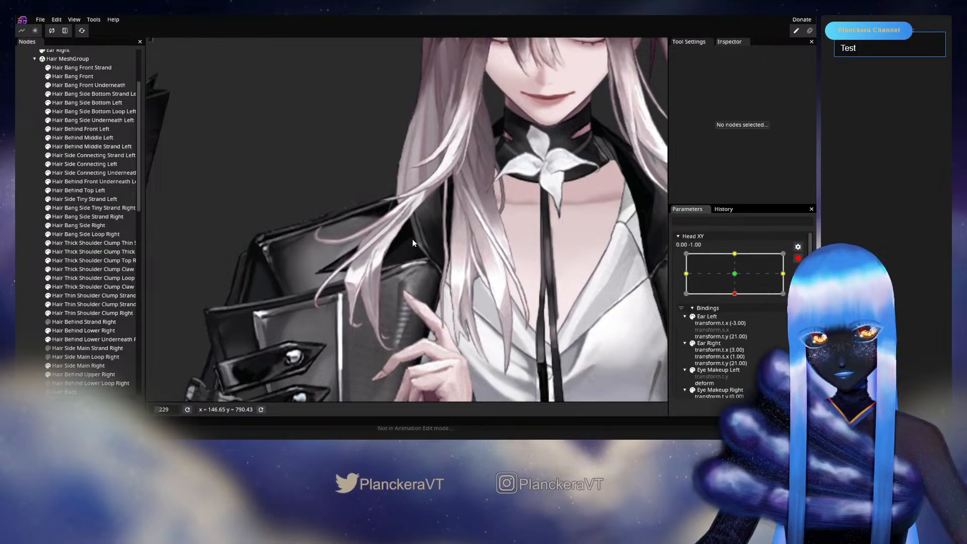
scroll(367, 232, up, 4)
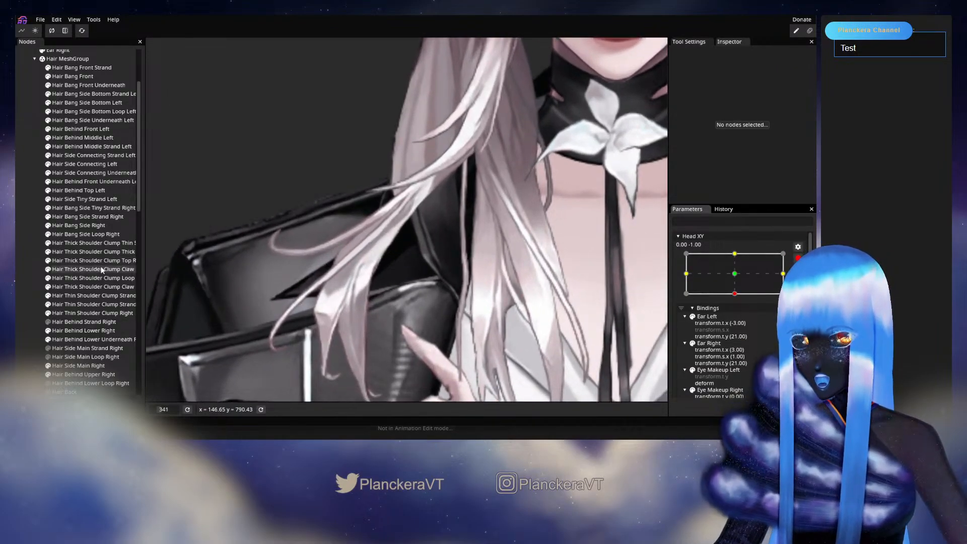
click(75, 304)
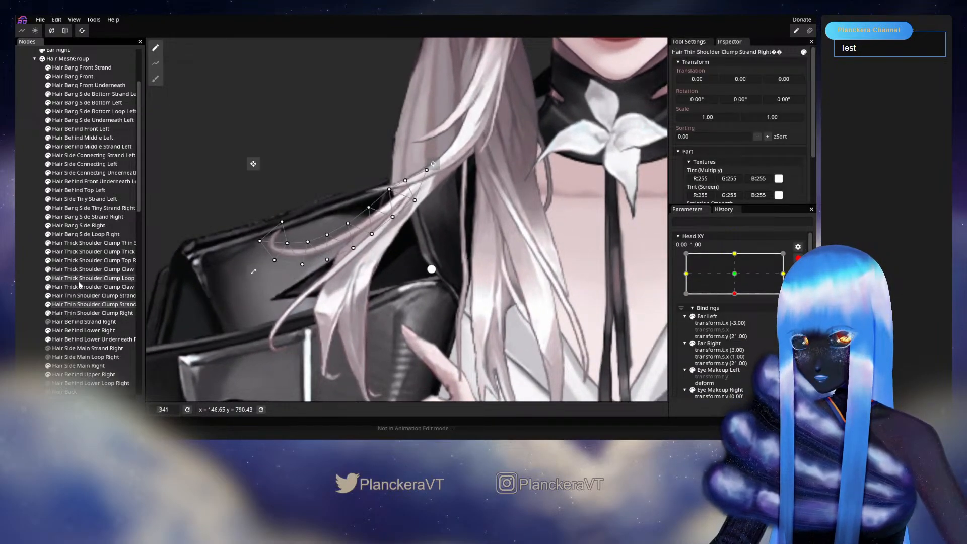
click(74, 295)
scroll(422, 262, up, 2)
scroll(409, 227, up, 1)
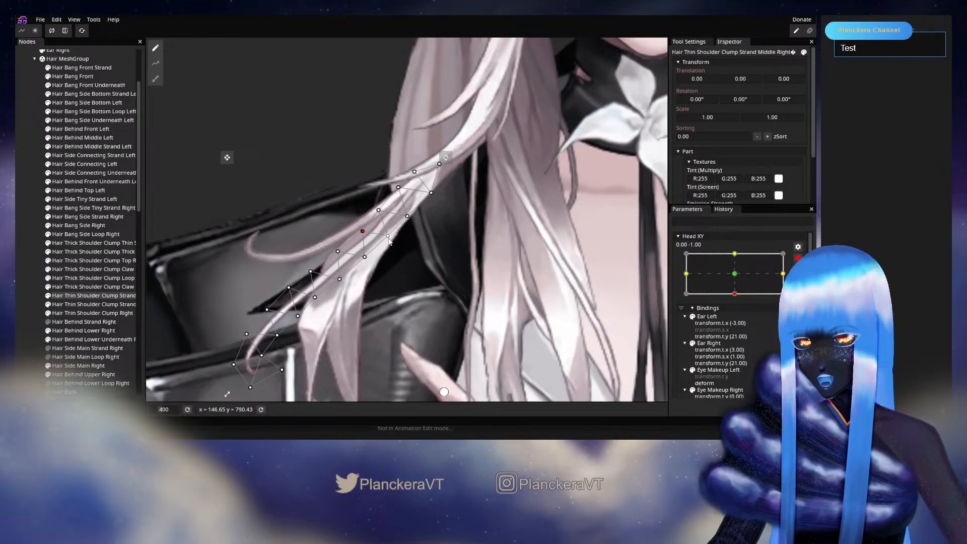
drag(381, 217, 384, 218)
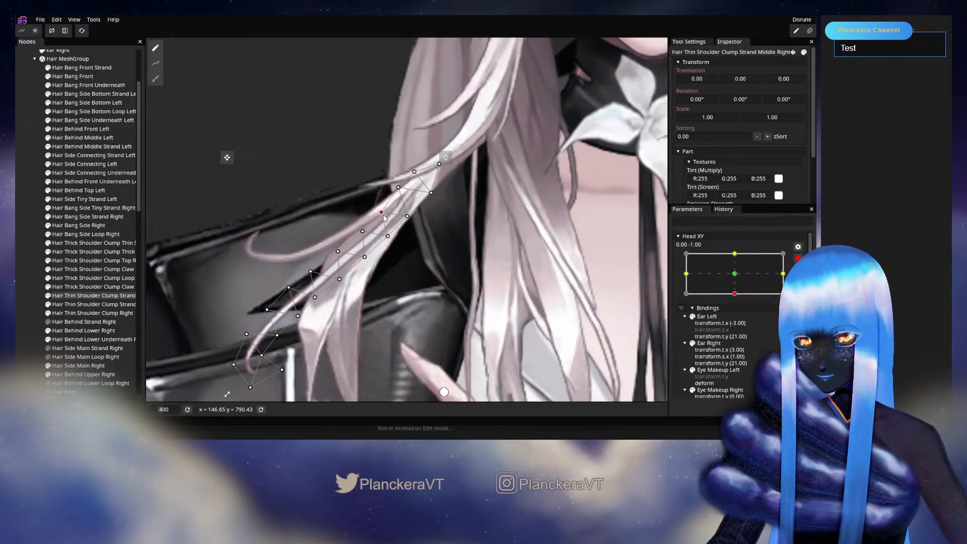
click(363, 232)
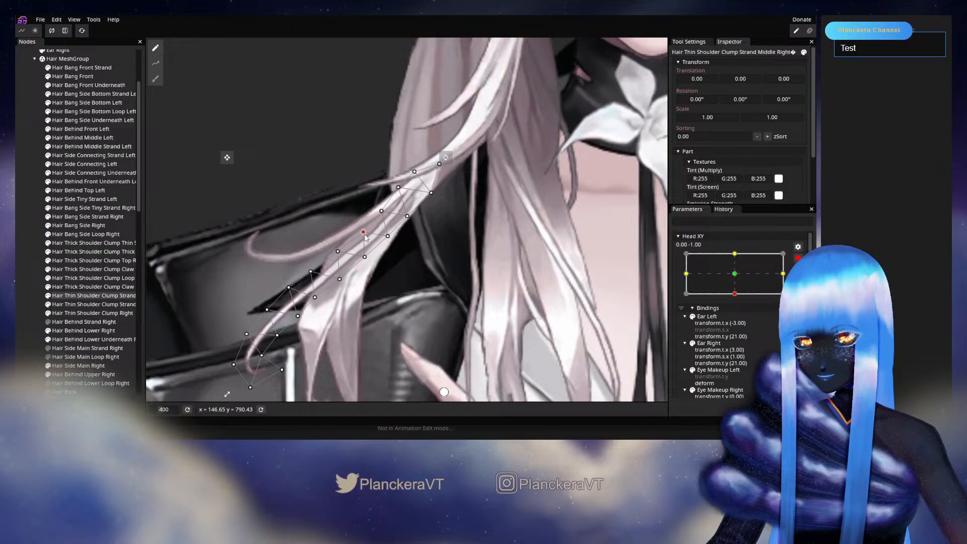
drag(339, 251, 370, 269)
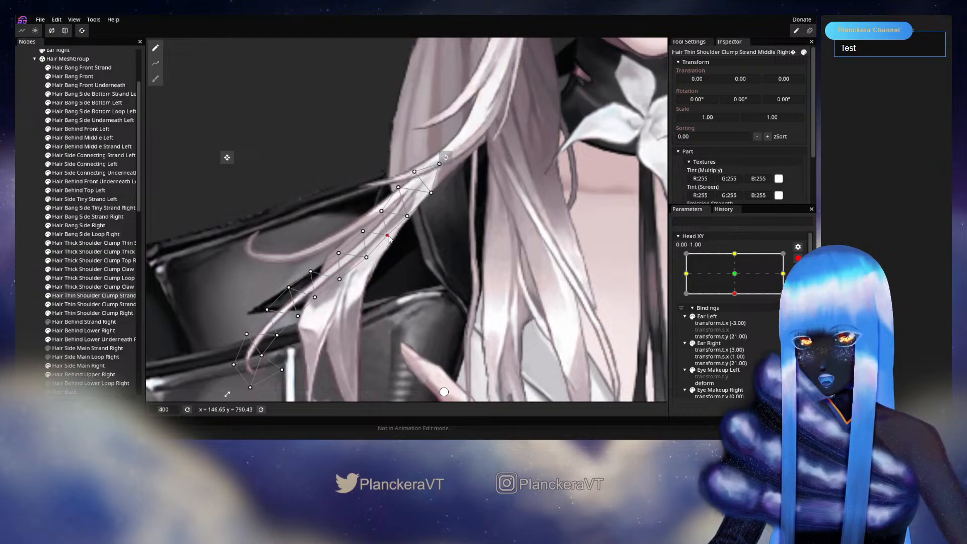
Fine-tune the vertices on both edges of the middle strand's upper half, deselect it and preview the downward Head XY movement.
click(381, 210)
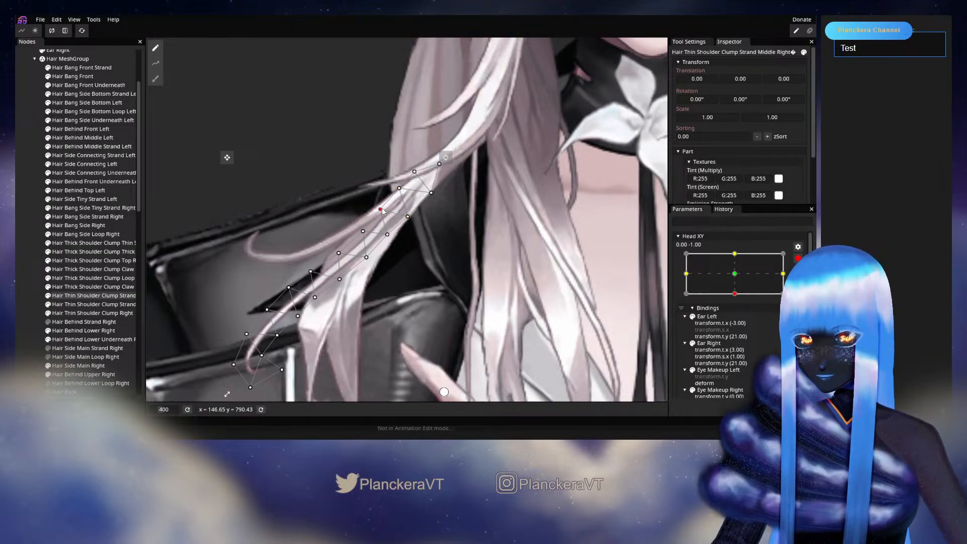
drag(386, 235, 369, 235)
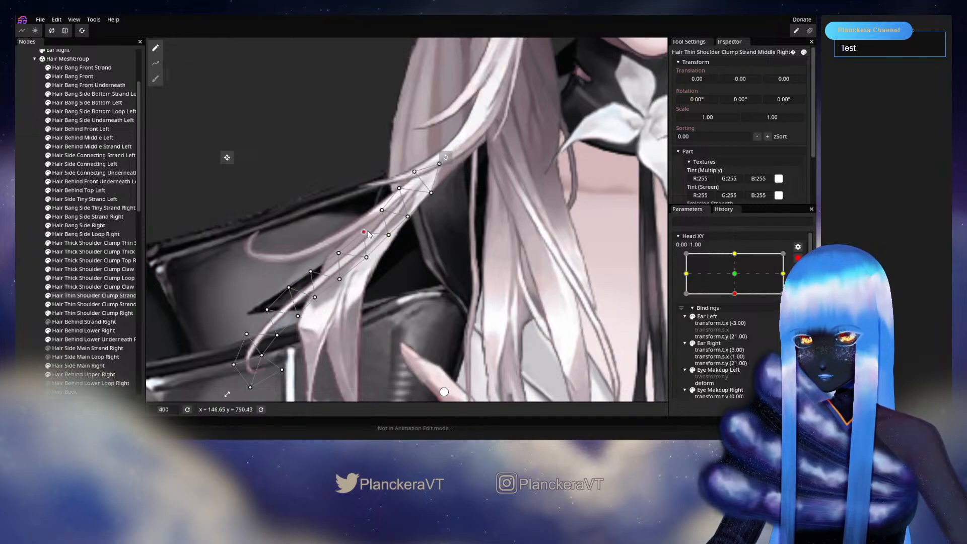
click(367, 257)
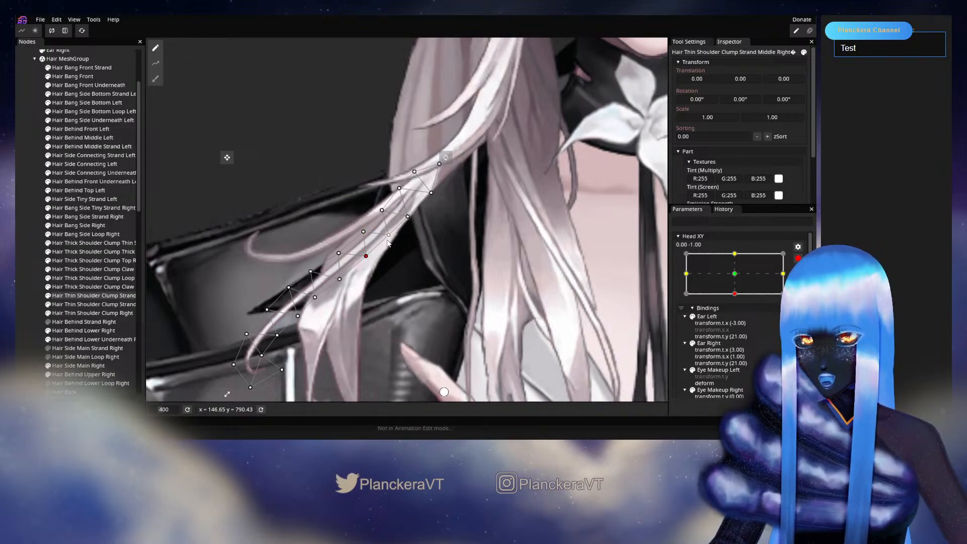
click(339, 255)
click(19, 274)
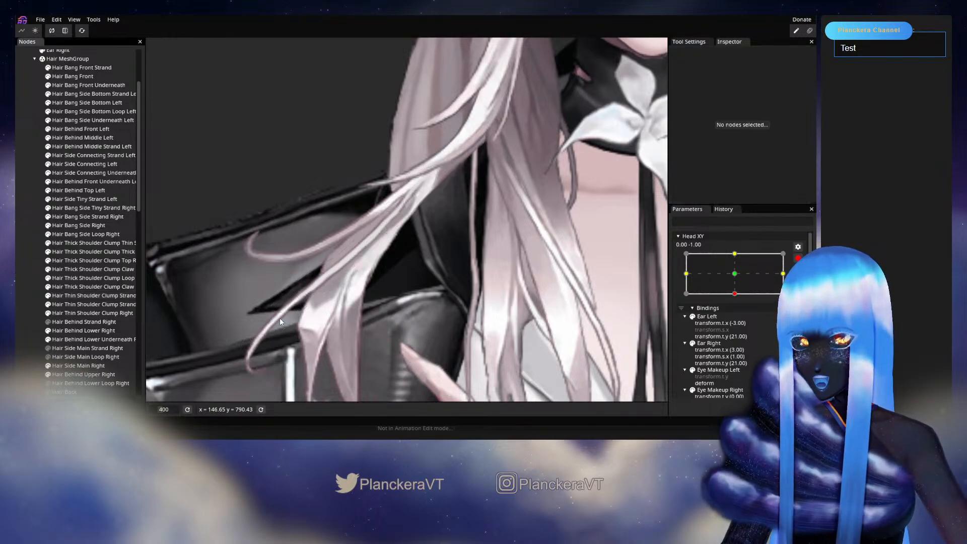
scroll(416, 304, down, 3)
scroll(429, 307, down, 1)
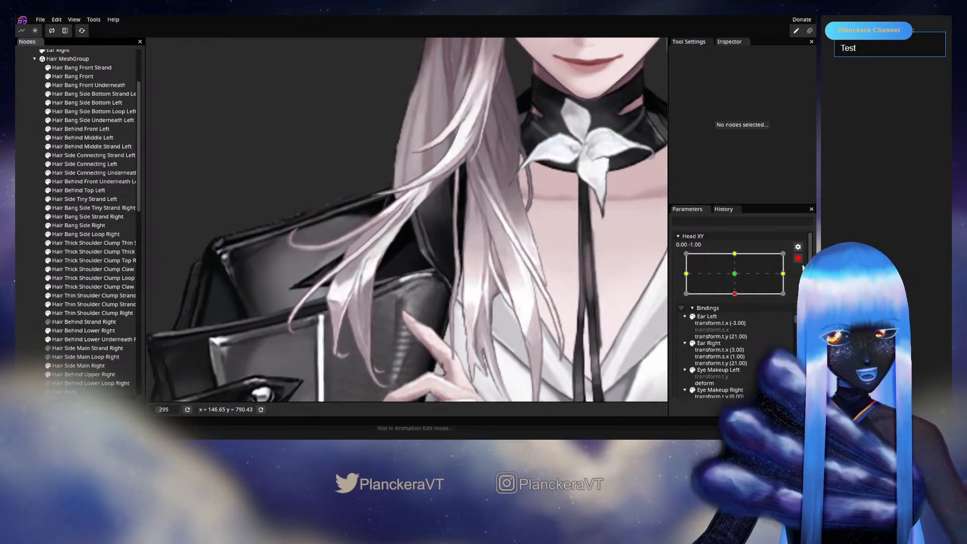
scroll(740, 312, up, 2)
mouse_move(740, 320)
mouse_down()
mouse_move(736, 298)
mouse_move(734, 325)
mouse_up()
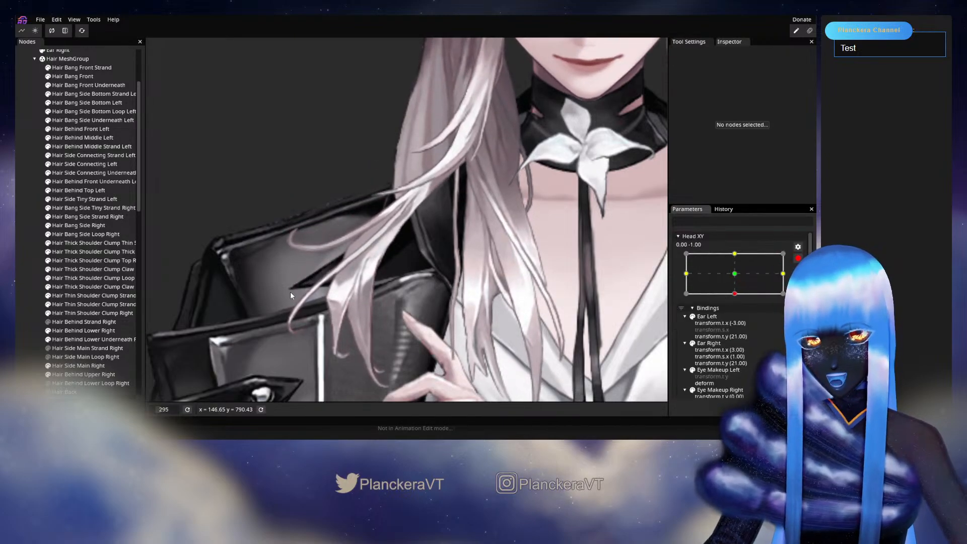
Adjust an interior vertex near the outer side of Hair Thin Shoulder Clump Right, beside the middle strand, in the downward keypoint.
scroll(289, 289, up, 5)
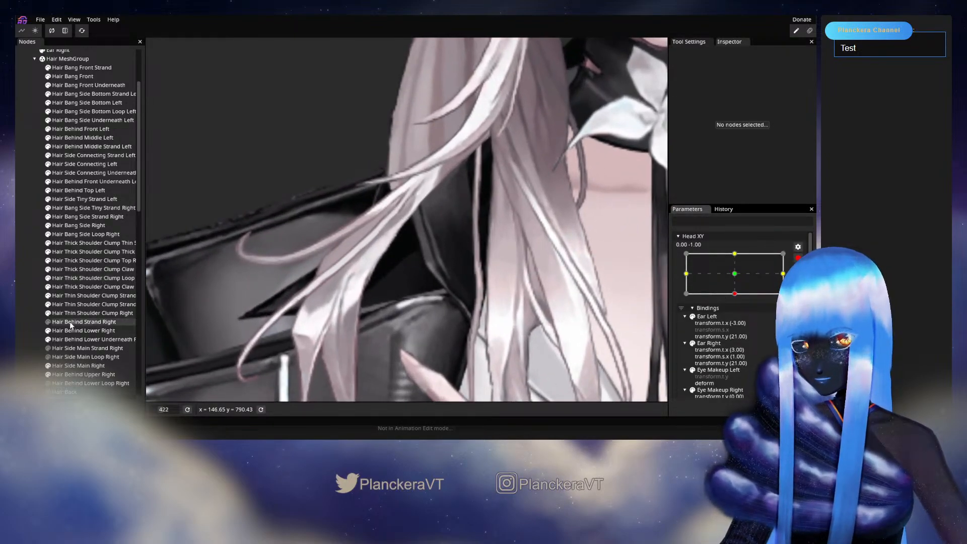
click(88, 313)
scroll(326, 311, up, 1)
drag(327, 312, 359, 285)
scroll(355, 254, up, 1)
click(356, 239)
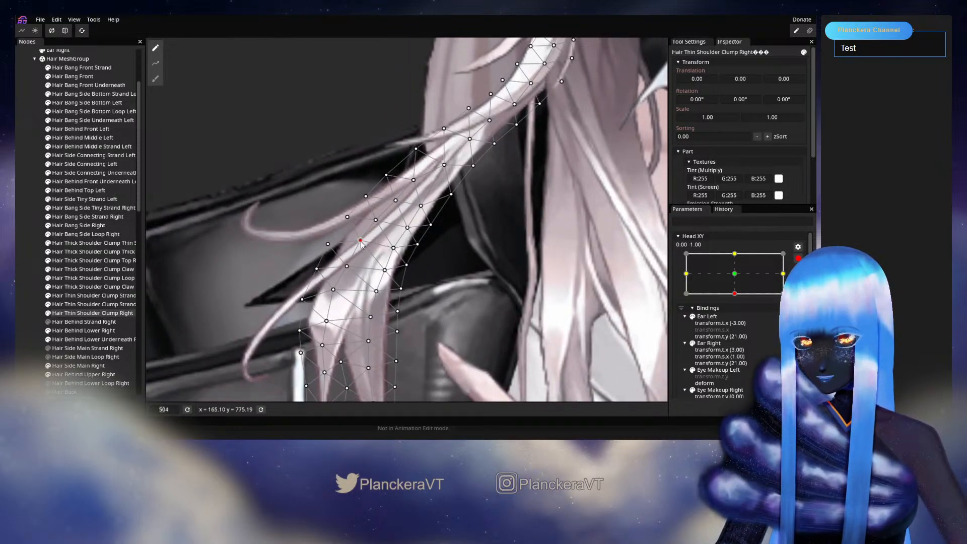
Smooth the inner- and outer-edge vertices in the upper part of Hair Thin Shoulder Clump Strand Middle Right at Head XY 0.00, -1.00.
click(70, 305)
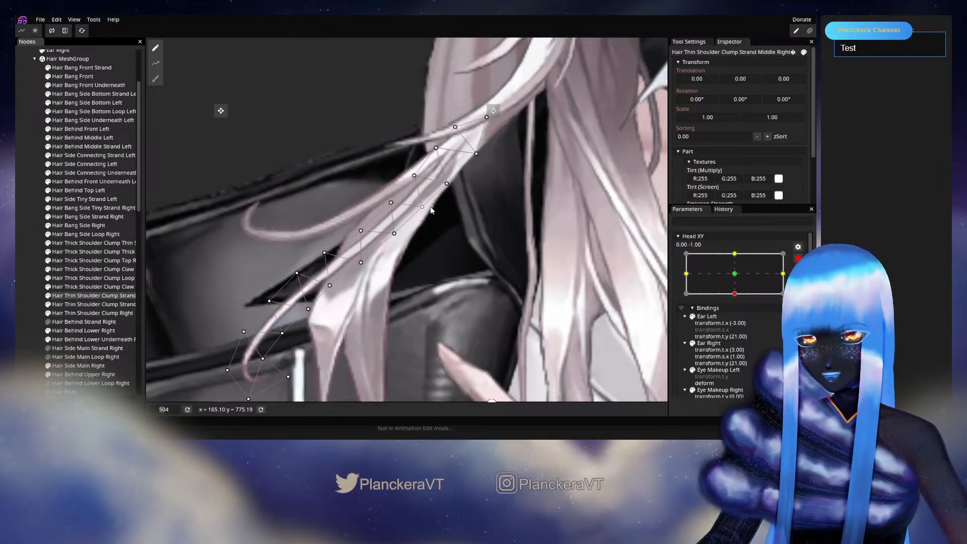
click(423, 207)
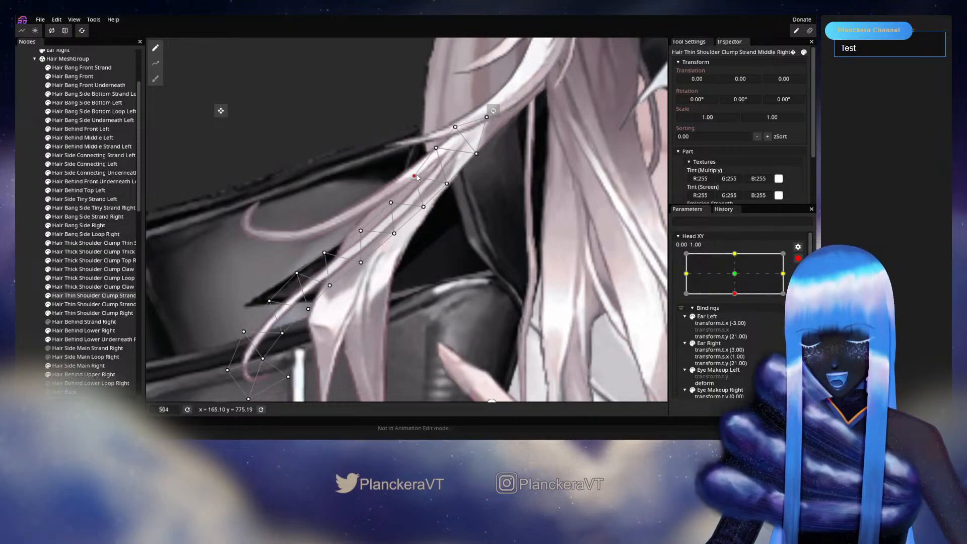
drag(451, 184, 450, 182)
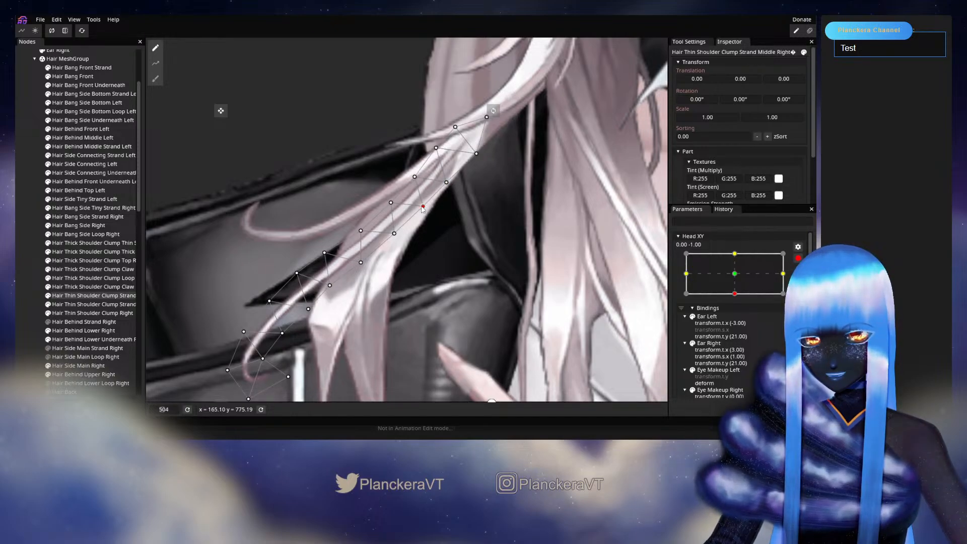
drag(394, 233, 395, 235)
click(391, 203)
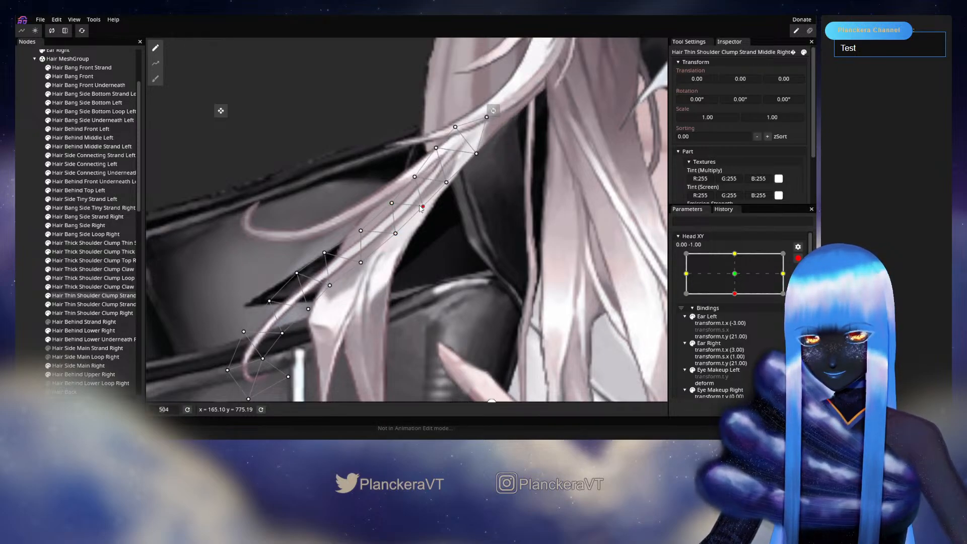
Refine the inner-edge vertices down to the middle strand's narrow section, deselect it and preview the downward Head XY movement.
click(395, 233)
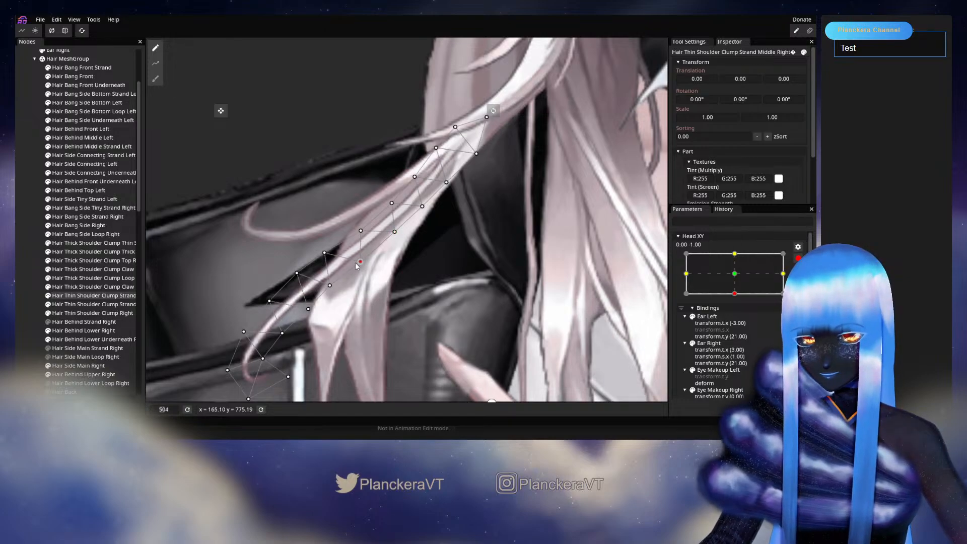
click(329, 285)
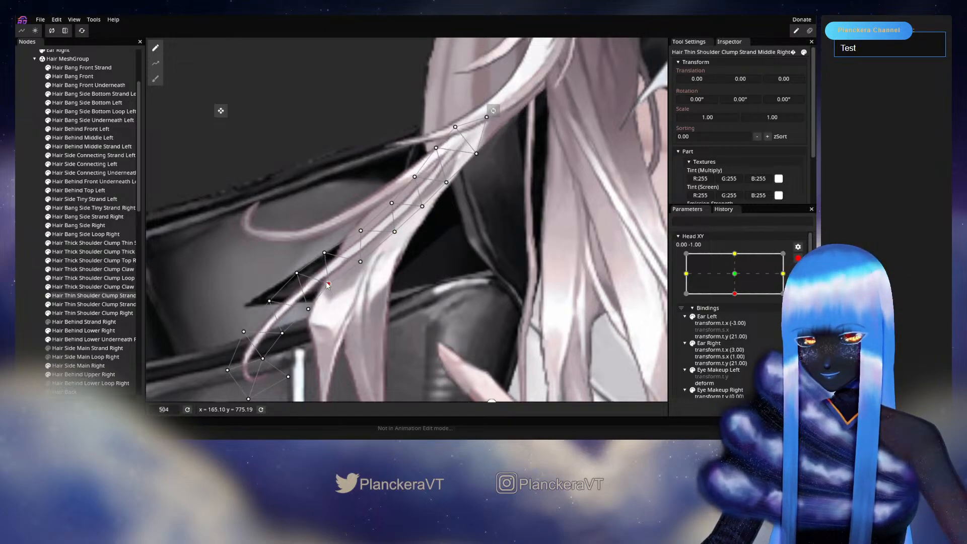
click(326, 251)
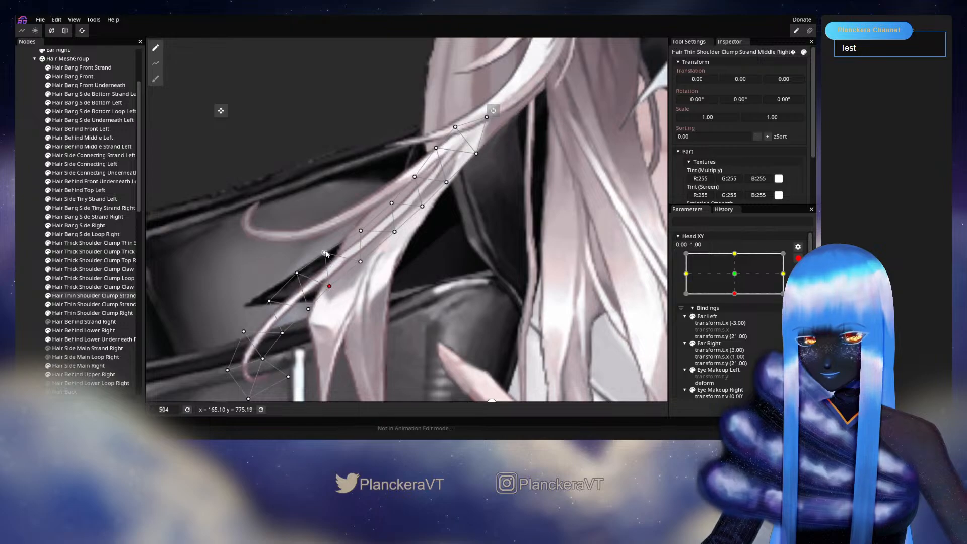
click(22, 268)
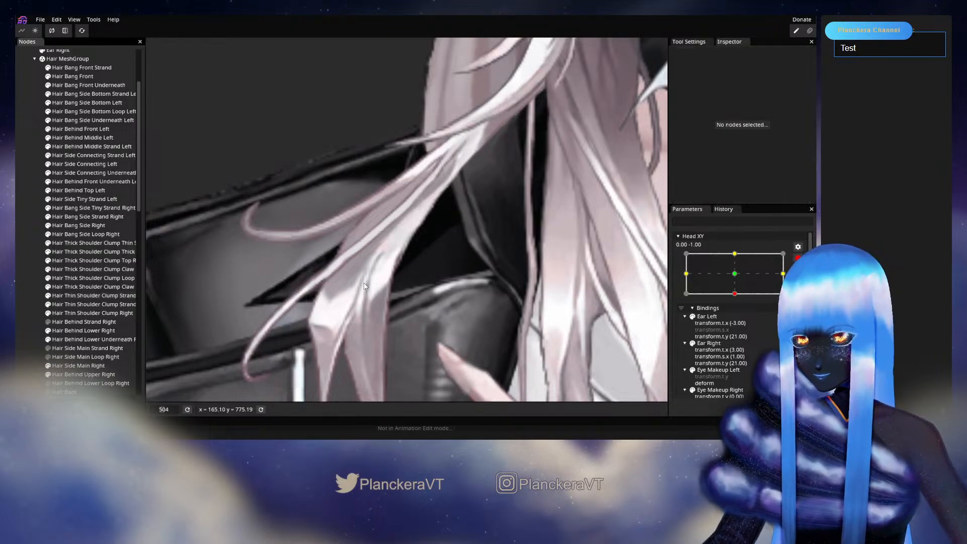
scroll(466, 276, down, 4)
scroll(466, 278, down, 3)
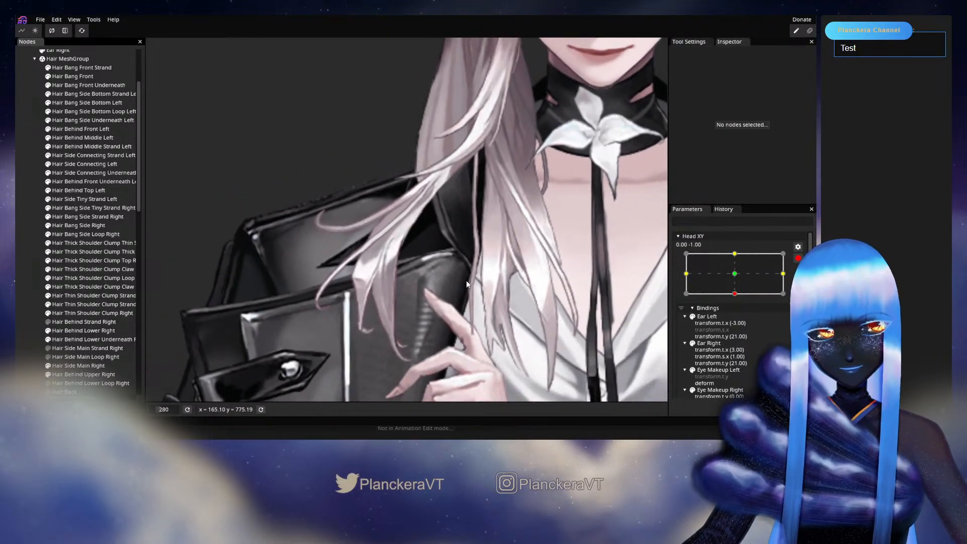
scroll(775, 283, up, 2)
mouse_move(736, 318)
mouse_down()
mouse_move(736, 306)
mouse_move(733, 325)
mouse_up()
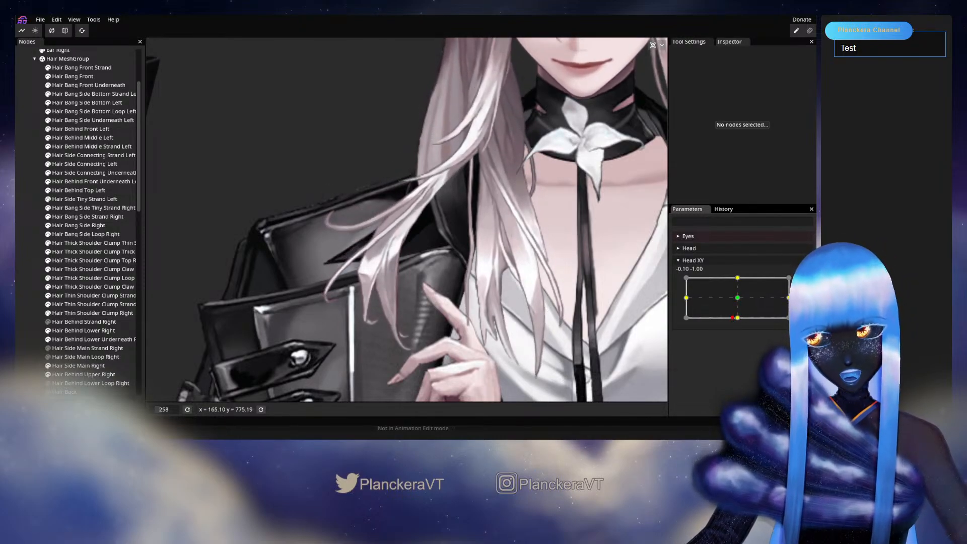
Arm Head XY at 0.00, -1.00 again and select Hair Thin Shoulder Clump Strand Middle Right.
click(802, 282)
scroll(279, 255, up, 4)
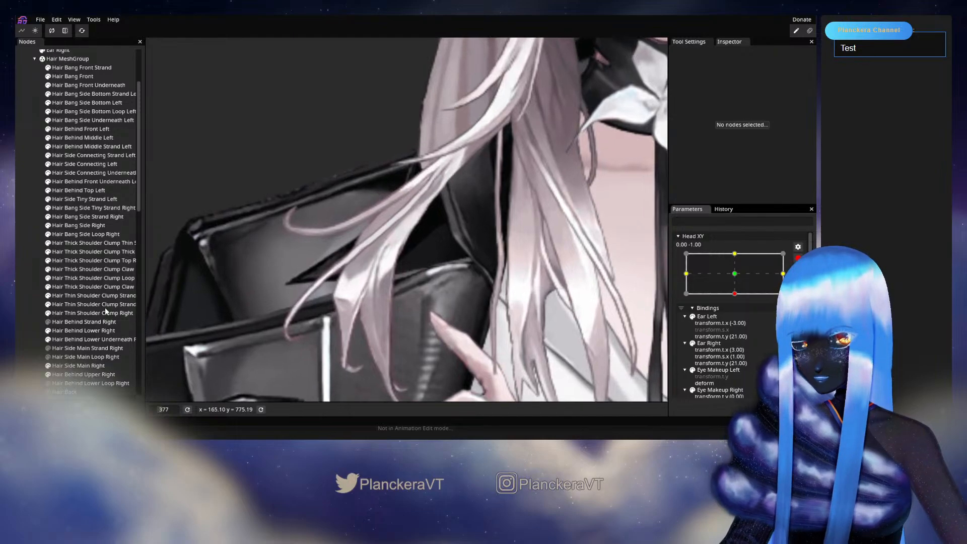
click(83, 295)
click(155, 78)
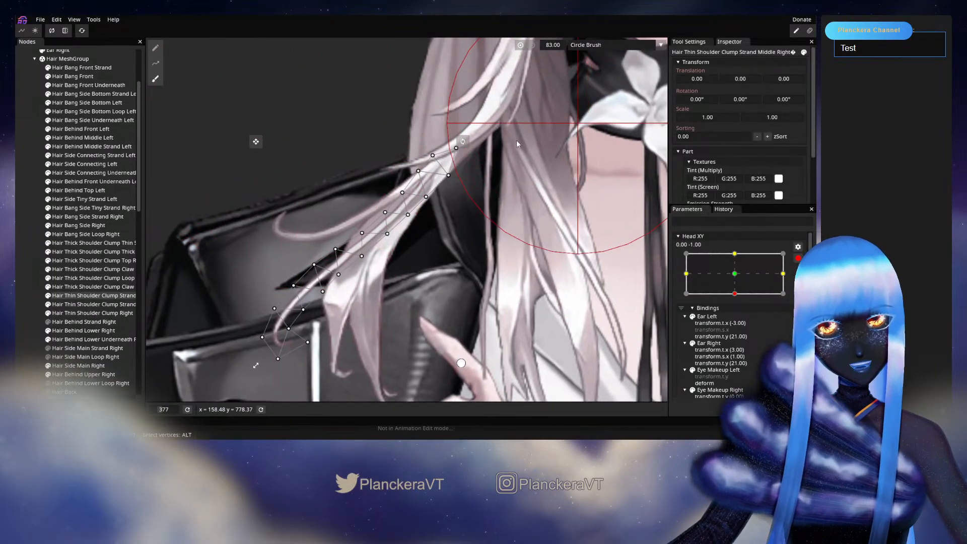
drag(538, 134, 331, 203)
drag(557, 45, 536, 49)
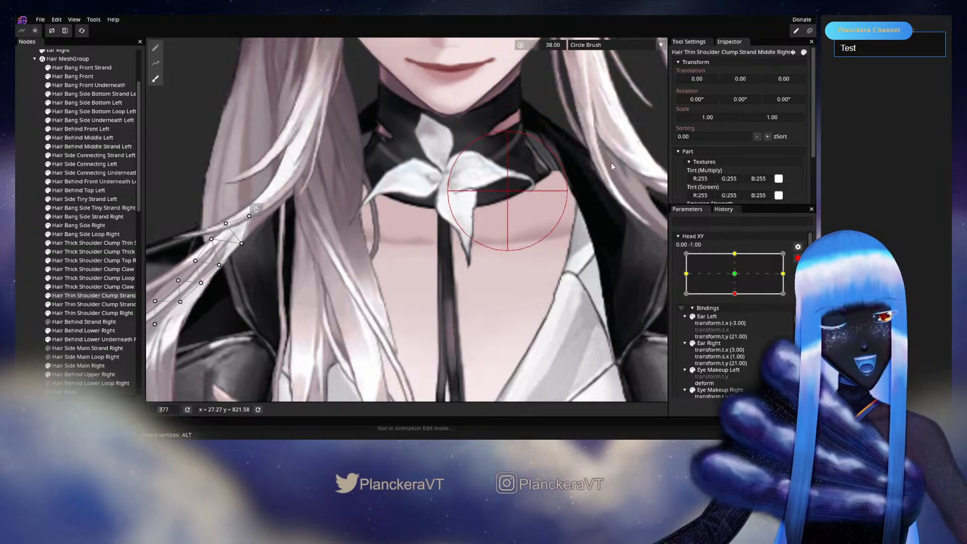
drag(590, 171, 619, 160)
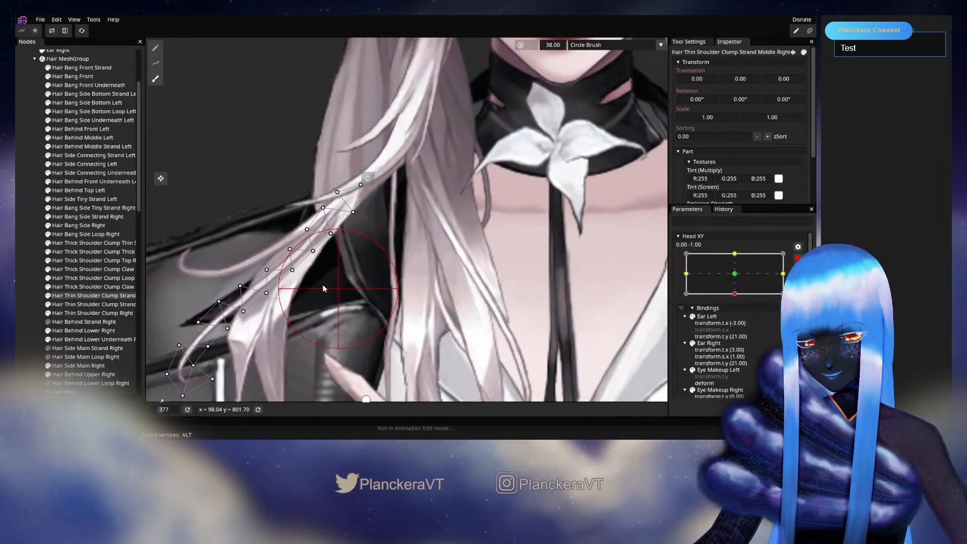
mouse_move(253, 232)
mouse_down()
mouse_move(242, 219)
mouse_move(253, 203)
mouse_move(232, 239)
mouse_move(219, 232)
mouse_move(217, 243)
mouse_move(222, 224)
mouse_move(315, 168)
mouse_up()
Nudge individual vertices around the middle strand's narrow section, deselect it, stop keypoint editing and return Head XY to 0.00, 0.00.
click(155, 47)
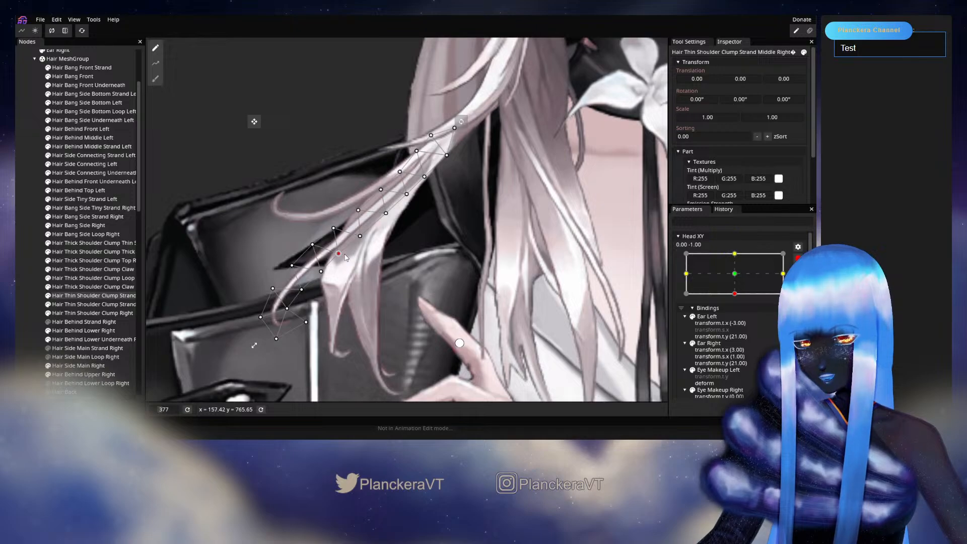
drag(334, 230, 333, 230)
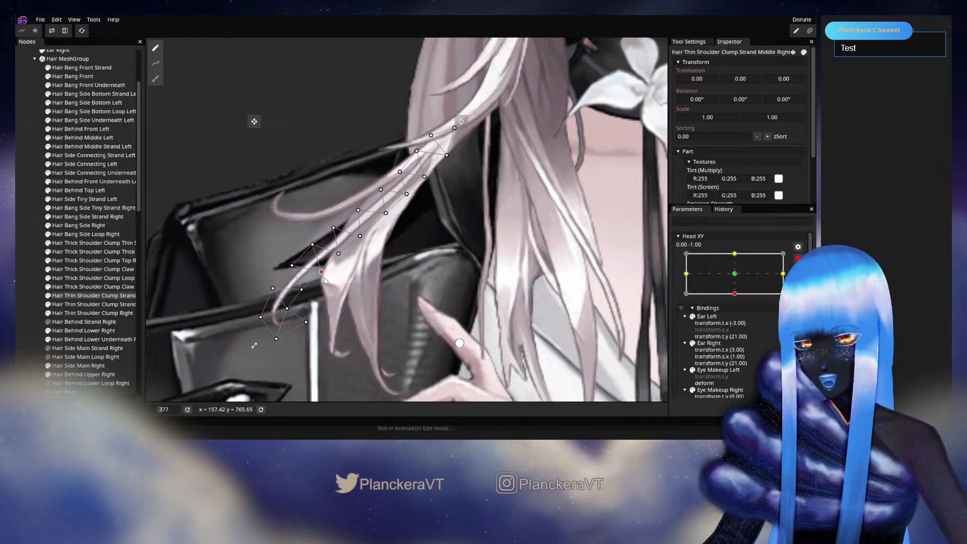
click(31, 281)
scroll(403, 307, down, 1)
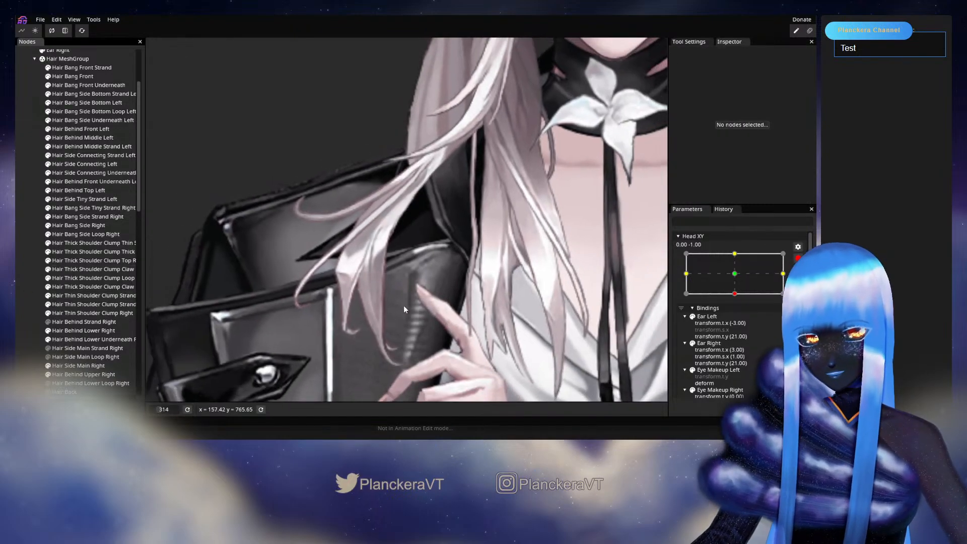
scroll(413, 309, down, 1)
click(797, 259)
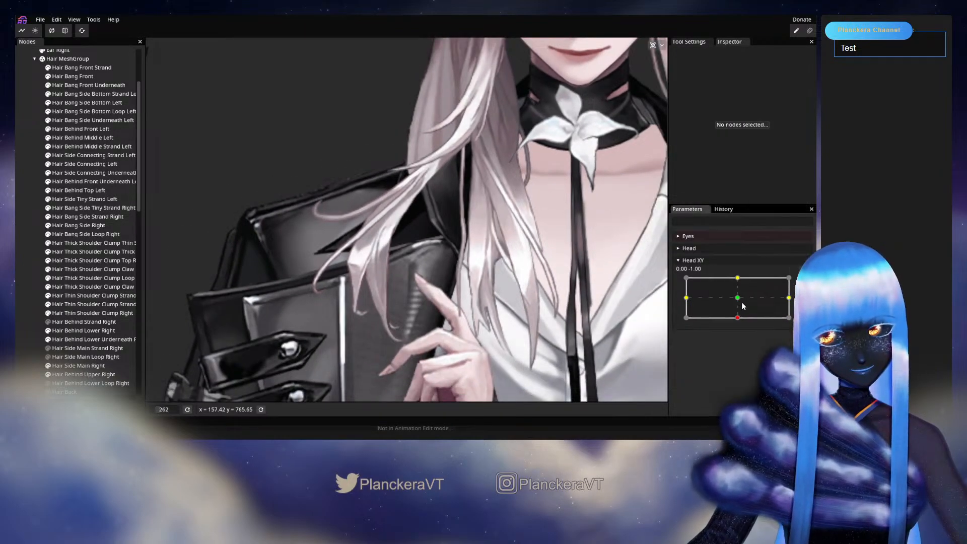
drag(738, 319, 737, 298)
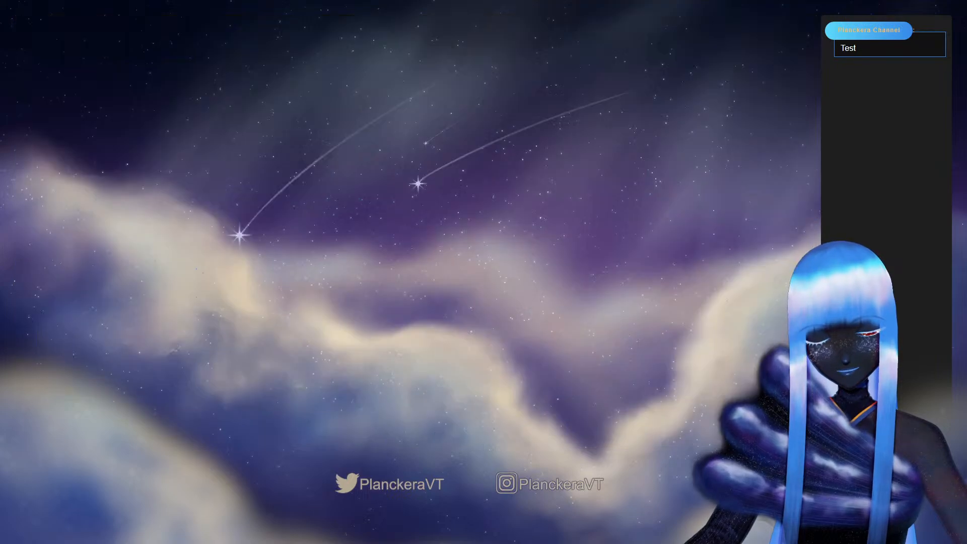
click(723, 208)
click(686, 209)
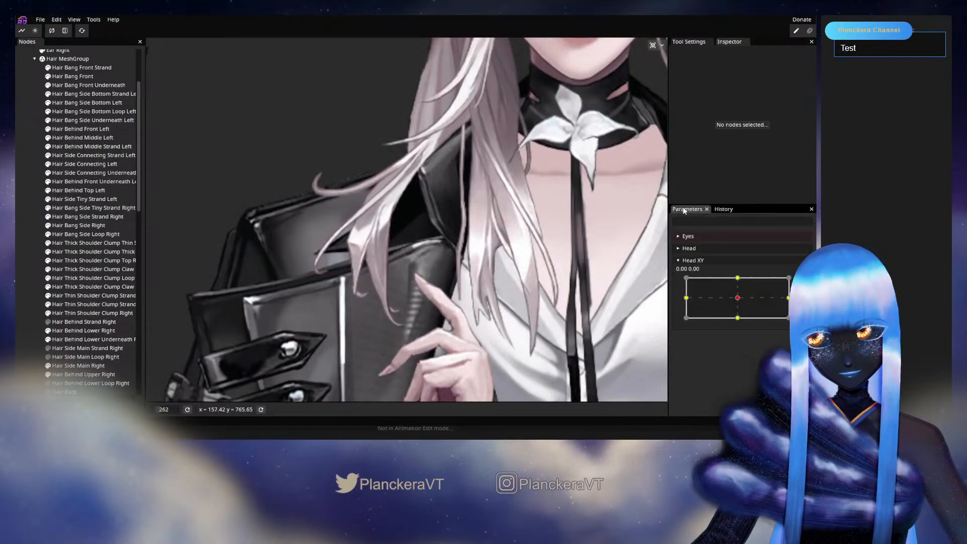
Arm Head XY at 0.00, -1.00 and nudge both edges' vertices along the midsection of Hair Thin Shoulder Clump Strand Middle Right.
drag(737, 298, 748, 324)
scroll(373, 301, up, 8)
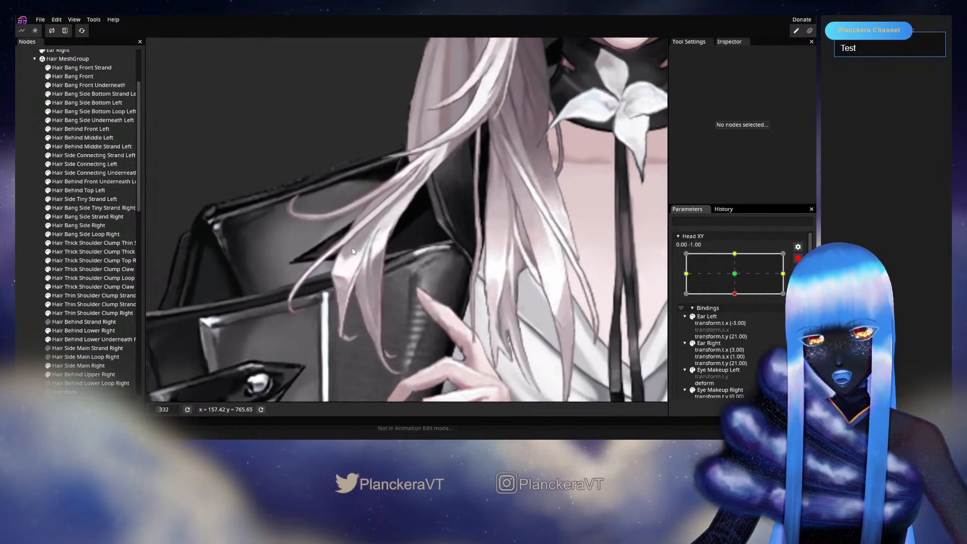
scroll(373, 301, up, 2)
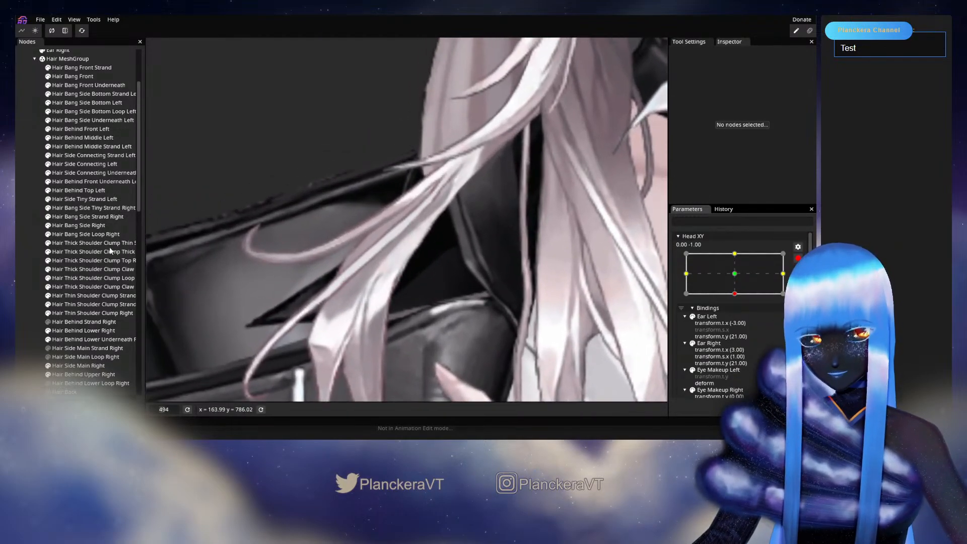
click(74, 296)
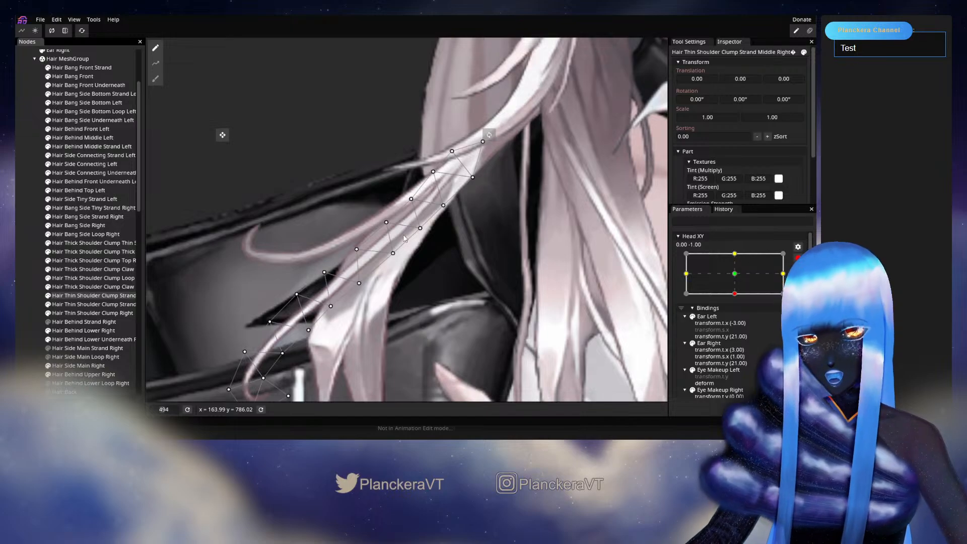
click(412, 200)
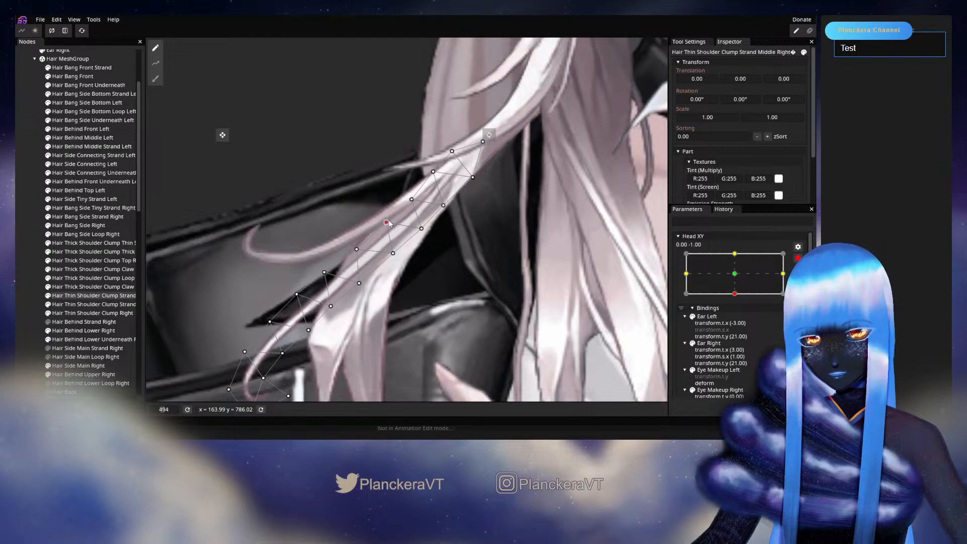
click(423, 230)
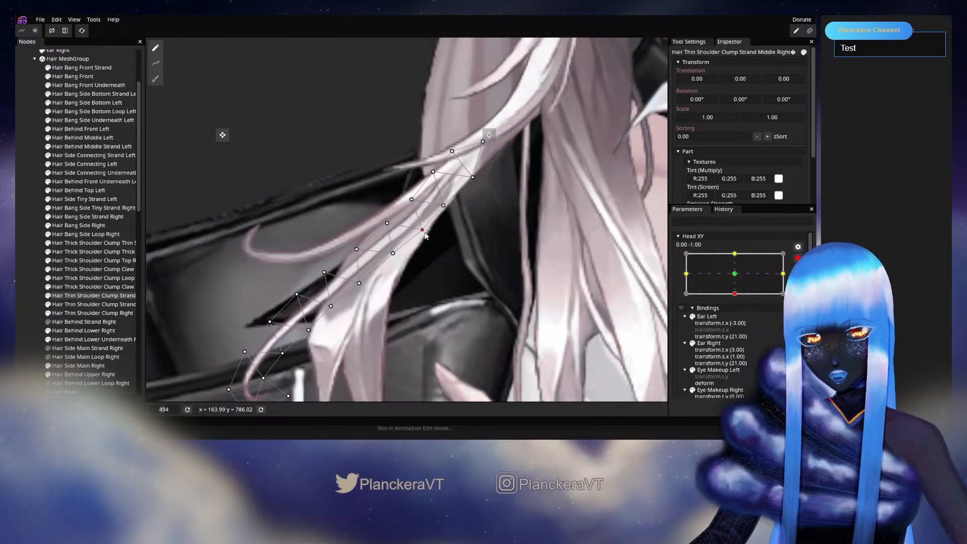
drag(398, 259, 399, 261)
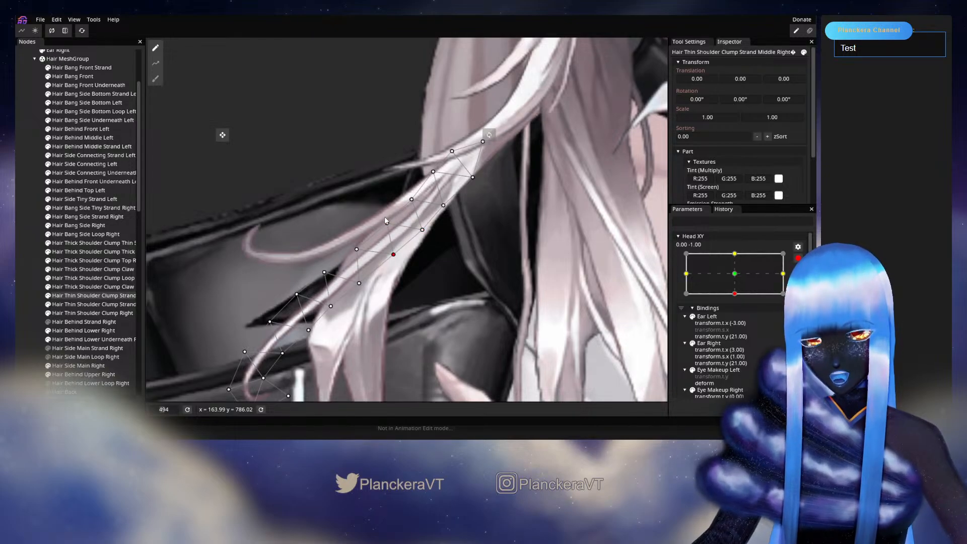
click(387, 224)
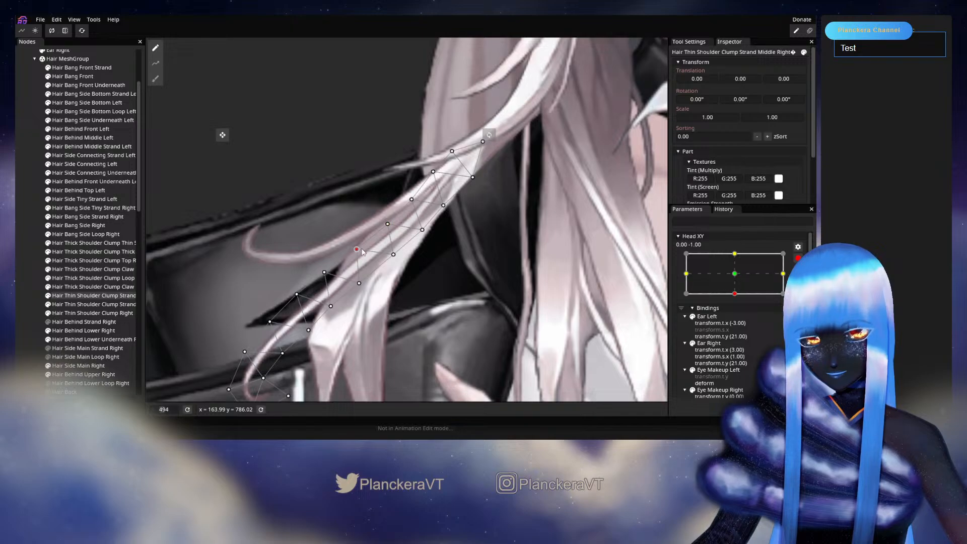
drag(358, 283, 361, 285)
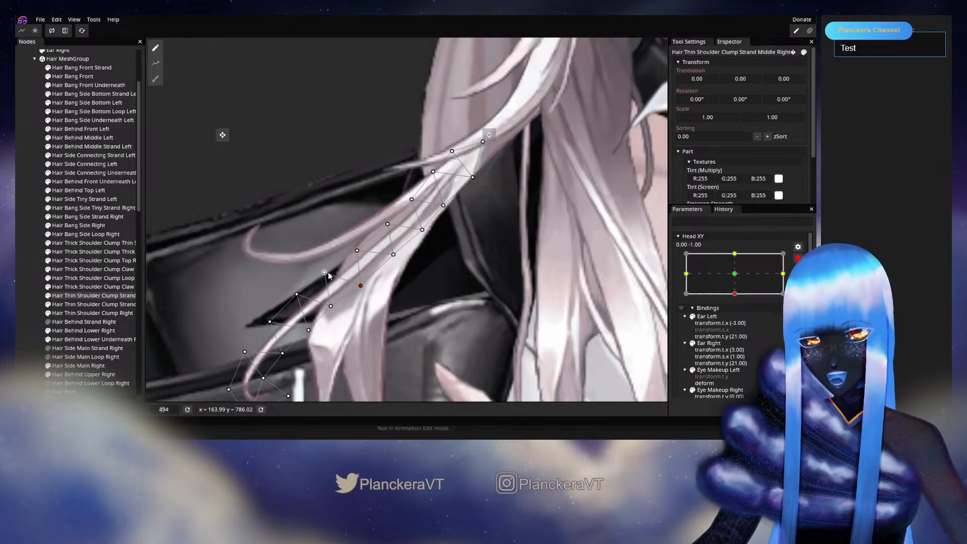
click(331, 306)
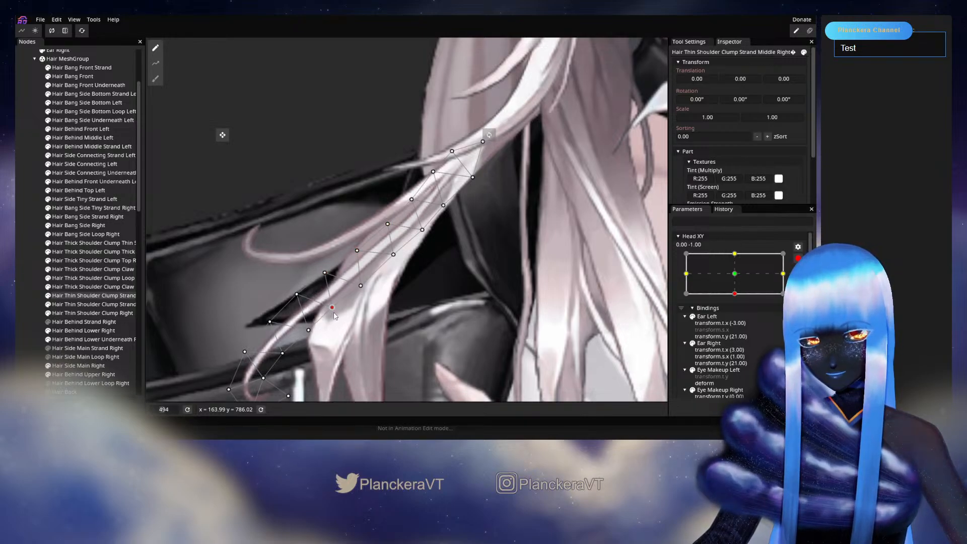
Fine-tune the paired inner- and outer-edge vertices at the middle strand's center to even out its width and curve.
click(358, 252)
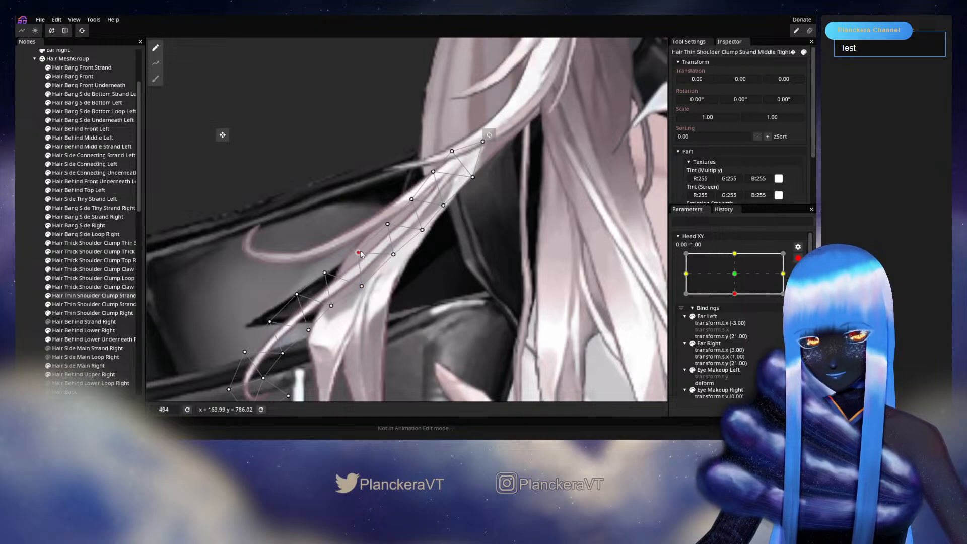
click(394, 255)
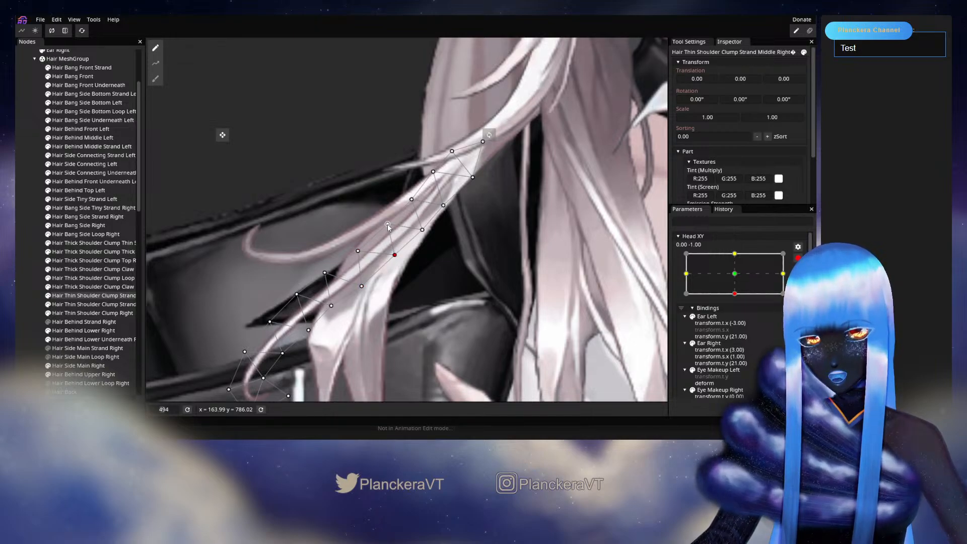
drag(390, 228, 398, 258)
click(357, 252)
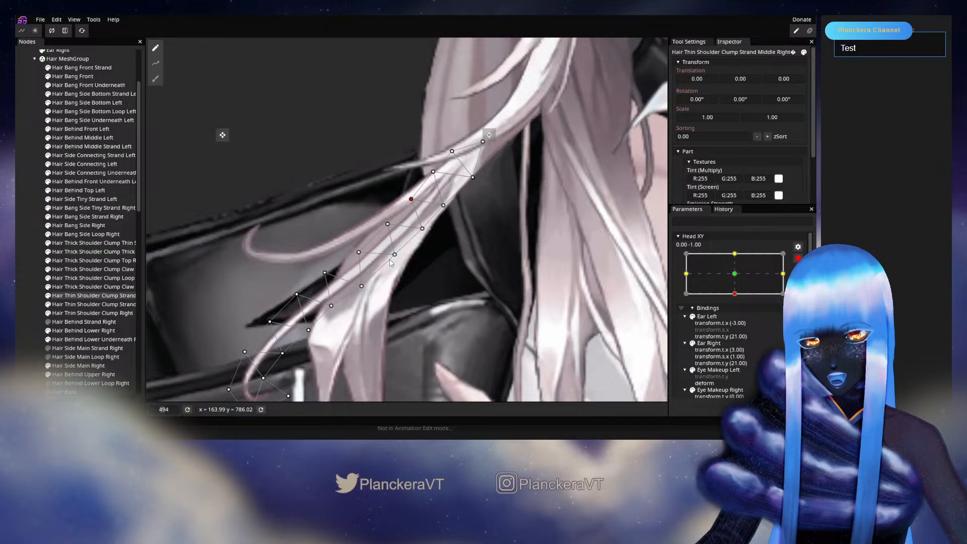
mouse_move(400, 261)
mouse_down()
mouse_move(394, 232)
mouse_move(399, 258)
mouse_up()
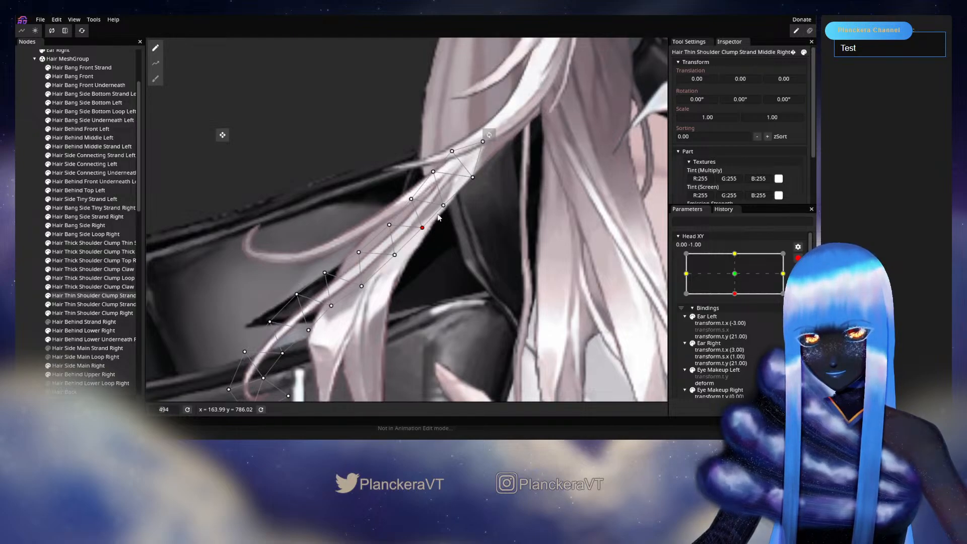
click(397, 258)
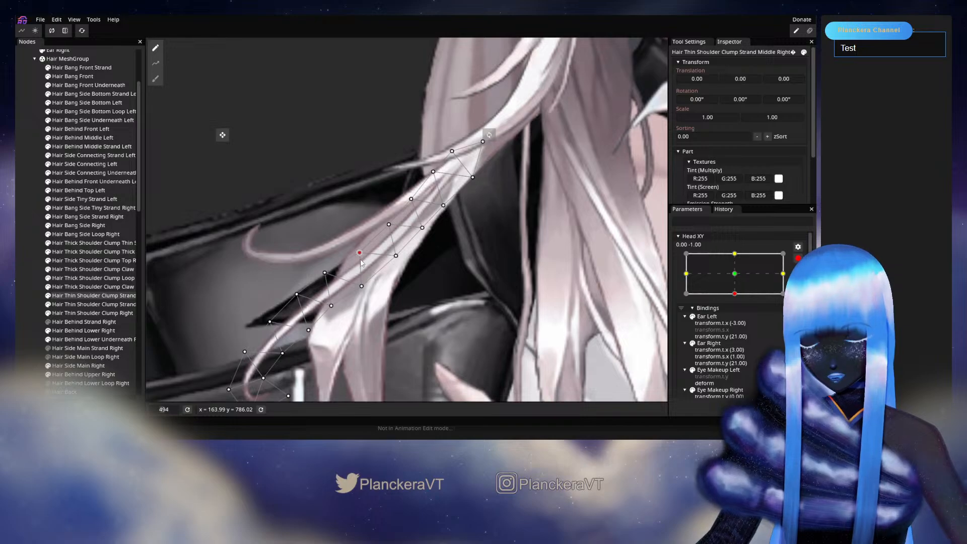
drag(362, 288, 360, 287)
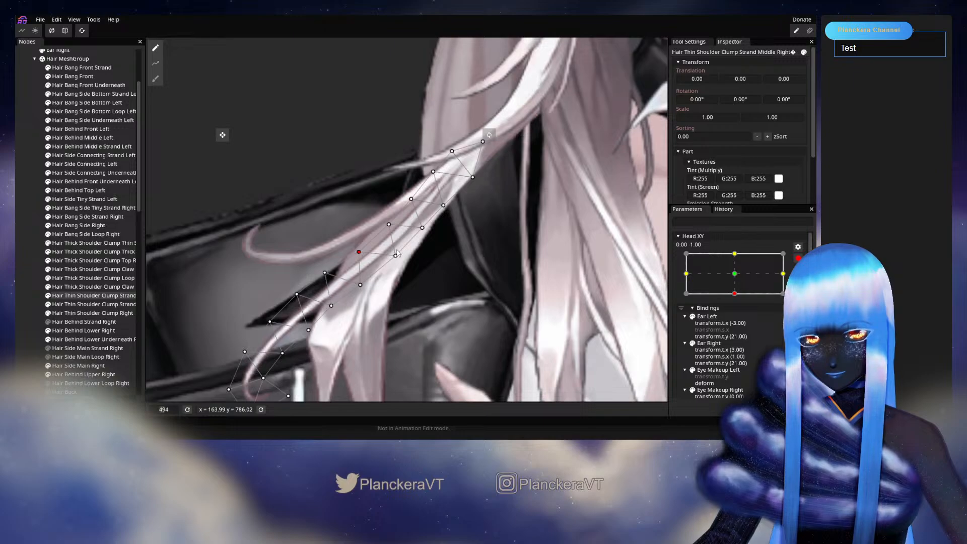
Deselect the middle strand, stop keypoint editing and preview the downward Head XY movement.
click(19, 285)
scroll(448, 303, down, 6)
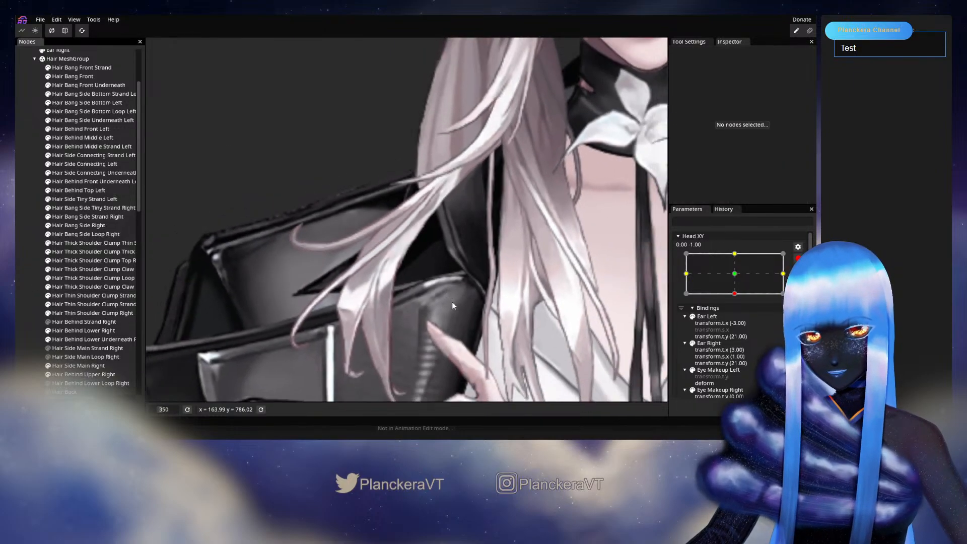
scroll(456, 293, down, 1)
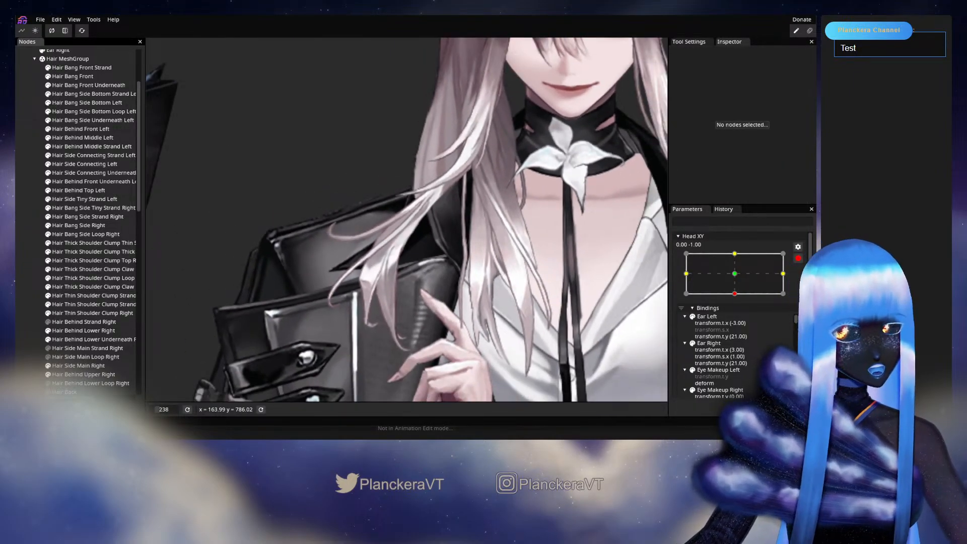
click(797, 257)
mouse_move(735, 320)
mouse_down()
mouse_move(737, 298)
mouse_move(739, 322)
mouse_up()
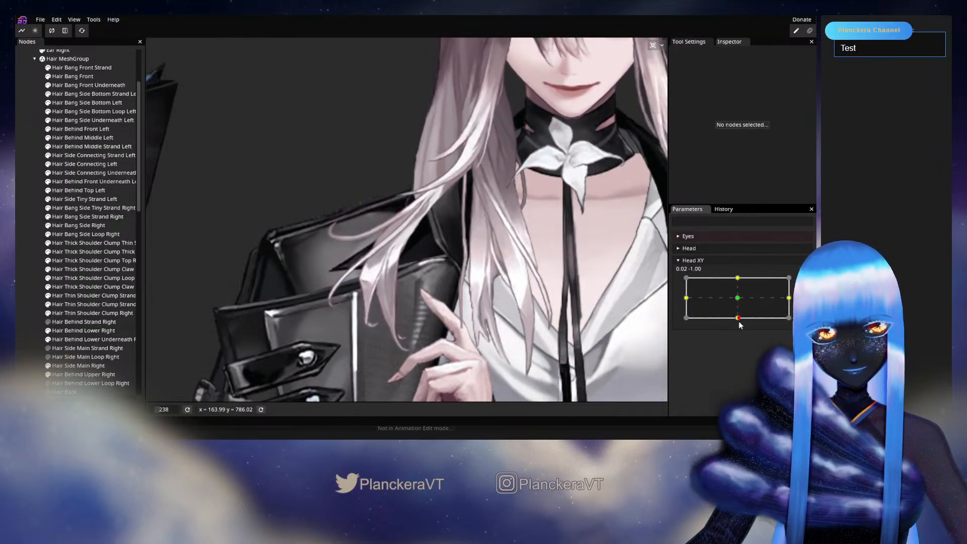
Rearm Head XY at 0.00, -1.00 and shift the middle strand's midsection vertices slightly outward and down on both edges.
click(803, 282)
scroll(448, 211, up, 5)
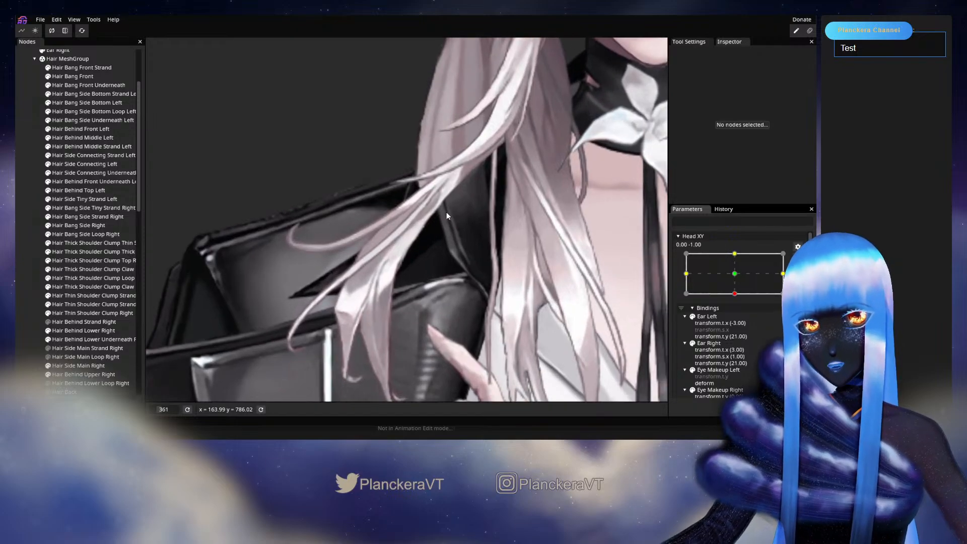
click(77, 297)
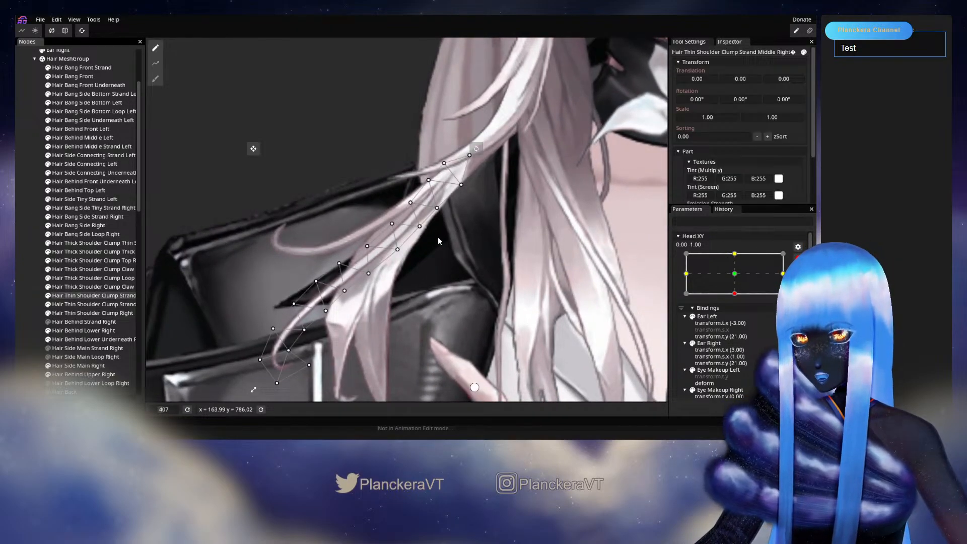
drag(419, 231, 365, 247)
click(392, 223)
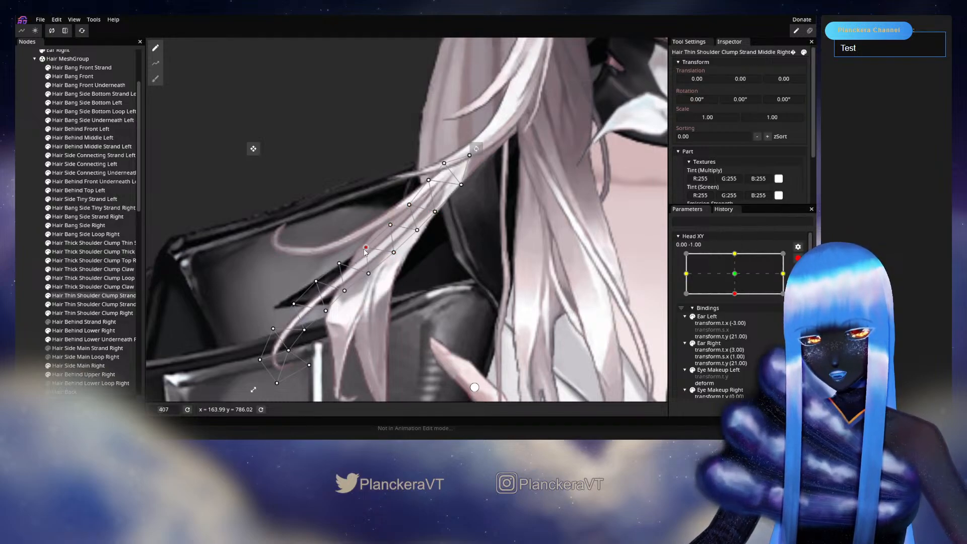
Deselect the adjusted strand, stop keypoint editing and check its motion by moving Head XY downward.
click(28, 283)
scroll(437, 294, down, 2)
scroll(440, 295, down, 3)
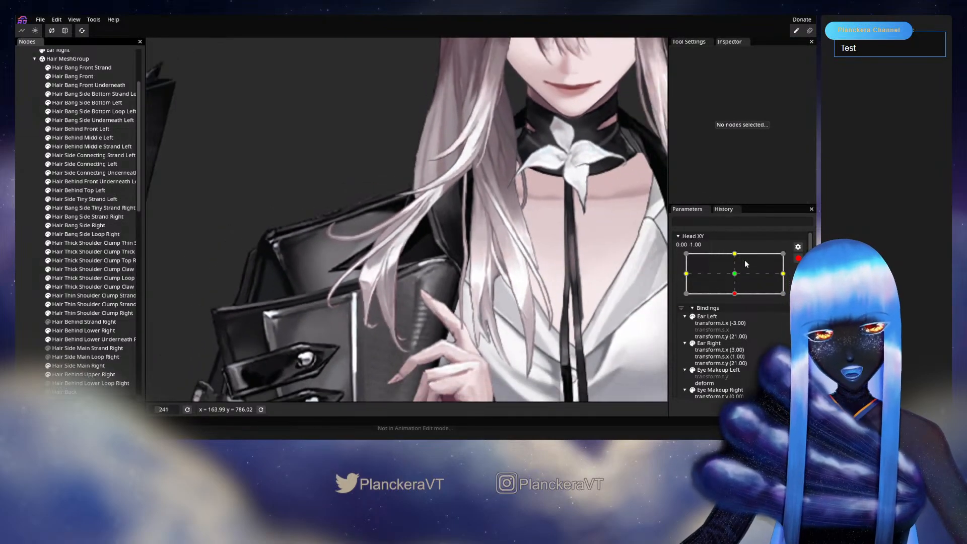
click(797, 257)
mouse_move(733, 317)
mouse_down()
mouse_move(743, 296)
mouse_move(737, 325)
mouse_up()
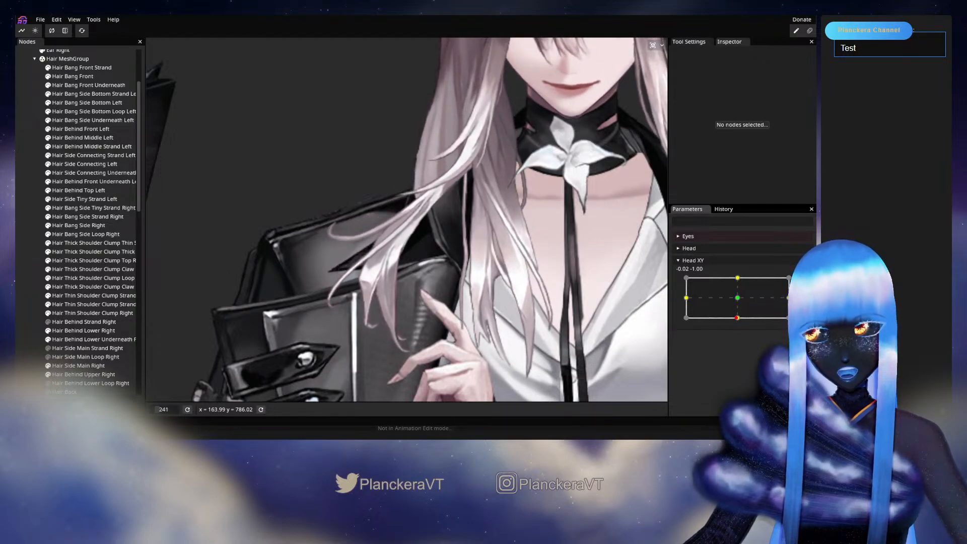
Rearm Head XY at 0.00, -1.00 and nudge the vertices in the upper midsection of Hair Thin Shoulder Clump Strand Middle Right.
click(803, 282)
scroll(397, 270, up, 2)
scroll(395, 270, up, 3)
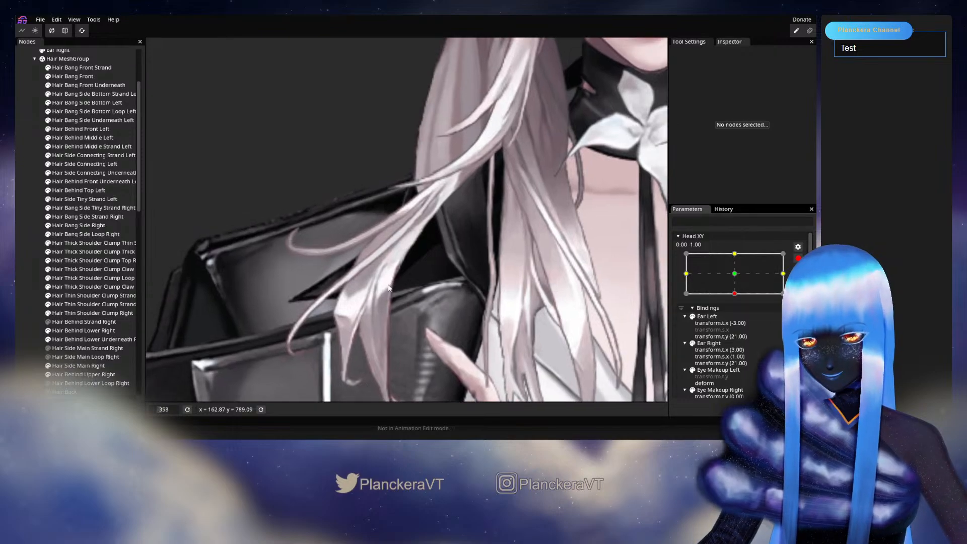
click(76, 296)
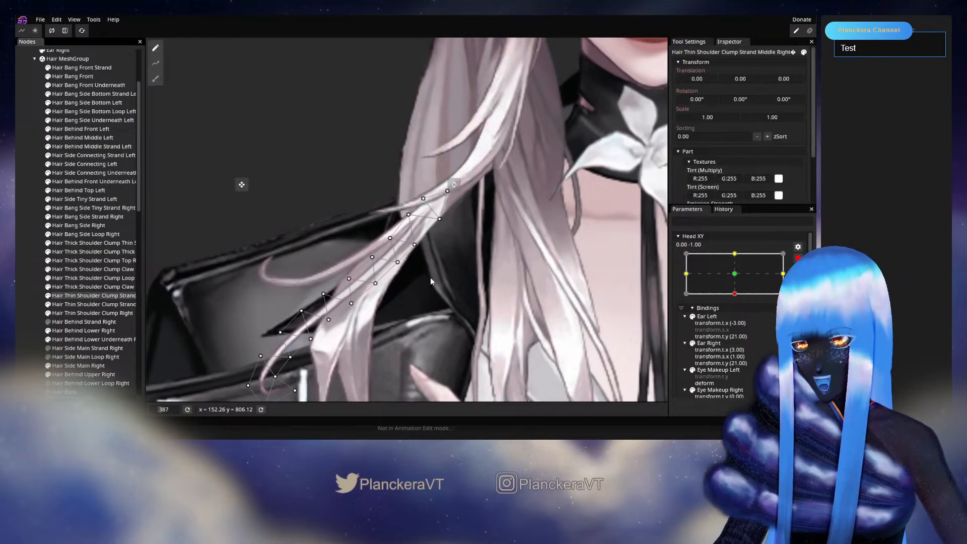
scroll(430, 276, up, 1)
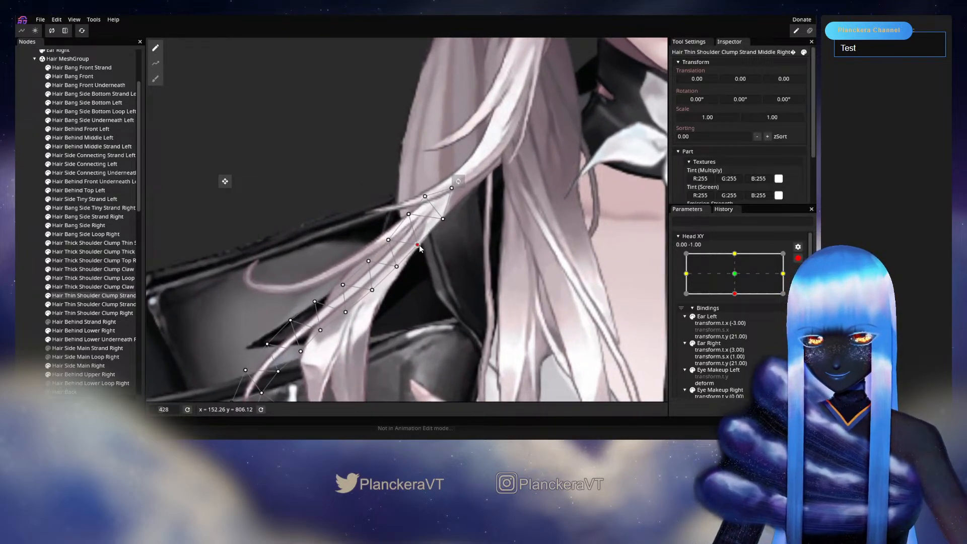
click(410, 215)
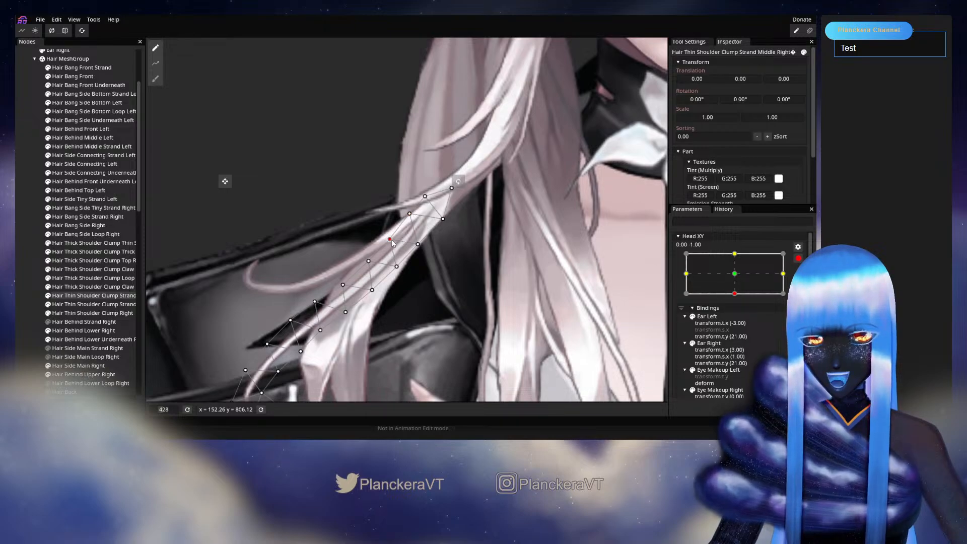
Deselect the middle strand, leave keypoint editing and preview the hair across the downward Head XY range.
click(19, 293)
scroll(444, 300, down, 2)
scroll(445, 302, down, 4)
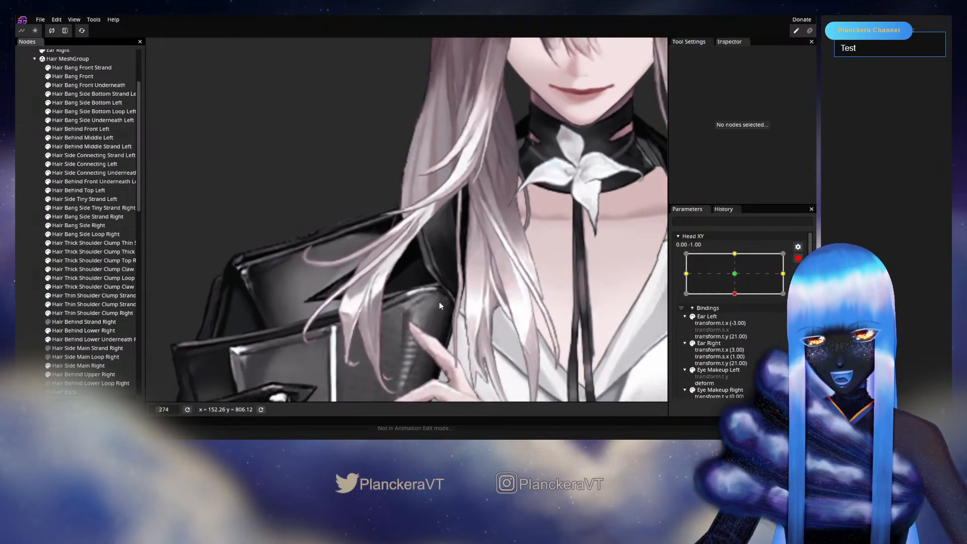
click(797, 258)
mouse_move(737, 317)
mouse_down()
mouse_move(737, 294)
mouse_move(737, 321)
mouse_up()
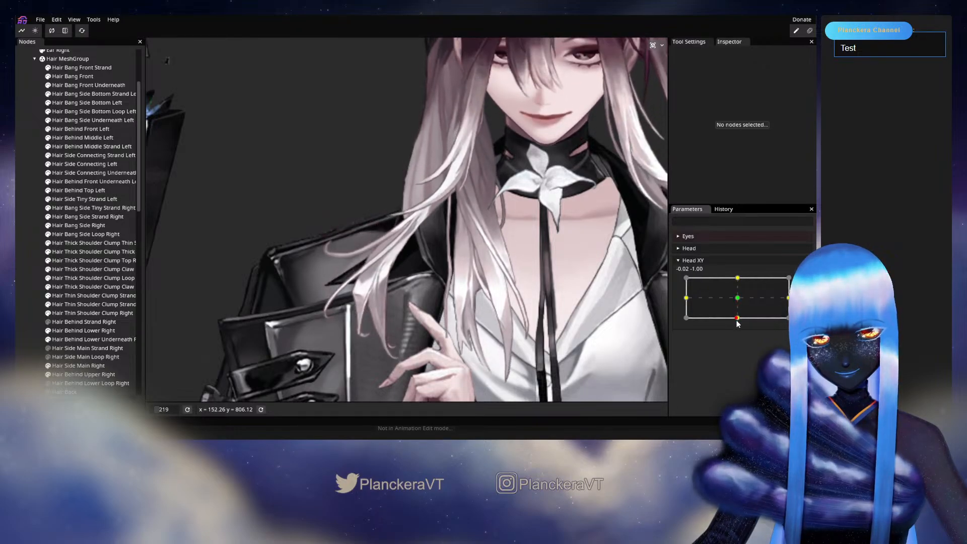
Rearm Head XY at 0.00, -1.00, make small corrections to the middle strand's upper-midsection vertices and deselect it.
click(802, 282)
scroll(315, 291, up, 5)
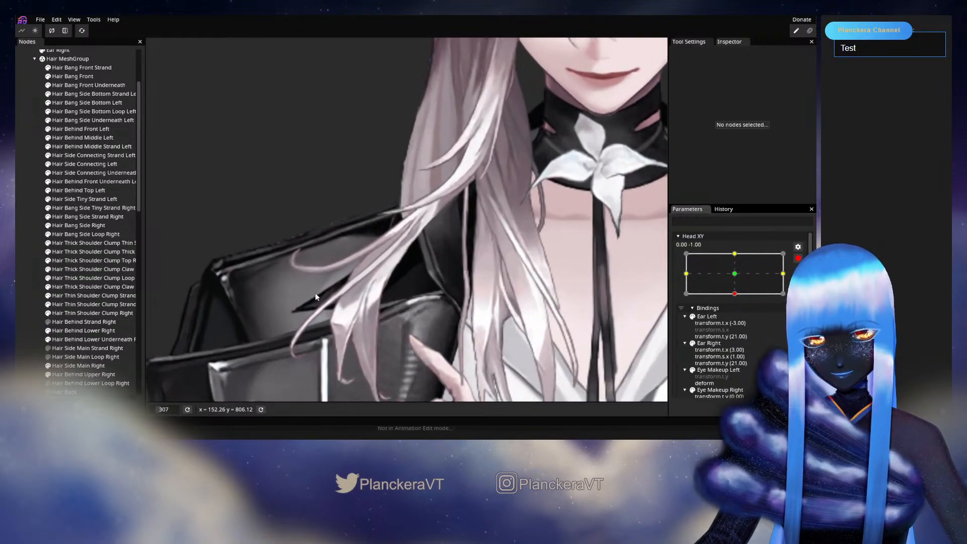
scroll(409, 253, up, 2)
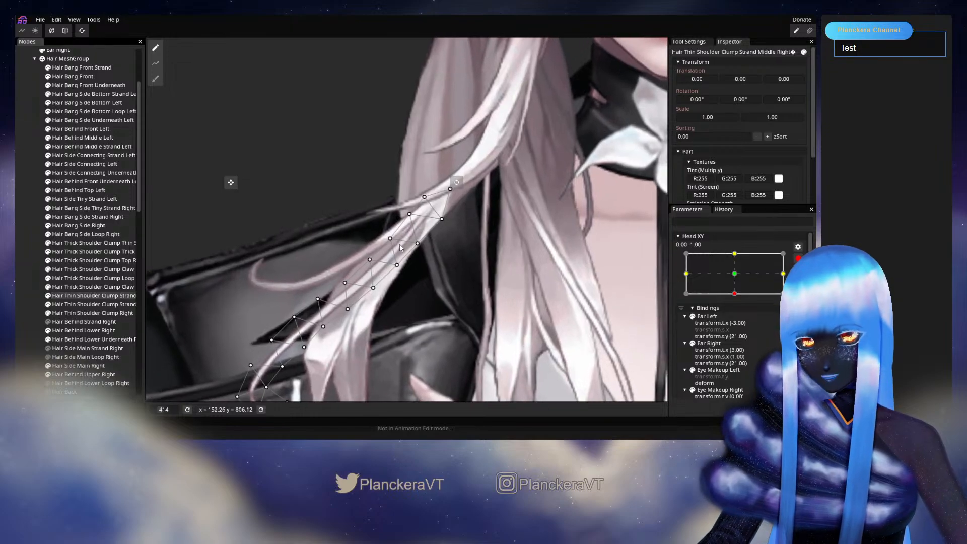
click(408, 214)
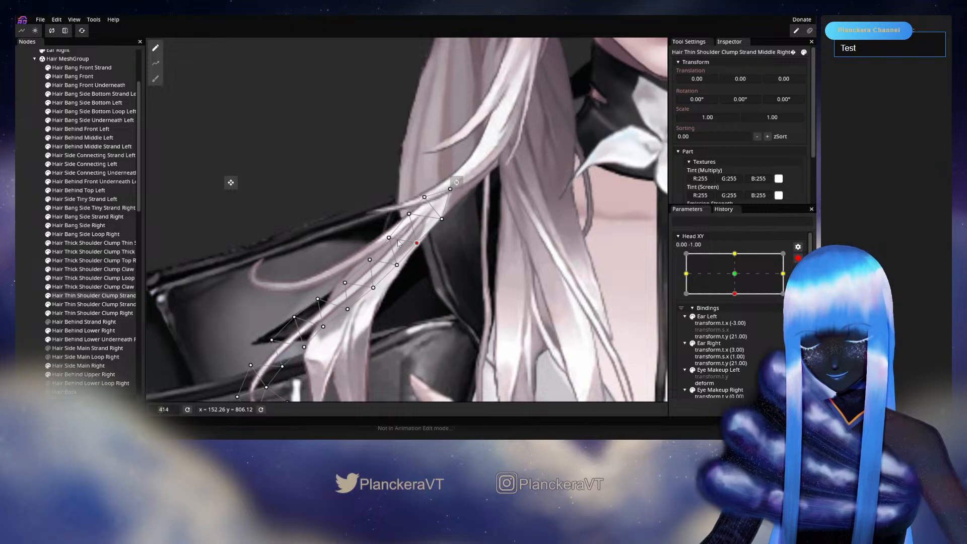
click(397, 265)
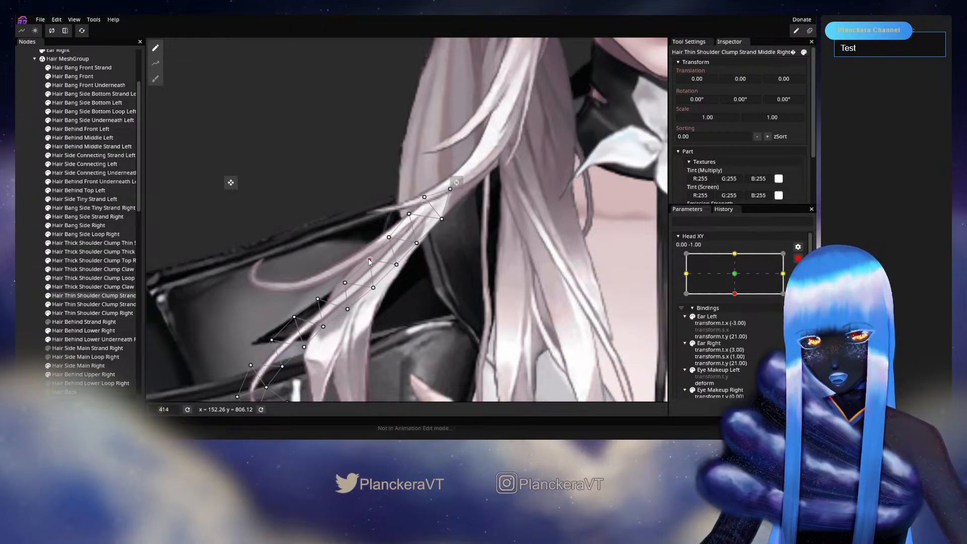
key(Escape)
scroll(485, 292, down, 4)
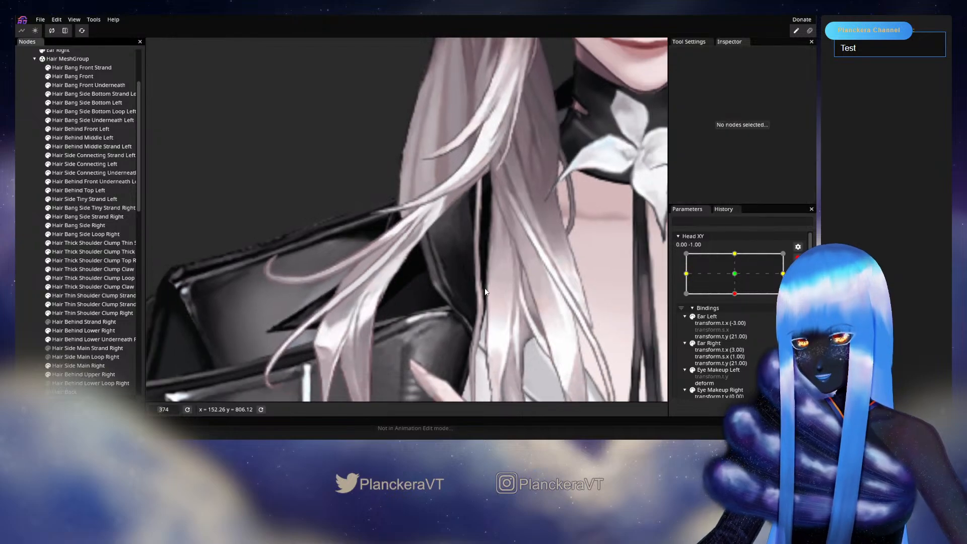
scroll(485, 291, down, 4)
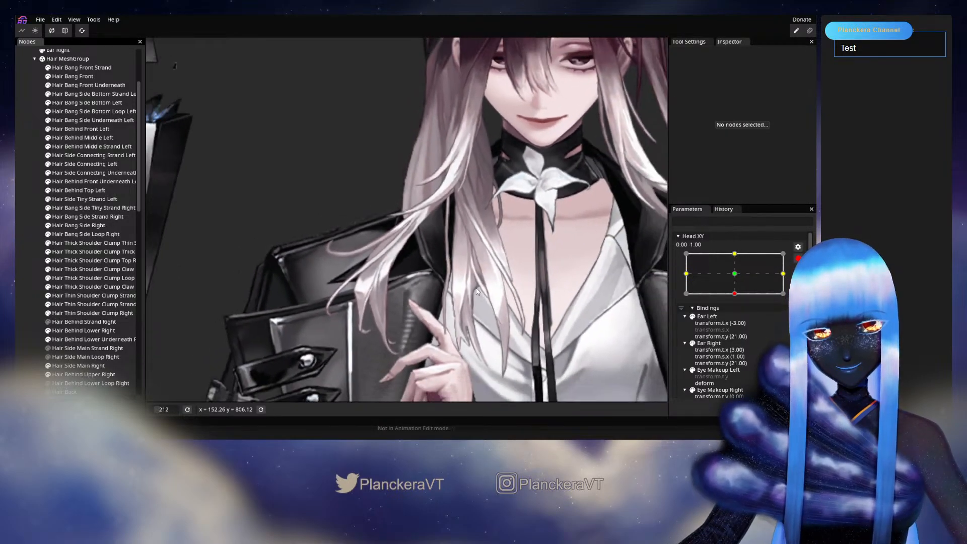
Leave keypoint editing and sweep Head XY through its downward range to check the right shoulder hair's motion.
click(797, 258)
mouse_move(738, 319)
mouse_down()
mouse_move(735, 296)
mouse_move(730, 322)
mouse_up()
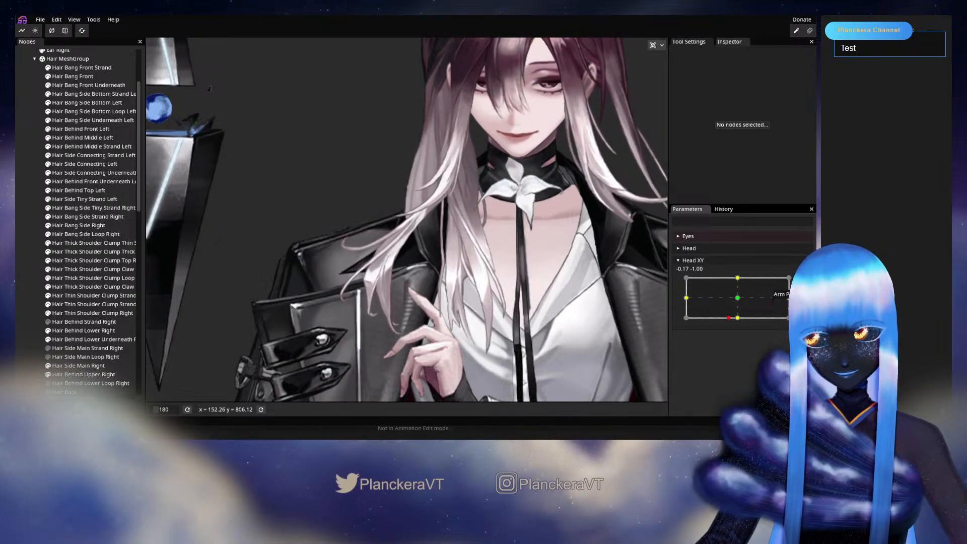
Rearm Head XY at 0.00, -1.00, make a small correction to Hair Thin Shoulder Clump Right's midsection vertices and deselect it.
click(803, 282)
scroll(343, 273, up, 6)
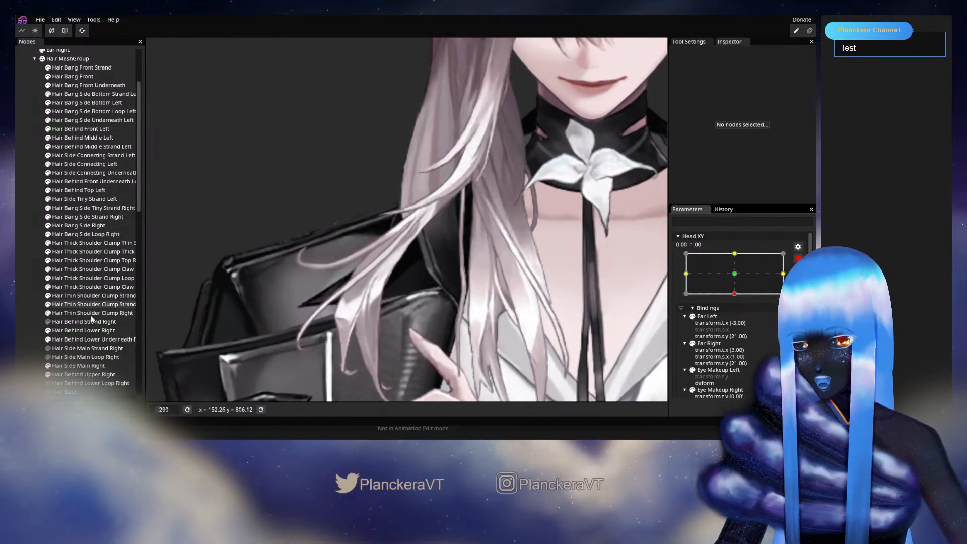
click(94, 312)
scroll(421, 286, up, 3)
scroll(422, 290, up, 2)
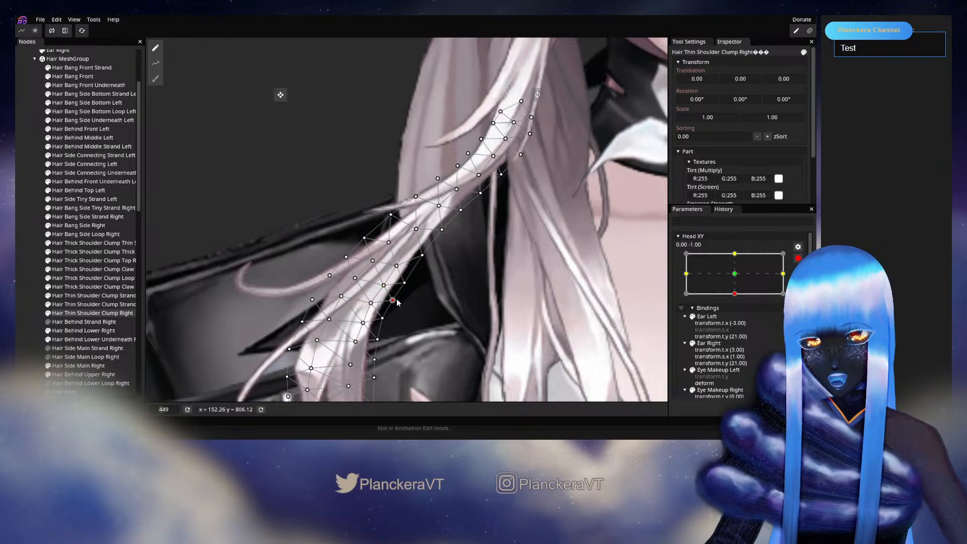
click(21, 280)
scroll(532, 308, down, 2)
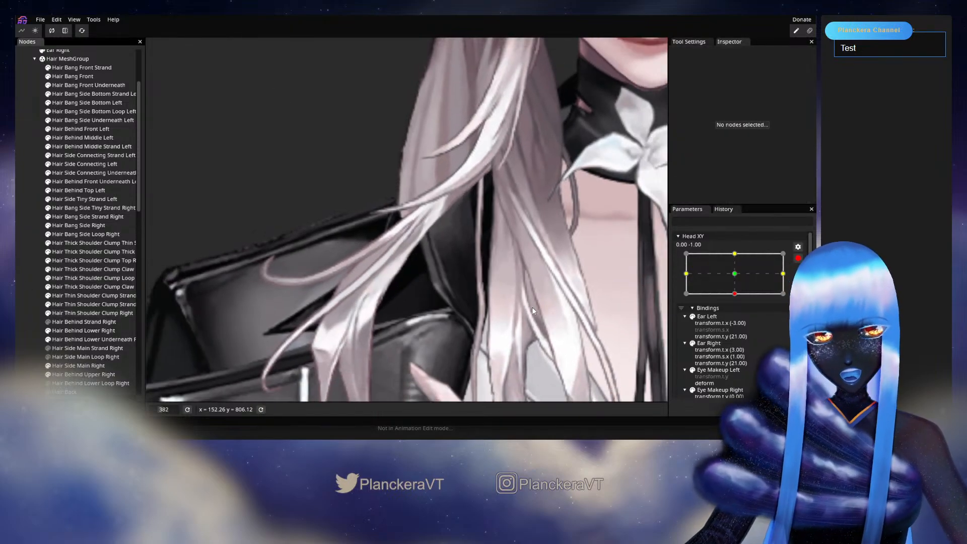
Leave keypoint editing and preview the shoulder hair on both sides of the character across the downward Head XY range.
scroll(532, 311, down, 4)
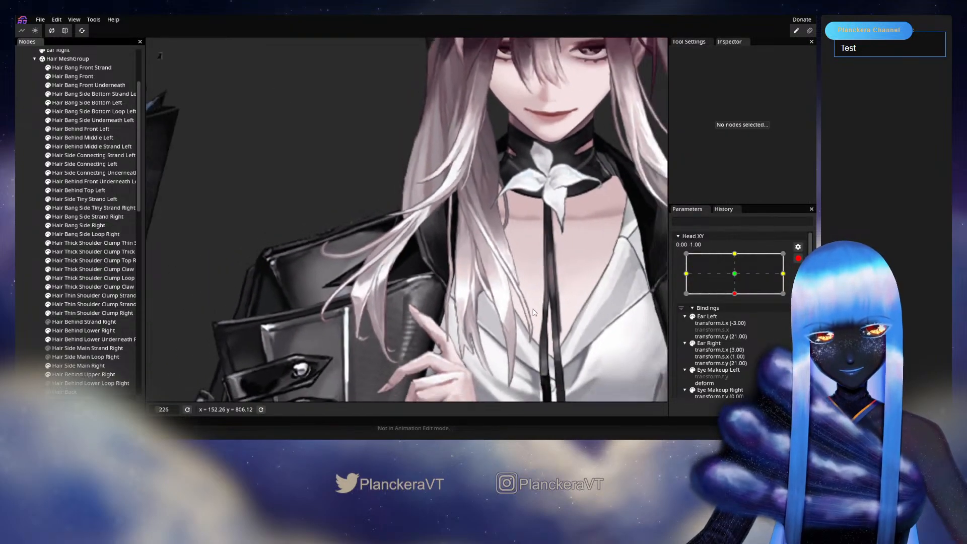
scroll(533, 311, down, 1)
scroll(736, 318, up, 1)
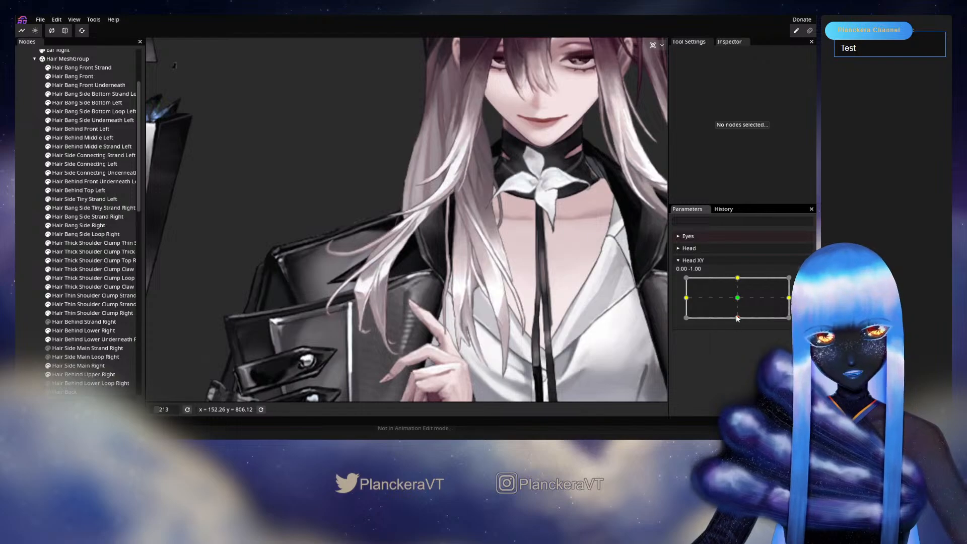
mouse_move(737, 317)
mouse_down()
mouse_move(737, 301)
mouse_move(738, 311)
mouse_up()
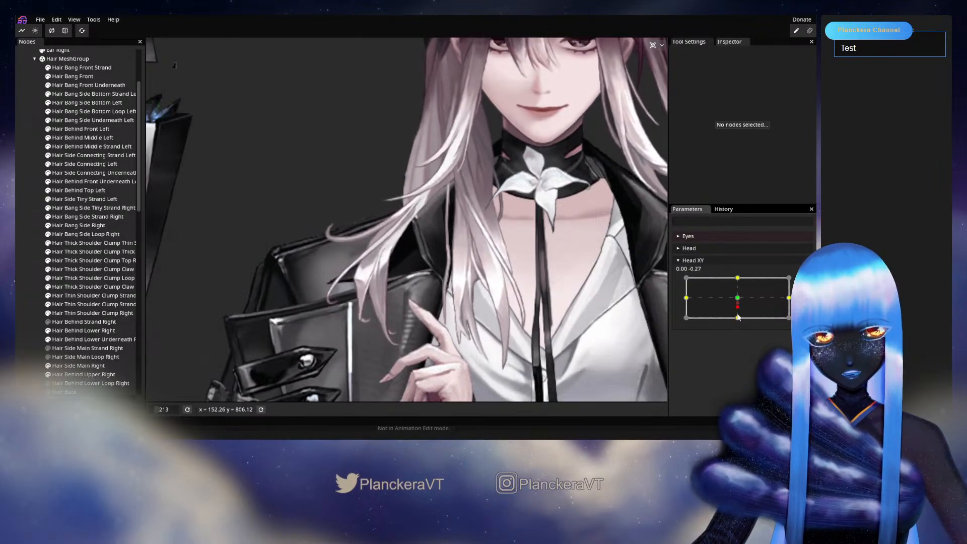
drag(649, 226, 478, 297)
scroll(537, 309, up, 1)
mouse_move(737, 311)
mouse_down()
mouse_move(738, 326)
mouse_move(738, 301)
mouse_move(738, 324)
mouse_up()
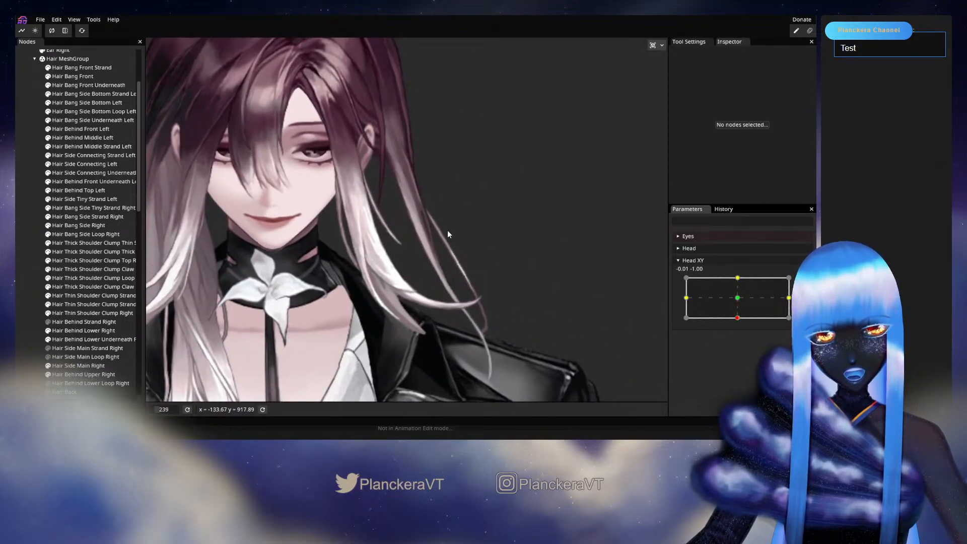
Rearm Head XY at 0.00, -1.00 and find and select Hair Behind Middle Strand Left for deformation.
click(803, 282)
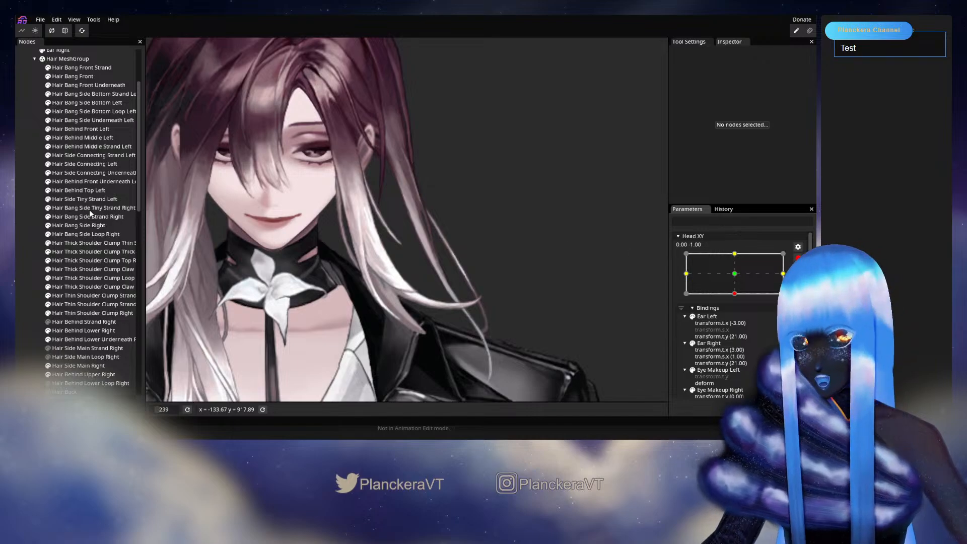
click(94, 182)
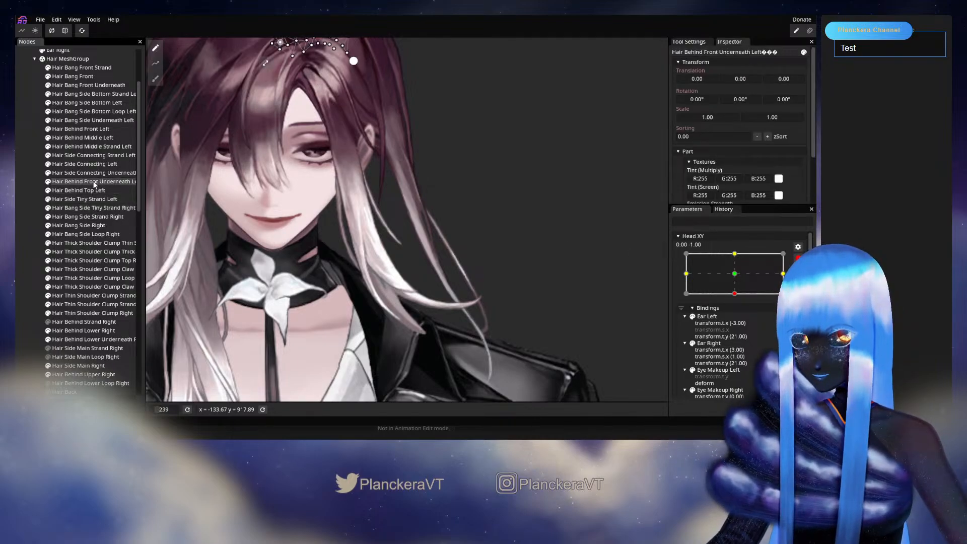
click(84, 200)
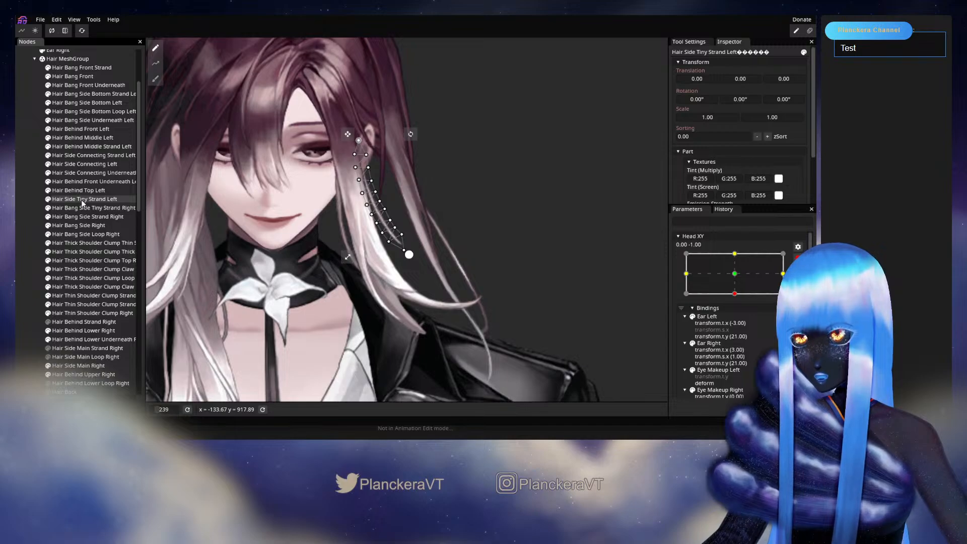
click(80, 208)
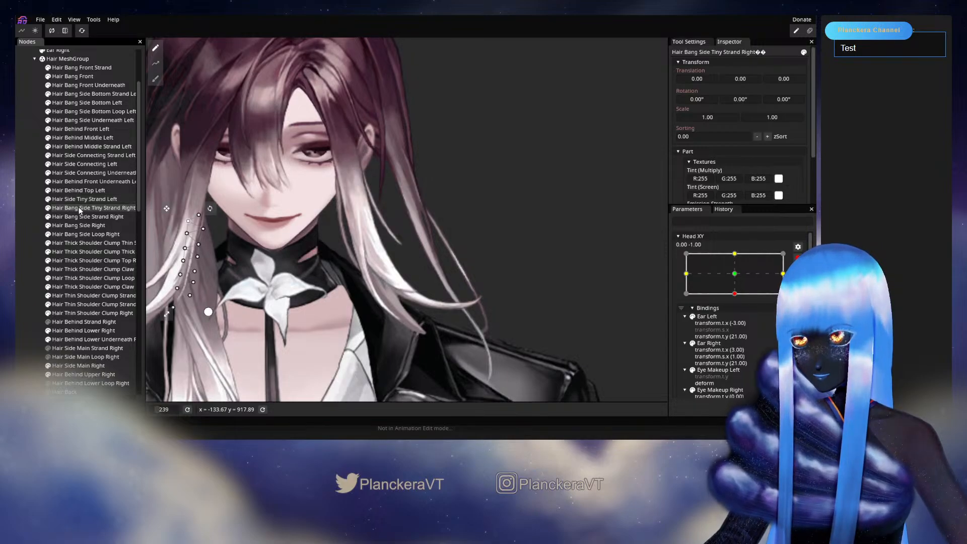
click(83, 173)
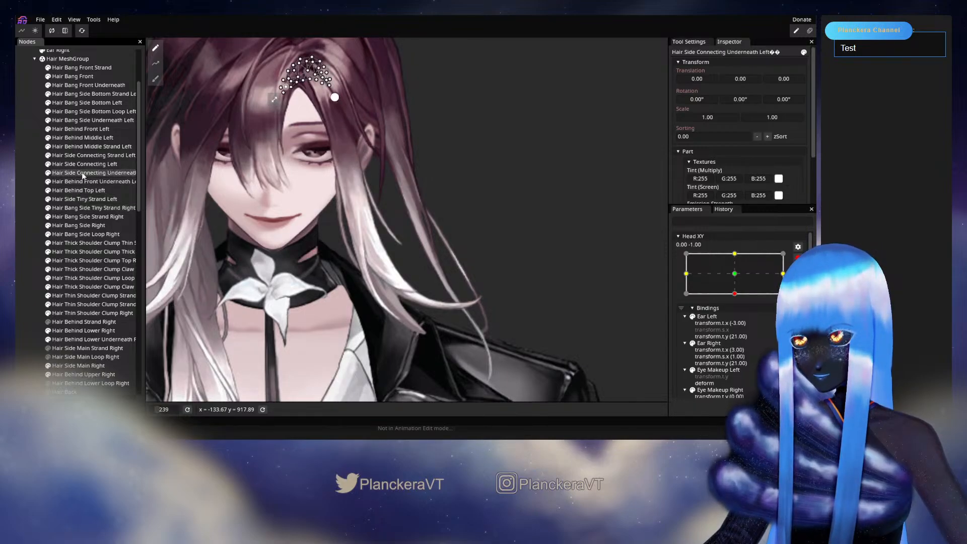
click(83, 164)
click(81, 155)
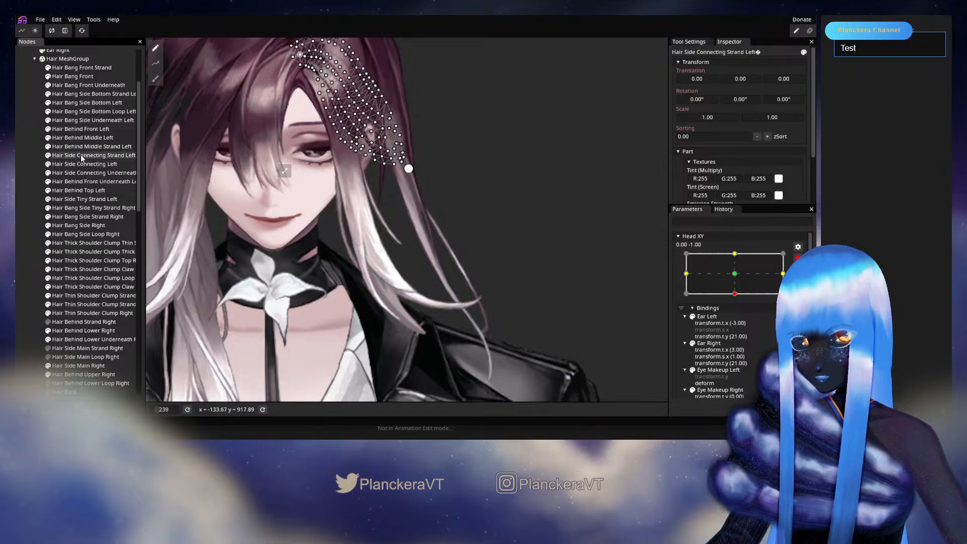
click(82, 147)
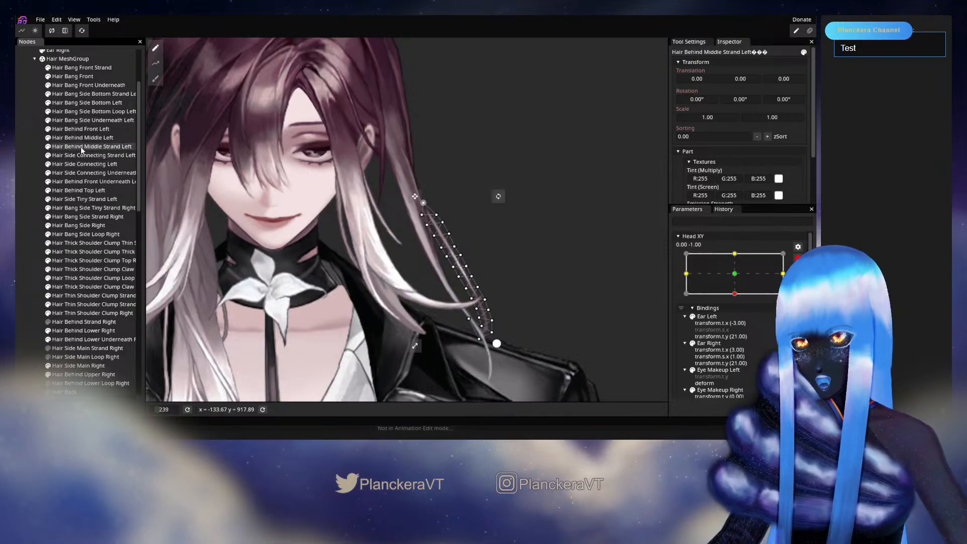
Nudge the vertices at the upper end of Hair Behind Middle Strand Left to refine its join with the hair above.
scroll(523, 288, up, 3)
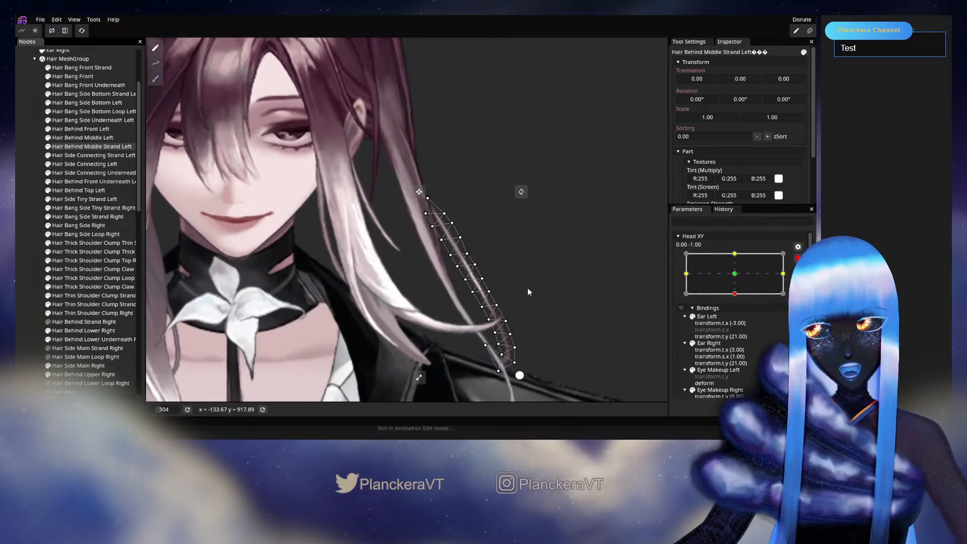
scroll(520, 286, up, 2)
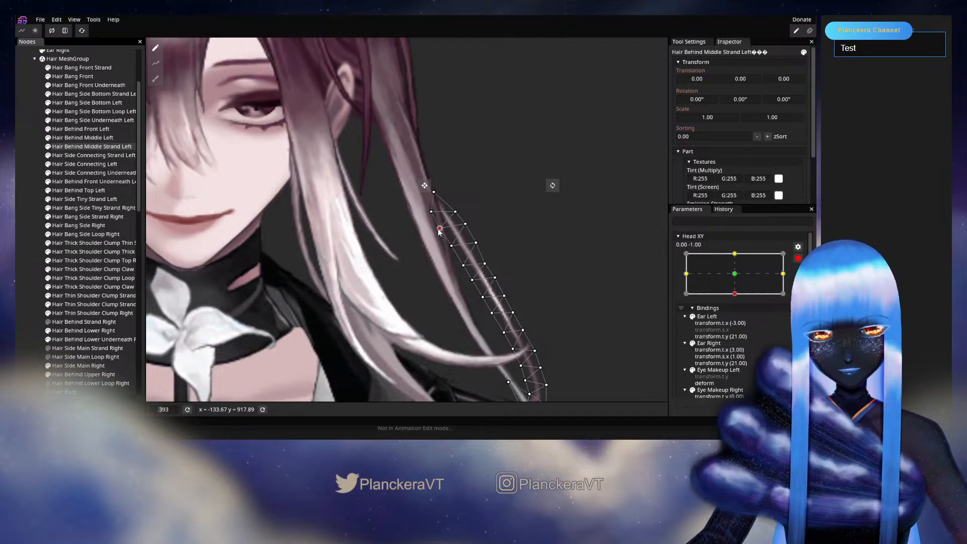
click(437, 230)
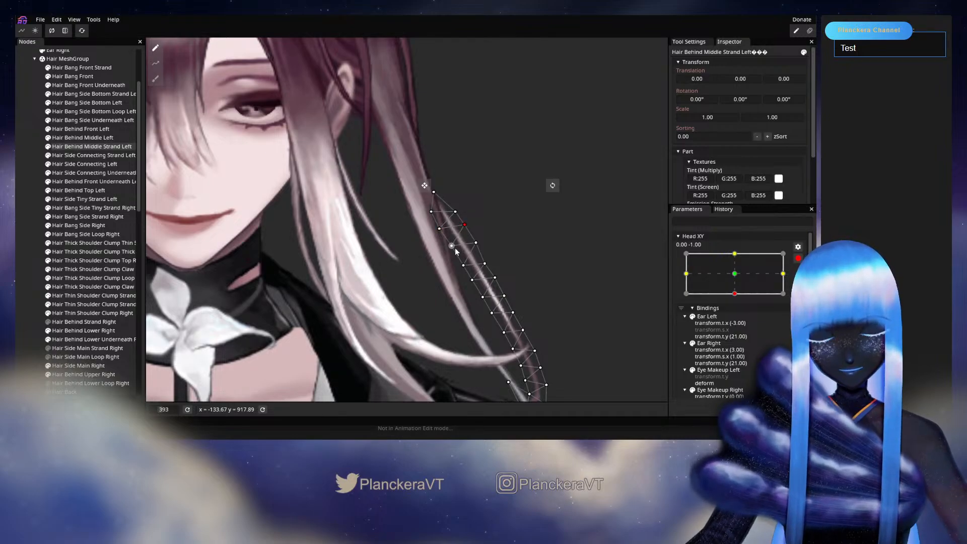
click(450, 249)
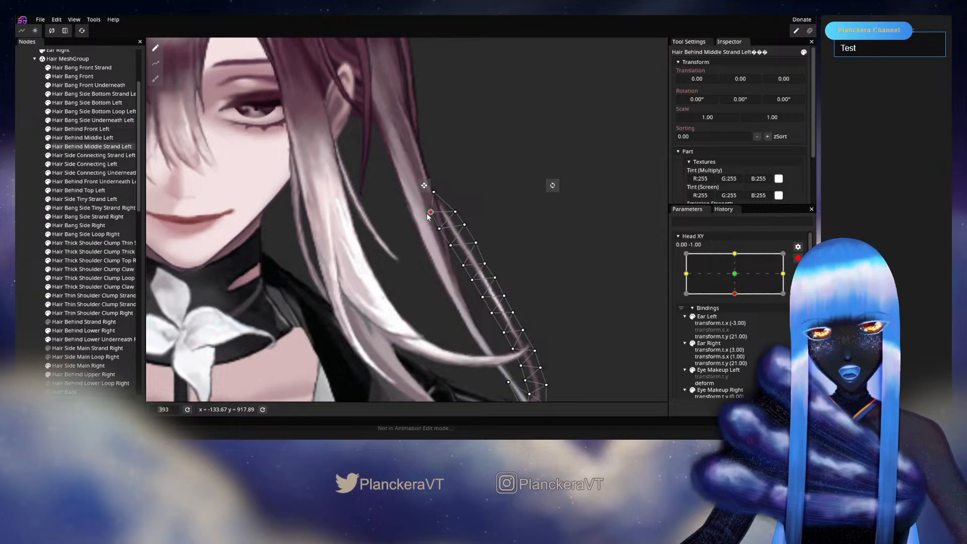
click(455, 211)
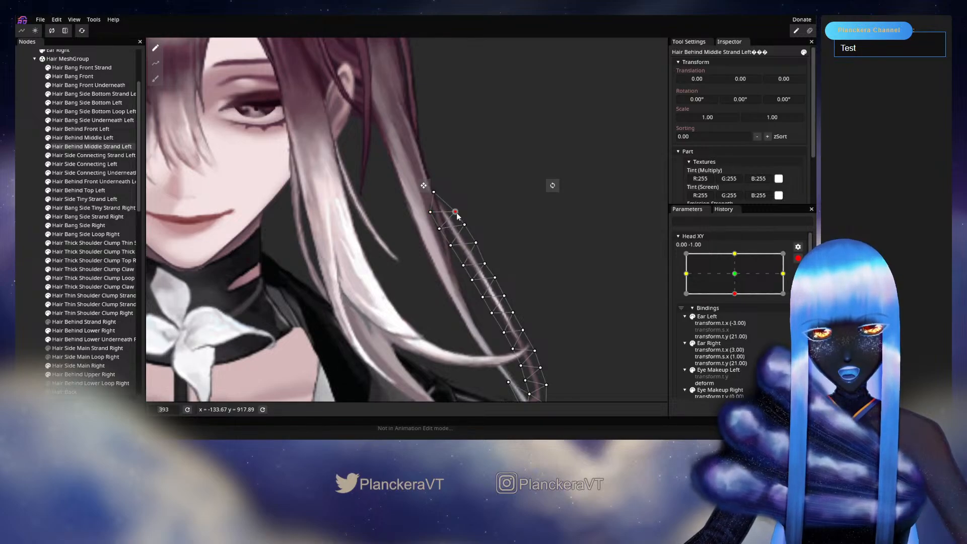
Deselect the left middle strand, stop keypoint editing and check its motion between neutral and downward Head XY.
click(30, 271)
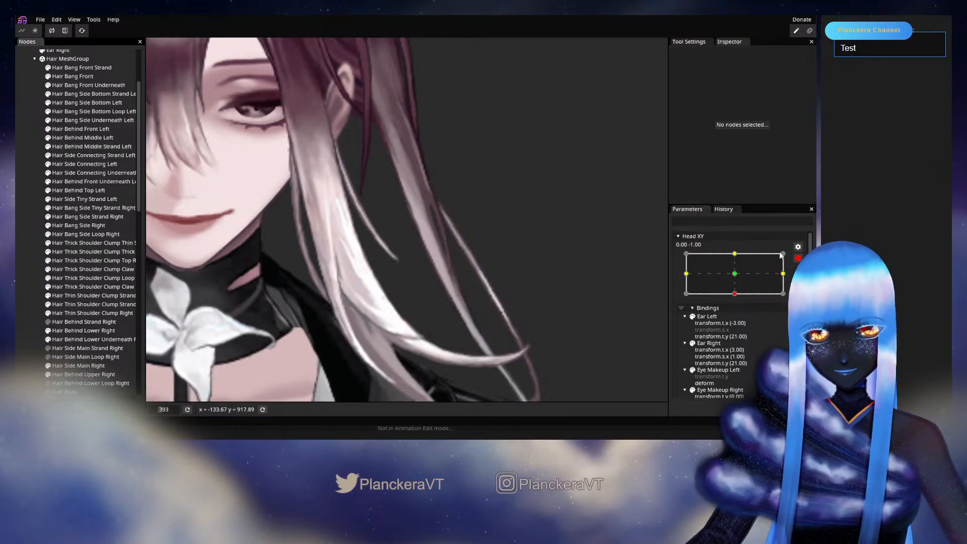
click(797, 258)
mouse_move(737, 317)
mouse_down()
mouse_move(738, 296)
mouse_move(734, 318)
mouse_up()
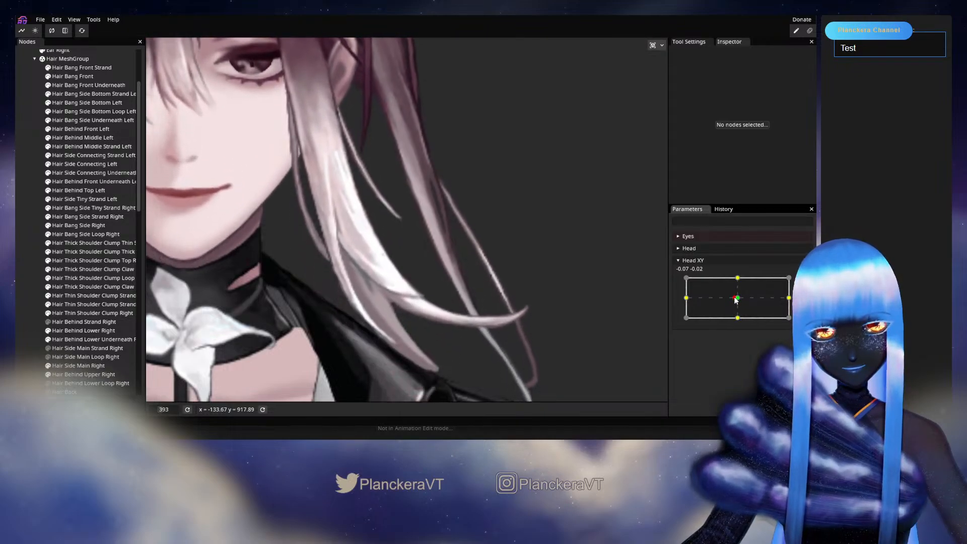
Rearm Head XY at 0.00, -1.00 and pull the upper outer-edge vertices of Hair Behind Middle Strand Left slightly inward.
click(803, 282)
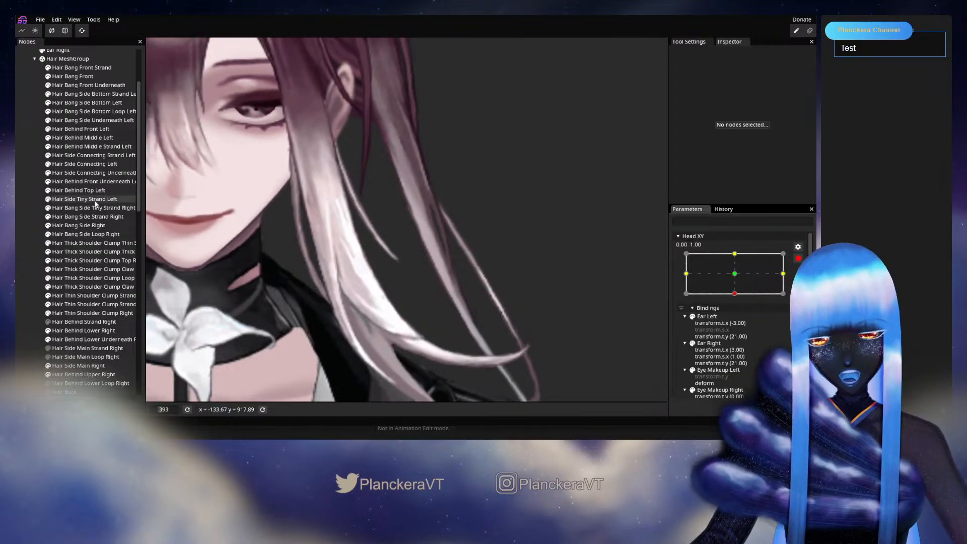
click(82, 156)
click(83, 156)
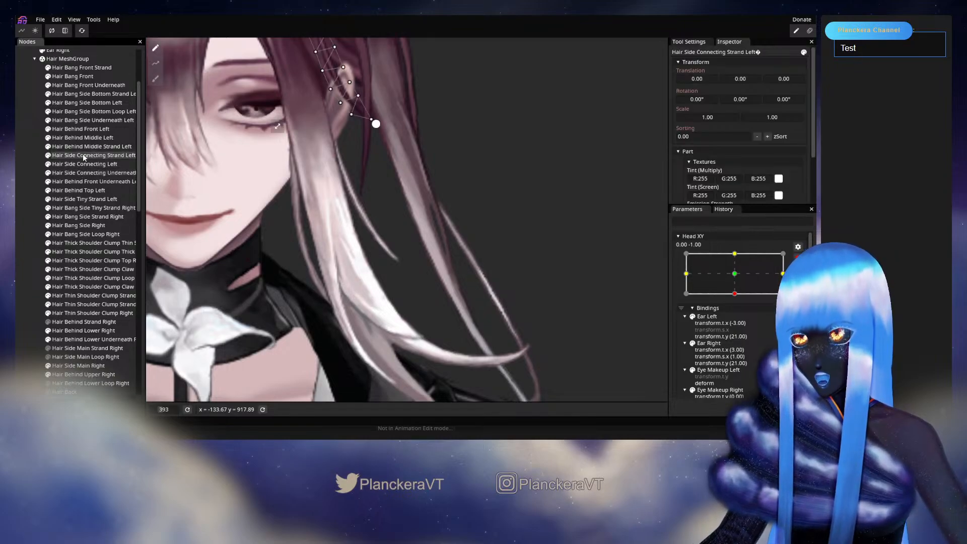
click(81, 146)
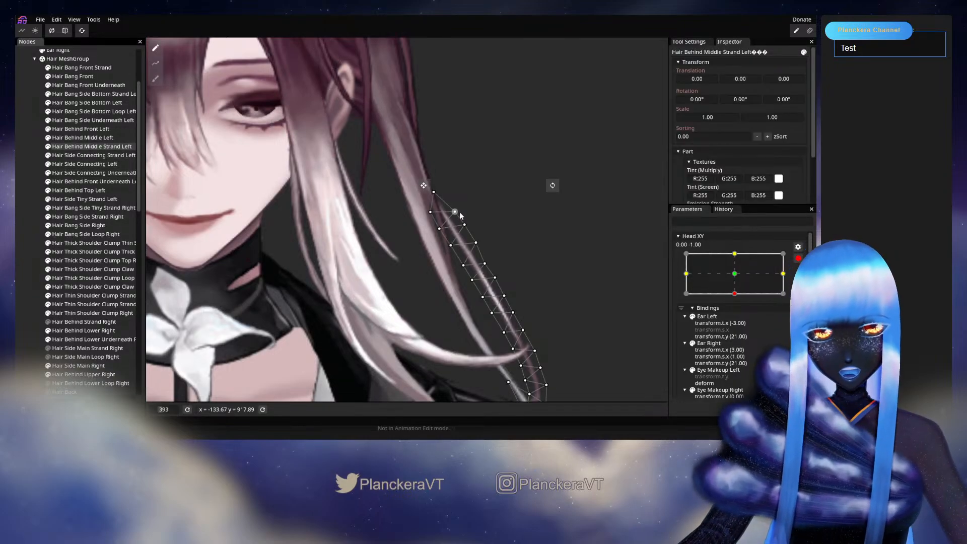
drag(457, 211, 453, 207)
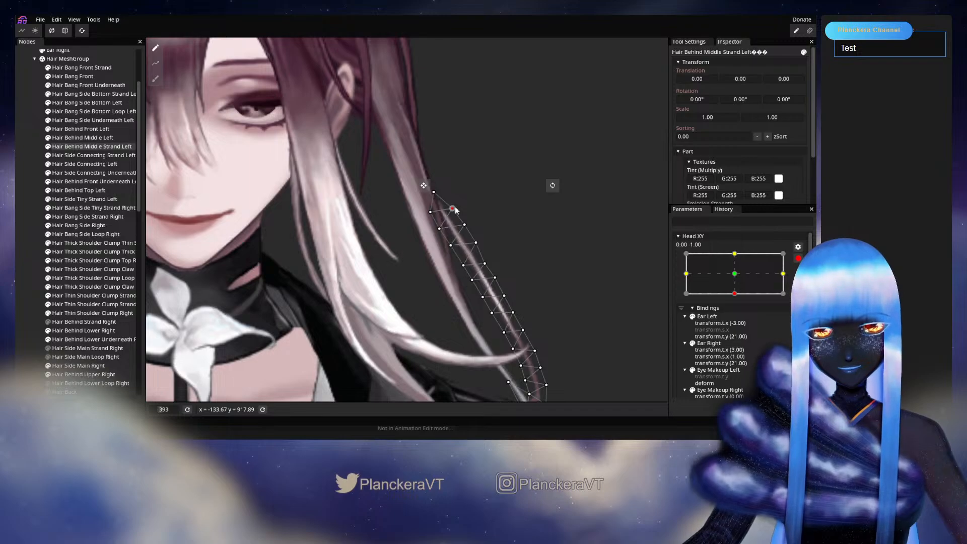
click(464, 224)
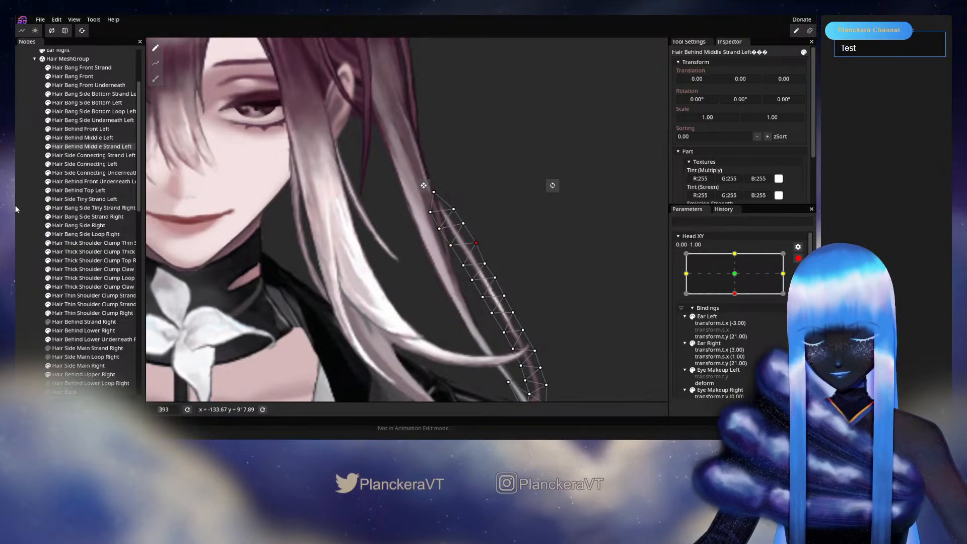
Deselect Hair Behind Middle Strand Left, leave keypoint editing and preview the adjusted strand with Head XY moved downward.
click(165, 226)
click(798, 258)
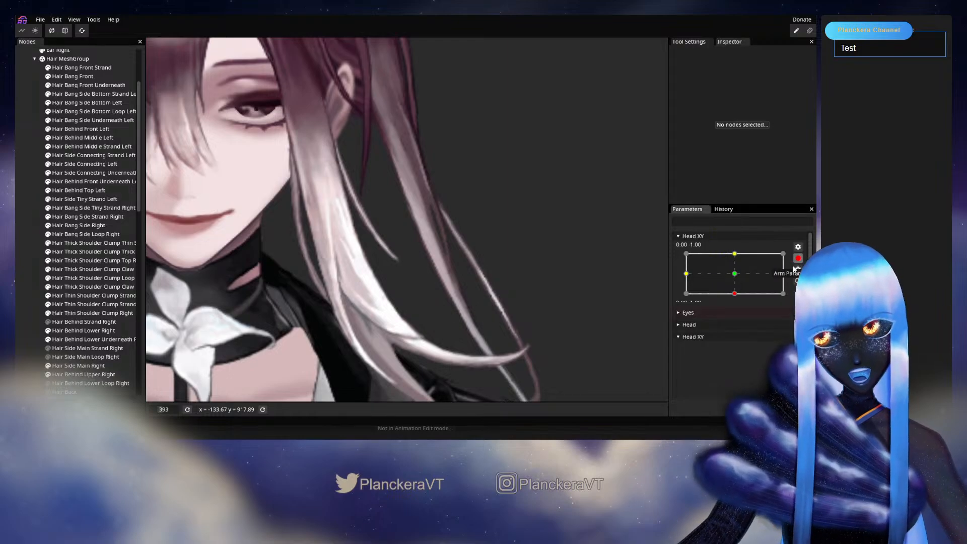
mouse_move(737, 318)
mouse_down()
mouse_move(735, 298)
mouse_move(732, 322)
mouse_up()
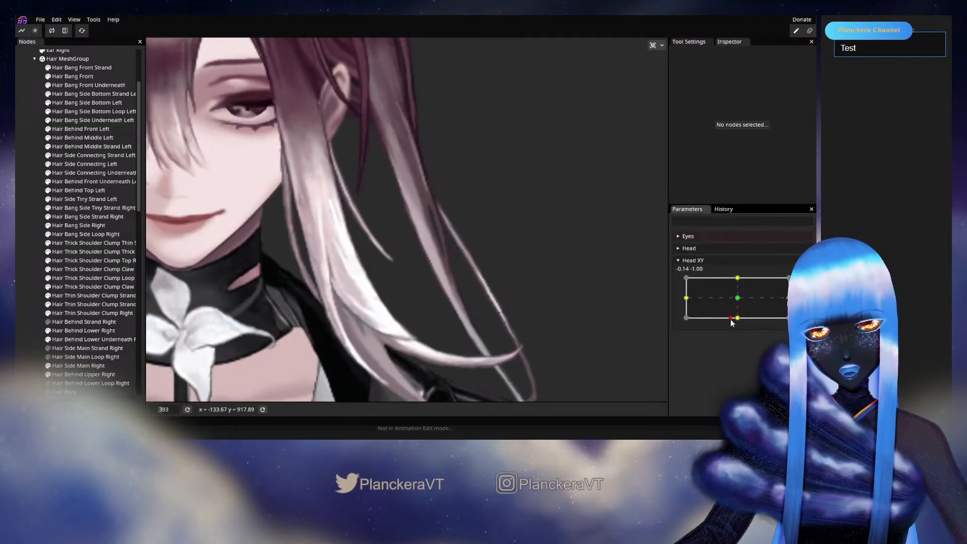
Rearm Head XY at 0.00, -1.00, fine-tune the top tip and upper-edge vertices of Hair Behind Middle Strand Left and deselect it.
click(803, 282)
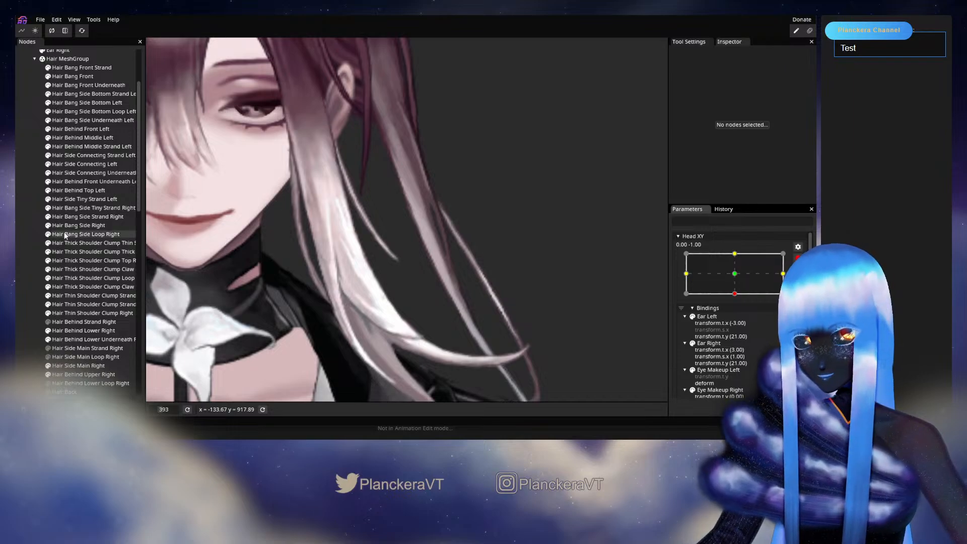
click(91, 155)
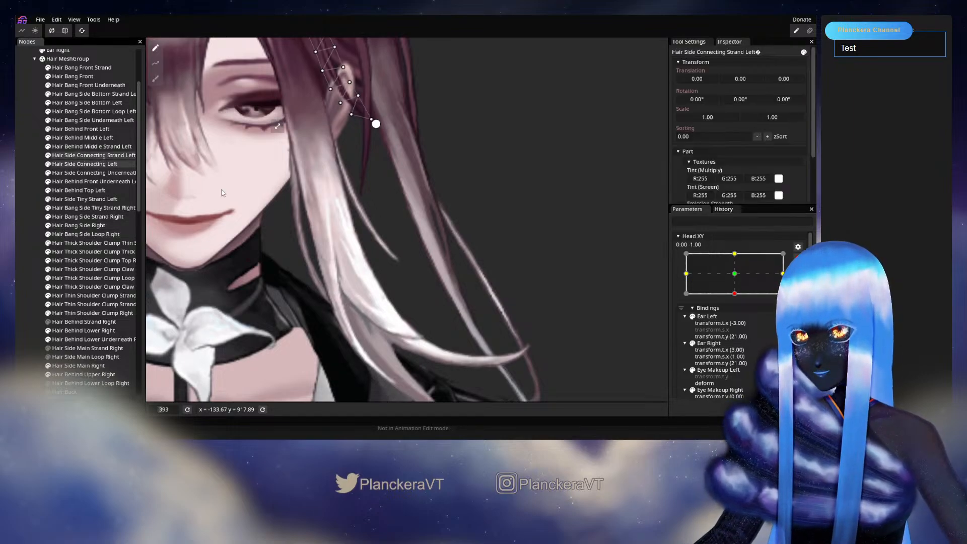
click(93, 146)
click(440, 229)
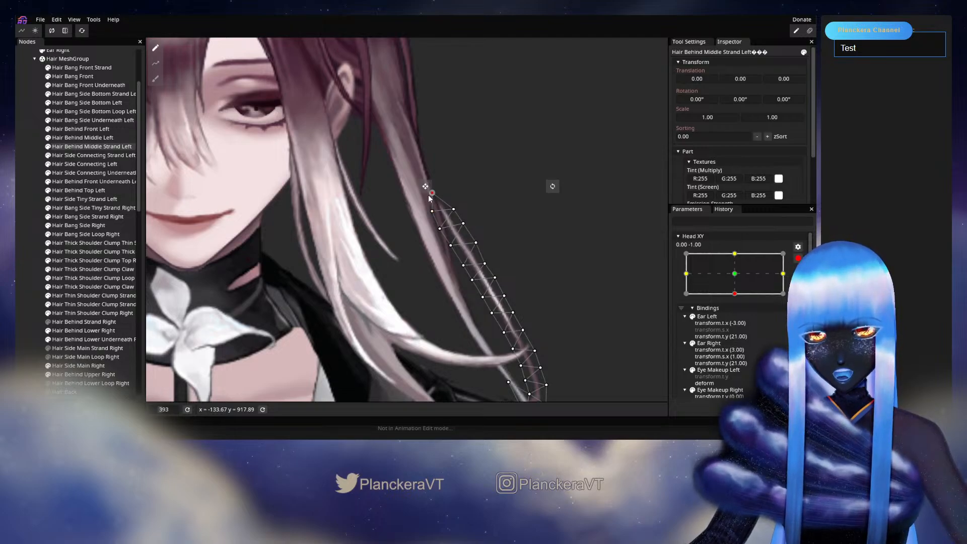
click(454, 208)
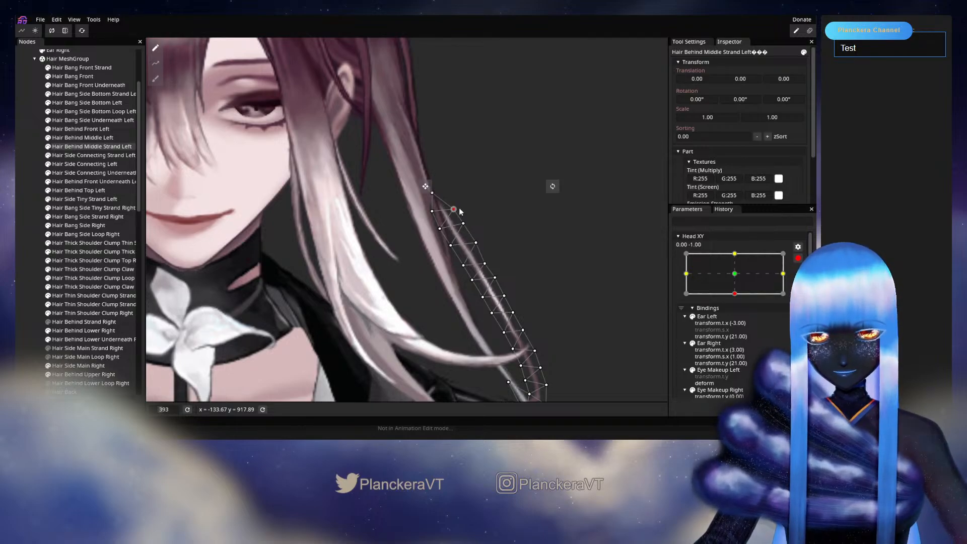
click(464, 224)
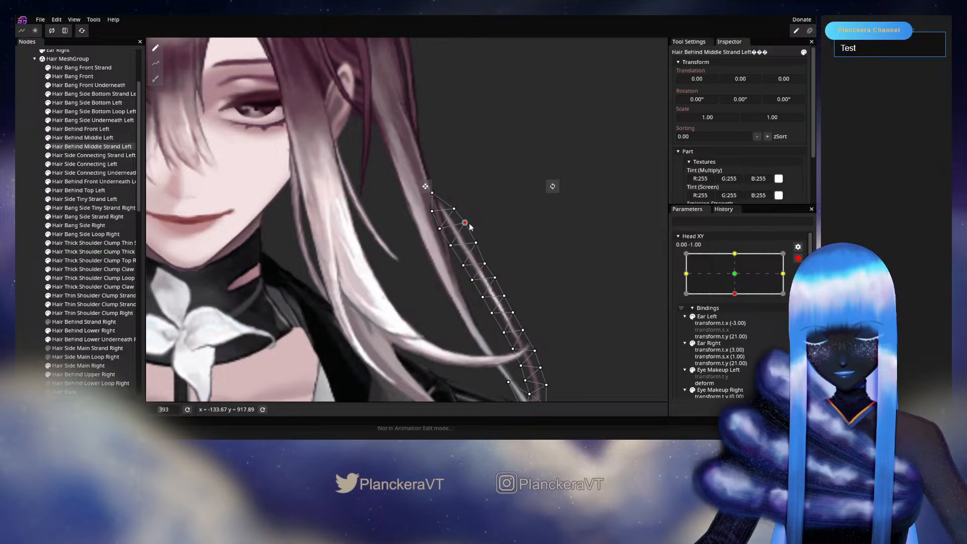
click(539, 265)
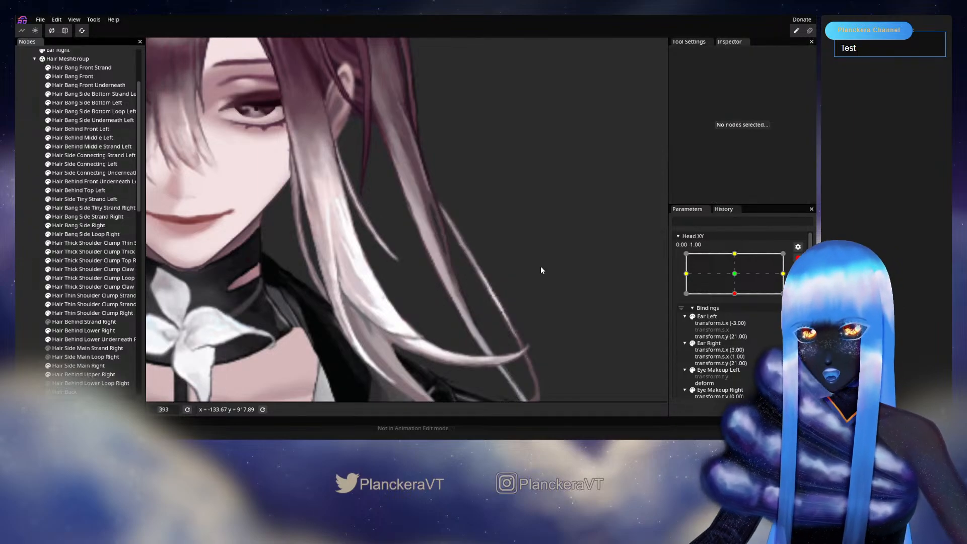
Stop Head XY keypoint editing and preview how the left hair strands move between the neutral and downward positions.
scroll(522, 276, down, 2)
scroll(522, 276, down, 3)
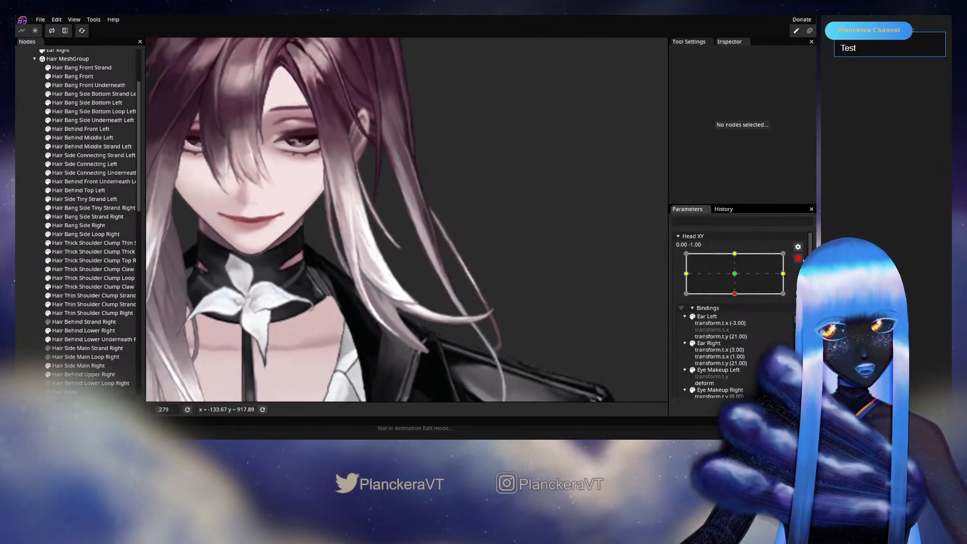
click(798, 260)
mouse_move(738, 319)
mouse_down()
mouse_move(733, 298)
mouse_move(737, 317)
mouse_up()
Rearm Head XY at 0.00, -1.00, nudge the upper-middle edge vertices of Hair Behind Middle Strand Left and deselect it.
click(803, 282)
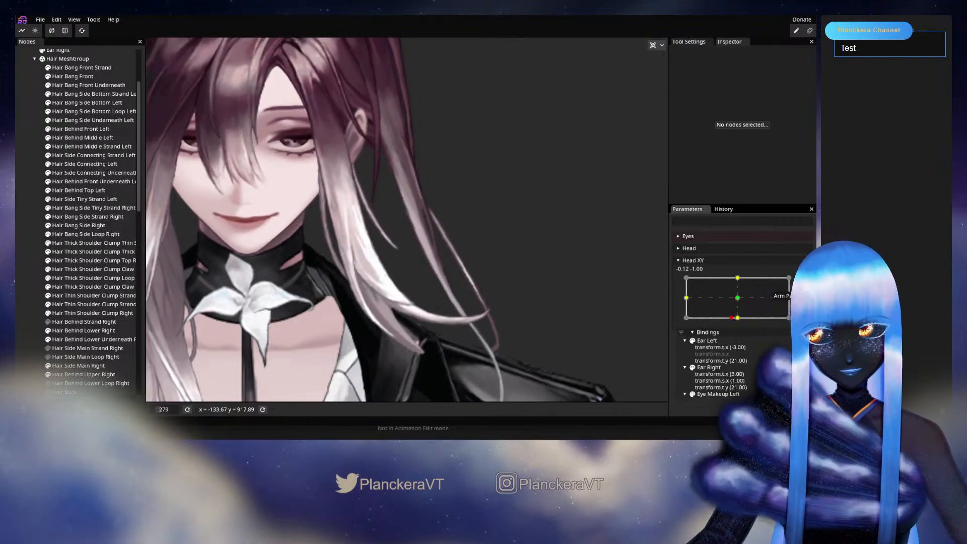
scroll(413, 290, up, 1)
scroll(413, 293, up, 1)
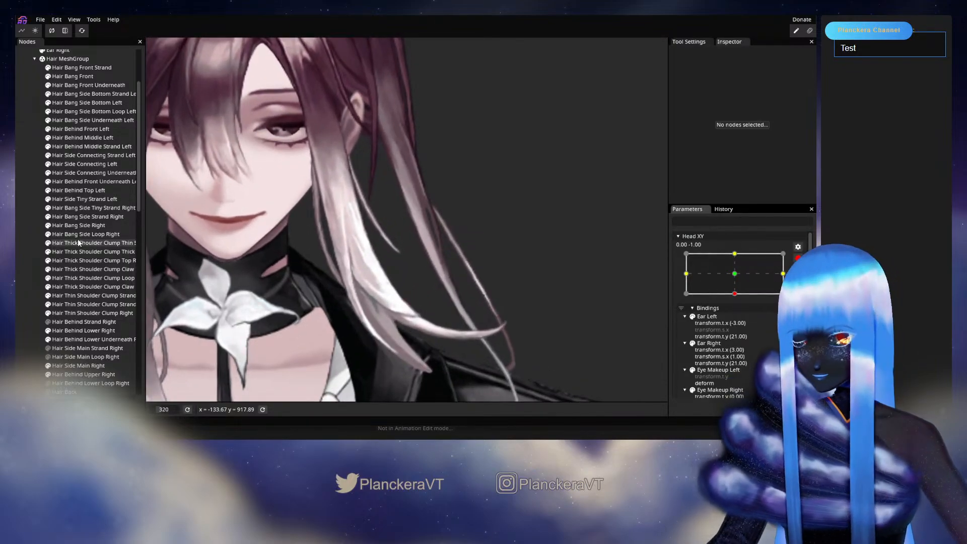
click(87, 155)
click(92, 146)
scroll(402, 261, up, 3)
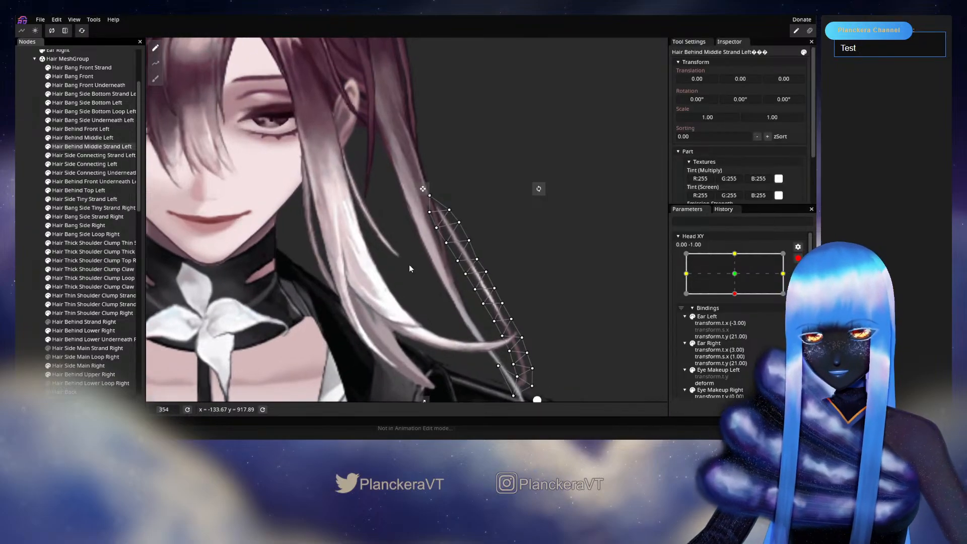
scroll(333, 255, up, 1)
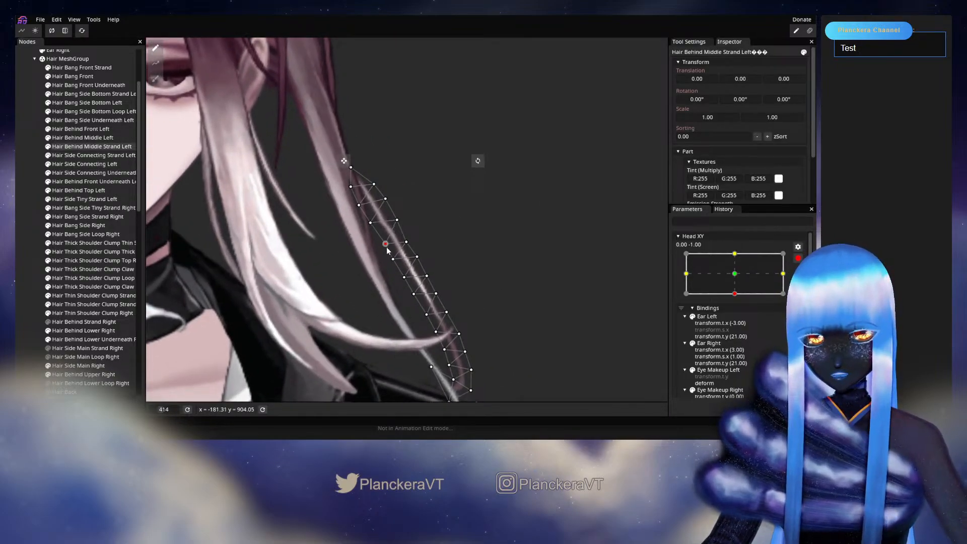
click(397, 220)
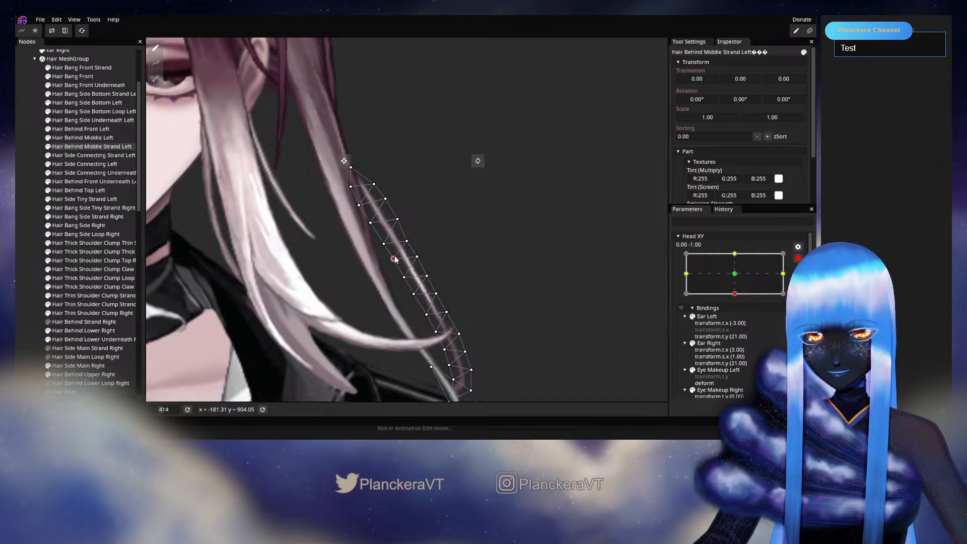
click(21, 210)
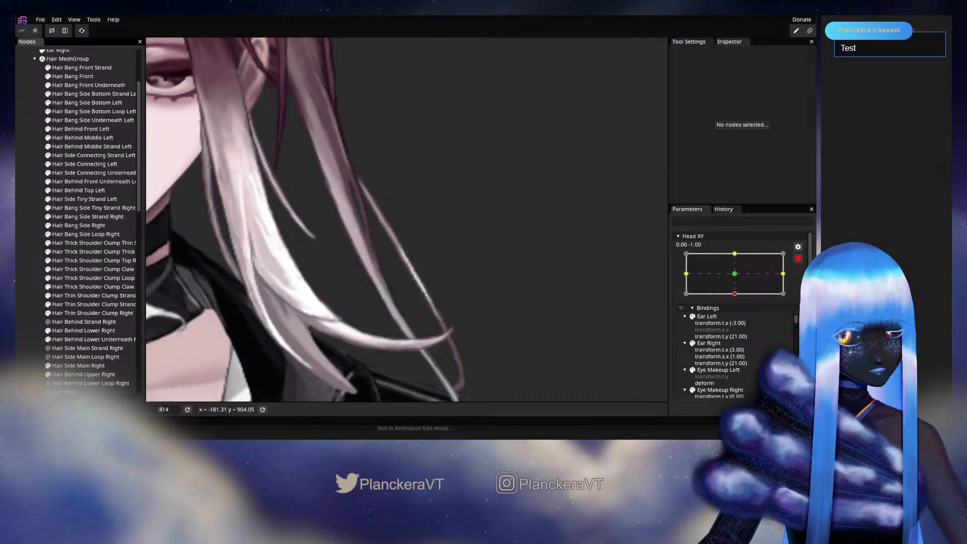
Leave Head XY keypoint editing and check the reshaped left middle strand while moving the head downward.
scroll(489, 294, down, 3)
scroll(487, 294, down, 1)
click(798, 258)
mouse_move(739, 320)
mouse_down()
mouse_move(738, 298)
mouse_move(737, 319)
mouse_up()
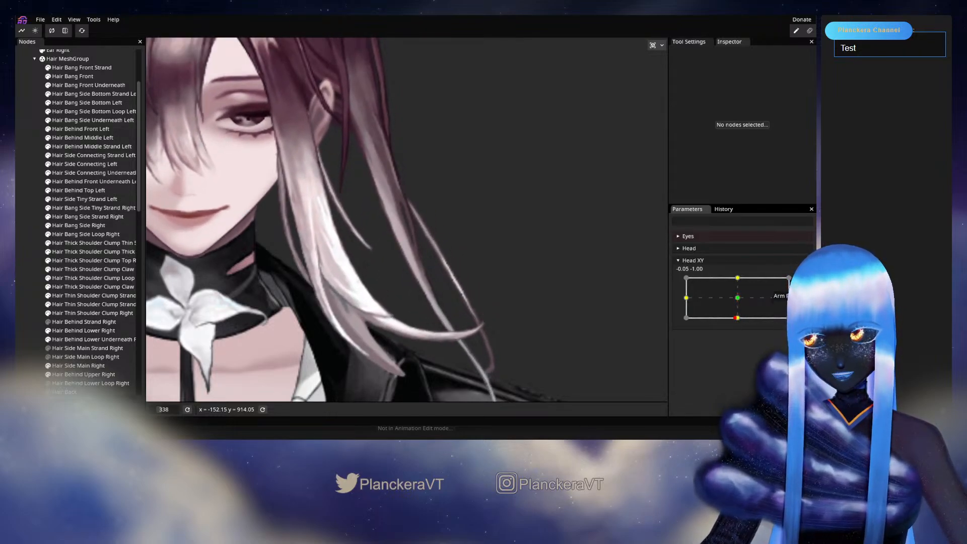
Rearm Head XY at 0.00, -1.00 and adjust the middle outer-edge vertices of Hair Behind Middle Strand Left.
click(797, 284)
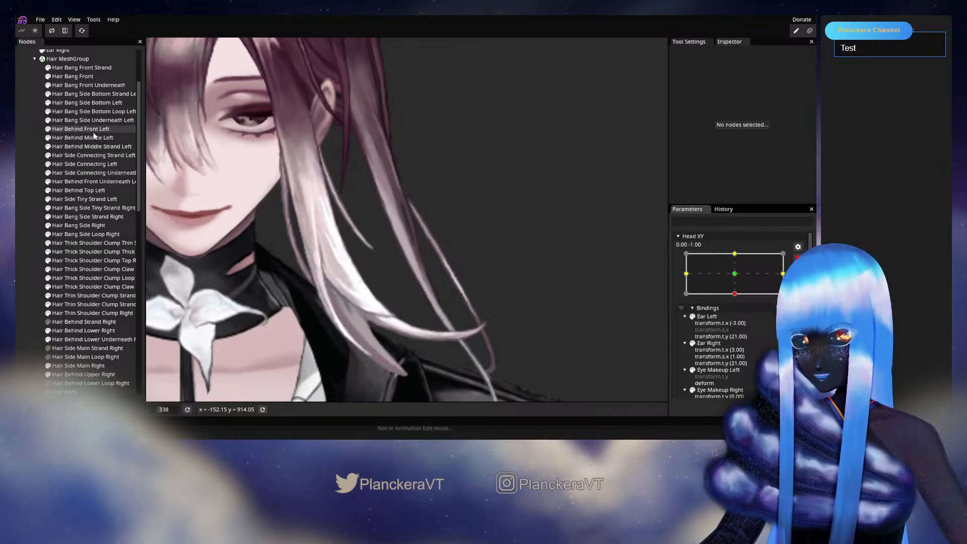
click(90, 146)
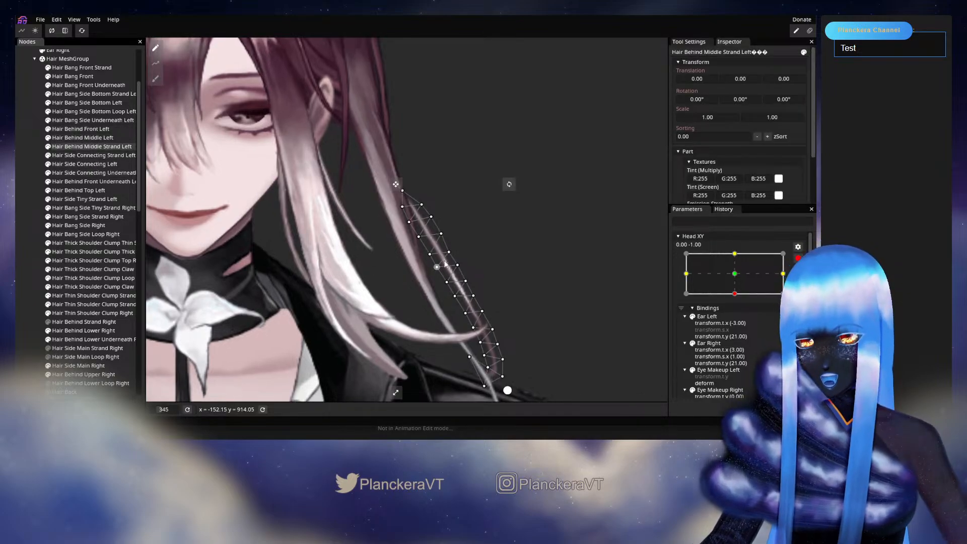
click(452, 254)
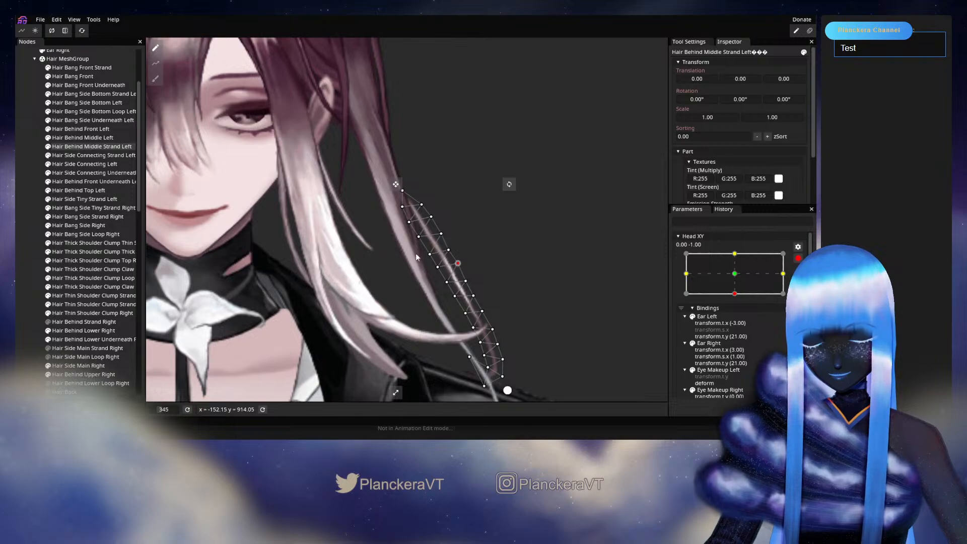
Deselect Hair Behind Middle Strand Left, stop keypoint editing and preview the strand between neutral and downward Head XY.
click(22, 236)
click(798, 258)
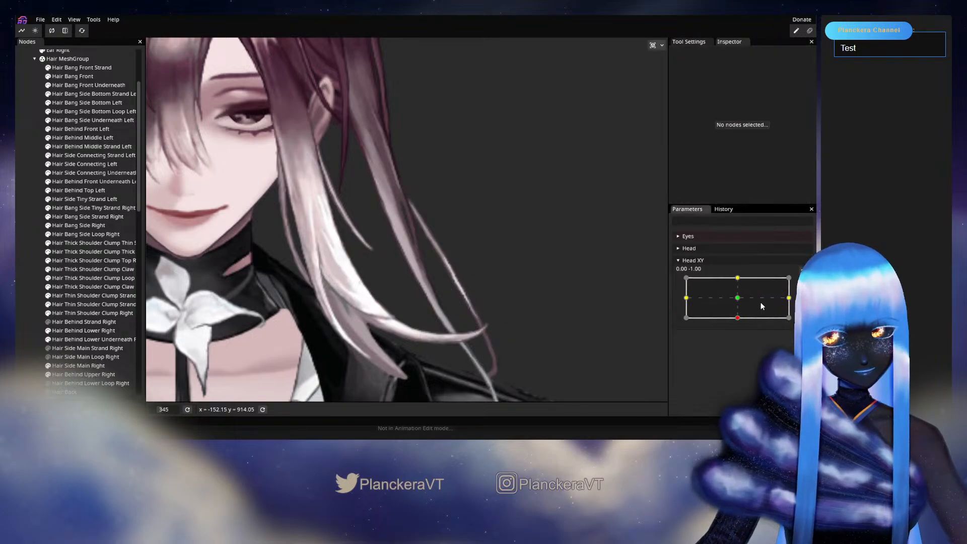
mouse_move(739, 320)
mouse_down()
mouse_move(739, 303)
mouse_move(736, 321)
mouse_up()
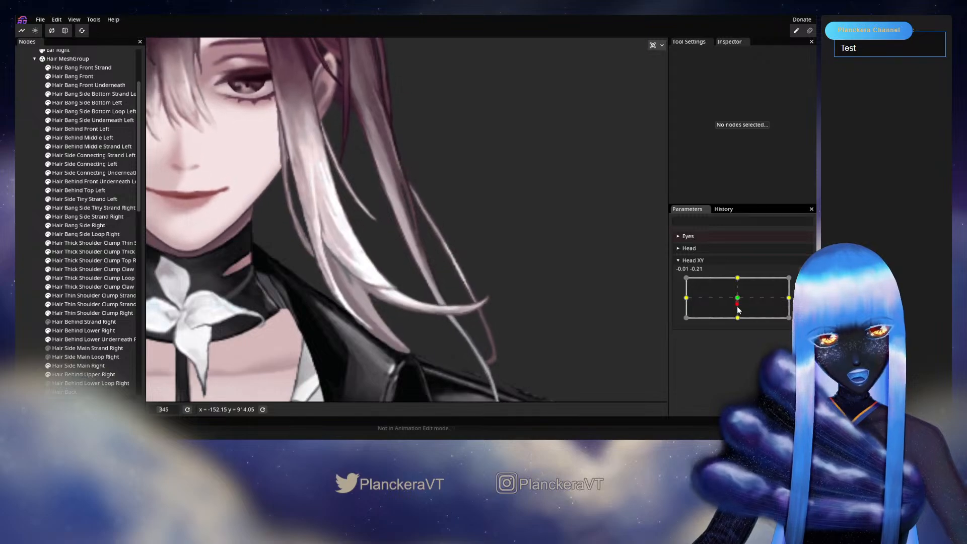
Rearm Head XY at 0.00, -1.00 and fine-tune the inner- and outer-edge vertices along the upper half of Hair Behind Middle Strand Left.
click(797, 282)
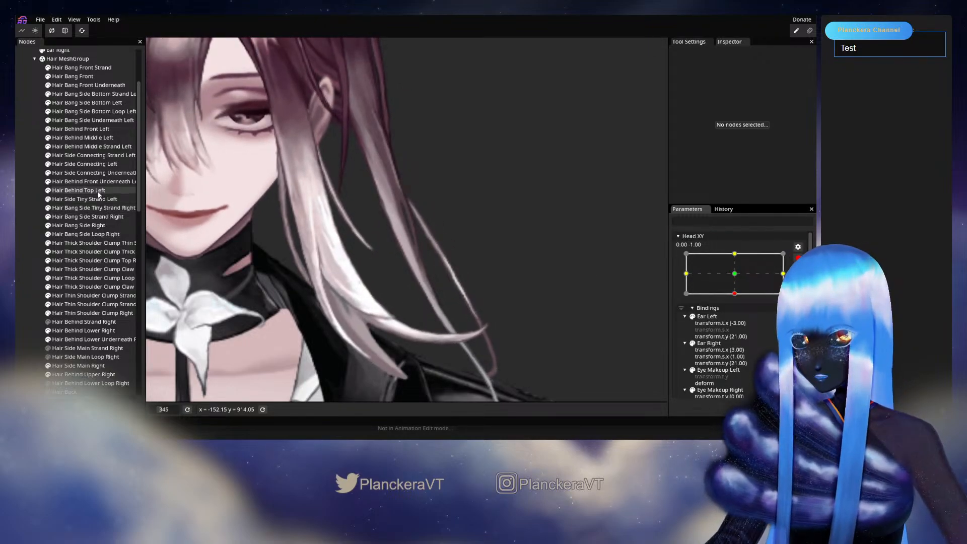
click(92, 145)
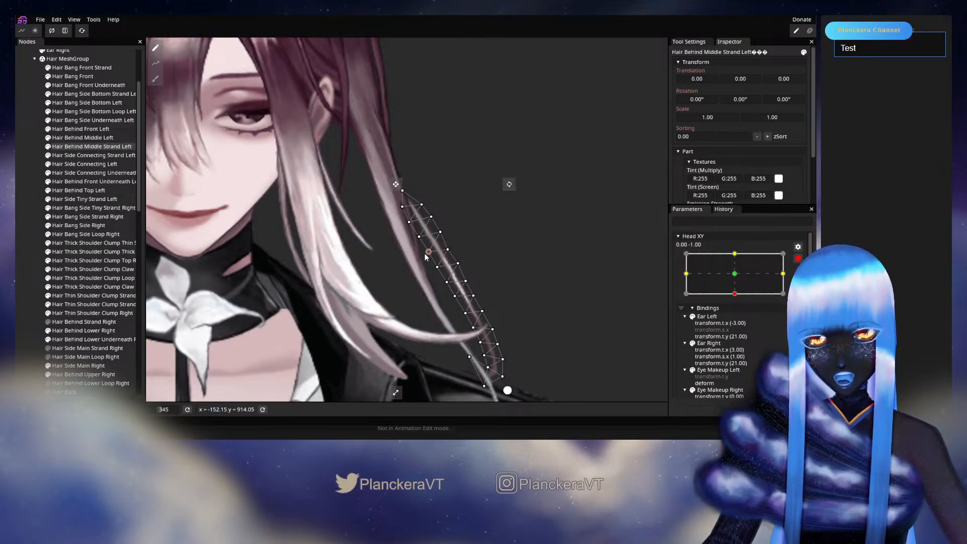
click(428, 251)
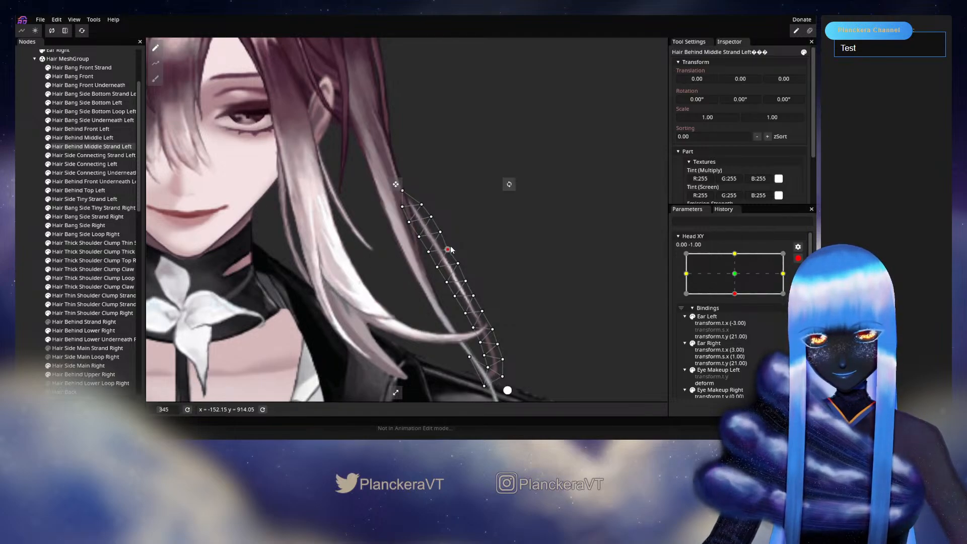
Deselect the left middle strand, disarm Head XY and check the strand's motion toward the downward position.
click(30, 233)
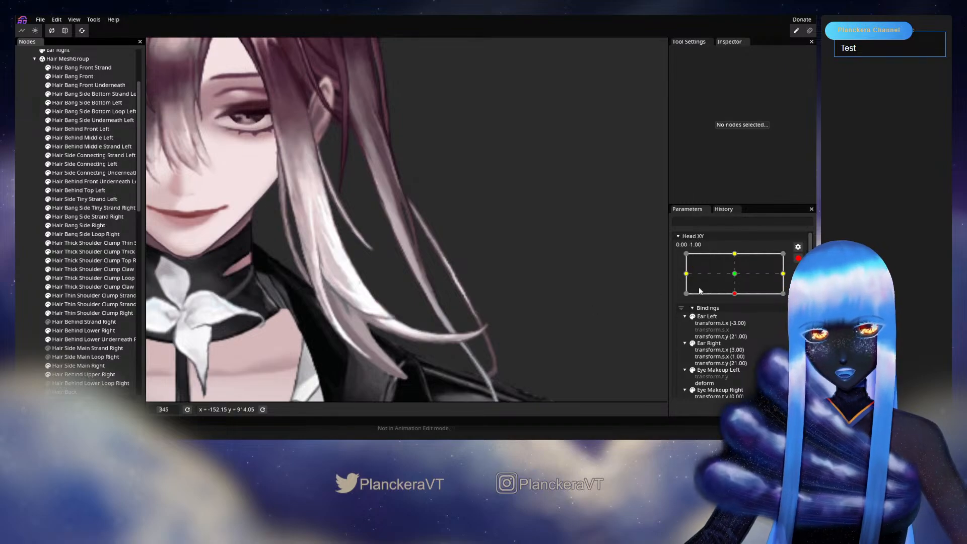
click(797, 258)
mouse_move(738, 317)
mouse_down()
mouse_move(740, 301)
mouse_move(738, 322)
mouse_up()
Rearm Head XY at 0.00, -1.00 and refine the upper inner- and outer-edge vertices of Hair Behind Middle Strand Left.
click(798, 282)
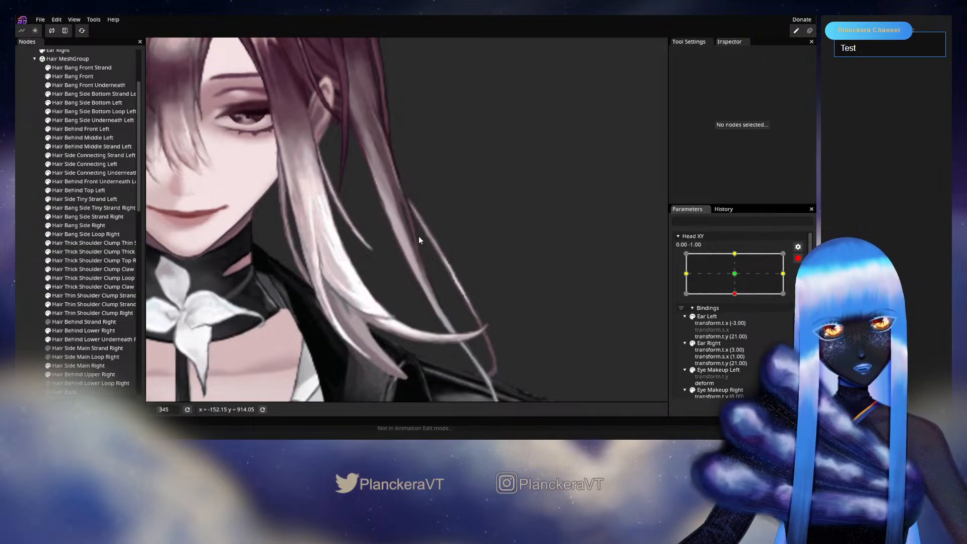
click(101, 155)
click(94, 146)
scroll(422, 247, up, 2)
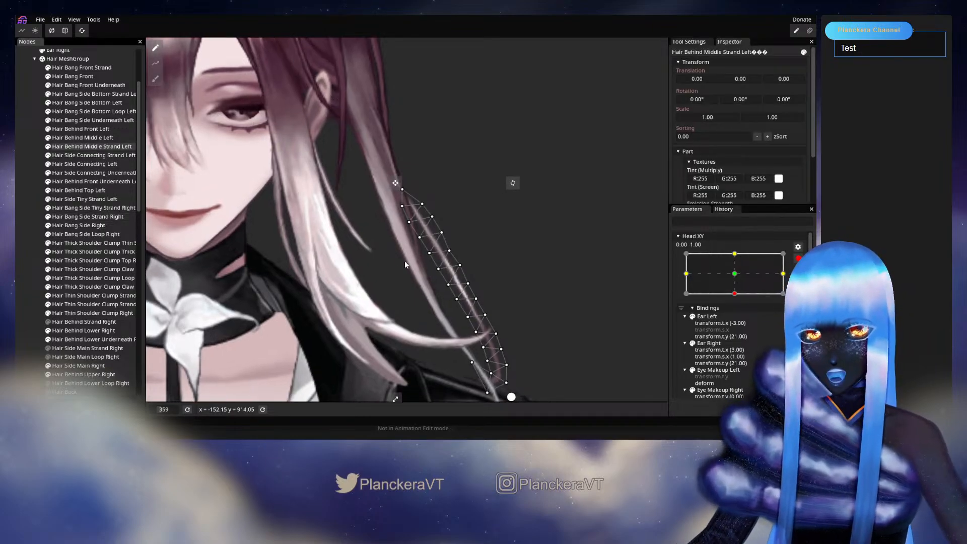
click(421, 239)
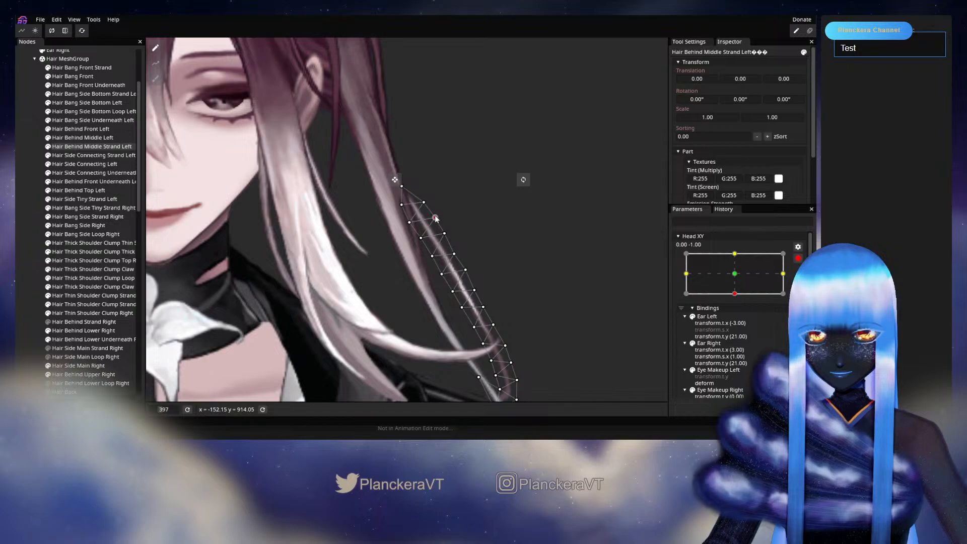
Deselect Hair Behind Middle Strand Left, leave keypoint editing and preview the whole hair with Head XY moved downward.
click(49, 241)
scroll(495, 307, down, 3)
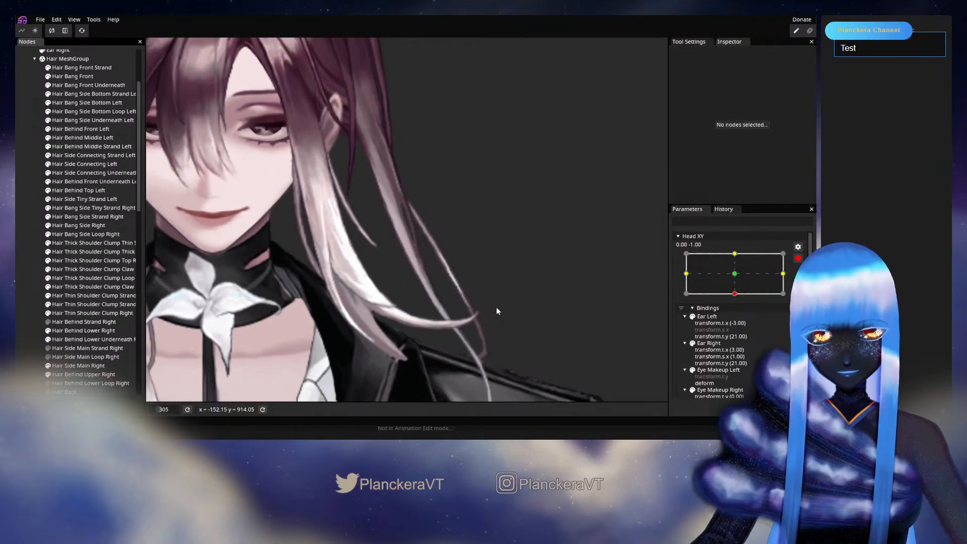
scroll(494, 306, down, 3)
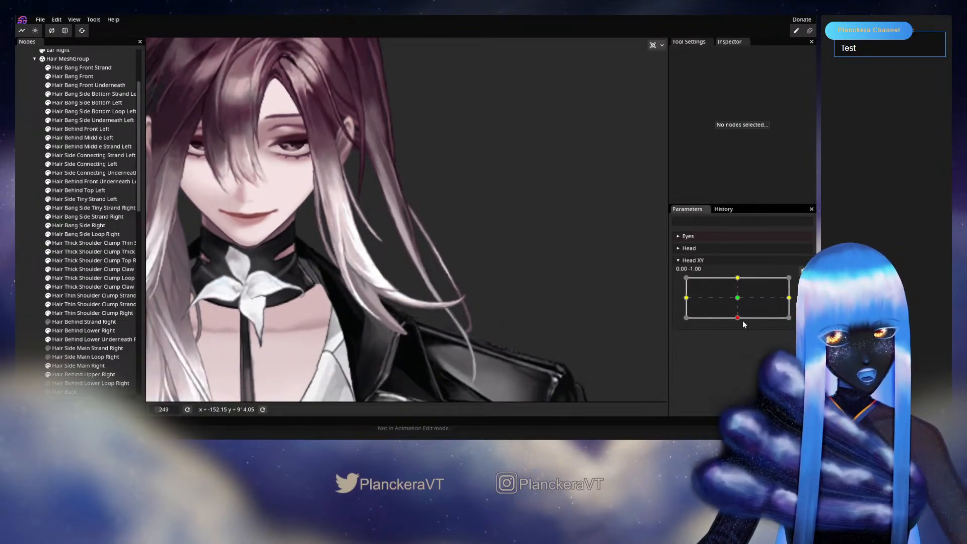
mouse_move(737, 319)
mouse_down()
mouse_move(736, 301)
mouse_move(739, 320)
mouse_up()
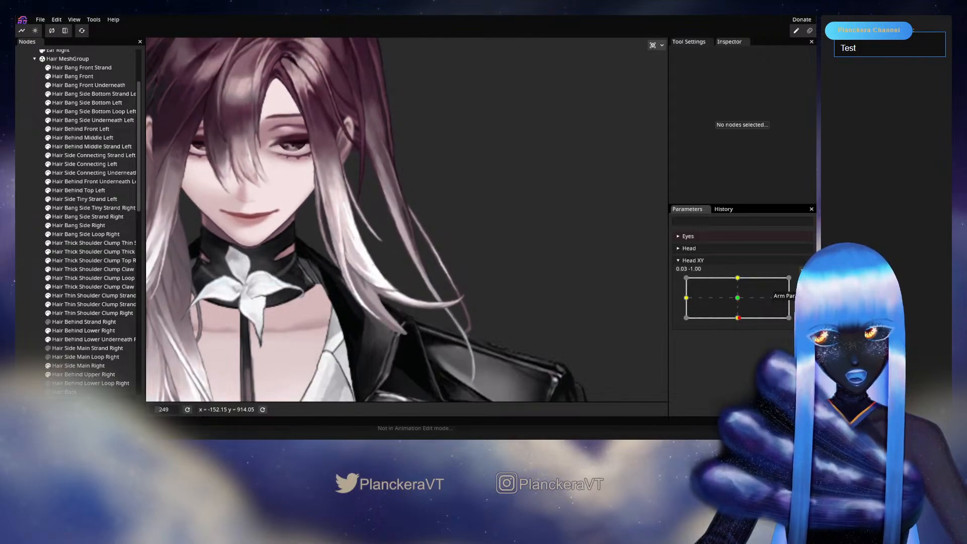
Select Hair Behind Middle Strand Left and preview its mesh with Head XY disarmed near the downward position.
scroll(410, 210, up, 6)
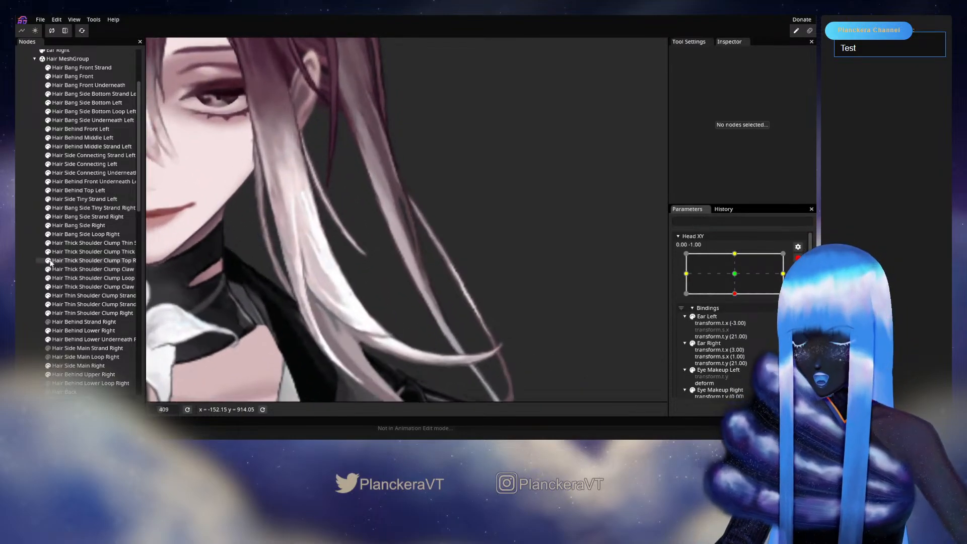
click(92, 147)
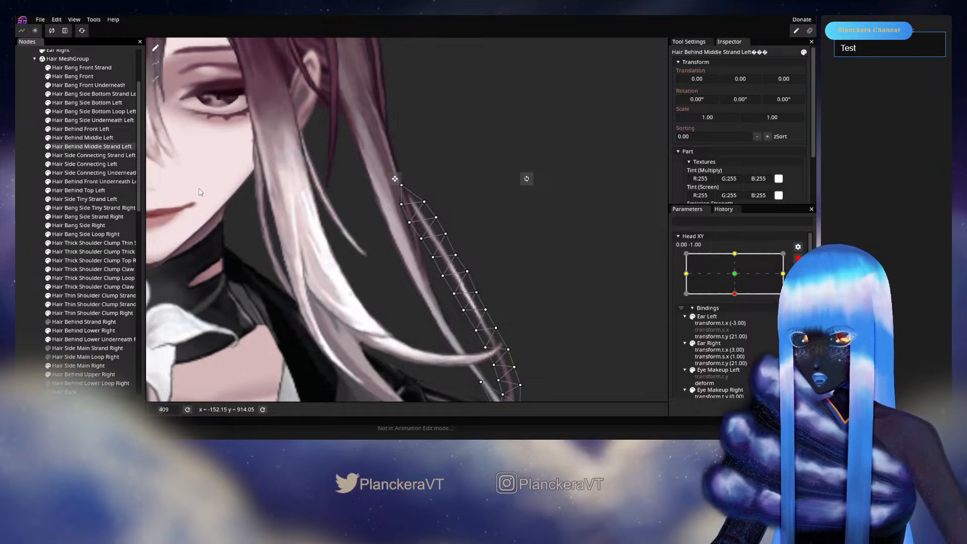
mouse_move(738, 318)
mouse_down()
mouse_move(740, 288)
mouse_move(741, 318)
mouse_up()
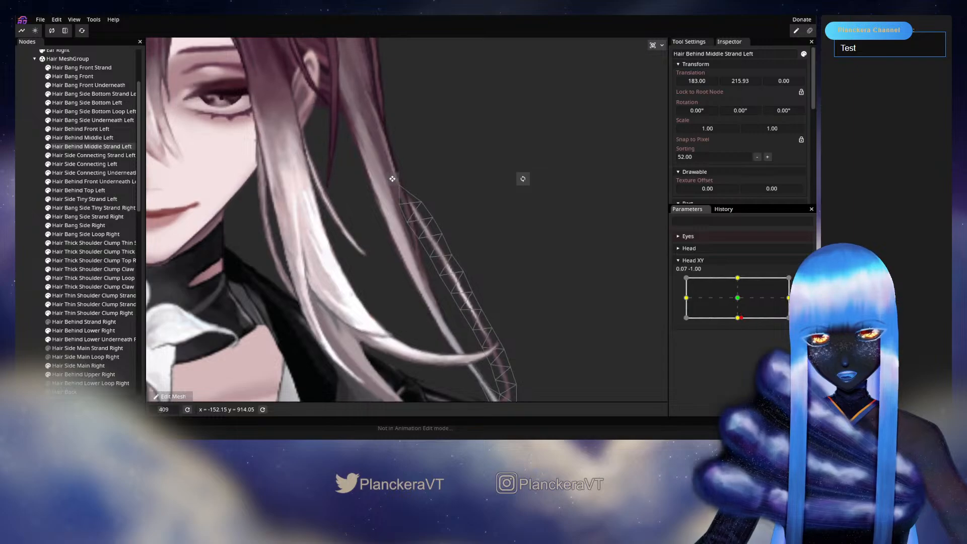
Adjust the upper outer-edge vertex of Hair Behind Middle Strand Left at Head XY 0.00, -1.00 and preview the motion disarmed.
click(803, 281)
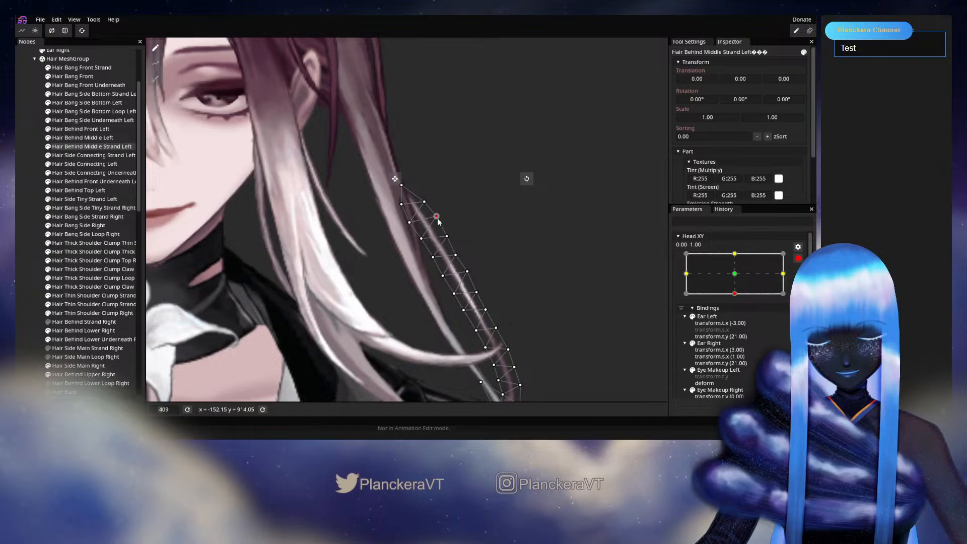
click(797, 258)
mouse_move(737, 318)
mouse_down()
mouse_move(740, 300)
mouse_move(739, 318)
mouse_move(755, 320)
mouse_up()
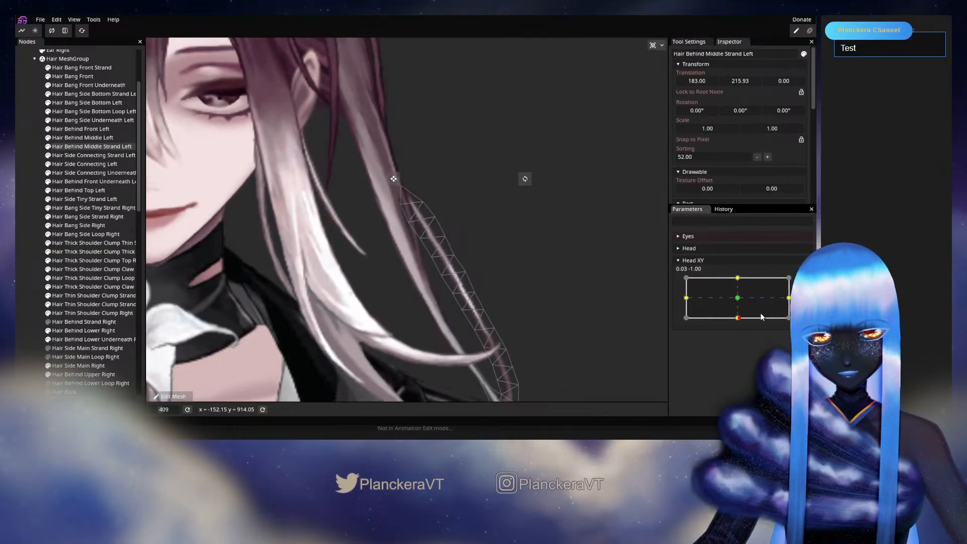
Rearm Head XY at 0.00, -1.00, pull the same upper outer-edge vertex slightly inward and recheck the strand's movement.
click(803, 282)
click(436, 217)
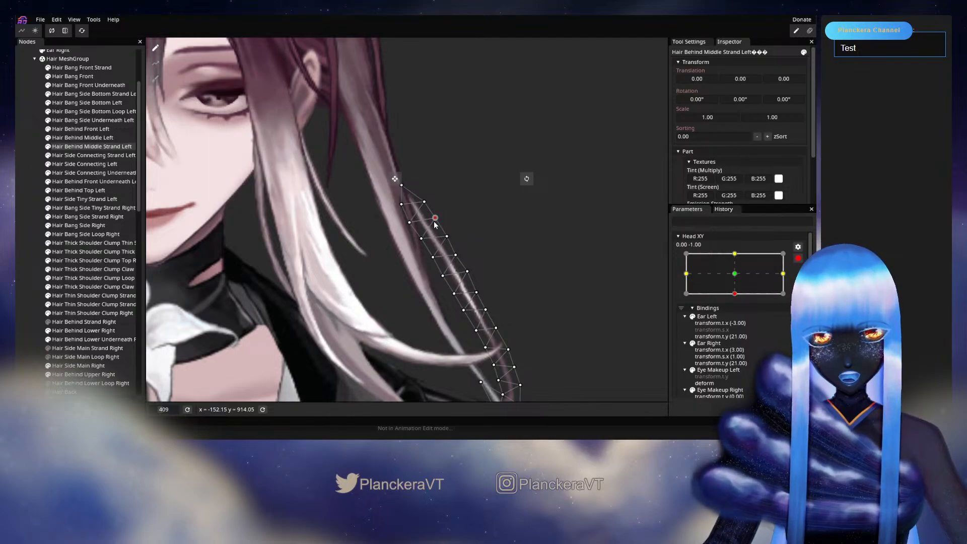
click(797, 258)
mouse_move(740, 320)
mouse_down()
mouse_move(738, 300)
mouse_move(737, 325)
mouse_up()
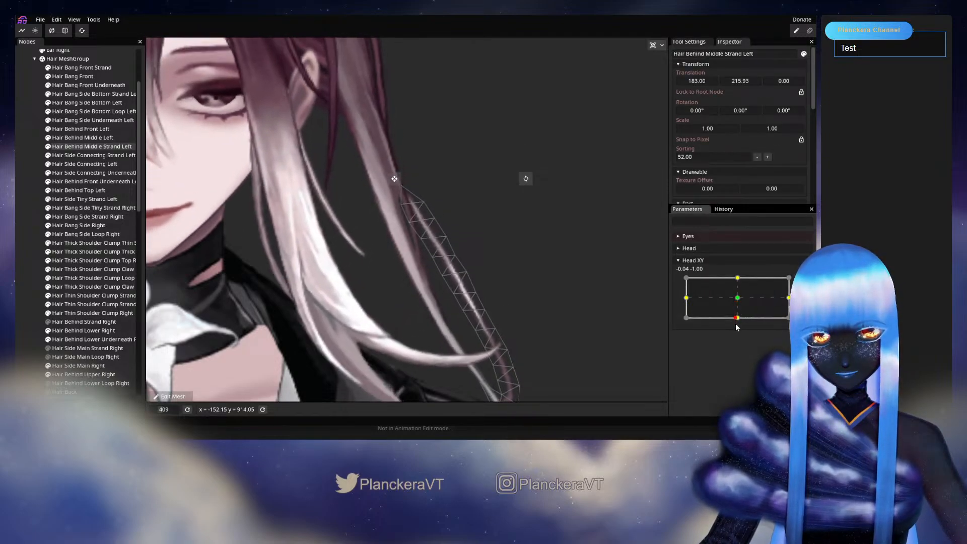
Fine-tune the upper inner-edge and outer-edge vertices of Hair Behind Middle Strand Left at Head XY 0.00, -1.00, previewing the motion between edits.
click(804, 282)
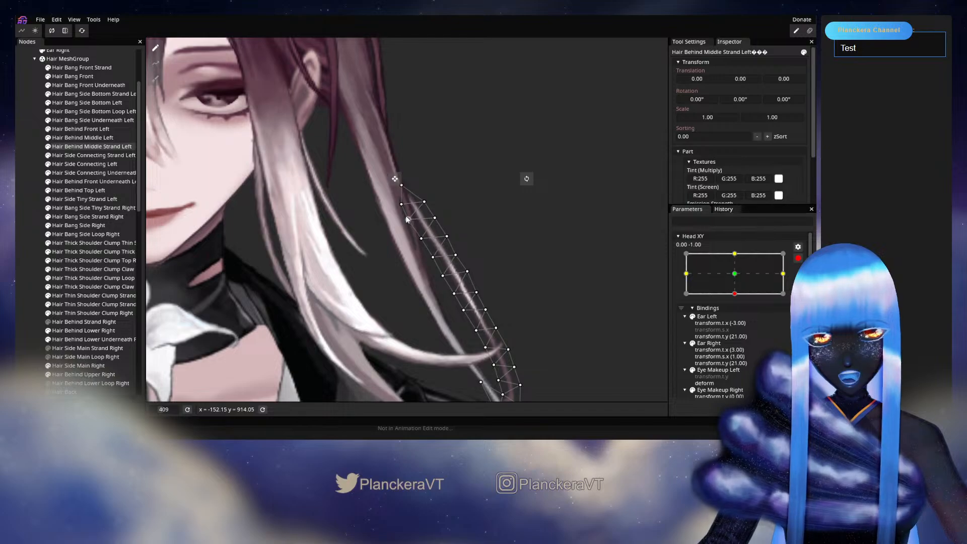
click(798, 258)
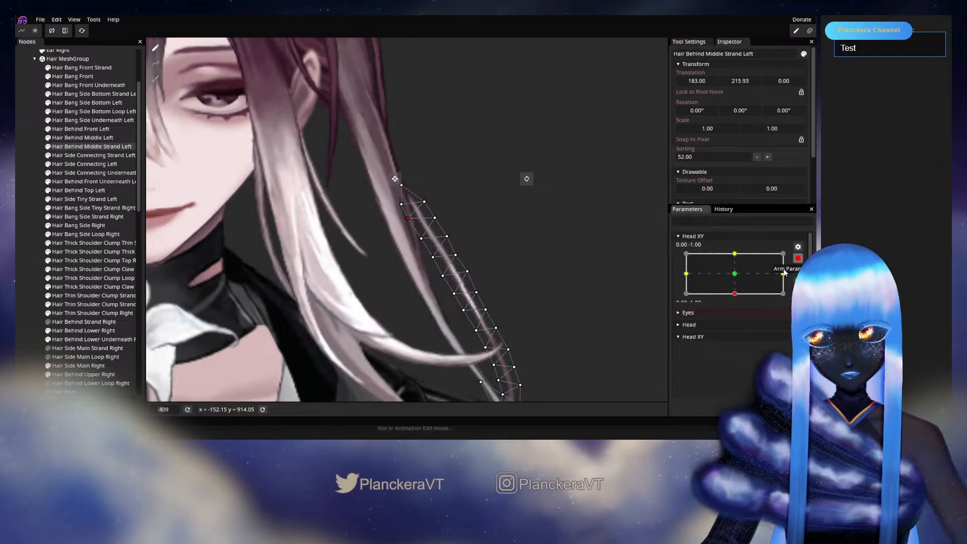
mouse_move(737, 317)
mouse_down()
mouse_move(736, 294)
mouse_move(735, 328)
mouse_up()
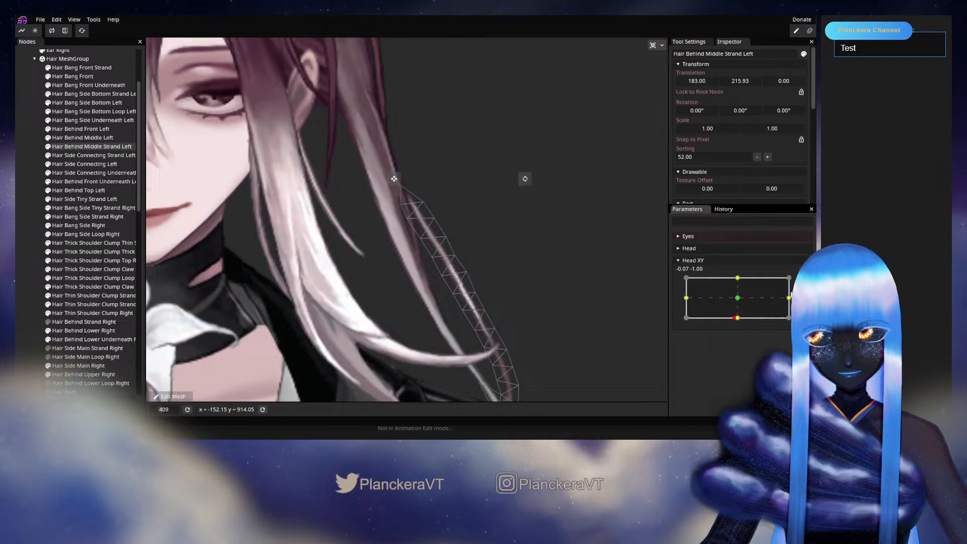
click(798, 282)
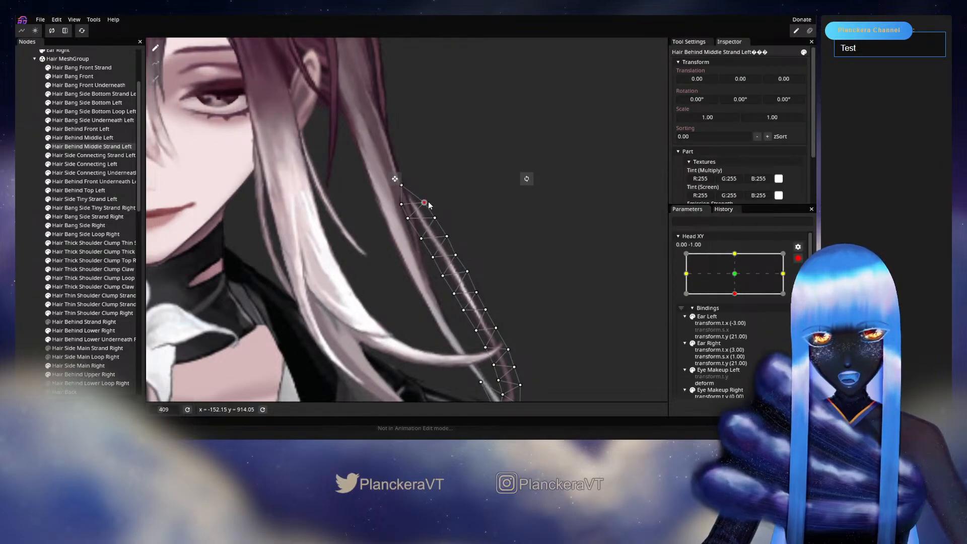
drag(436, 216, 435, 214)
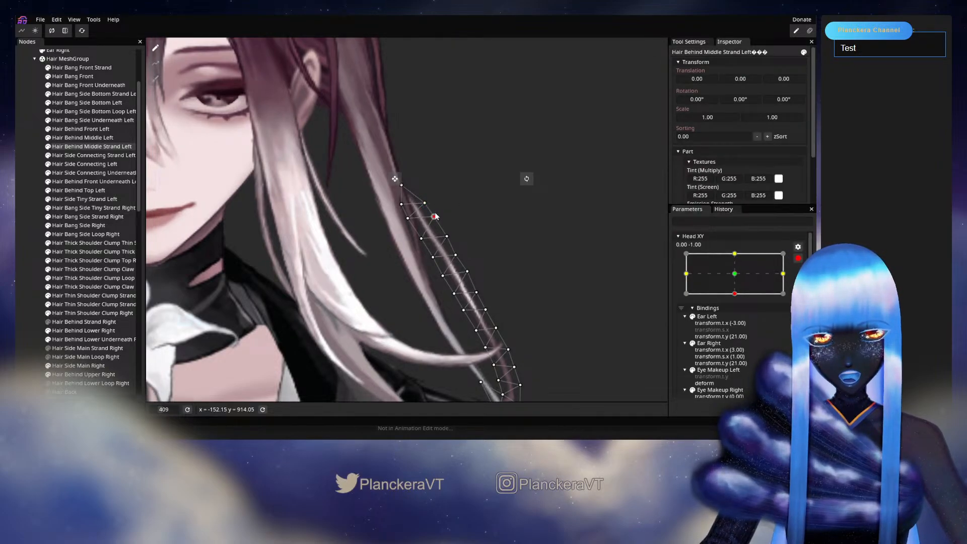
Disarm Head XY and preview Hair Behind Middle Strand Left's motion between the centre and downward positions.
click(798, 258)
click(740, 310)
drag(740, 309, 736, 322)
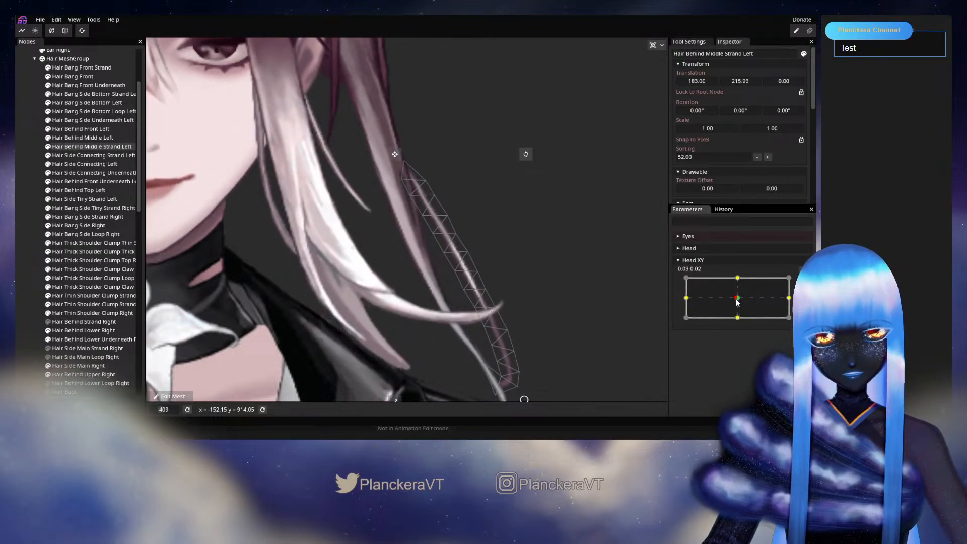
mouse_move(736, 323)
mouse_down()
mouse_move(736, 303)
mouse_move(736, 319)
mouse_up()
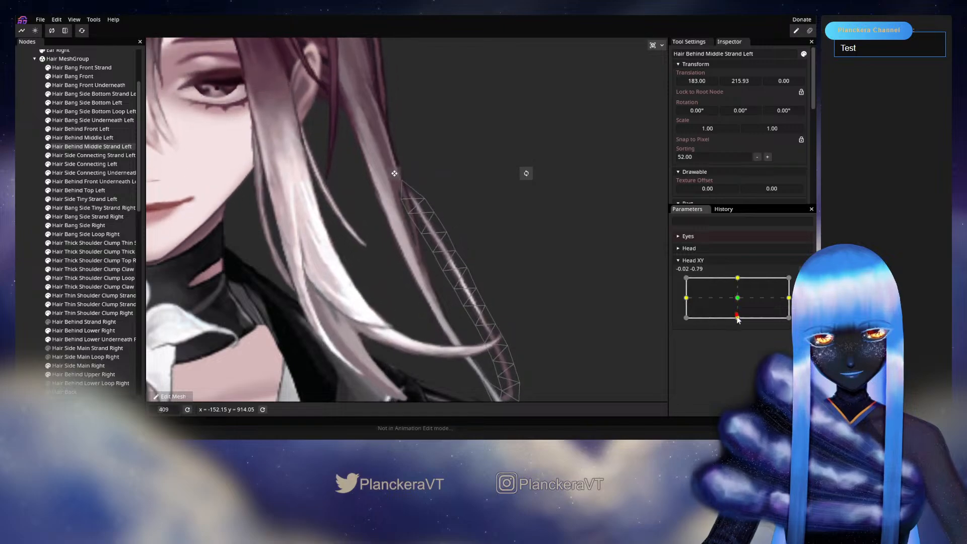
click(510, 274)
scroll(510, 274, down, 5)
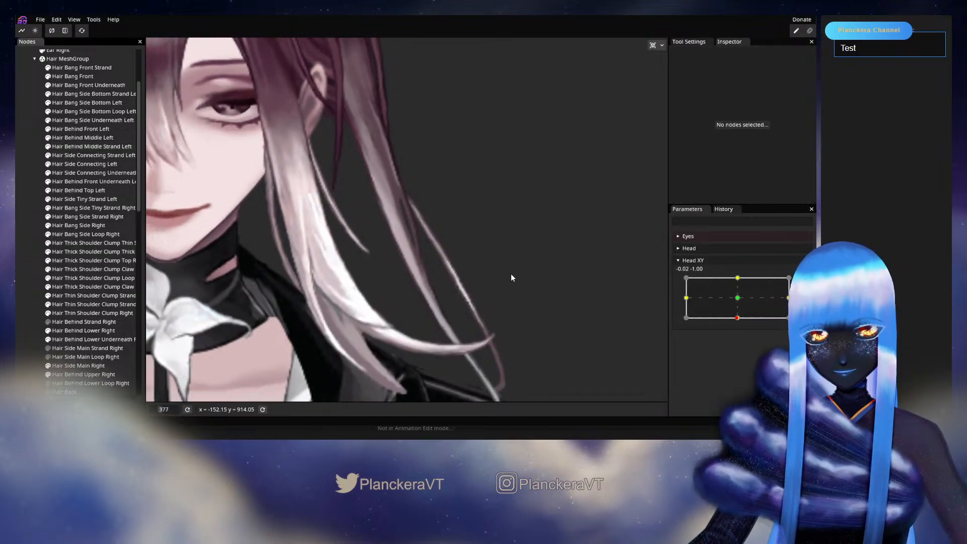
scroll(509, 272, down, 1)
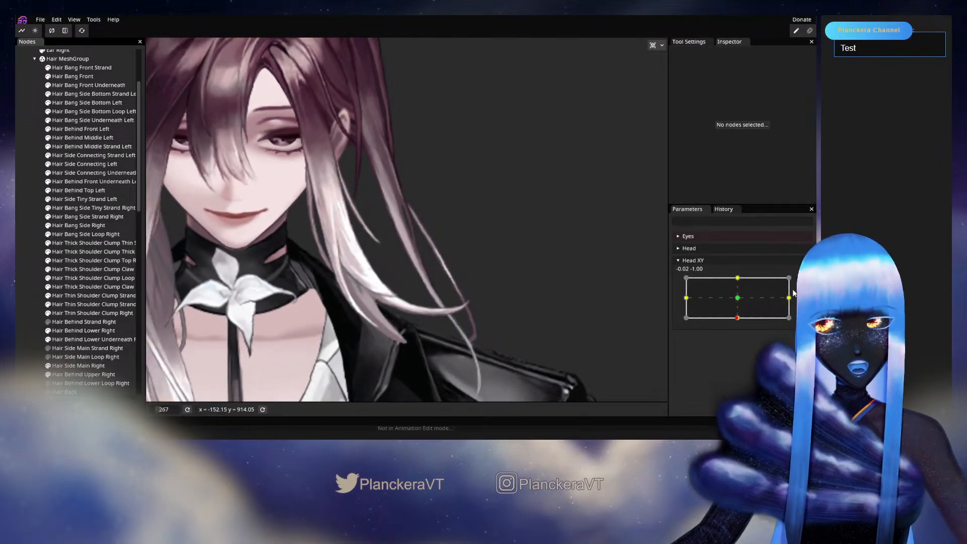
mouse_move(736, 317)
mouse_down()
mouse_move(735, 300)
mouse_move(745, 317)
mouse_up()
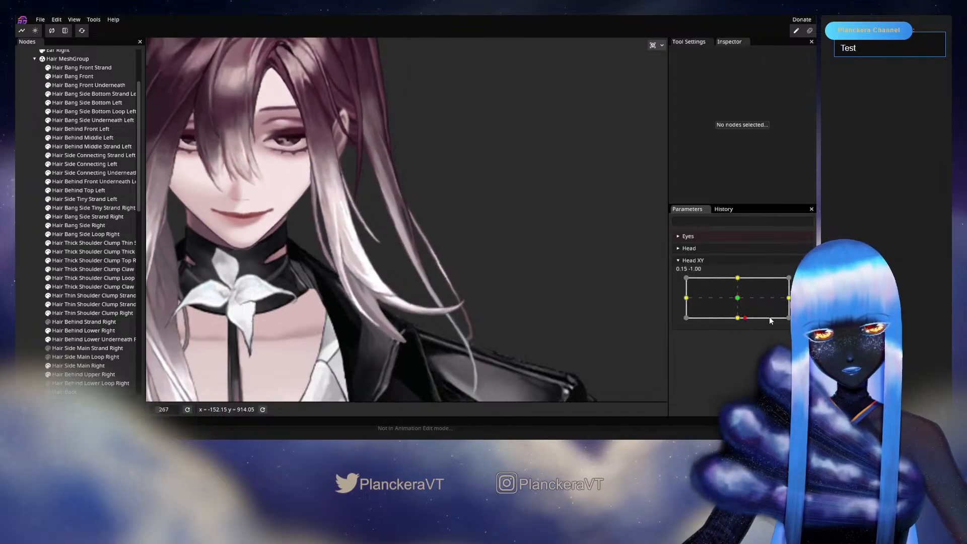
Rearm Head XY at 0.00, -1.00 and adjust the mid-length inner-edge and outer-edge vertices of Hair Behind Middle Strand Left.
click(803, 281)
scroll(406, 219, up, 1)
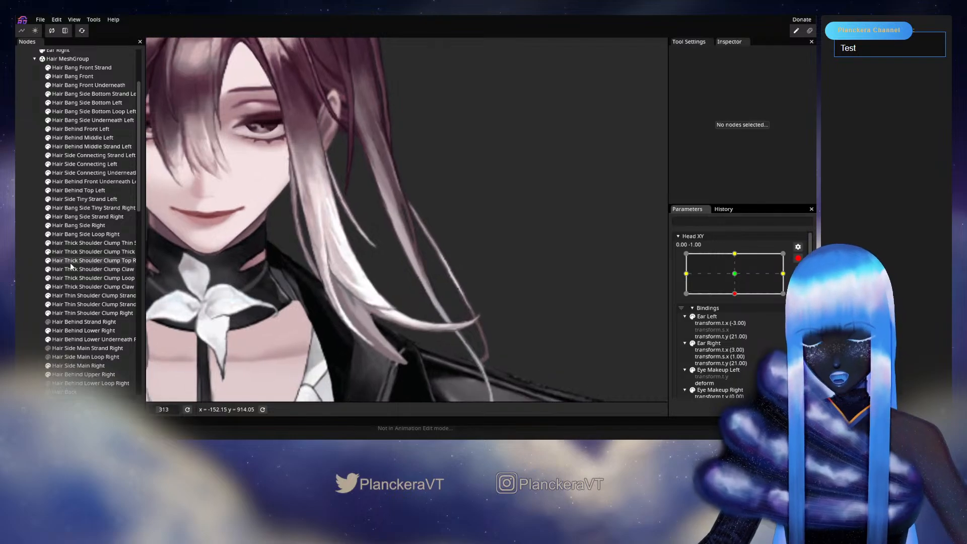
click(92, 146)
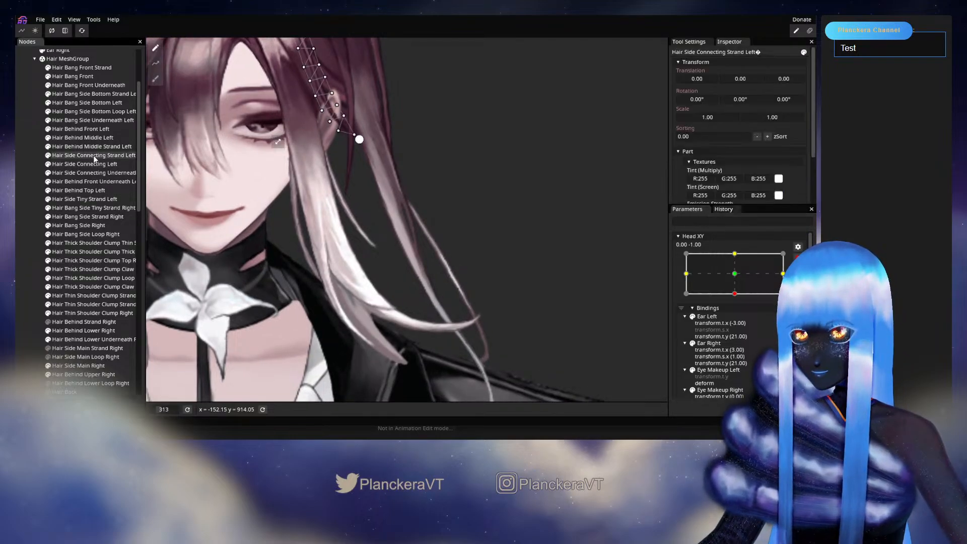
scroll(403, 297, up, 3)
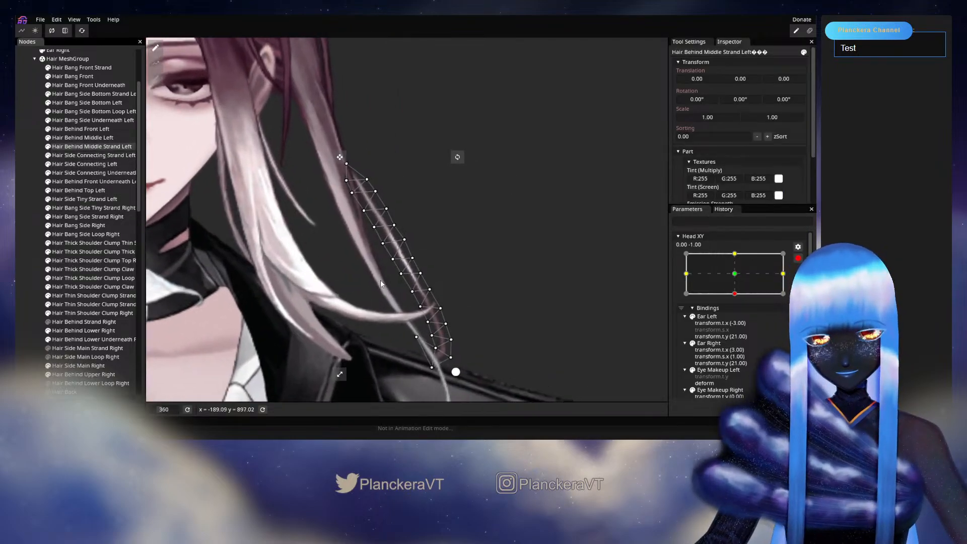
click(391, 265)
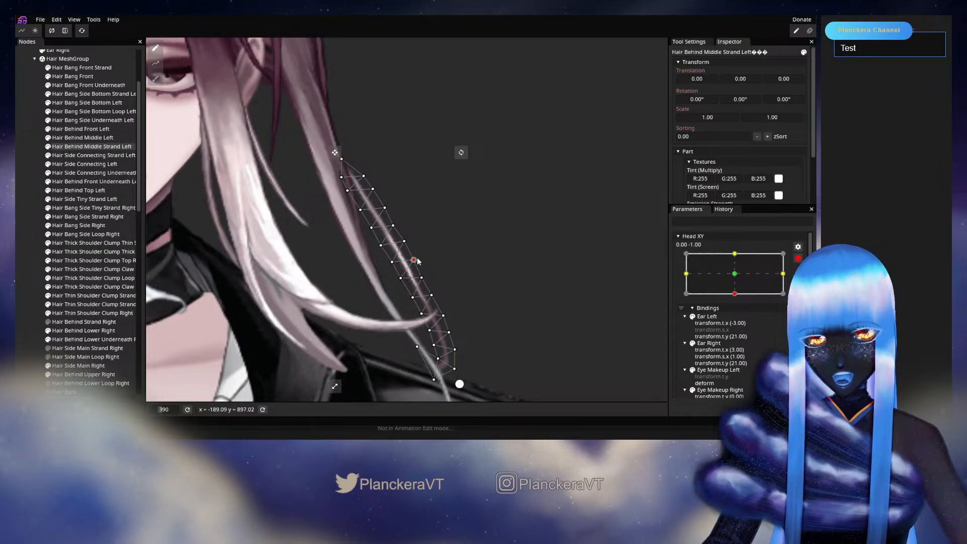
click(439, 289)
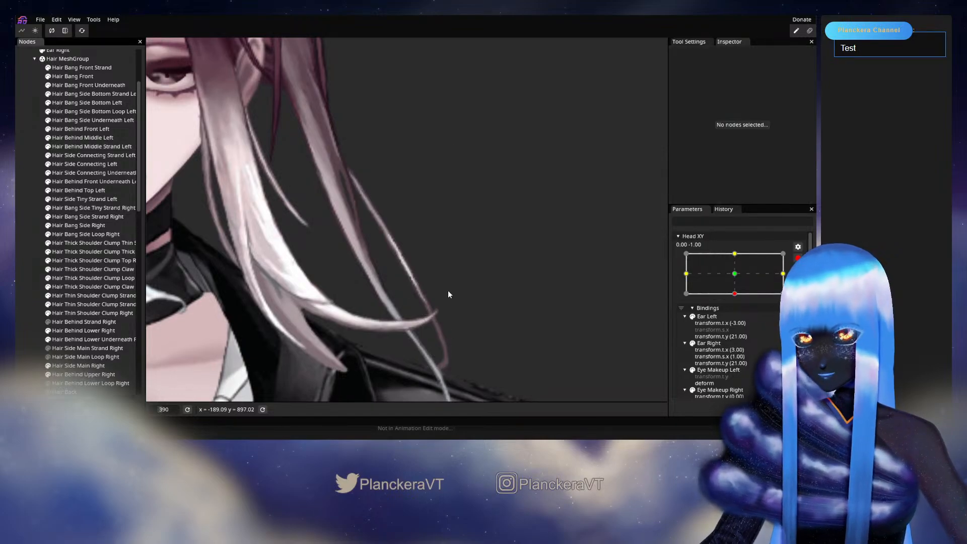
scroll(455, 303, down, 4)
scroll(455, 299, down, 1)
drag(473, 301, 495, 325)
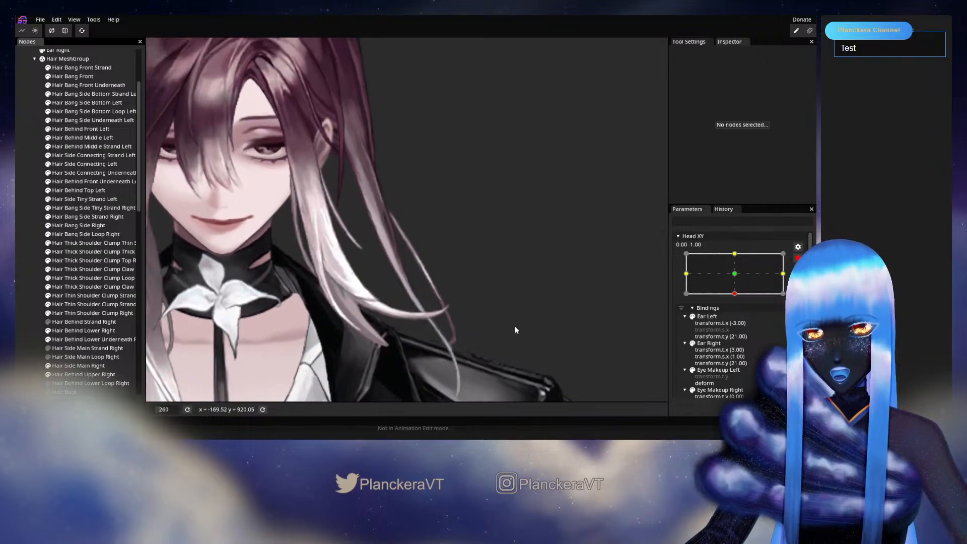
Disarm Head XY and preview the downward head motion, examining the hair on both sides of the face.
click(797, 257)
mouse_move(734, 318)
mouse_down()
mouse_move(732, 290)
mouse_move(738, 322)
mouse_up()
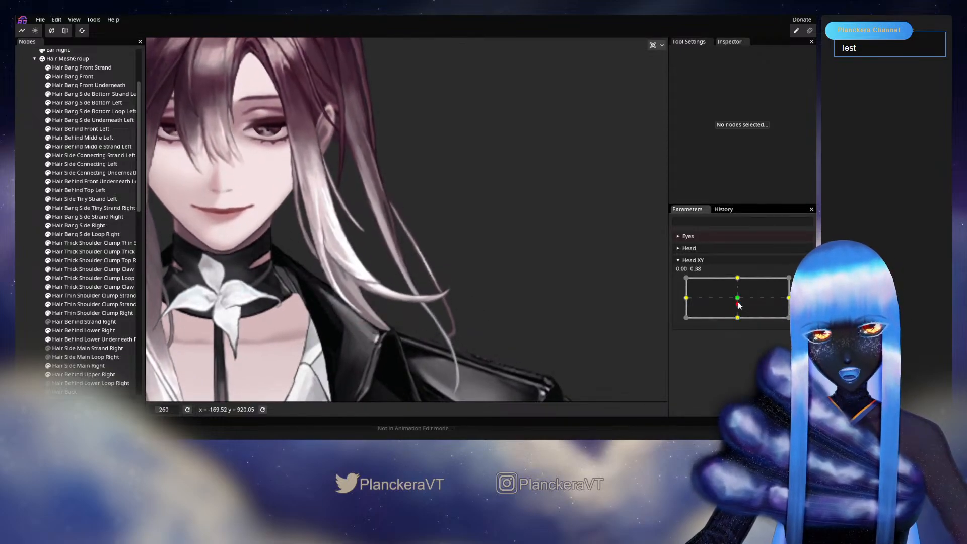
scroll(394, 269, down, 2)
drag(300, 216, 457, 271)
scroll(418, 271, up, 1)
drag(380, 284, 481, 289)
scroll(480, 285, up, 5)
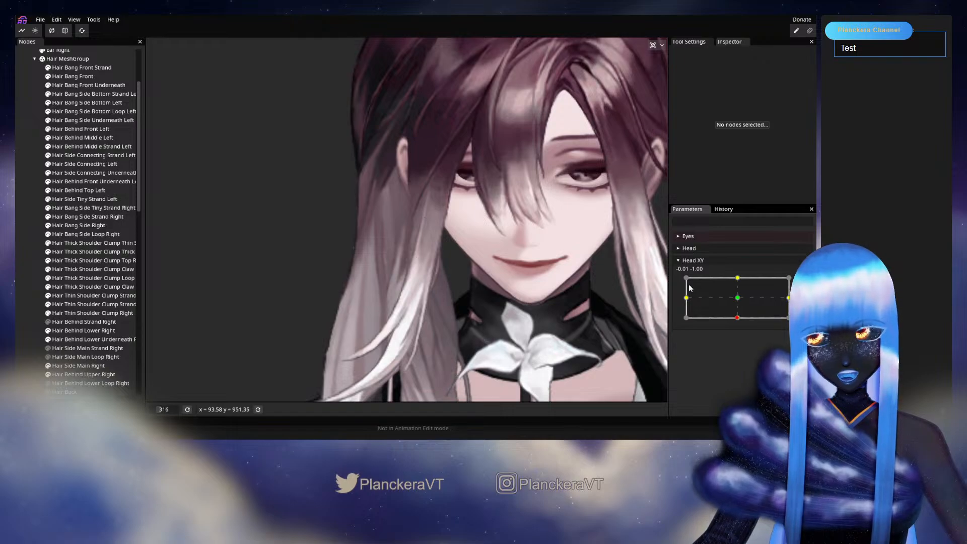
drag(738, 321, 736, 309)
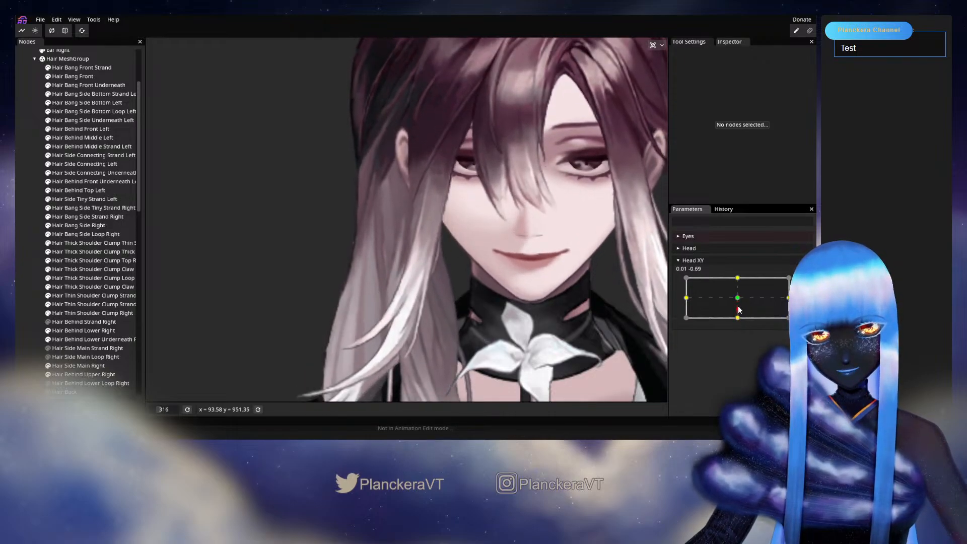
scroll(579, 270, down, 2)
scroll(579, 269, down, 5)
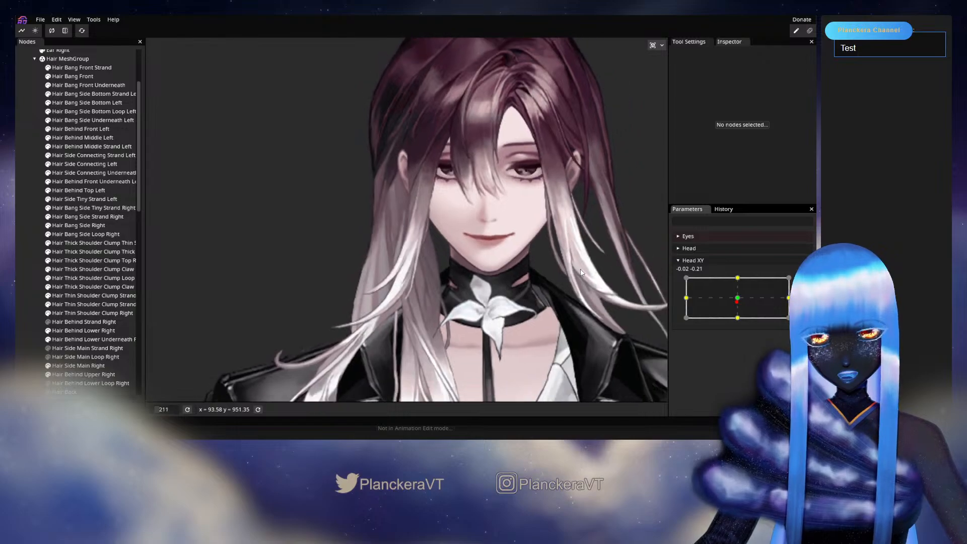
mouse_move(736, 301)
mouse_down()
mouse_move(736, 319)
mouse_move(736, 297)
mouse_move(746, 317)
mouse_up()
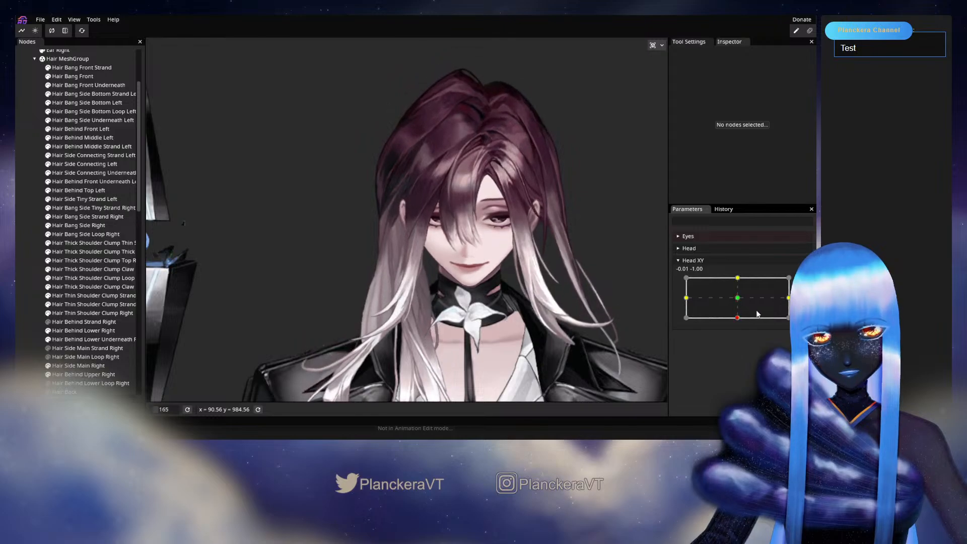
Rearm Head XY at 0.00, -1.00 and adjust the upper centre and outer-edge vertices of Hair Bang Side Strand Right.
click(802, 282)
scroll(381, 302, up, 1)
scroll(381, 298, up, 3)
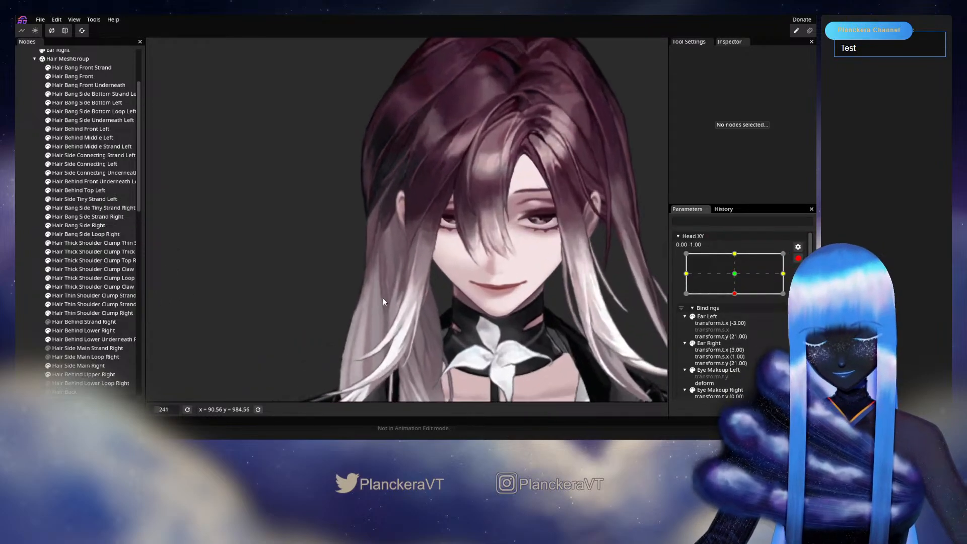
click(88, 216)
scroll(456, 285, up, 3)
scroll(456, 285, up, 6)
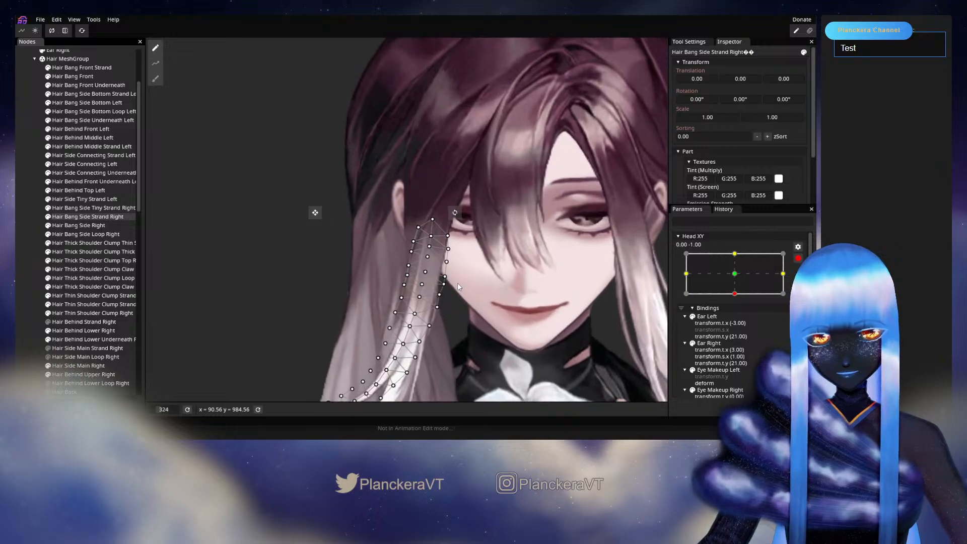
click(425, 237)
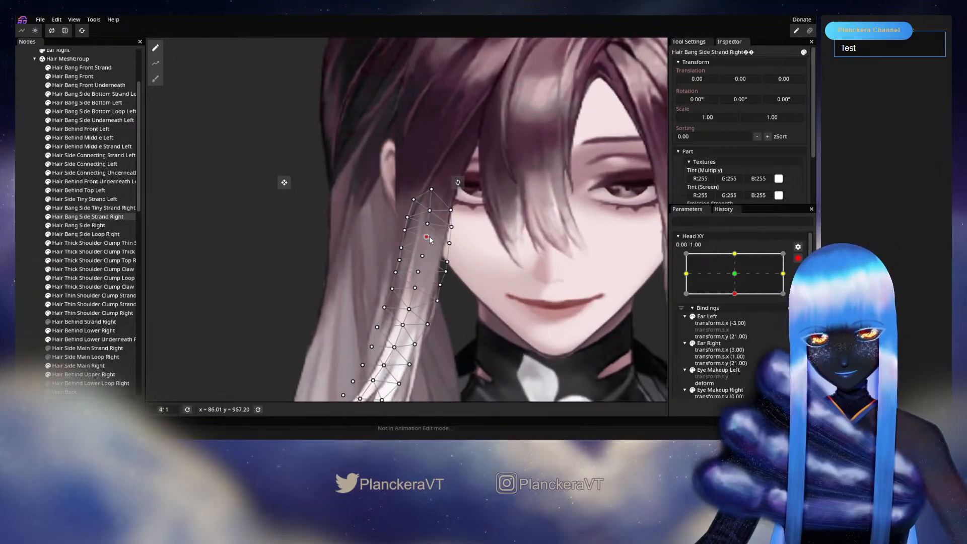
click(429, 224)
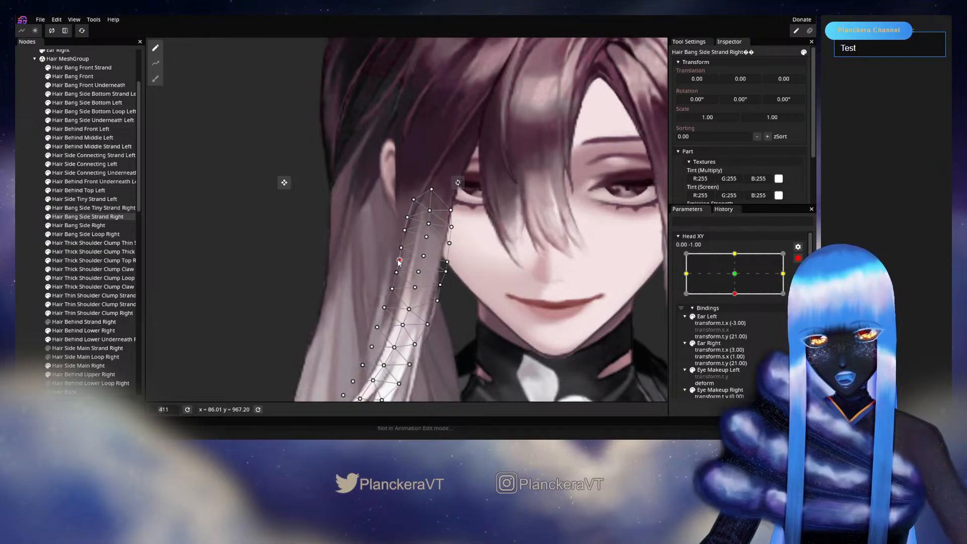
click(16, 225)
scroll(483, 288, down, 5)
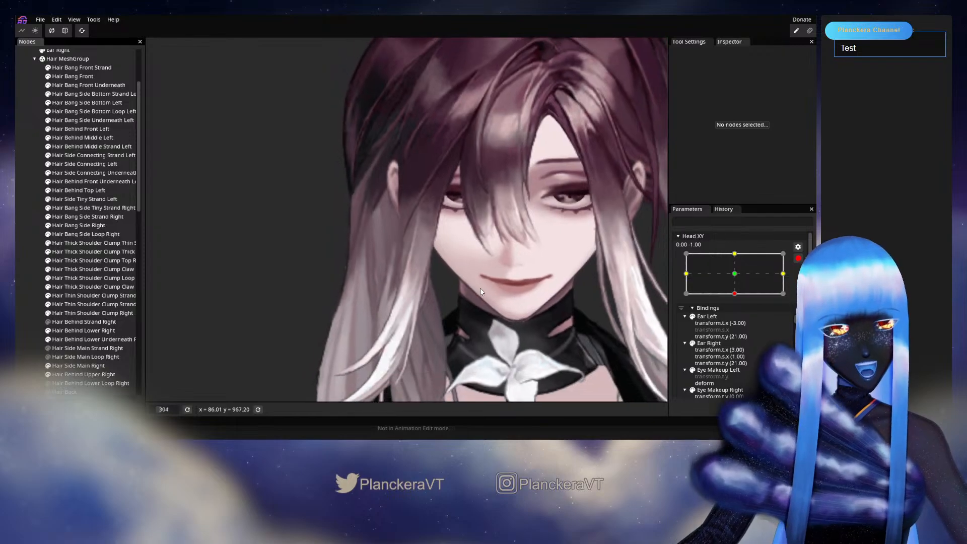
Disarm Head XY and preview Hair Bang Side Strand Right's movement around the downward position.
click(794, 261)
mouse_move(738, 317)
mouse_down()
mouse_move(737, 303)
mouse_move(732, 323)
mouse_up()
scroll(591, 316, down, 4)
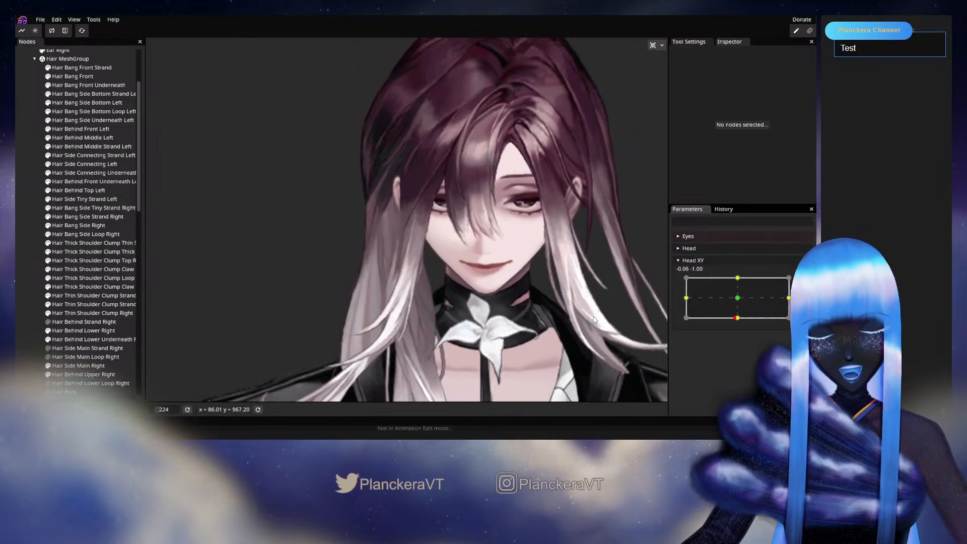
mouse_move(745, 315)
mouse_down()
mouse_move(737, 299)
mouse_move(737, 318)
mouse_up()
Nudge Hair Bang Side Strand Right's outer-edge vertices at Head XY 0.00, -1.00 and preview the head motion disarmed.
scroll(351, 274, up, 5)
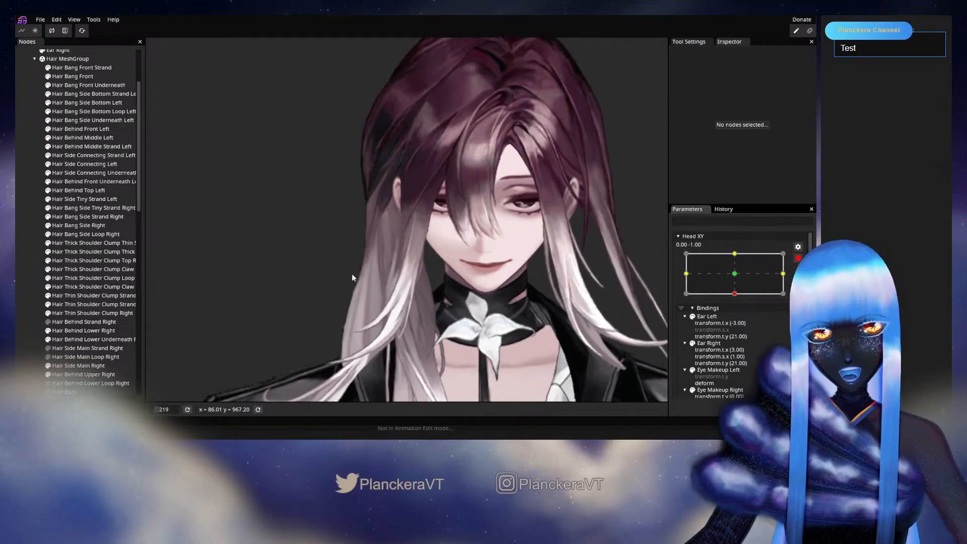
scroll(351, 273, up, 3)
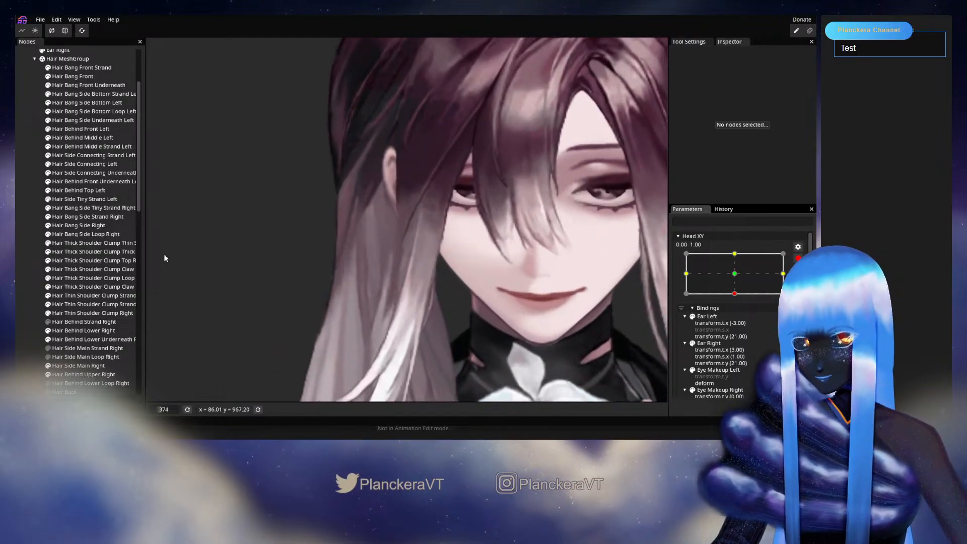
click(94, 235)
click(87, 216)
scroll(431, 238, up, 2)
drag(408, 217, 410, 214)
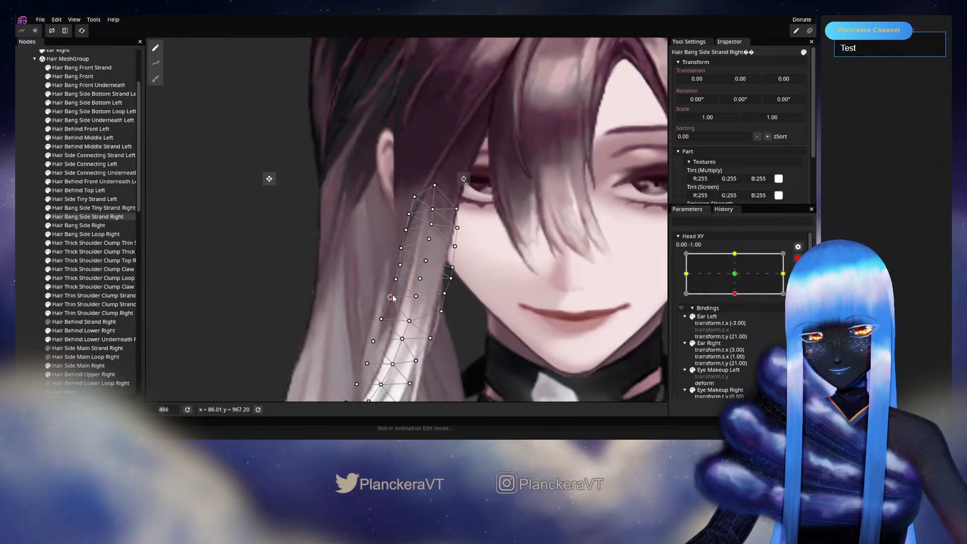
click(435, 321)
scroll(435, 320, down, 5)
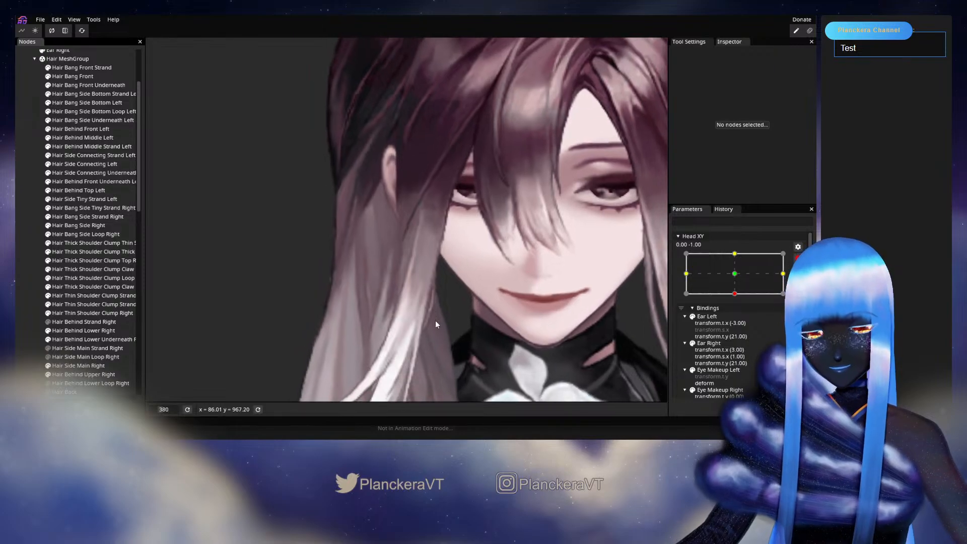
scroll(444, 318, down, 1)
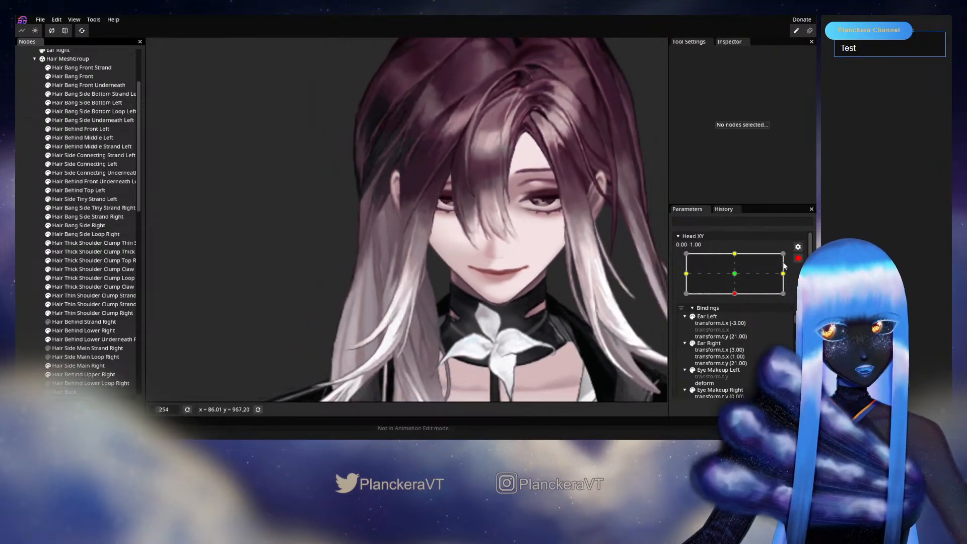
click(795, 258)
mouse_move(737, 319)
mouse_down()
mouse_move(735, 301)
mouse_move(737, 320)
mouse_up()
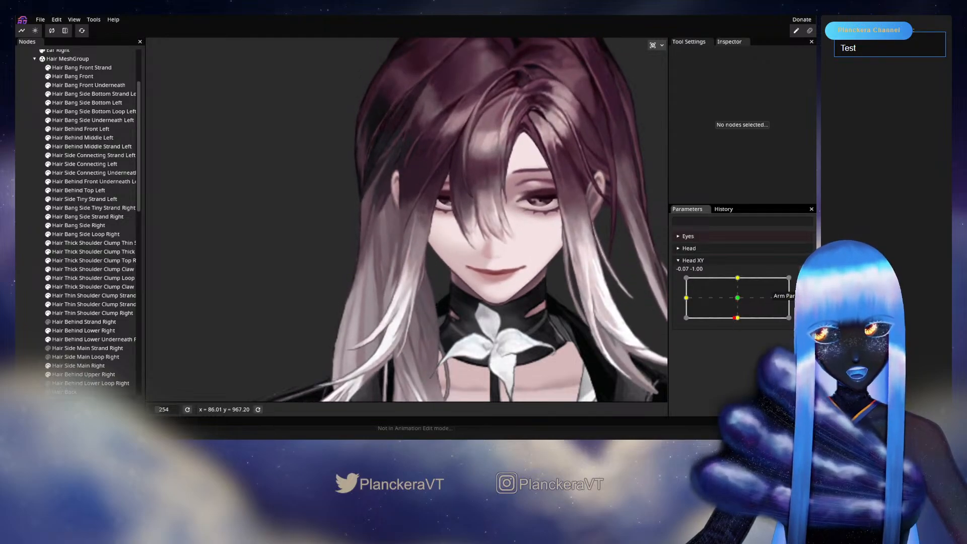
Rearm Head XY at 0.00, -1.00 and shift Hair Bang Side Strand Right's upper outer-edge and centre vertices slightly toward the face.
click(802, 282)
scroll(335, 280, up, 8)
scroll(336, 284, up, 1)
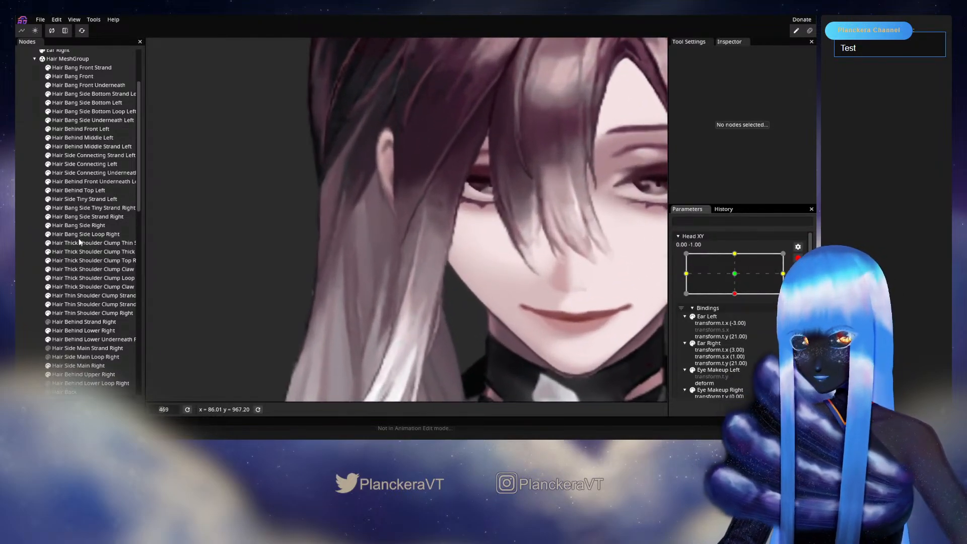
click(81, 208)
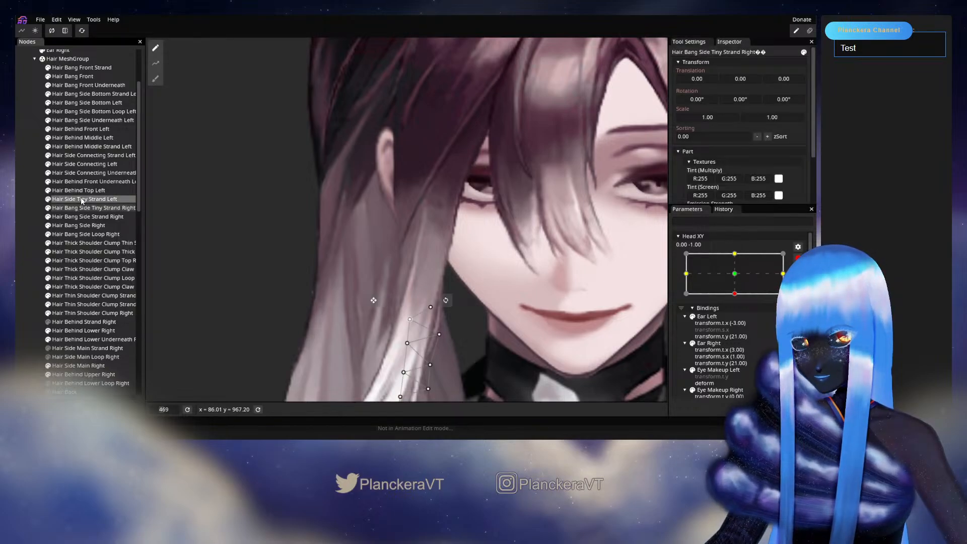
click(81, 200)
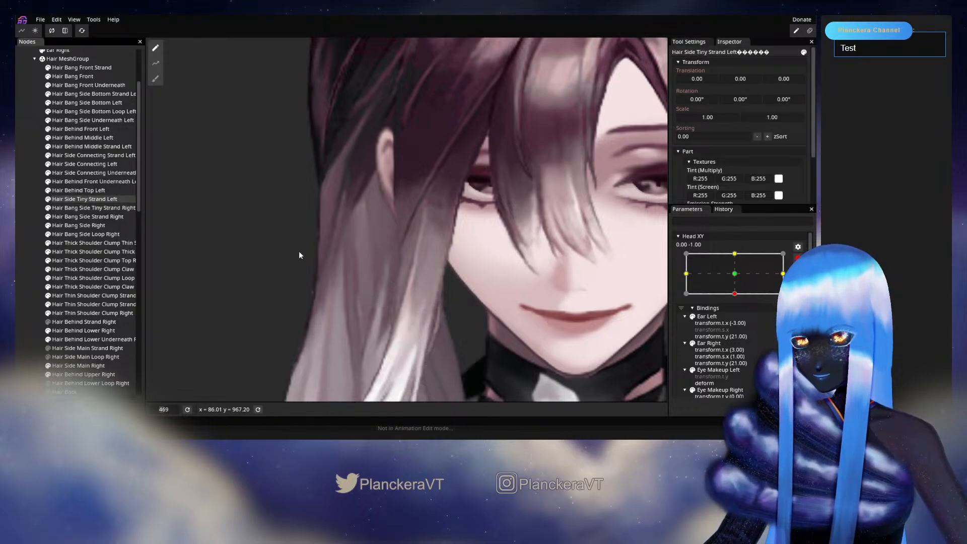
click(85, 216)
scroll(477, 270, up, 1)
scroll(435, 278, up, 2)
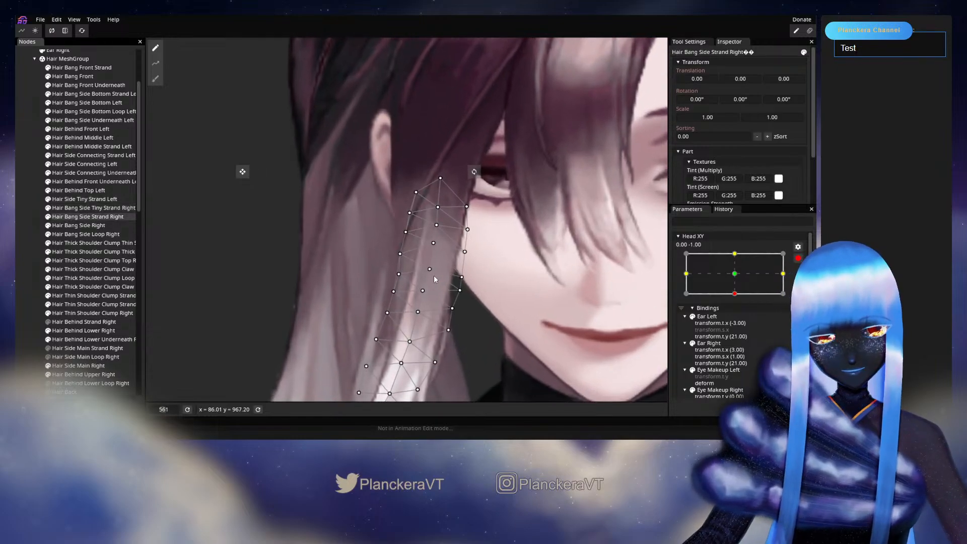
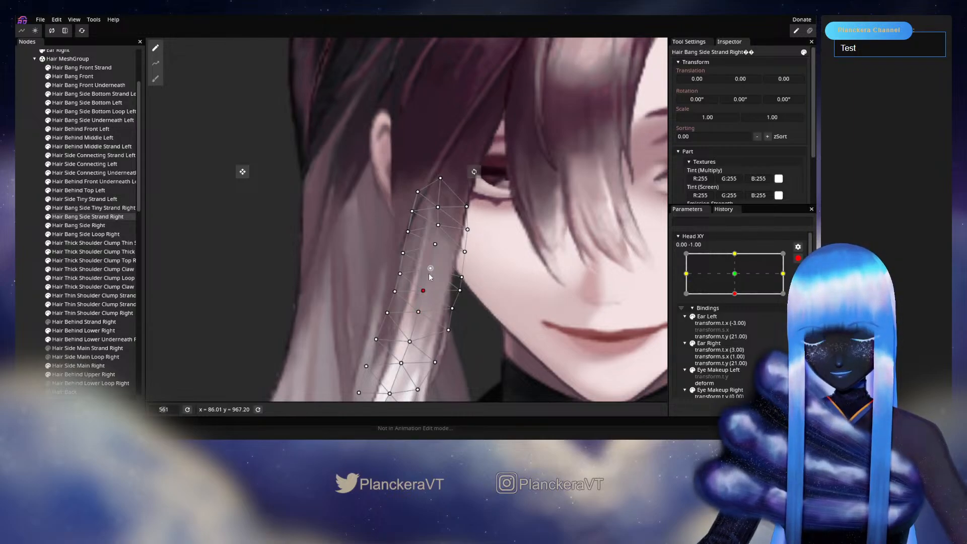
drag(417, 192, 421, 191)
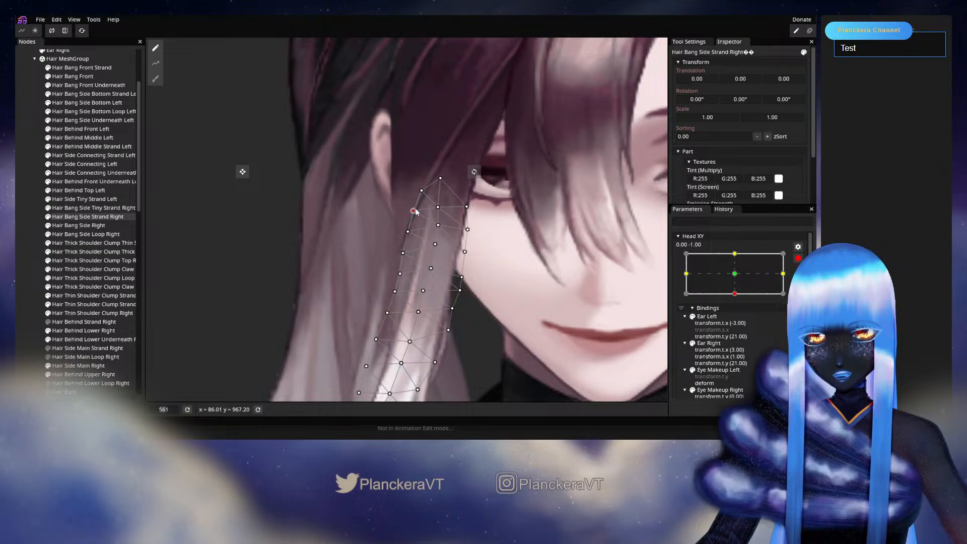
click(183, 278)
scroll(455, 295, down, 3)
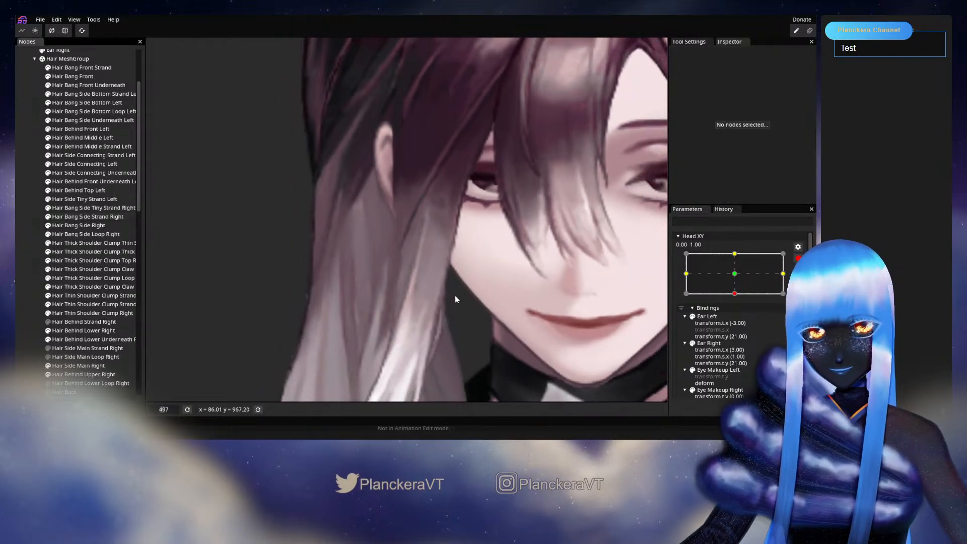
Disarm Head XY and preview how Hair Bang Side Strand Right moves around the downward head position.
scroll(457, 295, down, 4)
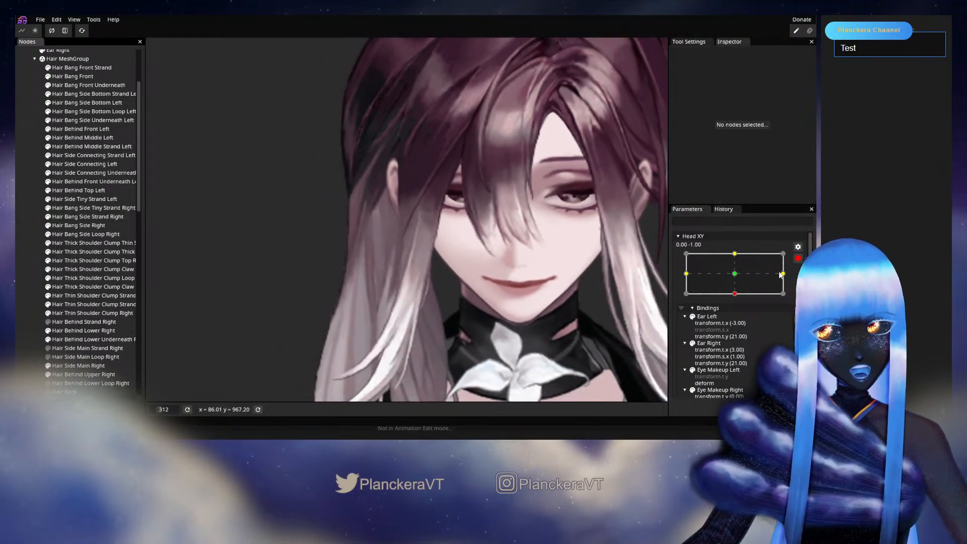
click(797, 257)
mouse_move(737, 317)
mouse_down()
mouse_move(739, 300)
mouse_move(737, 320)
mouse_up()
Rearm Head XY at 0.00, -1.00 and nudge the uppermost centre vertices of Hair Bang Side Strand Right.
click(803, 282)
scroll(367, 276, up, 3)
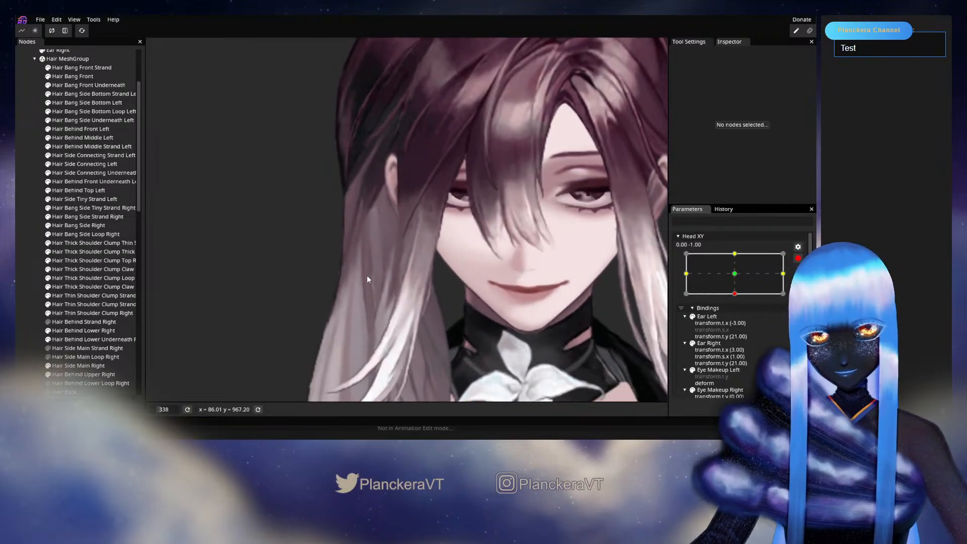
scroll(367, 275, up, 3)
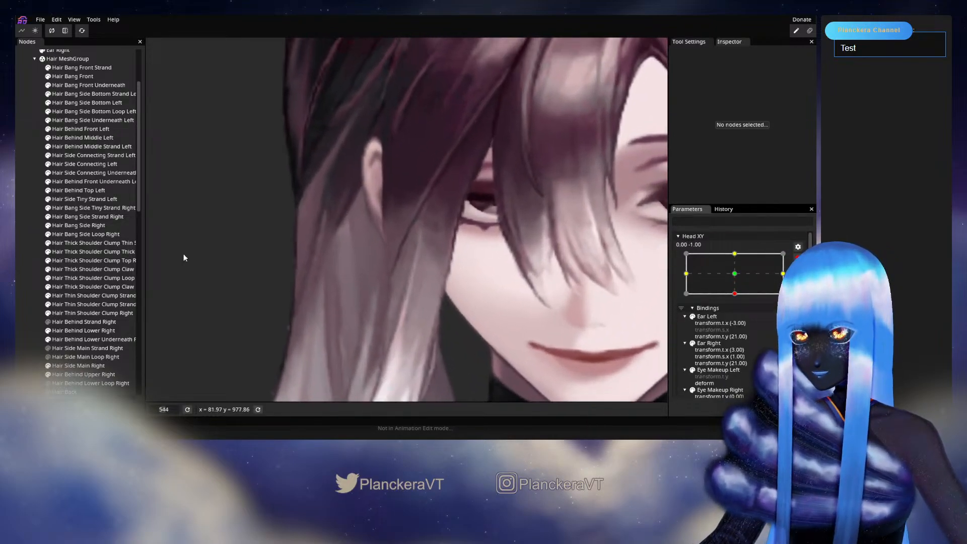
click(74, 201)
click(75, 208)
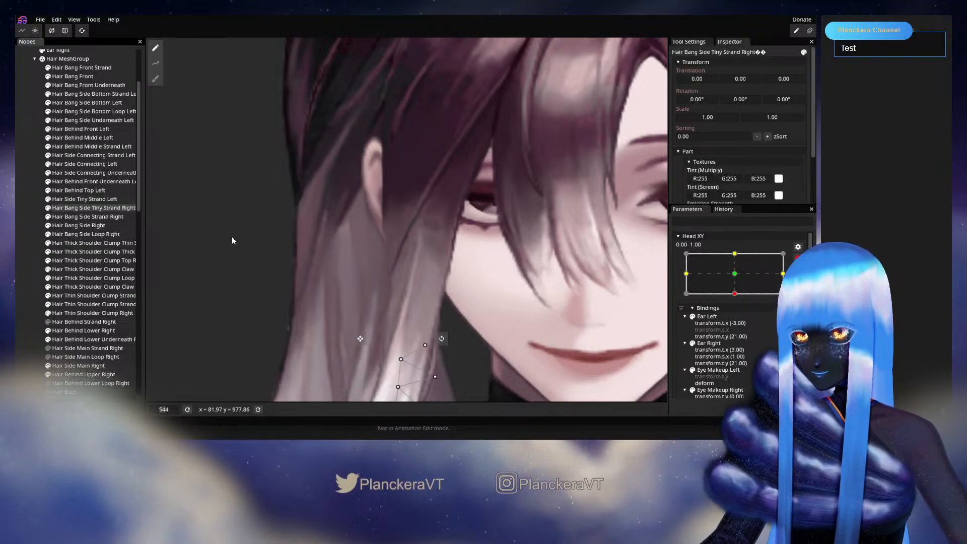
click(79, 217)
scroll(409, 265, up, 2)
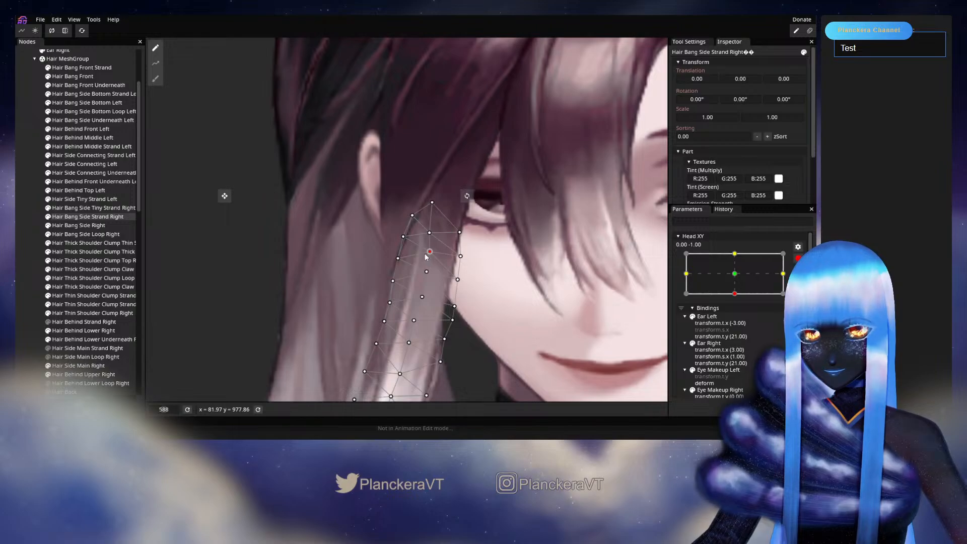
click(429, 233)
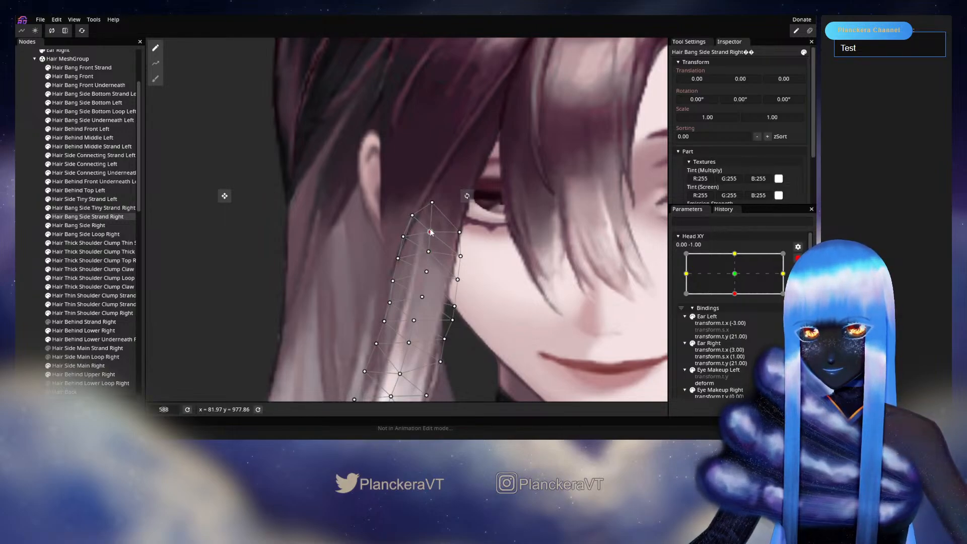
click(156, 217)
Disarm Head XY and check the adjusted upper centre of the strand while moving the head around the downward position.
scroll(463, 286, down, 5)
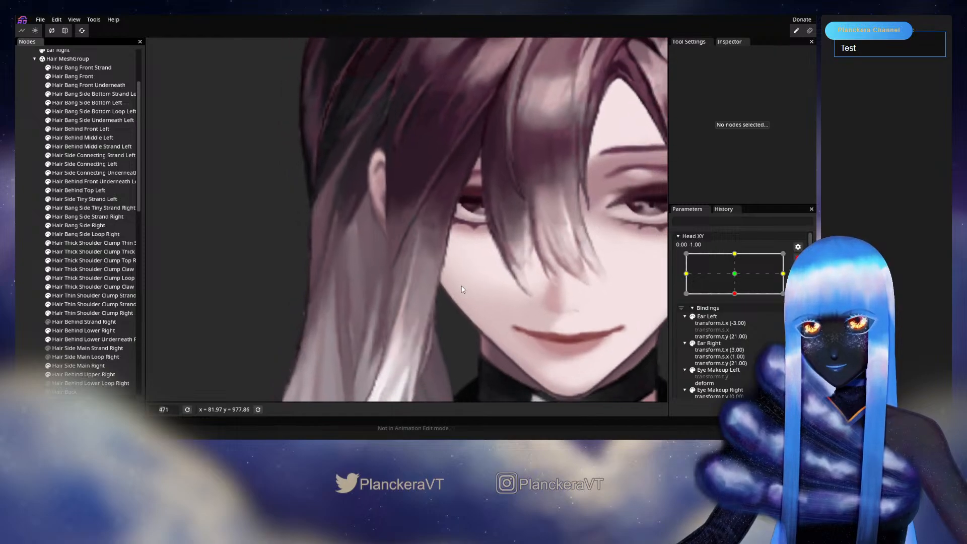
scroll(462, 283, down, 5)
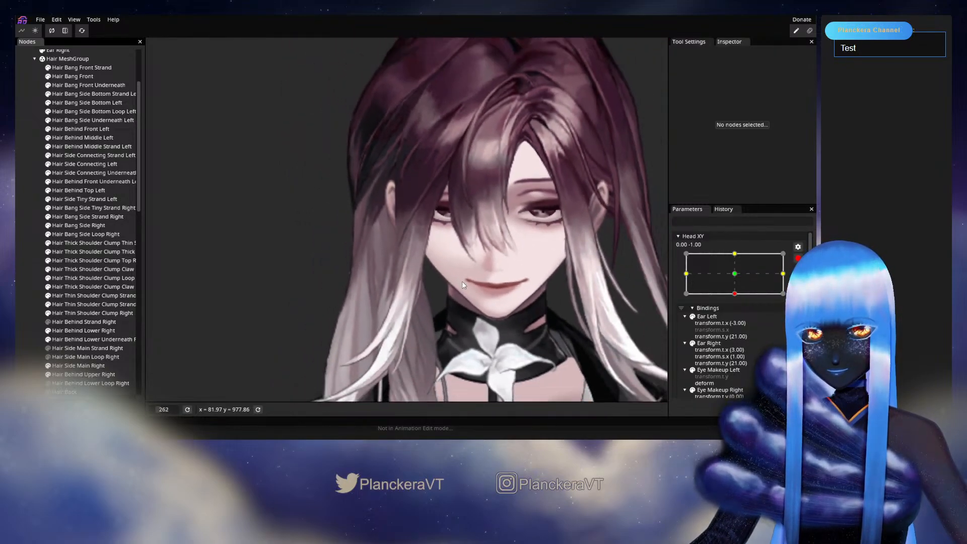
click(797, 258)
mouse_move(737, 319)
mouse_down()
mouse_move(736, 297)
mouse_move(738, 318)
mouse_up()
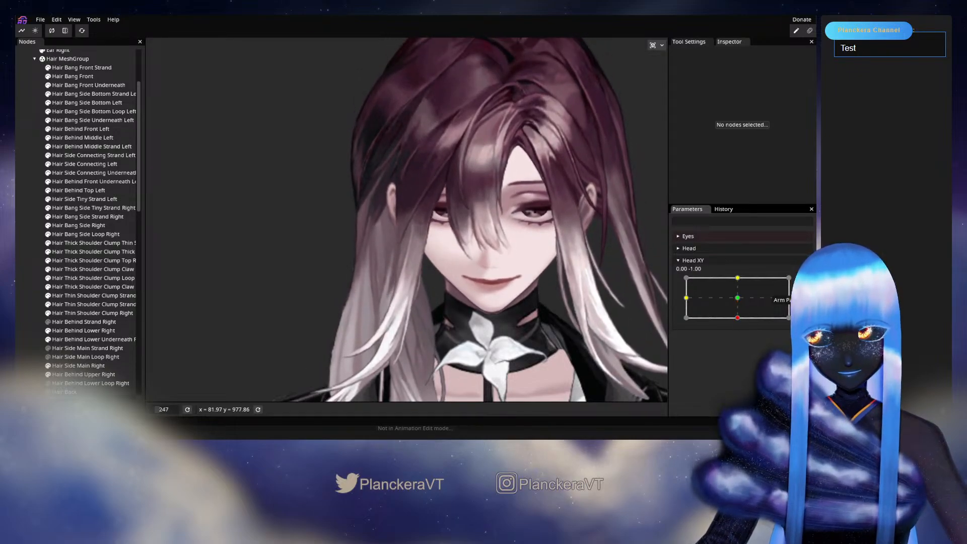
Rearm Head XY at 0.00, -1.00 and adjust the centre-line vertices along the upper half of Hair Bang Side Strand Right.
scroll(319, 300, up, 6)
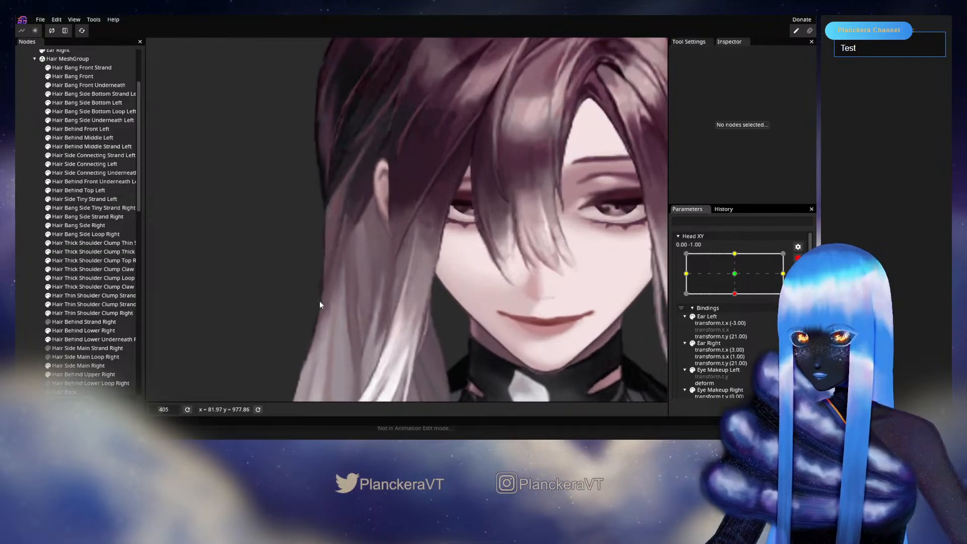
scroll(319, 300, up, 2)
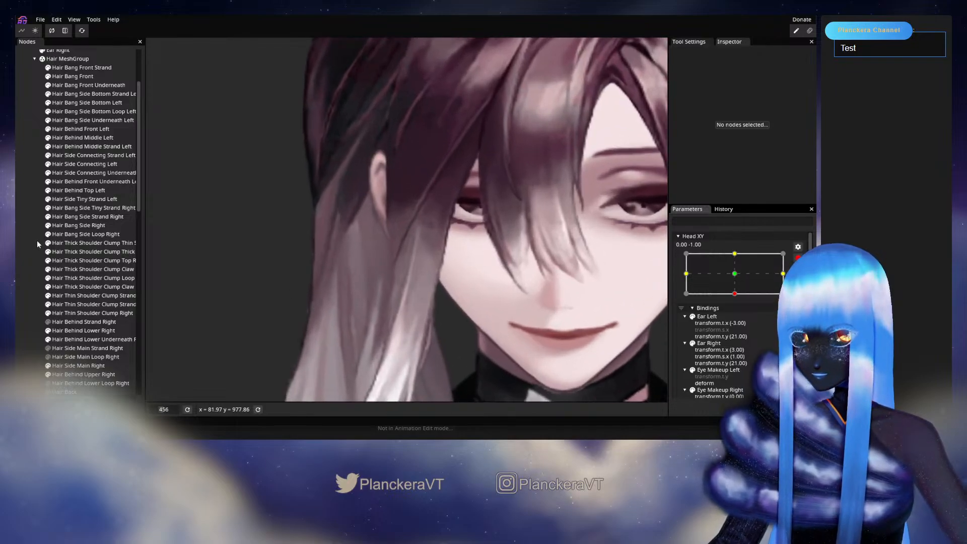
click(88, 216)
scroll(421, 265, up, 2)
click(418, 260)
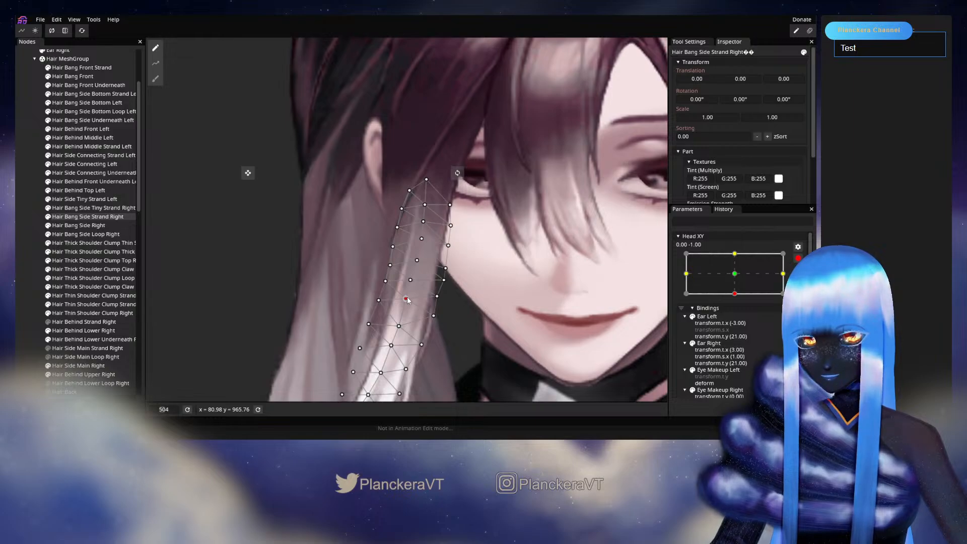
click(35, 256)
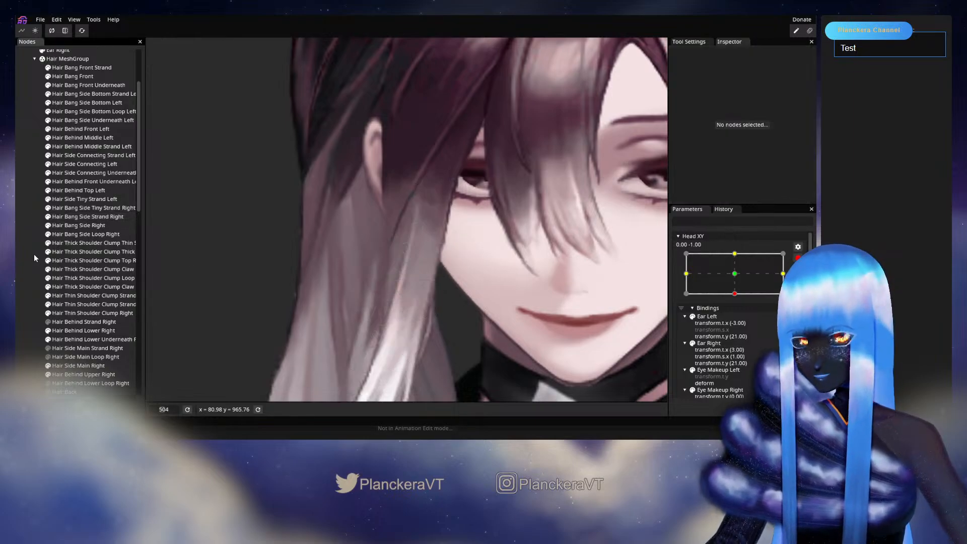
Disarm Head XY and preview the side hair's movement around the downward position, both close up and with the whole head in view.
scroll(464, 308, down, 3)
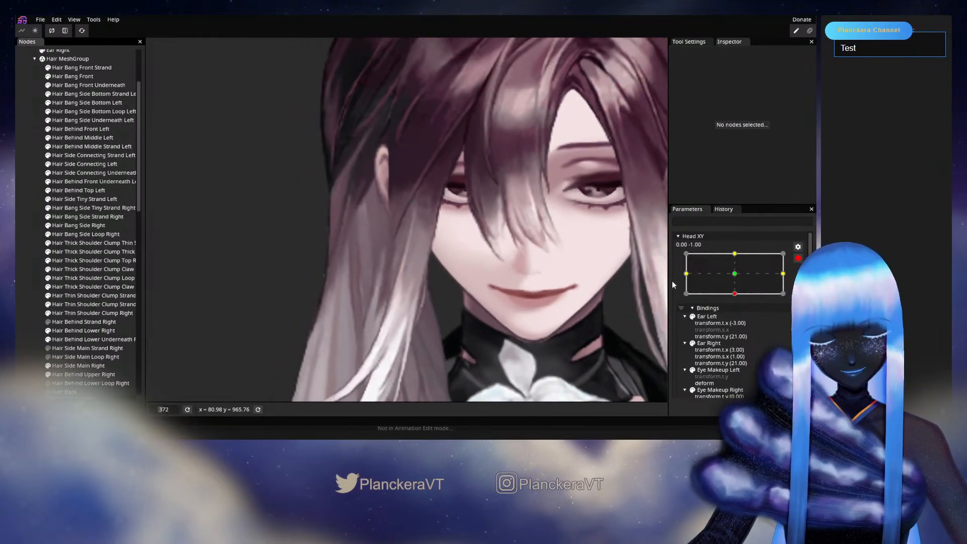
click(798, 257)
drag(737, 318, 738, 318)
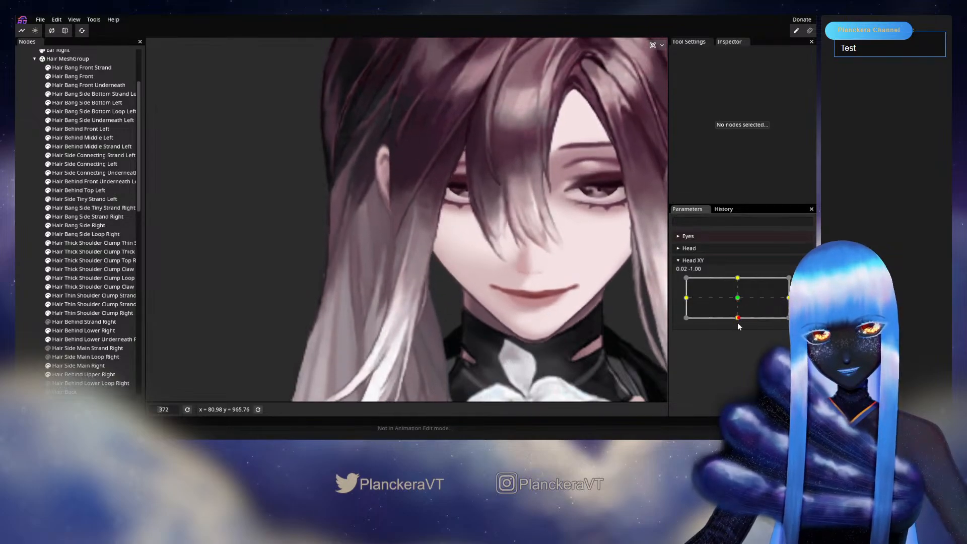
scroll(502, 311, down, 4)
scroll(503, 312, down, 2)
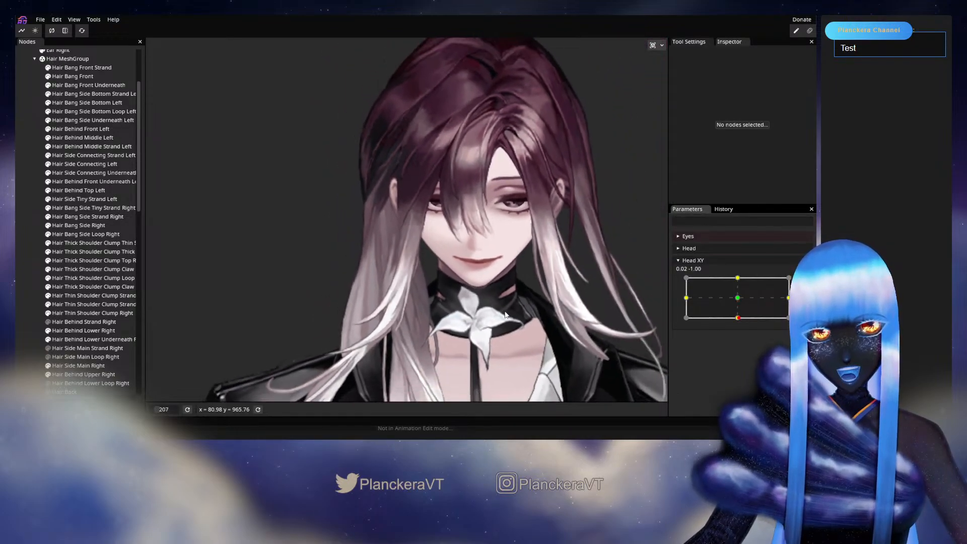
mouse_move(739, 319)
mouse_down()
mouse_move(738, 300)
mouse_move(741, 321)
mouse_up()
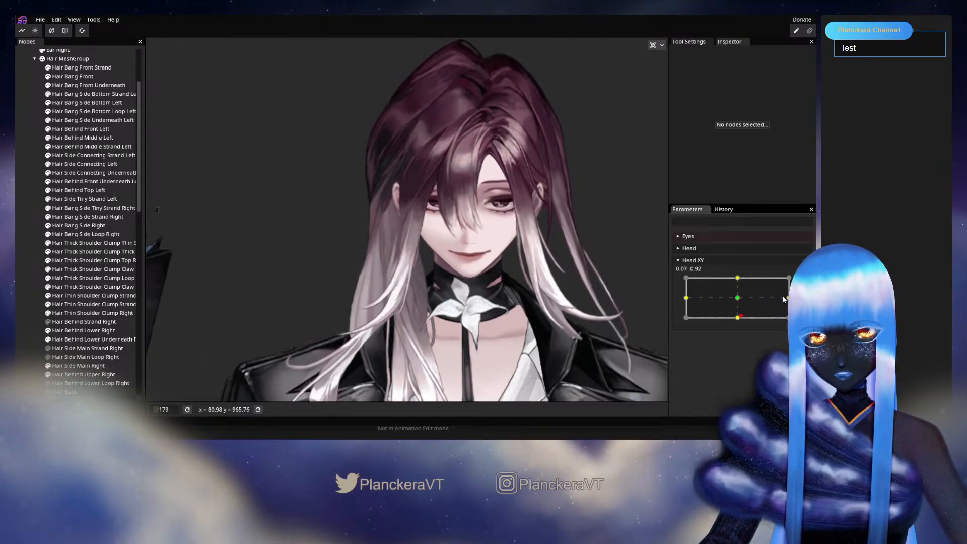
Rearm Head XY at 0.00, -1.00 and nudge Hair Bang Side Strand Right's upper centre and outer-edge vertices.
scroll(370, 262, up, 5)
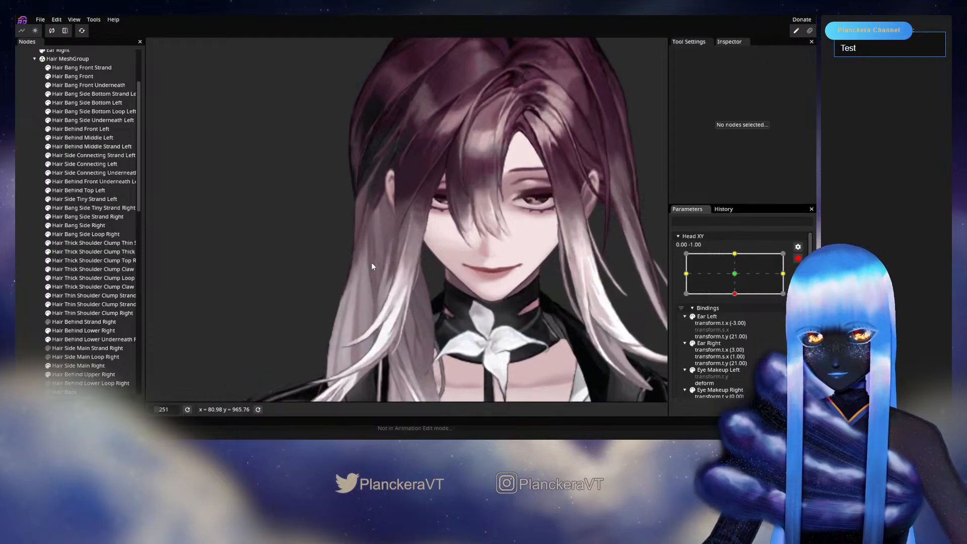
scroll(371, 262, up, 3)
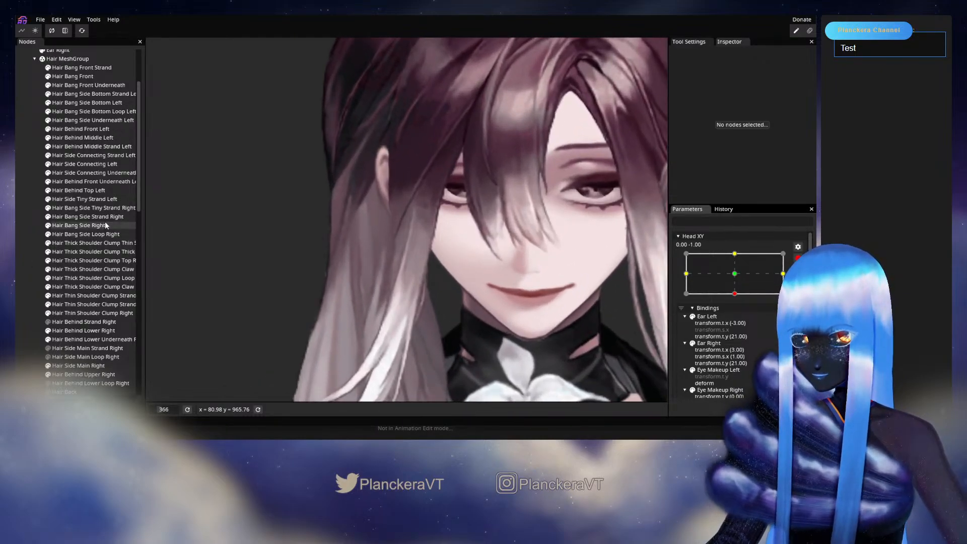
click(104, 216)
scroll(386, 240, up, 3)
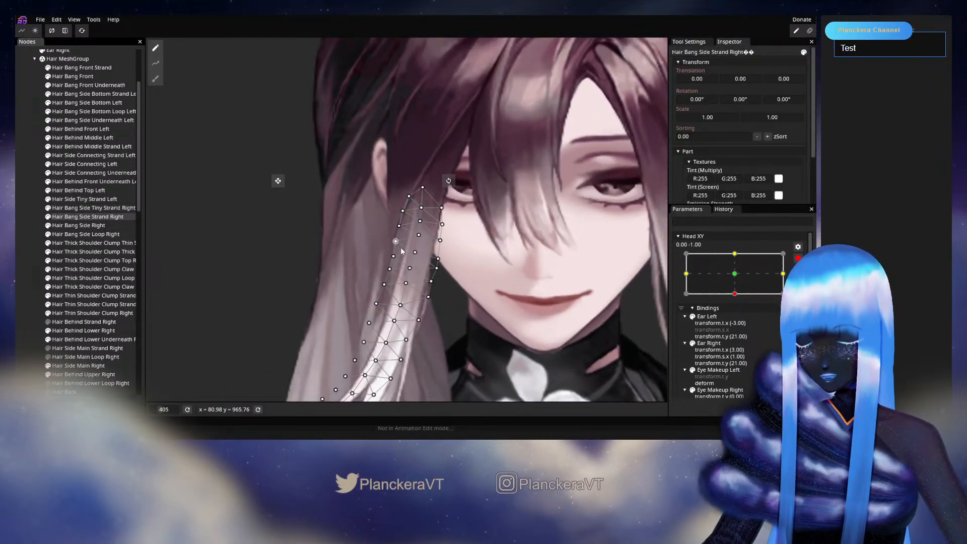
scroll(426, 239, up, 1)
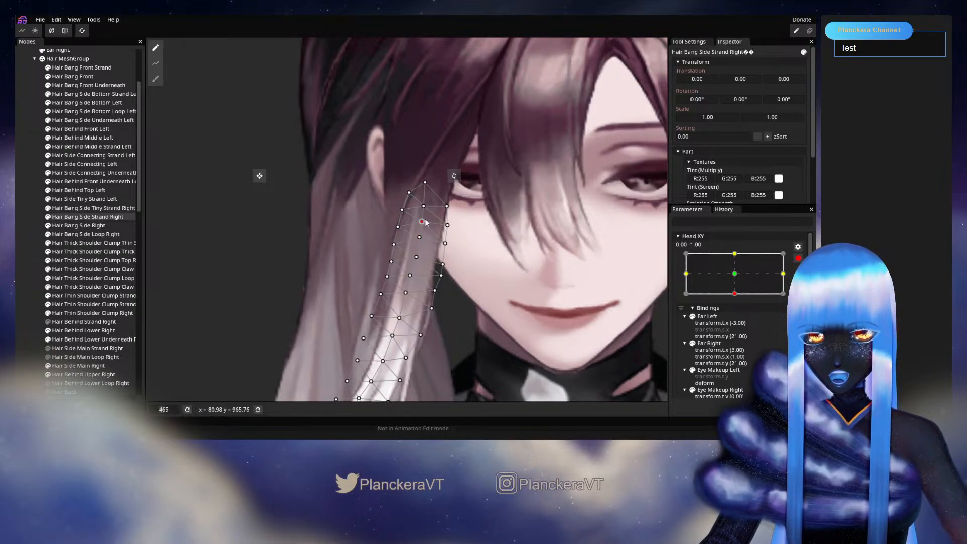
click(402, 209)
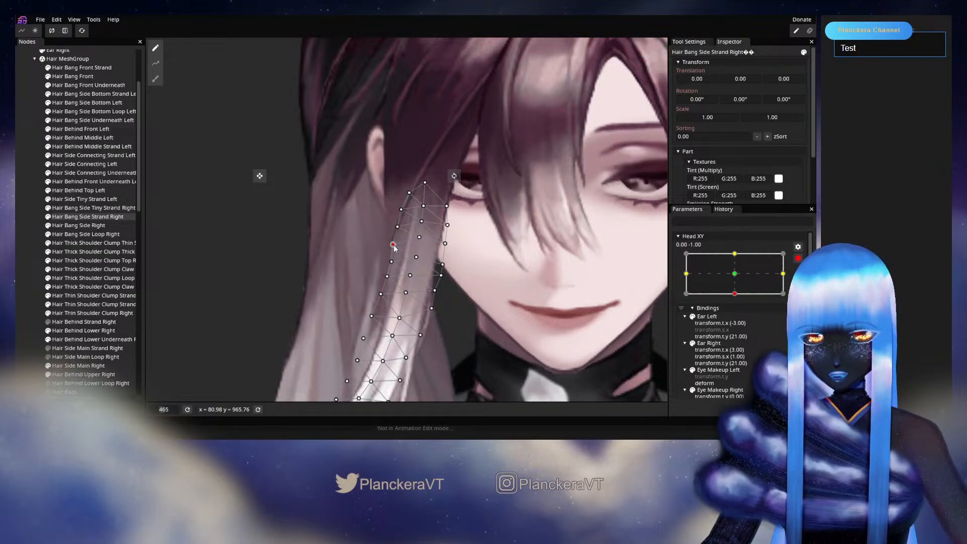
click(30, 270)
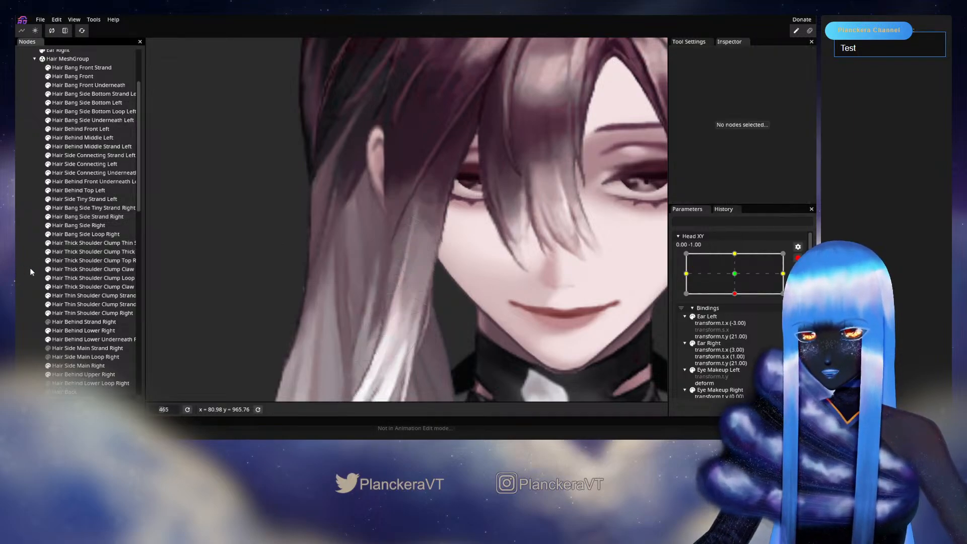
Disarm Head XY and preview the head motion around the downward position with the full hair in view.
scroll(415, 322, down, 1)
scroll(435, 322, down, 6)
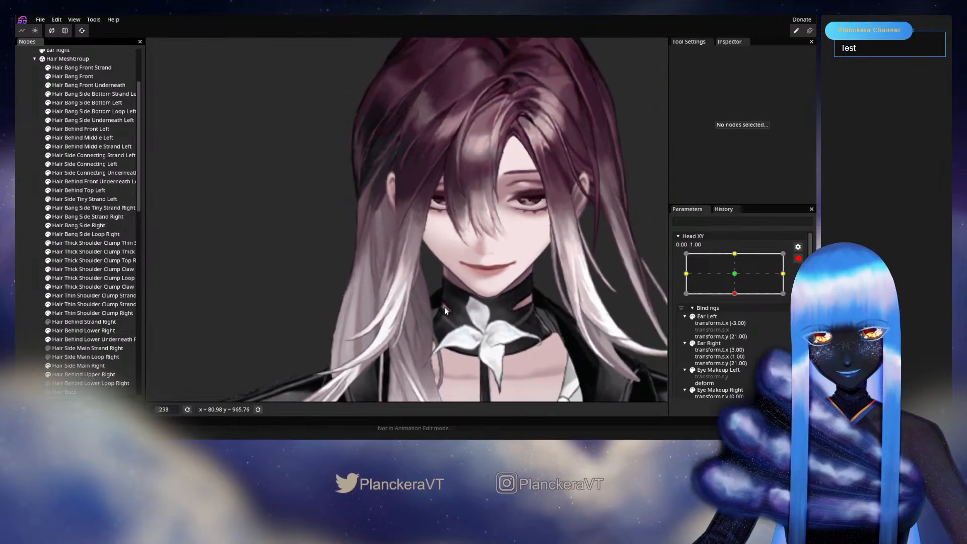
scroll(444, 307, down, 1)
click(798, 258)
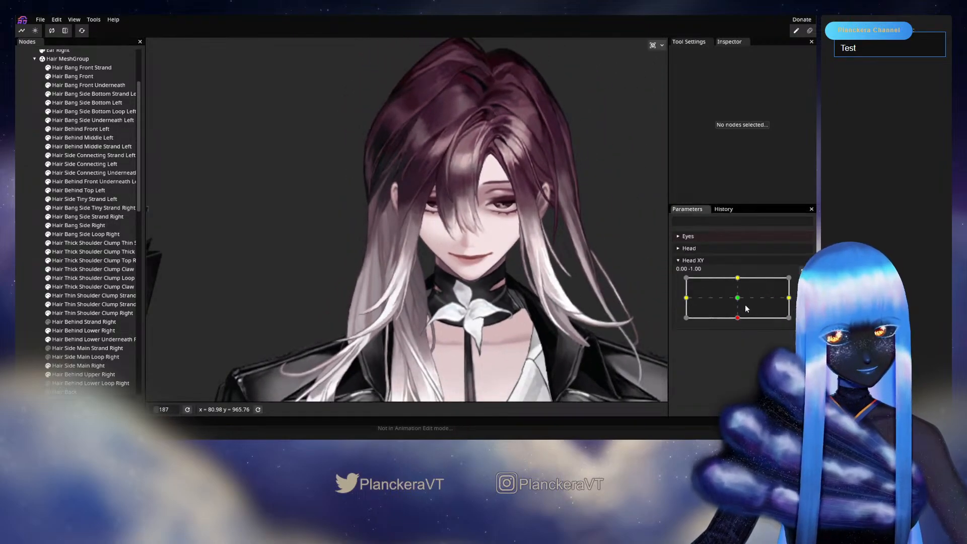
mouse_move(739, 319)
mouse_down()
mouse_move(737, 300)
mouse_move(737, 317)
mouse_up()
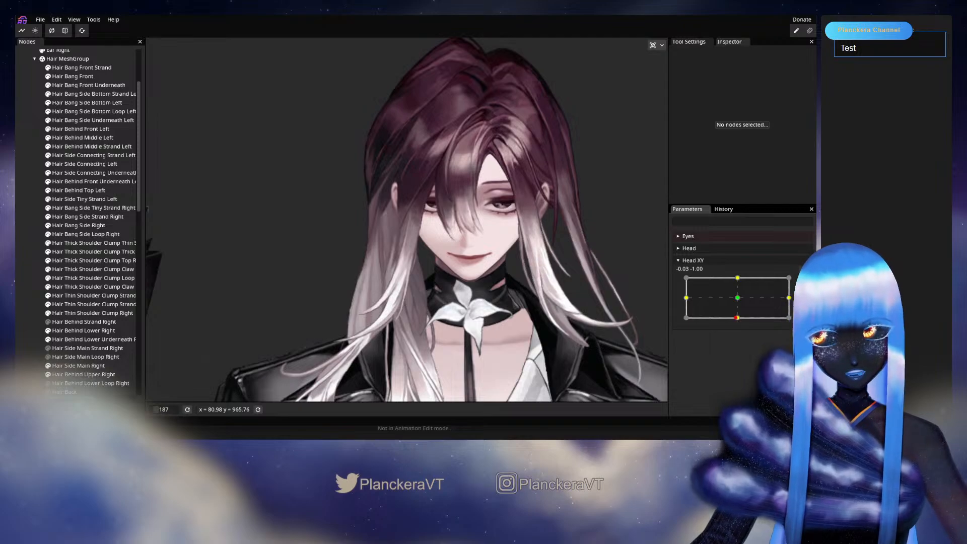
Rearm Head XY at 0.00, -1.00 and fine-tune Hair Bang Side Strand Right's mid-length centre and face-side edge vertices.
scroll(736, 318, down, 1)
scroll(305, 327, up, 5)
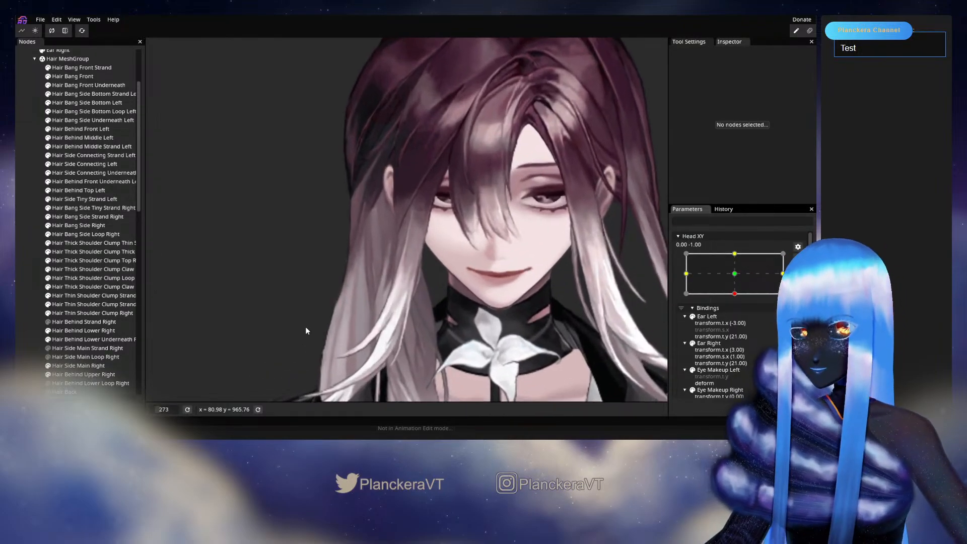
click(67, 218)
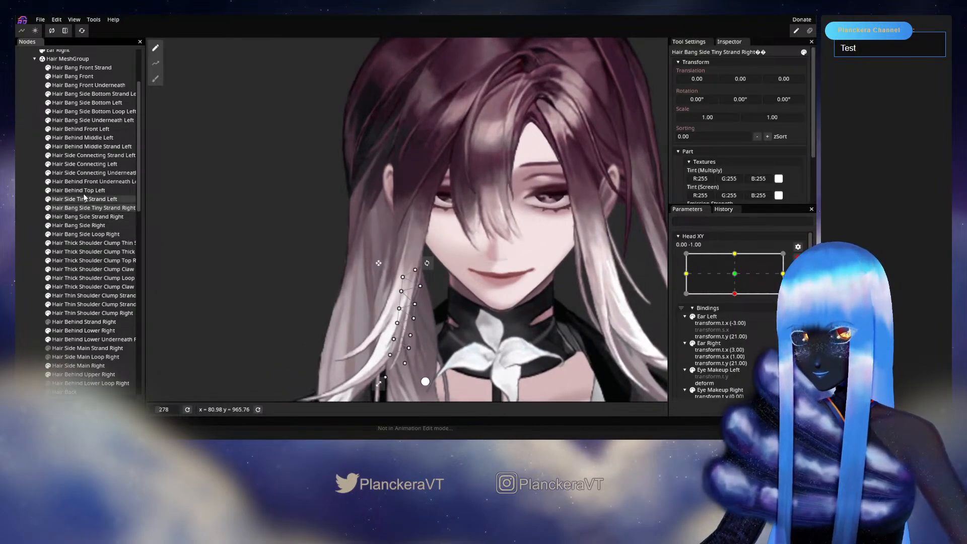
click(80, 191)
click(81, 199)
click(83, 217)
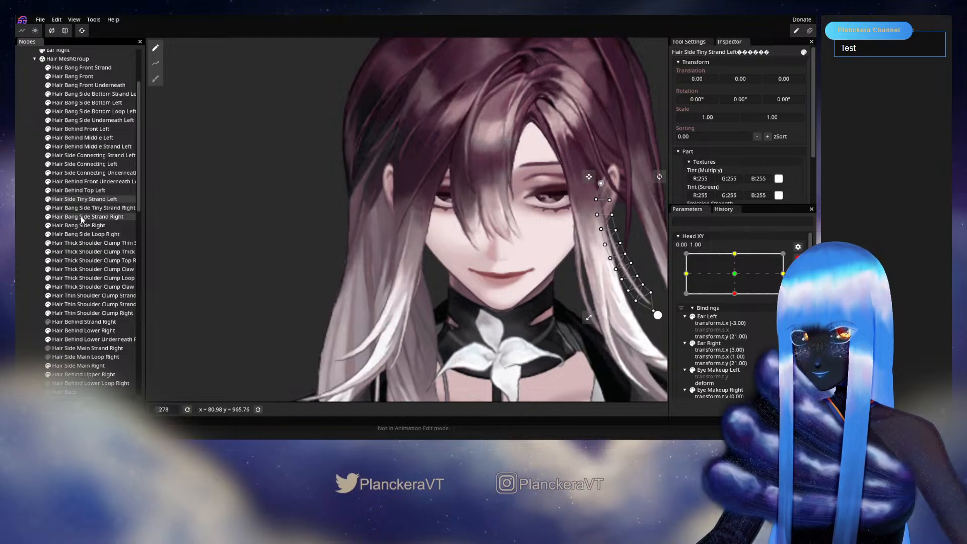
scroll(372, 333, up, 2)
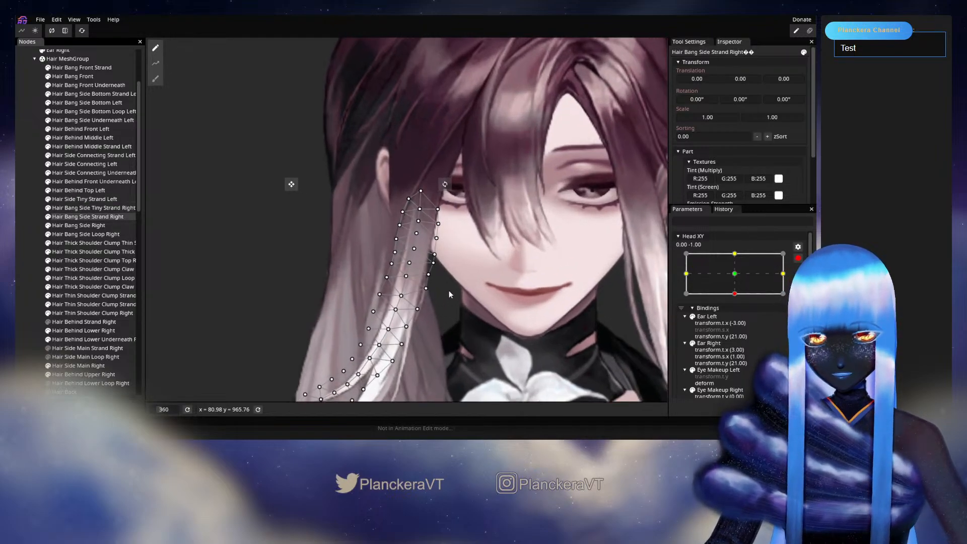
scroll(446, 301, up, 2)
scroll(422, 238, up, 1)
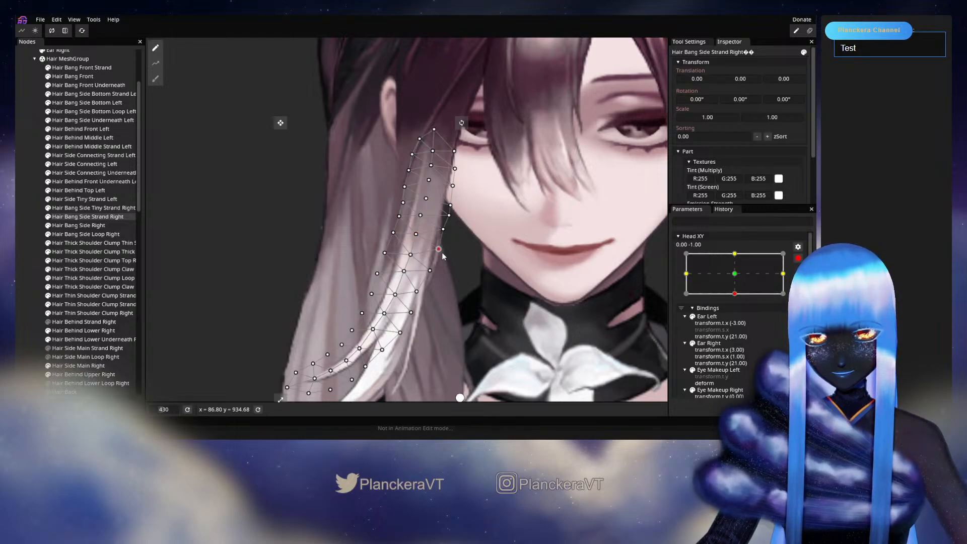
click(410, 255)
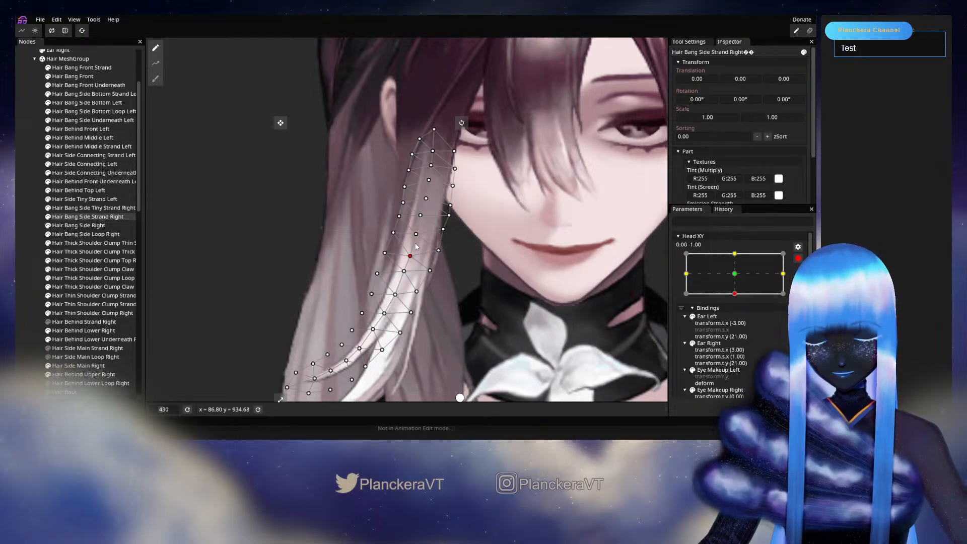
key(Escape)
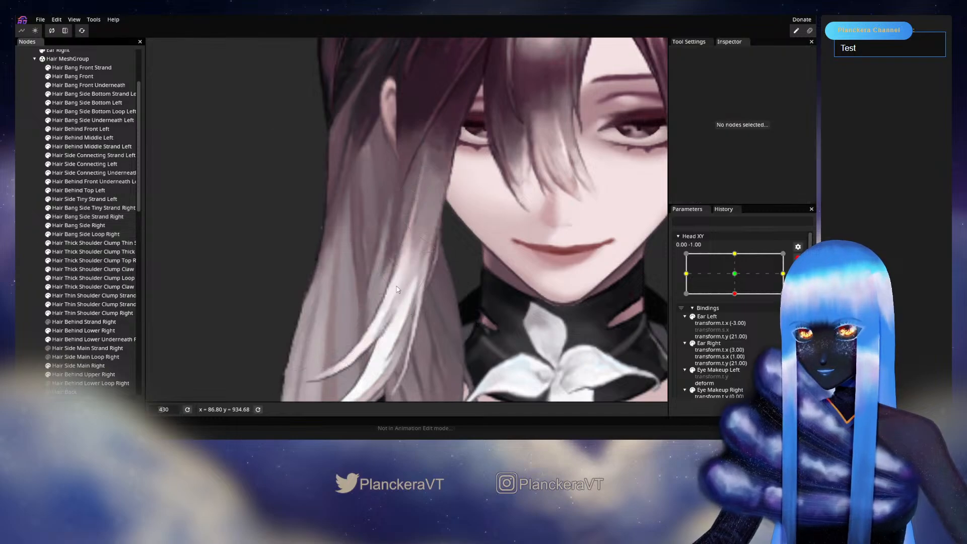
Disarm Head XY and preview the strand's mid-length deformation while moving the head around the downward position.
scroll(443, 291, down, 4)
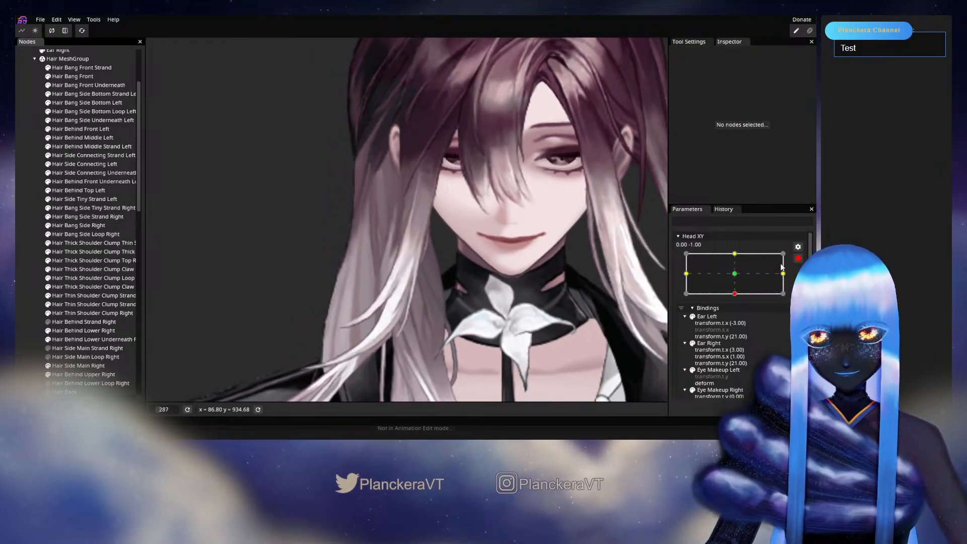
click(796, 259)
mouse_move(737, 318)
mouse_down()
mouse_move(739, 296)
mouse_move(741, 323)
mouse_up()
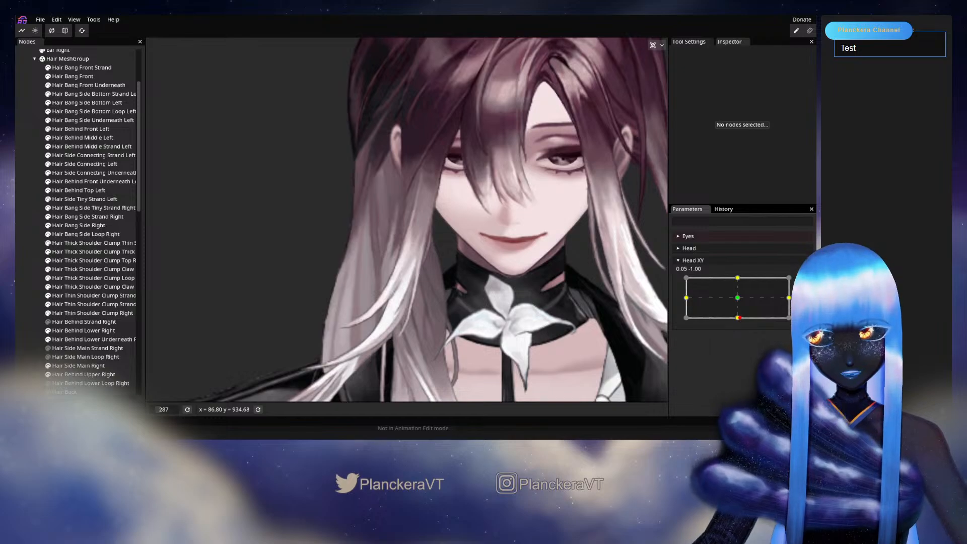
Rearm Head XY at 0.00, -1.00 and adjust Hair Bang Side Strand Right's mid-length centre vertices.
click(803, 282)
scroll(442, 277, up, 2)
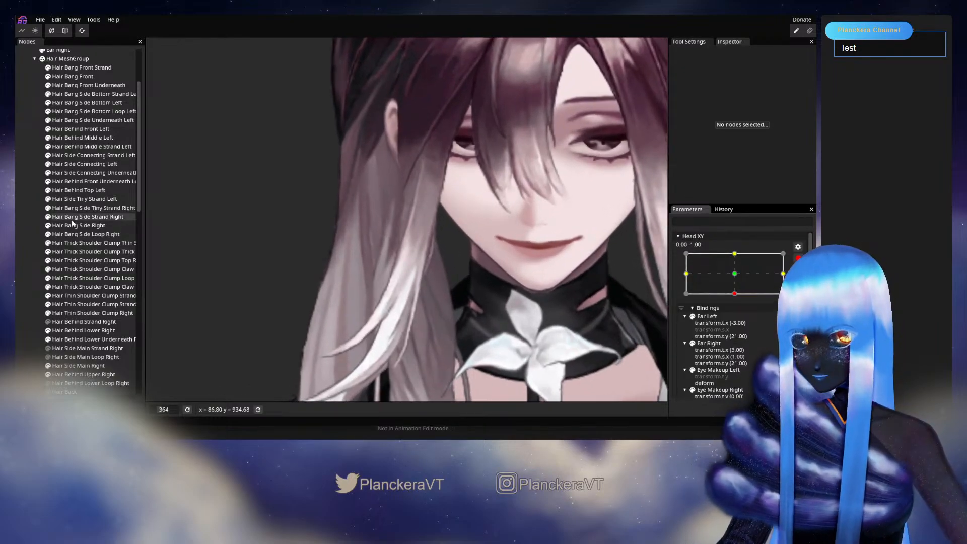
click(86, 216)
scroll(483, 274, up, 2)
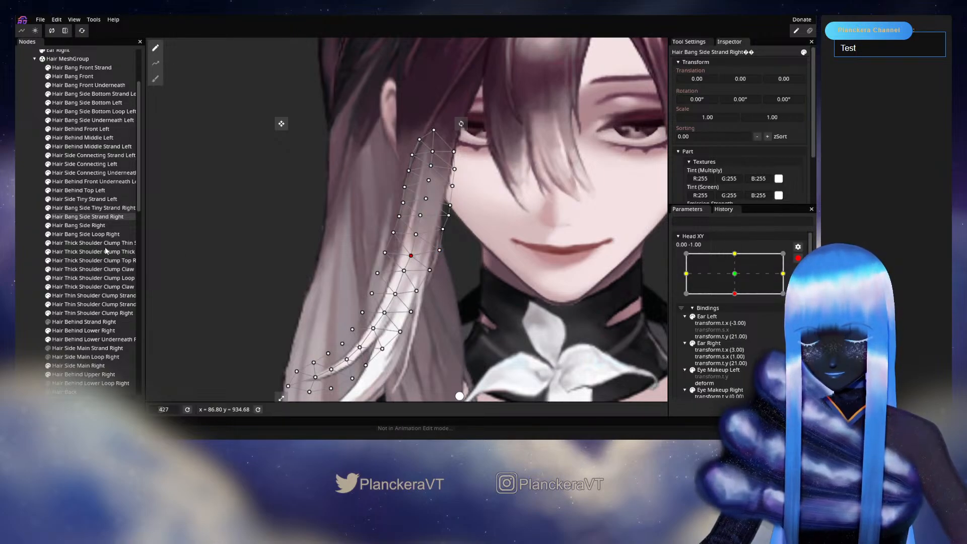
click(458, 313)
Disarm Head XY and preview the adjusted bang side strand while moving the head around the downward position.
scroll(474, 307, down, 5)
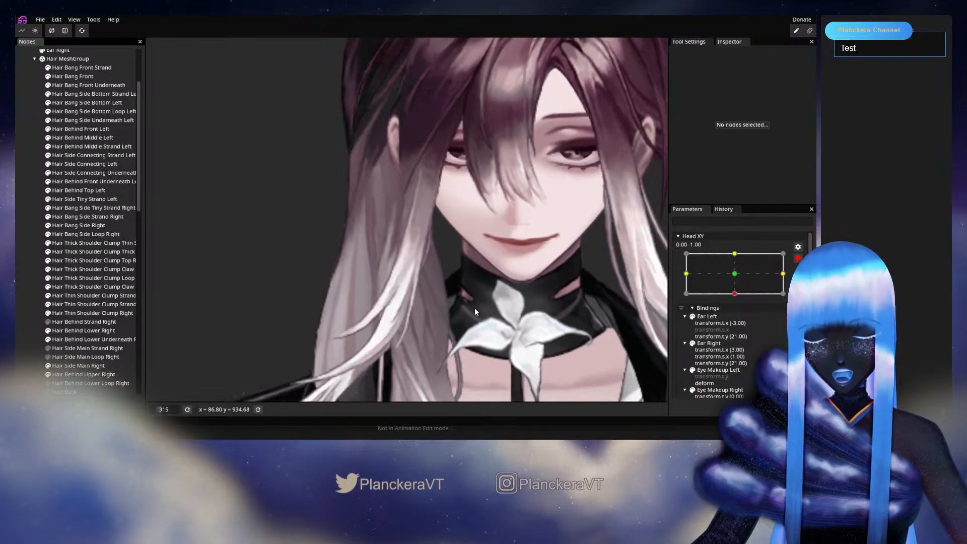
drag(477, 311, 496, 315)
click(798, 258)
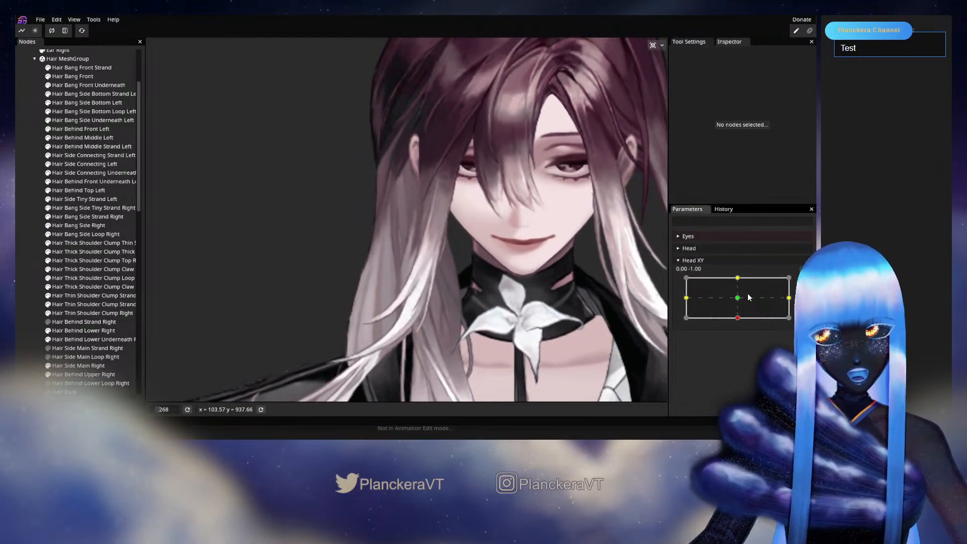
mouse_move(738, 320)
mouse_down()
mouse_move(738, 299)
mouse_move(741, 321)
mouse_up()
Rearm Head XY at 0.00, -1.00 and nudge Hair Bang Side Strand Right's mid-length centre, face-side and outer-edge vertices.
click(798, 282)
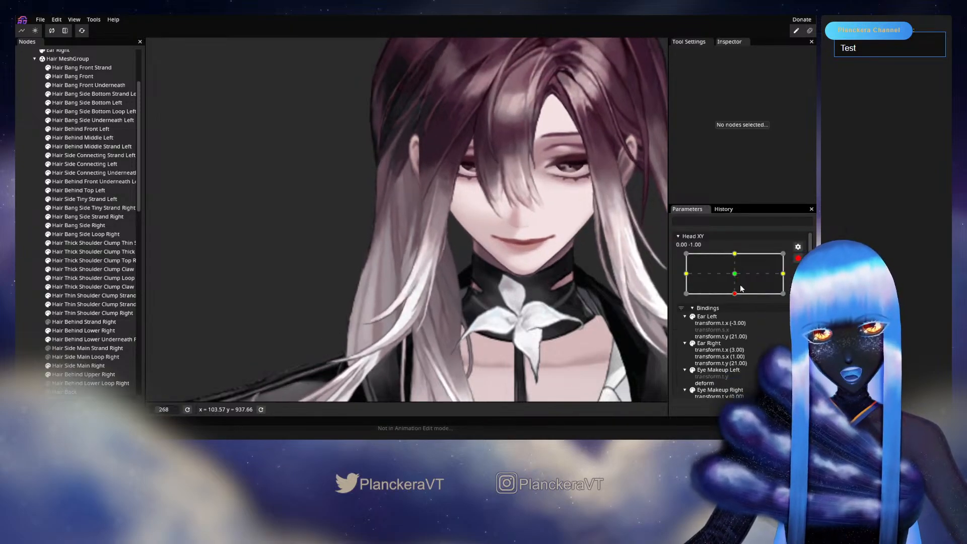
scroll(432, 285, up, 5)
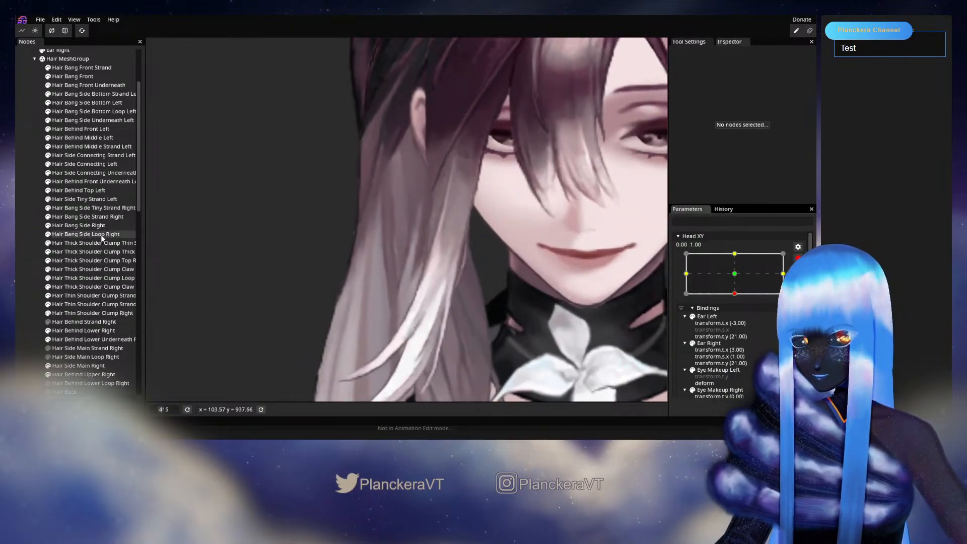
click(88, 217)
scroll(468, 261, up, 1)
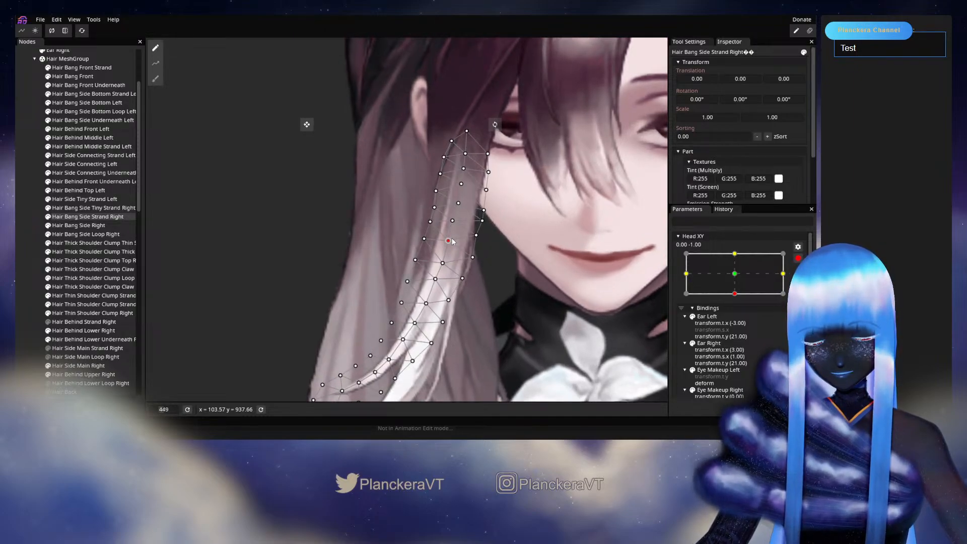
click(472, 256)
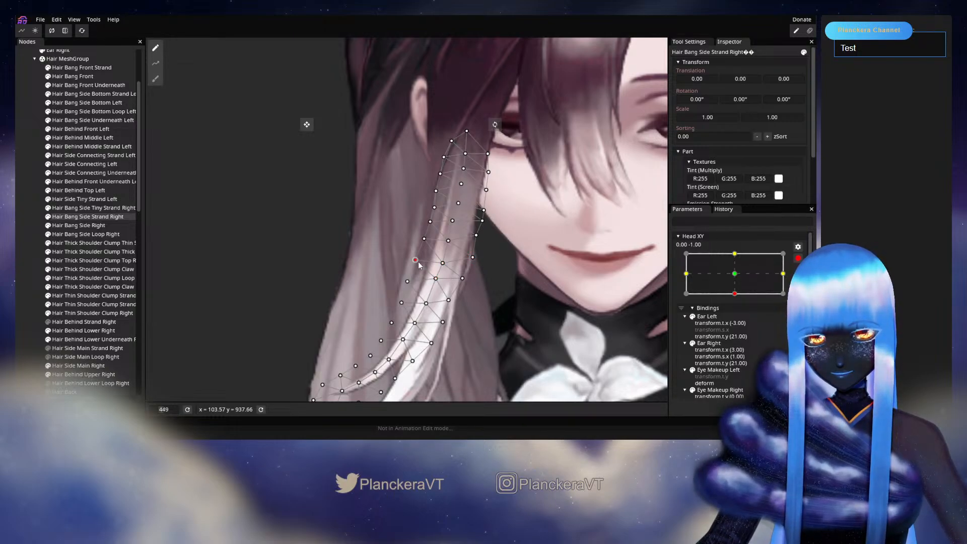
click(20, 229)
Disarm Head XY and preview the hair motion between the neutral and downward head positions.
scroll(488, 255, down, 2)
scroll(486, 271, down, 4)
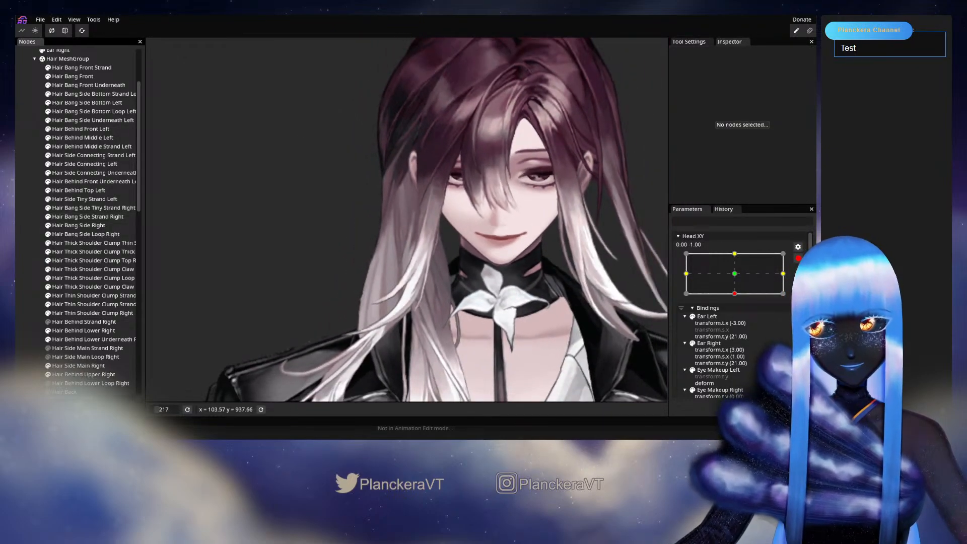
click(797, 258)
mouse_move(737, 319)
mouse_down()
mouse_move(738, 300)
mouse_move(739, 324)
mouse_up()
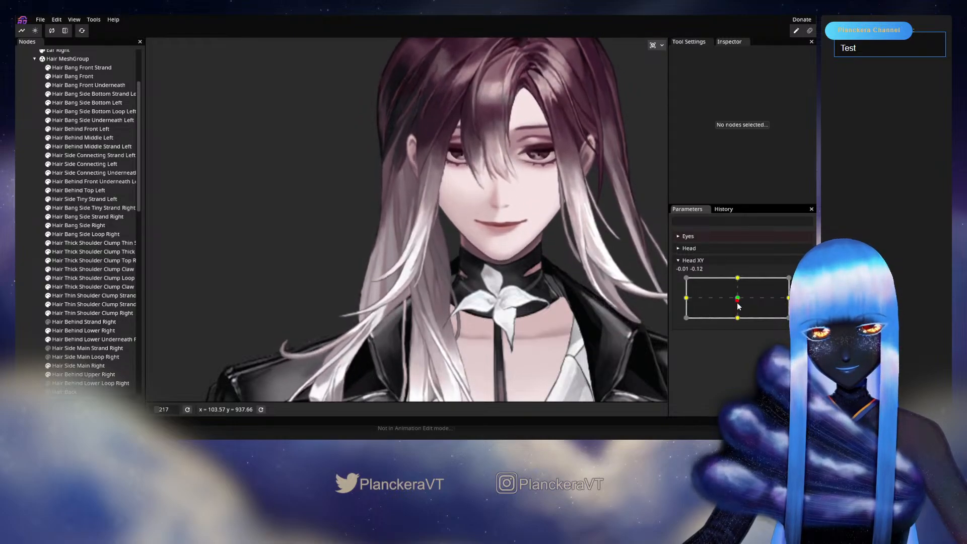
Rearm Head XY at 0.00, -1.00 and fine-tune Hair Bang Side Strand Right's upper outer-edge vertices.
scroll(397, 279, up, 5)
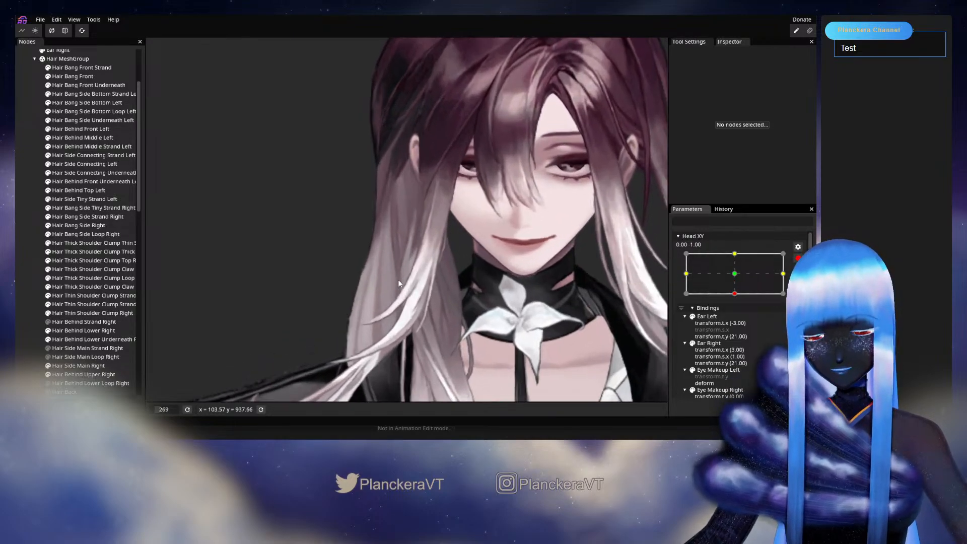
scroll(397, 279, up, 3)
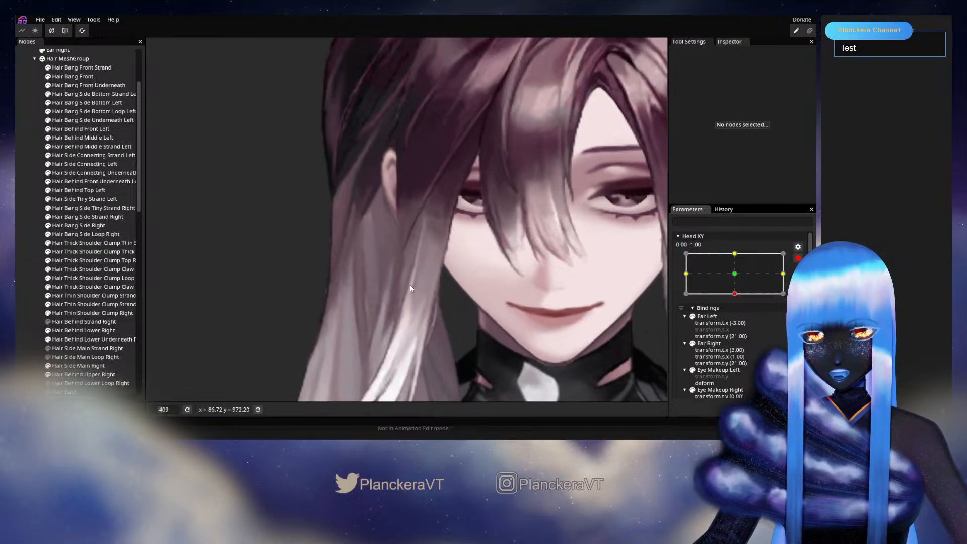
click(80, 217)
scroll(359, 306, up, 3)
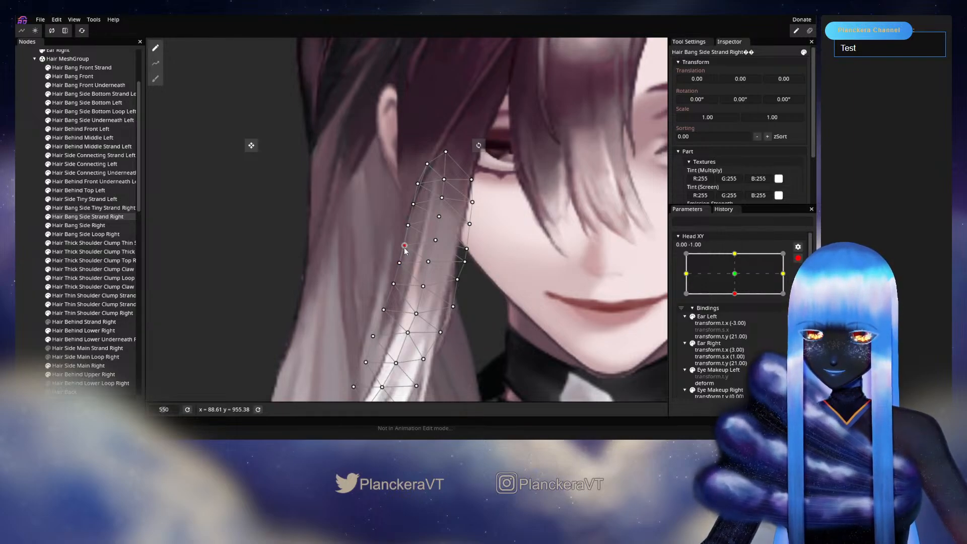
click(274, 279)
Disarm Head XY and preview the strand's outer edge around the downward position with the whole head in view.
scroll(273, 280, down, 4)
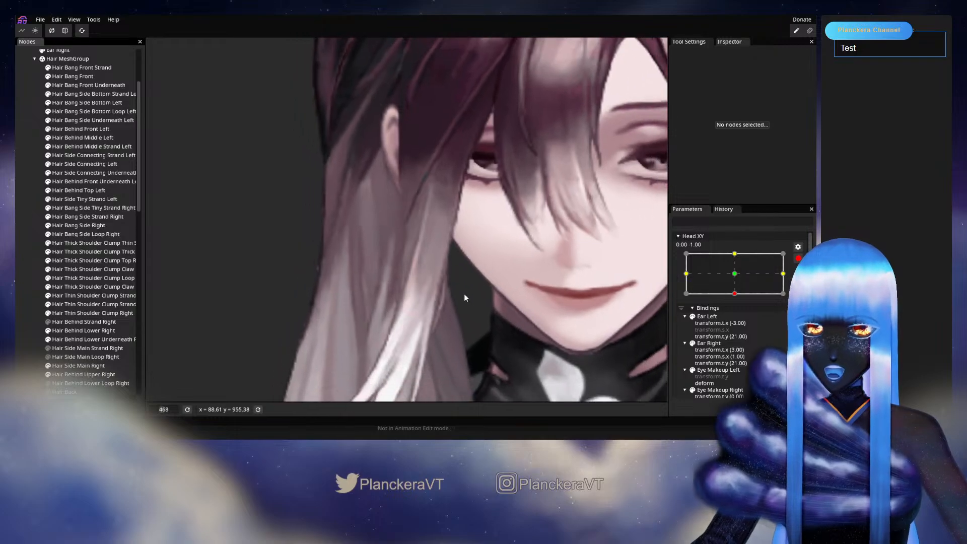
scroll(455, 305, down, 4)
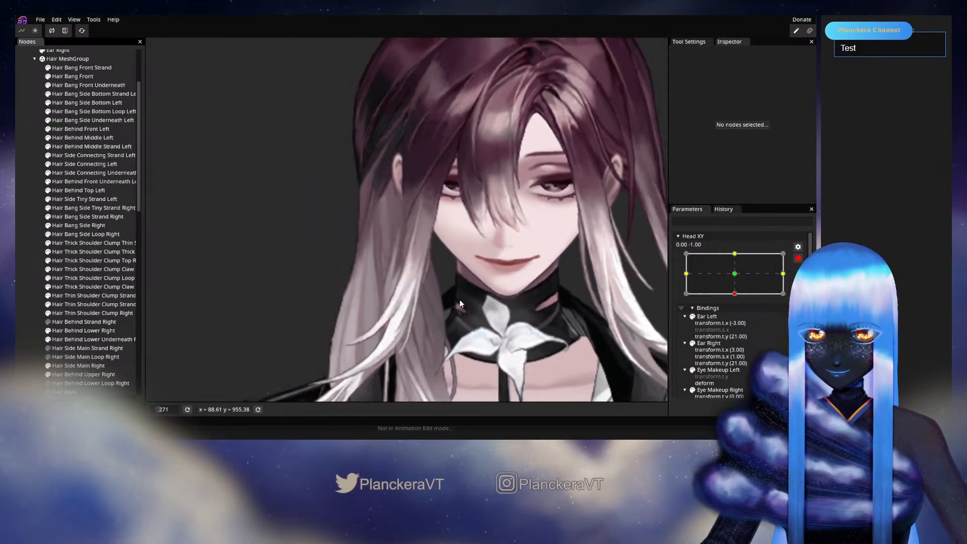
scroll(464, 303, down, 1)
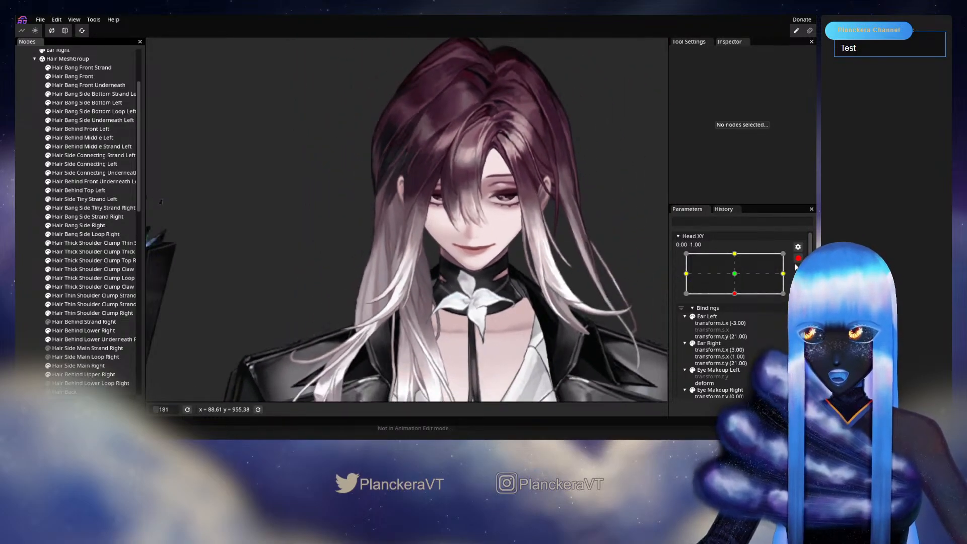
click(797, 258)
mouse_move(738, 321)
mouse_down()
mouse_move(737, 299)
mouse_move(741, 322)
mouse_up()
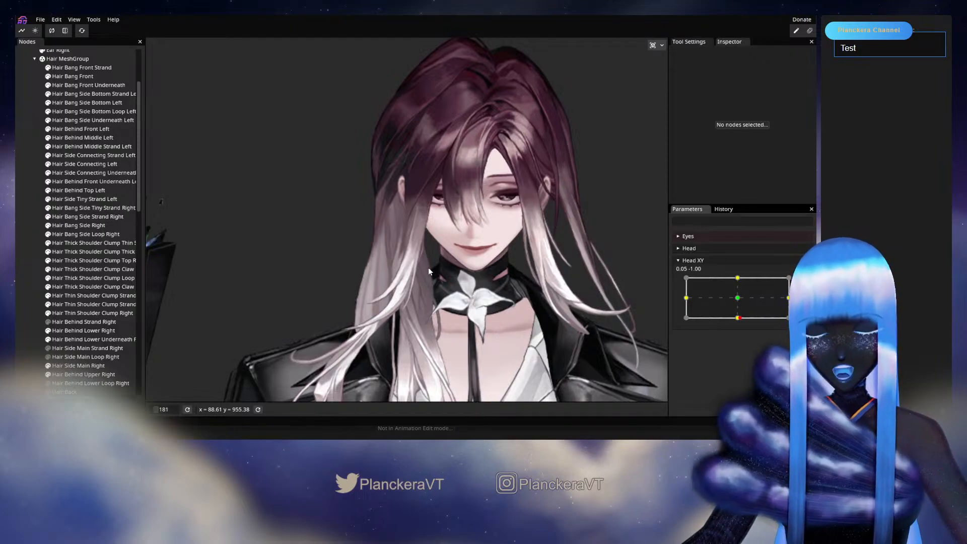
Rearm Head XY at 0.00, -1.00 and fine-tune Hair Bang Side Strand Right's centre vertices in its upper half.
scroll(429, 267, up, 5)
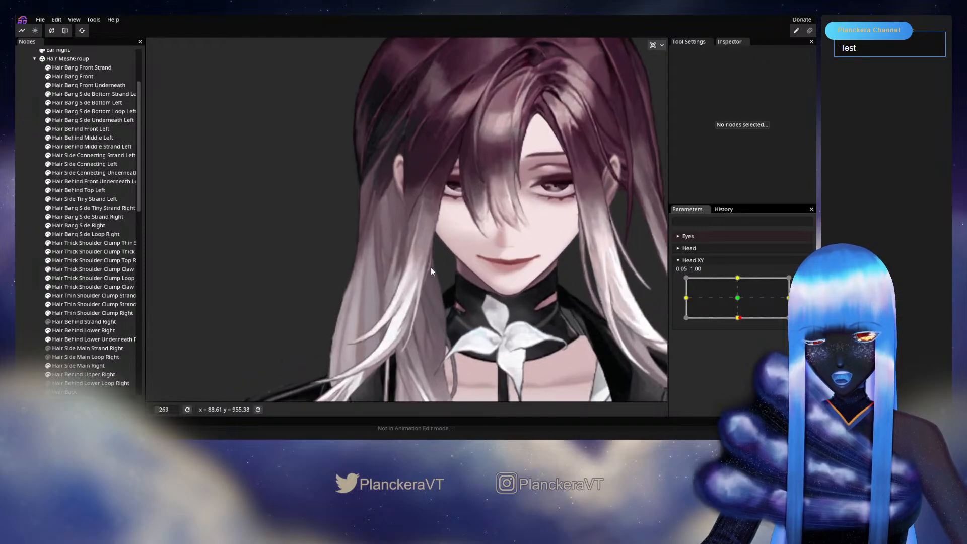
scroll(430, 267, up, 5)
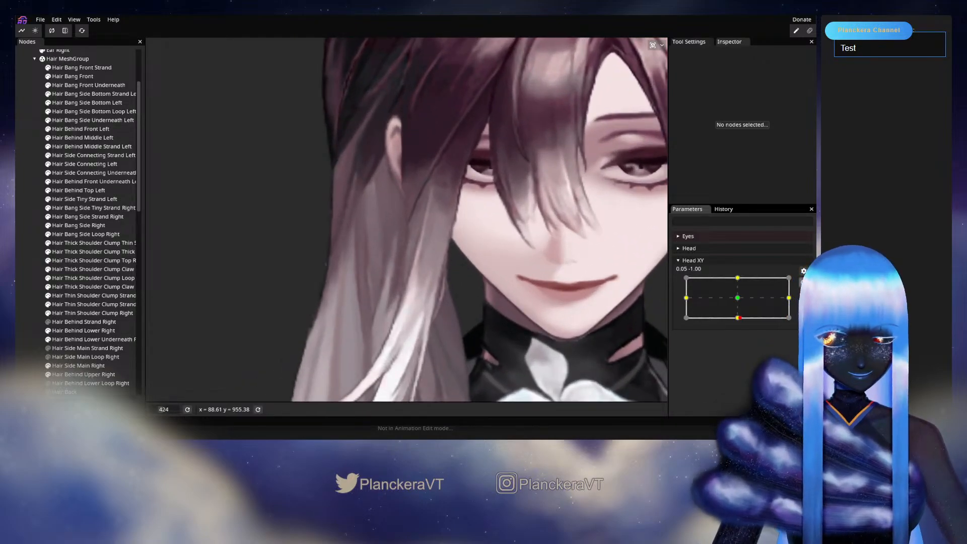
click(803, 281)
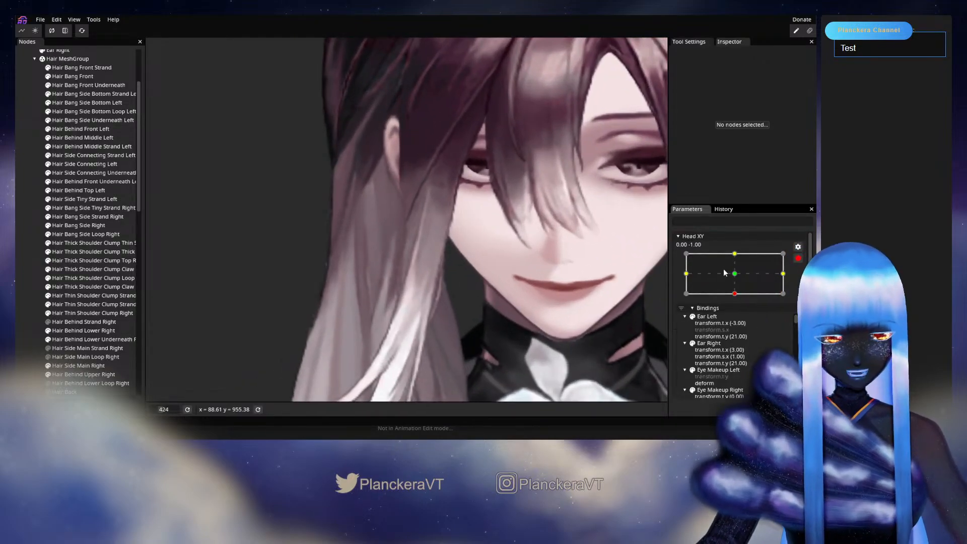
click(62, 217)
scroll(369, 294, up, 1)
scroll(370, 289, up, 2)
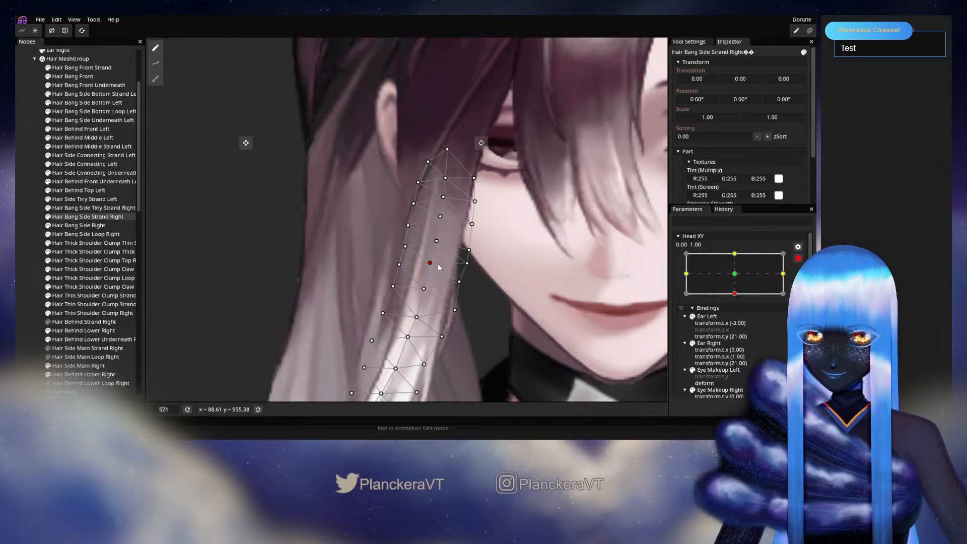
click(37, 246)
Disarm Head XY and preview the finished bang side strand while moving the head around the downward position.
scroll(462, 297, down, 5)
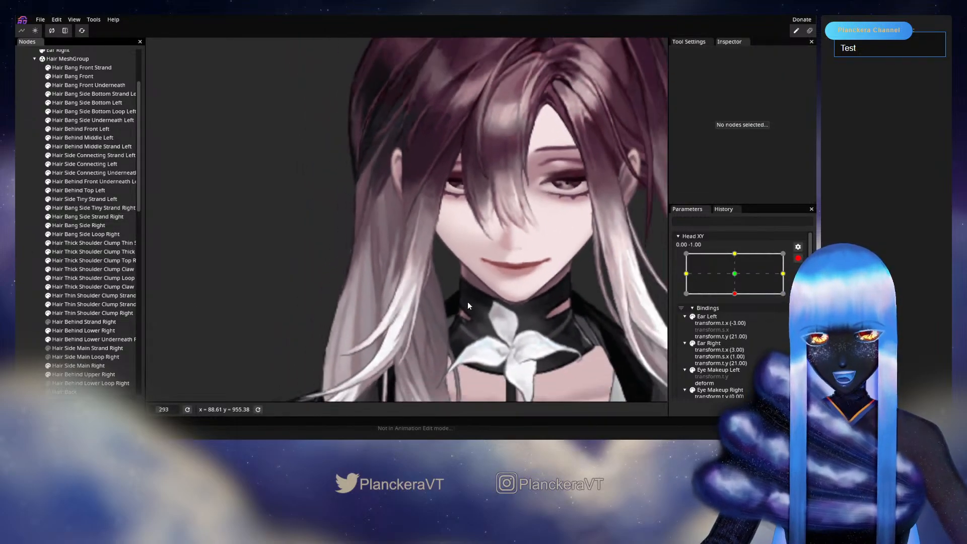
scroll(464, 305, down, 2)
click(797, 258)
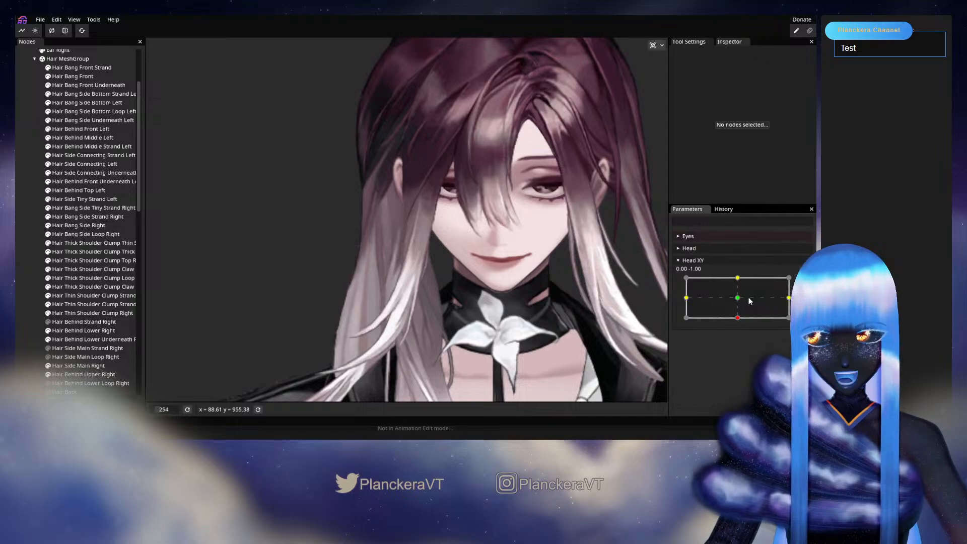
mouse_move(738, 321)
mouse_down()
mouse_move(737, 310)
mouse_move(733, 321)
mouse_up()
scroll(407, 303, down, 5)
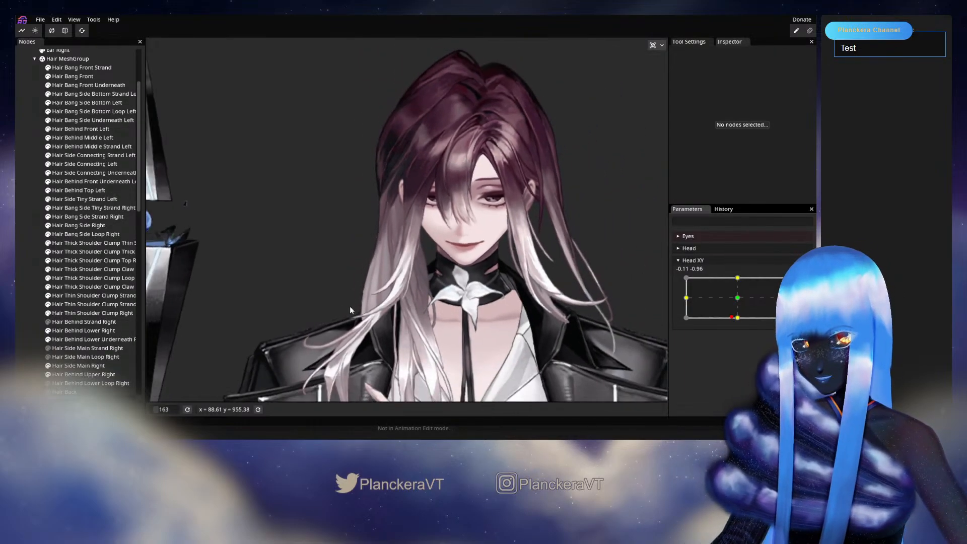
scroll(60, 282, up, 2)
Preview the head moving from neutral to downward and examine Hair Behind Strand Right with its mesh selected.
scroll(85, 268, down, 5)
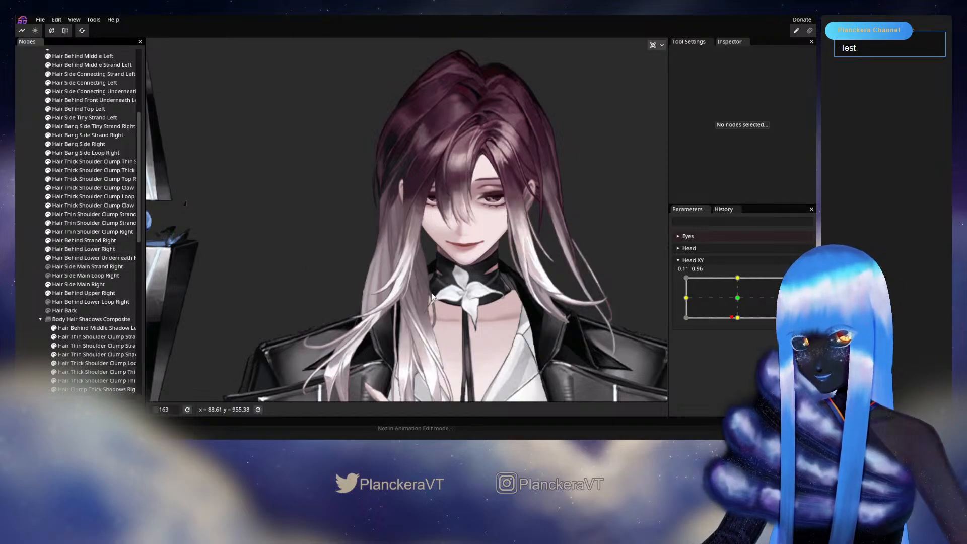
click(736, 298)
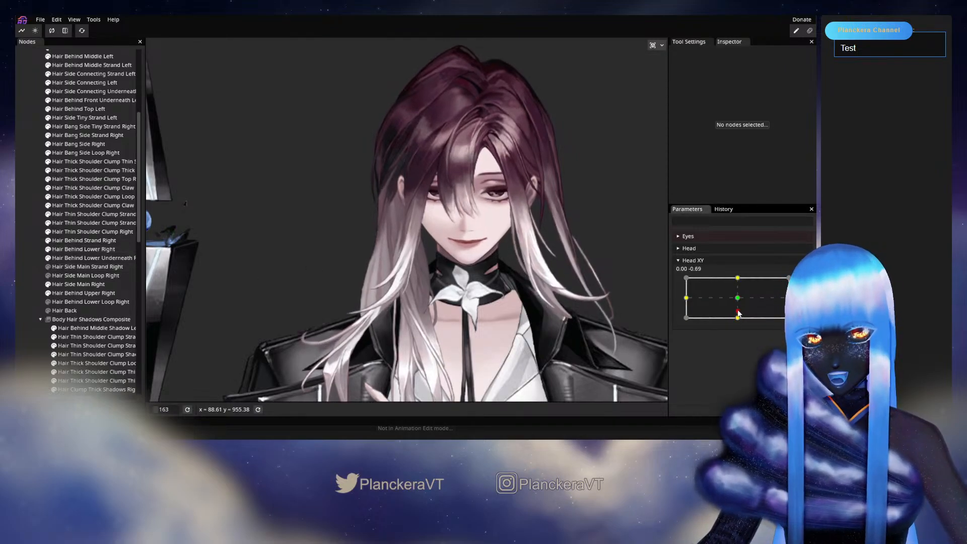
drag(737, 297, 738, 318)
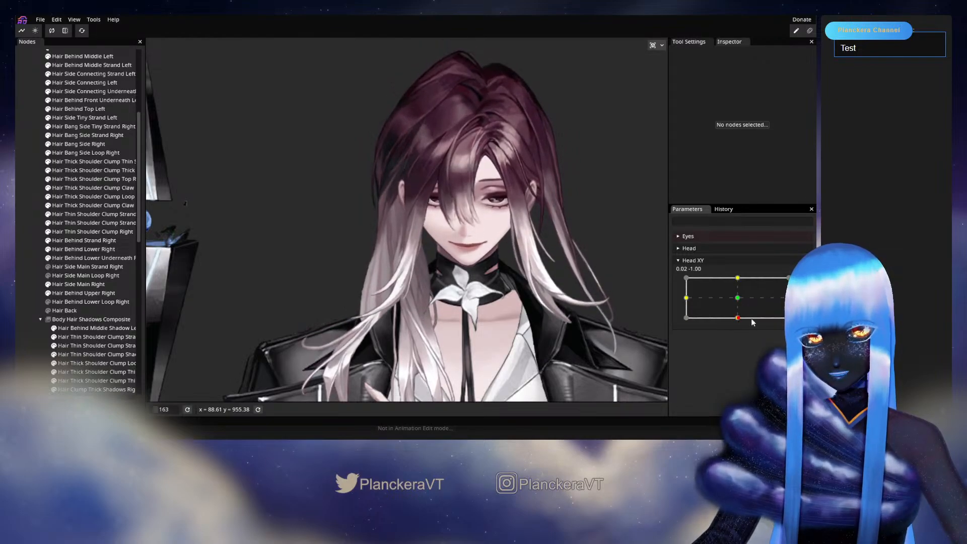
click(80, 250)
click(77, 240)
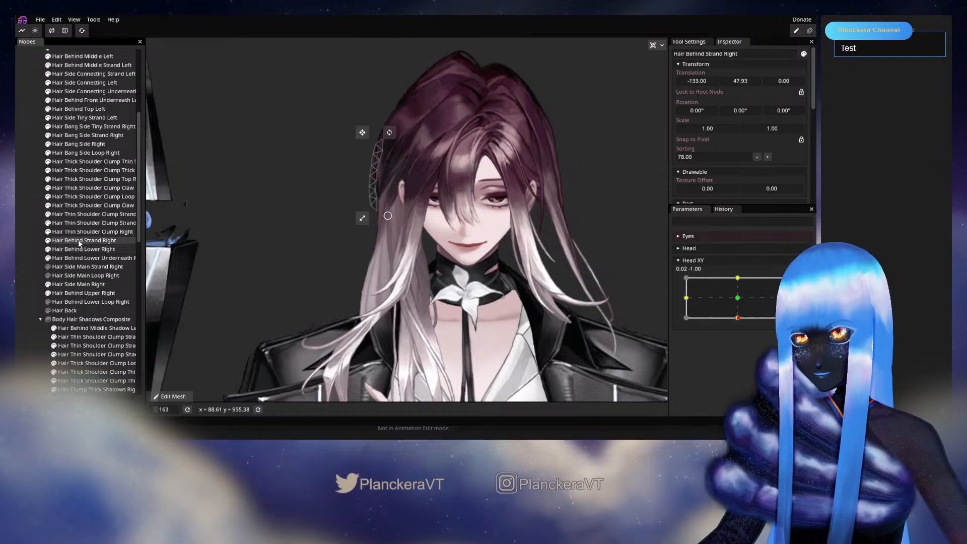
mouse_move(738, 319)
mouse_down()
mouse_move(739, 301)
mouse_move(737, 319)
mouse_up()
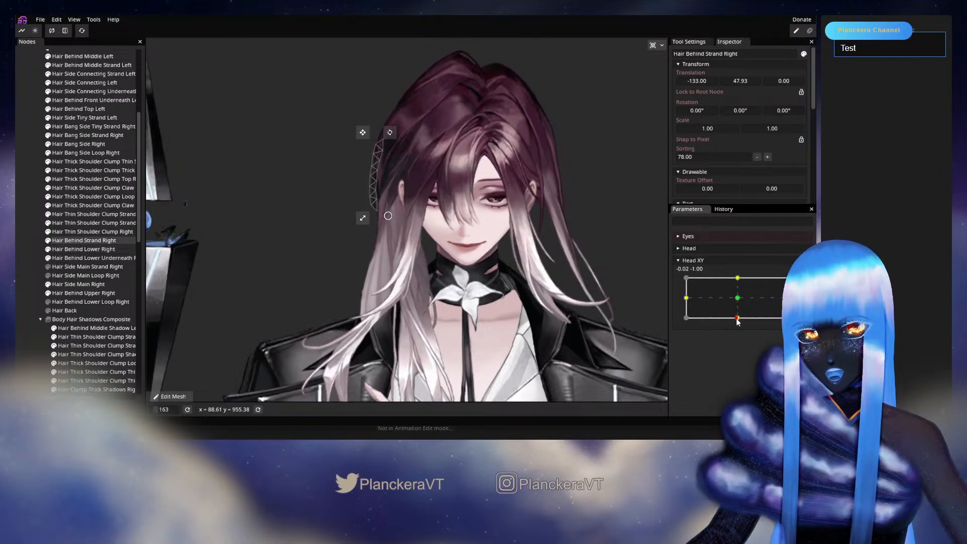
Arm Head XY at 0.00, -1.00 and pull Hair Behind Strand Right's lower end upward with a size 96 Circle Brush.
click(797, 282)
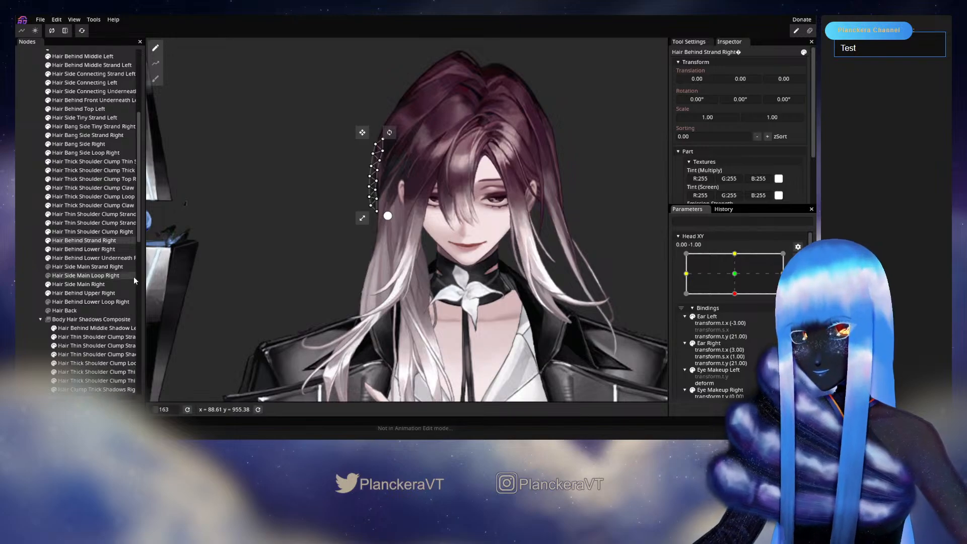
click(156, 78)
drag(560, 46, 578, 45)
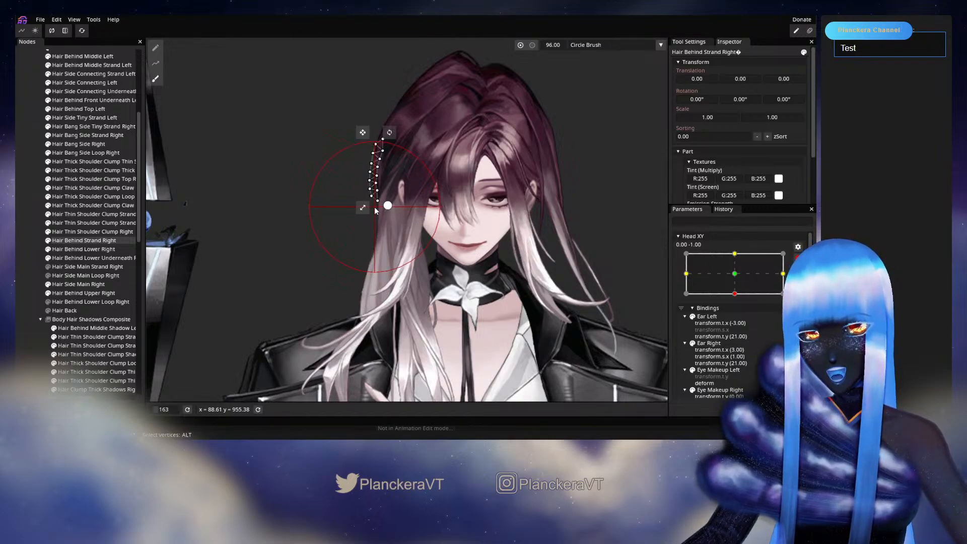
click(35, 267)
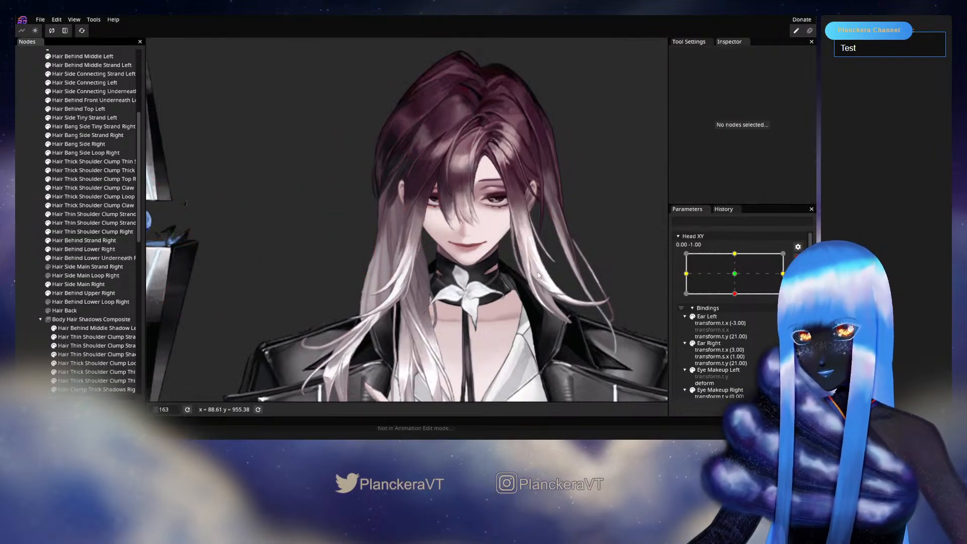
Disarm Head XY, preview Hair Behind Strand Right's motion around the downward position, and select Hair Side Main Strand Right.
click(796, 258)
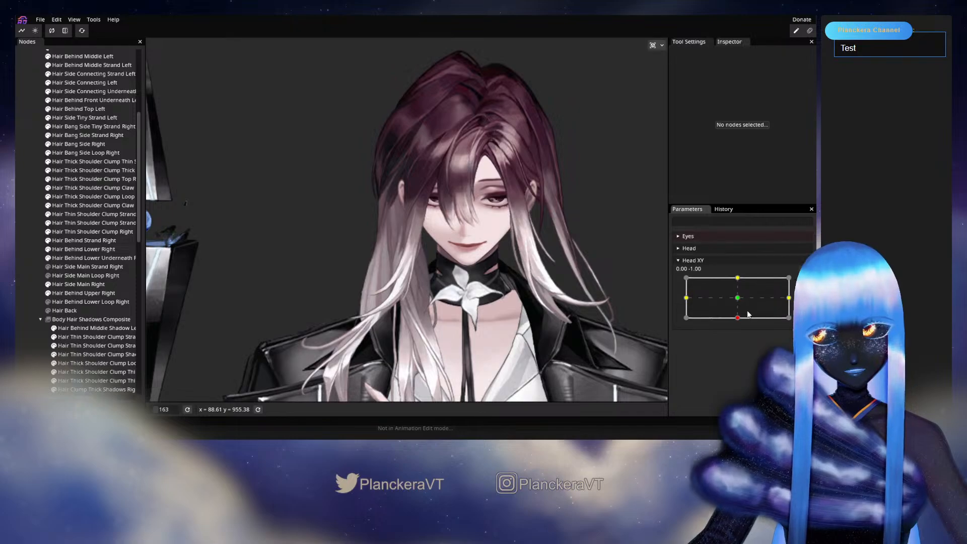
mouse_move(739, 322)
mouse_down()
mouse_move(739, 298)
mouse_move(739, 325)
mouse_move(742, 300)
mouse_move(736, 318)
mouse_up()
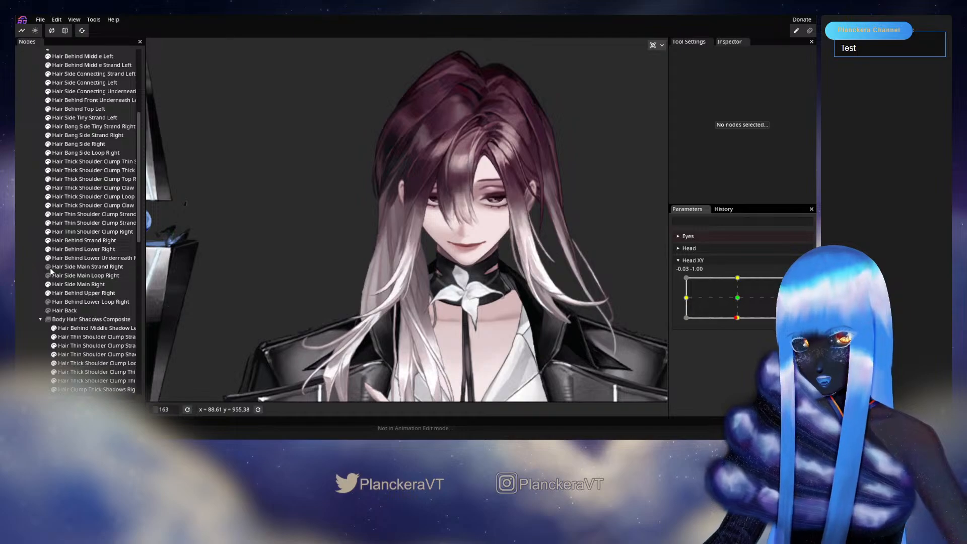
click(69, 270)
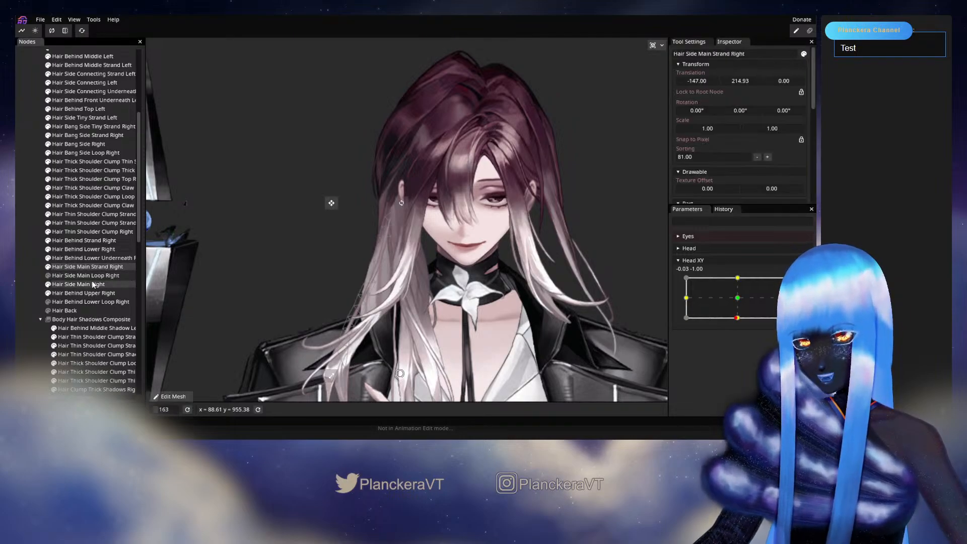
Deselect the strand and preview the hair while moving Head XY slightly around the downward position.
click(22, 282)
drag(387, 313, 405, 270)
mouse_move(736, 318)
mouse_down()
mouse_move(740, 299)
mouse_move(736, 322)
mouse_up()
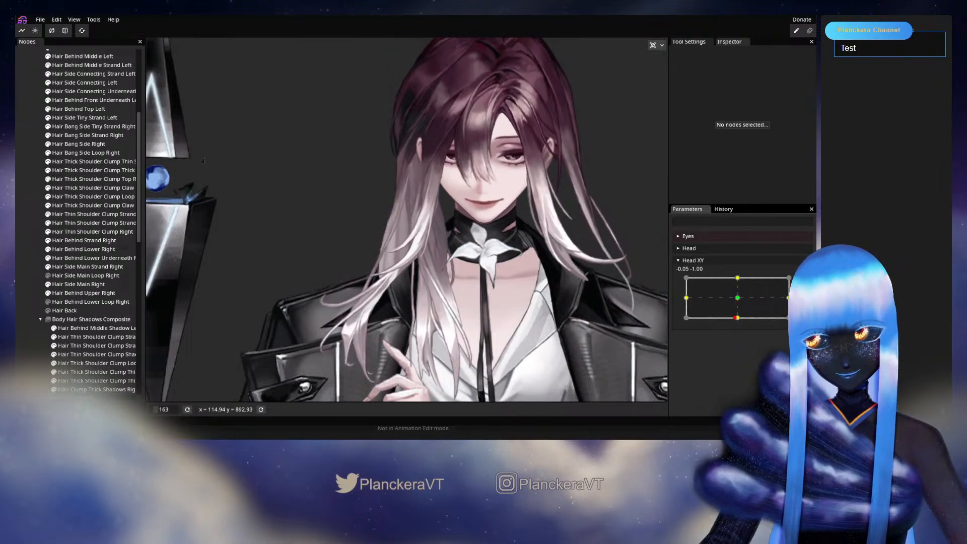
click(804, 282)
click(797, 257)
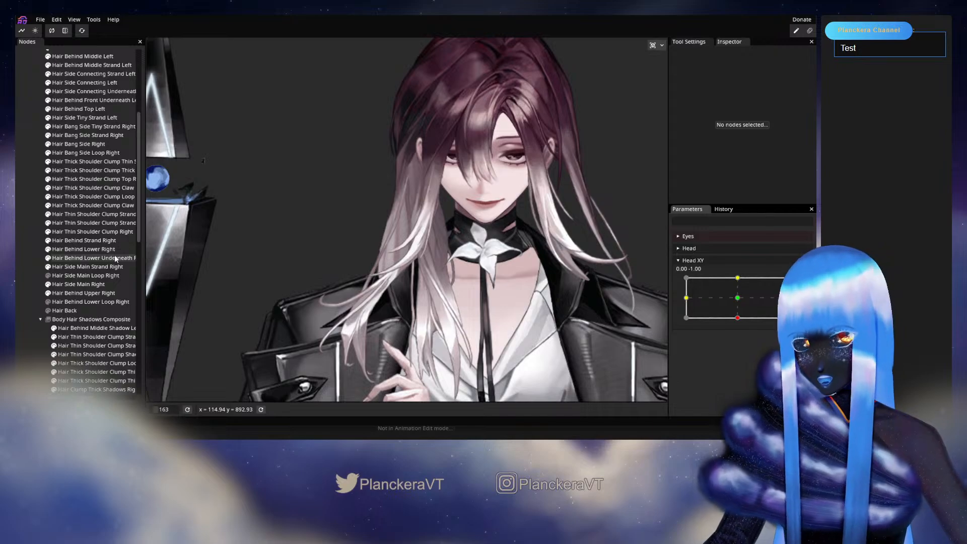
Arm Head XY at 0.00, -1.00 and pull Hair Side Main Strand Right's upper part upward with a size 138 Circle Brush.
click(77, 267)
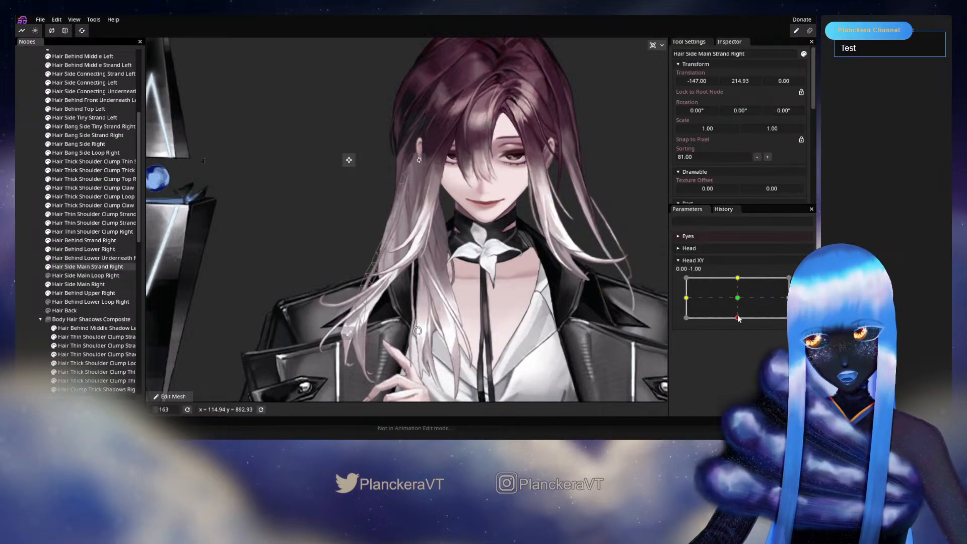
drag(737, 317, 741, 327)
click(803, 283)
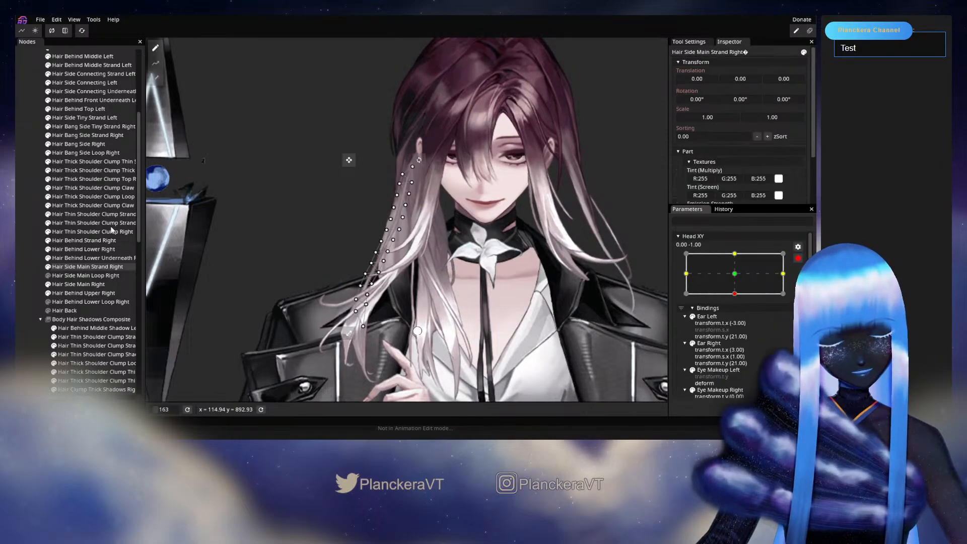
click(159, 81)
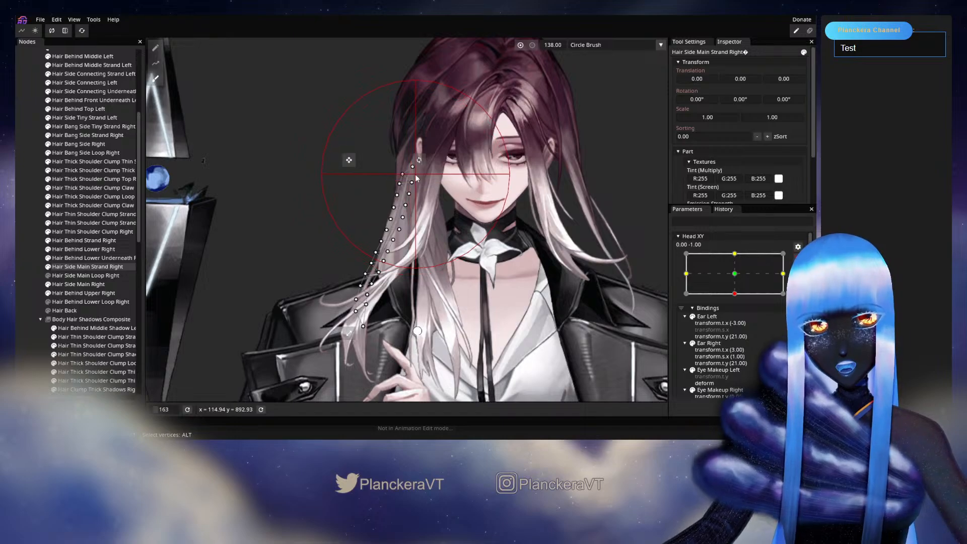
click(734, 273)
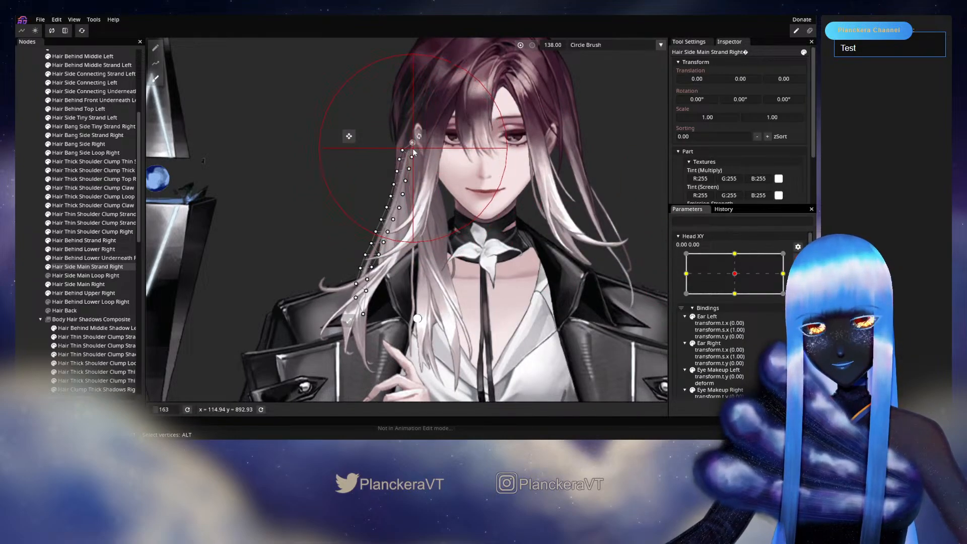
click(734, 293)
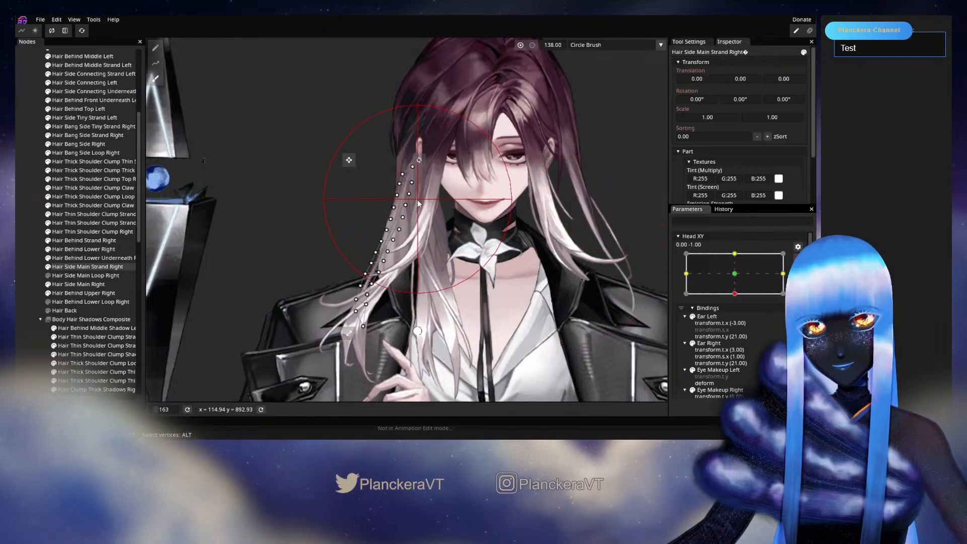
drag(428, 215, 425, 196)
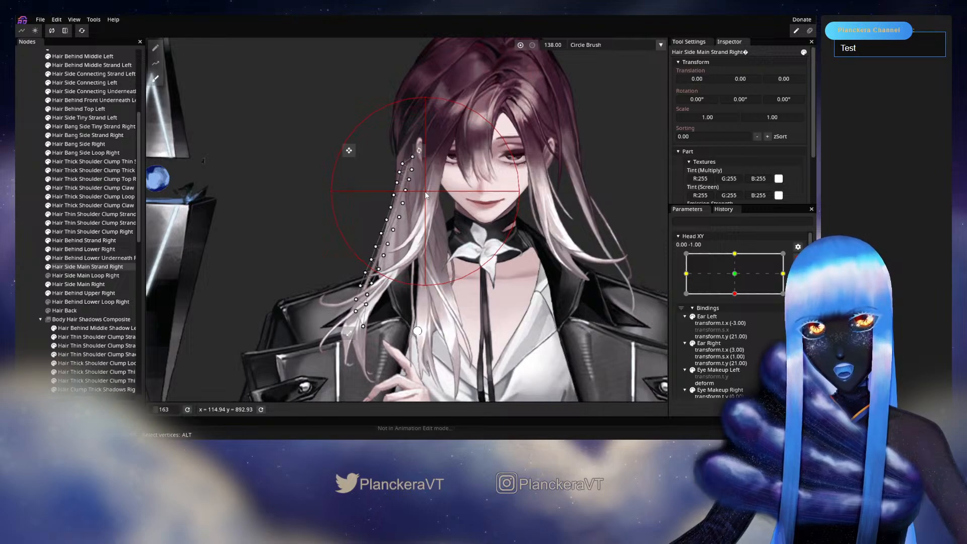
Deselect the strand, disarm Head XY and preview the reshaped side strand around the downward position.
click(43, 268)
click(797, 258)
mouse_move(737, 318)
mouse_down()
mouse_move(739, 301)
mouse_move(741, 323)
mouse_up()
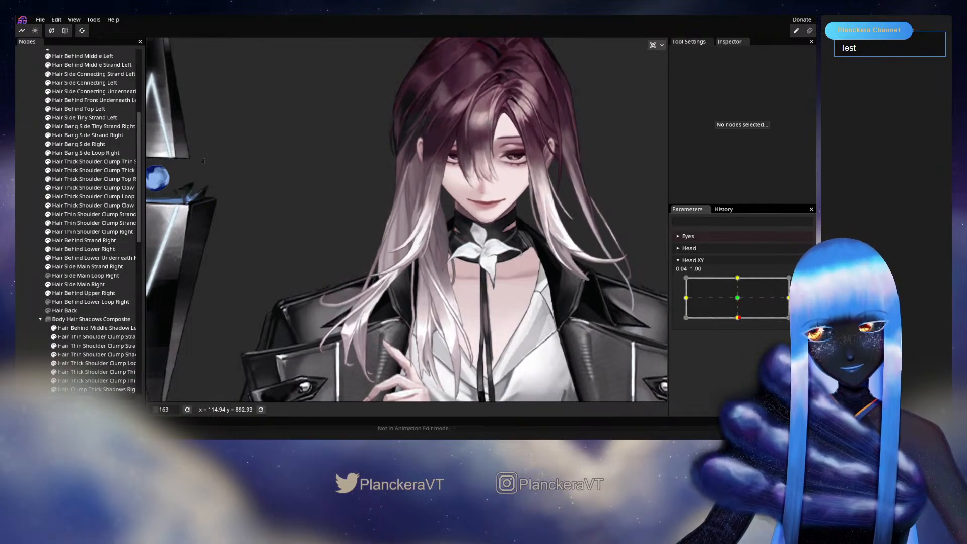
Arm Head XY at 0.00, -1.00 and select a mesh vertex on the inner edge of Hair Side Main Strand Right, around mid-length.
click(803, 282)
scroll(372, 277, up, 4)
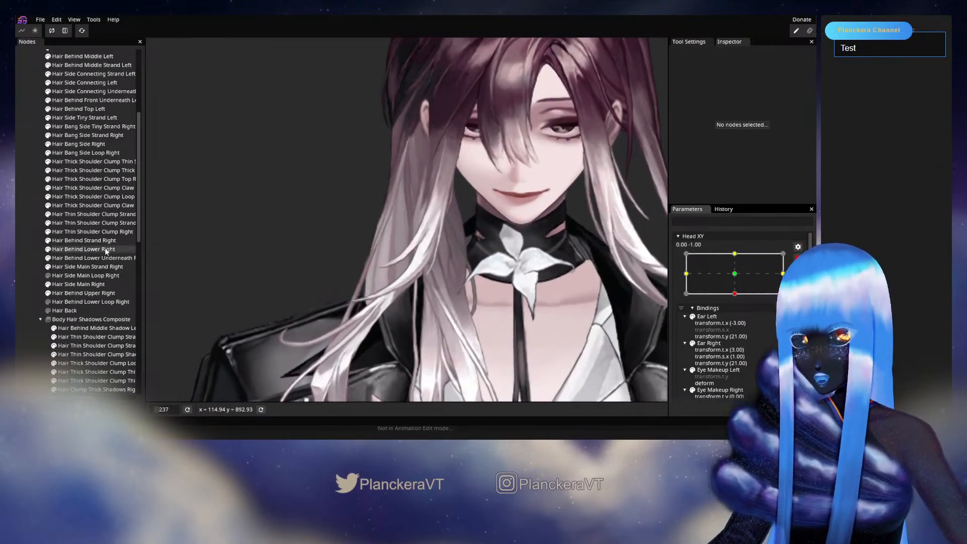
click(65, 266)
scroll(330, 256, up, 3)
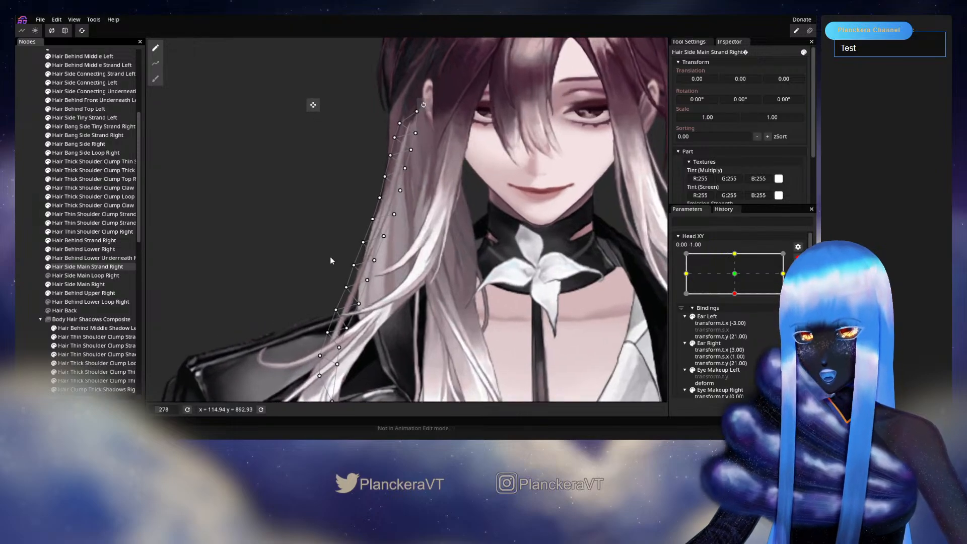
click(375, 235)
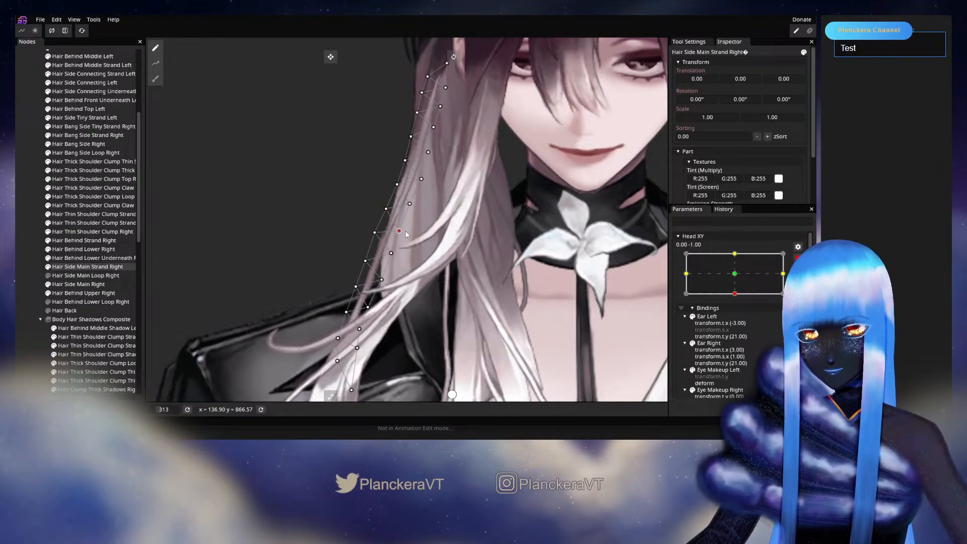
Reposition the upper and outer-edge mesh vertices of Hair Side Main Strand Right for the Head XY pose 0.00, -1.00.
click(384, 208)
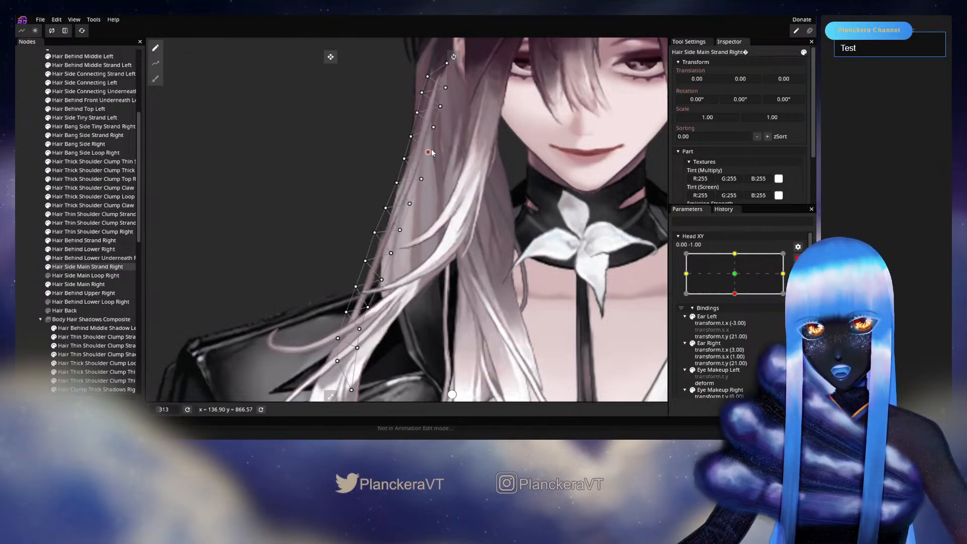
click(408, 134)
drag(408, 134, 402, 192)
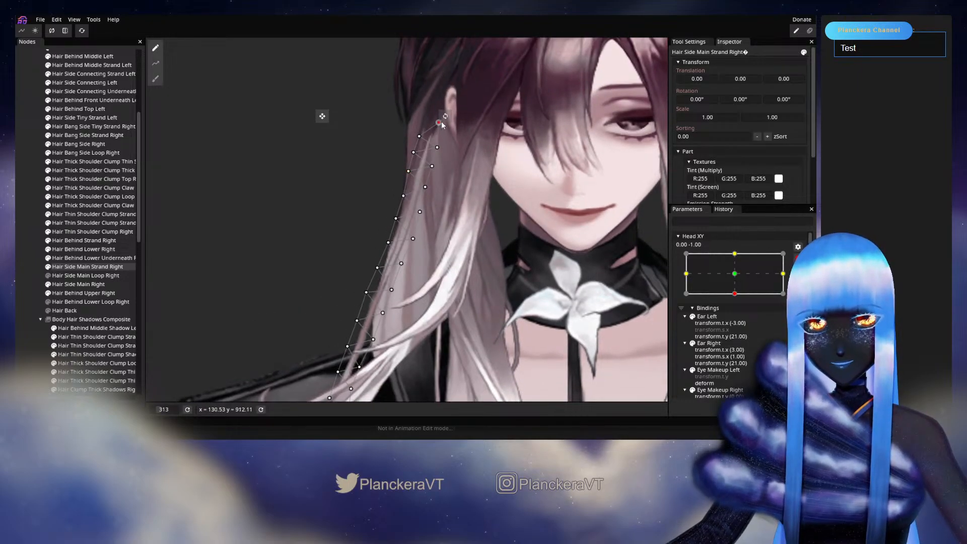
click(437, 147)
drag(439, 146, 446, 158)
click(411, 160)
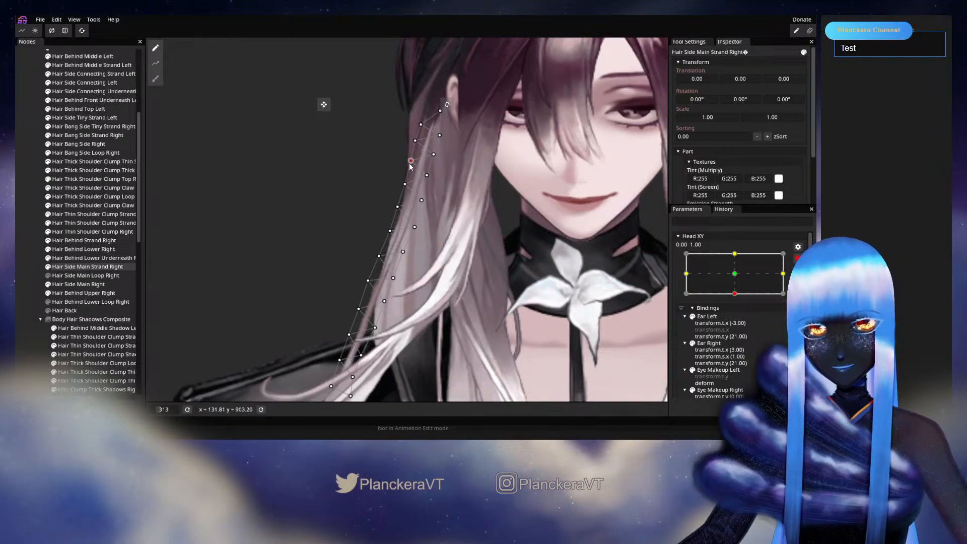
drag(402, 201, 405, 183)
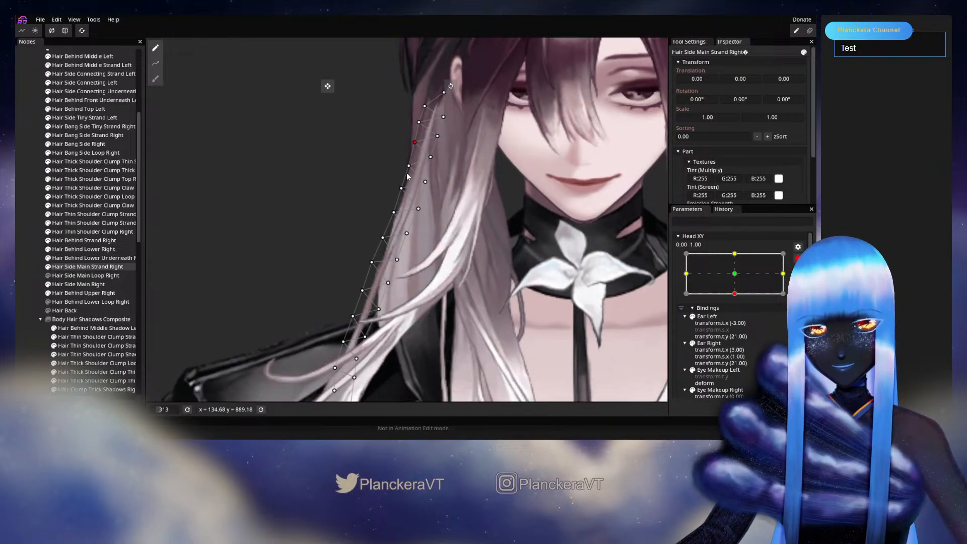
Preview the hair by moving Head XY between neutral and 0.00, -1.00, then resume editing Hair Side Main Strand Right at that pose.
click(20, 306)
scroll(403, 292, down, 1)
drag(405, 290, 441, 281)
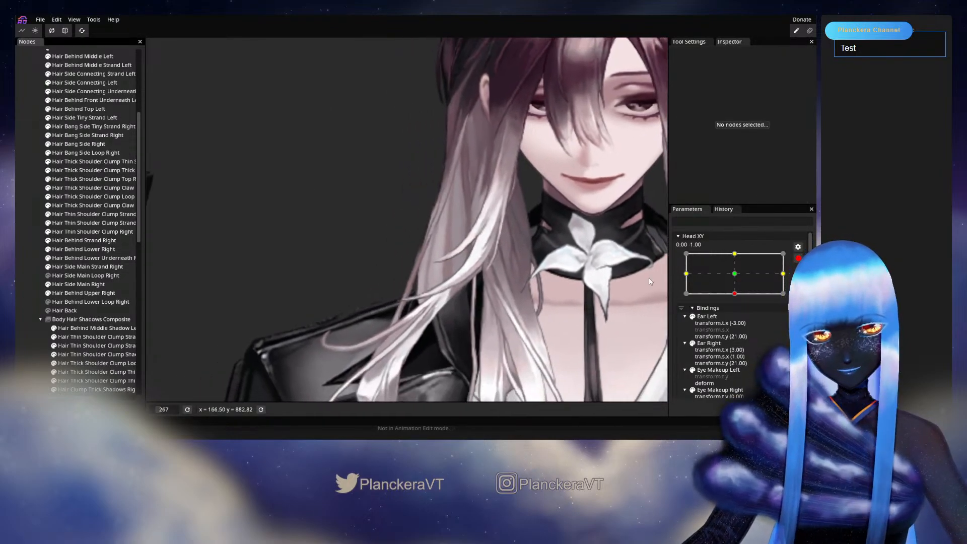
click(797, 258)
mouse_move(738, 322)
mouse_down()
mouse_move(738, 301)
mouse_move(736, 323)
mouse_up()
click(798, 282)
scroll(368, 260, up, 2)
click(96, 266)
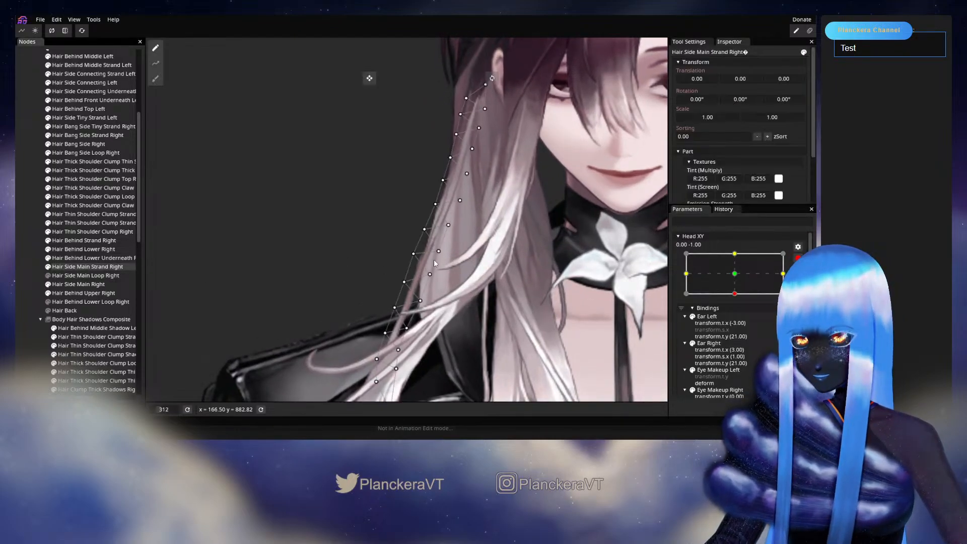
Nudge the mid-length vertices of Hair Side Main Strand Right, testing the deformation by sweeping Head XY down to -1.00.
scroll(412, 262, up, 2)
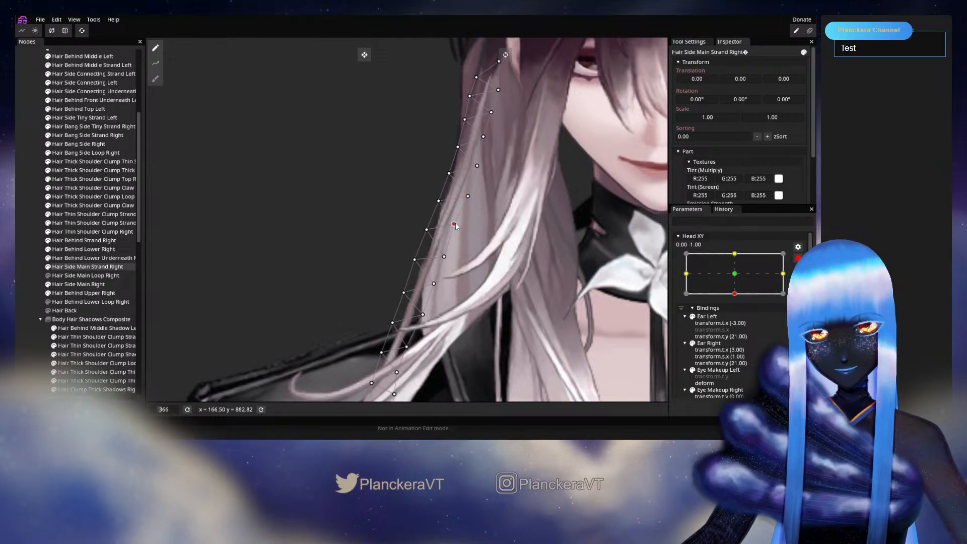
click(798, 258)
mouse_move(740, 322)
mouse_down()
mouse_move(737, 308)
mouse_move(736, 323)
mouse_up()
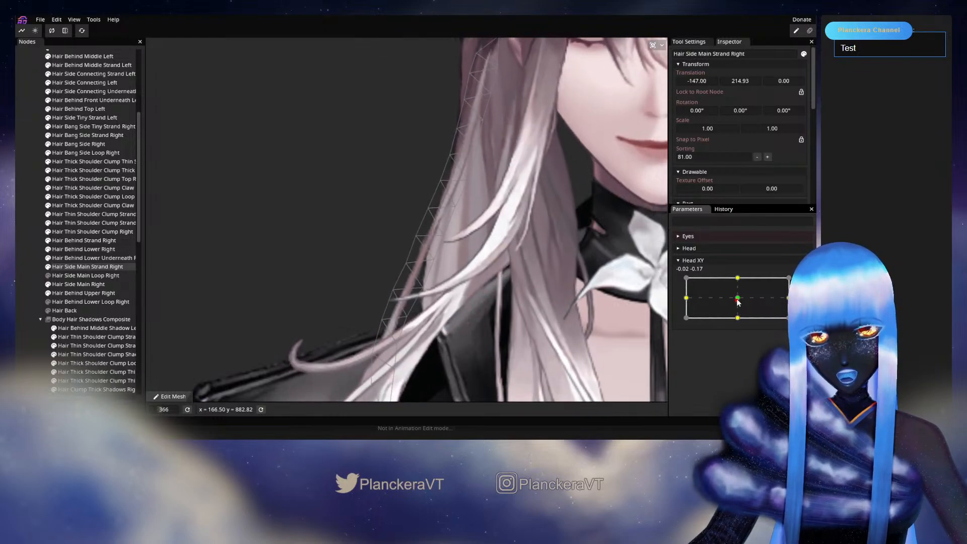
click(797, 282)
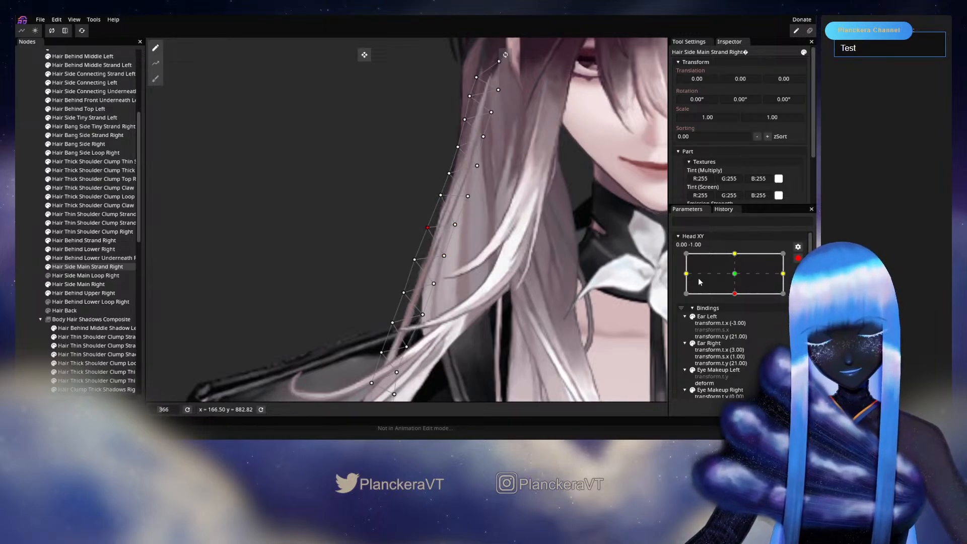
click(797, 259)
mouse_move(733, 320)
mouse_down()
mouse_move(732, 302)
mouse_move(739, 322)
mouse_up()
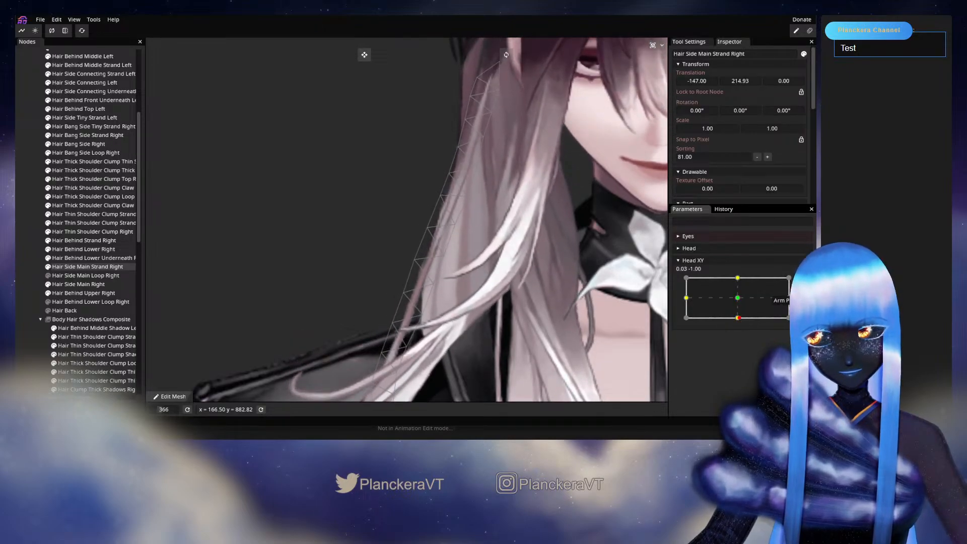
click(804, 282)
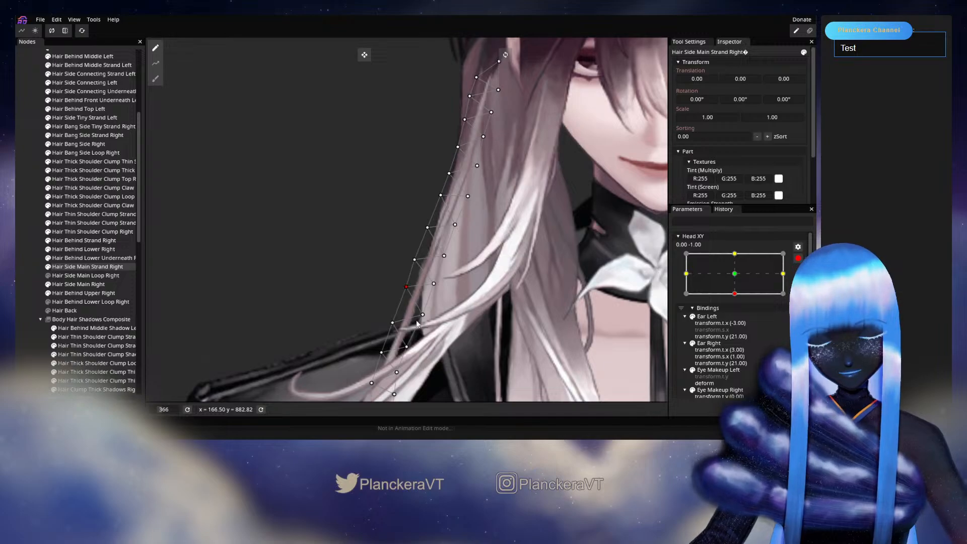
Adjust the strand's outer-edge vertices just above the shoulder and test the head-down motion before resuming editing.
drag(436, 332, 445, 270)
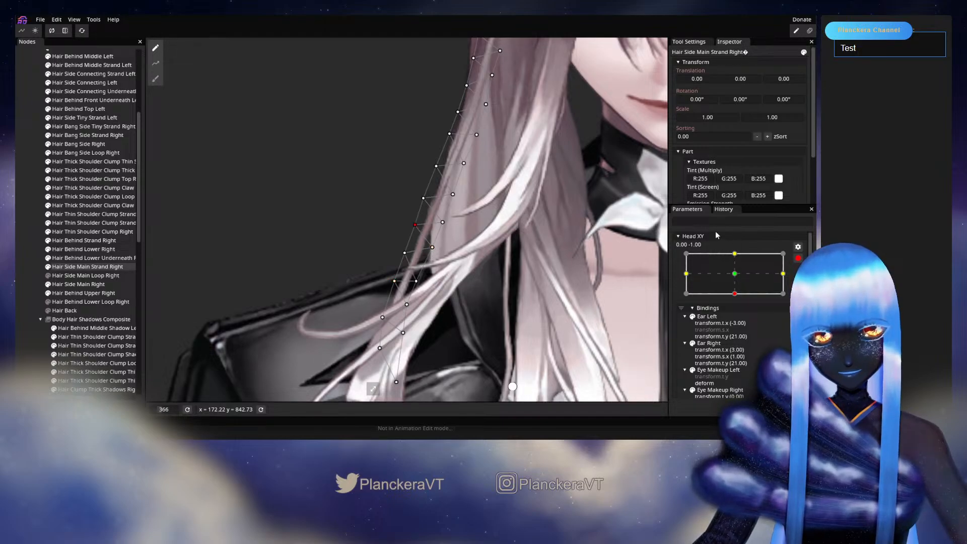
click(797, 258)
mouse_move(737, 317)
mouse_down()
mouse_move(739, 301)
mouse_move(737, 317)
mouse_up()
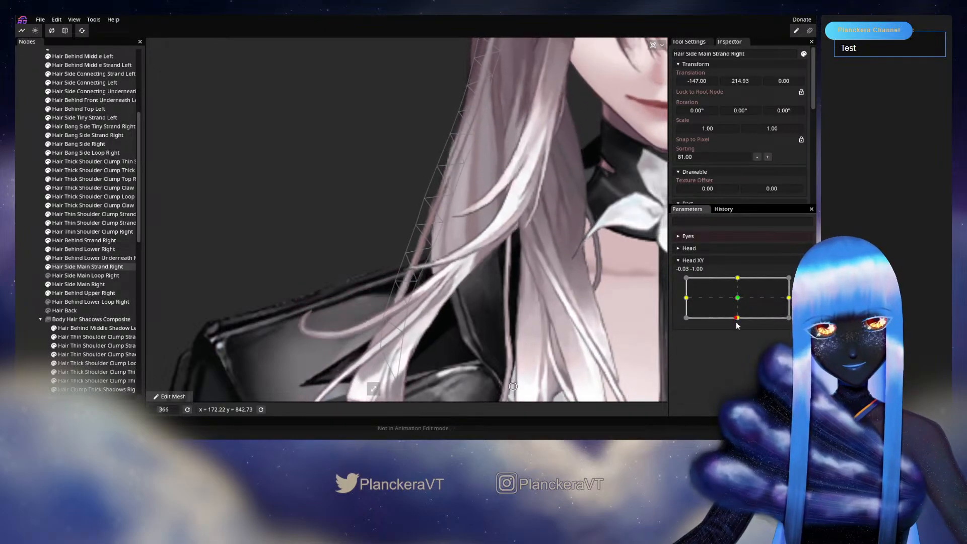
click(803, 282)
Shift the paired vertices from mid-strand down to the shoulder upward along the hair, and check them with the Head XY motion.
drag(423, 200, 425, 195)
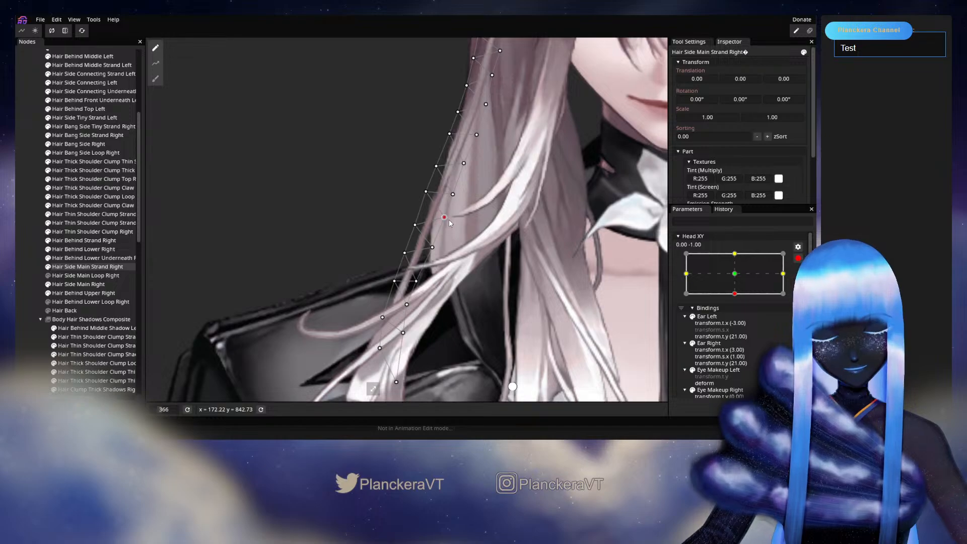
click(415, 225)
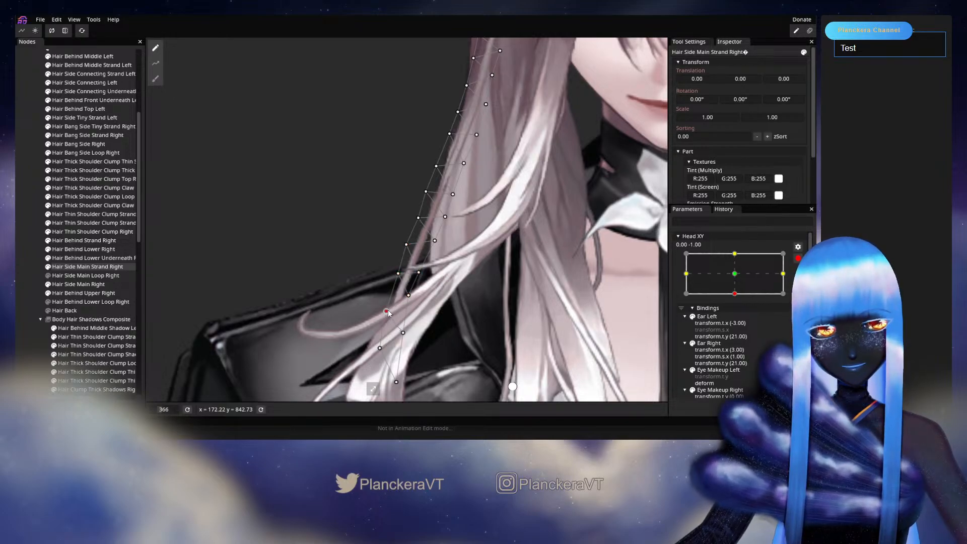
click(397, 274)
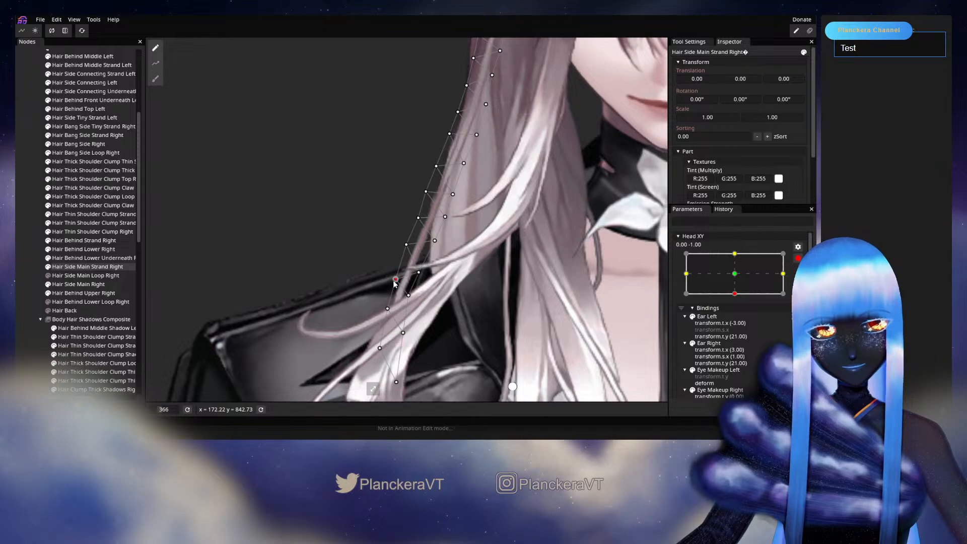
click(410, 297)
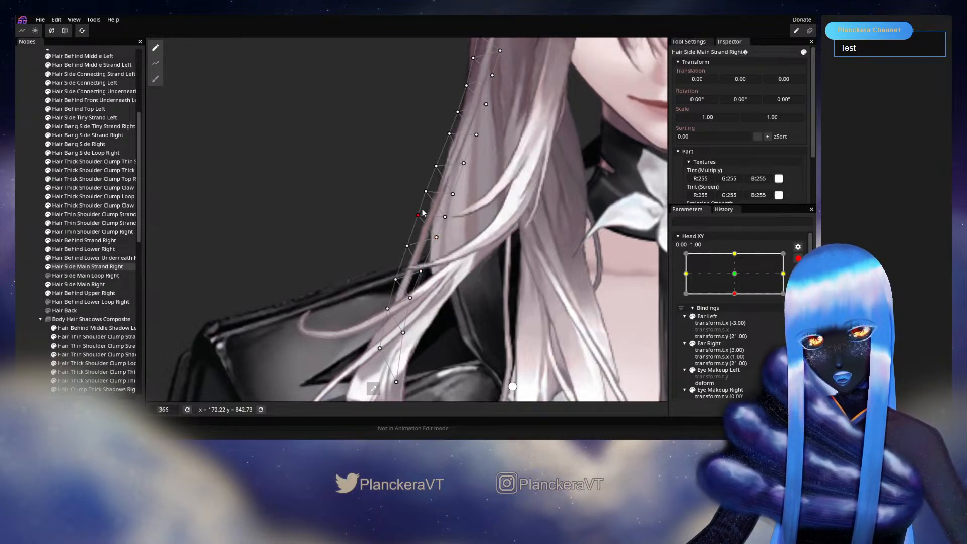
click(436, 238)
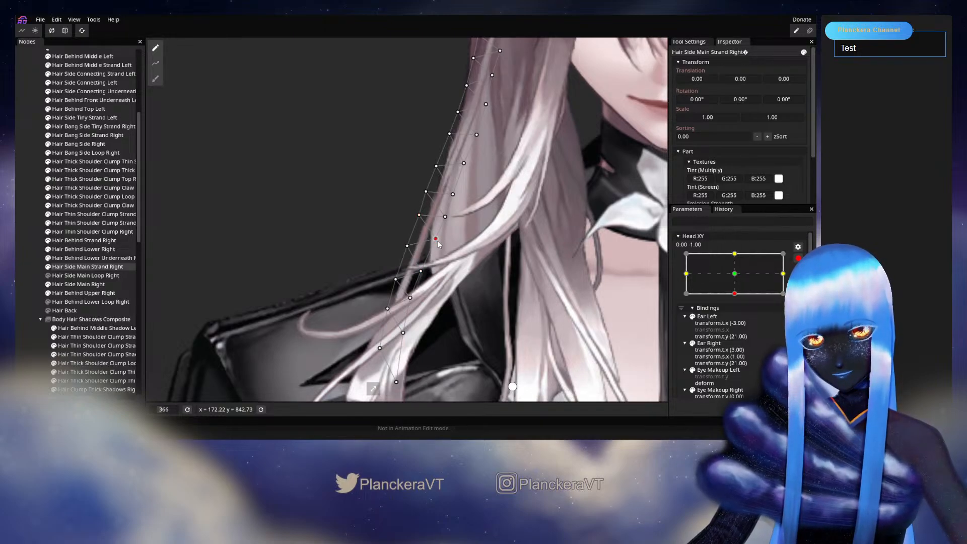
click(797, 258)
mouse_move(737, 317)
mouse_down()
mouse_move(738, 300)
mouse_move(738, 321)
mouse_up()
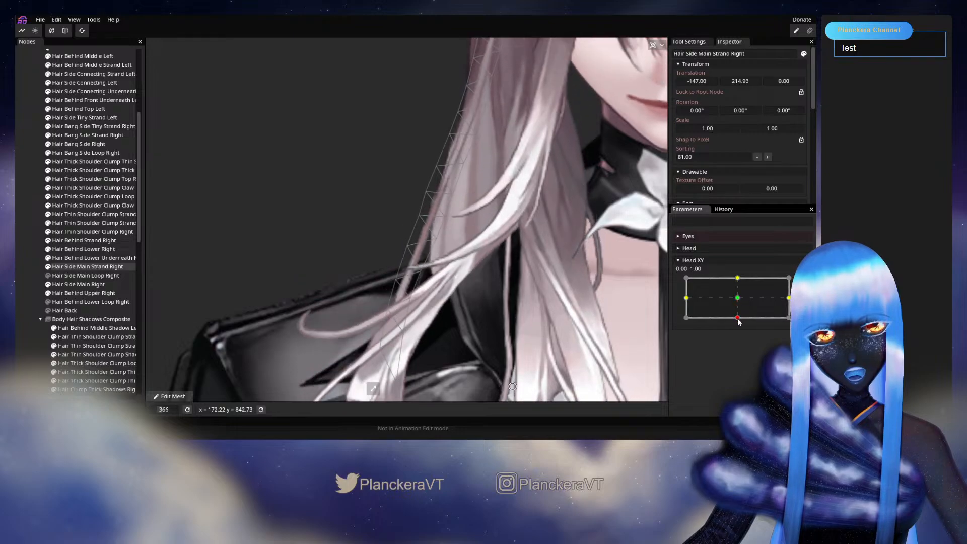
click(802, 282)
Lower the outer-edge vertices between mid-strand and the shoulder slightly, testing the head-down motion between adjustments.
drag(436, 238, 407, 250)
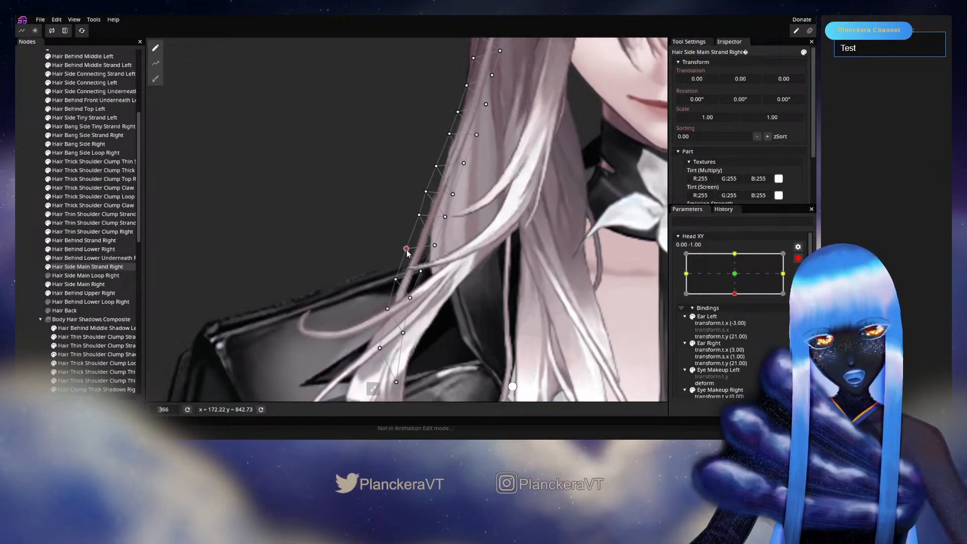
click(798, 257)
mouse_move(738, 318)
mouse_down()
mouse_move(739, 301)
mouse_move(737, 319)
mouse_up()
click(803, 282)
click(418, 217)
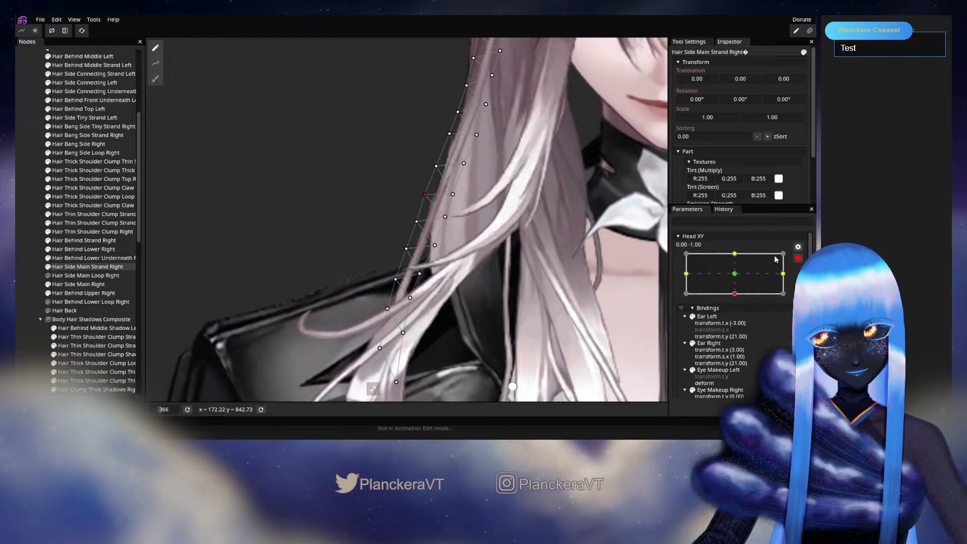
click(798, 258)
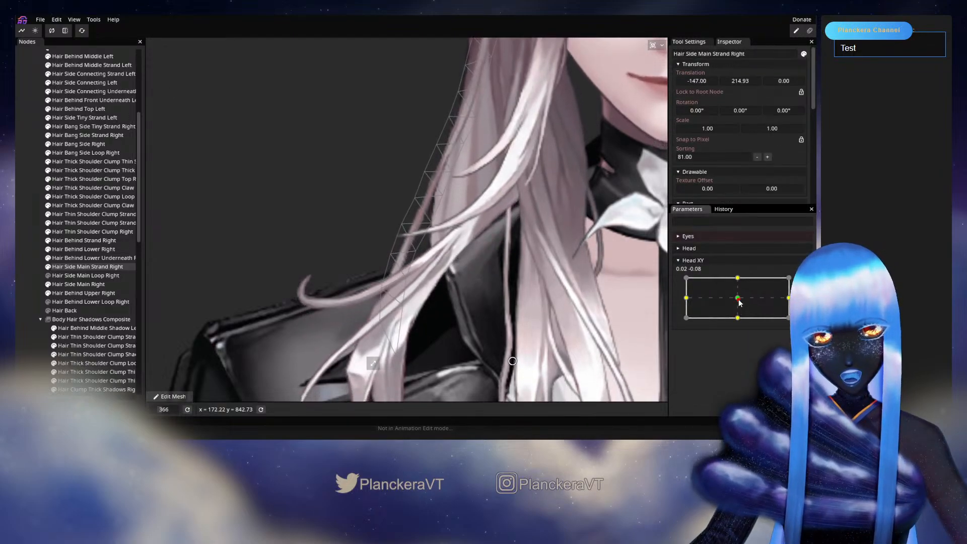
mouse_move(741, 321)
mouse_down()
mouse_move(740, 298)
mouse_move(737, 317)
mouse_up()
click(802, 282)
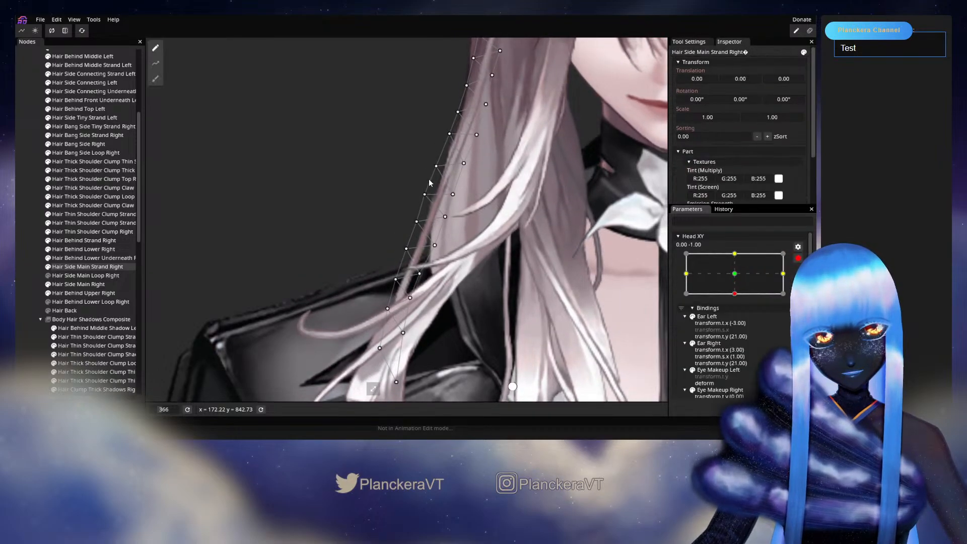
Raise the outer vertex above mid-strand and its neighbouring inner vertex slightly, and preview the result across the Head XY range.
click(436, 164)
drag(436, 162, 437, 159)
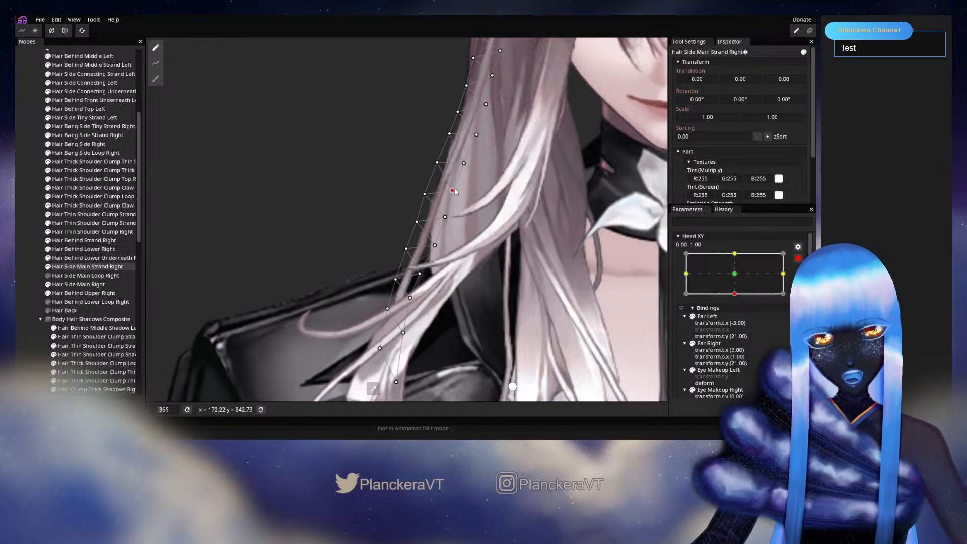
click(798, 258)
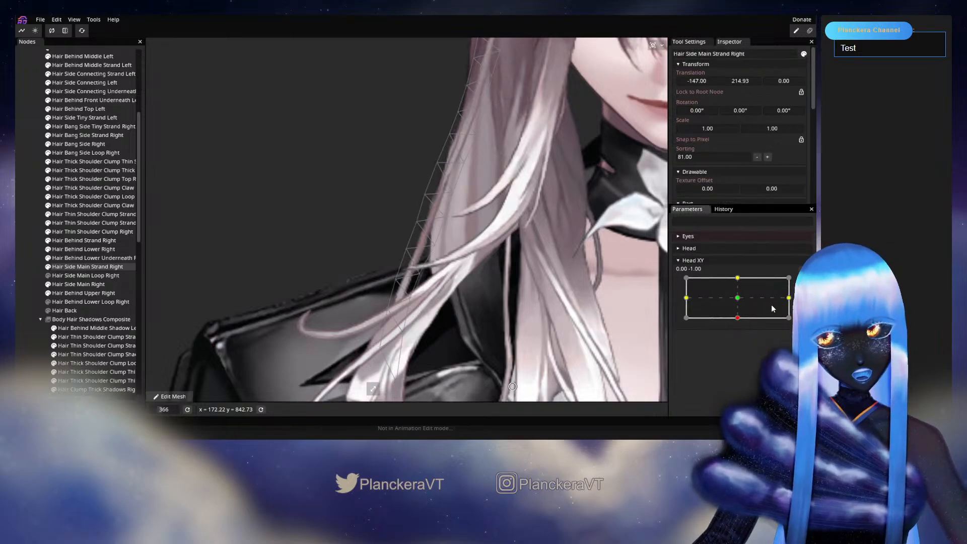
mouse_move(736, 321)
mouse_down()
mouse_move(738, 300)
mouse_move(738, 321)
mouse_up()
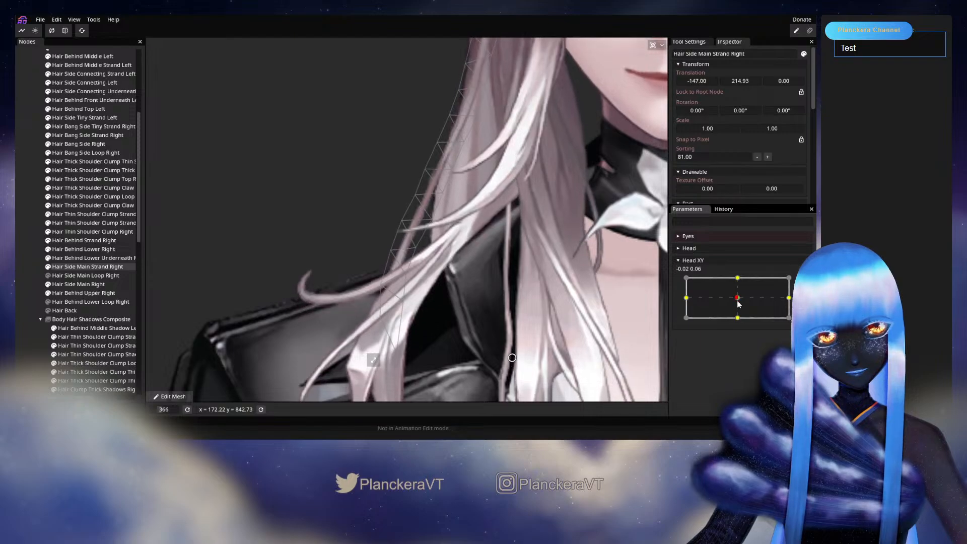
click(798, 281)
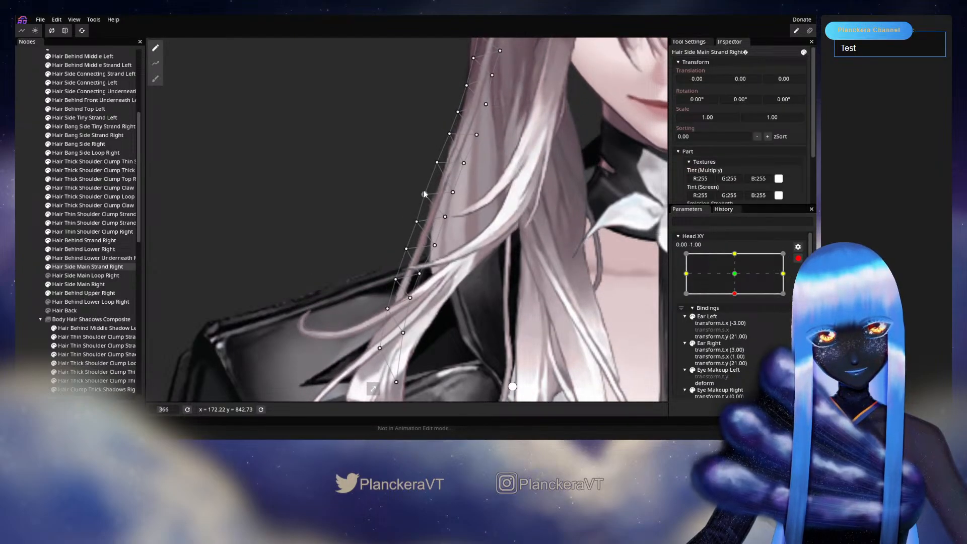
Fine-tune one outer and one inner vertex at mid-strand, and recheck the hair as the head moves down.
drag(445, 217, 443, 215)
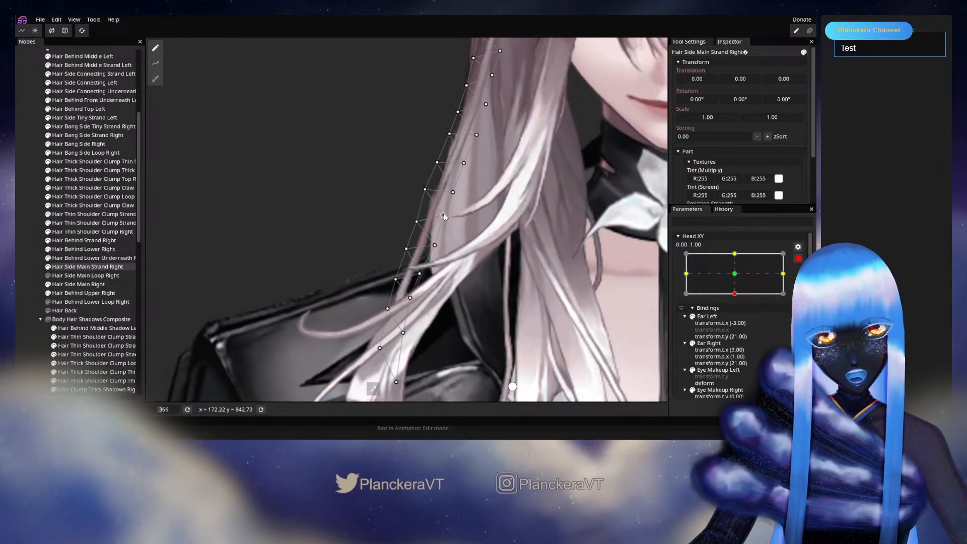
click(425, 189)
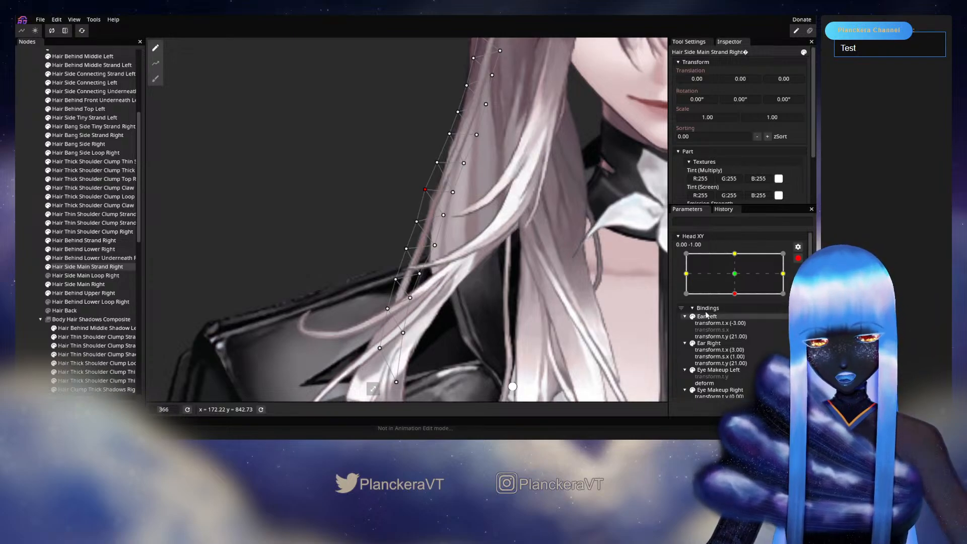
click(797, 258)
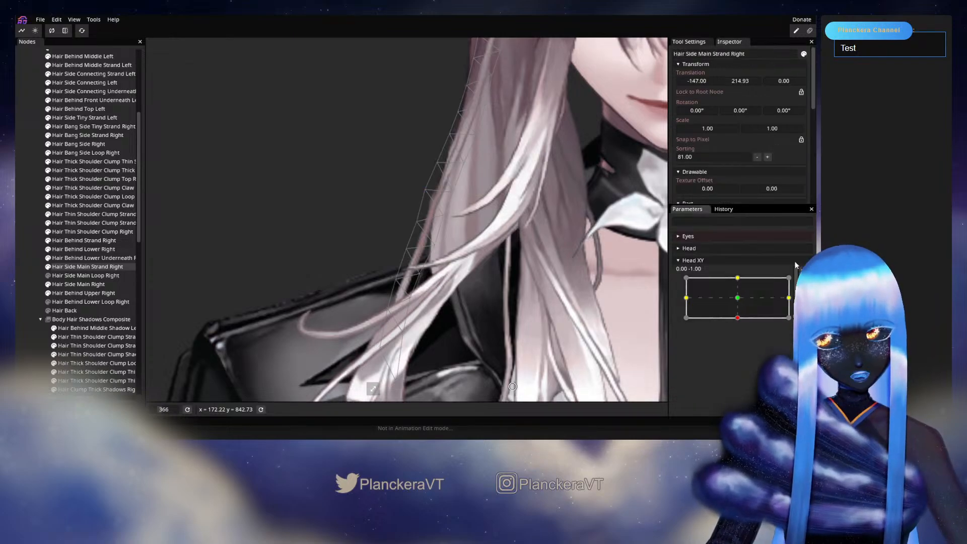
mouse_move(739, 318)
mouse_down()
mouse_move(737, 298)
mouse_move(735, 326)
mouse_up()
click(798, 282)
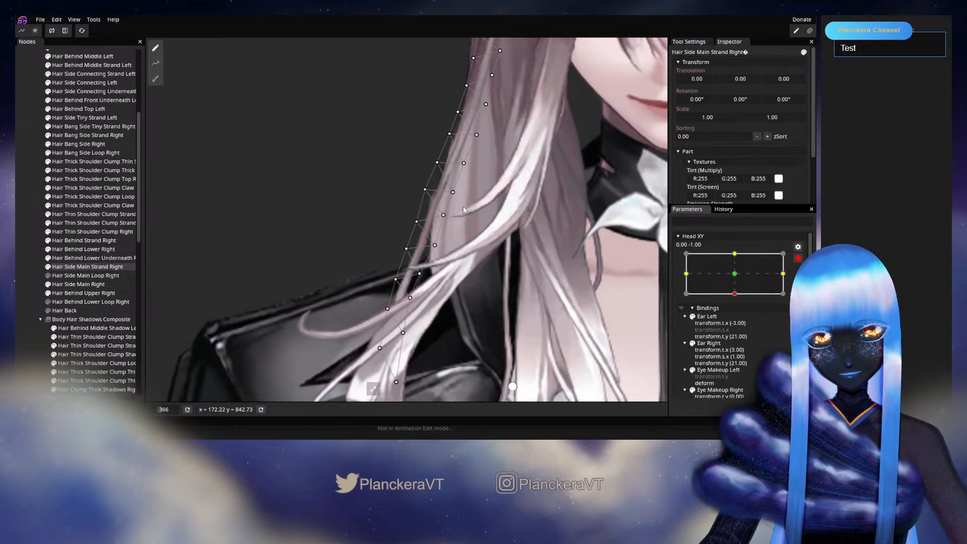
Nudge the inner mid-strand vertex and the outer vertex below it, and test the strand's vertical Head XY movement.
click(453, 193)
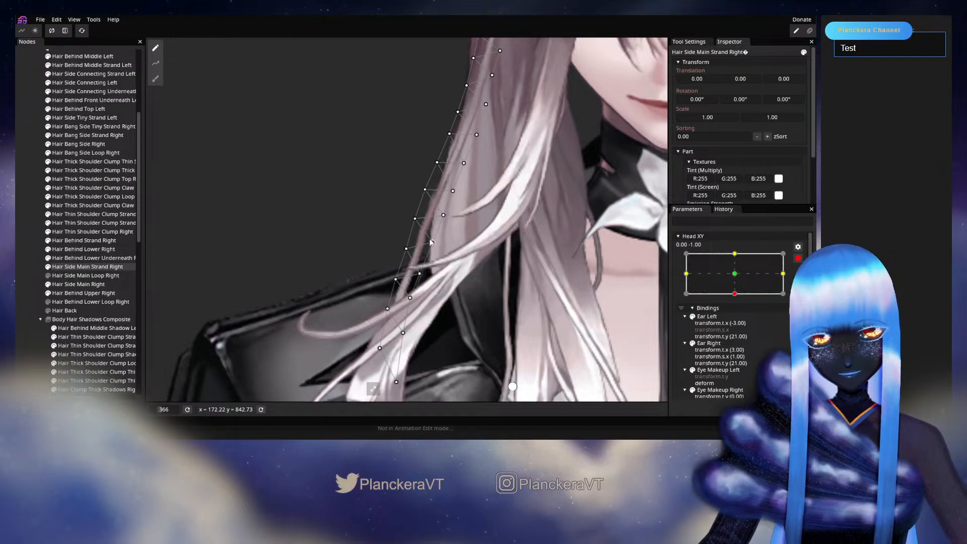
click(798, 259)
mouse_move(737, 319)
mouse_down()
mouse_move(732, 300)
mouse_move(738, 317)
mouse_up()
click(798, 282)
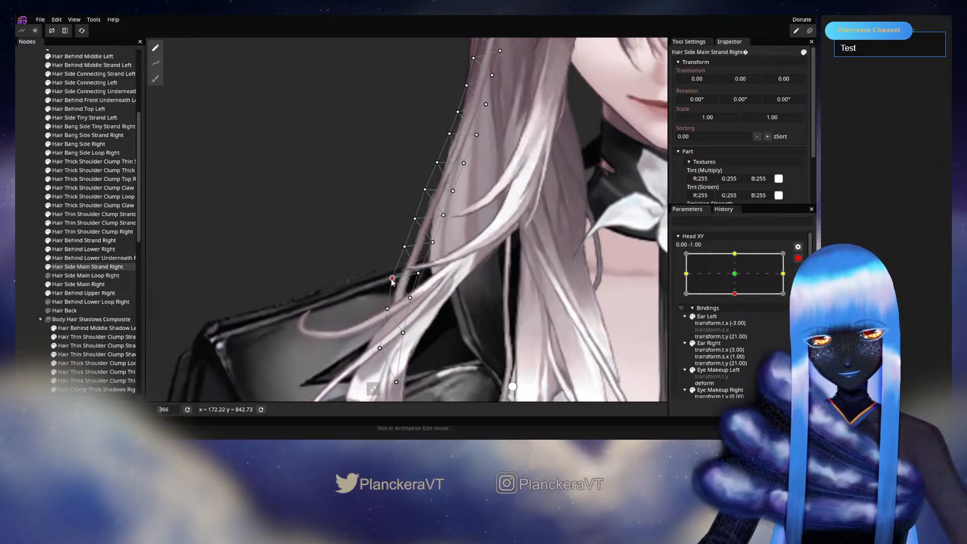
Shift the outer and inner vertices around the shoulder slightly outward, checking the head-down motion before and after.
click(797, 258)
mouse_move(738, 317)
mouse_down()
mouse_move(735, 304)
mouse_move(739, 322)
mouse_up()
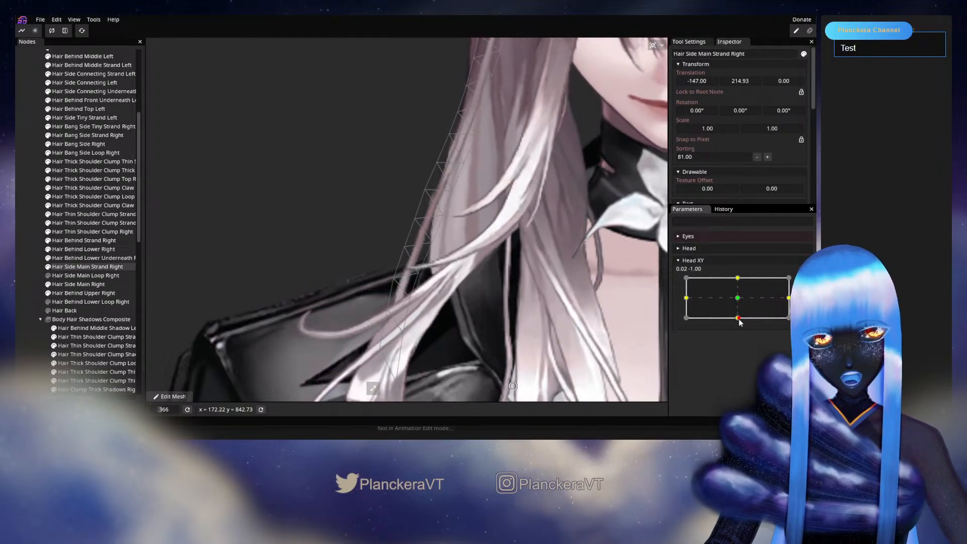
click(797, 281)
drag(404, 246, 382, 280)
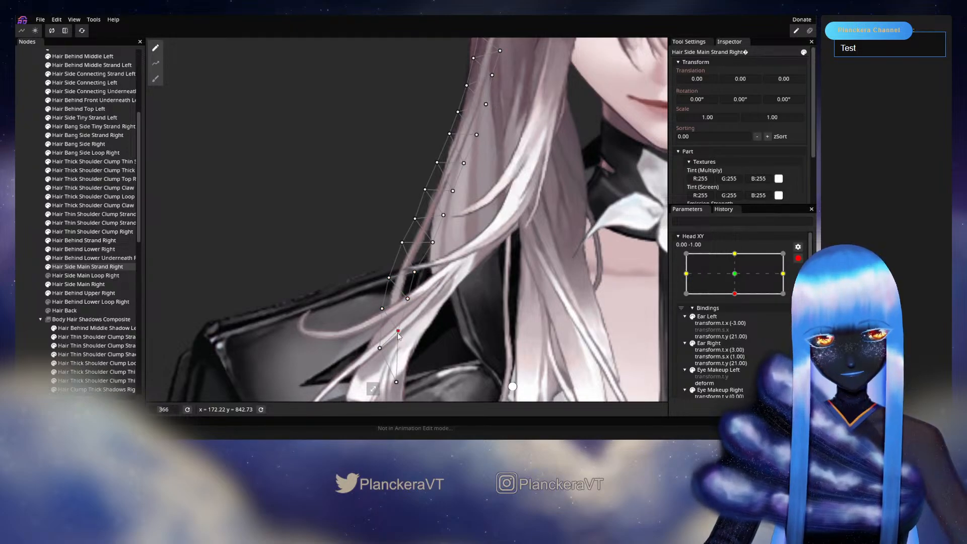
click(797, 258)
mouse_move(737, 317)
mouse_down()
mouse_move(738, 306)
mouse_move(739, 327)
mouse_up()
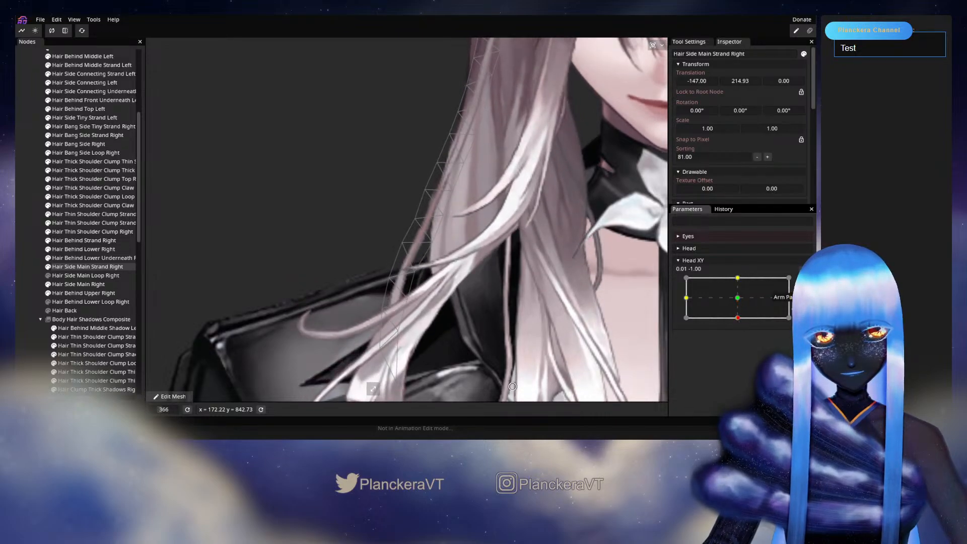
Raise the outer mid-strand vertex slightly and nudge the inner vertex below it, previewing the Head XY down motion after each change.
click(781, 297)
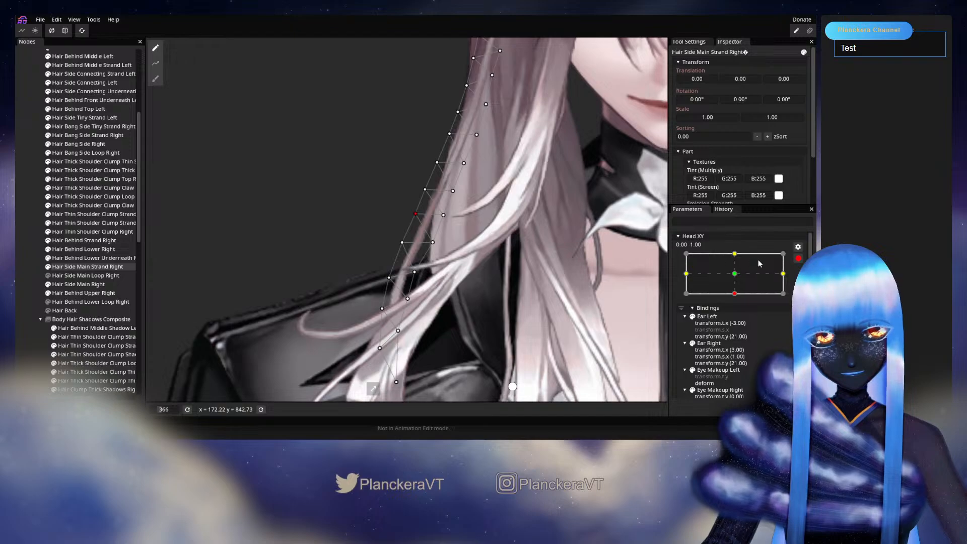
click(798, 258)
mouse_move(738, 321)
mouse_down()
mouse_move(739, 298)
mouse_move(737, 318)
mouse_up()
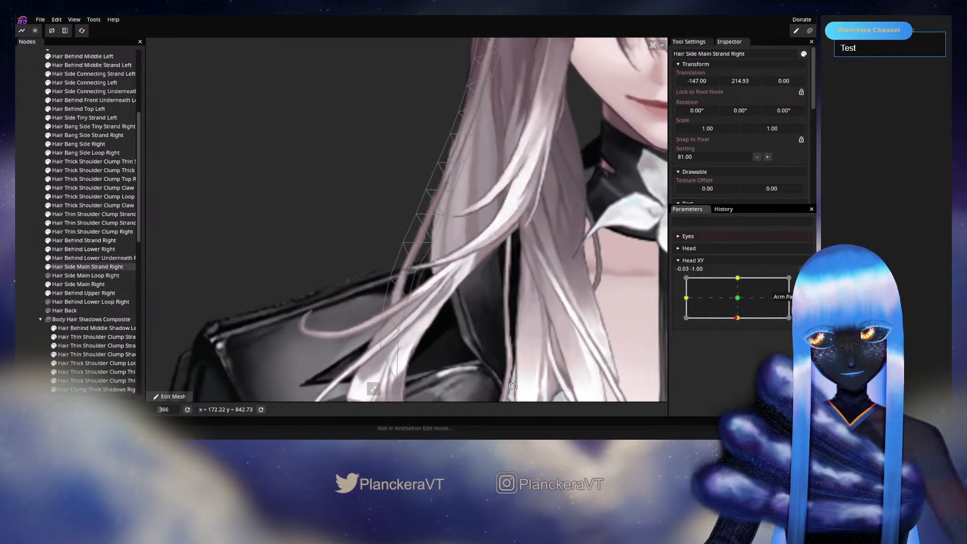
click(802, 282)
click(432, 242)
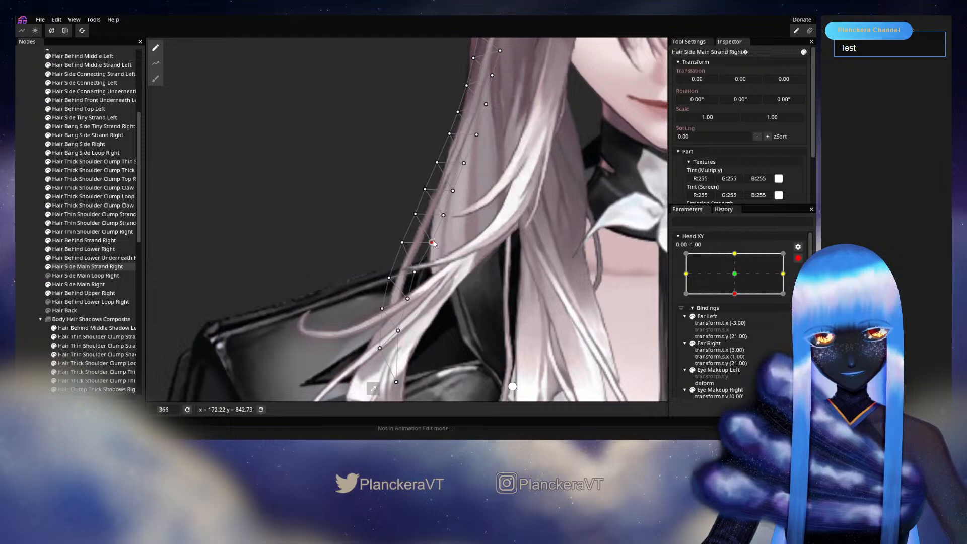
click(798, 257)
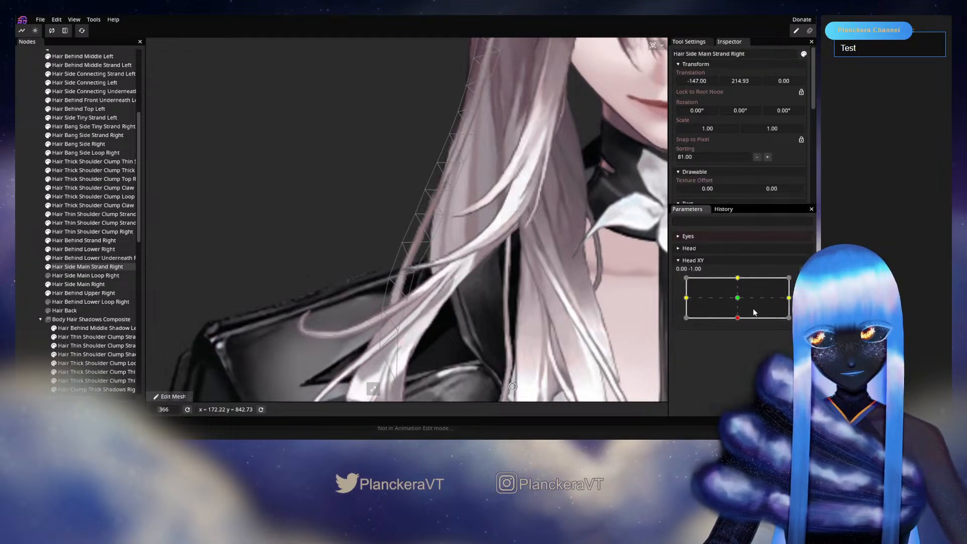
mouse_move(736, 319)
mouse_down()
mouse_move(737, 302)
mouse_move(737, 324)
mouse_up()
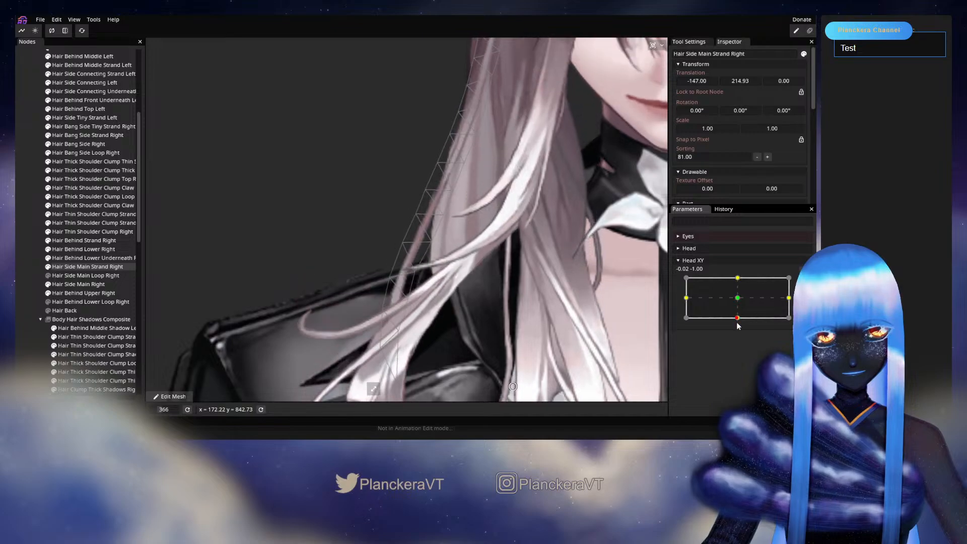
Lower the outer mid-strand vertex slightly and fine-tune the vertices just above it, testing the strand as the head moves down.
click(781, 297)
click(413, 218)
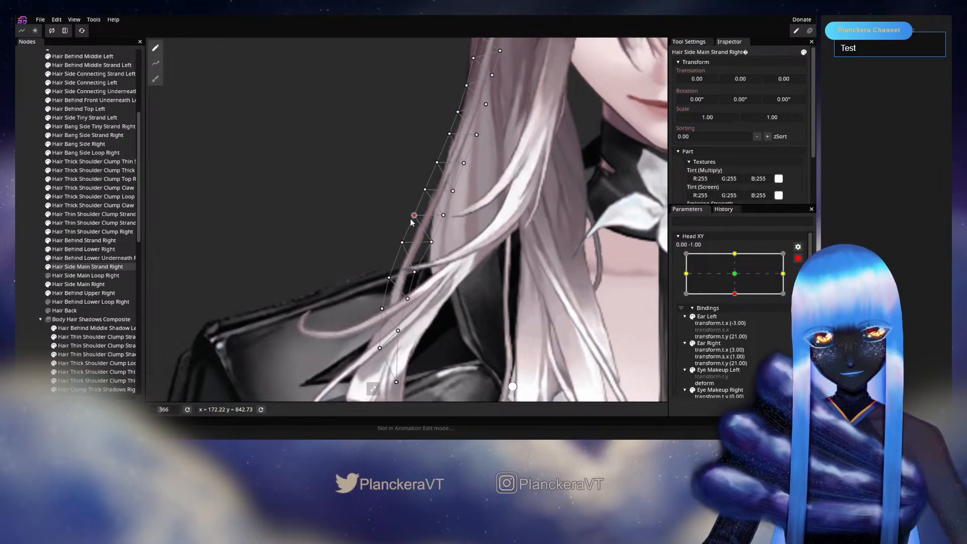
click(797, 258)
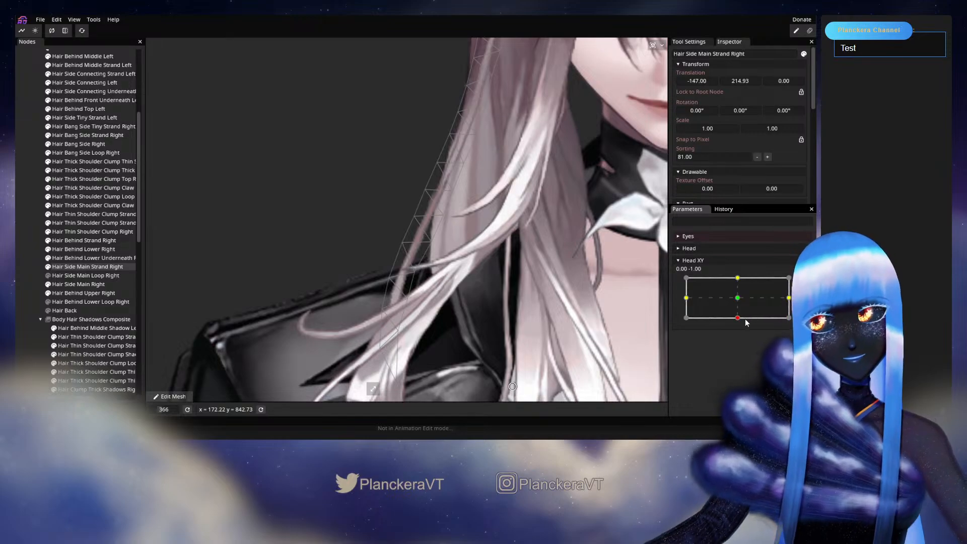
mouse_move(738, 317)
mouse_down()
mouse_move(738, 298)
mouse_move(742, 323)
mouse_up()
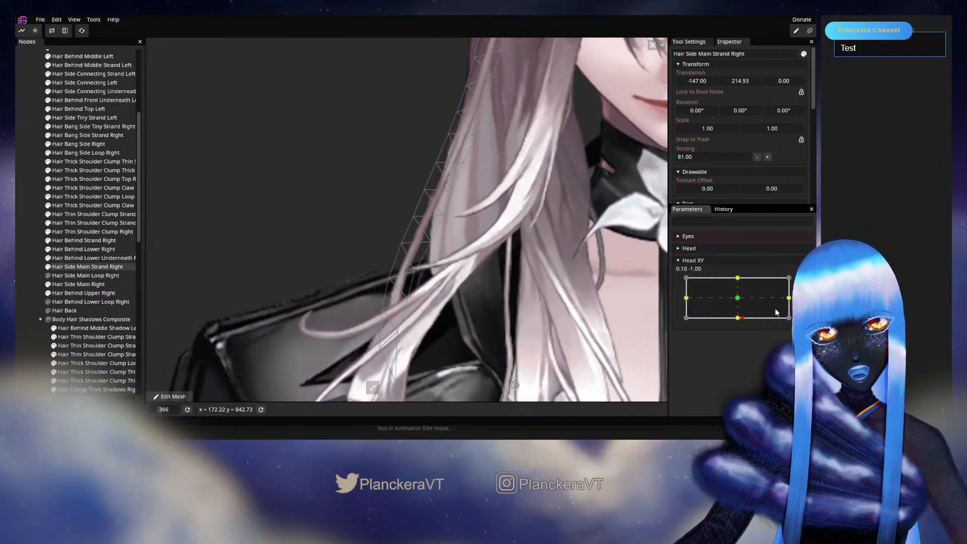
click(803, 282)
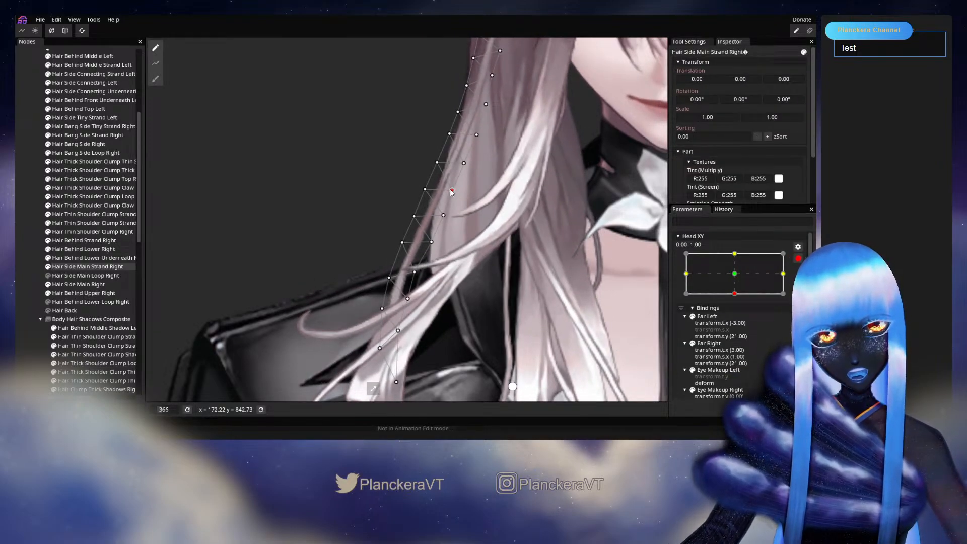
click(436, 161)
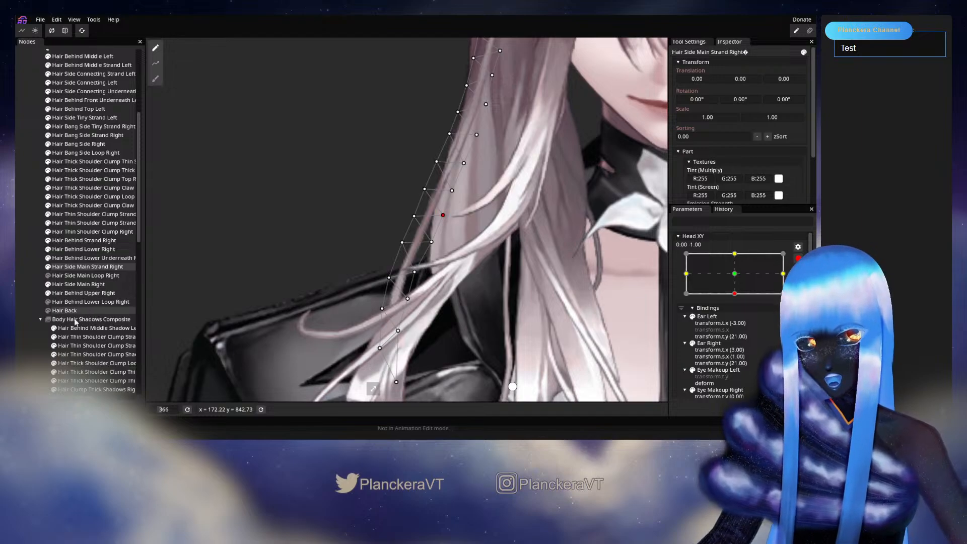
click(798, 258)
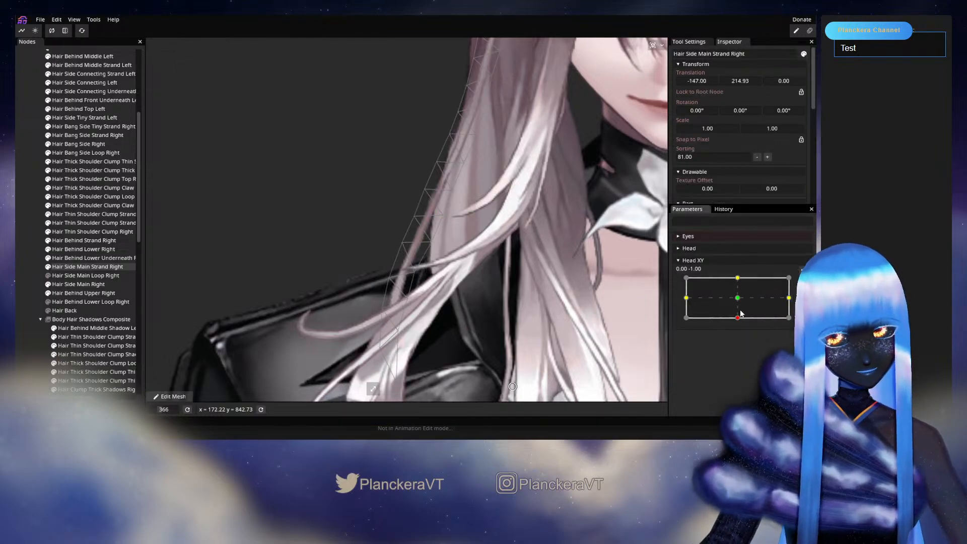
drag(737, 322, 738, 325)
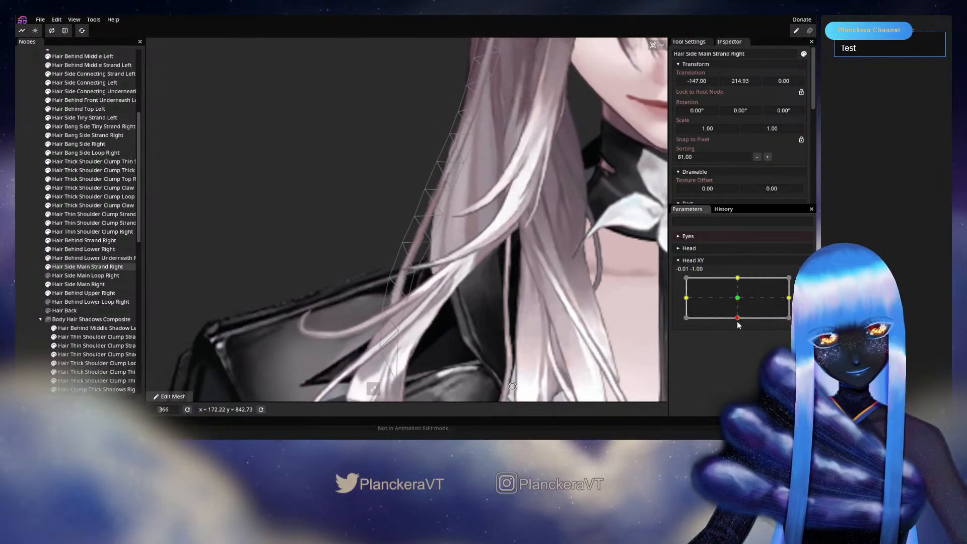
Make two small position adjustments to the inner mid-strand vertex, rechecking the vertical Head XY movement each time.
click(803, 281)
click(443, 216)
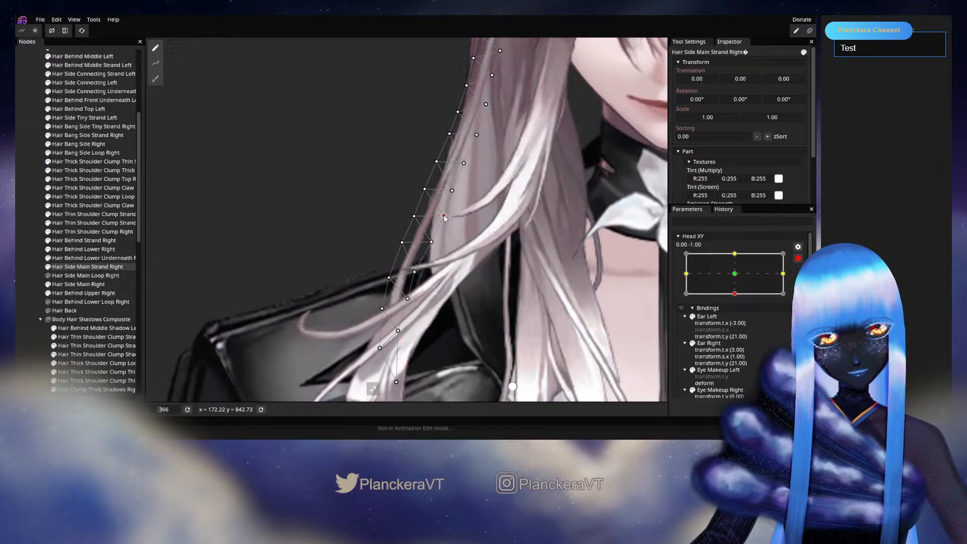
click(798, 258)
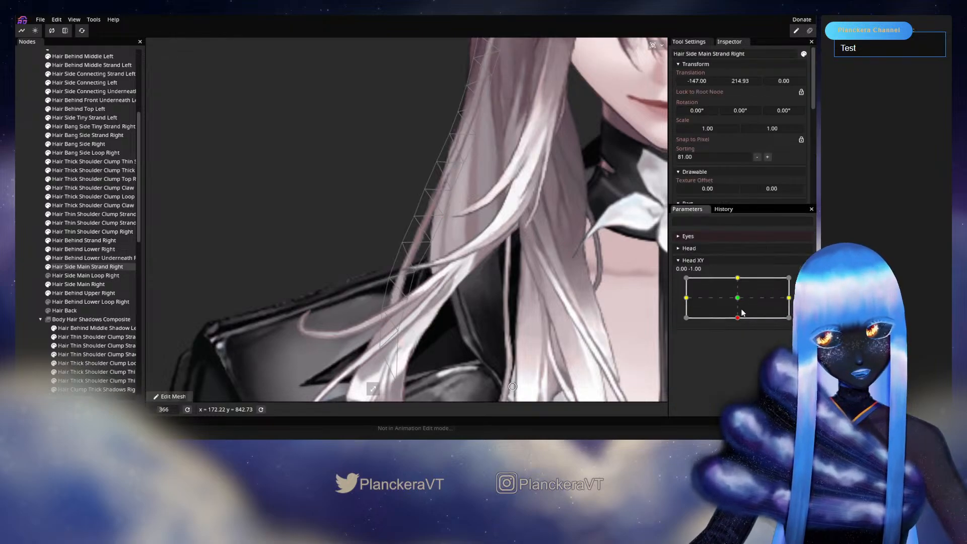
mouse_move(737, 318)
mouse_down()
mouse_move(739, 300)
mouse_move(754, 318)
mouse_up()
click(803, 282)
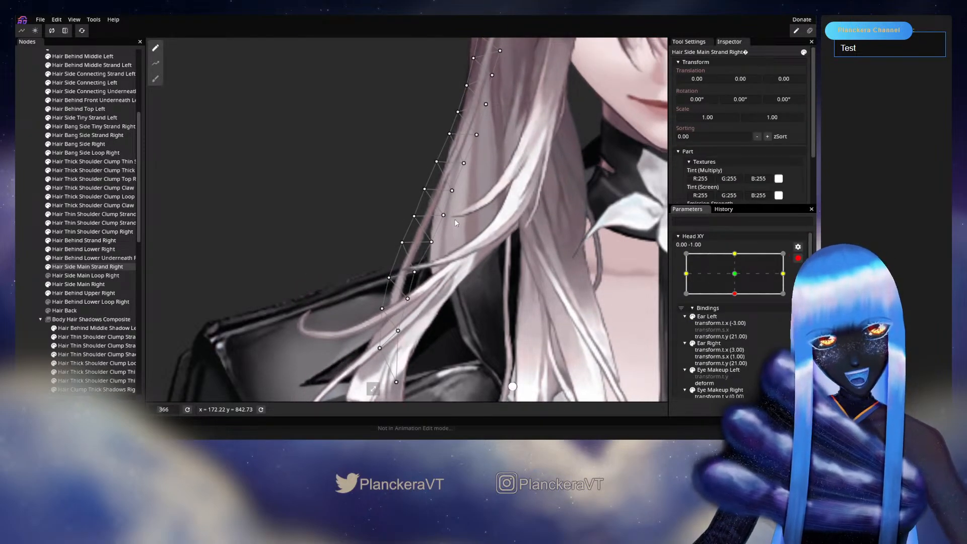
drag(447, 214, 448, 214)
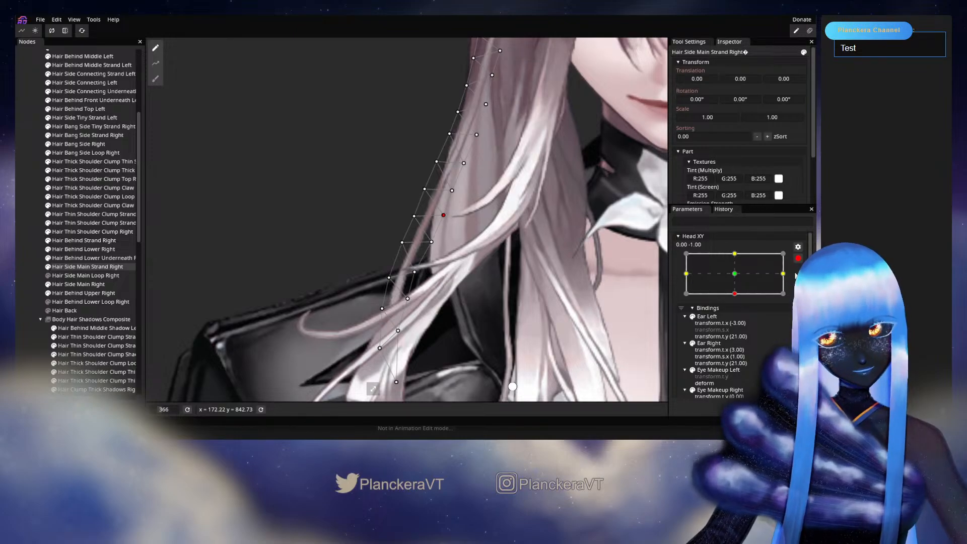
click(797, 257)
mouse_move(737, 320)
mouse_down()
mouse_move(736, 309)
mouse_move(740, 322)
mouse_up()
Nudge the outer vertex above mid-strand and raise the inner mid-strand vertex slightly, previewing the head-down motion between edits.
click(798, 282)
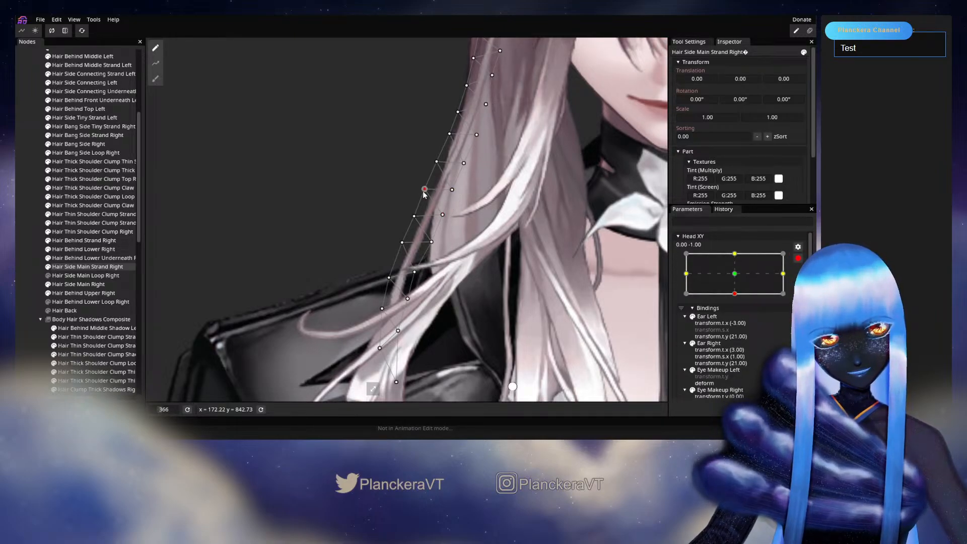
click(798, 258)
mouse_move(737, 318)
mouse_down()
mouse_move(736, 299)
mouse_move(737, 319)
mouse_up()
click(803, 282)
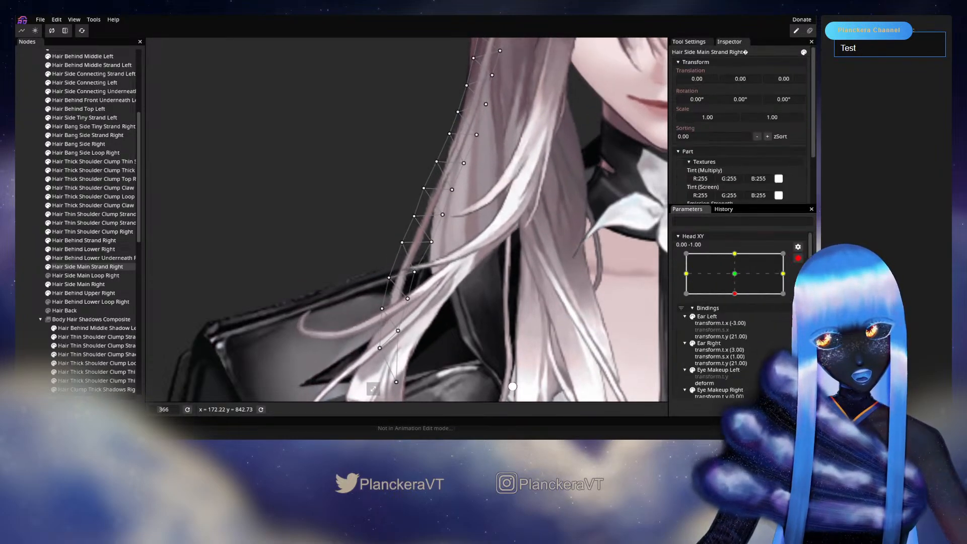
click(443, 214)
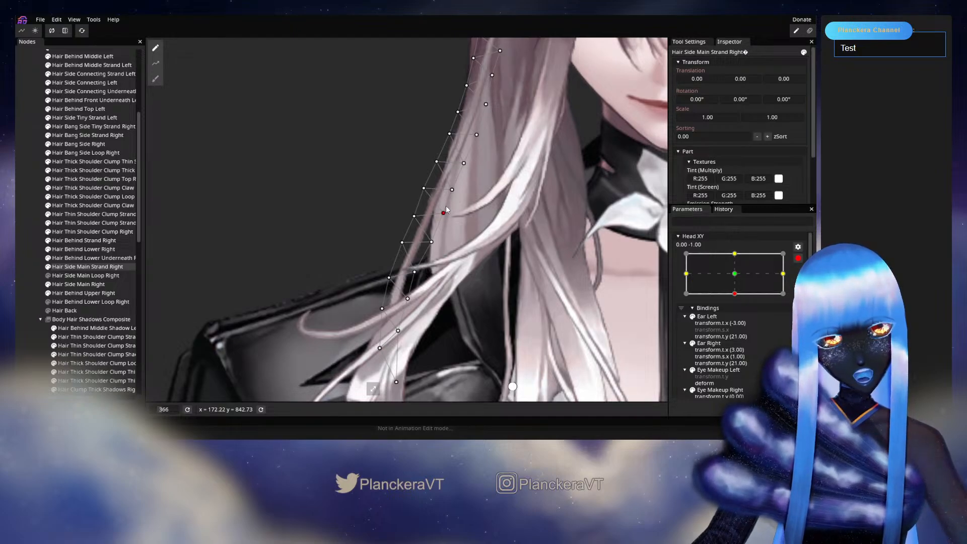
click(796, 258)
drag(736, 324, 737, 322)
Shift the inner and outer mid-strand vertices and the inner vertex below them slightly outward, and preview the Head XY down motion.
click(803, 283)
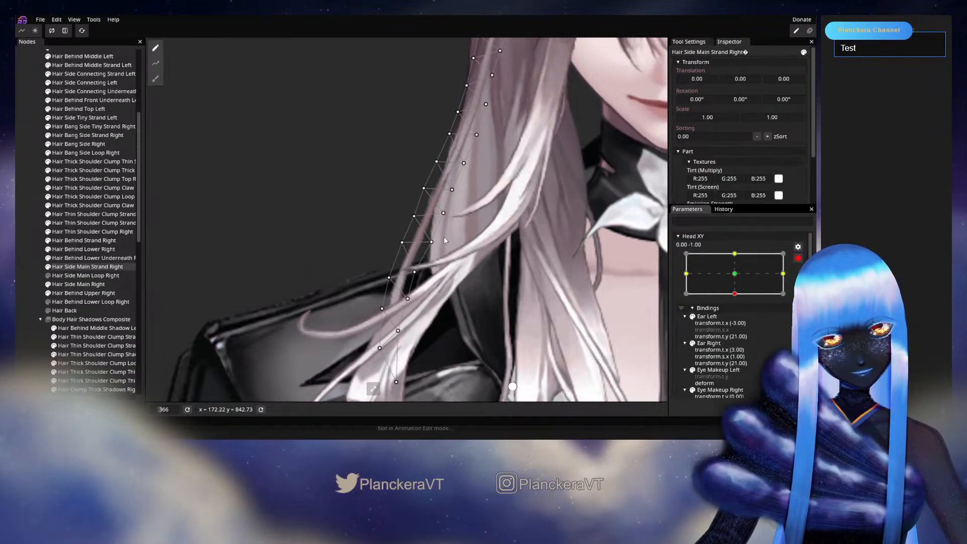
click(442, 214)
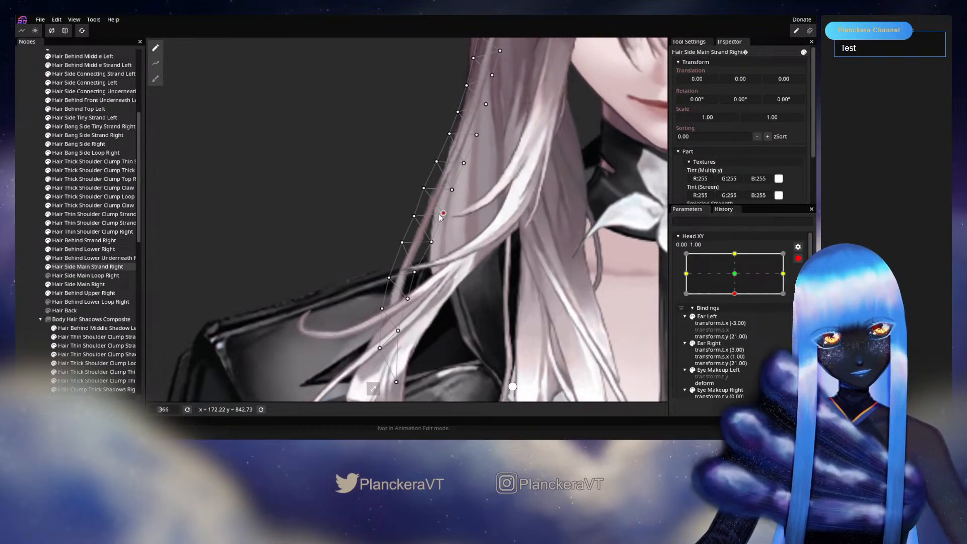
click(413, 216)
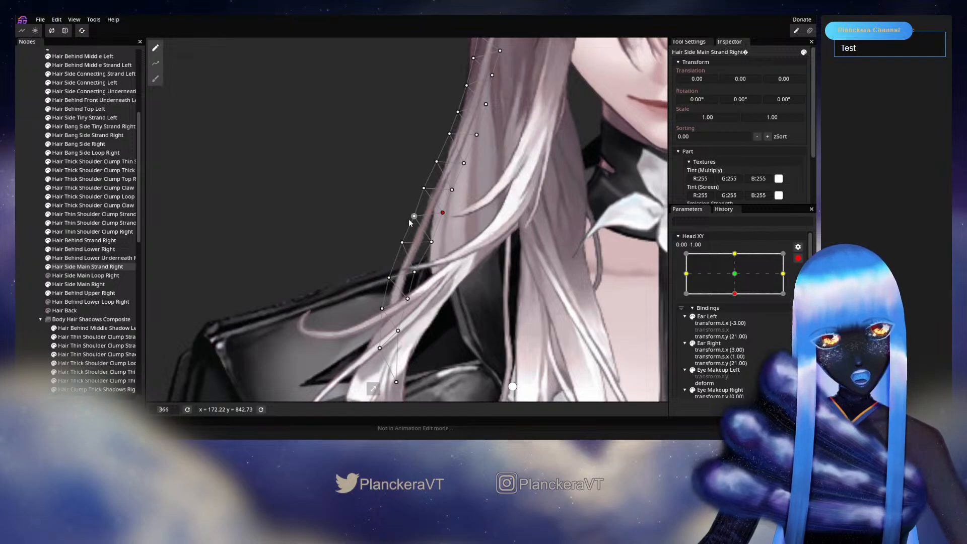
click(430, 242)
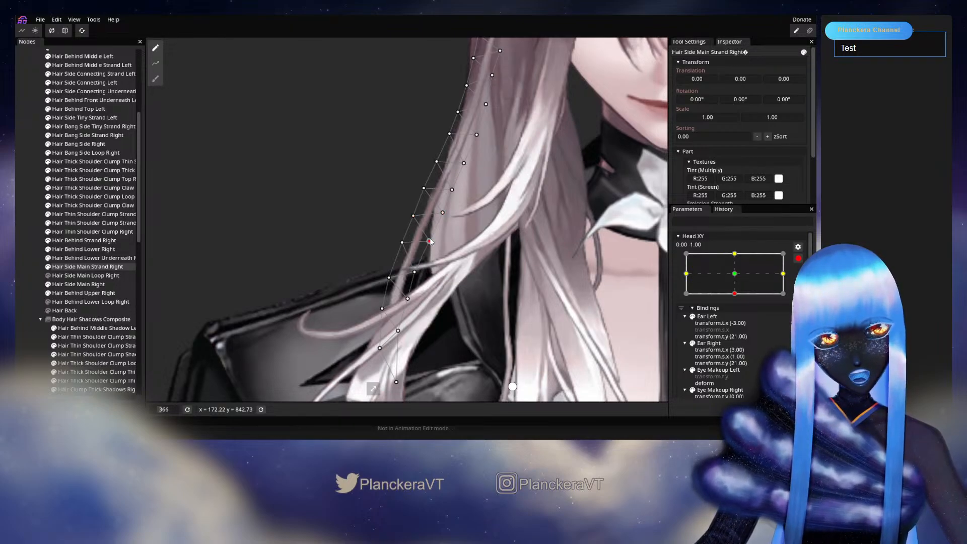
click(413, 216)
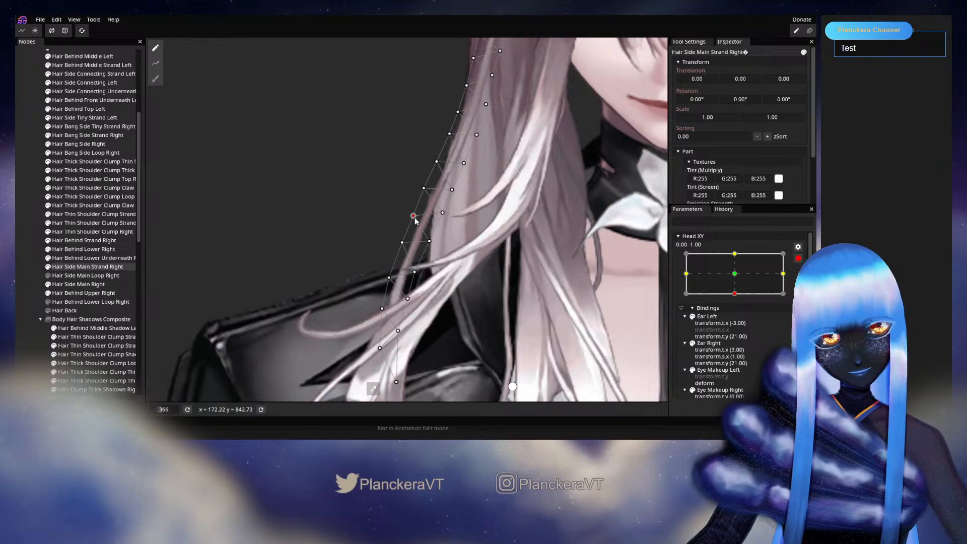
drag(413, 216, 412, 215)
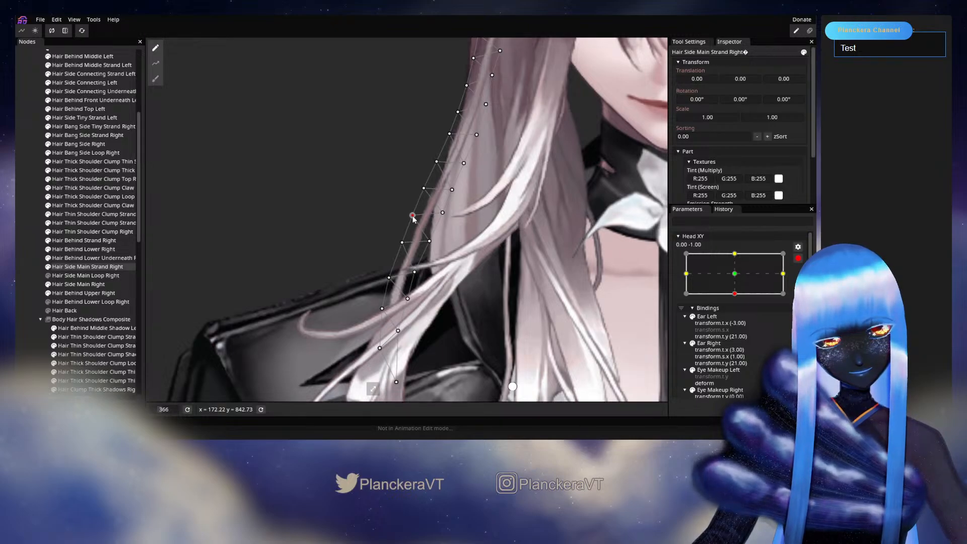
click(797, 258)
mouse_move(734, 323)
mouse_down()
mouse_move(745, 311)
mouse_move(747, 323)
mouse_up()
Move the outer mid-strand vertex slightly inward and the outer vertex below it outward, adjust the inner shoulder vertex, and test the motion.
click(802, 282)
click(418, 221)
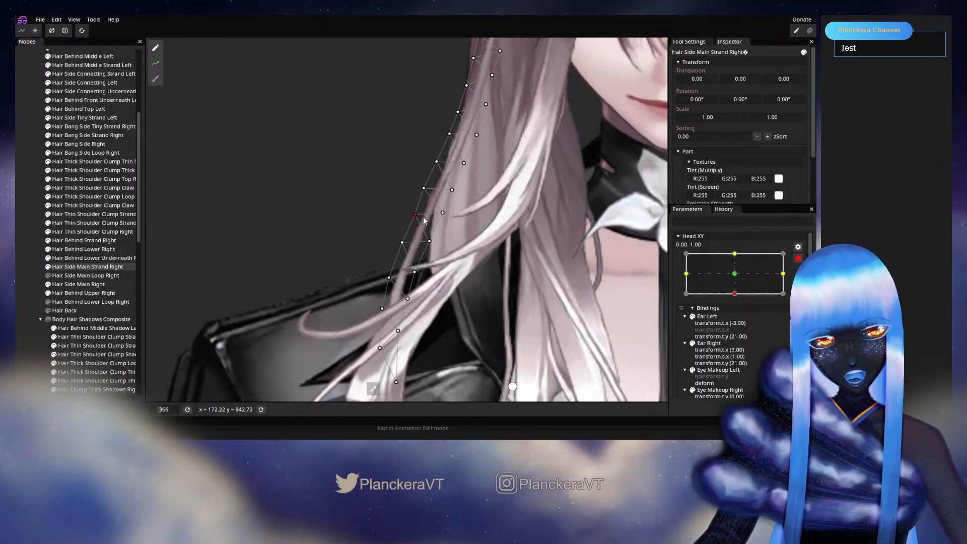
drag(402, 242, 399, 240)
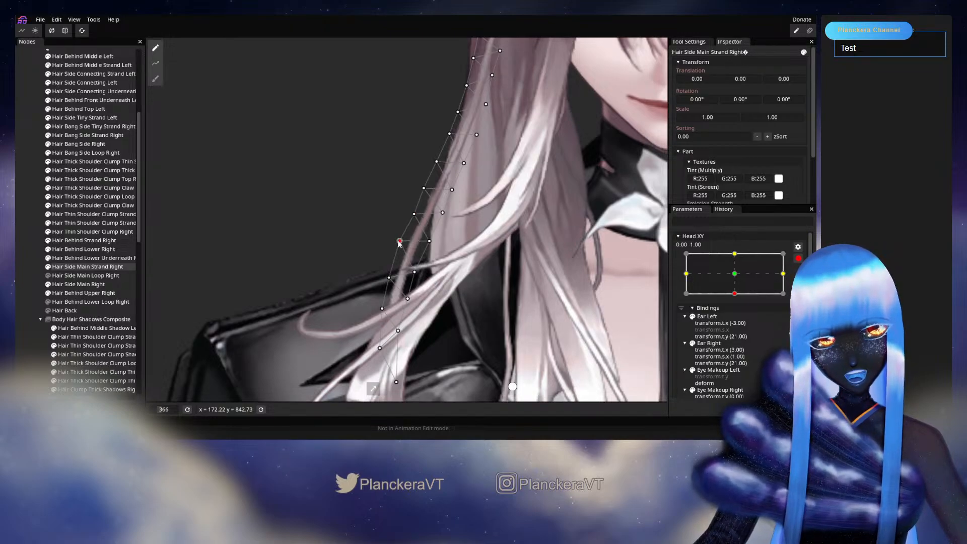
click(413, 272)
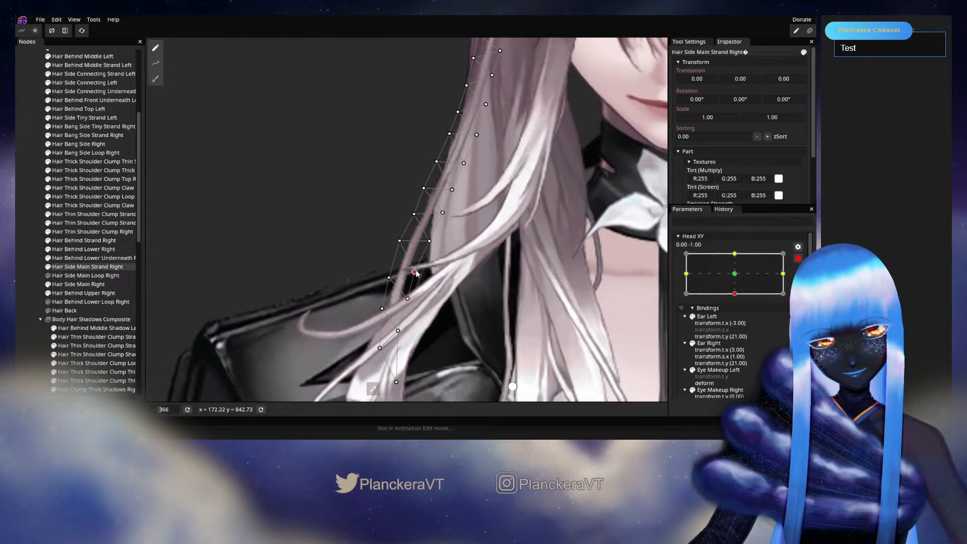
click(798, 258)
mouse_move(733, 316)
mouse_down()
mouse_move(738, 300)
mouse_move(738, 317)
mouse_up()
Nudge the inner vertex just above the shoulder, and check the whole right-side hair with nothing selected as the head moves down.
click(797, 282)
click(433, 241)
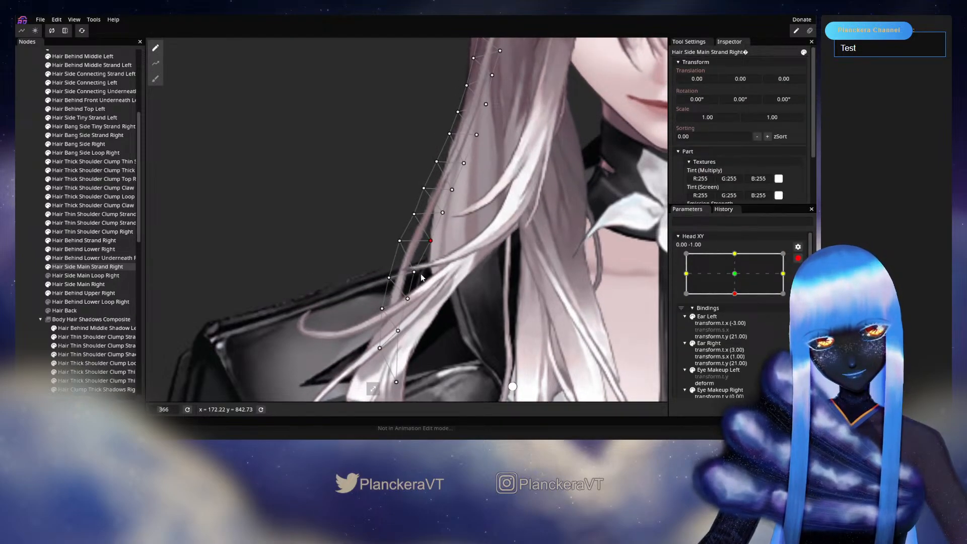
click(19, 240)
scroll(534, 317, down, 6)
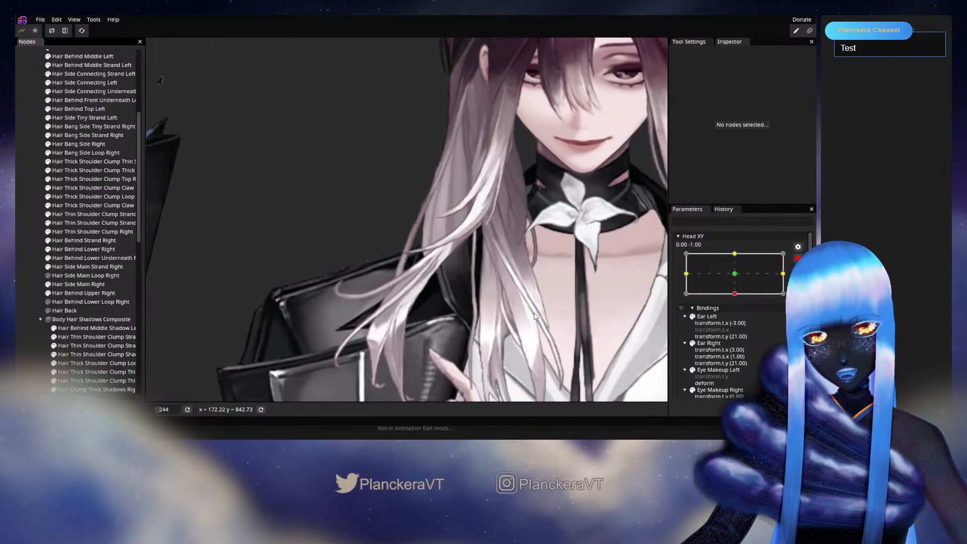
click(797, 258)
mouse_move(737, 318)
mouse_down()
mouse_move(740, 300)
mouse_move(736, 318)
mouse_up()
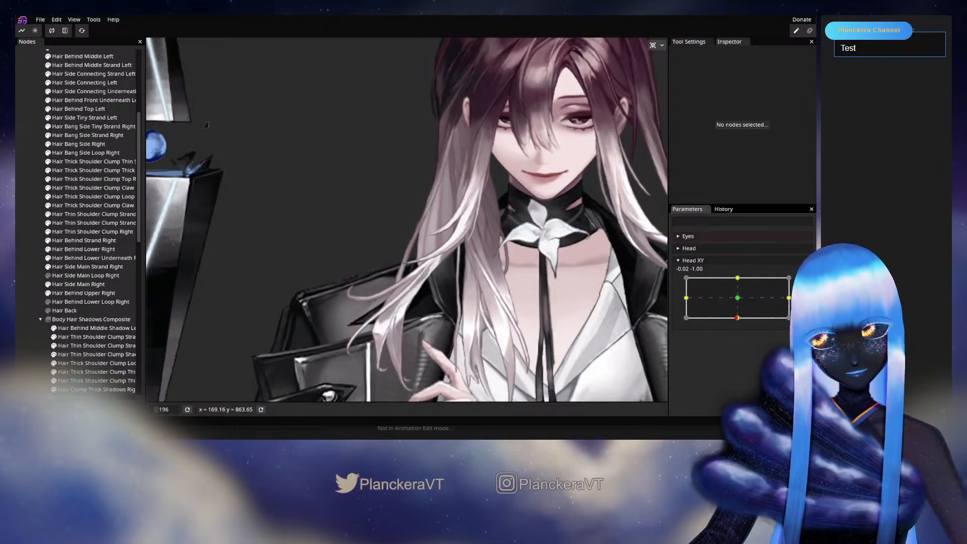
Bring up the Hair Side Main Strand Right mesh at the Head XY down keypoint and preview its motion up close.
click(802, 282)
scroll(393, 249, up, 4)
drag(390, 282, 368, 333)
scroll(368, 333, up, 4)
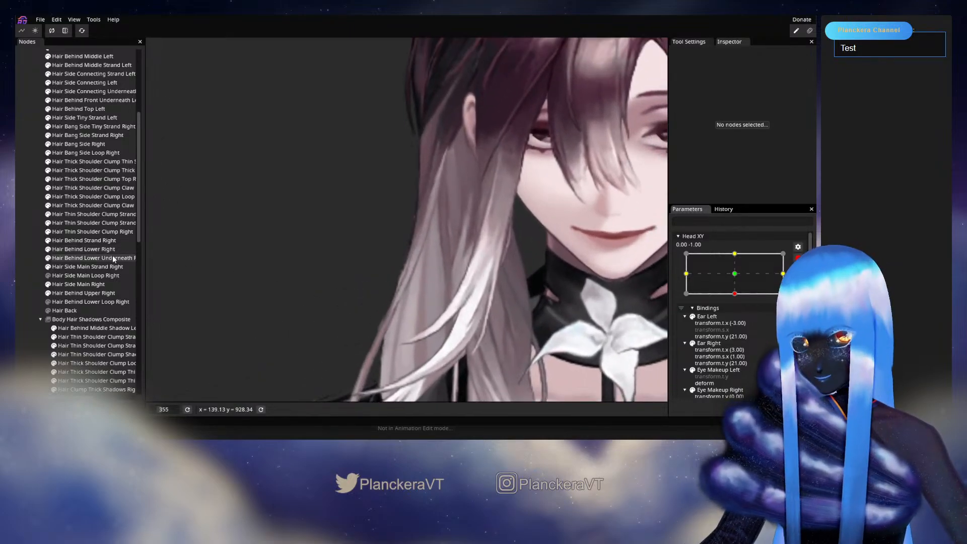
click(71, 266)
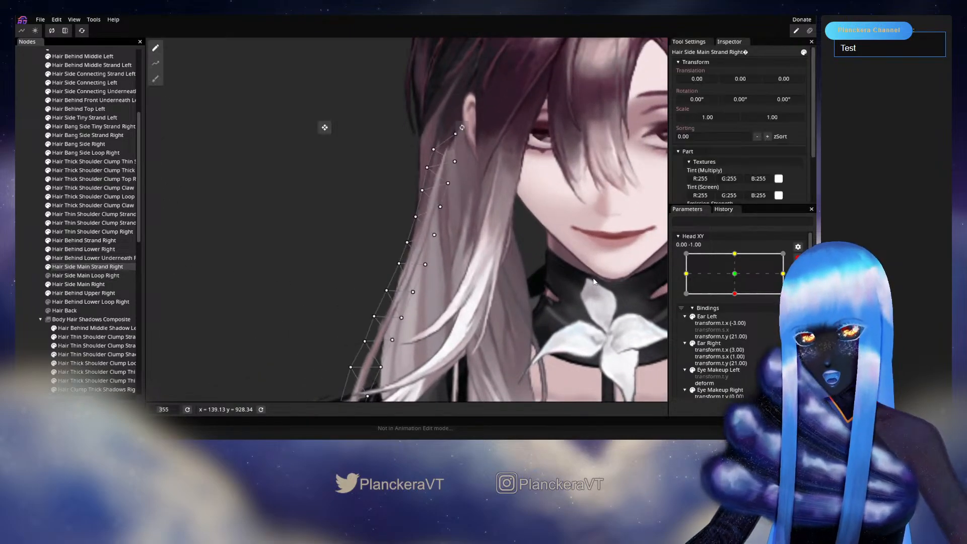
click(798, 259)
mouse_move(738, 321)
mouse_down()
mouse_move(738, 297)
mouse_move(736, 320)
mouse_up()
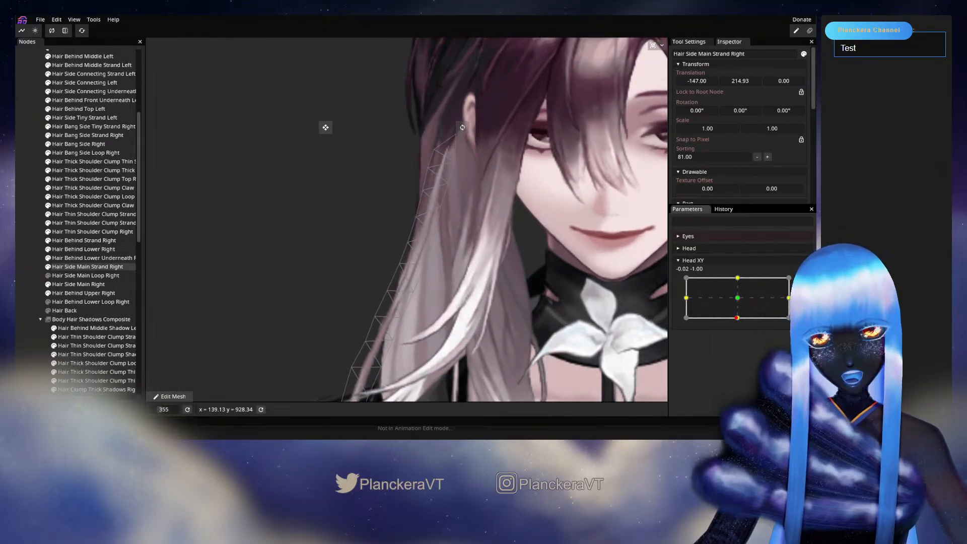
Lower two neighbouring inner vertices on the upper part of the strand slightly and preview the head-down motion.
click(804, 283)
click(447, 183)
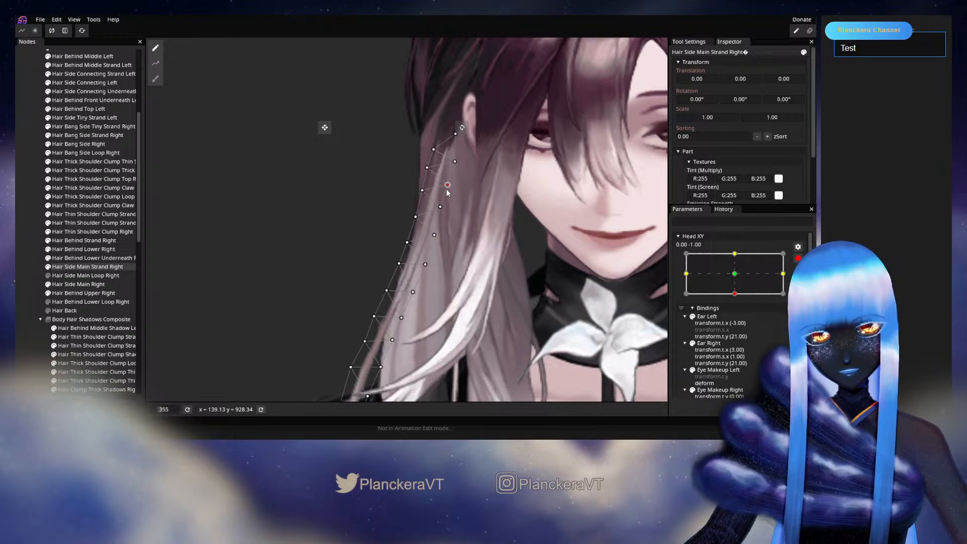
drag(460, 232, 496, 184)
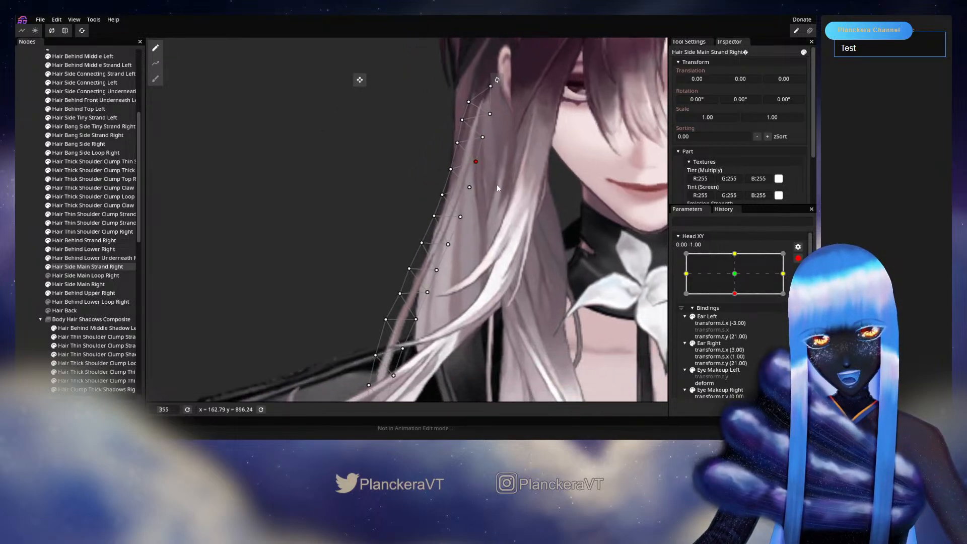
click(798, 258)
mouse_move(736, 318)
mouse_down()
mouse_move(738, 297)
mouse_move(735, 320)
mouse_up()
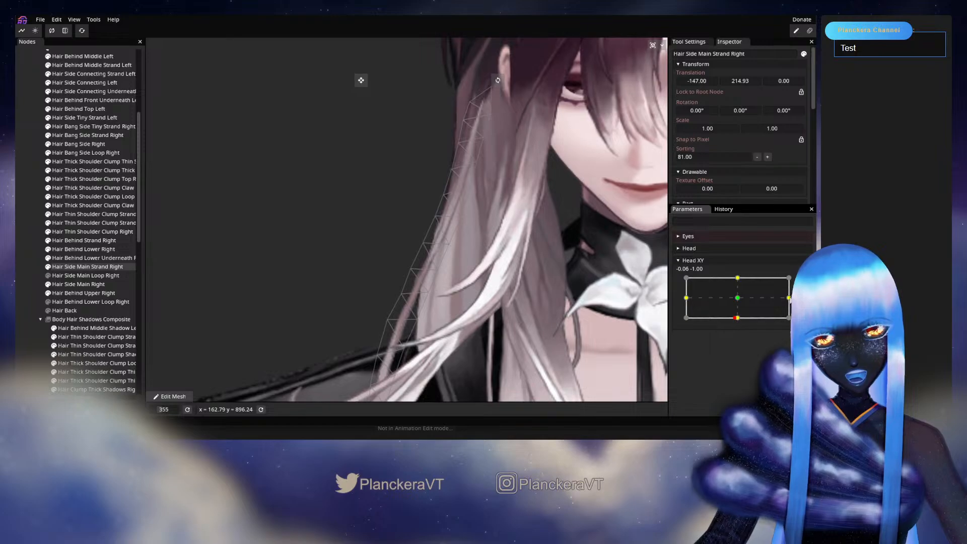
Shift the outer mid-strand vertex slightly up and inward, nudge the inner vertex below it inward, and preview Head XY down.
click(803, 282)
click(442, 194)
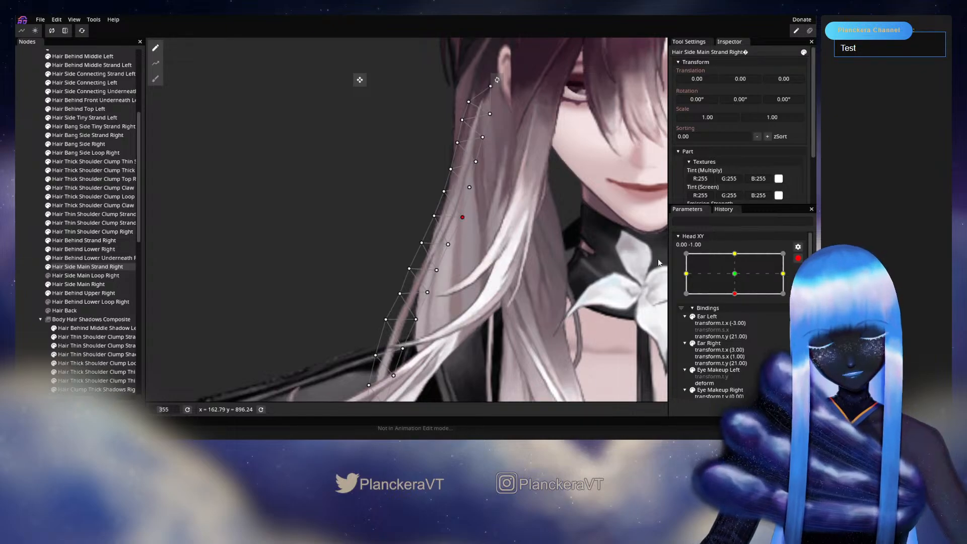
click(797, 258)
mouse_move(737, 318)
mouse_down()
mouse_move(736, 298)
mouse_move(738, 321)
mouse_up()
Raise the inner vertex below mid-strand, shift the outer vertex just above it slightly inward, and test the motion.
click(797, 283)
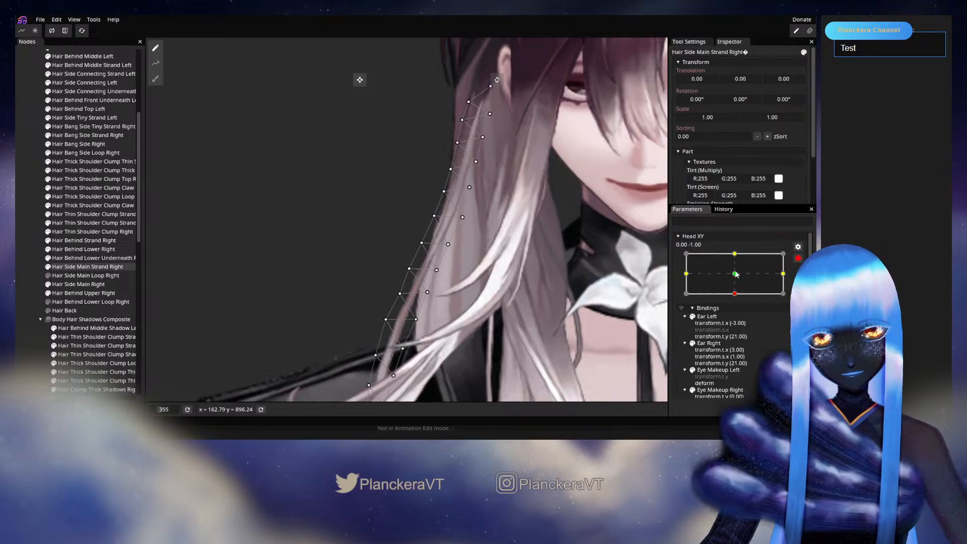
click(462, 217)
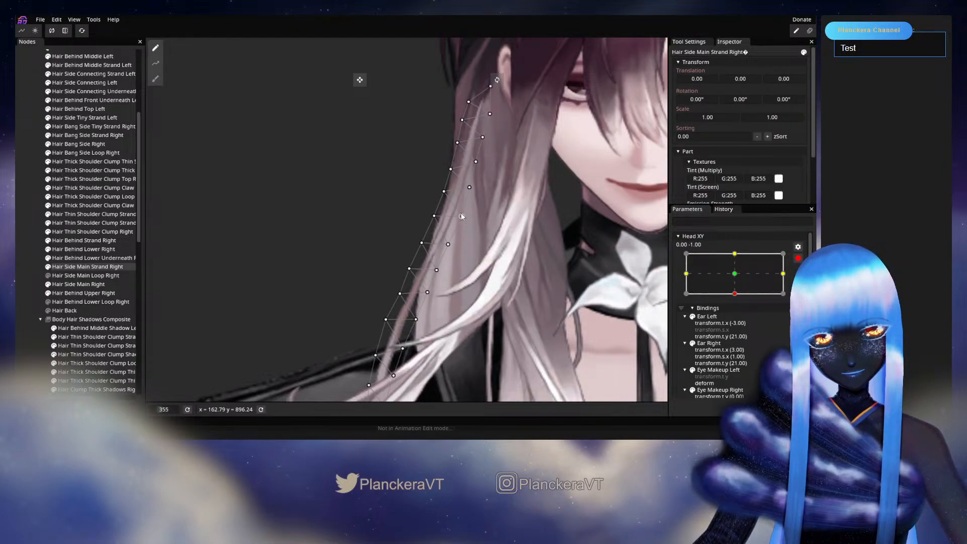
drag(447, 244, 448, 242)
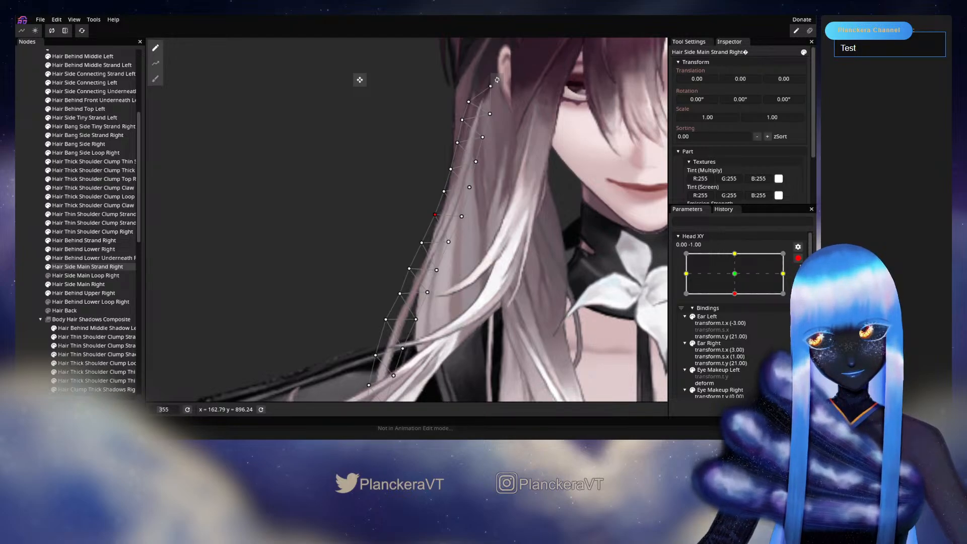
click(798, 258)
mouse_move(737, 321)
mouse_down()
mouse_move(736, 311)
mouse_move(736, 325)
mouse_up()
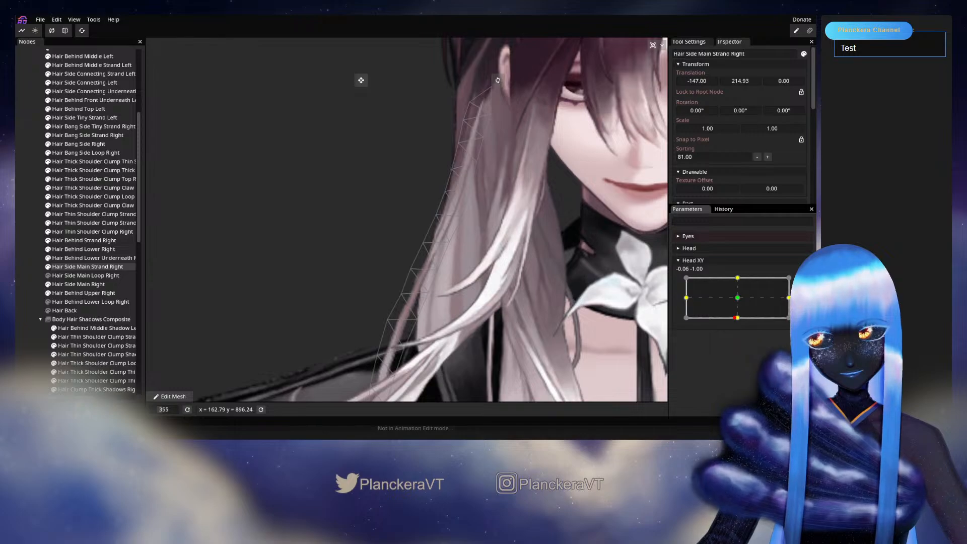
Move the two outer vertices below mid-strand slightly outward, raise the inner vertex beside them, and preview the head tilting down.
click(803, 282)
click(433, 215)
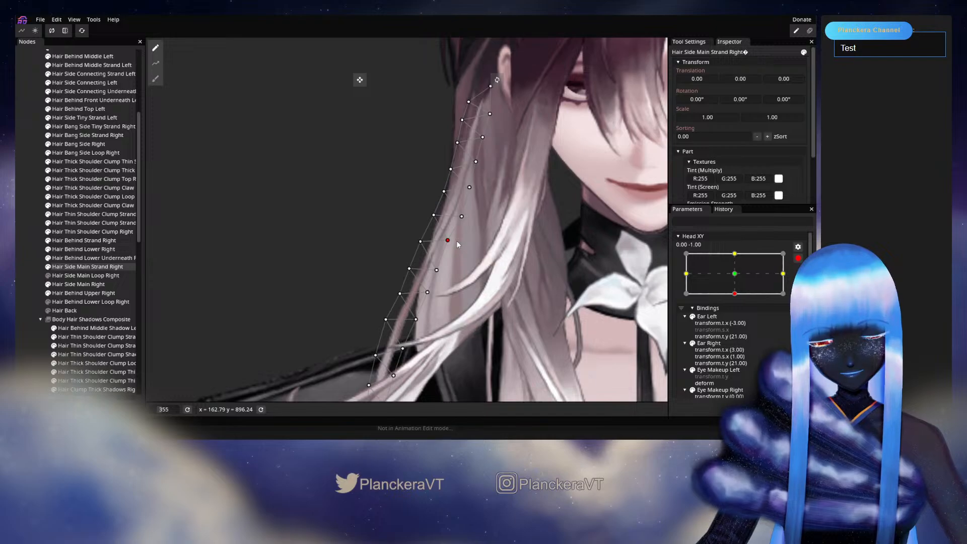
click(797, 258)
mouse_move(737, 318)
mouse_down()
mouse_move(738, 299)
mouse_move(739, 323)
mouse_up()
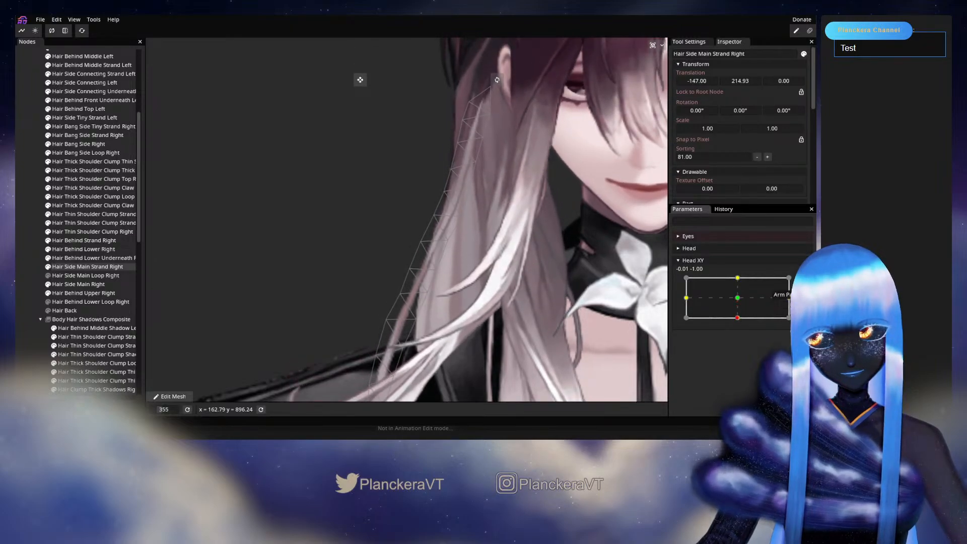
Nudge the outer mid-strand vertex slightly up and outward, and check the strand's movement around Head XY down.
click(798, 282)
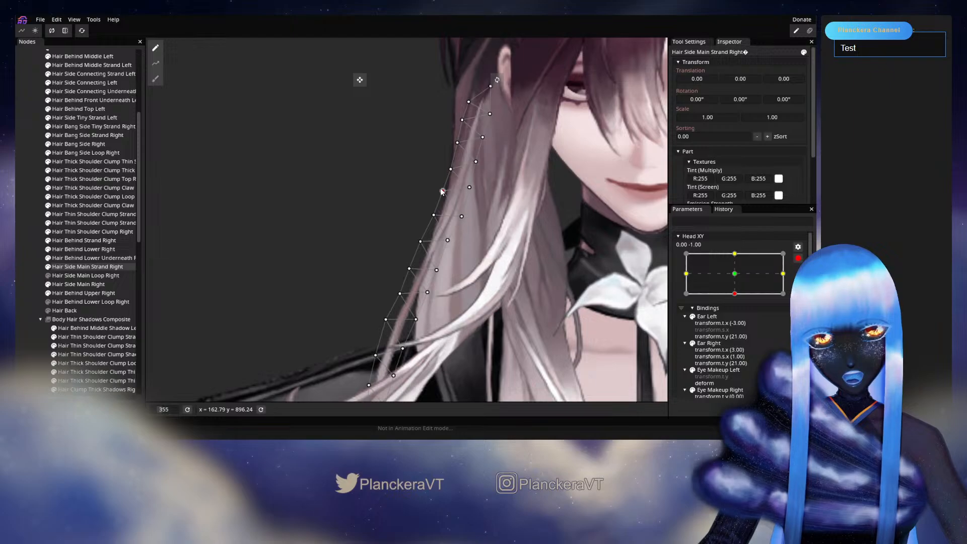
click(798, 258)
click(738, 319)
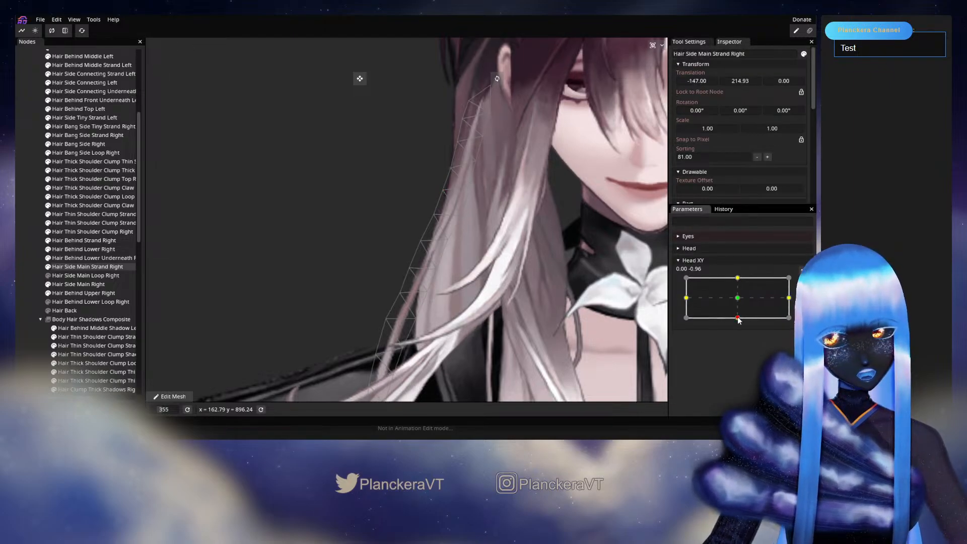
mouse_move(738, 318)
mouse_down()
mouse_move(738, 298)
mouse_move(742, 323)
mouse_up()
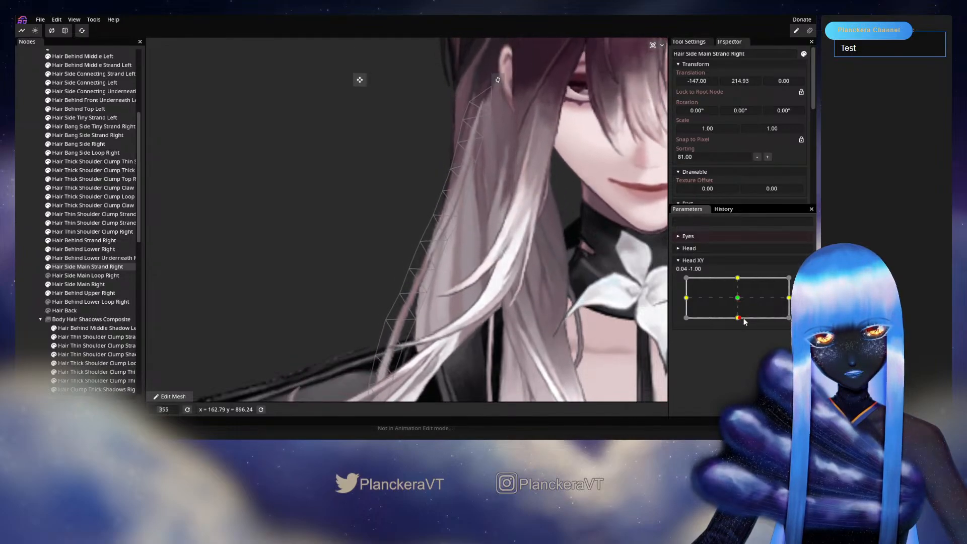
Nudge the outer and inner vertices just above mid-strand slightly outward, and preview the movement from neutral to head down.
click(781, 297)
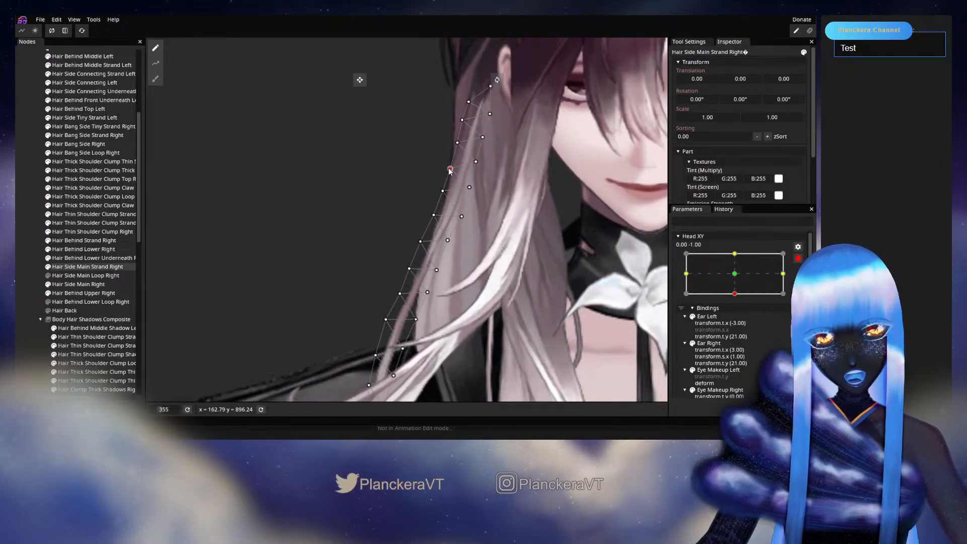
click(475, 162)
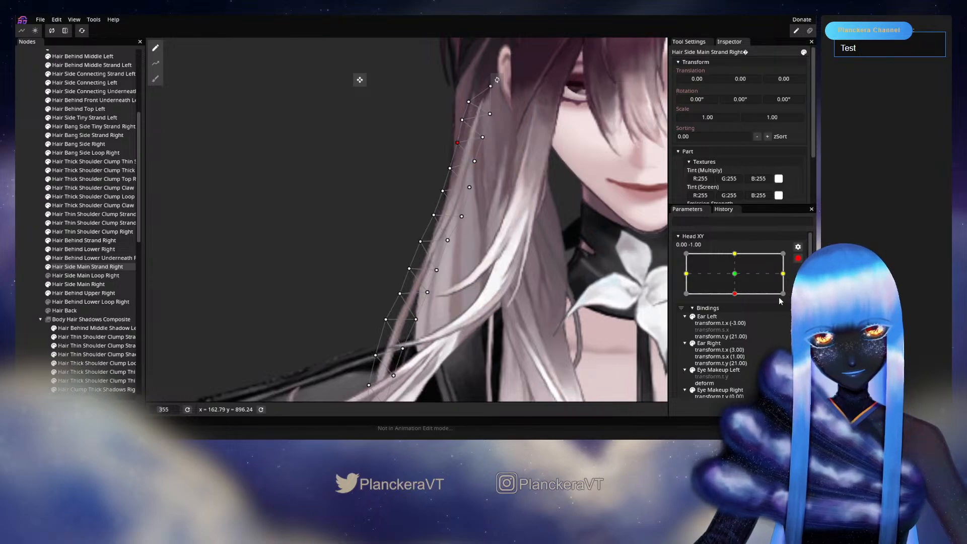
click(799, 257)
drag(737, 317, 739, 305)
drag(737, 298, 742, 322)
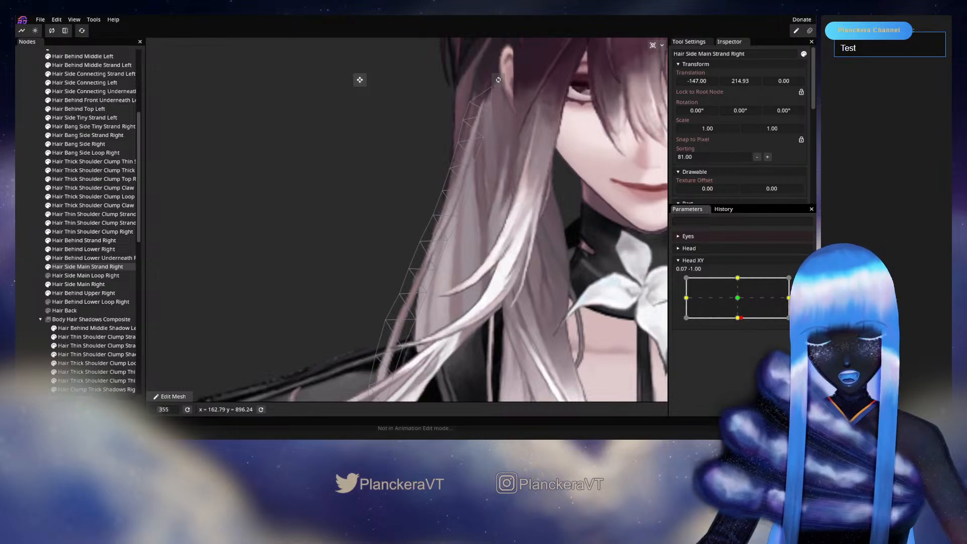
Raise the two inner vertices and the outer vertex below mid-strand slightly, and preview the head-down motion.
click(804, 282)
click(460, 217)
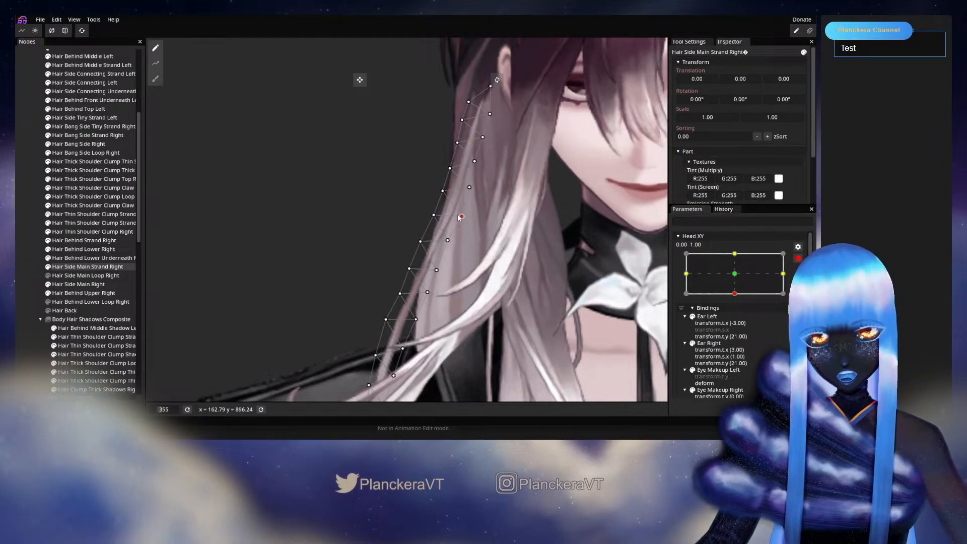
click(447, 240)
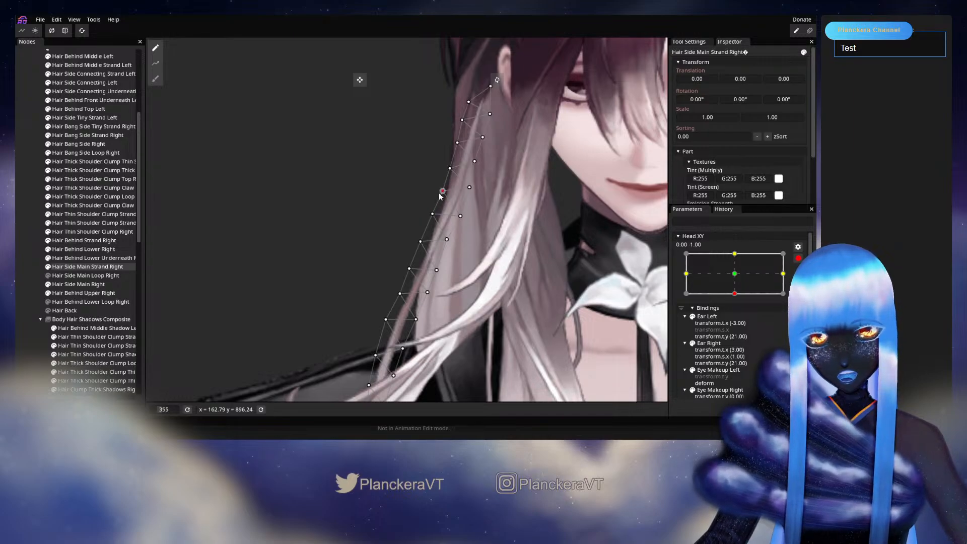
drag(500, 243, 545, 222)
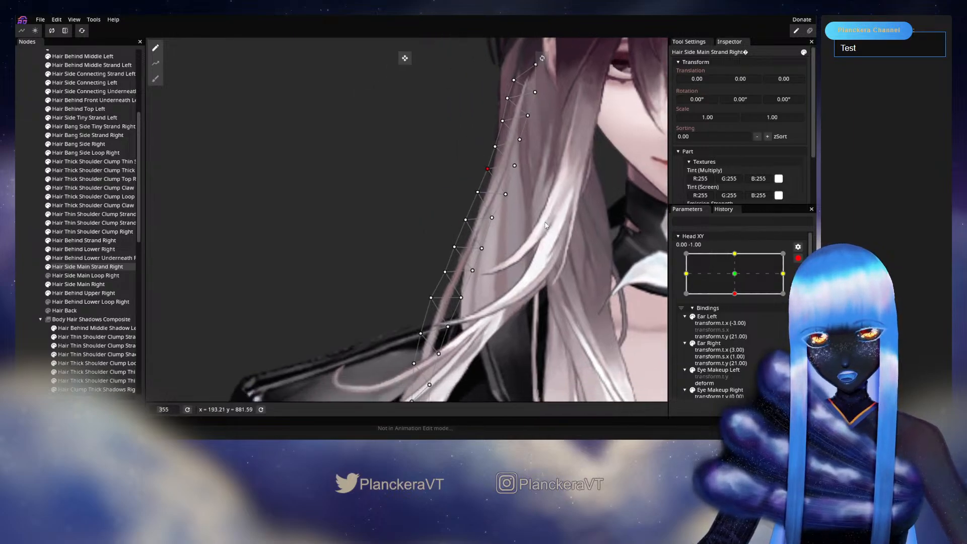
click(797, 258)
mouse_move(737, 319)
mouse_down()
mouse_move(737, 297)
mouse_move(736, 317)
mouse_up()
Shift the outer vertex below mid-strand and the inner vertex beneath it slightly inward, and test Head XY down.
click(797, 282)
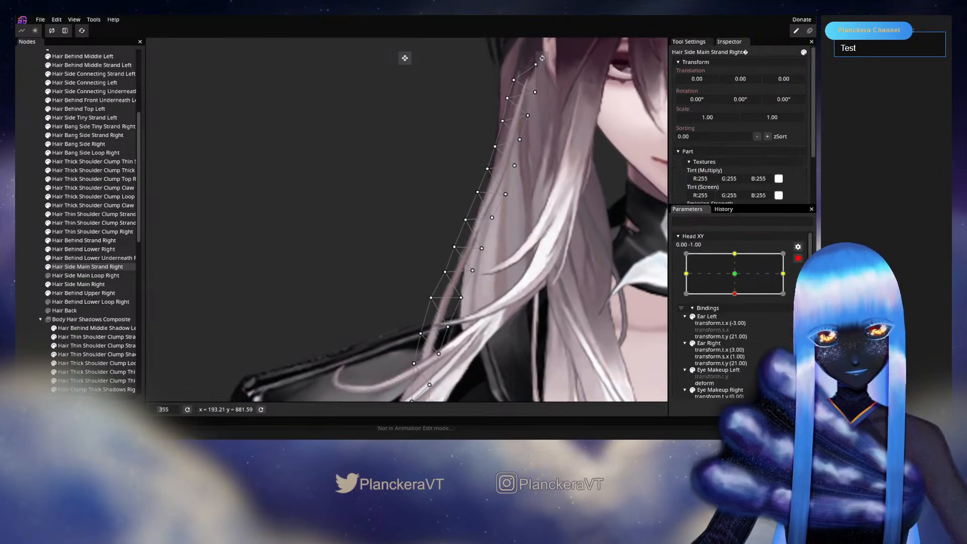
drag(492, 218, 484, 195)
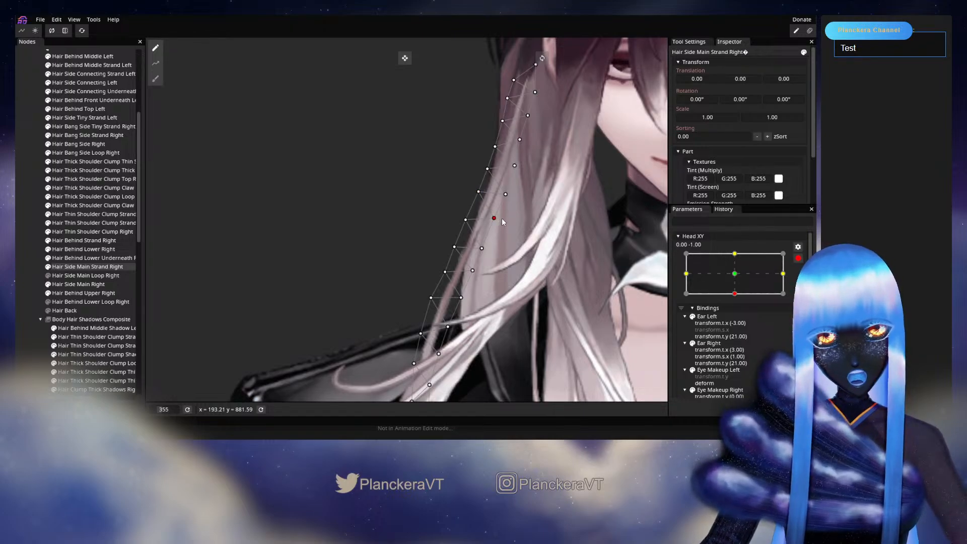
click(797, 258)
mouse_move(738, 317)
mouse_down()
mouse_move(739, 298)
mouse_move(738, 319)
mouse_up()
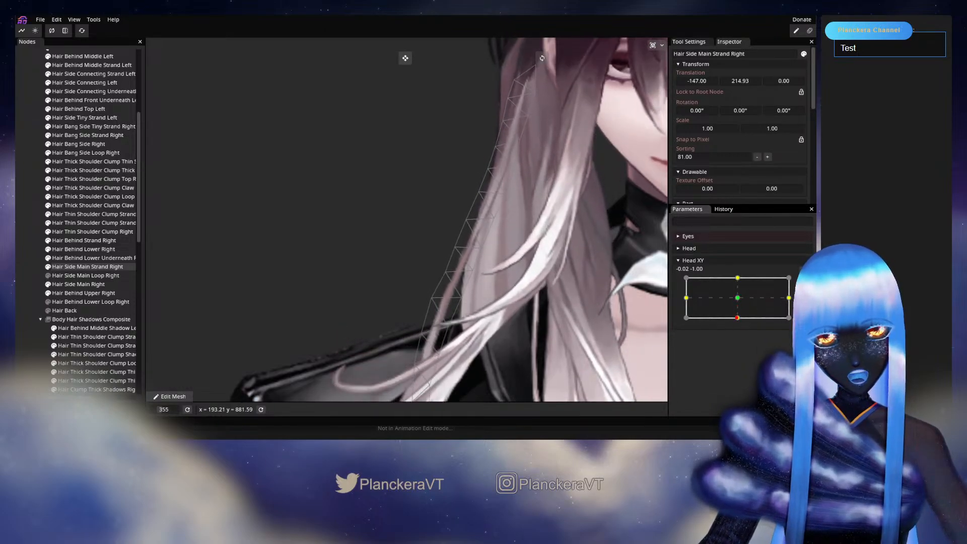
Lower the inner vertex below mid-strand, fine-tune it slightly up and outward, and preview the motion after each adjustment.
click(802, 282)
click(493, 218)
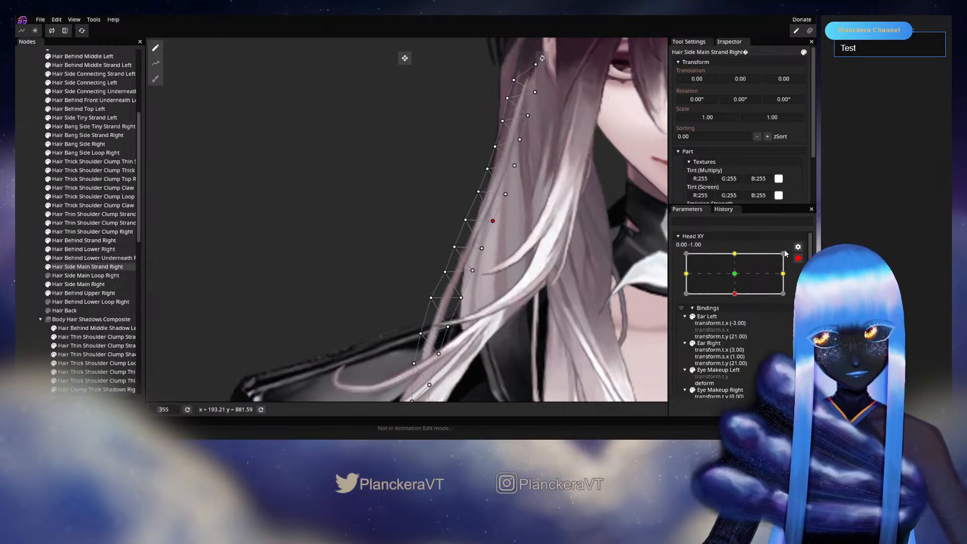
click(798, 258)
mouse_move(737, 318)
mouse_down()
mouse_move(738, 298)
mouse_move(740, 322)
mouse_up()
click(803, 282)
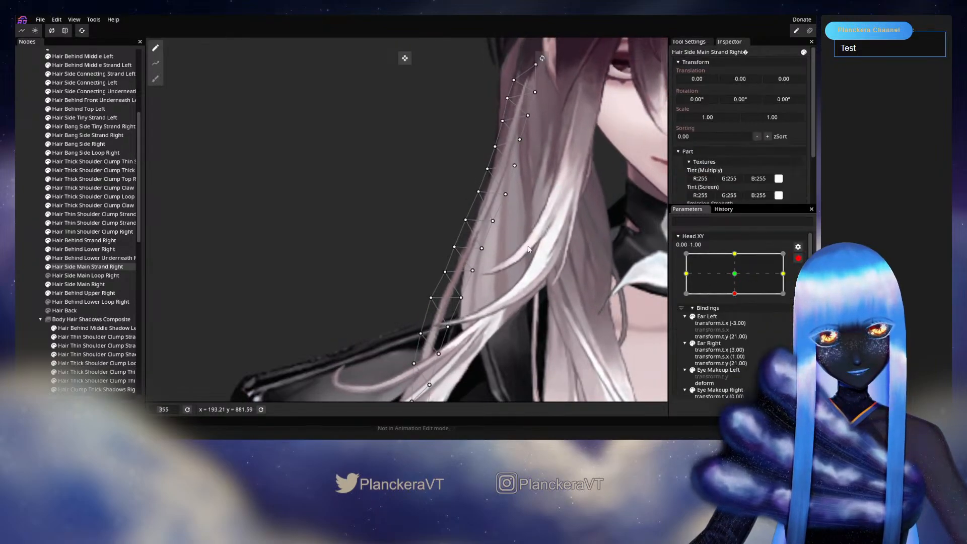
click(493, 221)
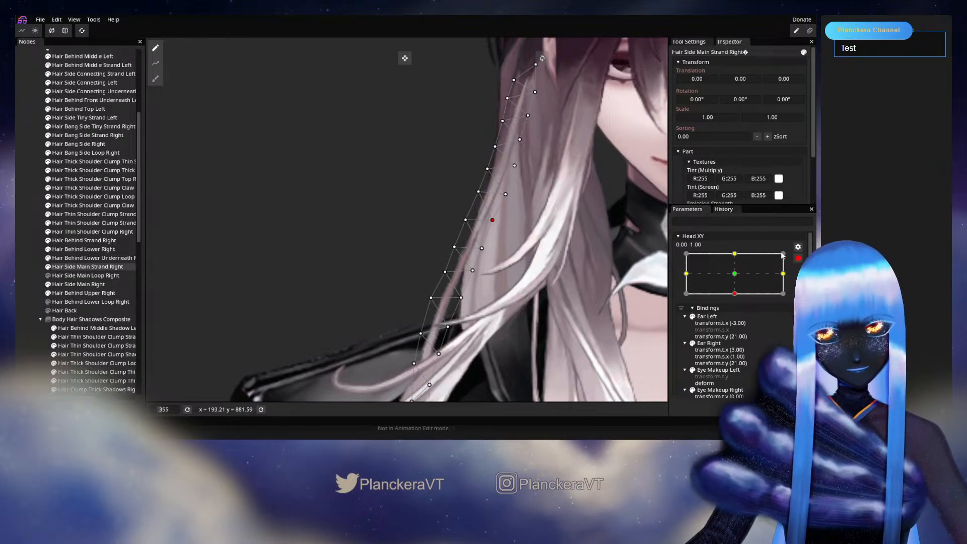
click(797, 257)
mouse_move(737, 318)
mouse_down()
mouse_move(735, 295)
mouse_move(739, 317)
mouse_up()
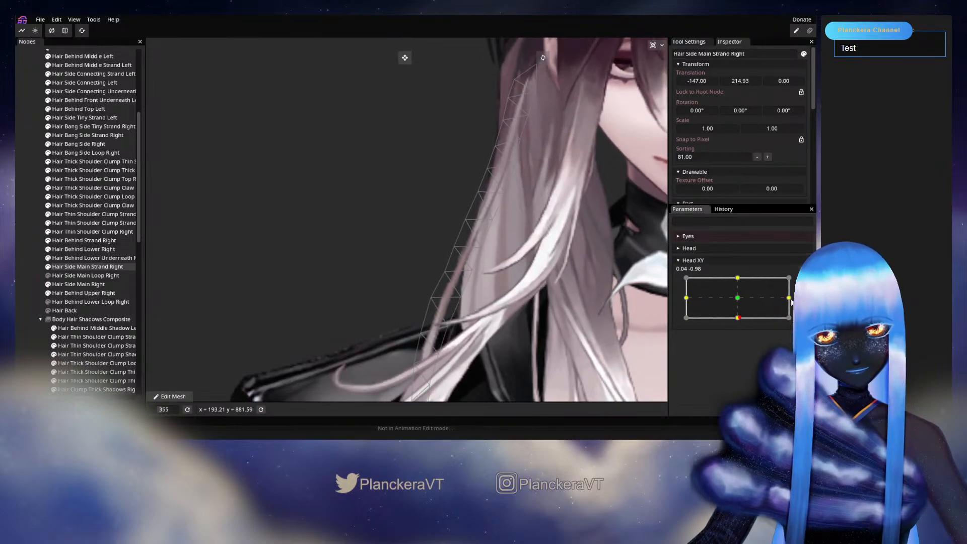
Shift two outer vertices and the inner vertex on the lower strand slightly outward, and preview the head-down motion.
click(803, 283)
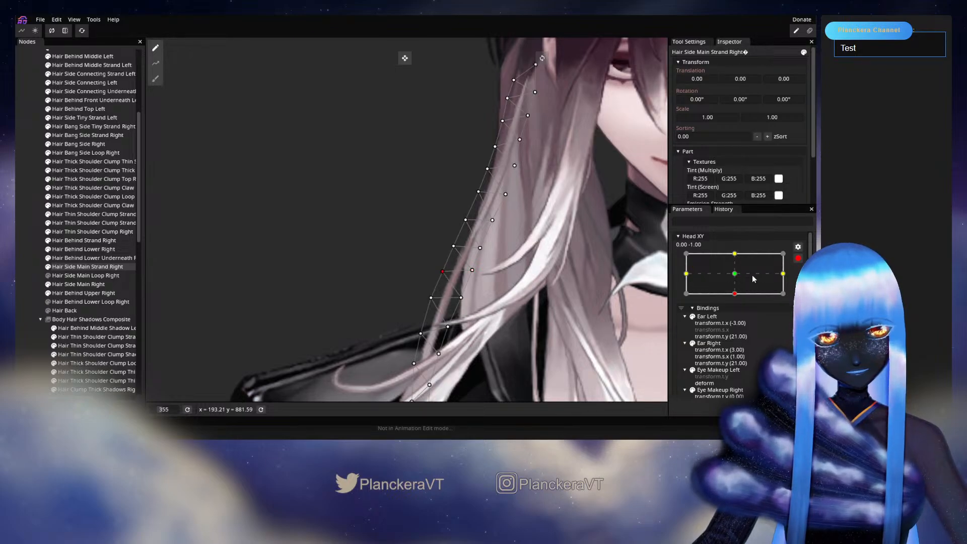
click(797, 259)
mouse_move(737, 318)
mouse_down()
mouse_move(732, 284)
mouse_move(734, 324)
mouse_up()
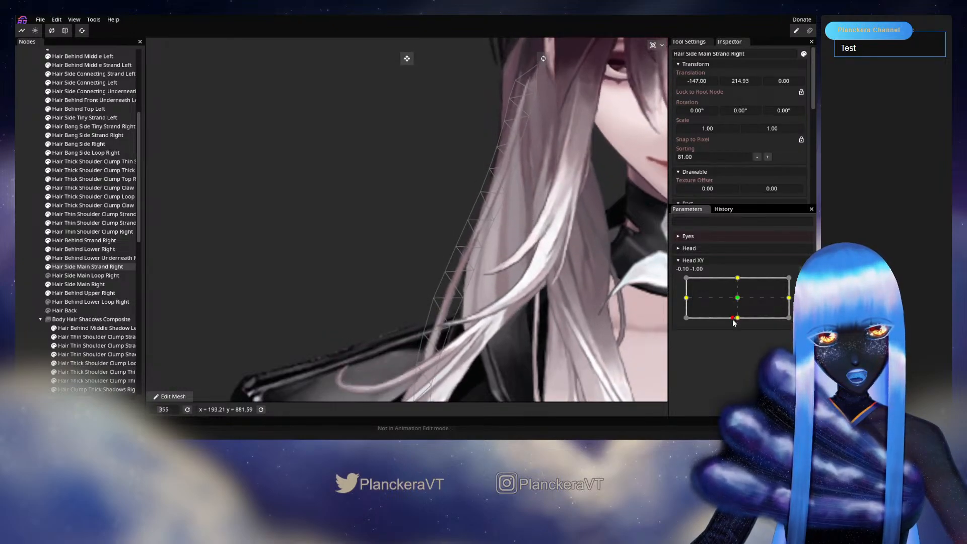
Move the two outer lower-strand vertices slightly inward, check the inner vertex above the shoulder, and test Head XY down.
click(803, 282)
drag(443, 271, 451, 270)
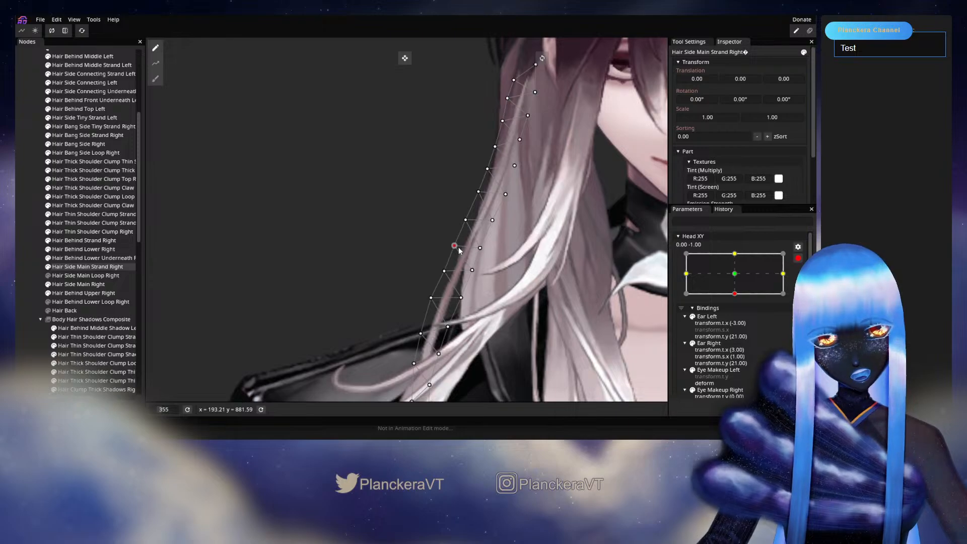
click(797, 258)
drag(739, 322, 738, 324)
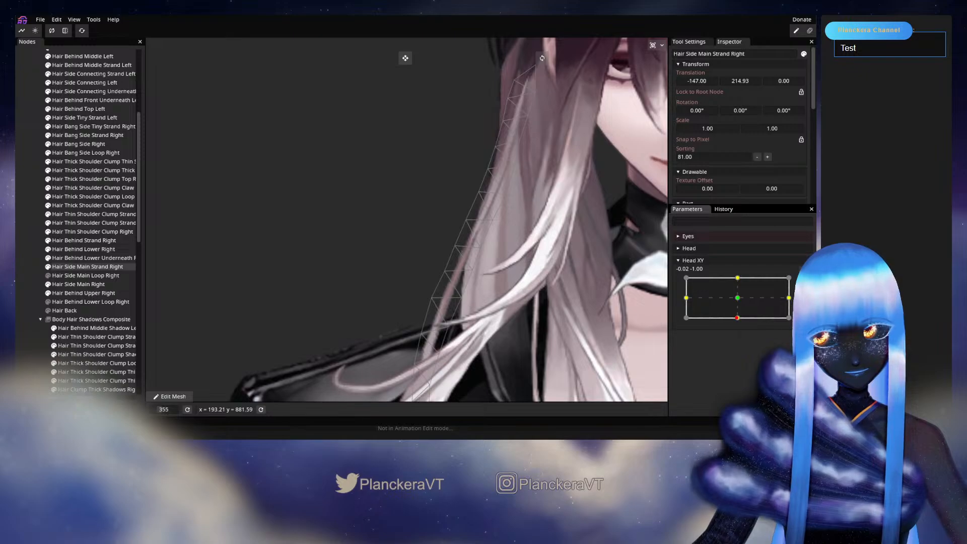
click(798, 282)
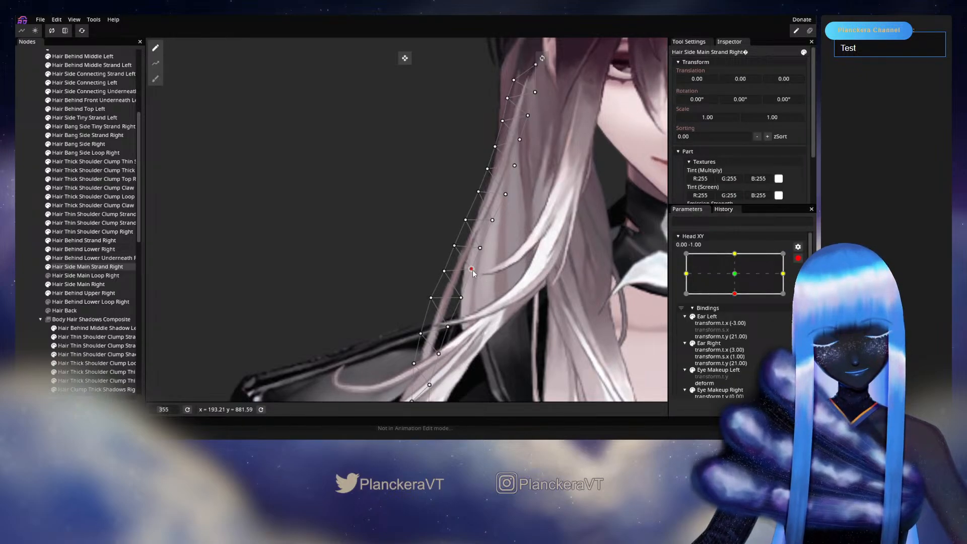
click(797, 258)
mouse_move(737, 320)
mouse_down()
mouse_move(736, 300)
mouse_move(739, 320)
mouse_move(738, 304)
mouse_move(754, 315)
mouse_up()
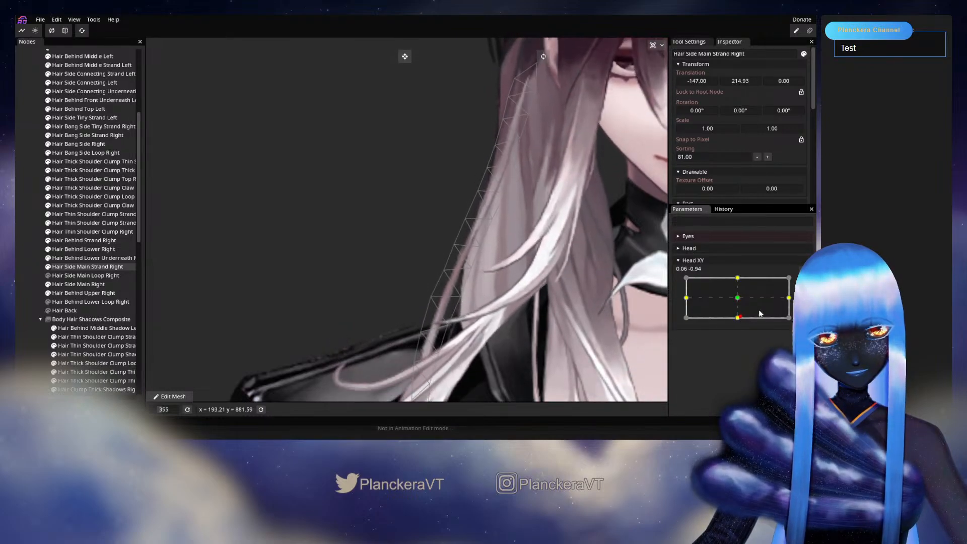
Nudge the outer vertex at the shoulder edge slightly up and its inner neighbour slightly outward, and test Head XY down.
click(798, 282)
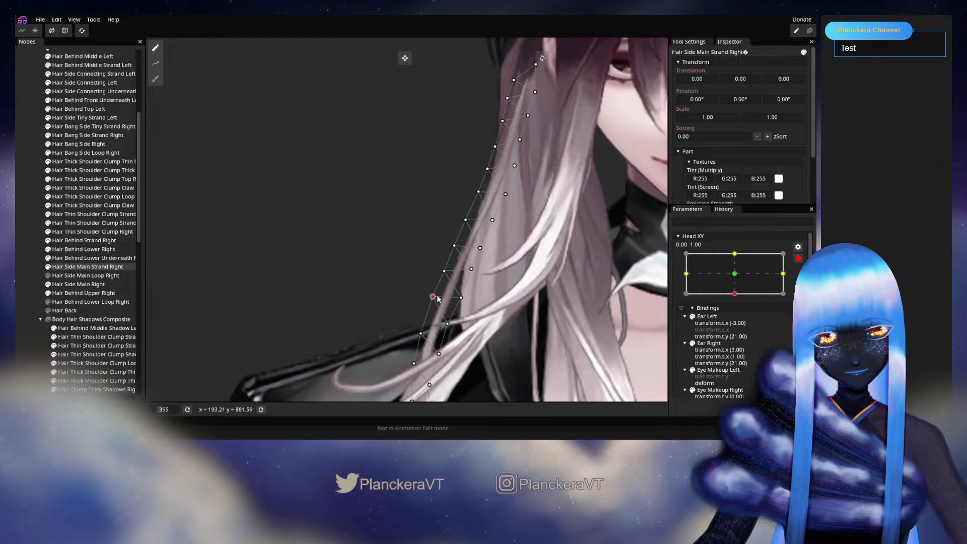
click(798, 259)
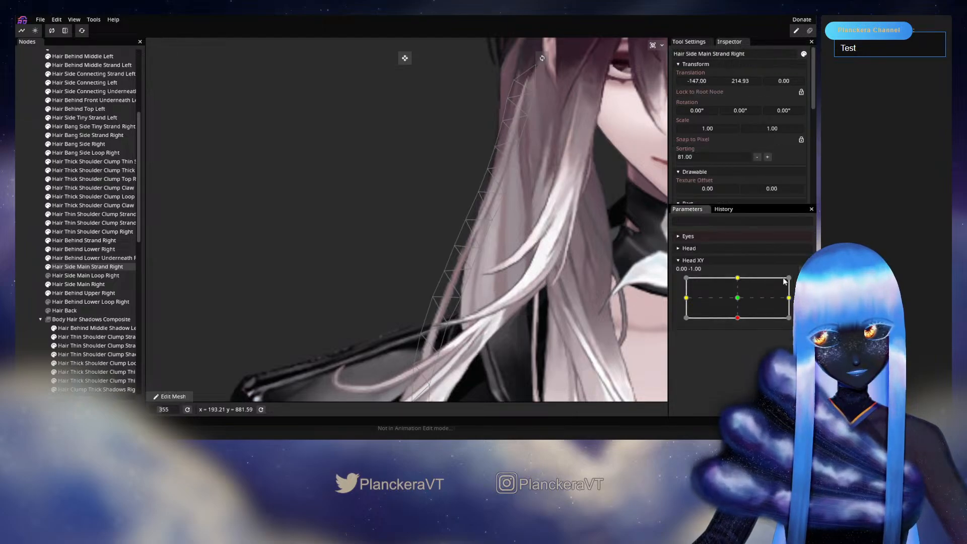
mouse_move(737, 317)
mouse_down()
mouse_move(738, 305)
mouse_move(737, 319)
mouse_up()
click(798, 282)
click(447, 323)
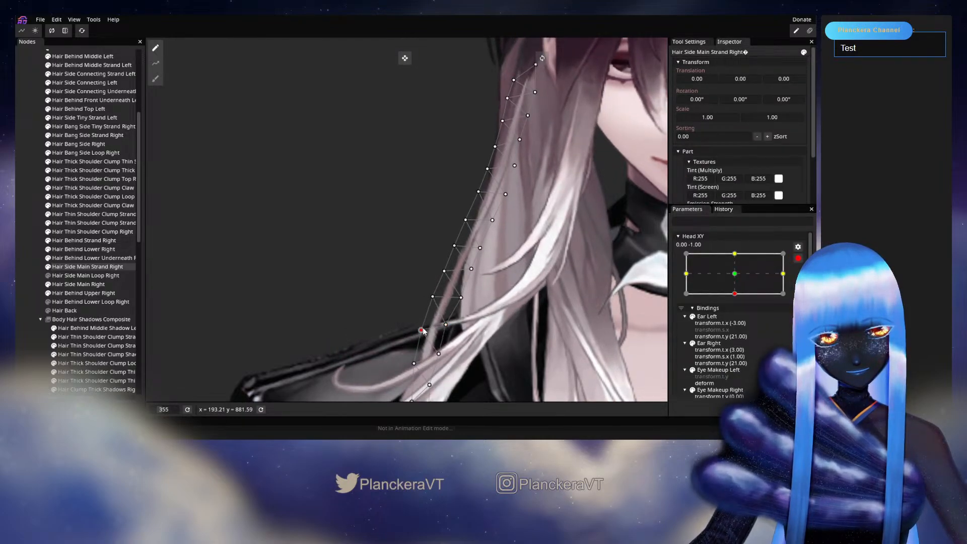
click(799, 260)
mouse_move(737, 317)
mouse_down()
mouse_move(734, 302)
mouse_move(739, 325)
mouse_up()
Fine-tune the outer vertex at the shoulder edge and the inner vertex just below it slightly, and preview the head-down motion.
click(798, 282)
drag(499, 346, 532, 284)
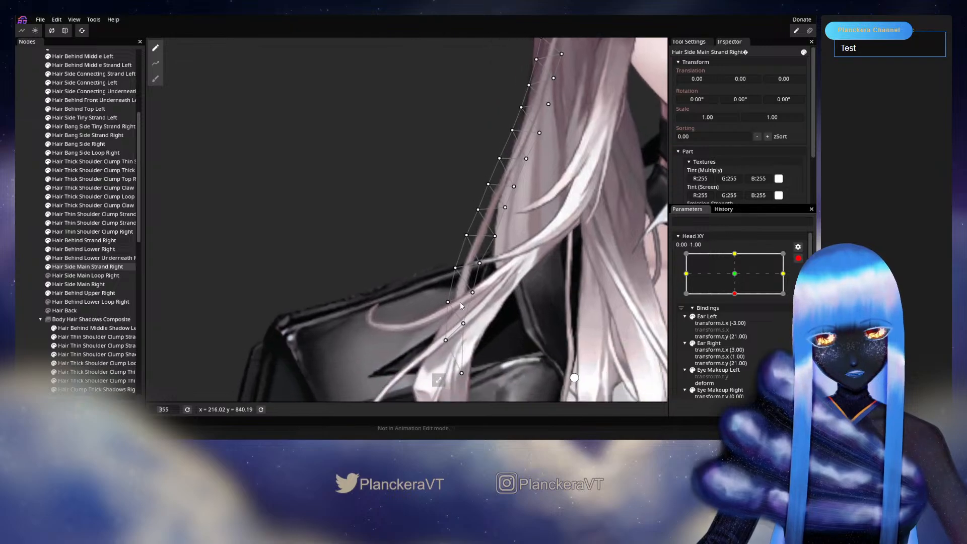
click(456, 267)
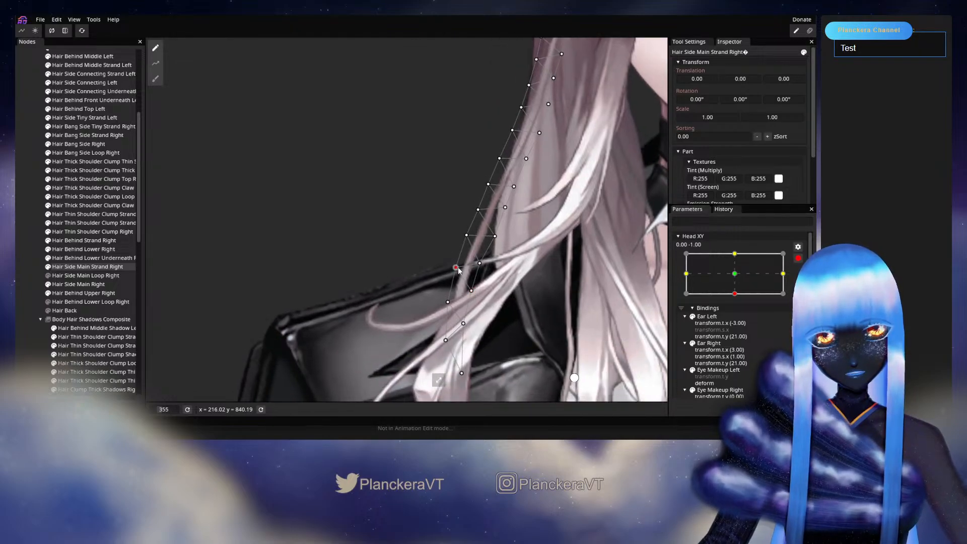
click(798, 258)
mouse_move(737, 318)
mouse_down()
mouse_move(738, 310)
mouse_move(728, 318)
mouse_up()
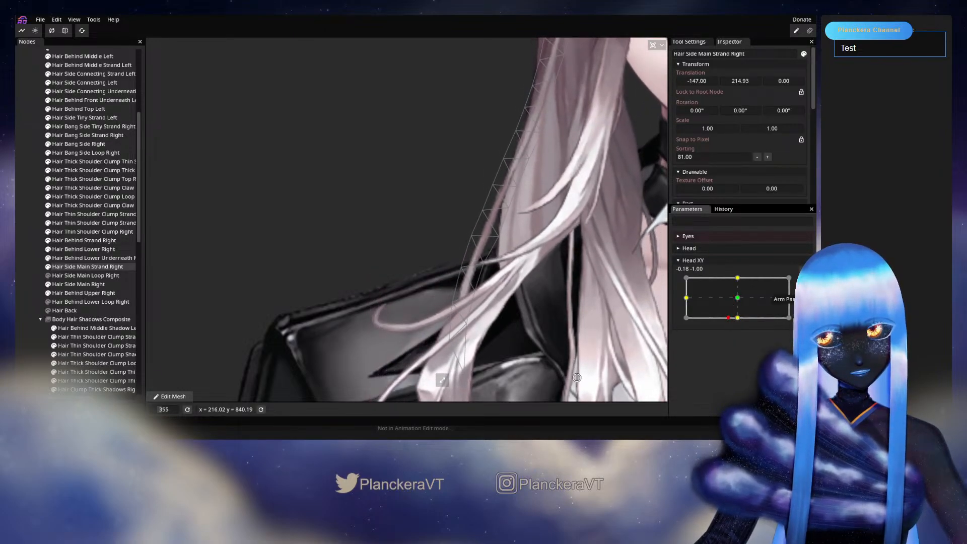
Raise the four lowest vertices near the strand's tip at the Head XY down keypoint, and preview the tilt.
click(803, 282)
drag(462, 327, 466, 317)
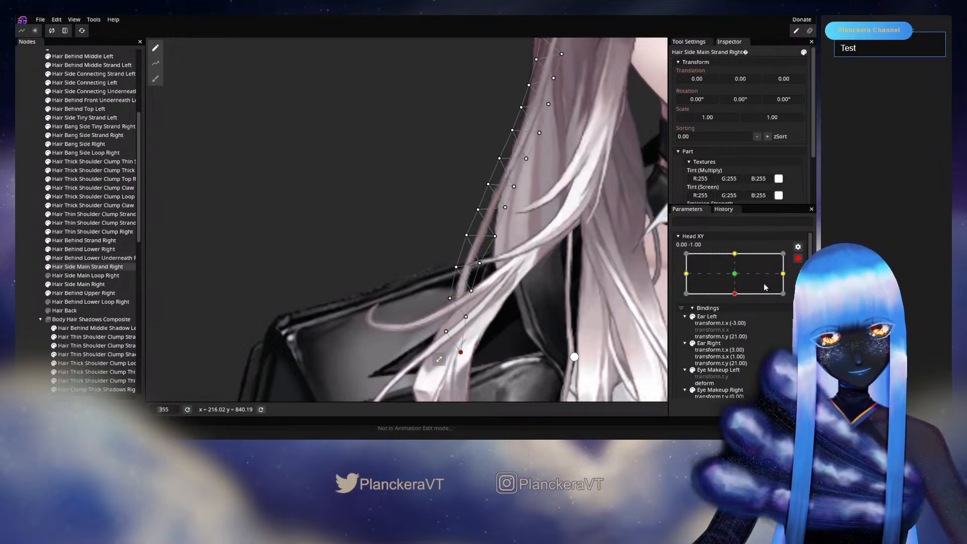
click(798, 259)
mouse_move(738, 319)
mouse_down()
mouse_move(737, 302)
mouse_move(725, 326)
mouse_up()
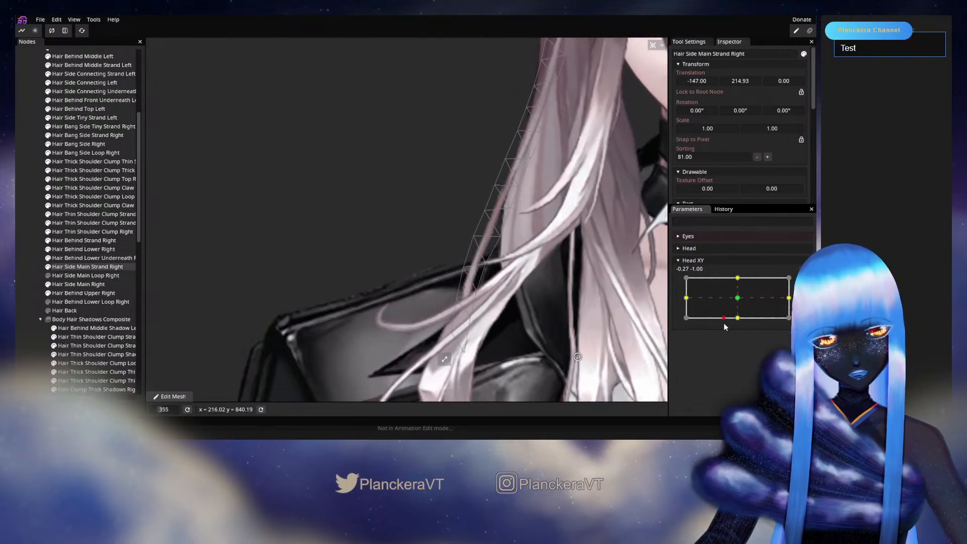
Shift the outer vertex below the shoulder edge slightly outward, lower the inner vertex beside it slightly, and test the motion after each adjustment.
click(798, 282)
drag(451, 300, 446, 302)
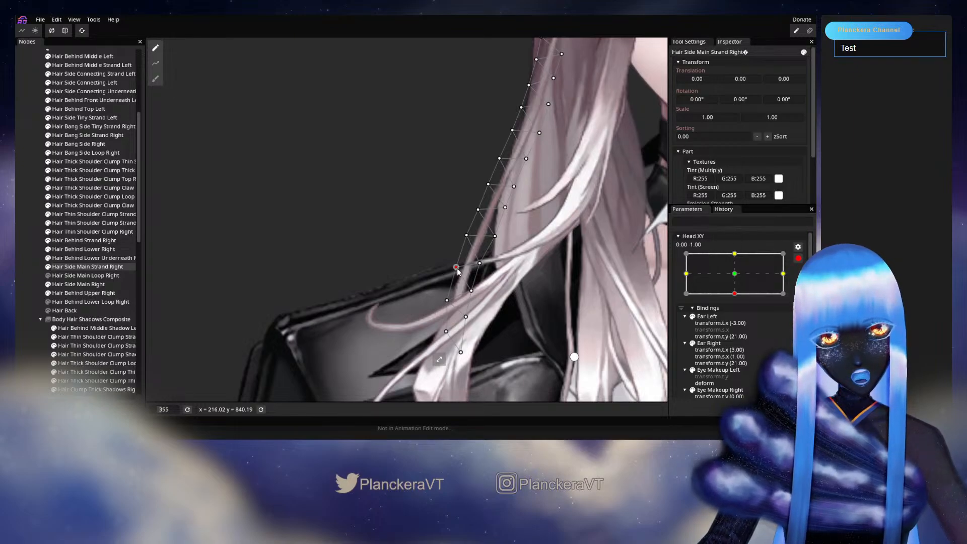
click(798, 258)
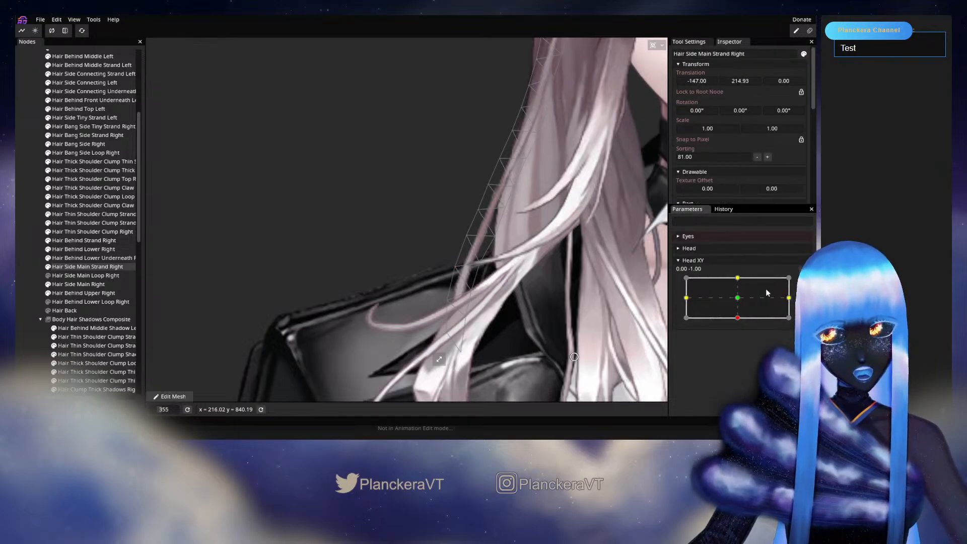
mouse_move(737, 317)
mouse_down()
mouse_move(740, 302)
mouse_move(737, 319)
mouse_up()
click(800, 282)
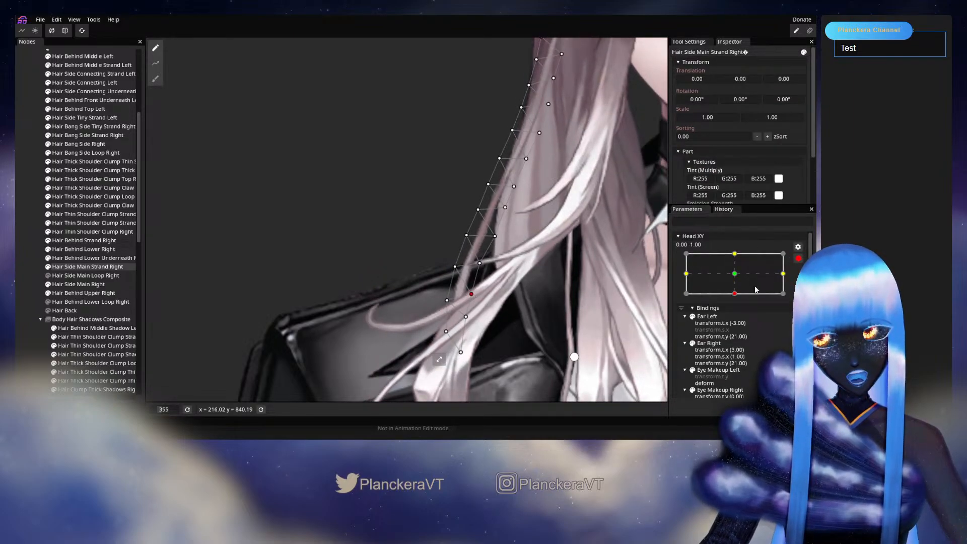
click(798, 258)
mouse_move(738, 317)
mouse_down()
mouse_move(740, 298)
mouse_move(733, 318)
mouse_up()
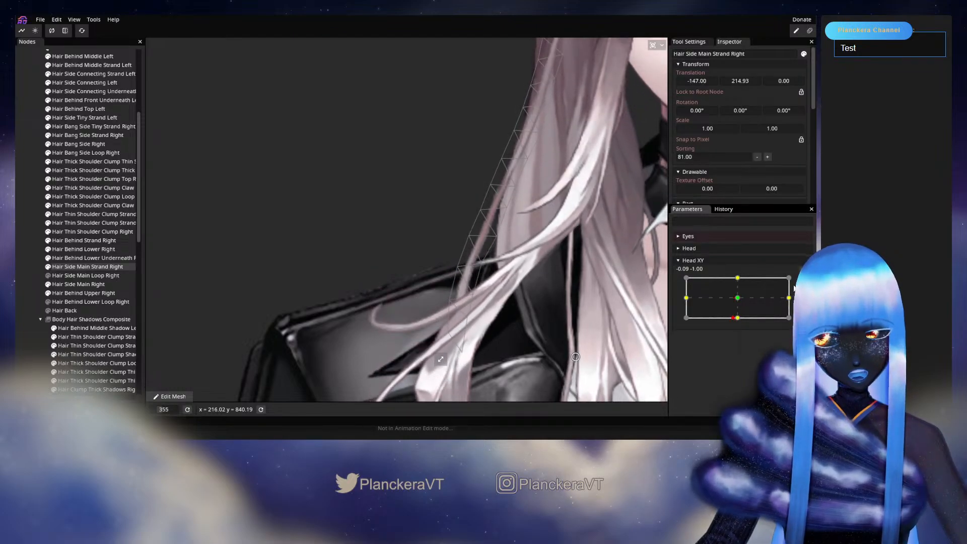
Move the outer vertex below the shoulder edge slightly down and outward, and preview Head XY down.
click(803, 282)
drag(447, 301, 444, 309)
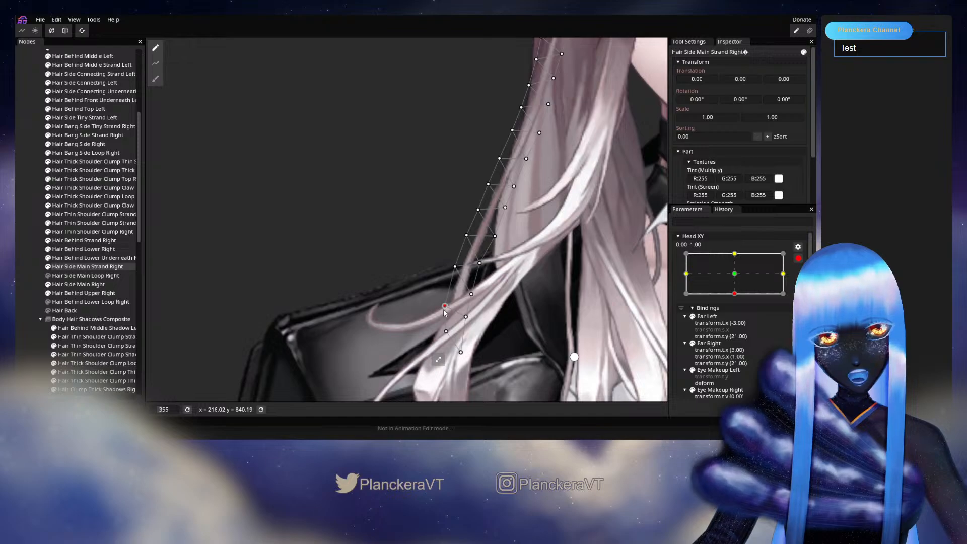
click(798, 257)
mouse_move(737, 321)
mouse_down()
mouse_move(732, 303)
mouse_move(730, 321)
mouse_up()
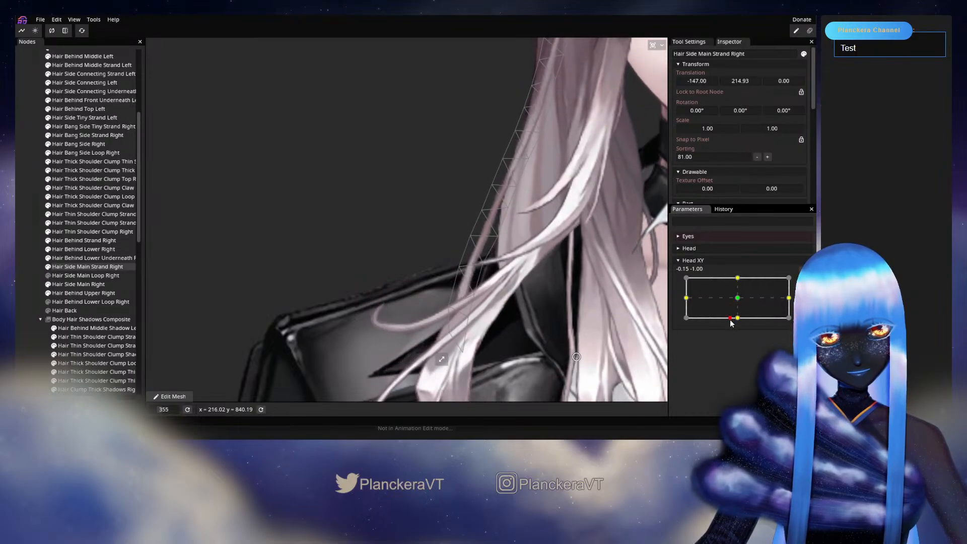
Raise the inner vertex below the shoulder edge slightly, fine-tune the outer vertex at the edge, and test the head from neutral to down.
click(797, 282)
drag(474, 291, 475, 293)
click(453, 267)
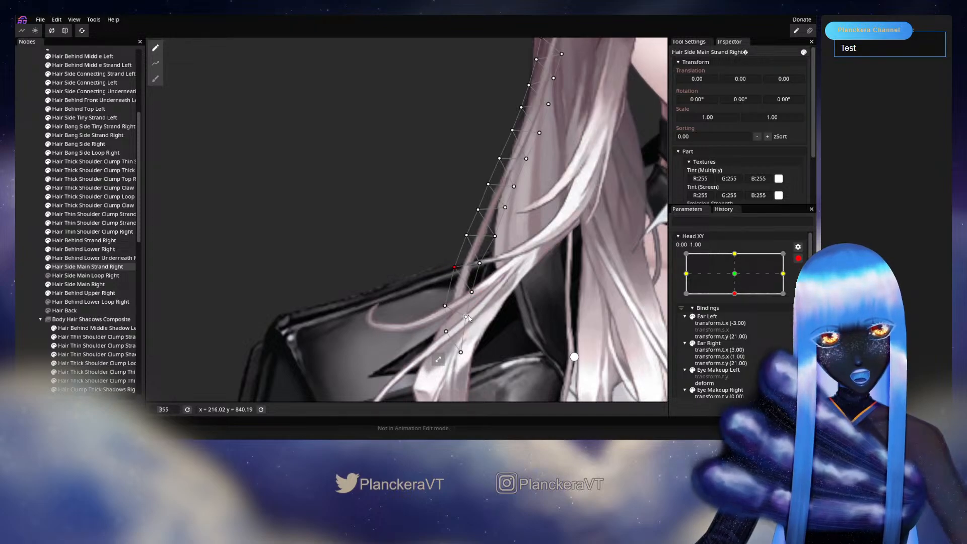
click(797, 257)
drag(737, 318, 737, 299)
drag(737, 313, 739, 322)
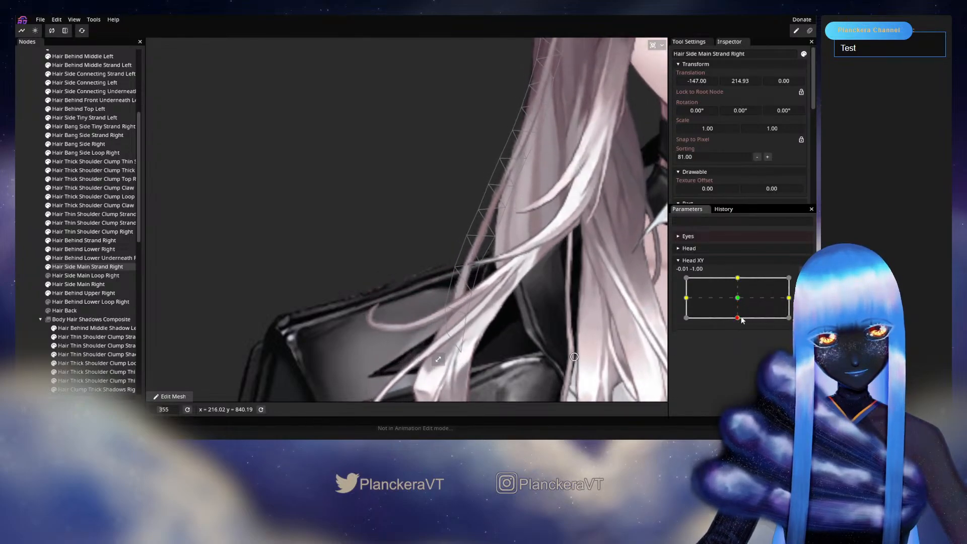
Shift the outer vertex below the shoulder edge slightly inward, raise the inner vertex near the tip slightly, and test Head XY down.
click(803, 282)
click(472, 293)
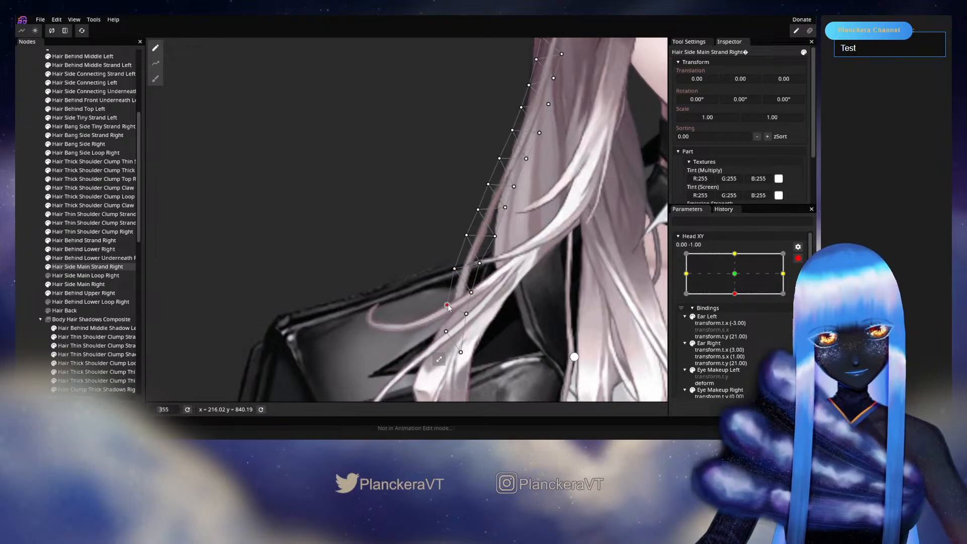
click(798, 259)
mouse_move(738, 317)
mouse_down()
mouse_move(737, 300)
mouse_move(734, 319)
mouse_up()
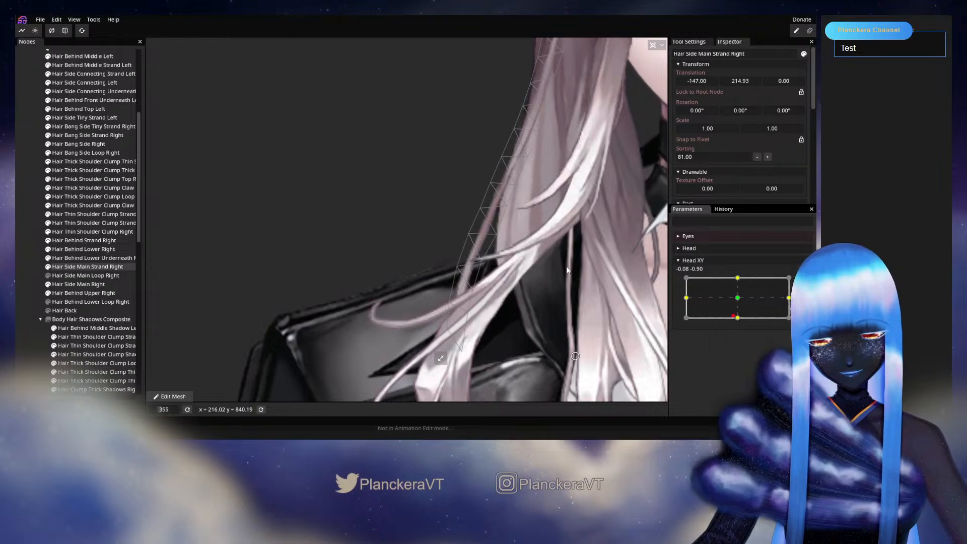
Deselect the strand and preview the whole head and hair moving between the Head XY down and neutral positions.
scroll(407, 302, down, 1)
click(386, 265)
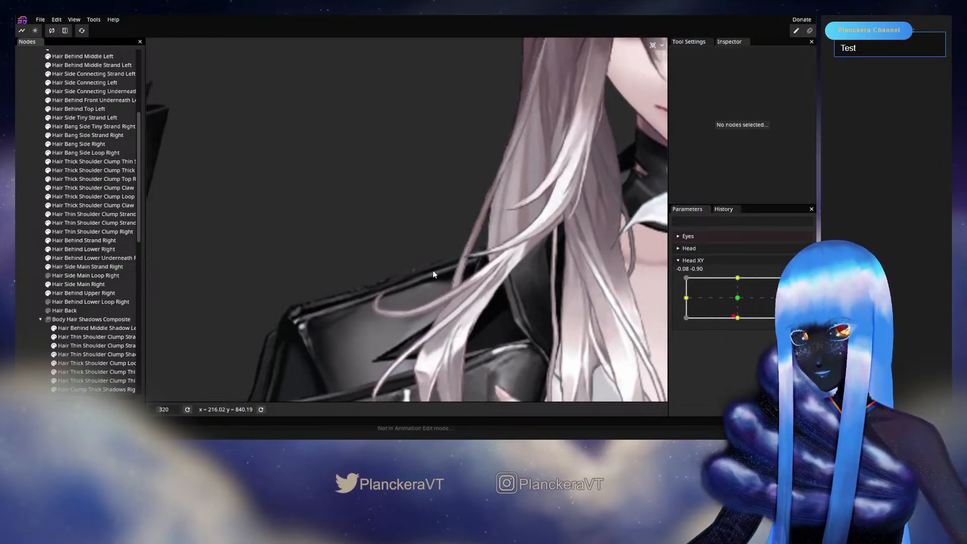
scroll(386, 265, down, 4)
scroll(521, 298, down, 2)
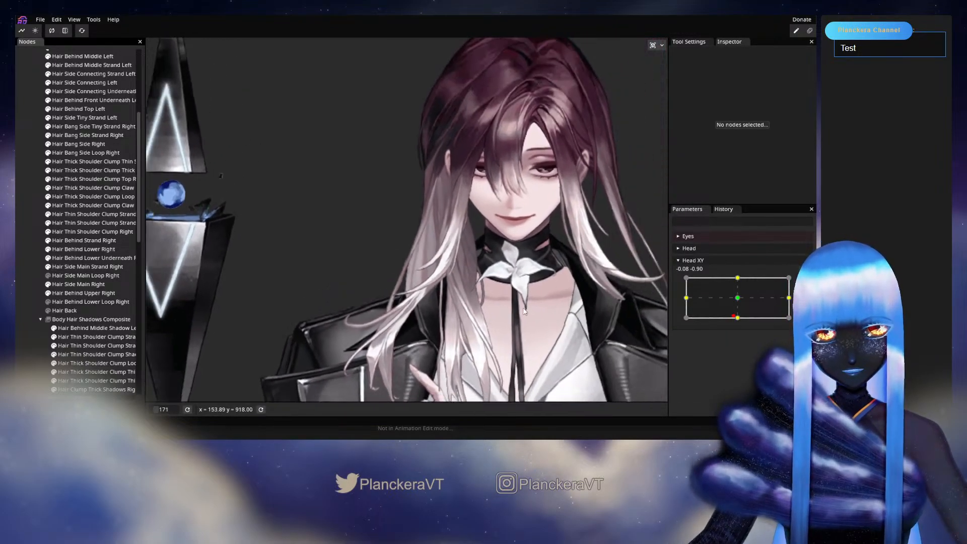
mouse_move(733, 318)
mouse_down()
mouse_move(738, 298)
mouse_move(736, 312)
mouse_up()
scroll(514, 289, down, 2)
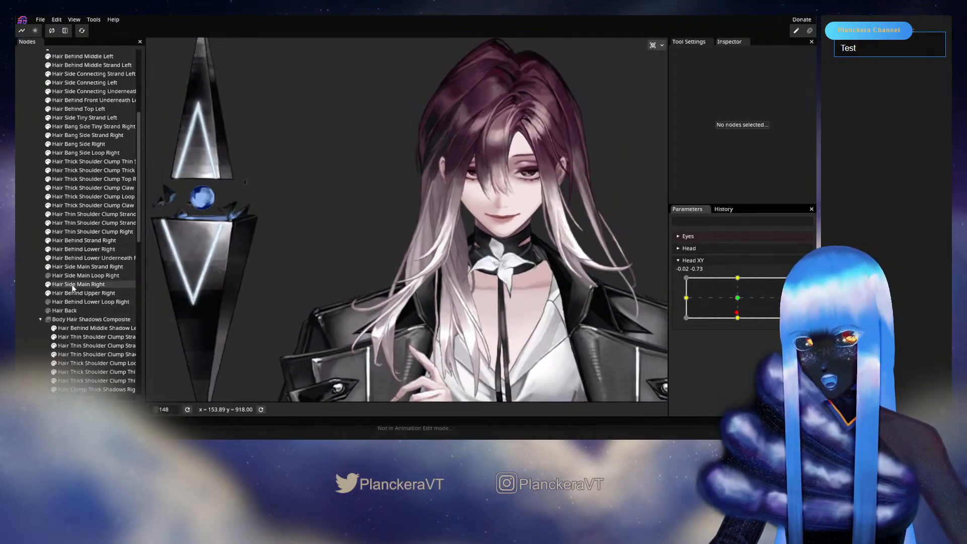
drag(414, 290, 417, 304)
drag(736, 312, 742, 305)
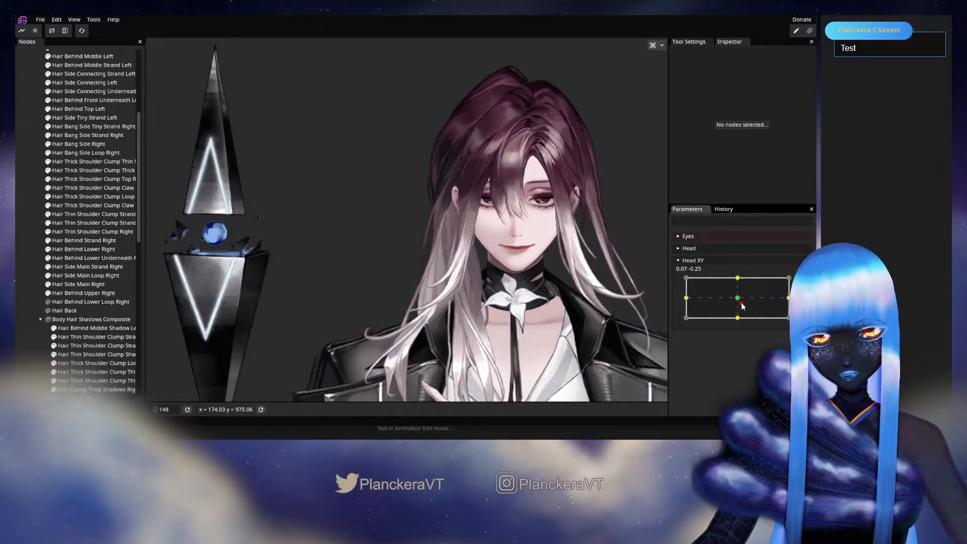
Inspect Hair Behind Upper Right, Hair Side Main Right and Hair Side Main Loop Right, comparing the hair at Head XY neutral and down.
click(82, 293)
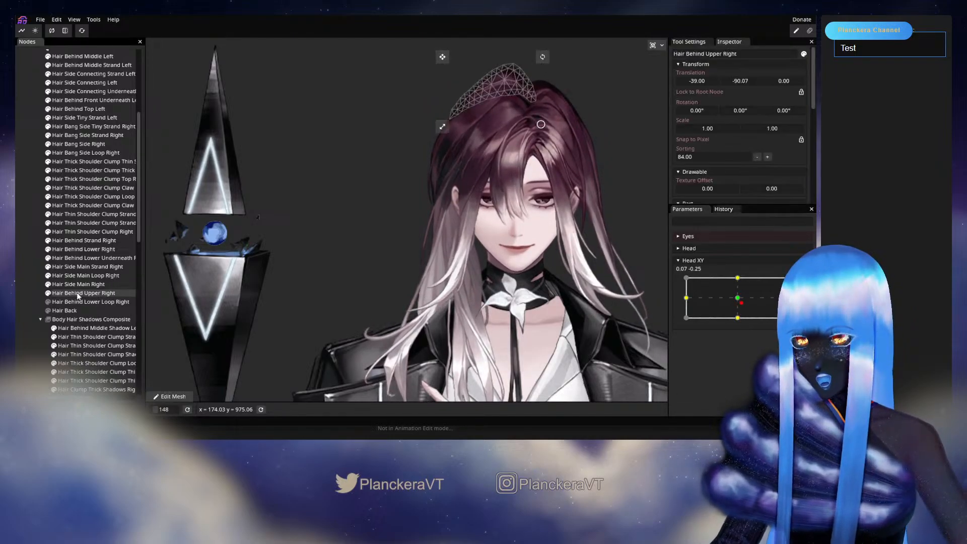
click(77, 284)
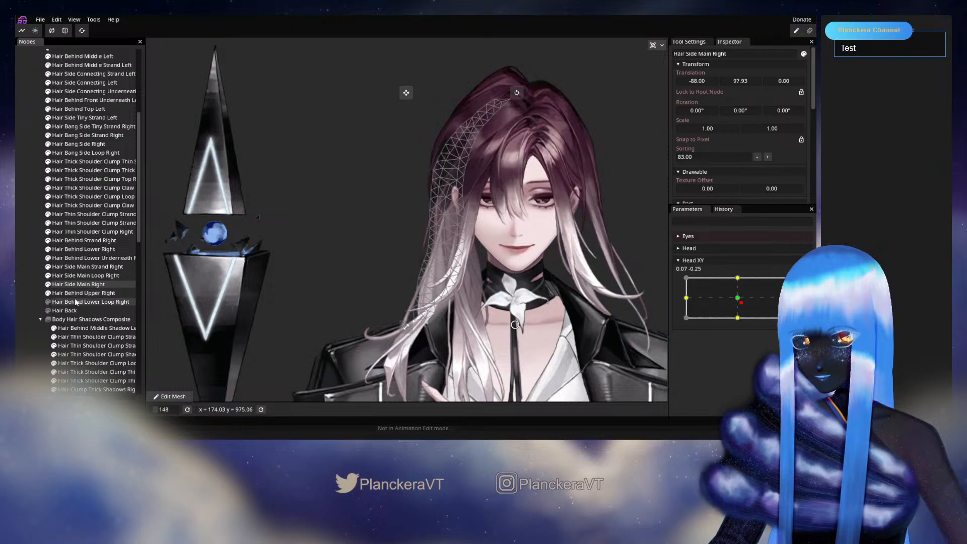
click(75, 275)
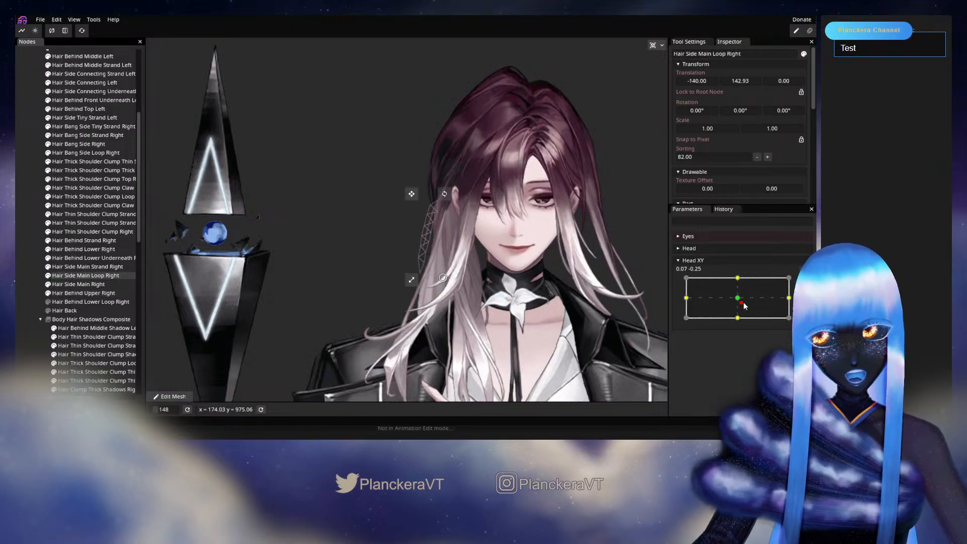
mouse_move(743, 306)
mouse_down()
mouse_move(736, 312)
mouse_move(738, 301)
mouse_up()
click(804, 281)
click(734, 293)
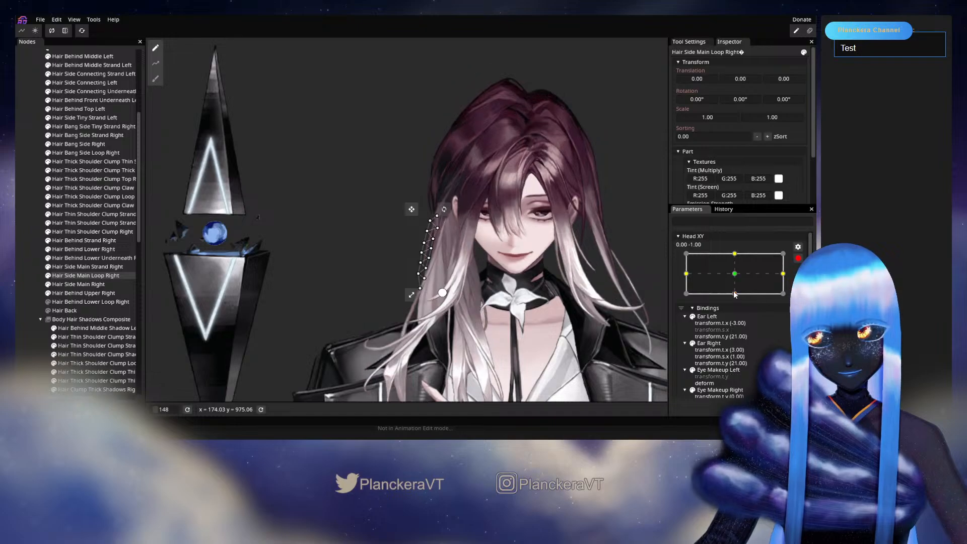
click(728, 272)
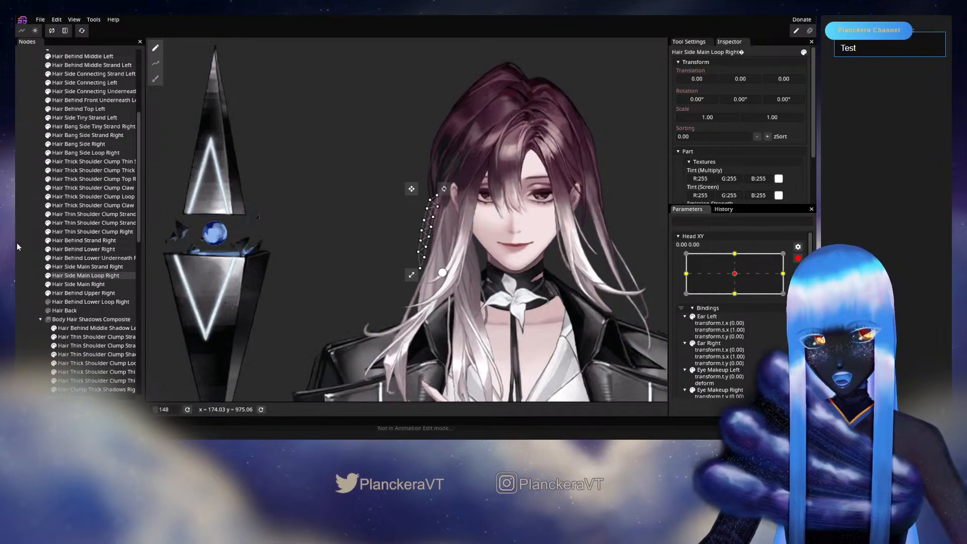
click(347, 259)
scroll(409, 222, up, 3)
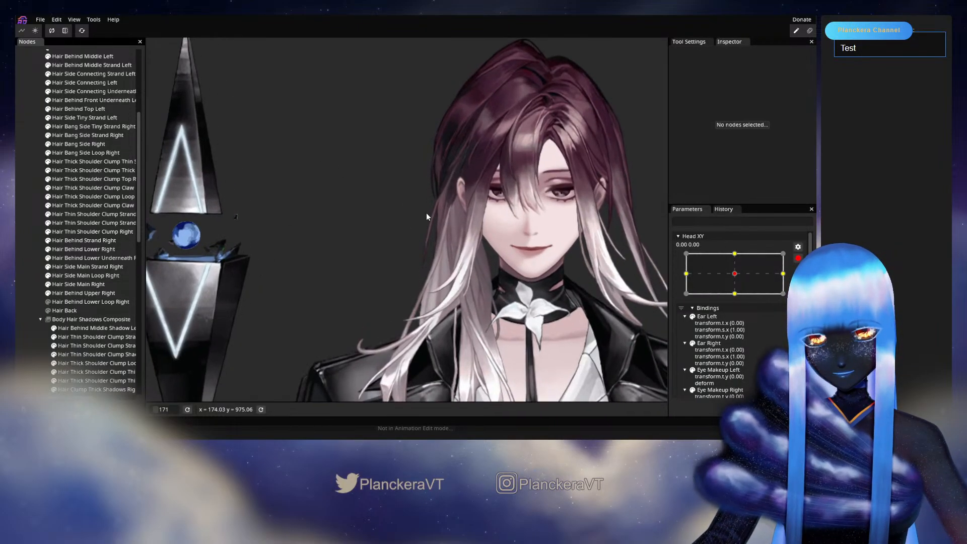
click(734, 294)
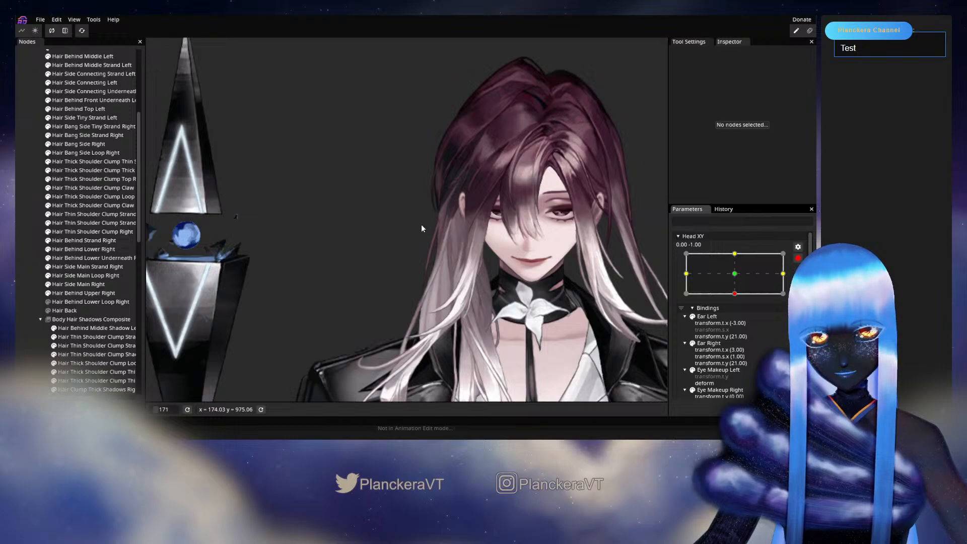
Examine the vertices of Hair Side Main Right and Hair Side Main Loop Right at Head XY down, and preview the full head motion.
click(63, 285)
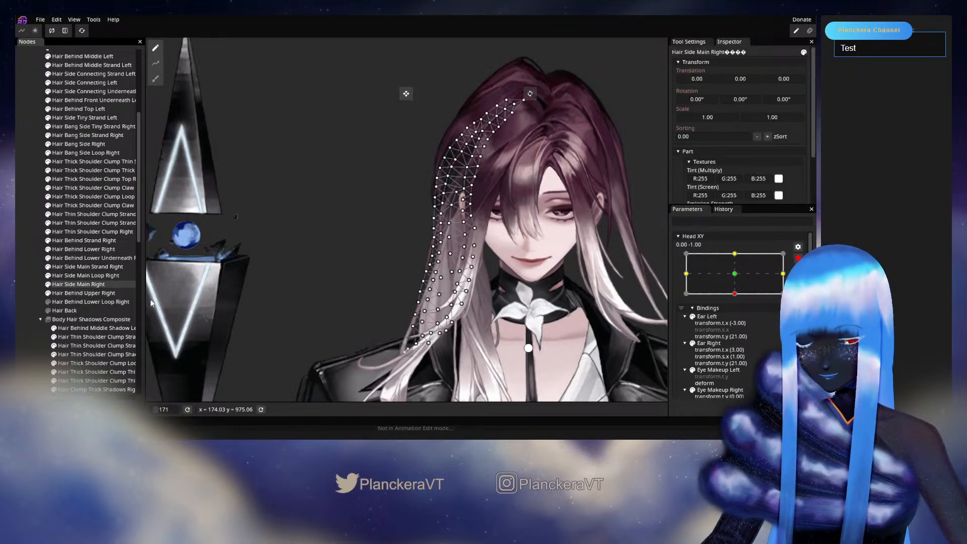
click(115, 276)
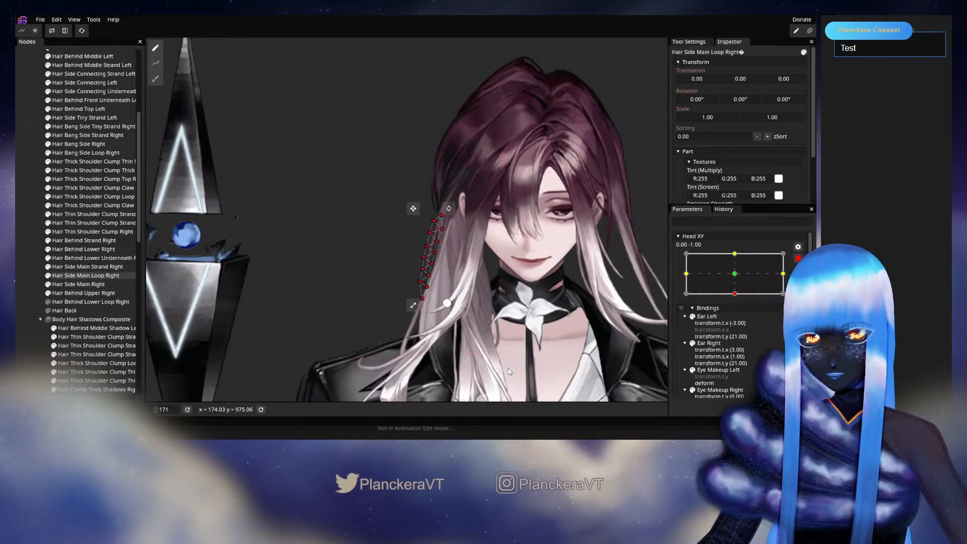
scroll(505, 359, up, 5)
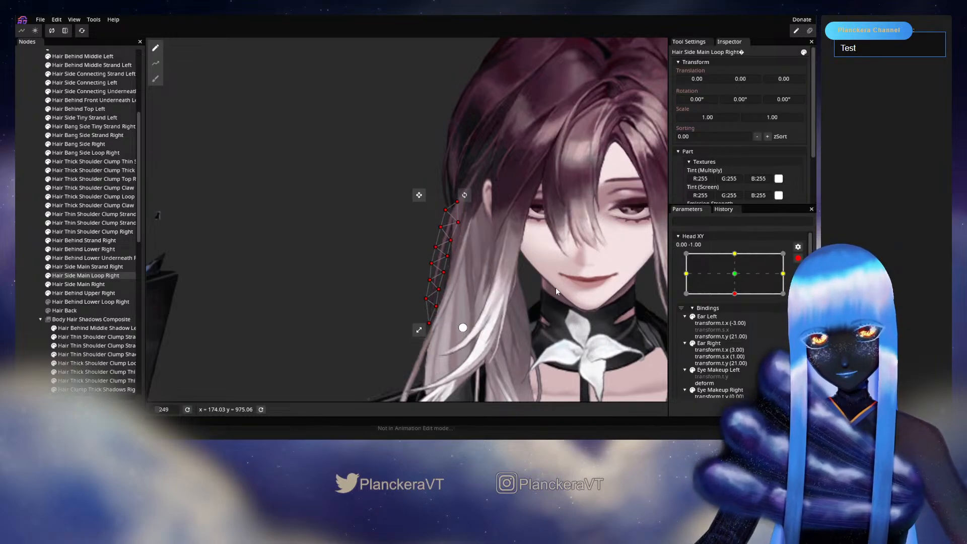
click(19, 233)
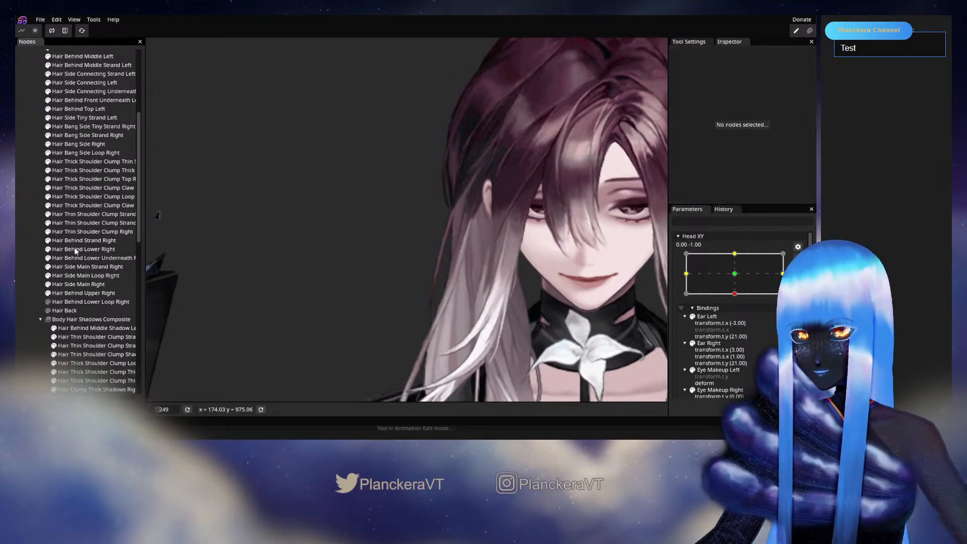
scroll(521, 316, down, 7)
scroll(551, 290, down, 2)
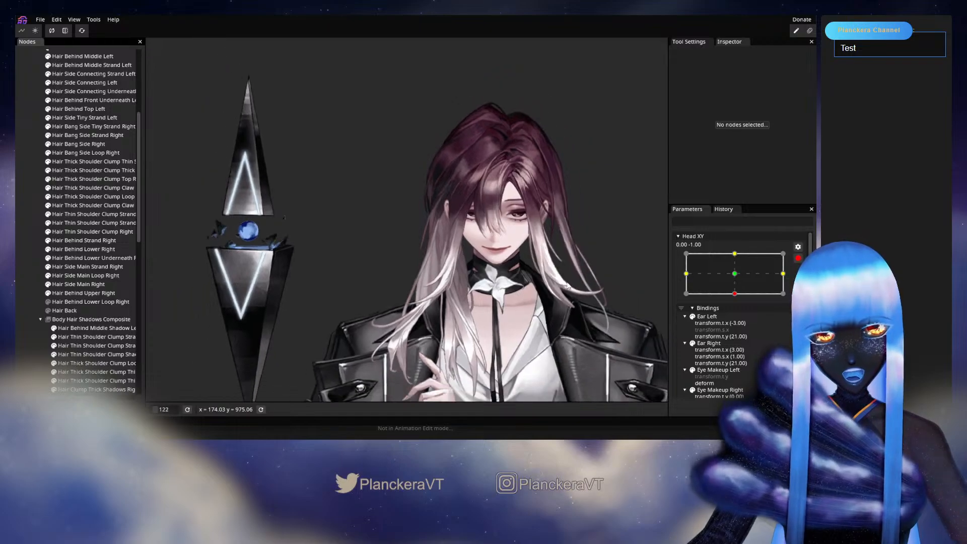
click(797, 257)
mouse_move(737, 318)
mouse_down()
mouse_move(740, 301)
mouse_move(736, 319)
mouse_up()
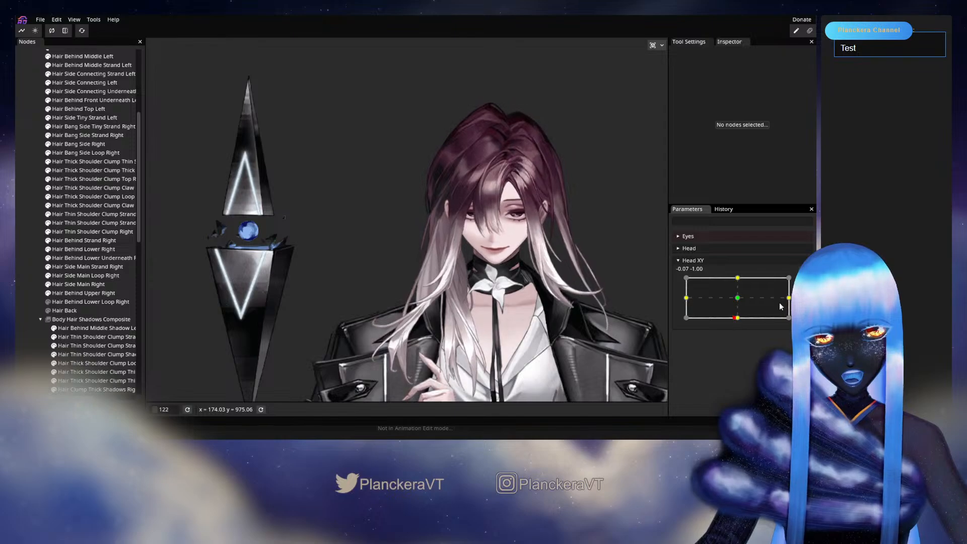
Raise the lower part of Hair Side Main Loop Right slightly at the Head XY down keypoint using a size 103 Circle Brush.
click(803, 282)
scroll(339, 263, up, 5)
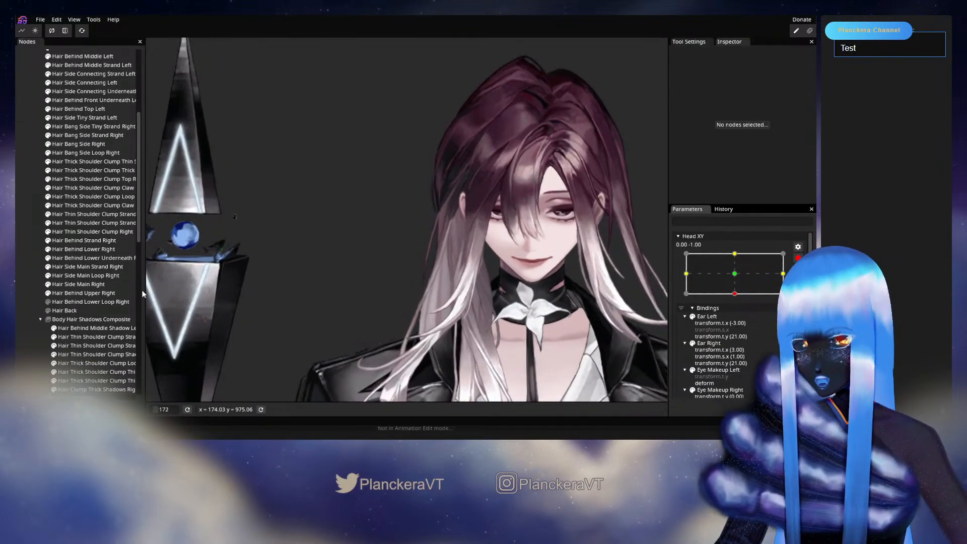
click(69, 285)
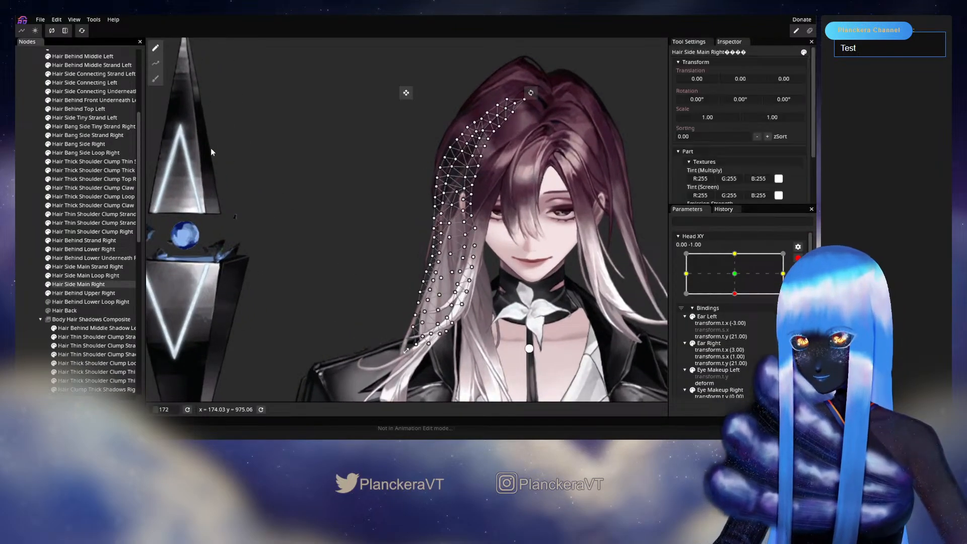
click(97, 274)
click(155, 79)
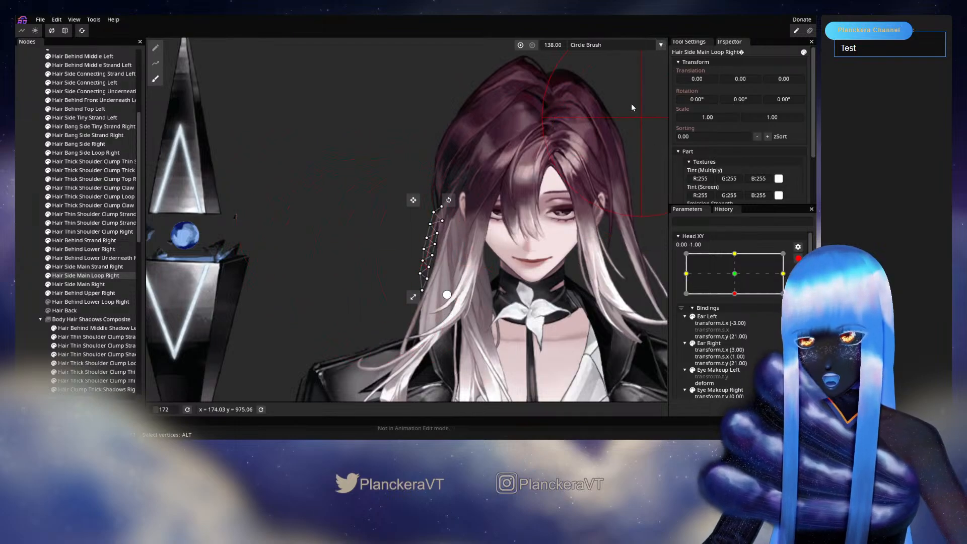
drag(546, 48, 527, 53)
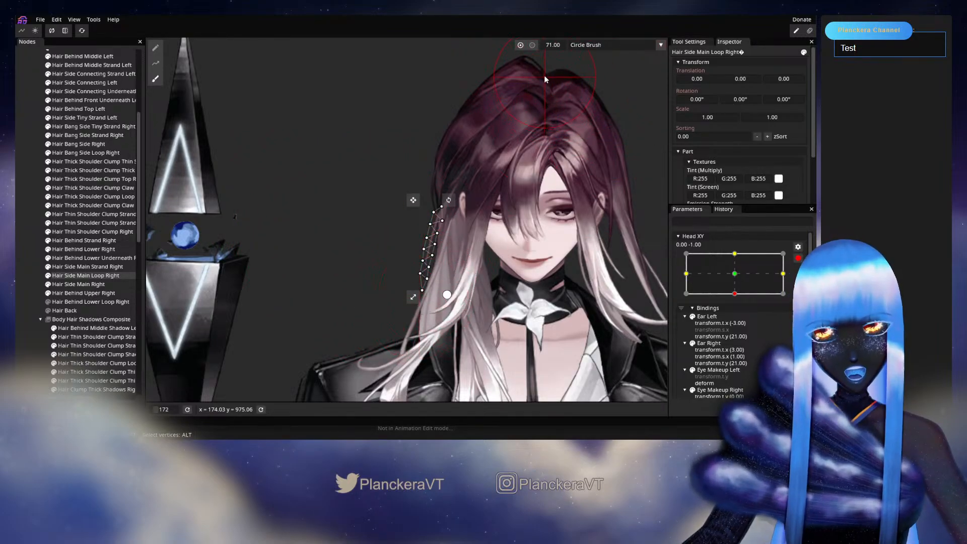
drag(563, 48, 570, 45)
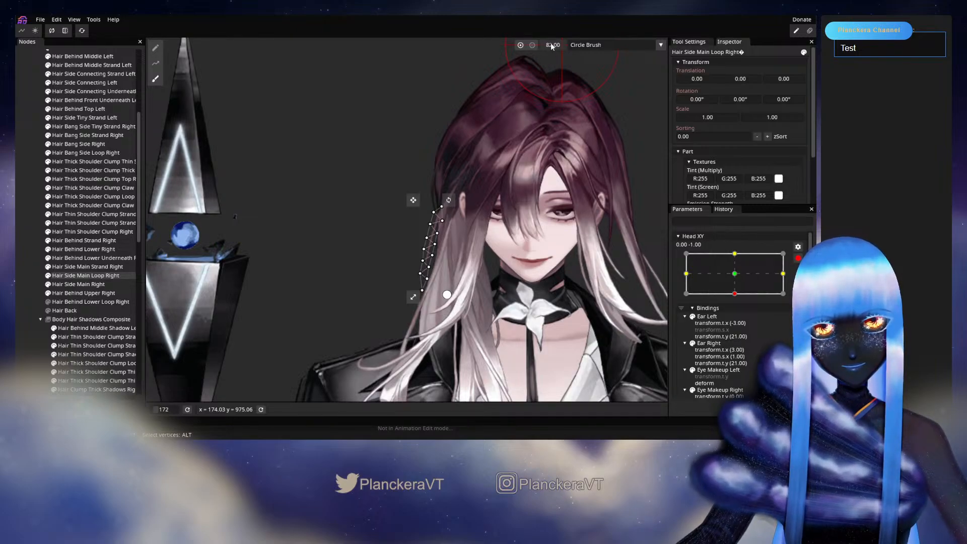
key(ctrl+s)
drag(551, 48, 576, 47)
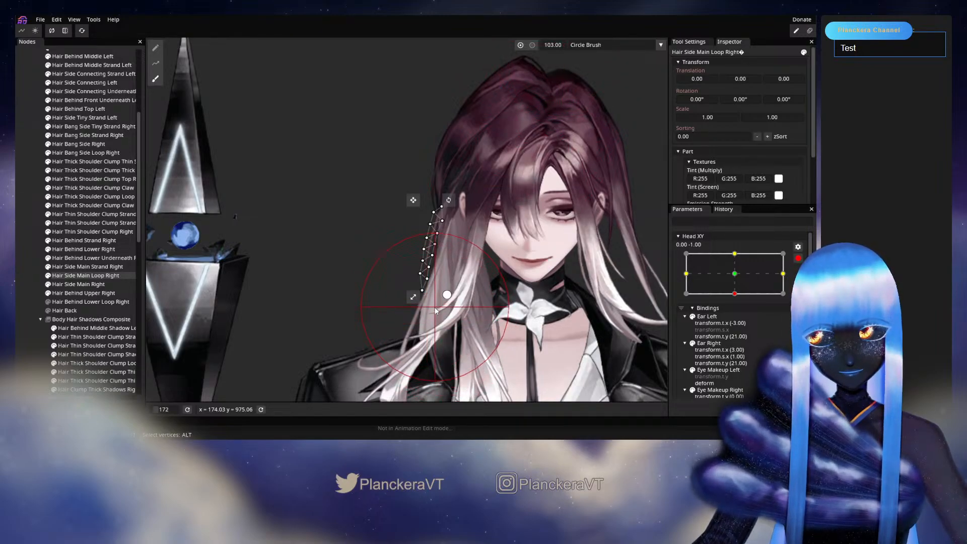
drag(434, 305, 435, 295)
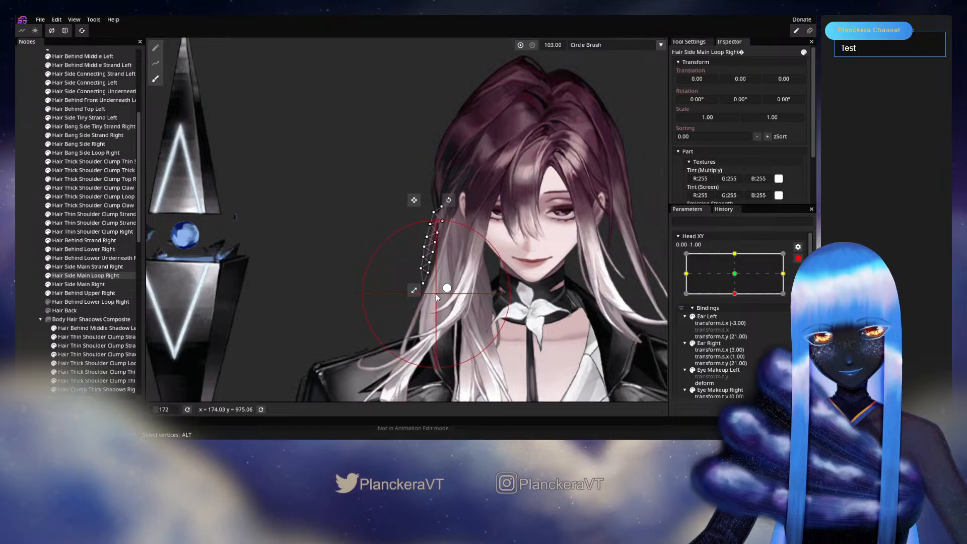
Deselect the loop and preview the head and hair motion toward Head XY down.
click(25, 259)
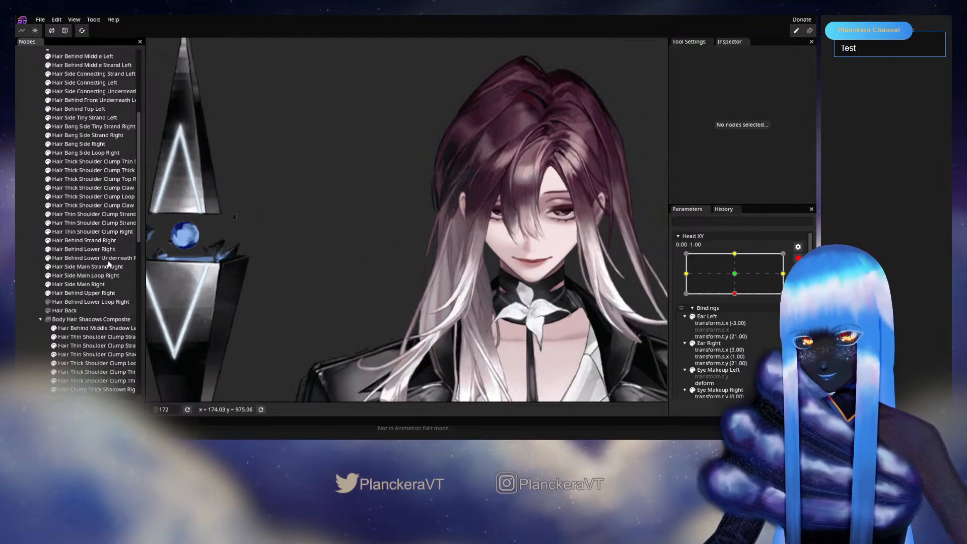
click(801, 258)
mouse_move(737, 318)
mouse_down()
mouse_move(738, 298)
mouse_move(737, 318)
mouse_up()
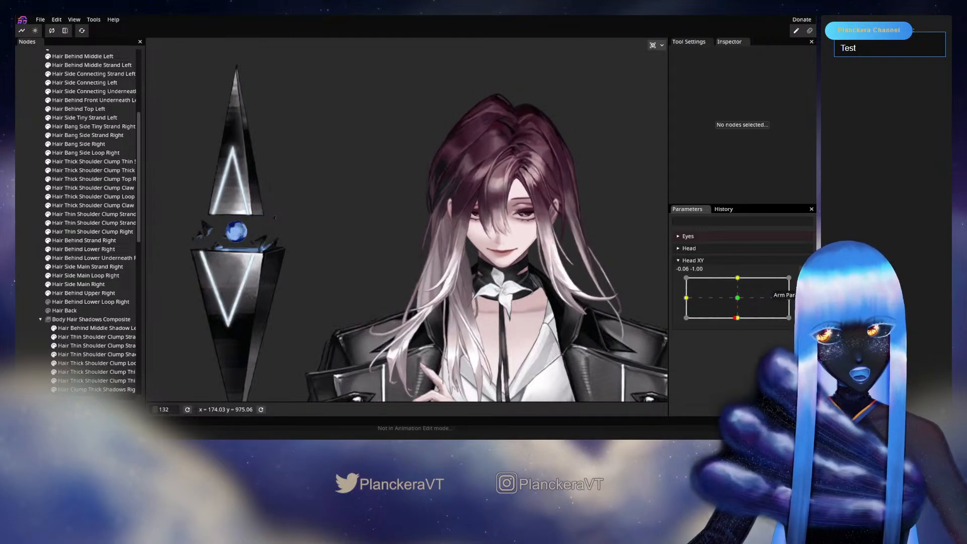
Nudge the middle vertices of Hair Side Main Loop Right slightly upward at the Head XY down keypoint to even out the mesh.
click(802, 282)
scroll(390, 278, up, 5)
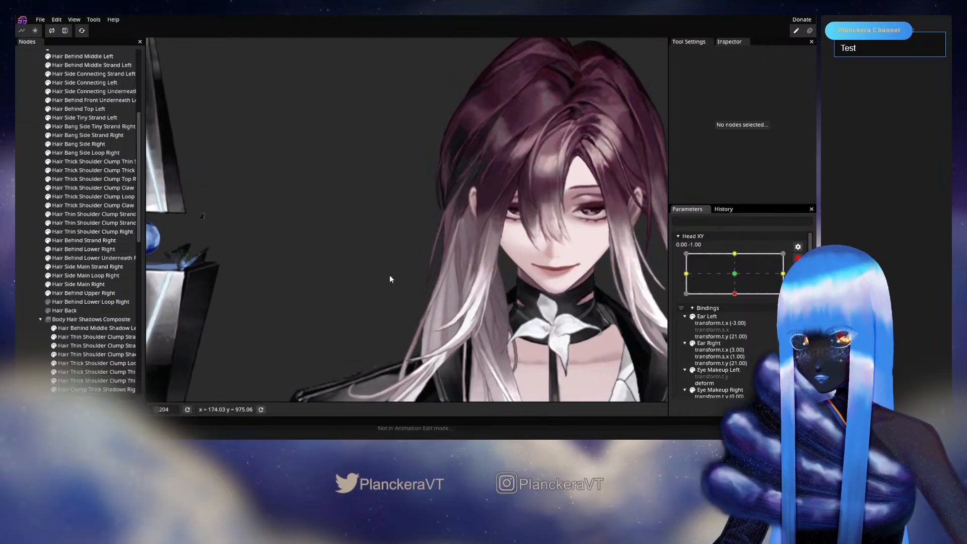
scroll(389, 275, up, 1)
click(76, 284)
scroll(383, 262, up, 1)
click(99, 275)
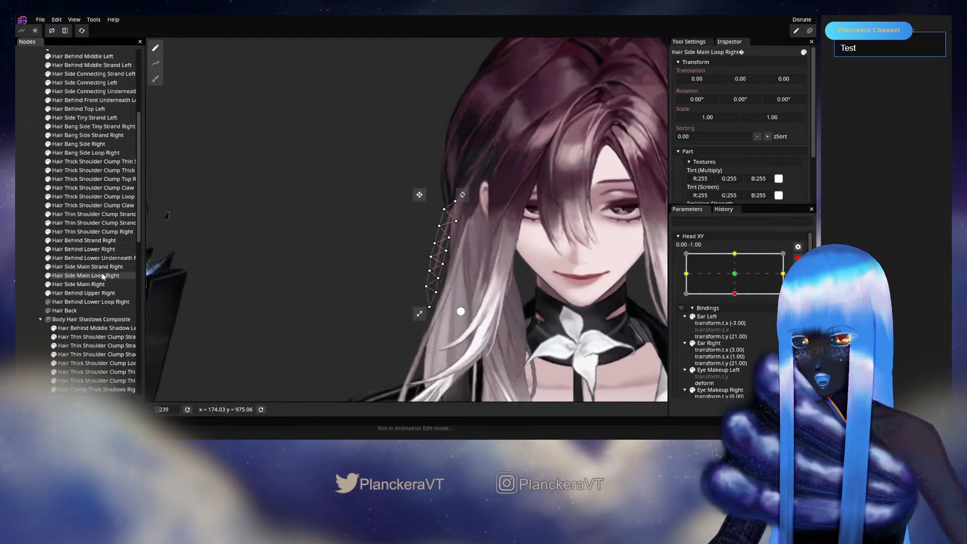
scroll(403, 267, up, 4)
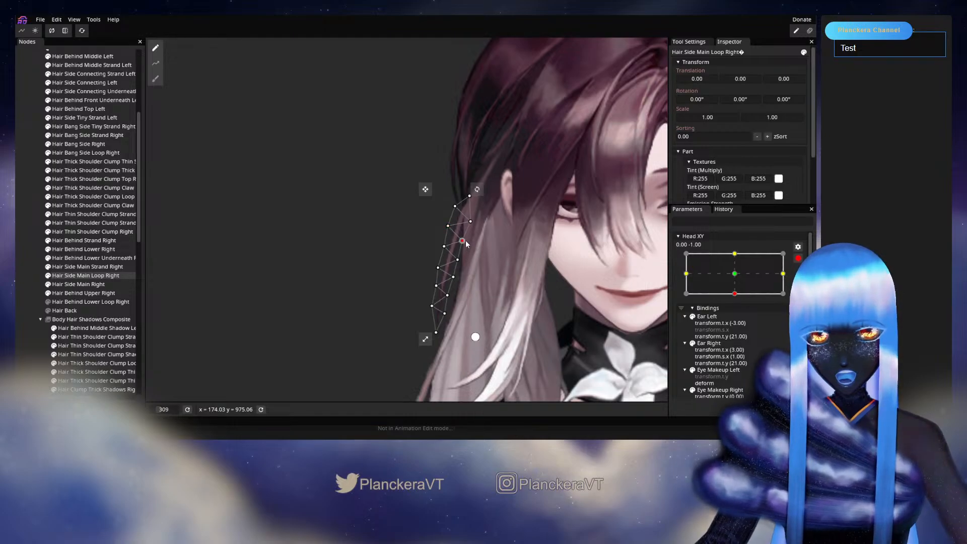
click(457, 259)
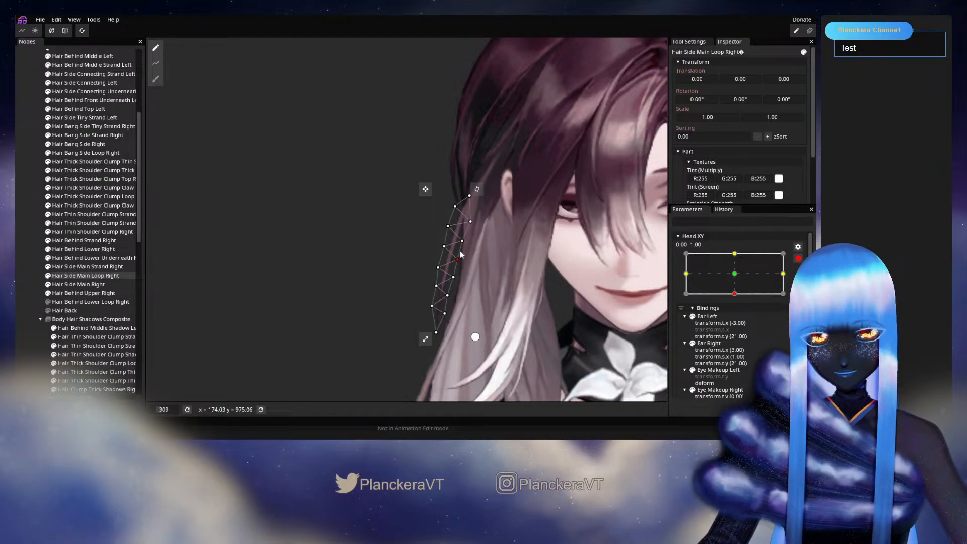
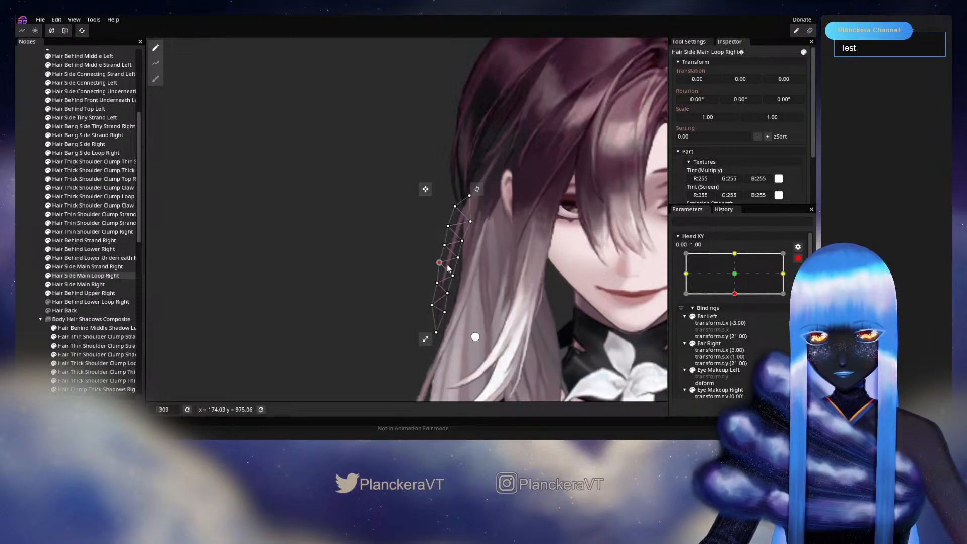
click(443, 245)
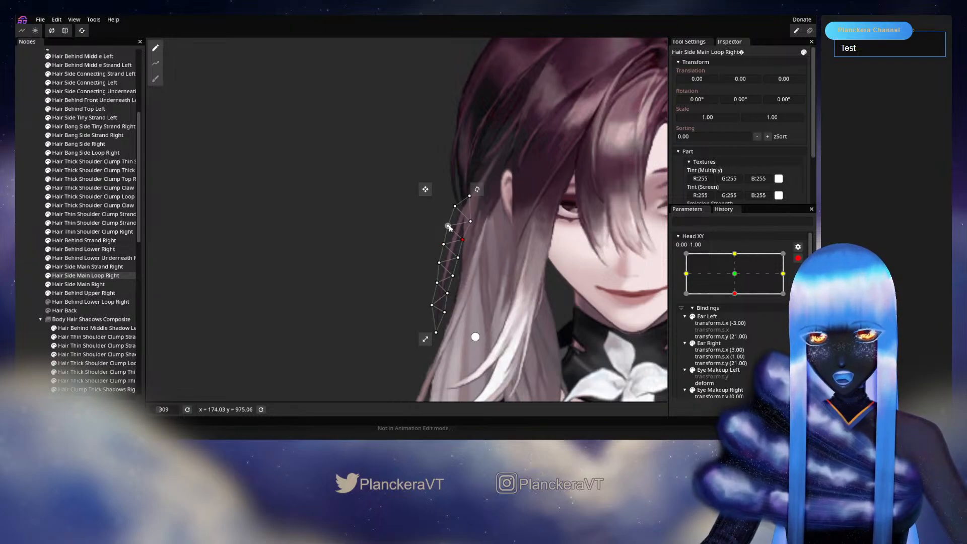
Deselect the adjusted loop and test the right-side hair by moving Head XY around the down position.
click(149, 273)
scroll(563, 280, down, 4)
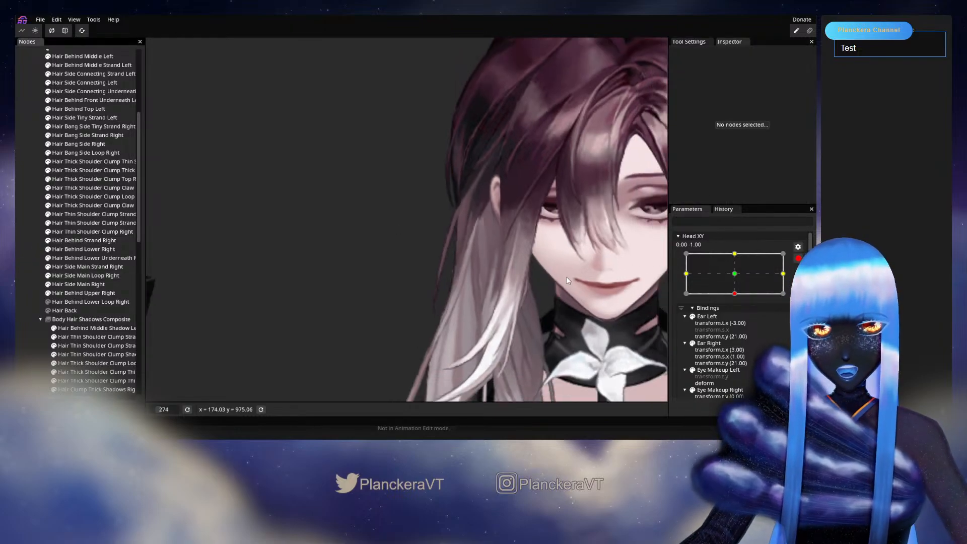
scroll(563, 283, down, 2)
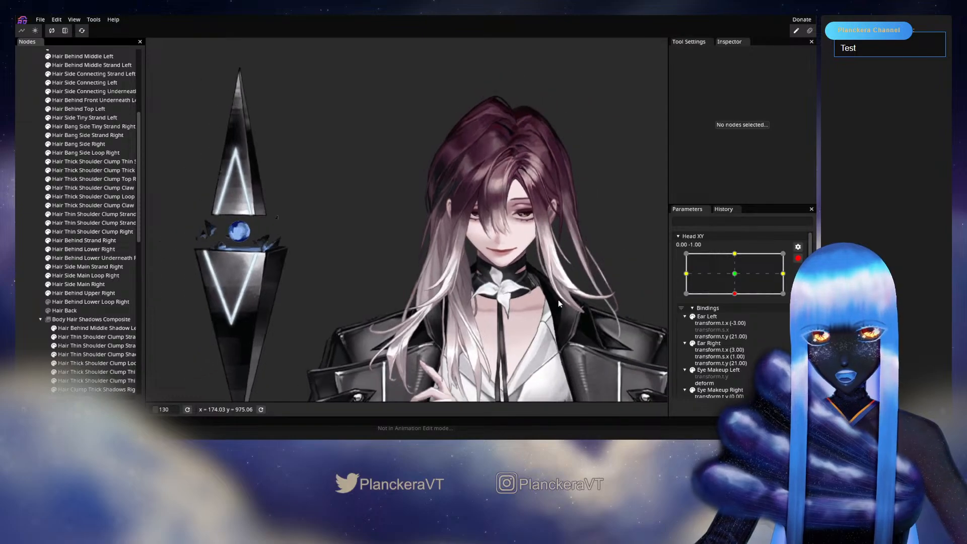
click(798, 259)
mouse_move(731, 316)
mouse_down()
mouse_move(741, 301)
mouse_move(737, 326)
mouse_move(740, 299)
mouse_move(737, 324)
mouse_up()
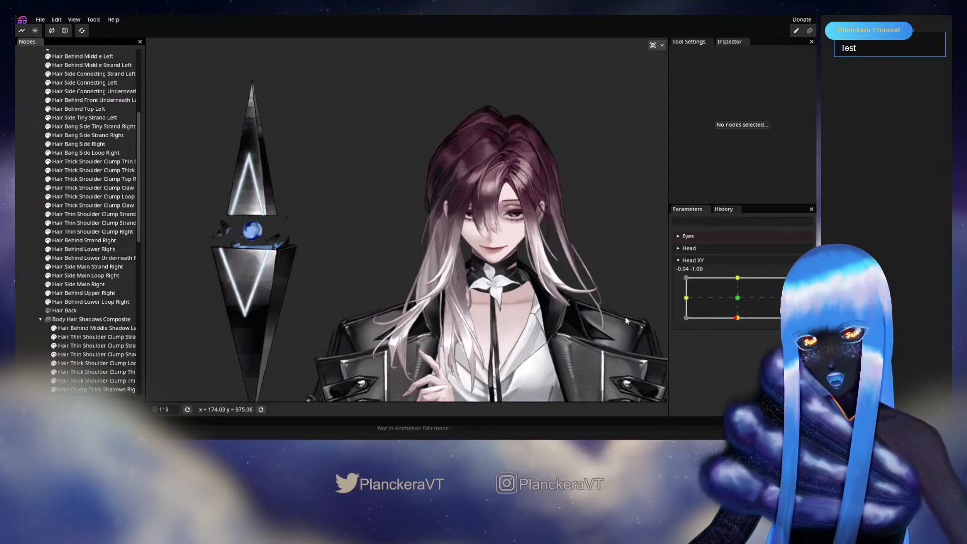
mouse_move(736, 318)
mouse_down()
mouse_move(738, 287)
mouse_move(738, 327)
mouse_up()
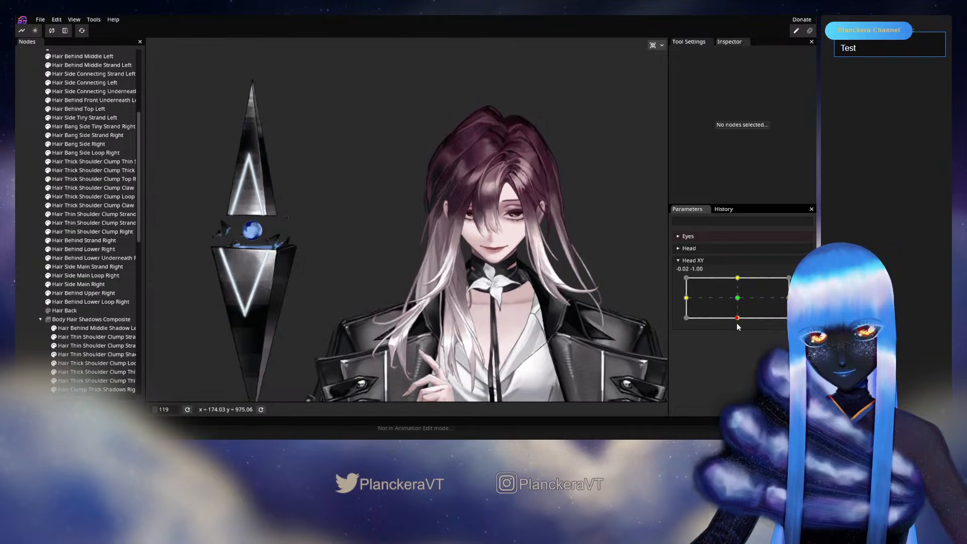
Examine the vertices of Hair Behind Lower Loop Right along the head's outer edge at Head XY down.
scroll(480, 256, up, 8)
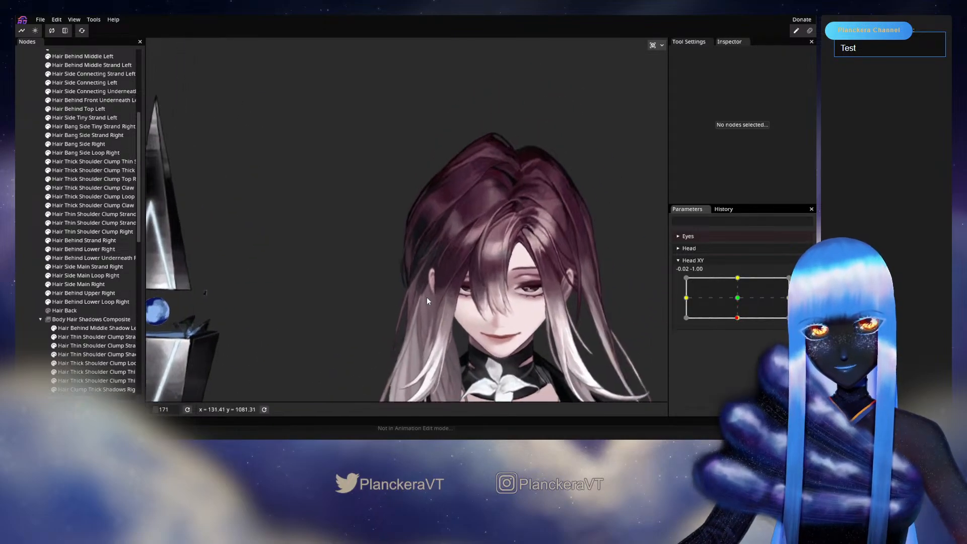
scroll(433, 305, up, 2)
click(797, 282)
scroll(294, 225, up, 2)
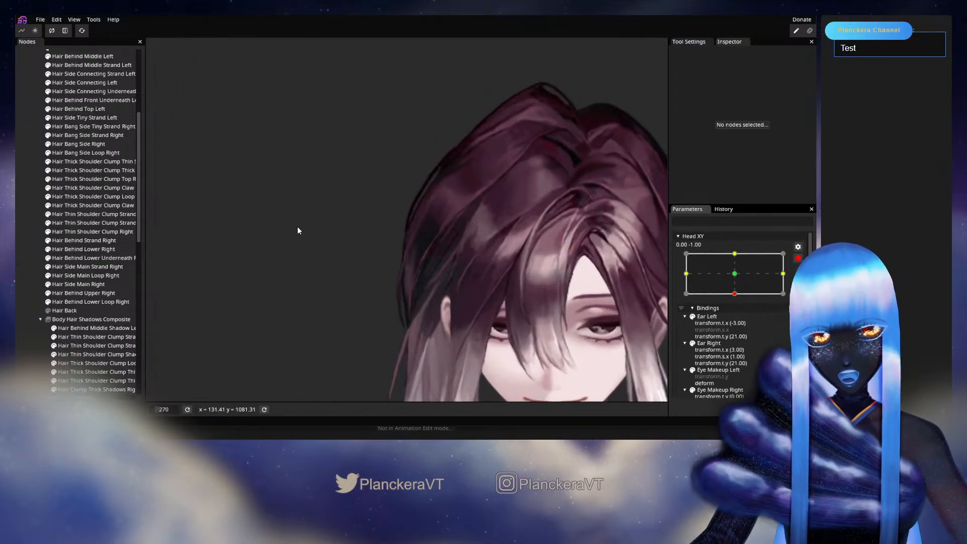
click(85, 301)
scroll(441, 276, up, 3)
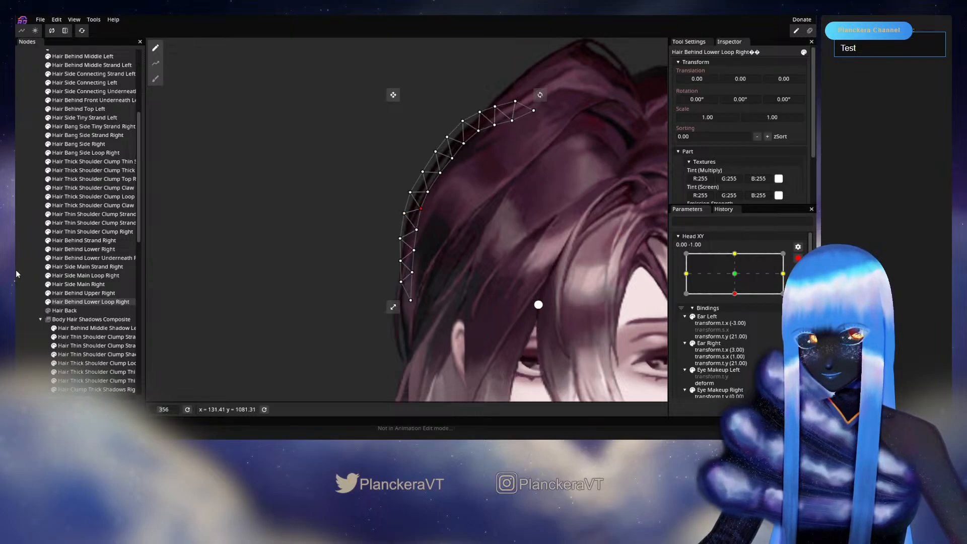
click(479, 292)
Preview the whole head and hair while moving Head XY repeatedly toward the down position.
scroll(479, 292, down, 7)
scroll(486, 286, down, 1)
click(797, 258)
drag(737, 318, 729, 324)
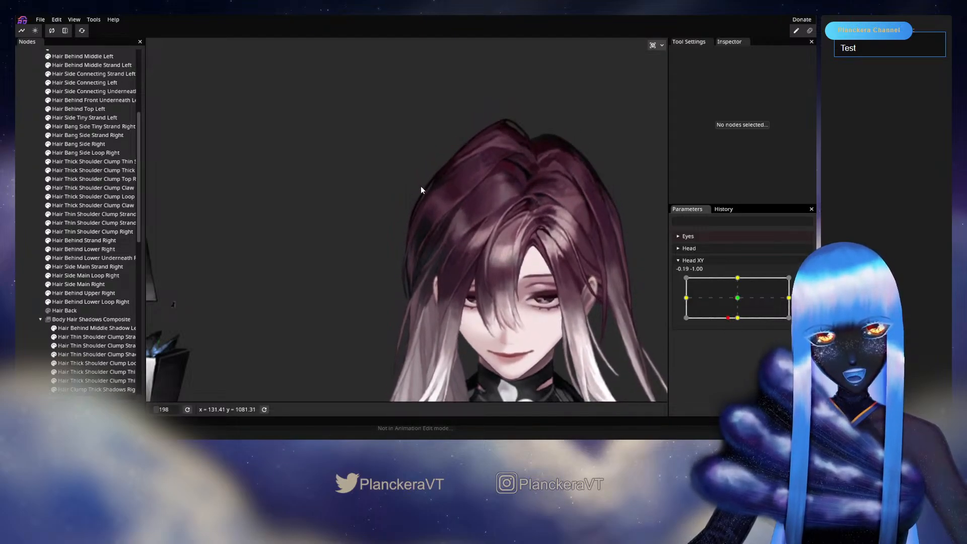
scroll(450, 240, down, 1)
scroll(457, 237, down, 2)
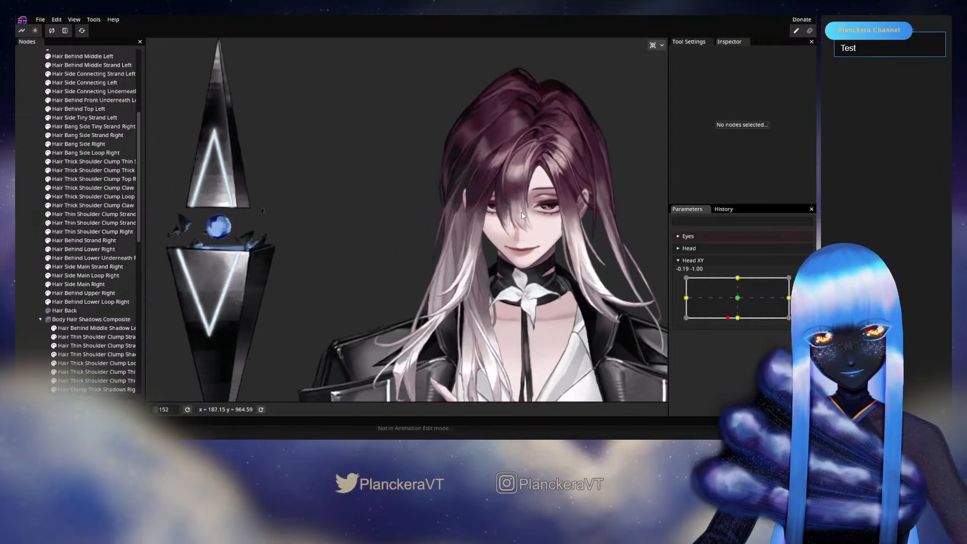
mouse_move(735, 313)
mouse_down()
mouse_move(740, 327)
mouse_move(738, 298)
mouse_move(732, 323)
mouse_up()
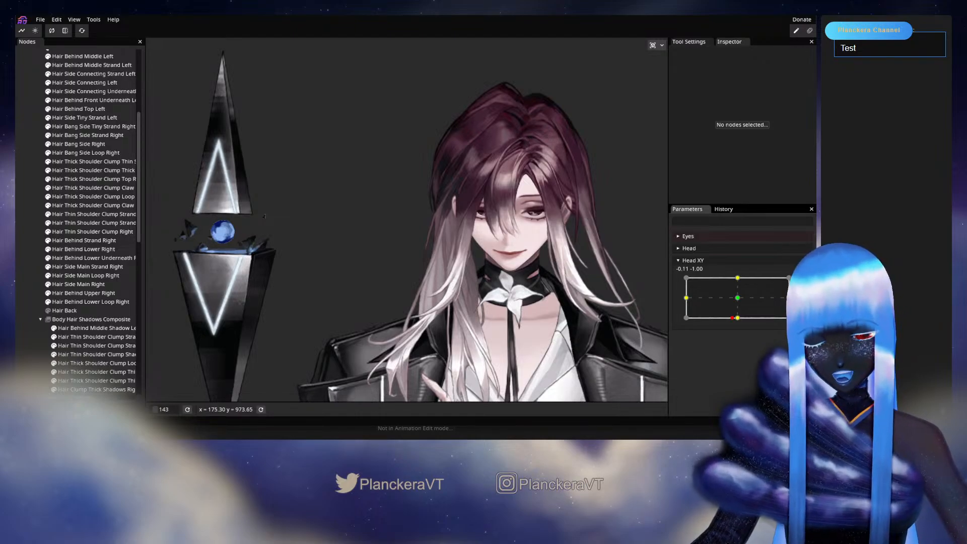
mouse_move(747, 318)
mouse_down()
mouse_move(741, 310)
mouse_move(736, 324)
mouse_move(735, 298)
mouse_move(737, 328)
mouse_up()
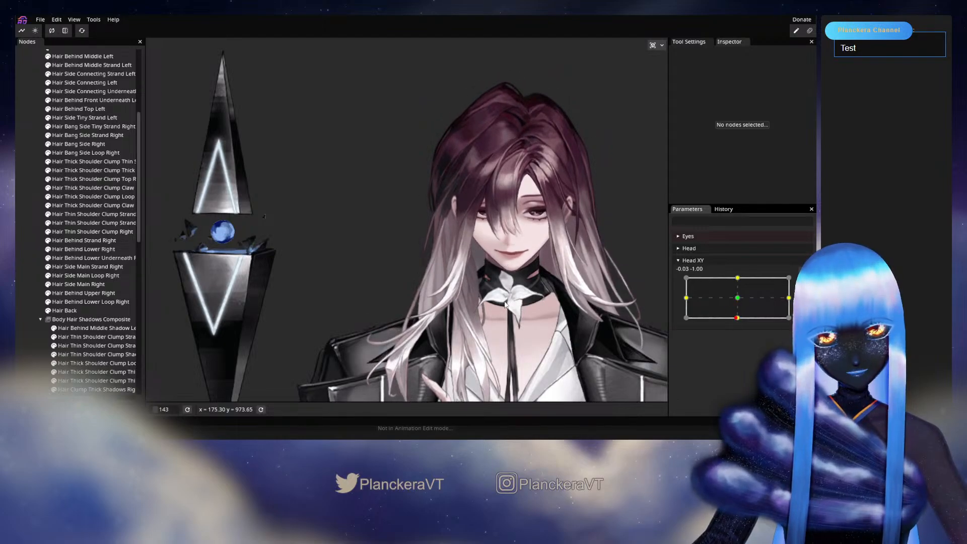
Raise the lower edge of Hair Back at the Head XY down keypoint using a size 334 Circle Brush in flow mode.
drag(546, 289, 510, 236)
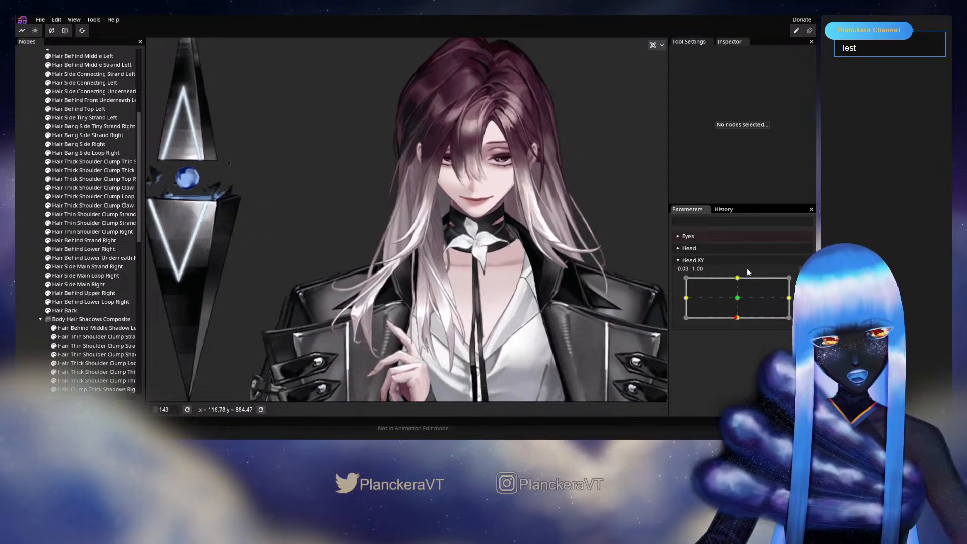
click(803, 282)
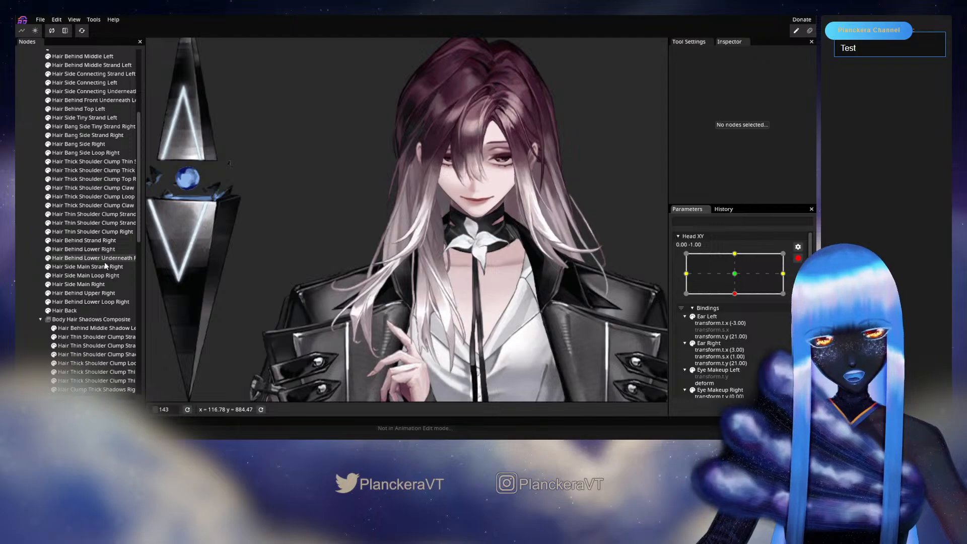
click(76, 310)
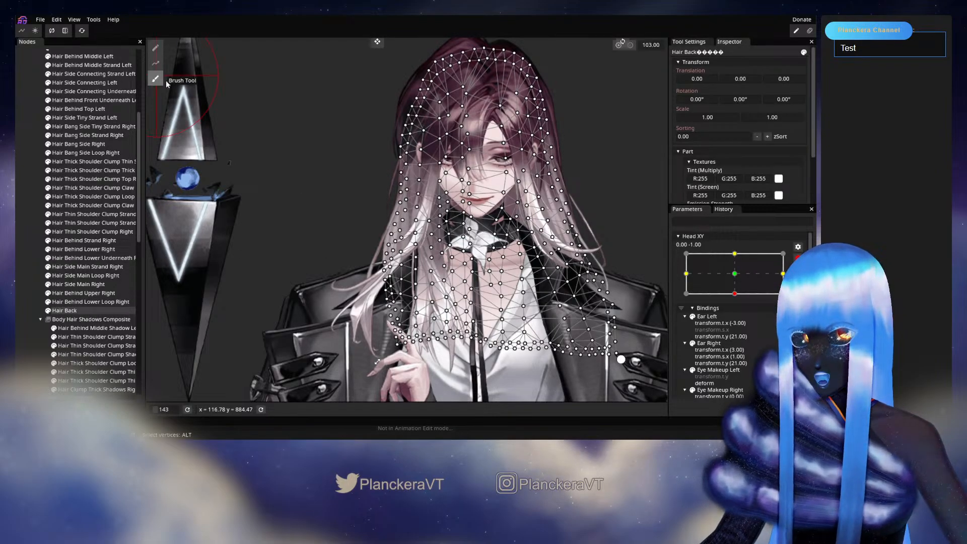
click(158, 80)
drag(592, 98, 508, 128)
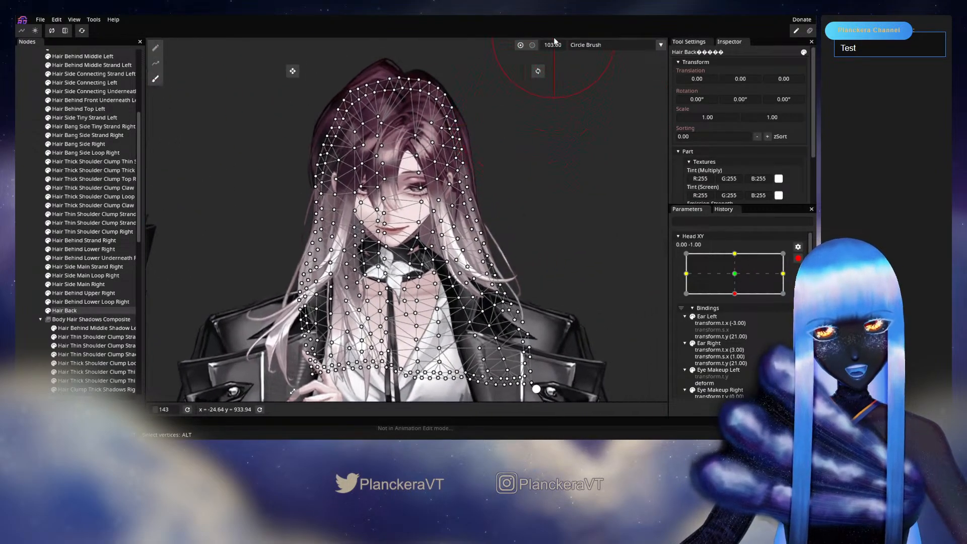
drag(554, 42, 588, 47)
drag(608, 209, 626, 146)
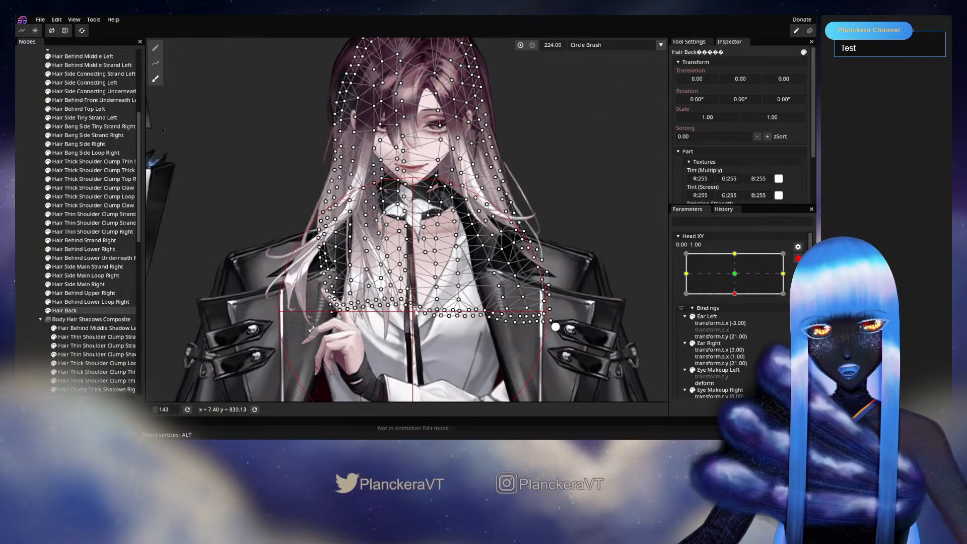
drag(428, 308, 429, 270)
drag(578, 129, 421, 215)
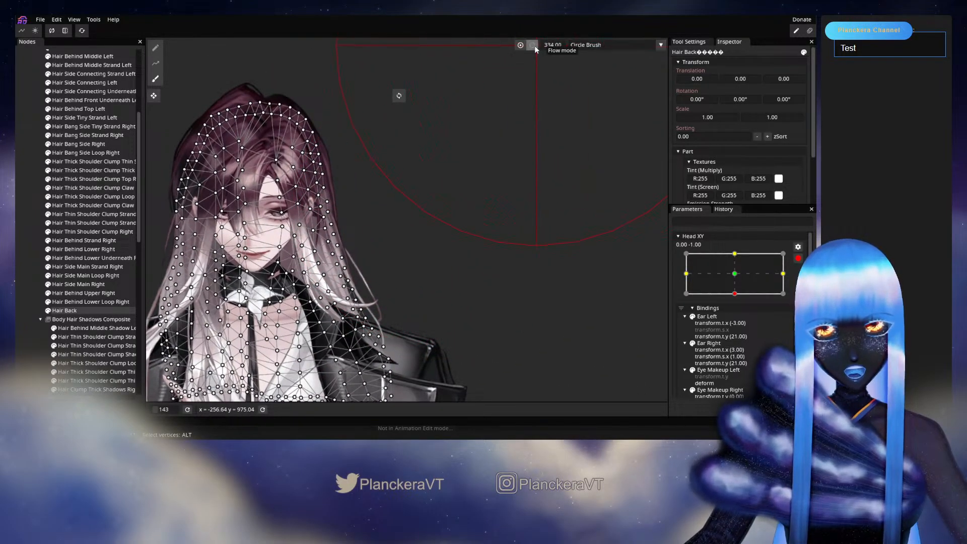
drag(544, 235, 614, 103)
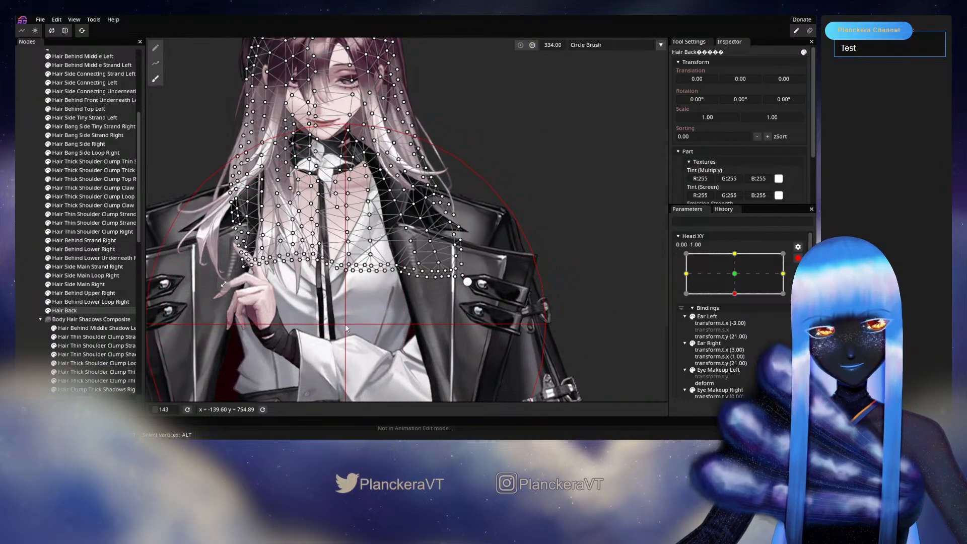
mouse_move(345, 299)
mouse_down()
mouse_move(342, 287)
mouse_move(346, 306)
mouse_move(348, 298)
mouse_up()
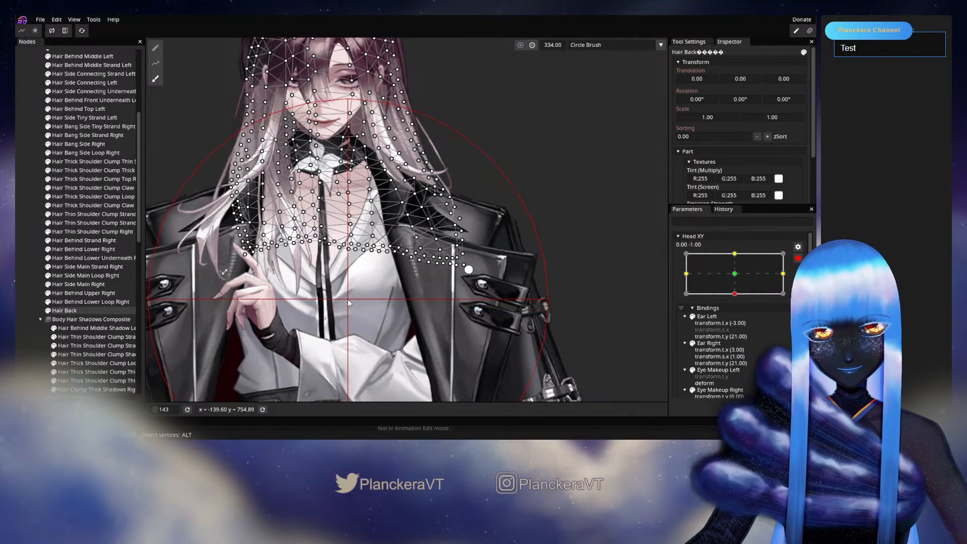
drag(452, 334, 452, 311)
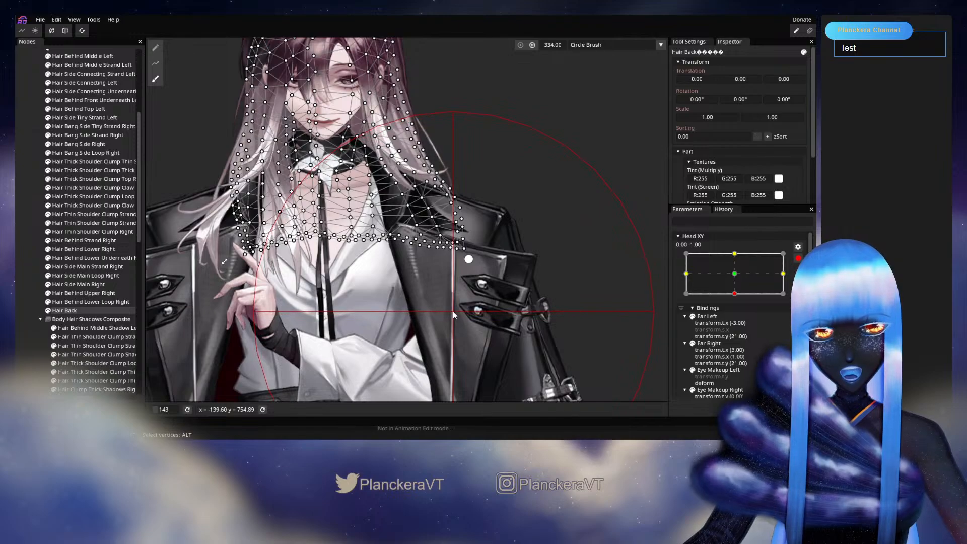
Finish brushing the lower edge of Hair Back, deselect it and test the hair by moving Head XY around the down position.
mouse_move(369, 334)
mouse_down()
mouse_move(370, 318)
mouse_move(263, 329)
mouse_move(255, 309)
mouse_move(418, 327)
mouse_move(393, 329)
mouse_move(392, 317)
mouse_move(375, 343)
mouse_up()
drag(350, 287, 349, 262)
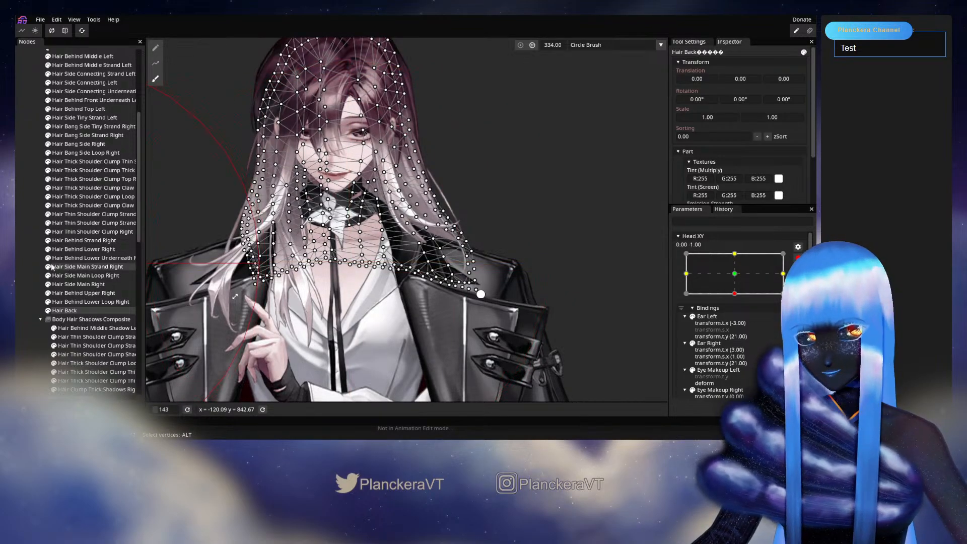
click(33, 266)
mouse_move(351, 242)
mouse_down()
mouse_move(381, 263)
mouse_move(583, 292)
mouse_up()
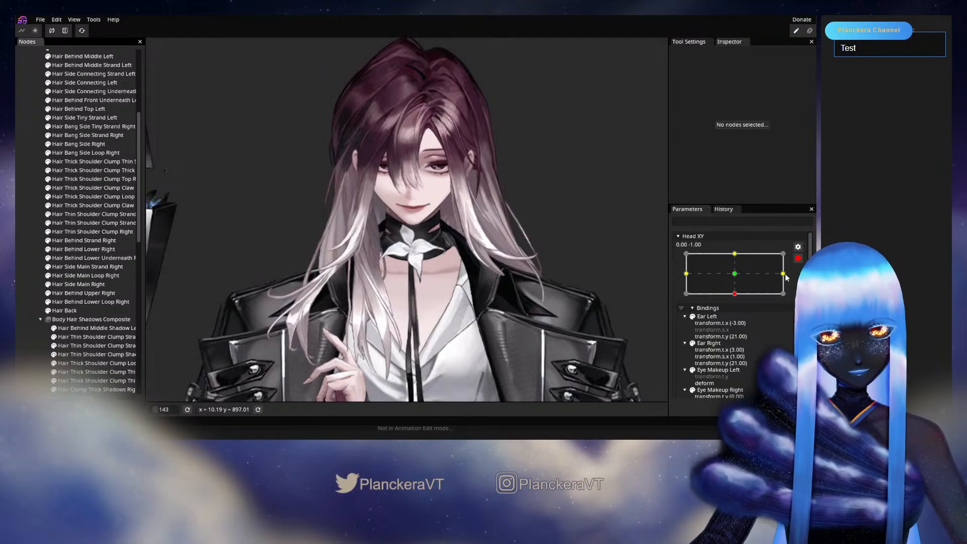
click(797, 258)
drag(737, 317, 735, 293)
click(796, 282)
Raise the lower edge and right-side tip of Hair Back at Head XY down using the size 334 Circle Brush.
click(73, 310)
click(155, 78)
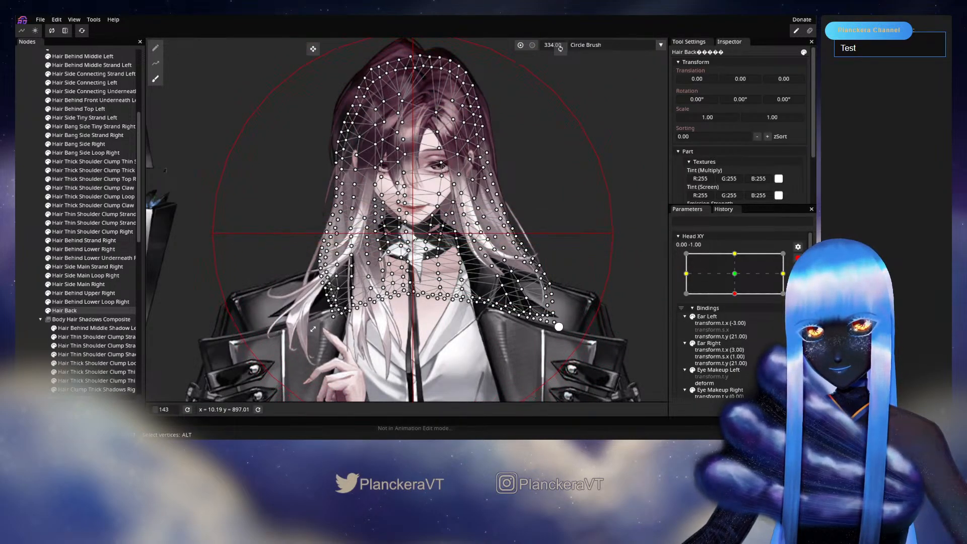
drag(412, 225, 413, 207)
drag(313, 375, 312, 367)
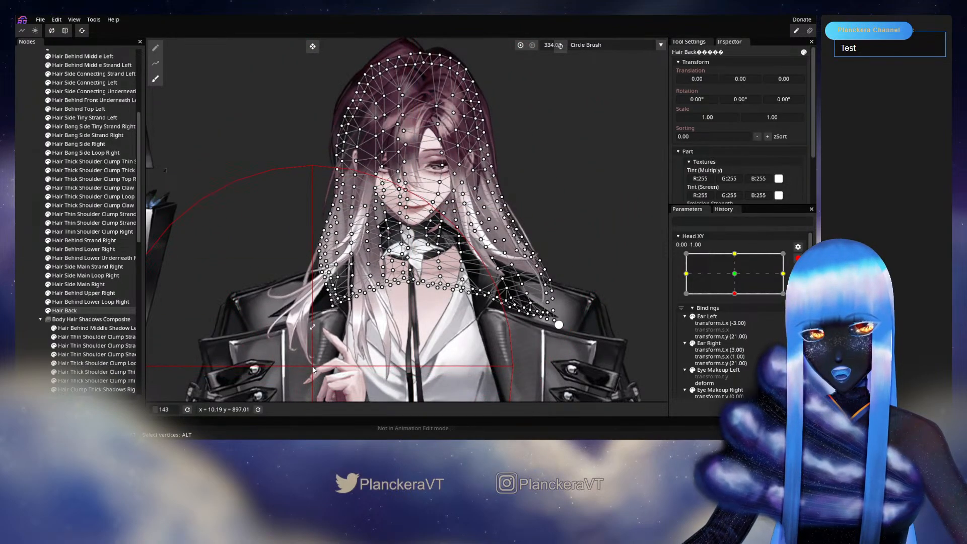
drag(512, 404, 488, 351)
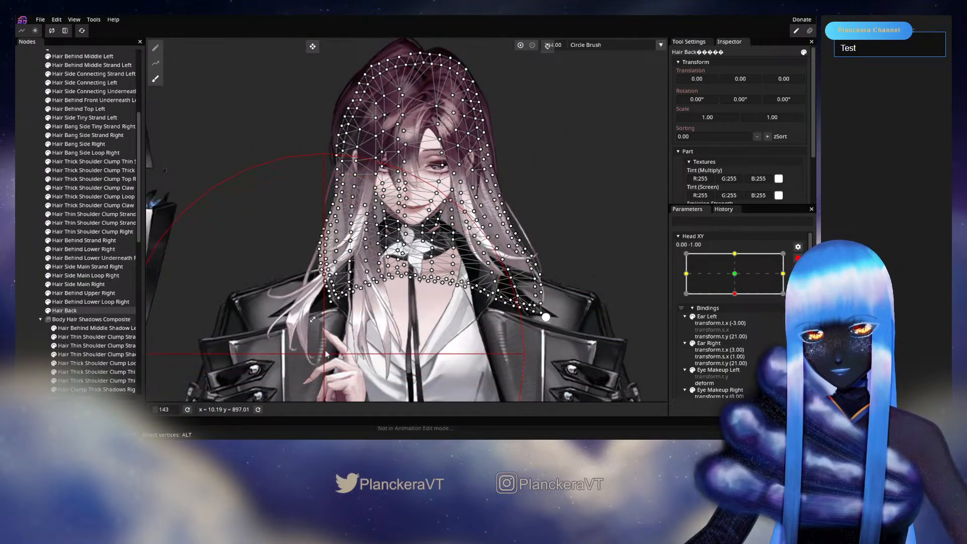
drag(324, 354, 308, 387)
drag(409, 43, 377, 189)
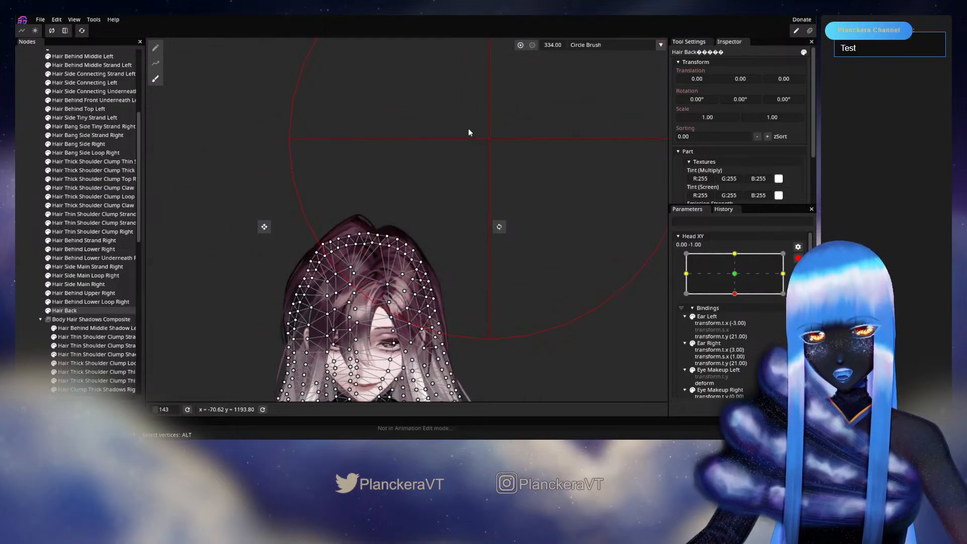
scroll(473, 135, down, 5)
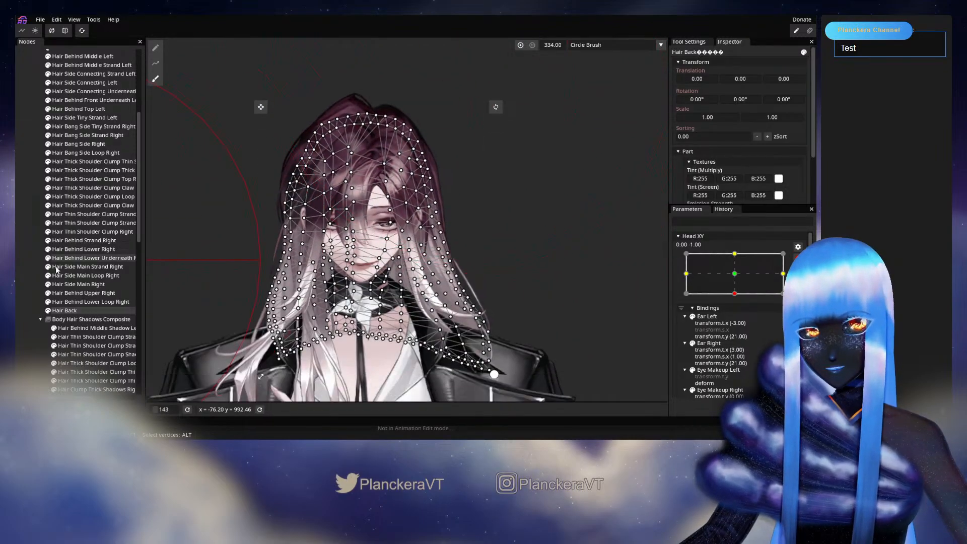
Deselect Hair Back and preview the whole head while moving Head XY near the down position.
click(26, 280)
drag(383, 307, 409, 273)
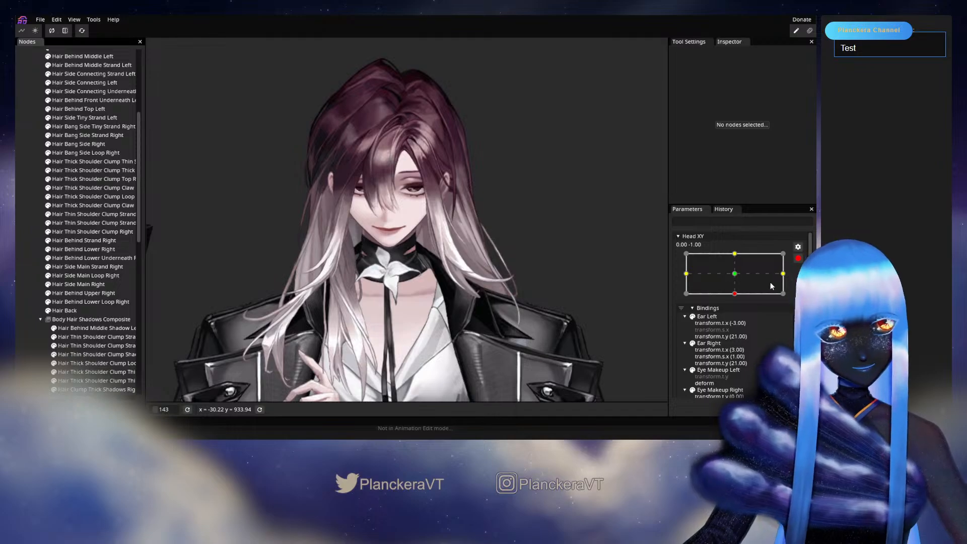
click(799, 259)
mouse_move(737, 319)
mouse_down()
mouse_move(734, 301)
mouse_move(737, 320)
mouse_up()
click(803, 282)
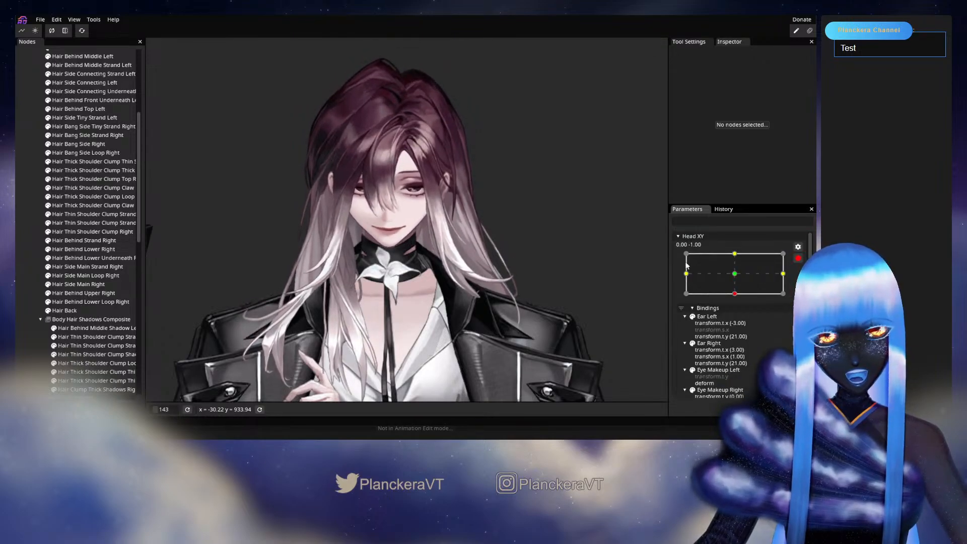
Reshape the right-side lower tip of Hair Back at Head XY down using a size 52 Circle Brush.
click(65, 310)
click(155, 79)
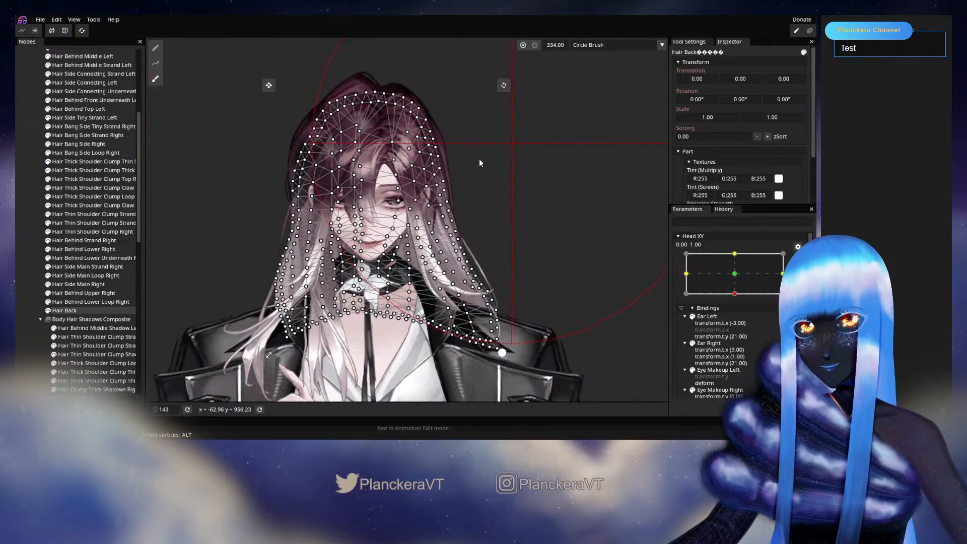
drag(527, 51, 437, 75)
drag(436, 218, 627, 97)
scroll(510, 198, up, 5)
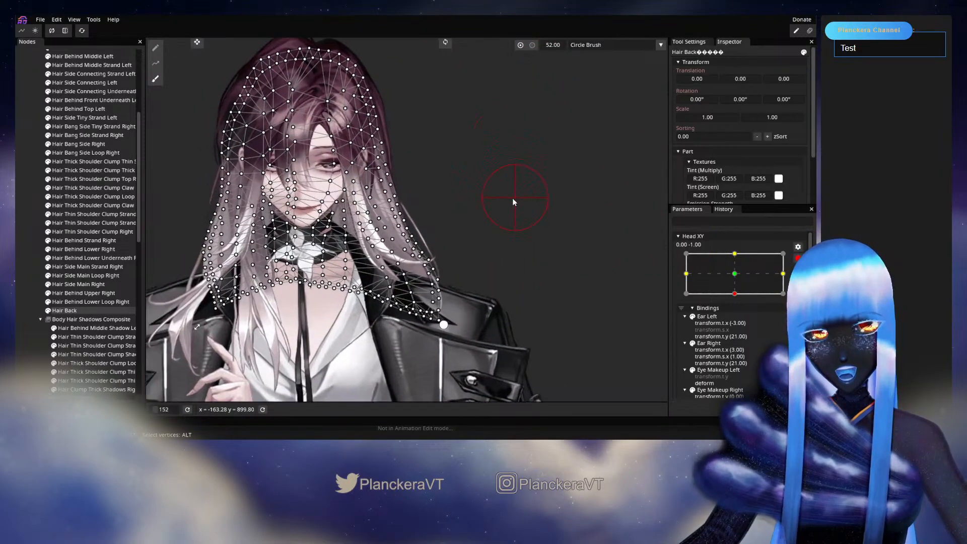
scroll(398, 286, up, 1)
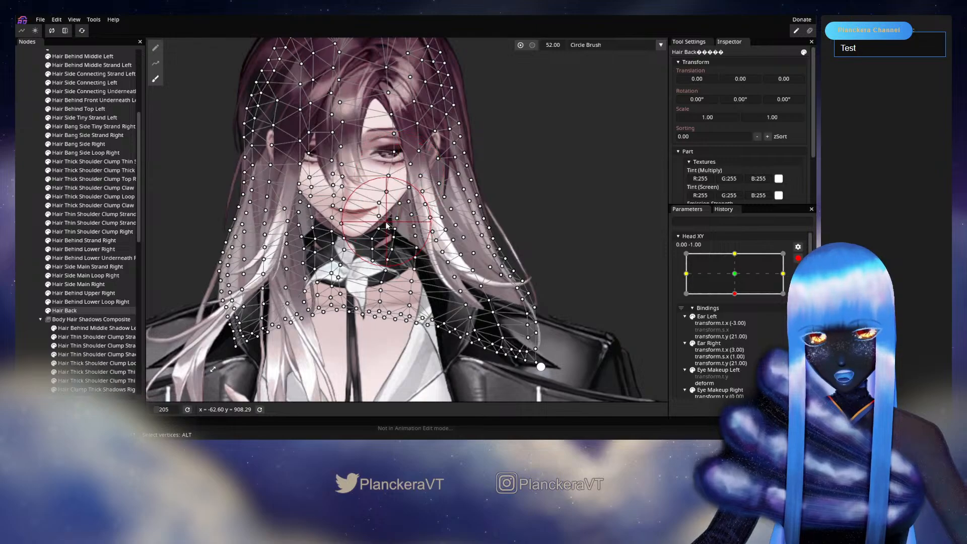
scroll(589, 279, up, 2)
drag(565, 275, 470, 266)
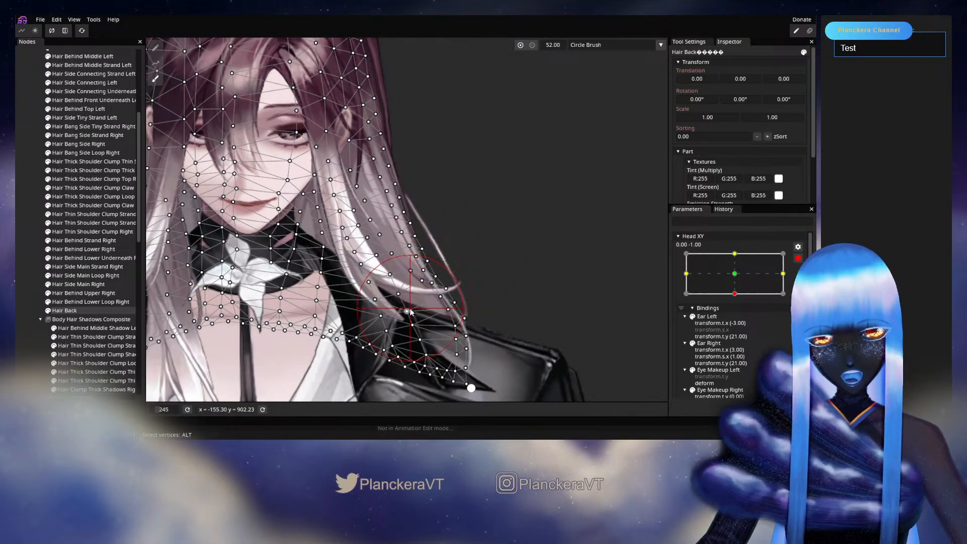
mouse_move(399, 328)
mouse_down()
mouse_move(369, 283)
mouse_move(424, 343)
mouse_up()
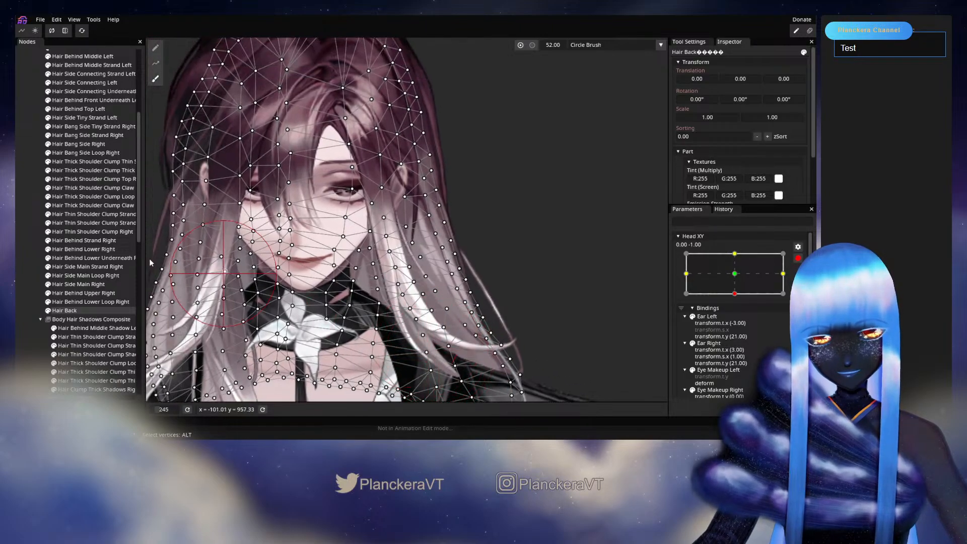
Deselect Hair Back and check the reshaped right-side tip by moving Head XY around the down position.
click(30, 261)
scroll(497, 293, down, 2)
drag(497, 293, 548, 274)
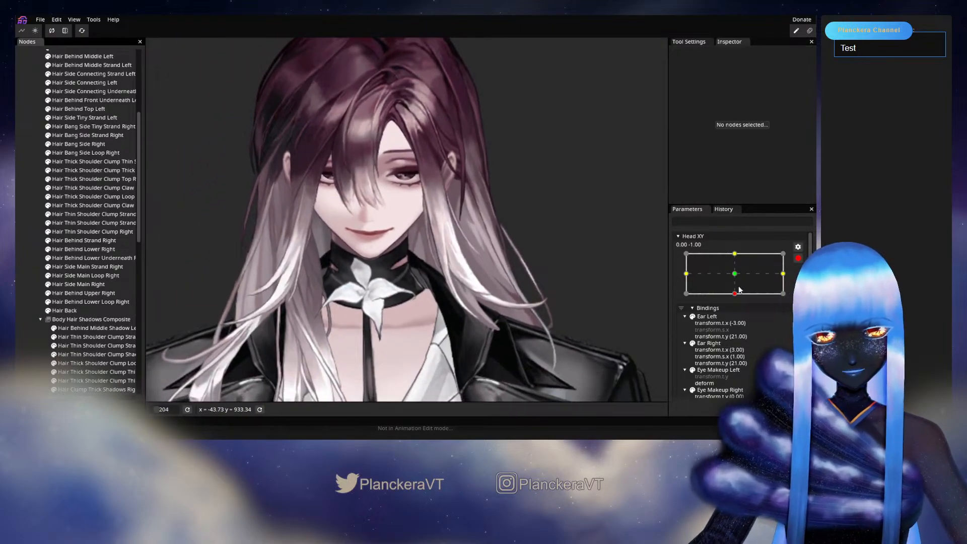
click(798, 258)
mouse_move(738, 320)
mouse_down()
mouse_move(738, 301)
mouse_move(736, 317)
mouse_up()
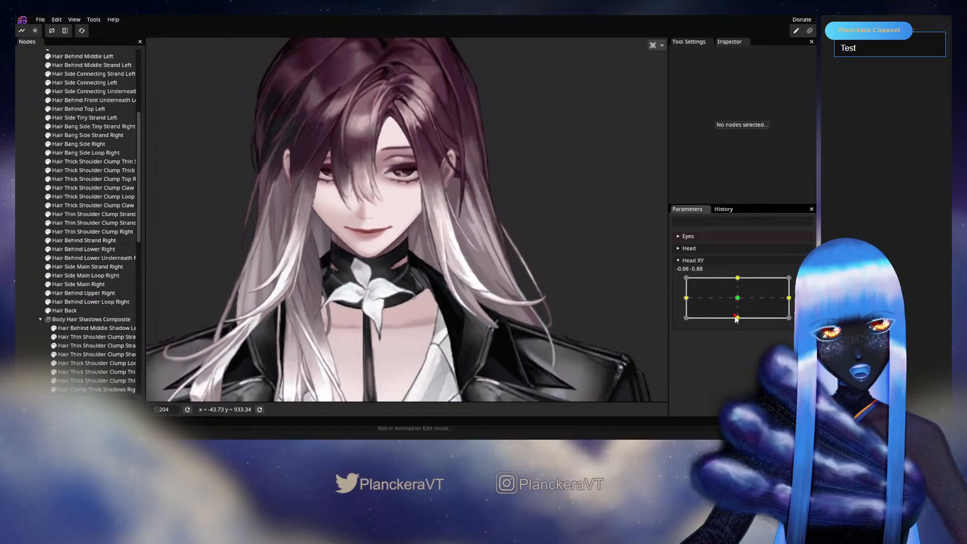
Move individual Hair Back vertices between the neck and the right-side hair at the Head XY down keypoint.
scroll(367, 266, up, 6)
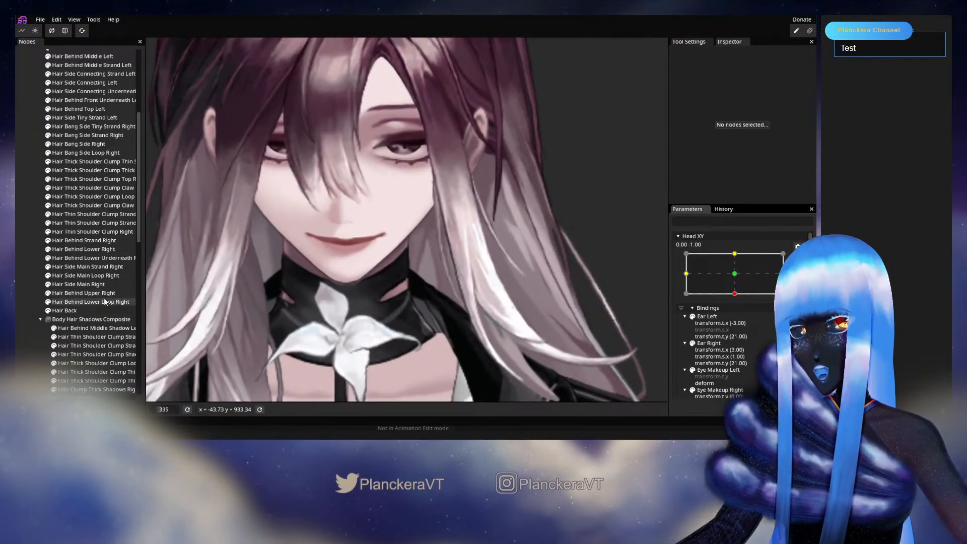
click(65, 310)
scroll(451, 259, up, 2)
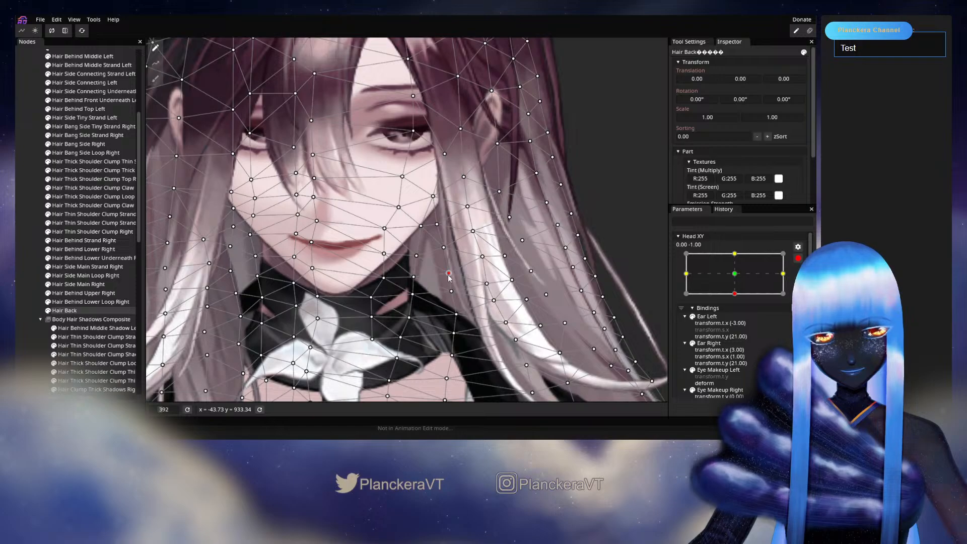
Deselect Hair Back and test the hair beside the neck by moving Head XY around the down position.
click(32, 274)
scroll(582, 296, down, 3)
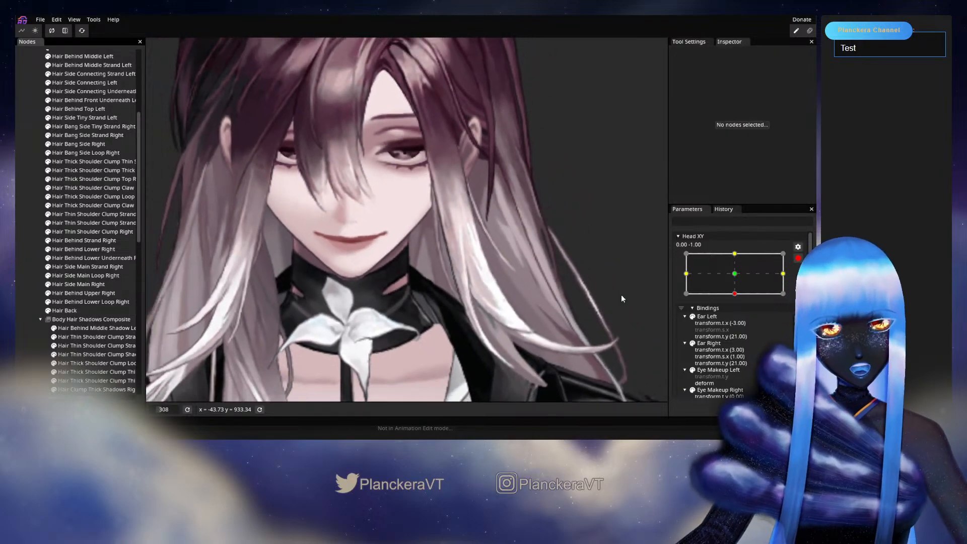
click(796, 259)
mouse_move(738, 320)
mouse_down()
mouse_move(736, 307)
mouse_move(736, 324)
mouse_up()
click(797, 282)
Refine the Hair Back vertices beside the right side of the neck at Head XY down.
scroll(351, 284, up, 3)
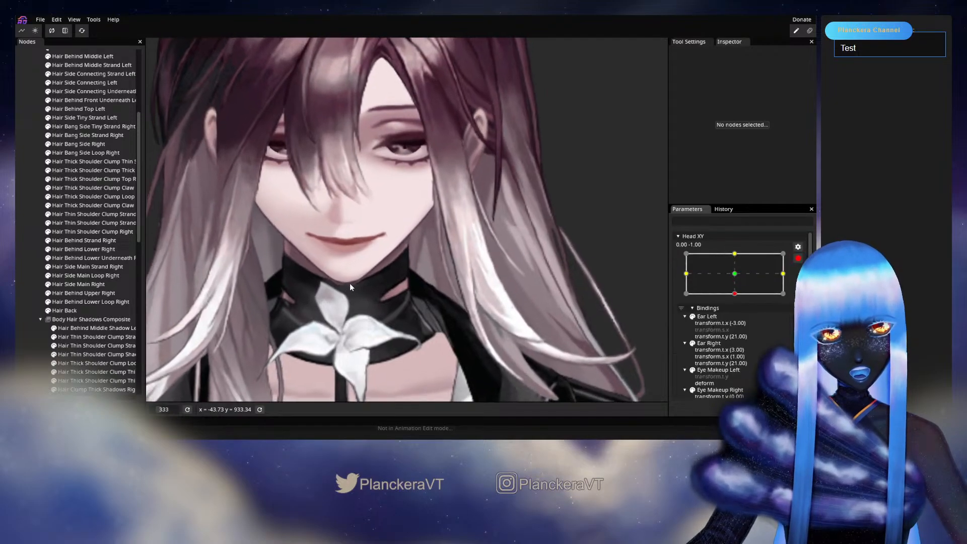
click(63, 312)
scroll(443, 261, up, 2)
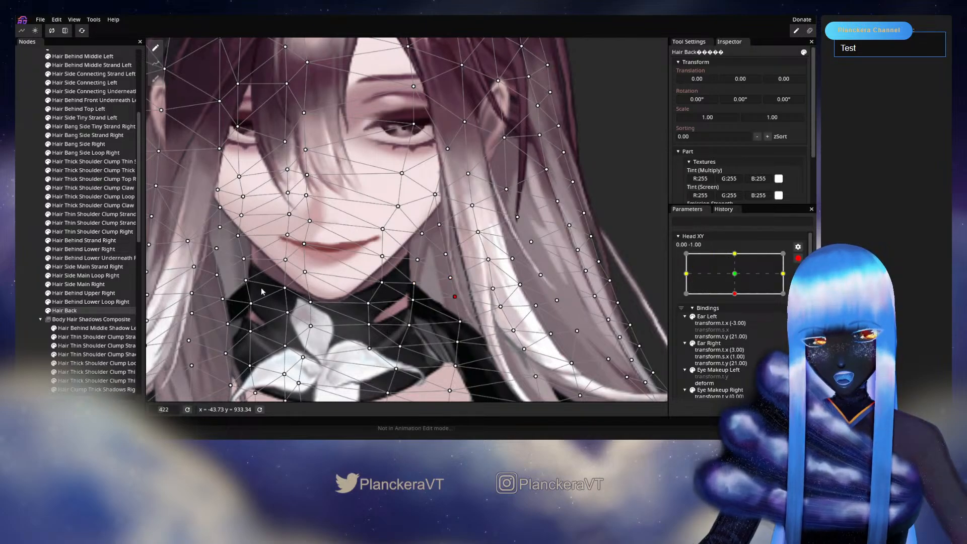
Deselect Hair Back, move Head XY near the down position and compare the hair beside the neck at the centre and down keypoints.
click(27, 278)
scroll(480, 286, down, 3)
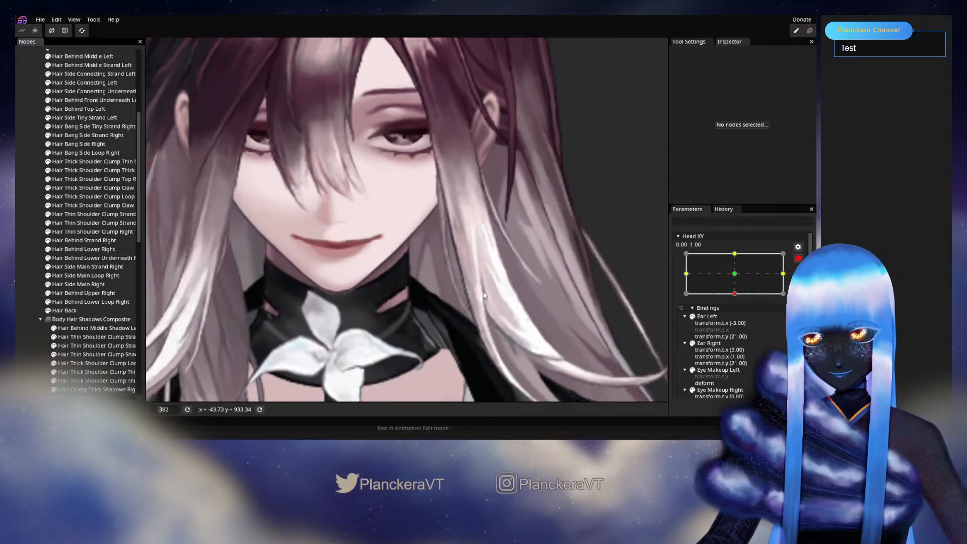
click(798, 258)
mouse_move(738, 318)
mouse_down()
mouse_move(736, 303)
mouse_move(737, 317)
mouse_up()
click(803, 282)
scroll(459, 294, up, 1)
scroll(458, 297, up, 1)
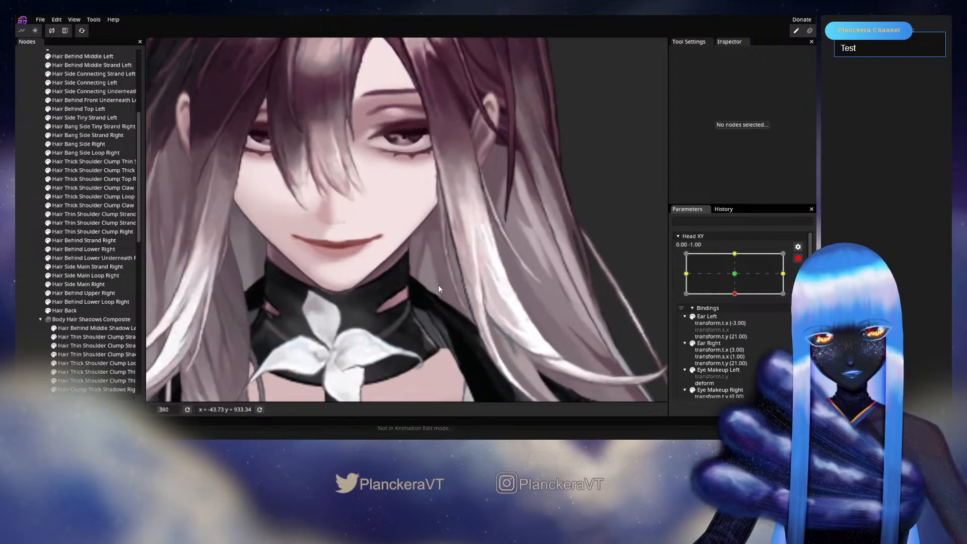
click(750, 276)
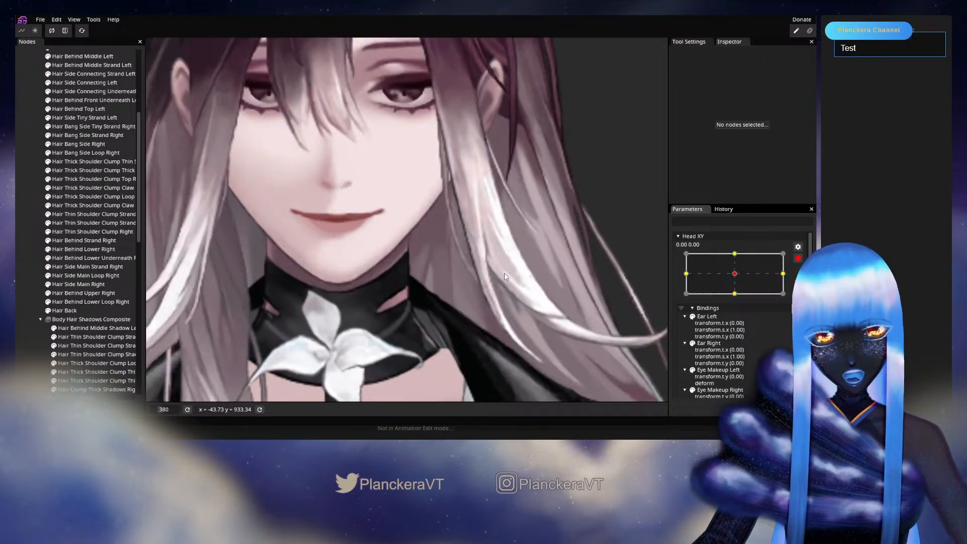
click(734, 293)
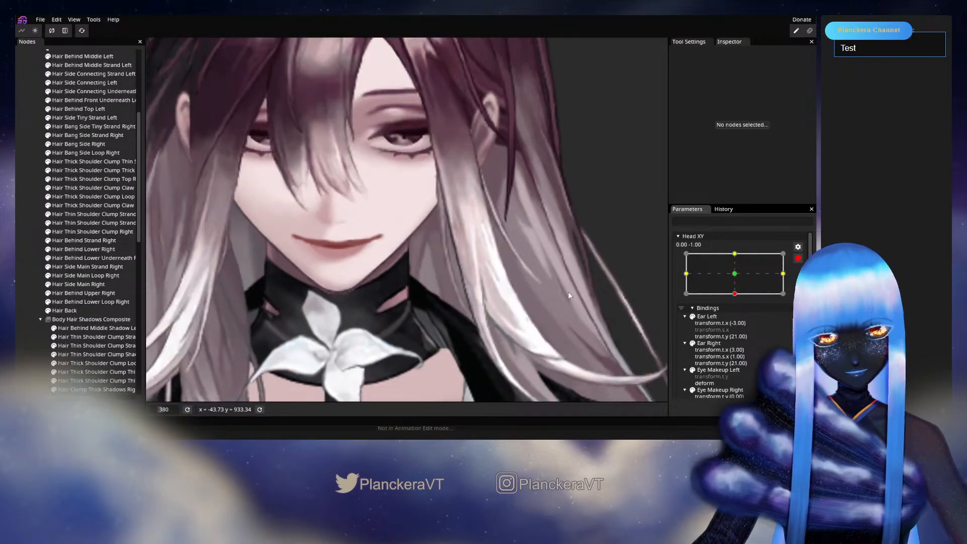
Shift the Hair Back vertices in the strand beside the right side of the jaw slightly inward at Head XY down.
click(77, 309)
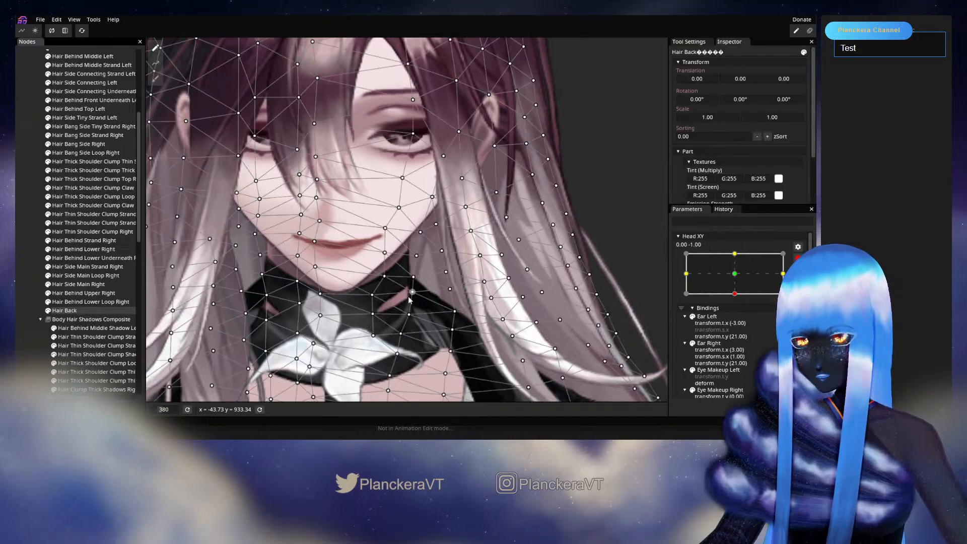
scroll(458, 264, up, 1)
drag(453, 257, 447, 261)
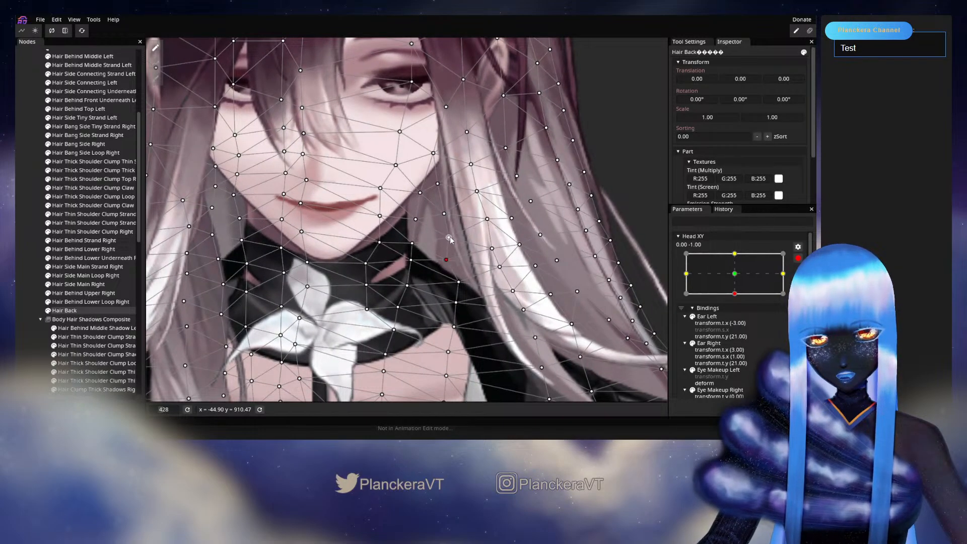
click(440, 215)
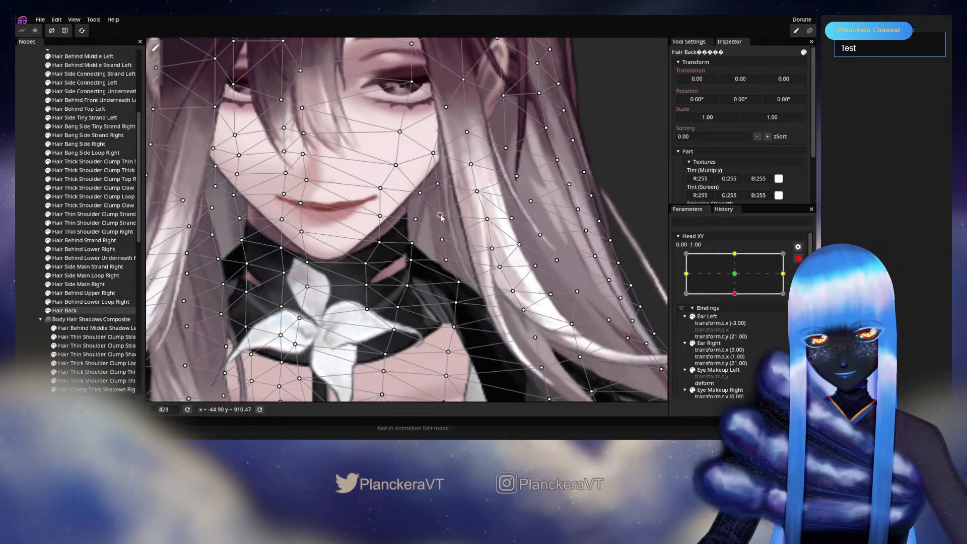
mouse_move(493, 254)
mouse_down()
mouse_move(450, 287)
mouse_move(488, 273)
mouse_move(481, 256)
mouse_up()
drag(484, 221, 474, 224)
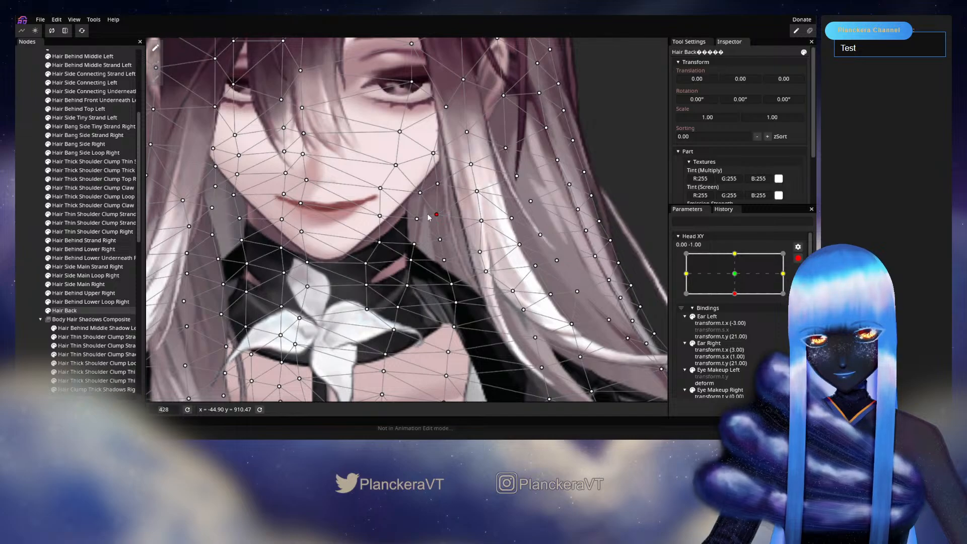
drag(477, 196, 450, 168)
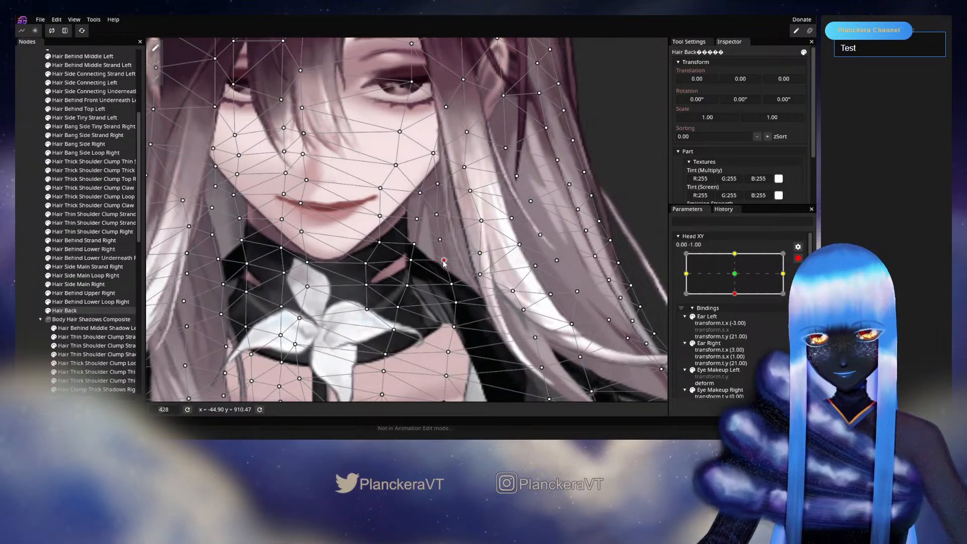
Adjust the Hair Back vertices along the right side of the collar and under the front strand at Head XY down.
drag(451, 283, 475, 275)
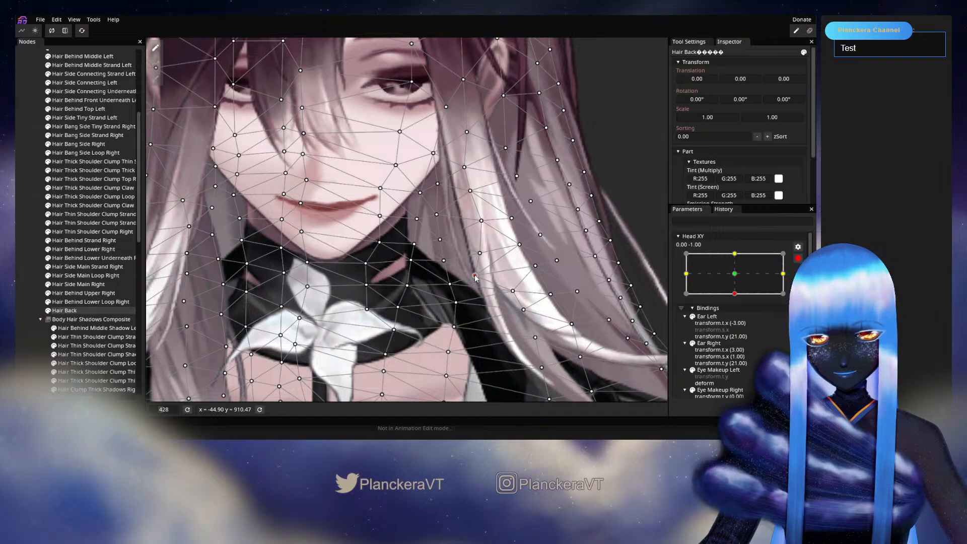
drag(513, 291, 445, 308)
drag(523, 311, 512, 345)
drag(453, 326, 444, 329)
drag(449, 284, 446, 286)
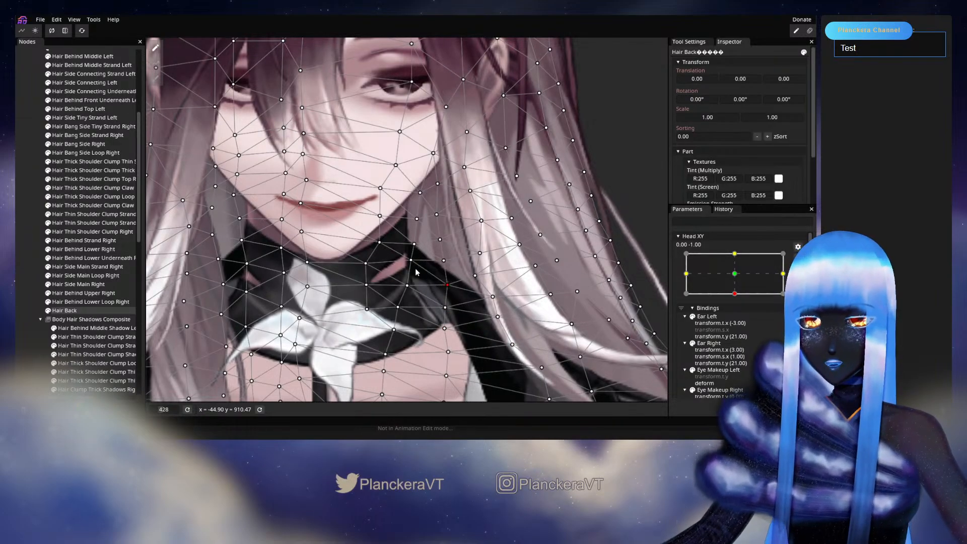
drag(416, 283, 416, 314)
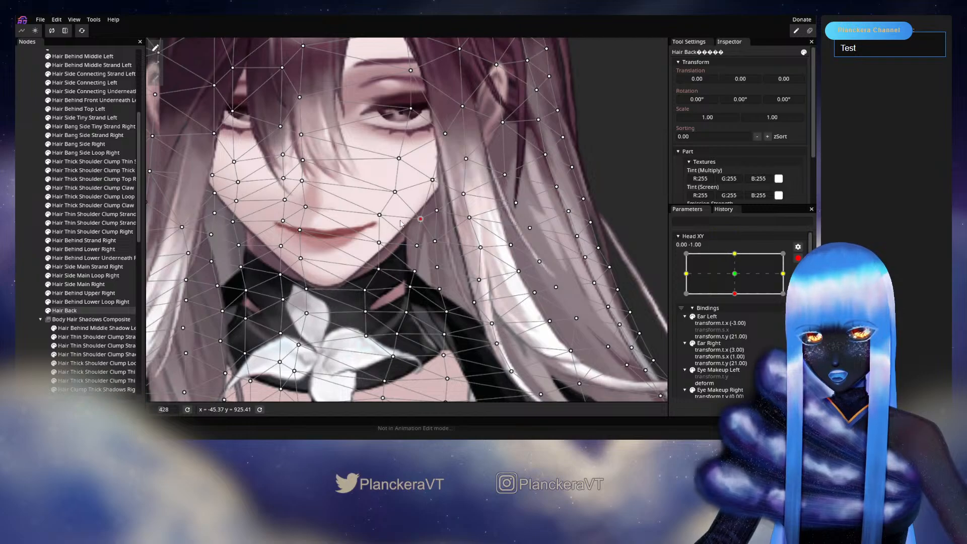
Deselect Hair Back and test the adjusted jaw and collar area by moving Head XY around the down position.
click(33, 296)
scroll(551, 265, down, 1)
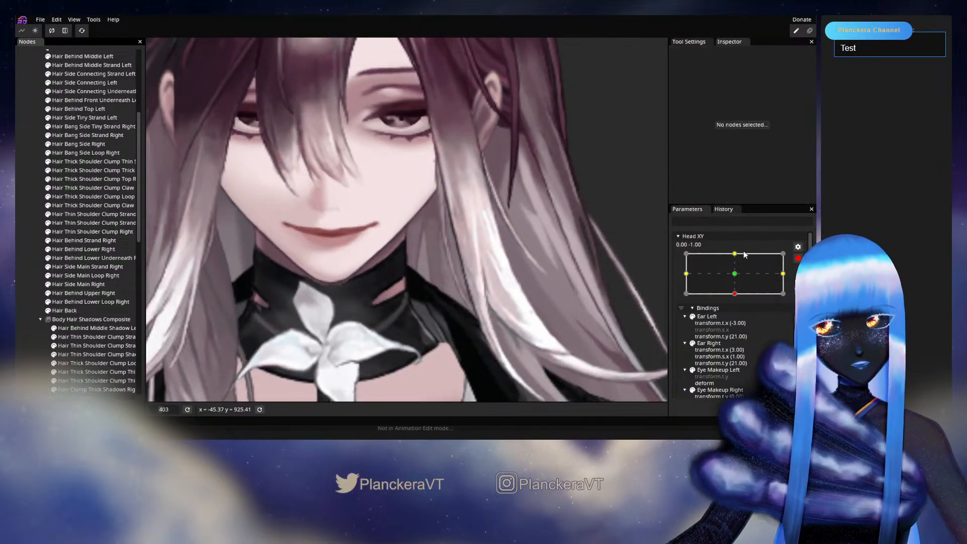
click(798, 259)
mouse_move(737, 317)
mouse_down()
mouse_move(736, 301)
mouse_move(736, 317)
mouse_up()
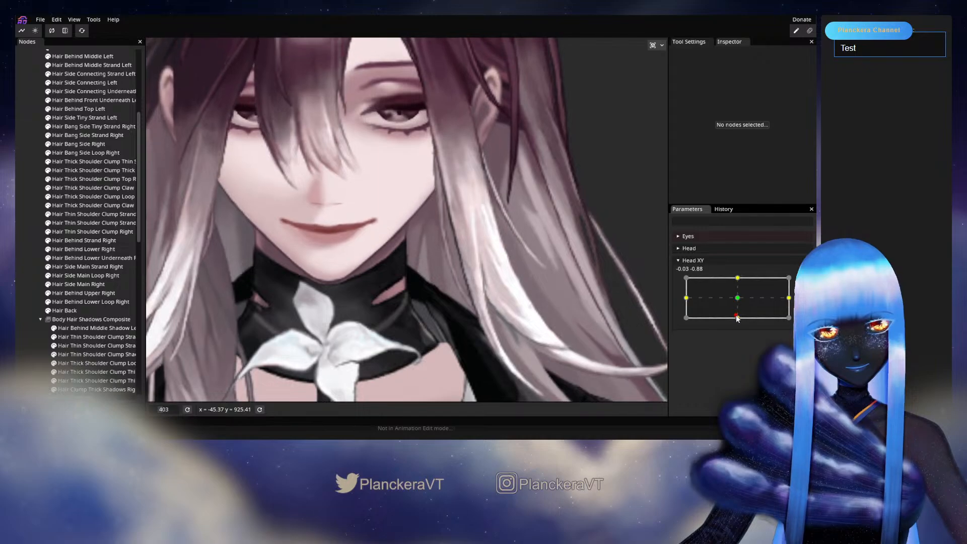
Shift the Hair Back vertices beneath the front strand beside the right side of the jaw outward at Head XY down.
click(798, 283)
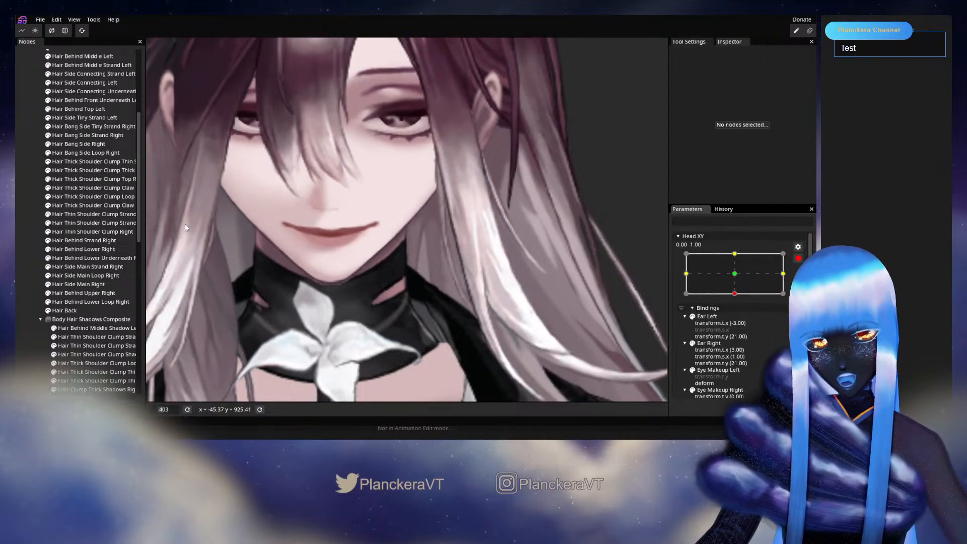
click(72, 311)
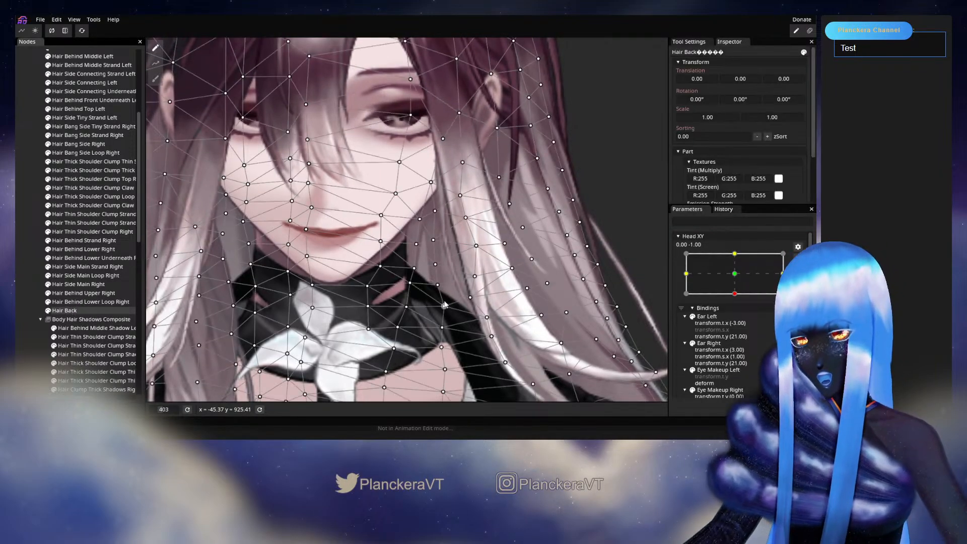
click(436, 266)
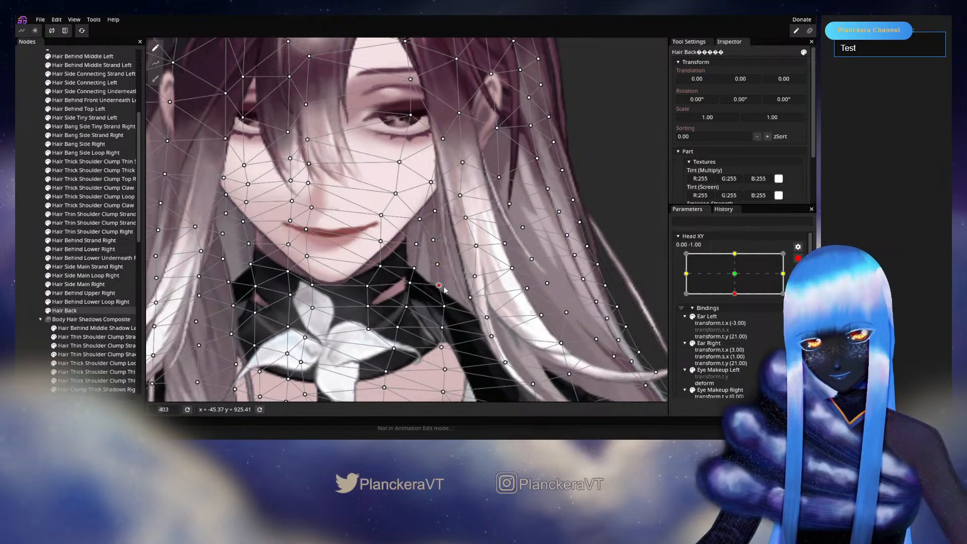
click(480, 275)
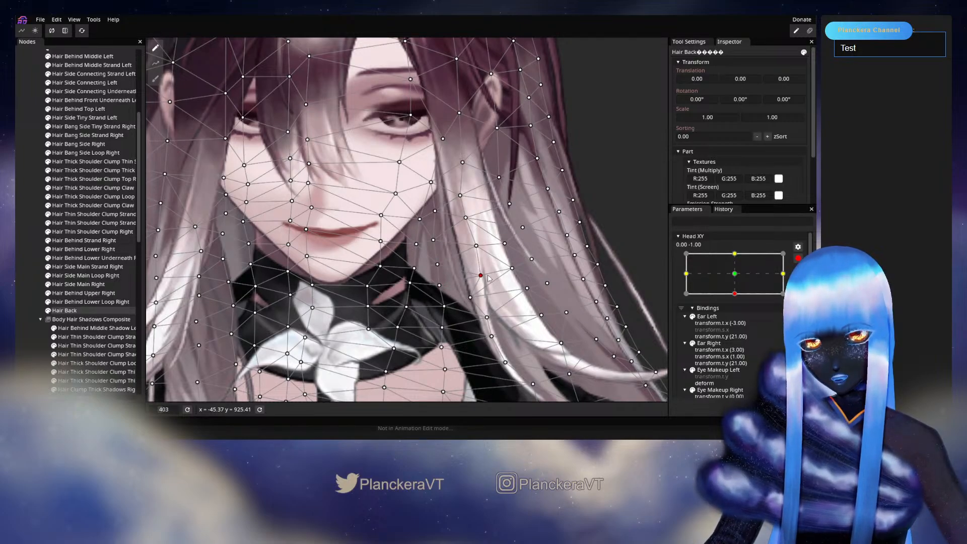
drag(476, 245, 486, 245)
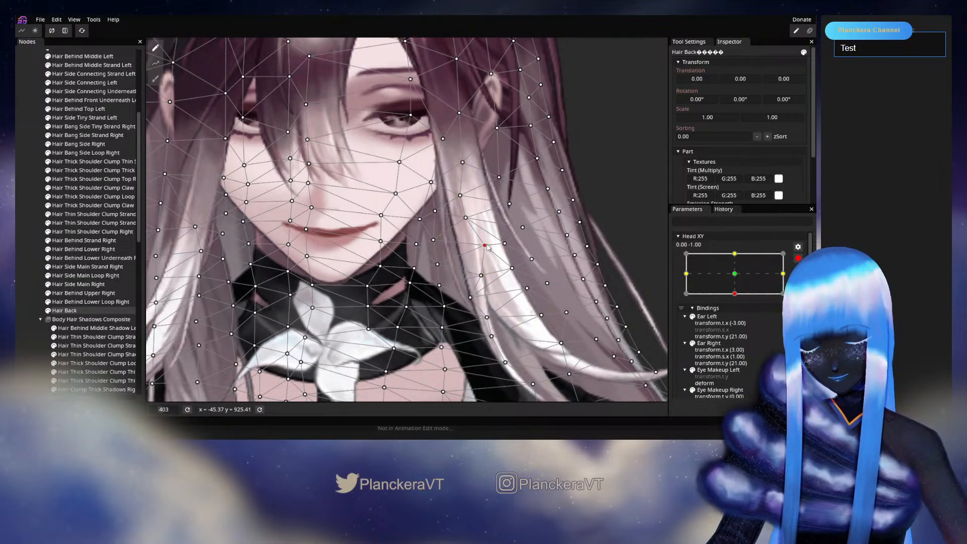
click(478, 215)
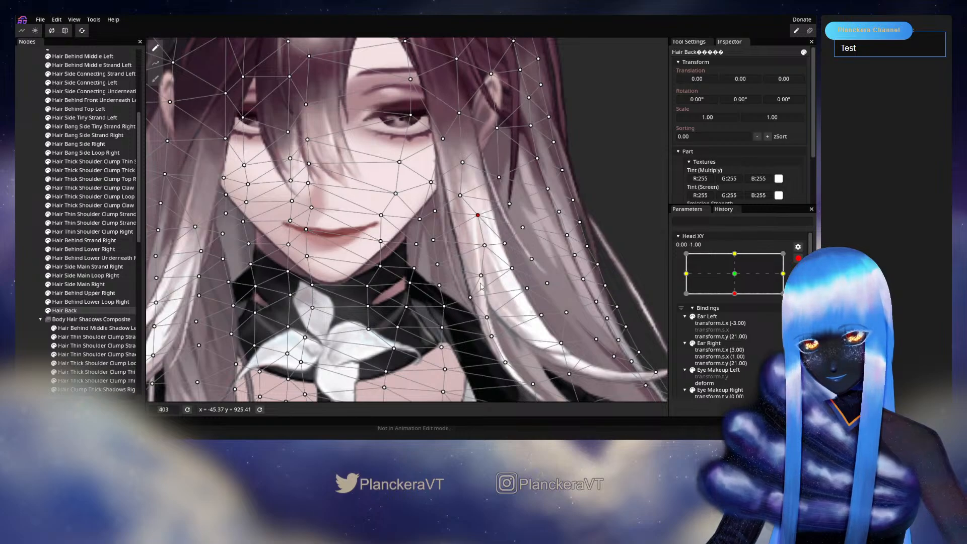
drag(471, 298, 491, 299)
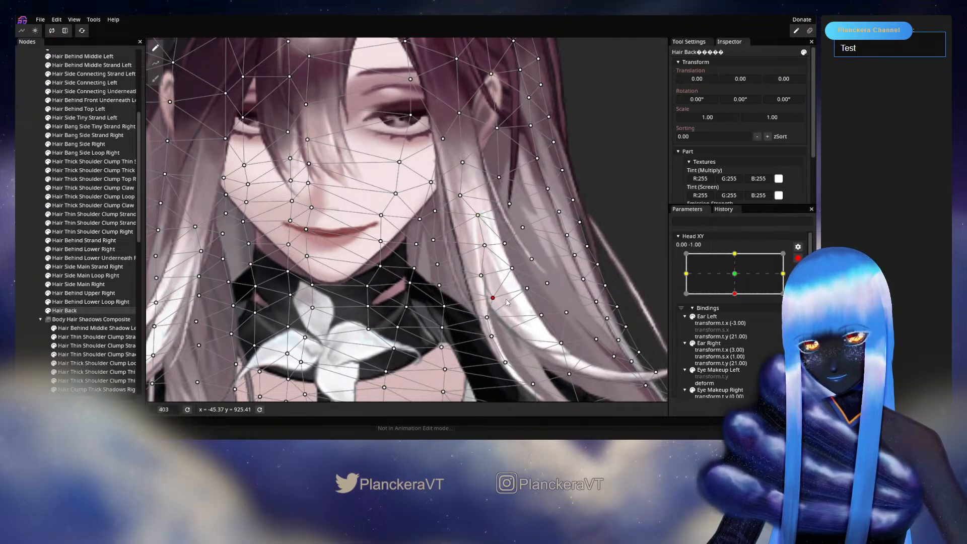
Deselect Hair Back and check the shifted strand by moving Head XY around the down position.
click(28, 287)
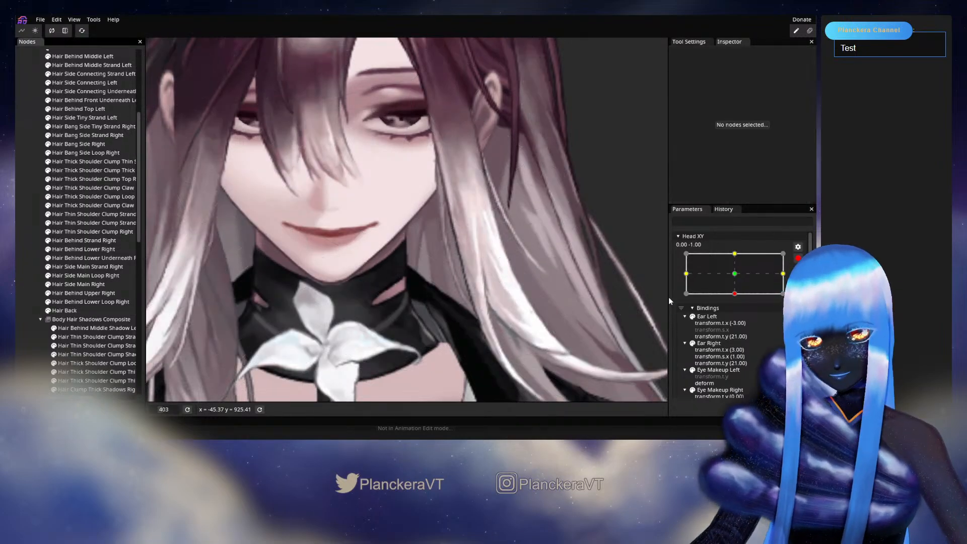
scroll(789, 268, up, 2)
mouse_move(737, 318)
mouse_down()
mouse_move(734, 298)
mouse_move(733, 322)
mouse_up()
Push the Hair Back vertices under the front strand, from jaw level to below the collar, slightly further outward at Head XY down.
click(802, 281)
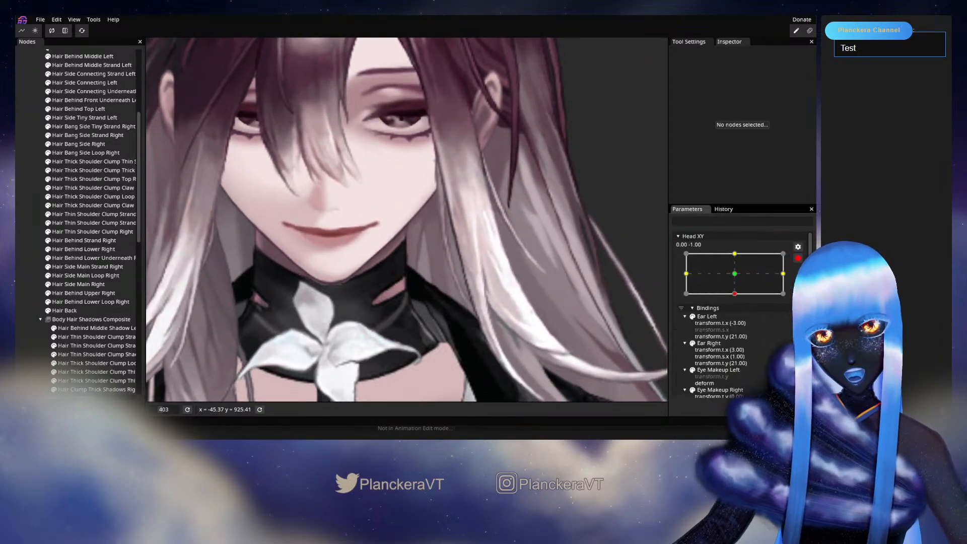
click(75, 311)
drag(460, 195, 490, 211)
drag(484, 245, 491, 246)
drag(478, 283, 502, 340)
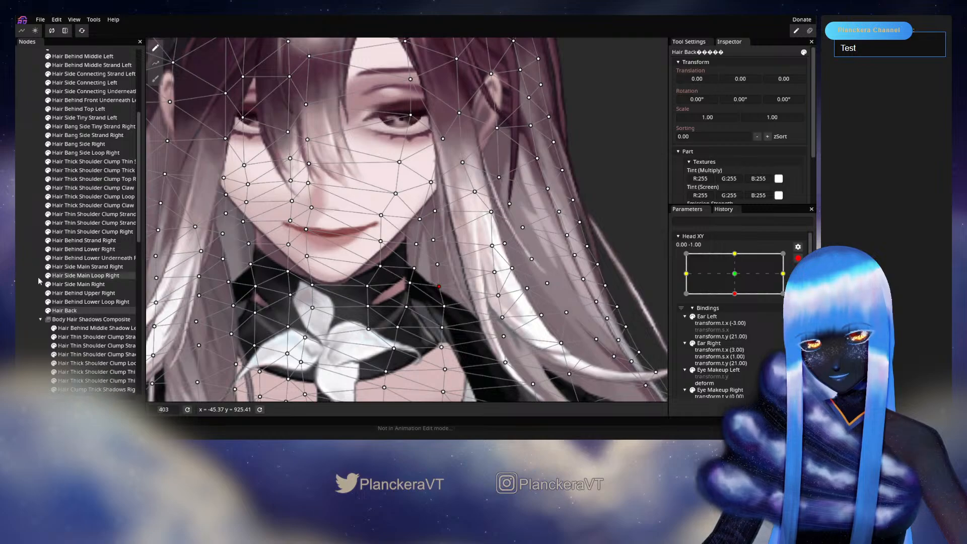
Preview the hair beside the collar by moving Head XY near the down position with no mesh selected.
click(797, 258)
mouse_move(738, 317)
mouse_down()
mouse_move(736, 302)
mouse_move(737, 323)
mouse_up()
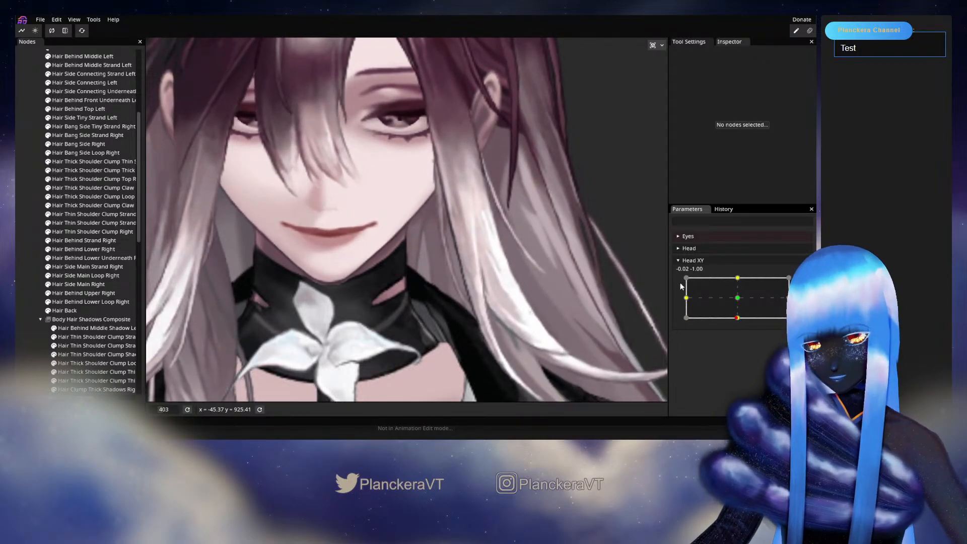
scroll(518, 299, down, 5)
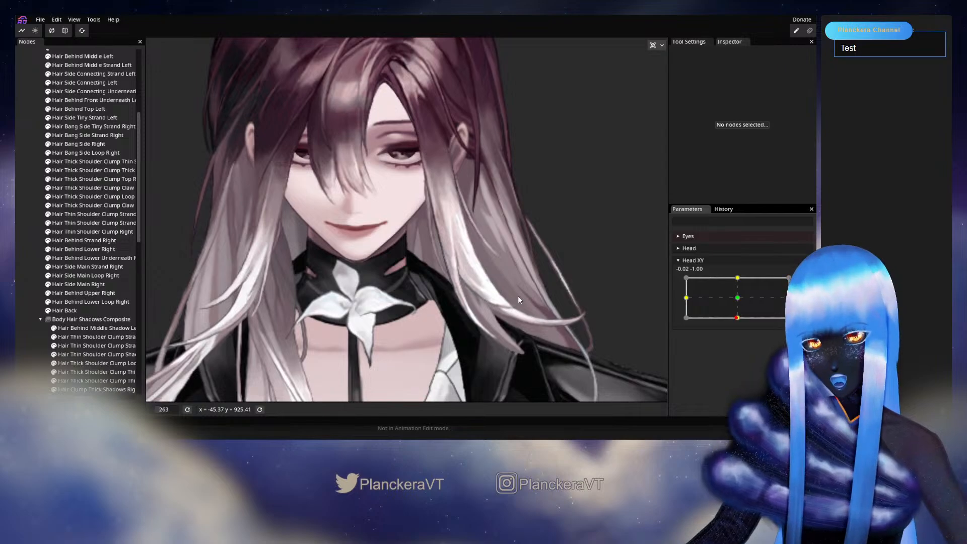
Reposition the Hair Back vertices between the right side of the jaw and the collar at Head XY down.
click(67, 310)
scroll(562, 283, up, 3)
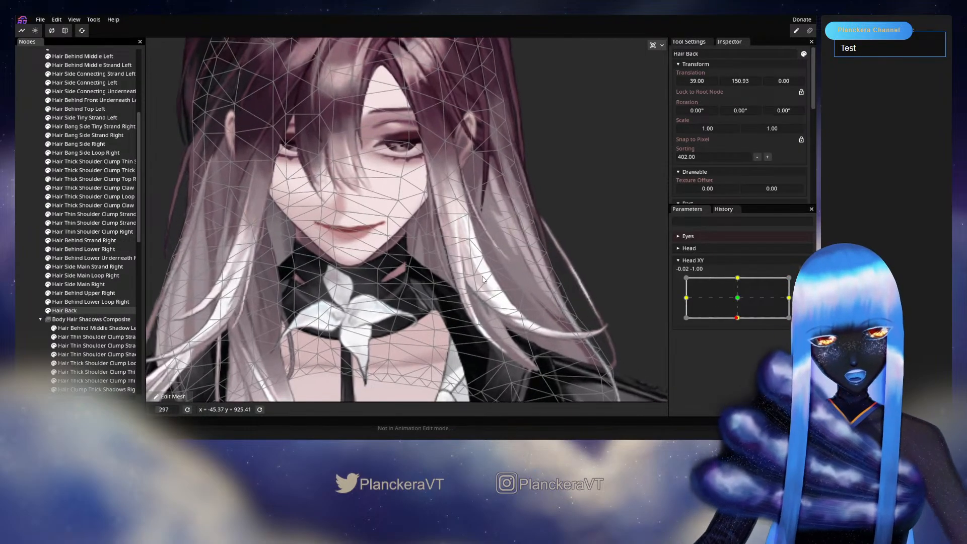
mouse_move(737, 318)
mouse_down()
mouse_move(739, 298)
mouse_move(737, 318)
mouse_up()
click(804, 282)
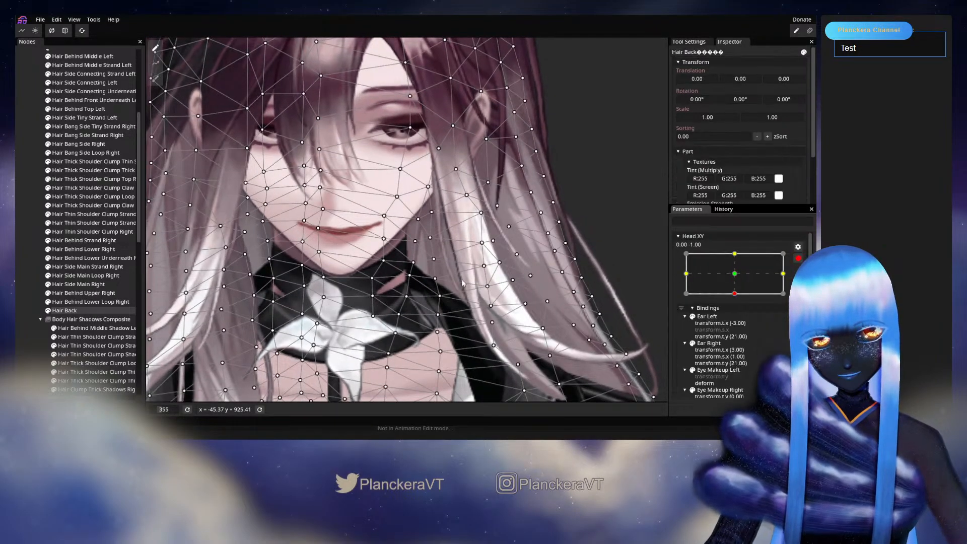
scroll(414, 248, up, 1)
click(412, 244)
drag(413, 264, 394, 330)
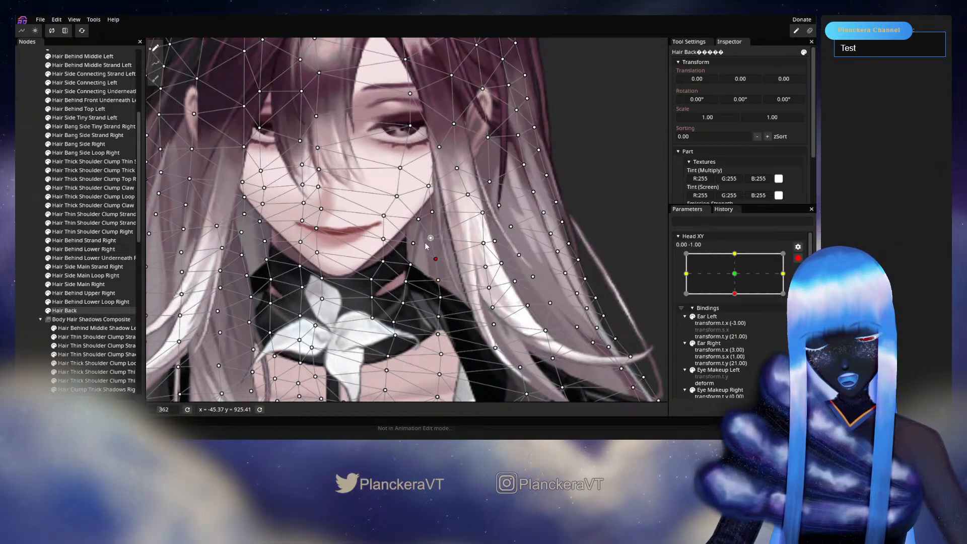
Leave keypoint editing and compare the Hair Back mesh beside the jaw while moving Head XY around the down position.
click(797, 259)
click(797, 261)
click(797, 261)
mouse_move(737, 317)
mouse_down()
mouse_move(738, 306)
mouse_move(738, 321)
mouse_up()
Nudge the Hair Back vertices along the strand edge beside the right cheek at Head XY down and test the motion.
click(798, 283)
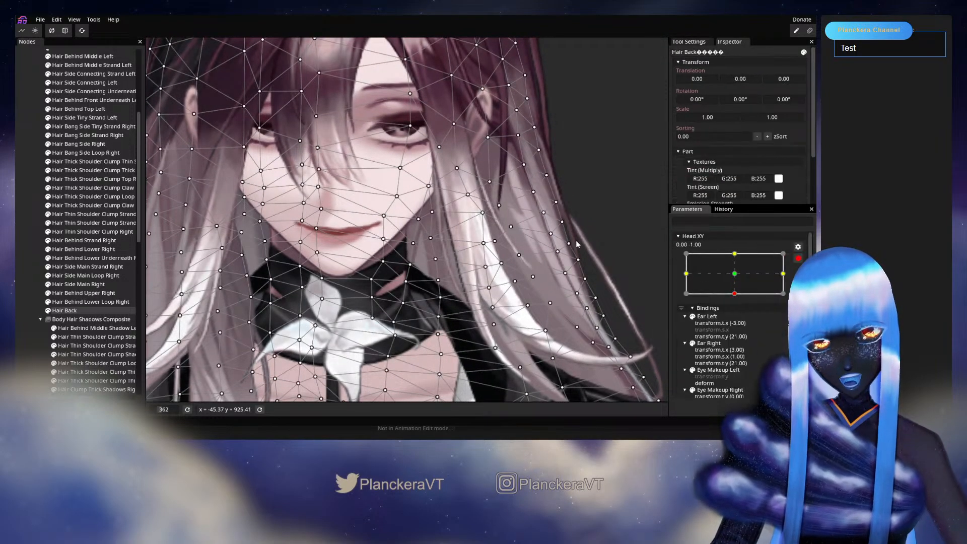
drag(430, 189, 439, 237)
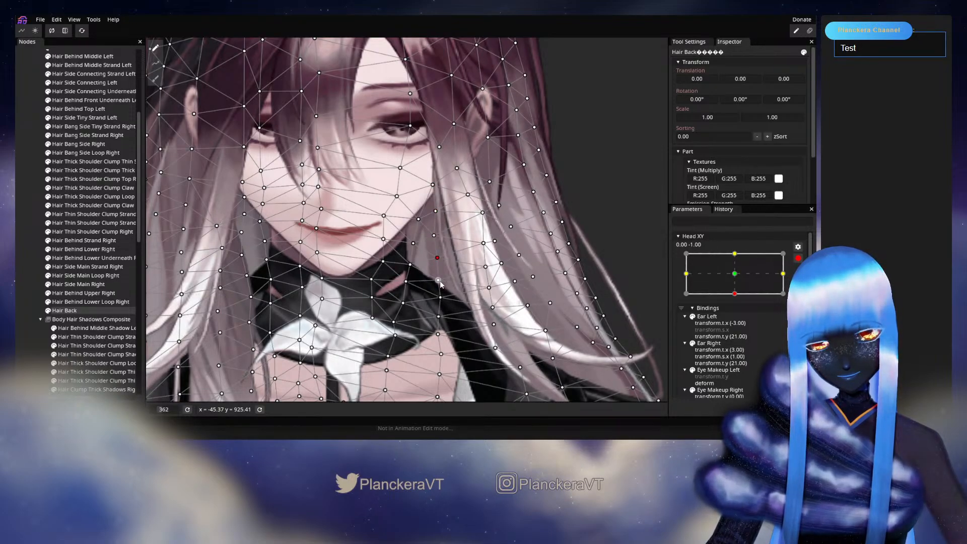
click(797, 257)
mouse_move(736, 318)
mouse_down()
mouse_move(737, 310)
mouse_move(735, 322)
mouse_up()
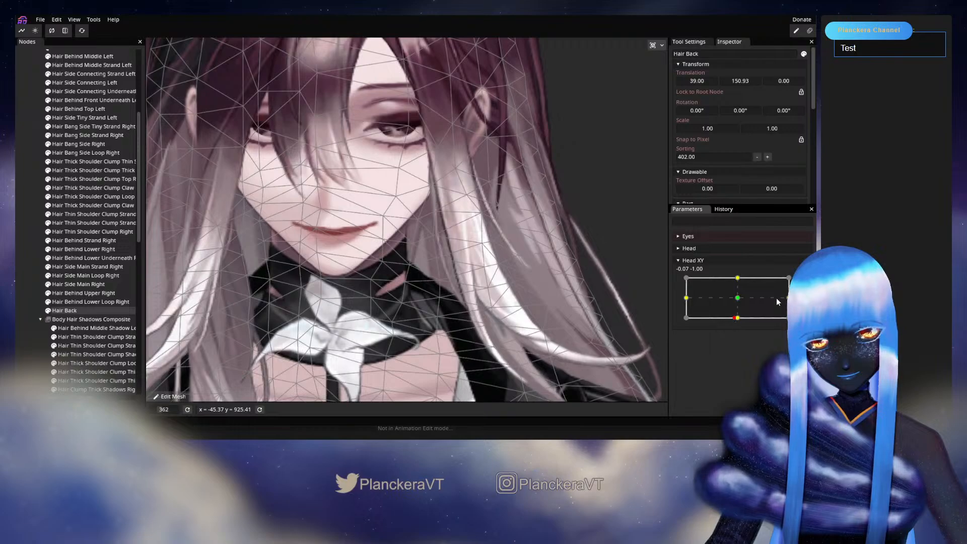
Fine-tune the Hair Back vertices next to the right jawline and collar at Head XY down, checking the parameter's motion.
click(804, 282)
drag(417, 216, 427, 223)
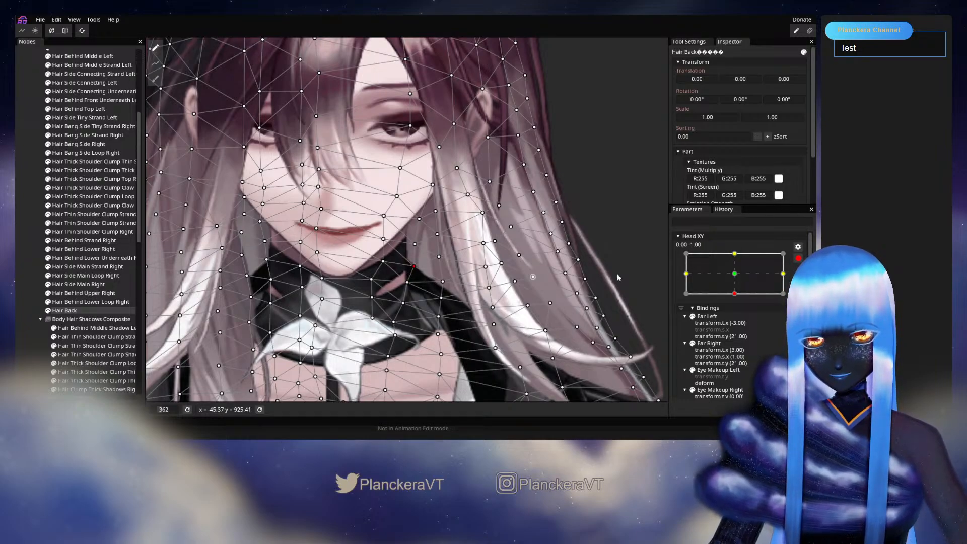
mouse_move(736, 322)
mouse_down()
mouse_move(739, 306)
mouse_move(740, 323)
mouse_up()
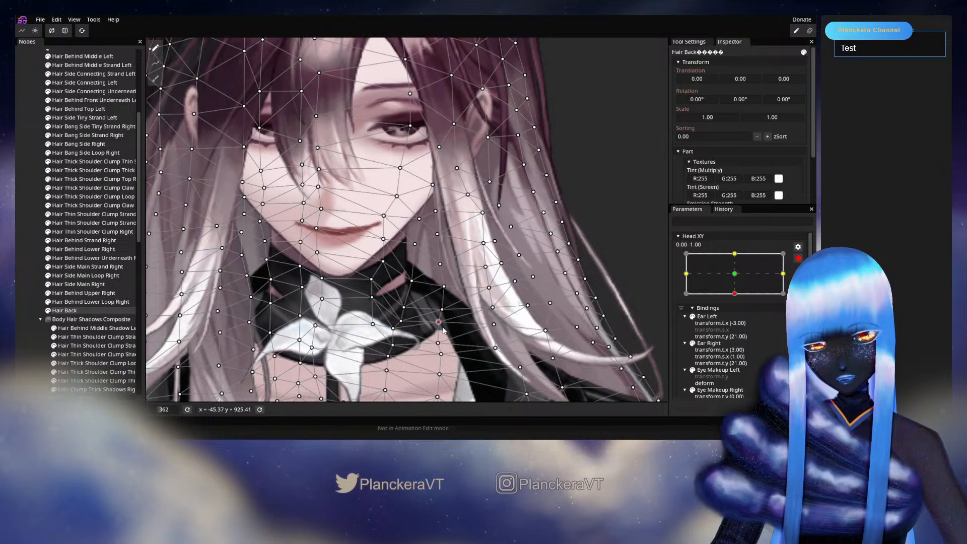
Switch Hair Back to the brush deform tool, deselect the mesh and test the neck-side hair with Head XY near down.
scroll(456, 313, down, 5)
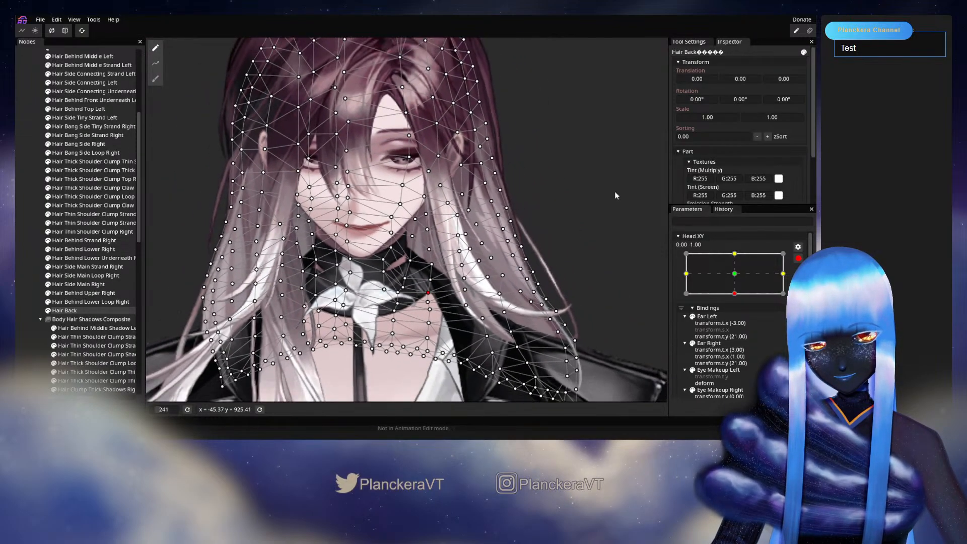
click(156, 79)
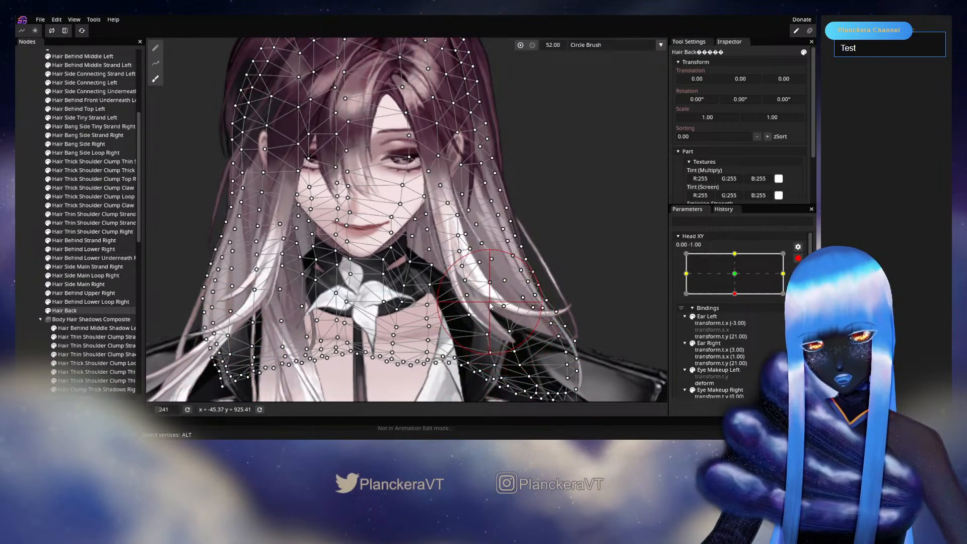
click(20, 284)
scroll(448, 238, up, 4)
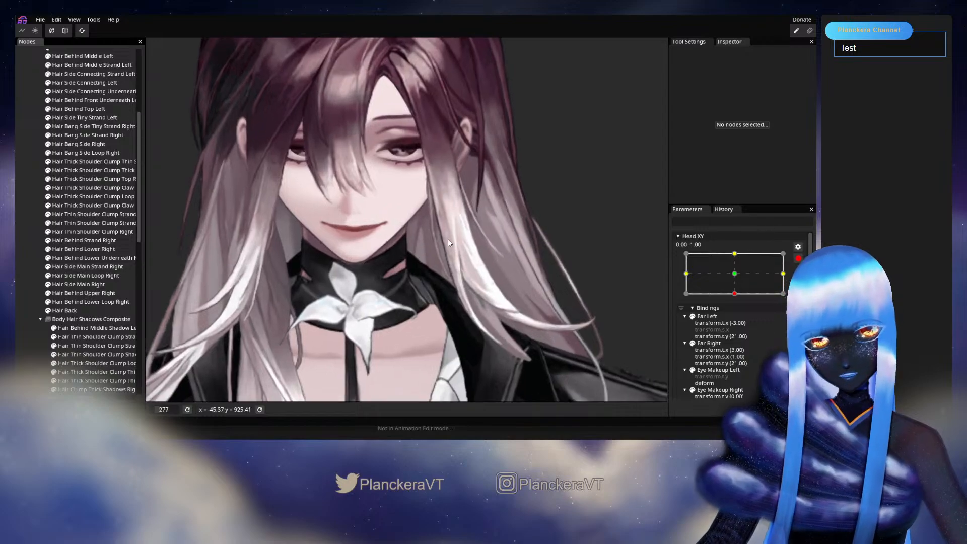
click(798, 259)
mouse_move(737, 318)
mouse_down()
mouse_move(739, 298)
mouse_move(738, 318)
mouse_up()
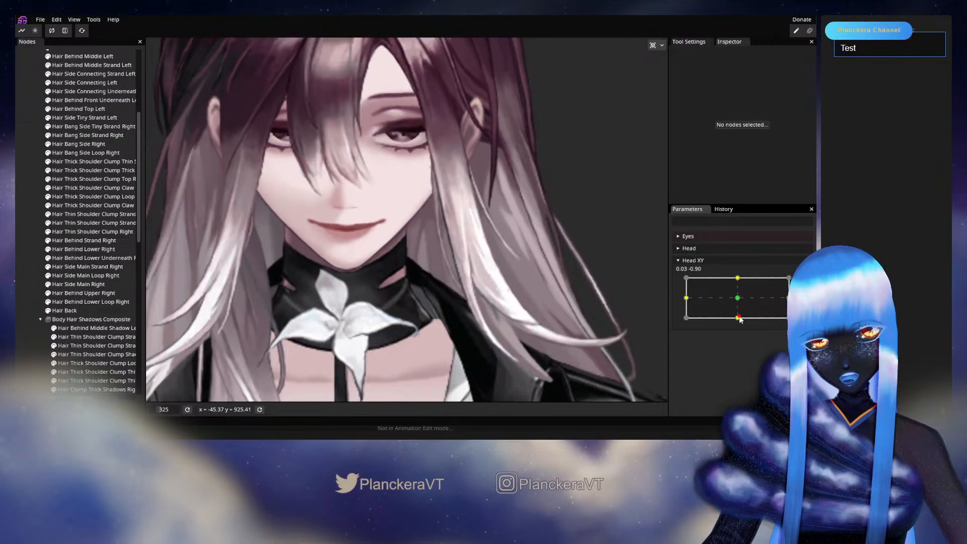
Move the Hair Back vertices behind the right jaw edge and upper collar slightly downward at Head XY down.
click(803, 282)
scroll(418, 250, up, 2)
scroll(395, 297, up, 1)
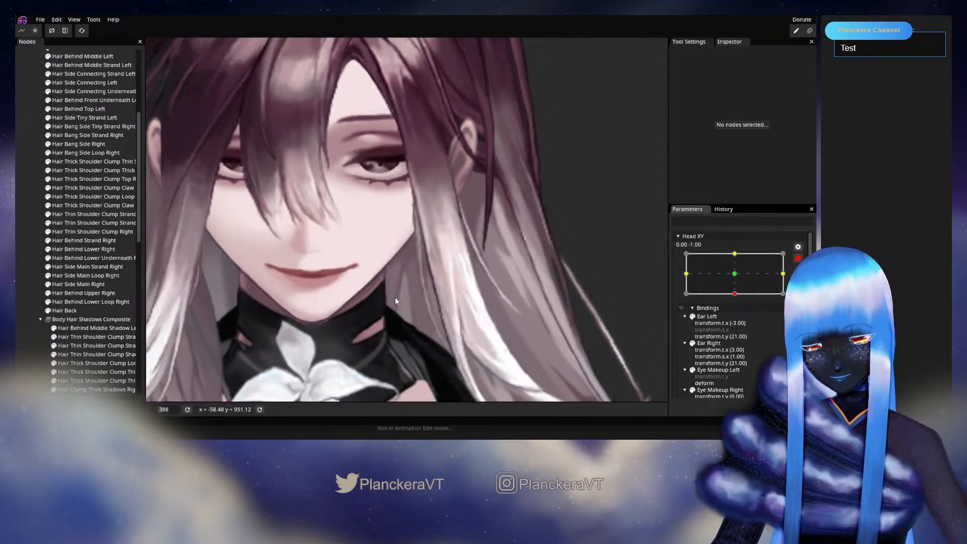
click(393, 292)
scroll(393, 292, up, 1)
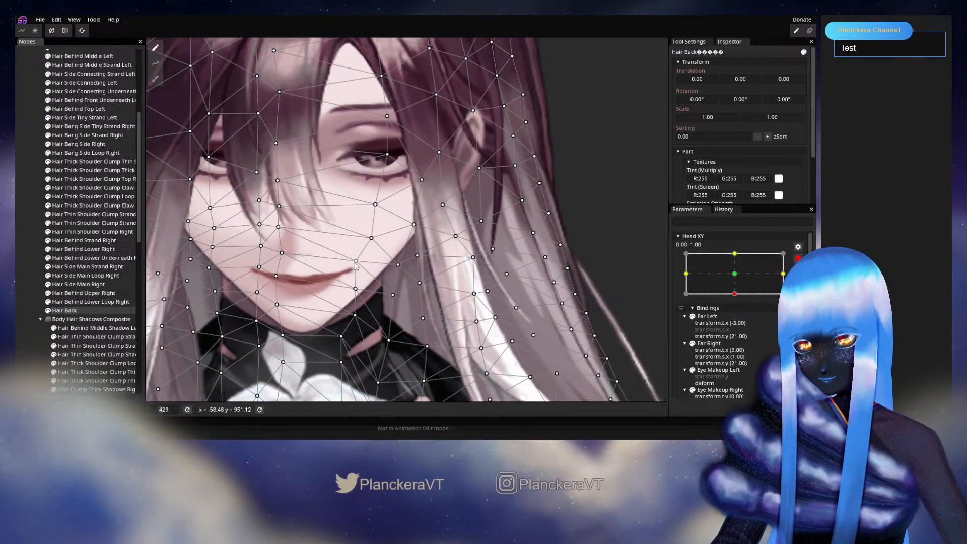
drag(355, 261, 359, 275)
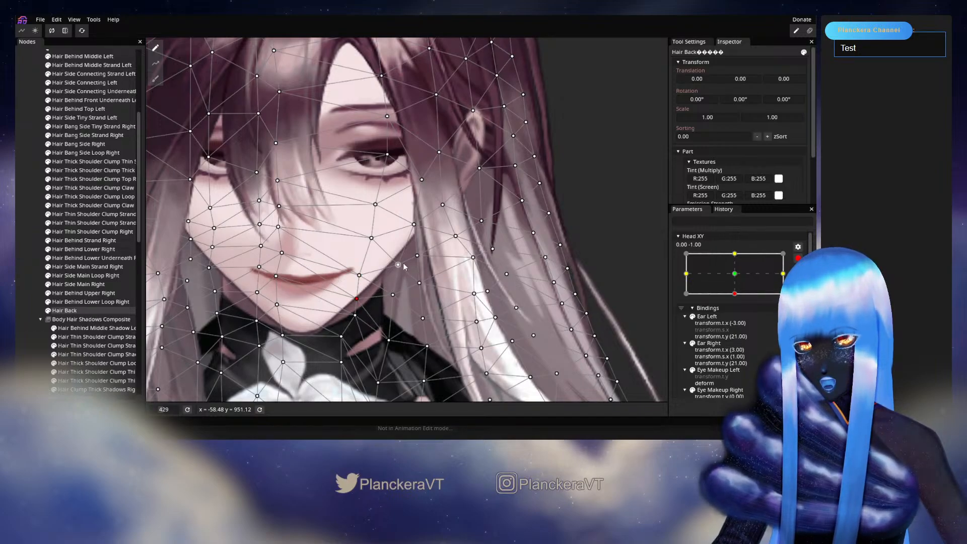
drag(355, 278, 356, 287)
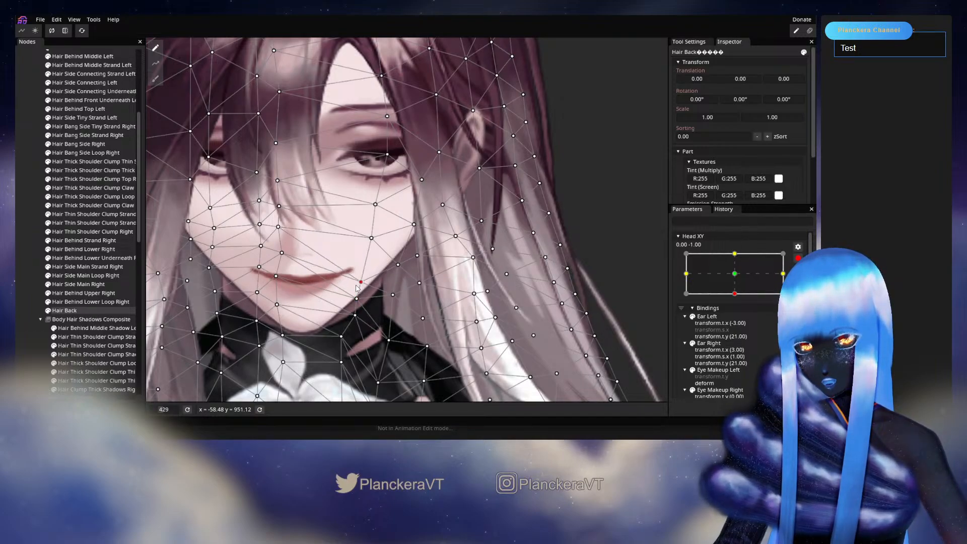
drag(351, 336, 333, 381)
Deselect Hair Back and check the hair behind the jaw by moving Head XY around the down position.
click(64, 311)
scroll(434, 310, down, 6)
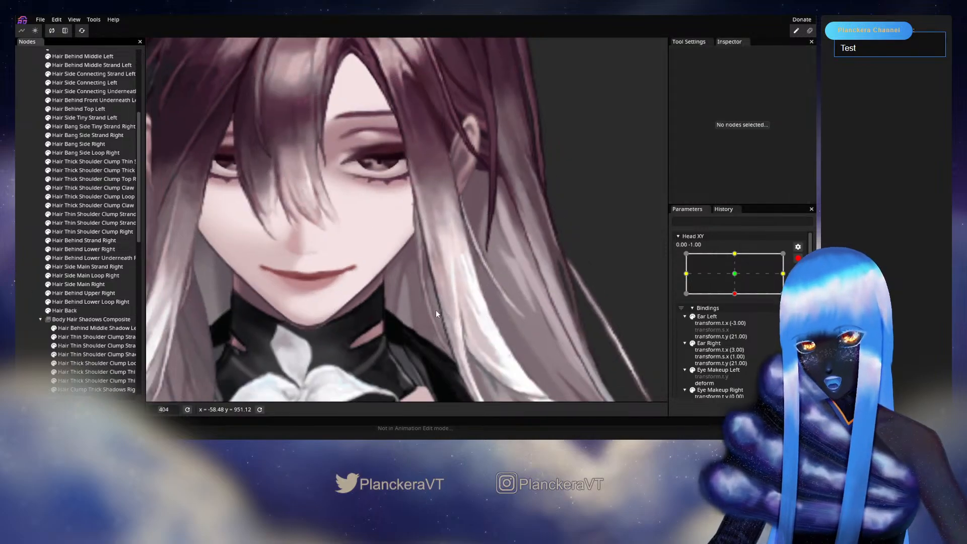
click(798, 258)
mouse_move(739, 318)
mouse_down()
mouse_move(737, 304)
mouse_move(737, 319)
mouse_up()
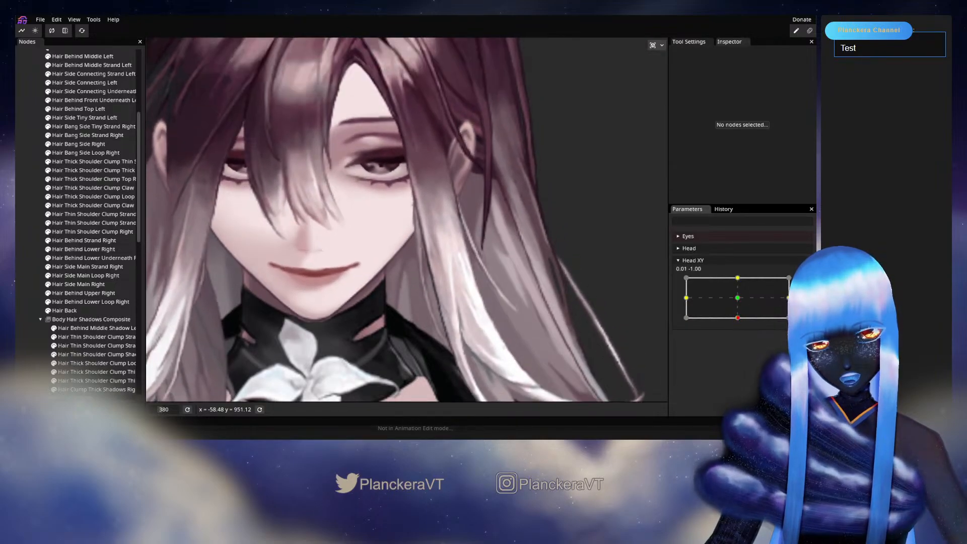
Adjust the Hair Back vertex in the strand just outside the right jawline at Head XY down, and deselect the mesh.
click(797, 282)
click(75, 310)
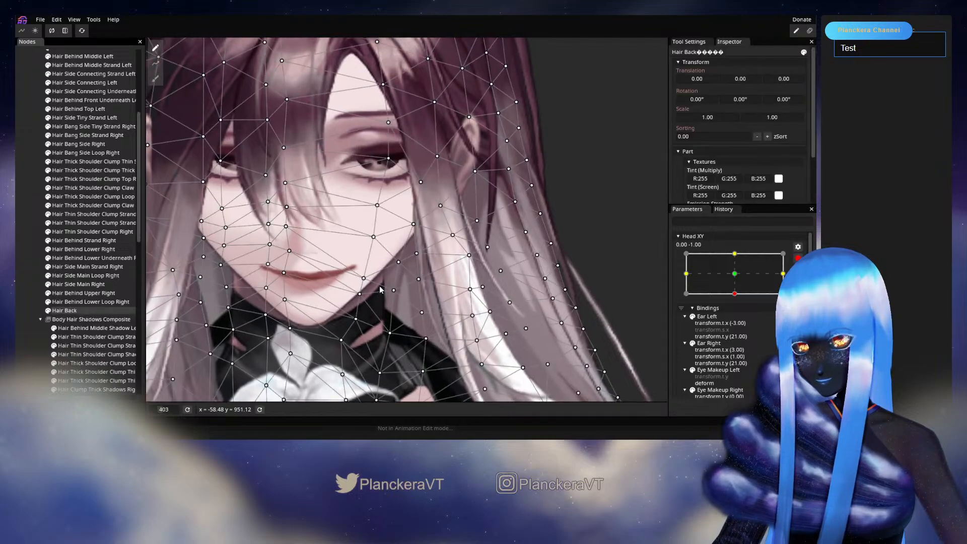
scroll(400, 265, up, 1)
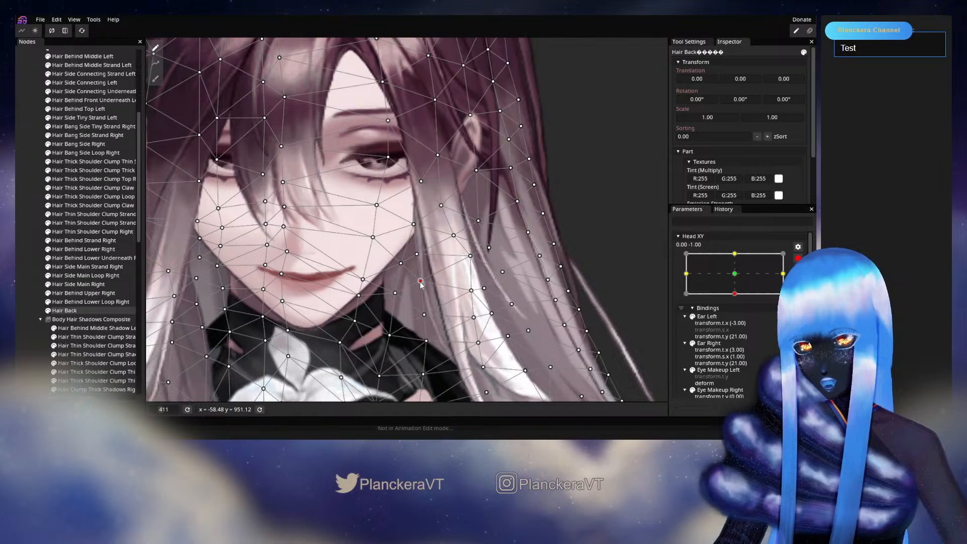
click(23, 289)
Test the adjusted jawline strand by moving Head XY near the down position in a wider view.
scroll(407, 219, down, 5)
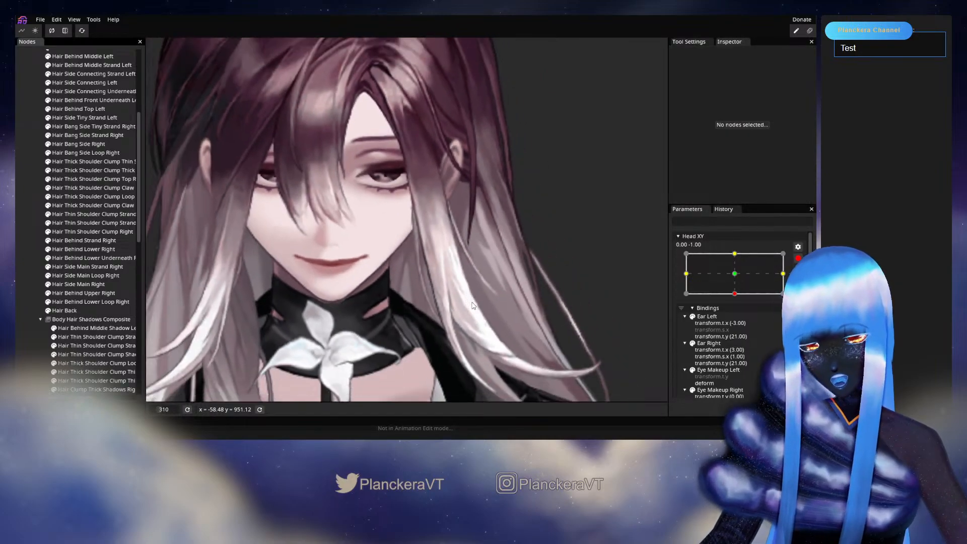
click(797, 258)
mouse_move(737, 317)
mouse_down()
mouse_move(735, 305)
mouse_move(737, 321)
mouse_up()
Pull the lower Hair Back vertices slightly downward at Head XY down using the Circle Brush at size 230, and deselect the mesh.
scroll(375, 294, up, 5)
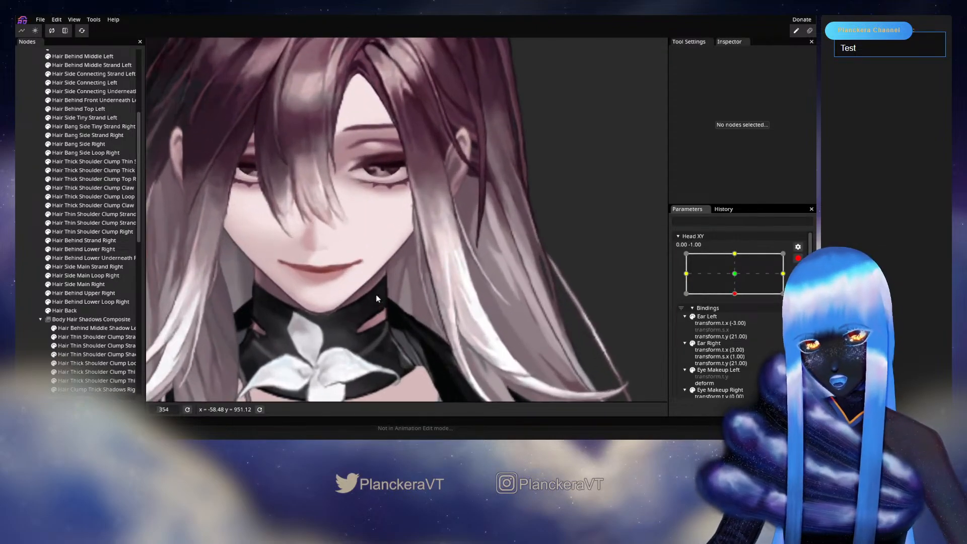
click(65, 311)
scroll(183, 84, down, 5)
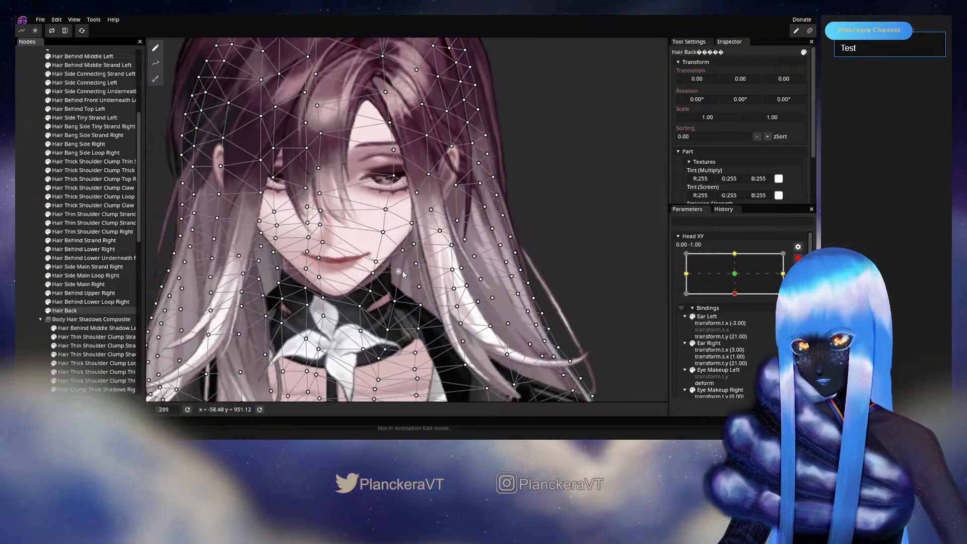
click(155, 78)
scroll(543, 135, down, 5)
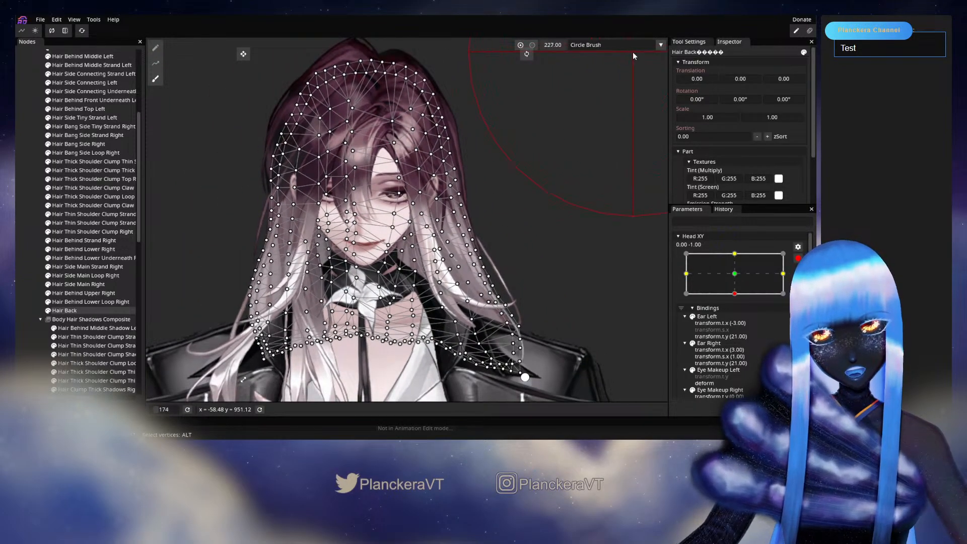
drag(382, 367, 383, 380)
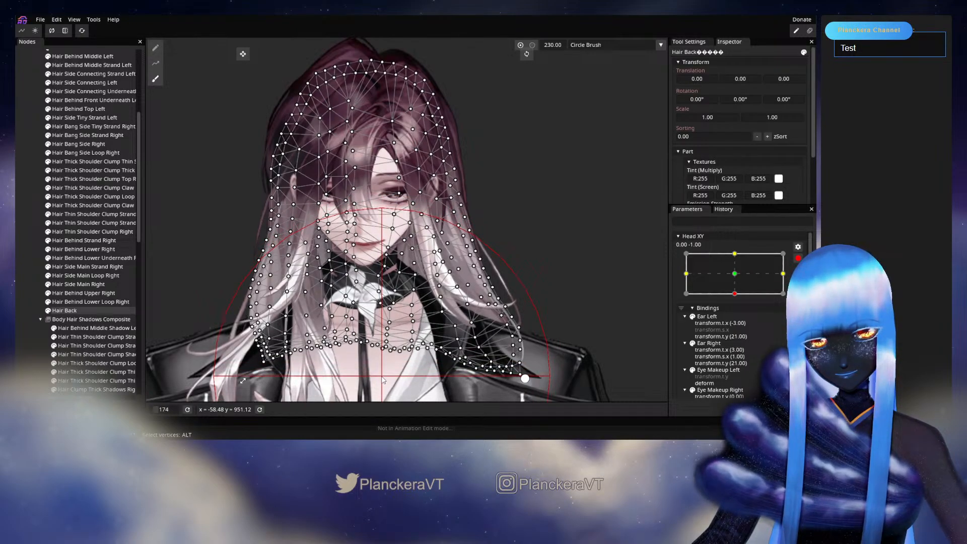
click(22, 309)
Check the lower Hair Back movement by shifting Head XY between neutral and down, and re-arm the down keypoint.
click(797, 257)
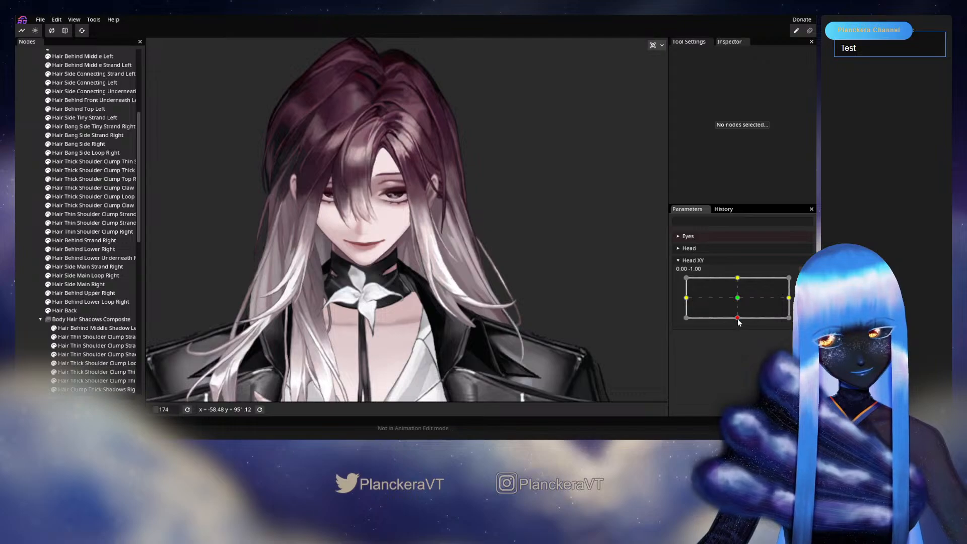
mouse_move(738, 322)
mouse_down()
mouse_move(738, 300)
mouse_move(739, 323)
mouse_up()
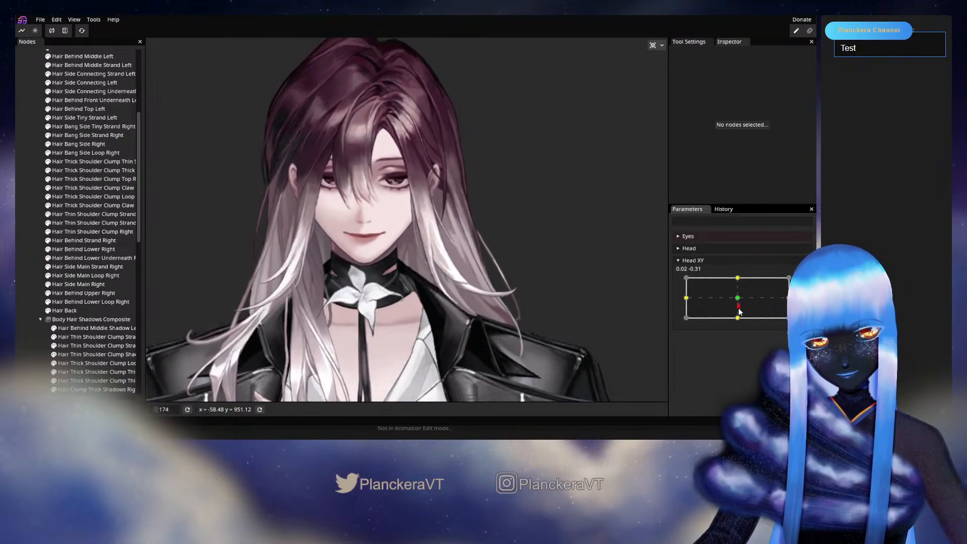
click(797, 282)
Adjust the Hair Back vertex between the right jaw edge and collar at Head XY down, deselect the mesh, and test the motion.
scroll(297, 282, up, 5)
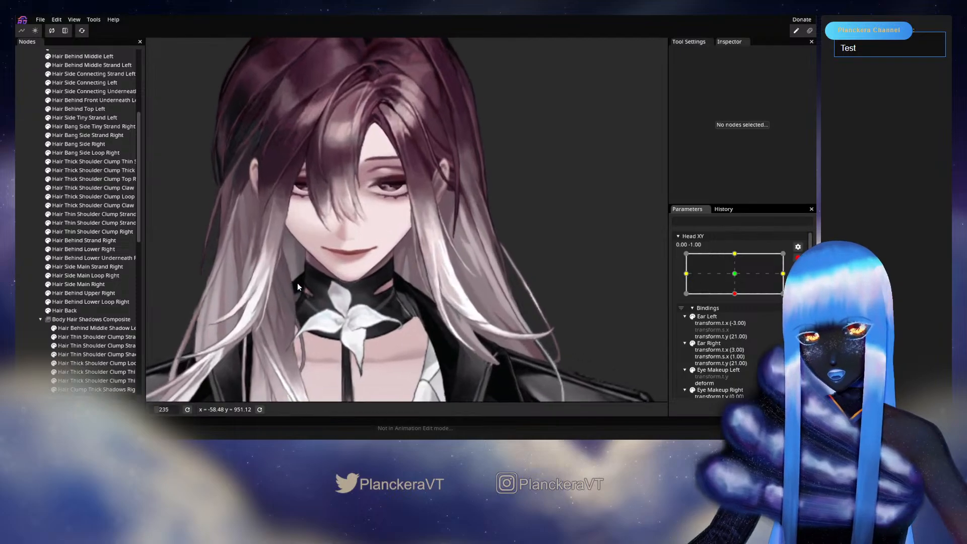
click(66, 310)
scroll(401, 274, up, 2)
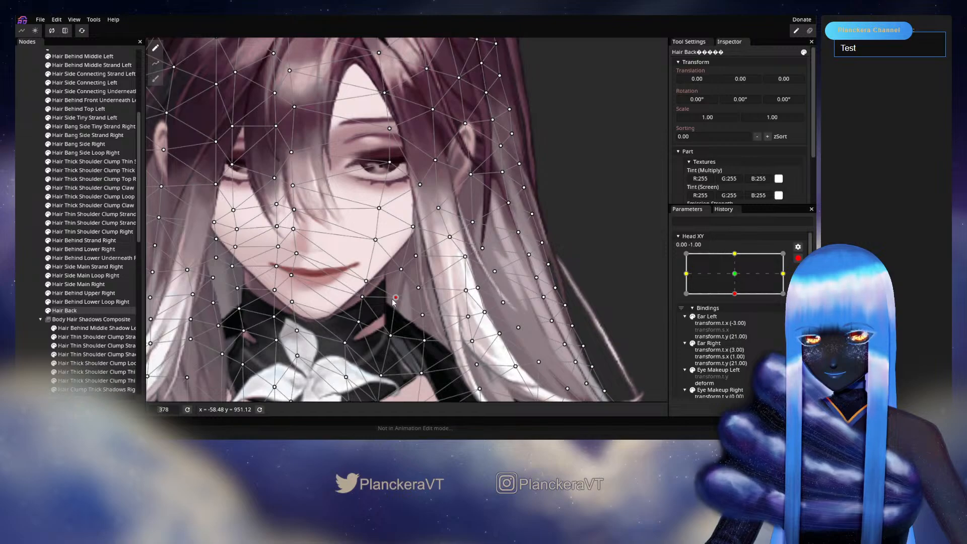
click(76, 310)
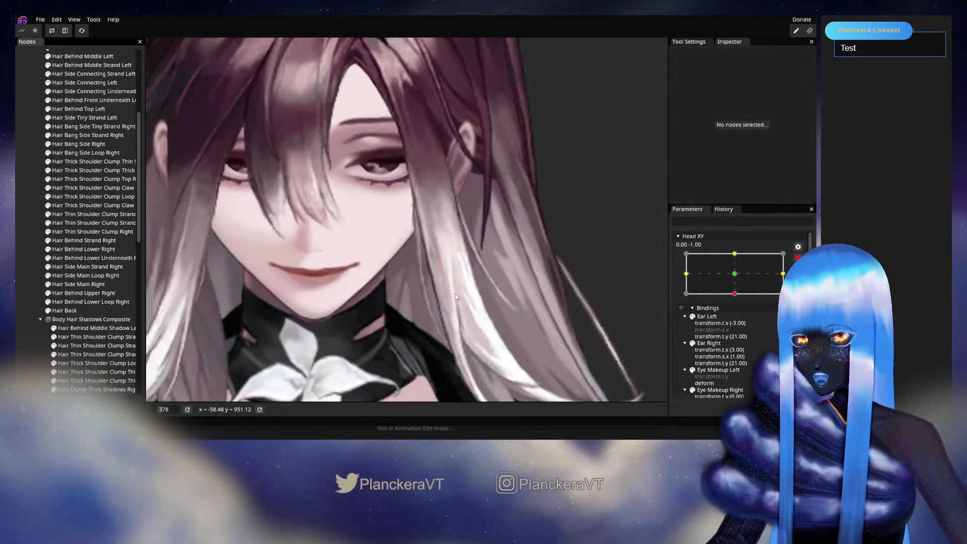
scroll(466, 302, down, 2)
click(797, 259)
scroll(501, 288, down, 3)
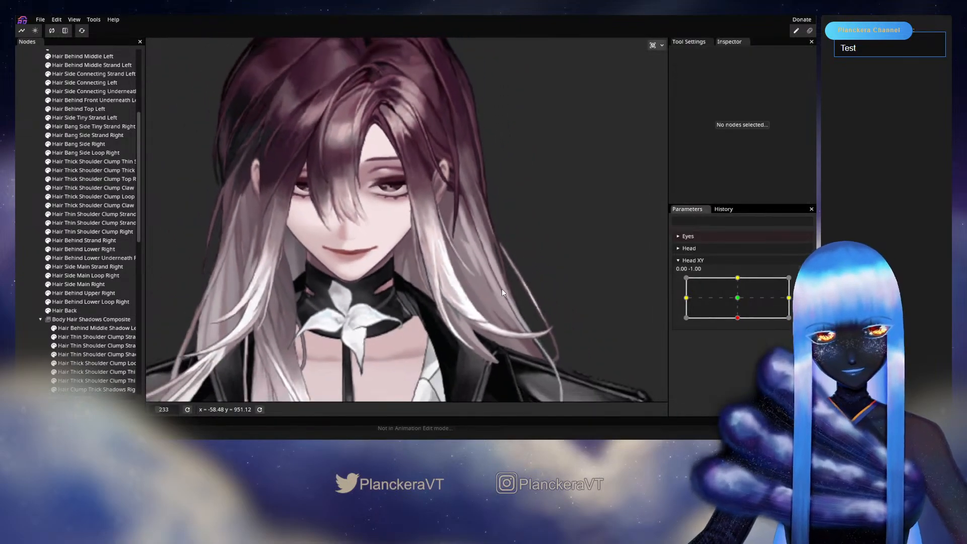
mouse_move(737, 318)
mouse_down()
mouse_move(741, 297)
mouse_move(743, 322)
mouse_up()
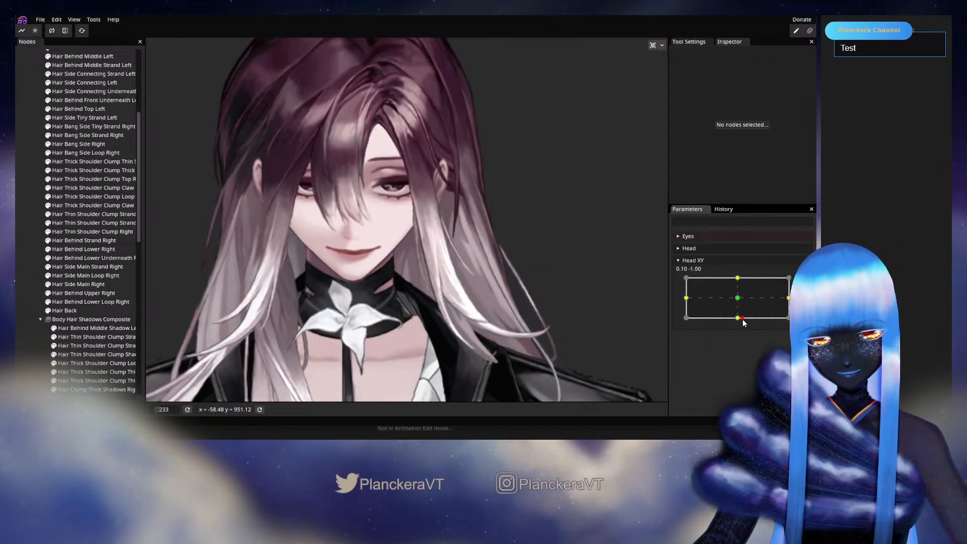
Move the Hair Back vertex just outside the right cheek downward at Head XY down and preview the tilt.
click(482, 304)
scroll(481, 300, up, 5)
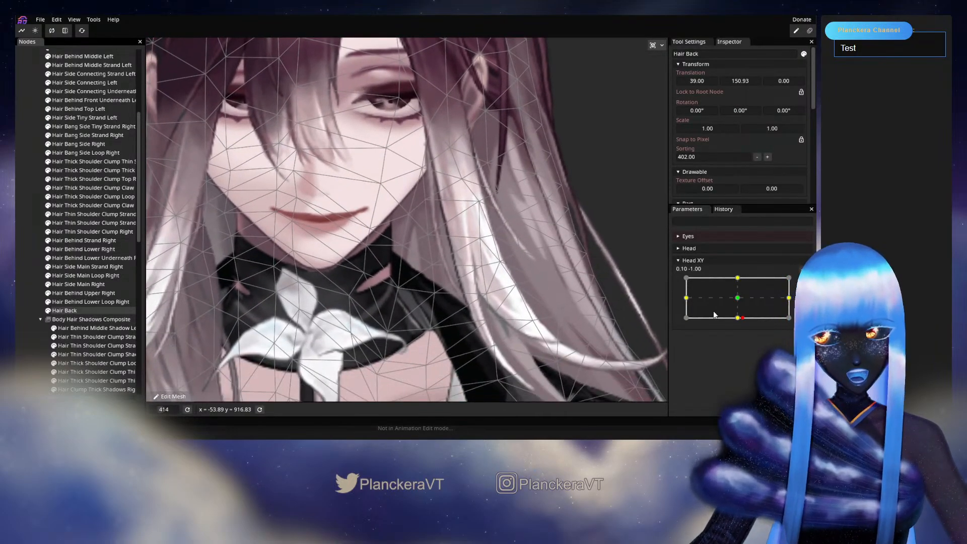
mouse_move(742, 318)
mouse_down()
mouse_move(737, 297)
mouse_move(739, 322)
mouse_up()
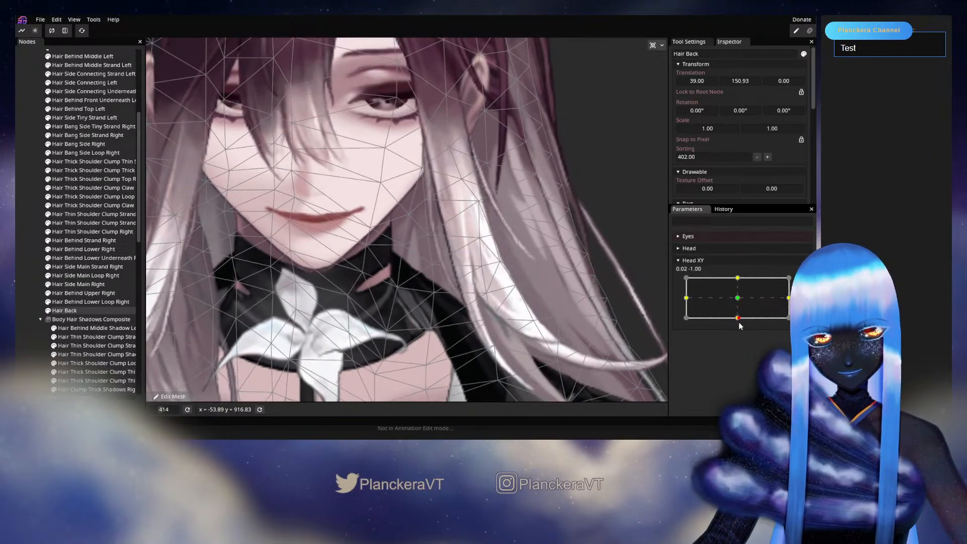
click(804, 282)
click(421, 167)
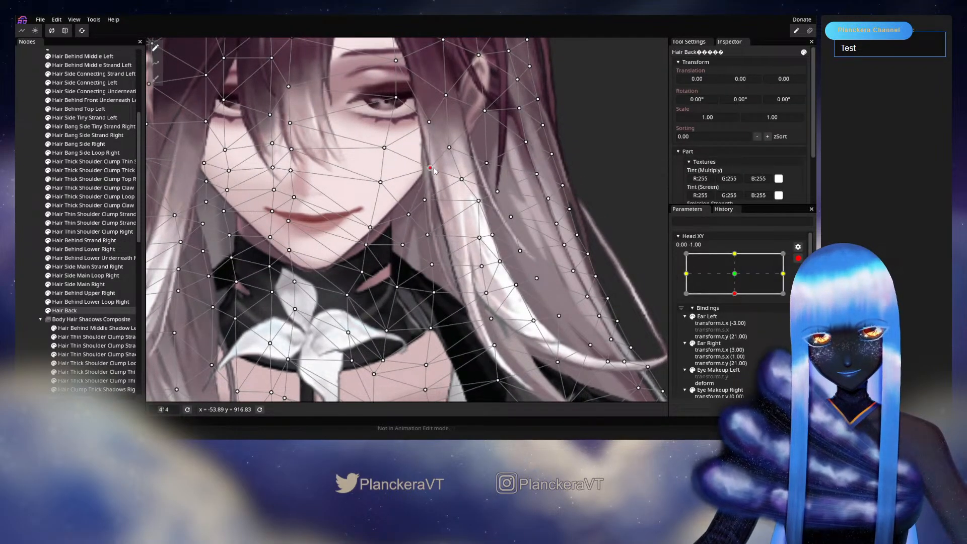
click(797, 258)
mouse_move(737, 318)
mouse_down()
mouse_move(740, 301)
mouse_move(737, 318)
mouse_up()
Shift the Hair Back vertex in the bright right front strand inward and down at Head XY down, and preview the tilt.
click(797, 282)
scroll(704, 267, down, 2)
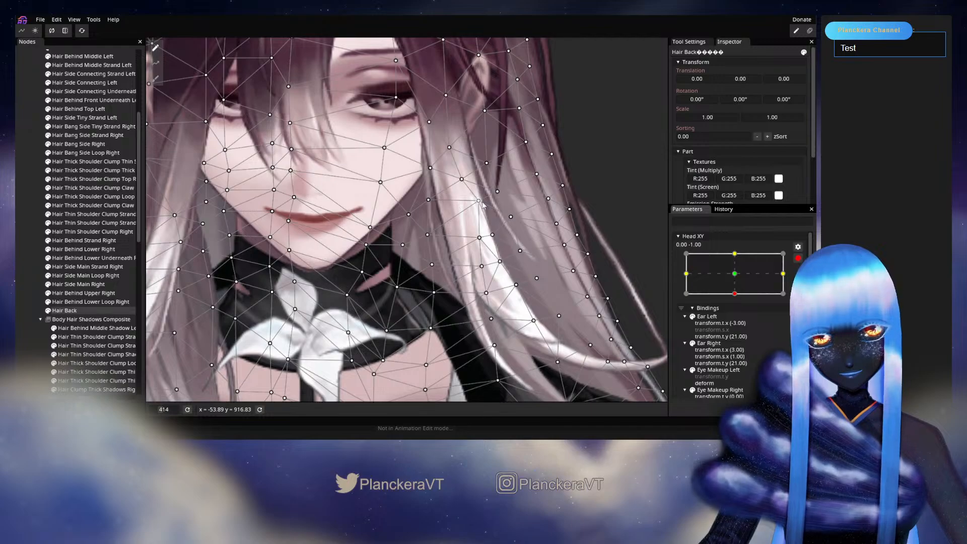
drag(479, 201, 472, 208)
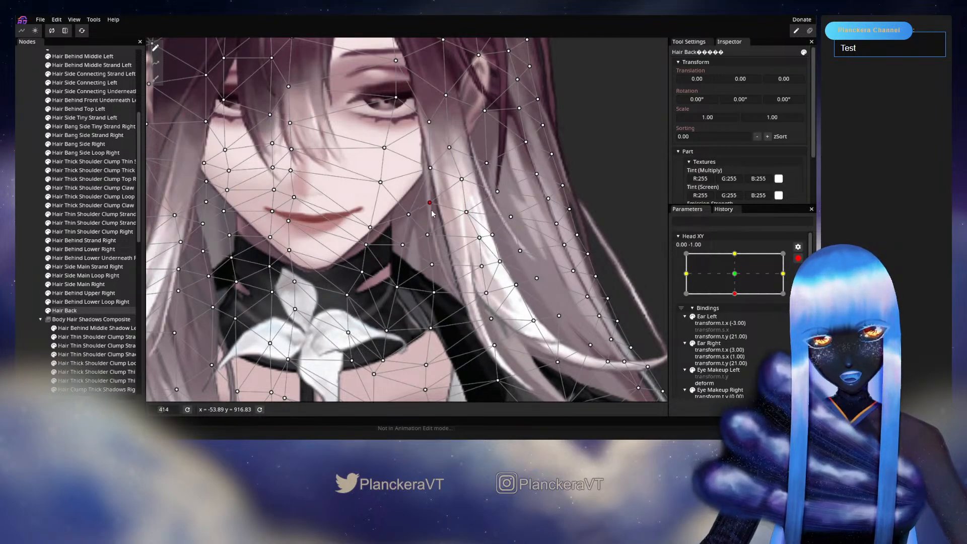
click(797, 258)
mouse_move(738, 318)
mouse_down()
mouse_move(741, 300)
mouse_move(737, 318)
mouse_up()
Lower the Hair Back vertex near the top of the bright right front strand at Head XY down and check the motion.
click(803, 282)
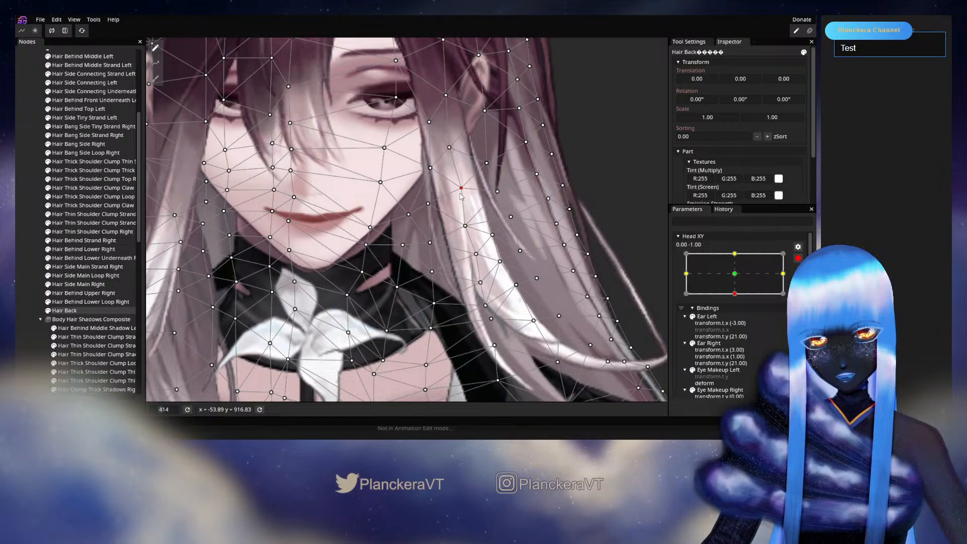
click(797, 258)
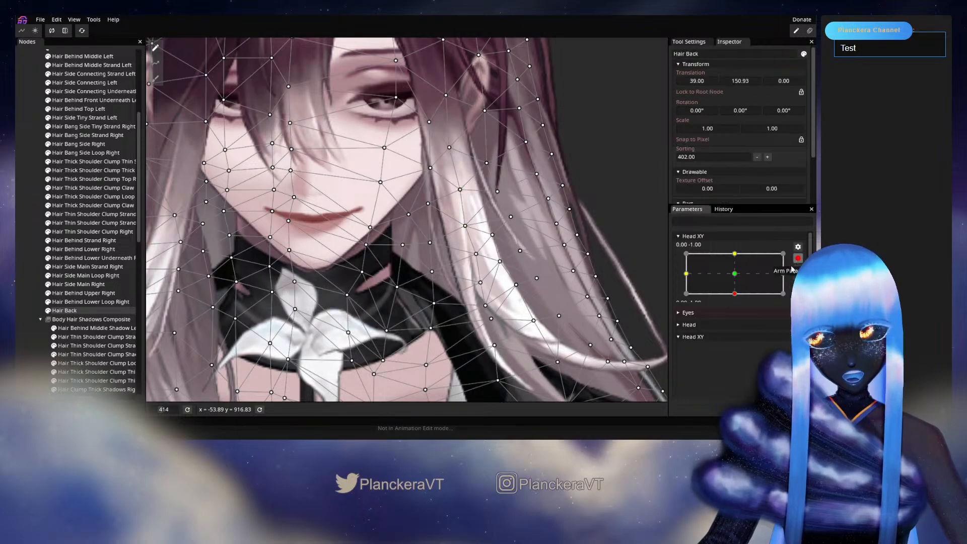
mouse_move(737, 317)
mouse_down()
mouse_move(737, 299)
mouse_move(736, 322)
mouse_up()
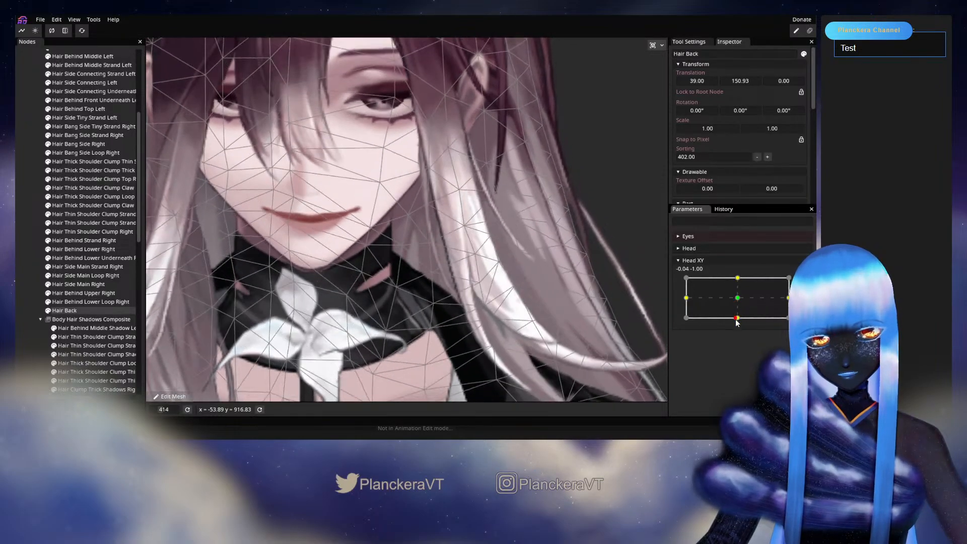
Move the Hair Back vertices behind the right jaw edge and collar slightly downward at Head XY down, testing the tilt between adjustments.
click(802, 282)
drag(405, 249, 405, 265)
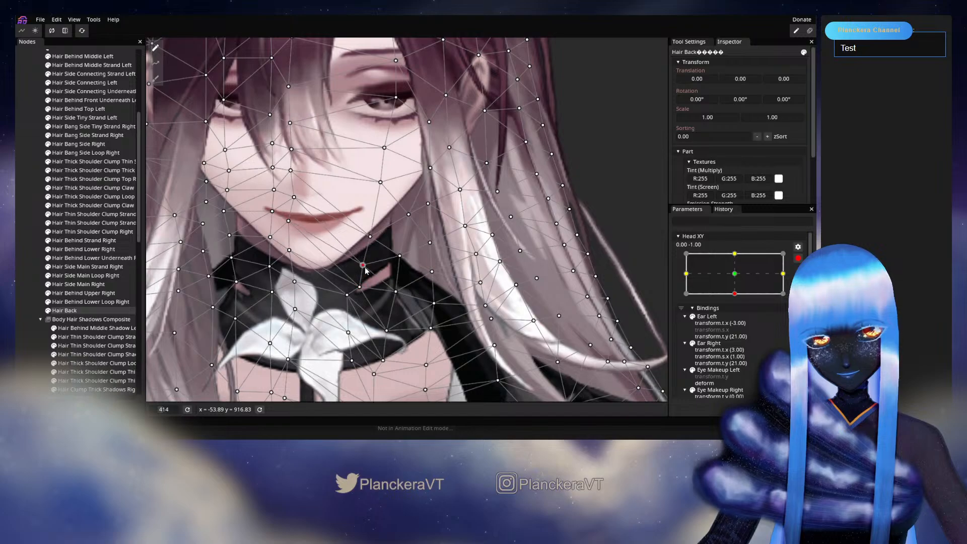
click(797, 259)
mouse_move(737, 317)
mouse_down()
mouse_move(738, 298)
mouse_move(741, 326)
mouse_up()
click(803, 282)
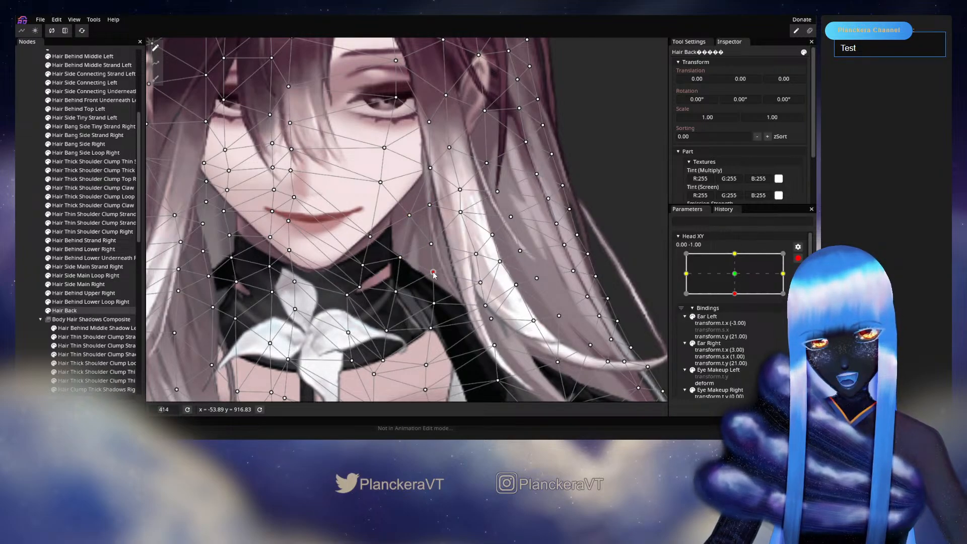
click(798, 258)
drag(738, 317, 767, 311)
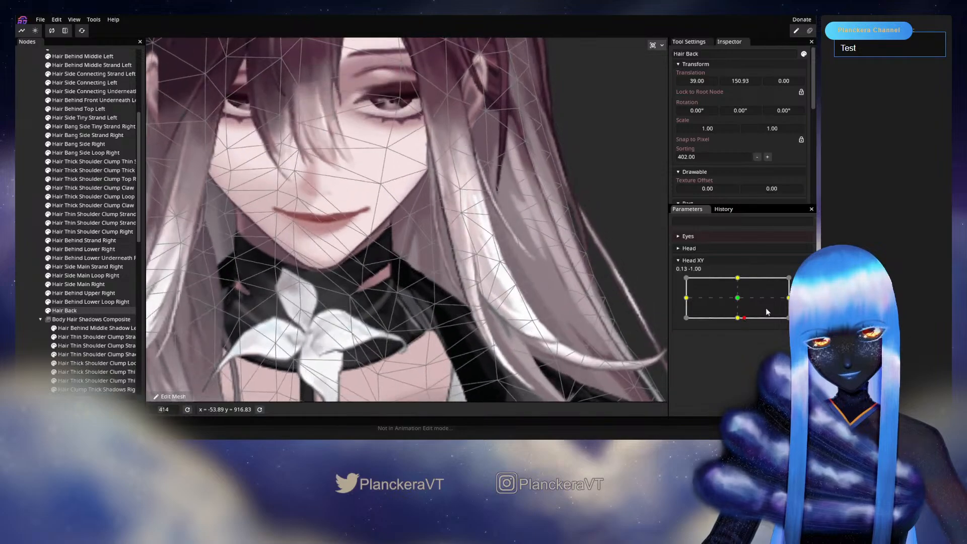
Fine-tune the Hair Back vertex between the right jawline and bright front strand at Head XY down, and deselect the mesh.
click(802, 282)
click(429, 206)
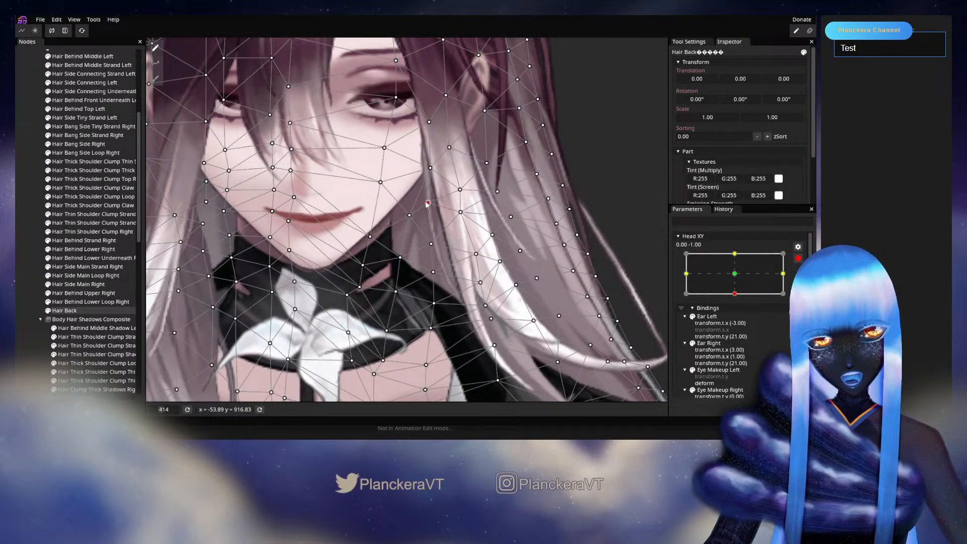
drag(410, 217, 366, 245)
scroll(366, 245, down, 1)
click(21, 252)
scroll(511, 286, down, 3)
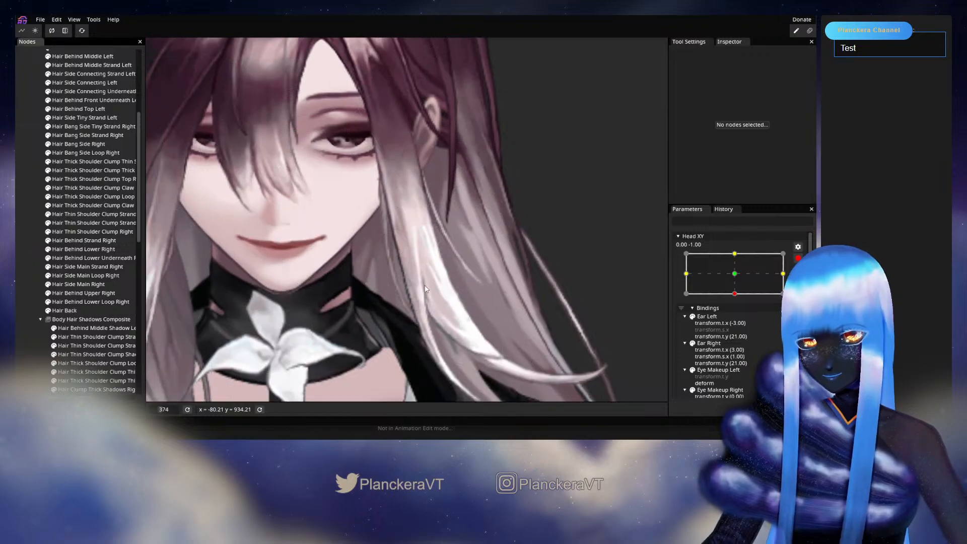
Check the right-side hair in progressively wider views while moving Head XY between neutral and down.
drag(511, 286, 559, 279)
scroll(559, 279, down, 3)
click(796, 258)
mouse_move(737, 318)
mouse_down()
mouse_move(737, 297)
mouse_move(737, 321)
mouse_up()
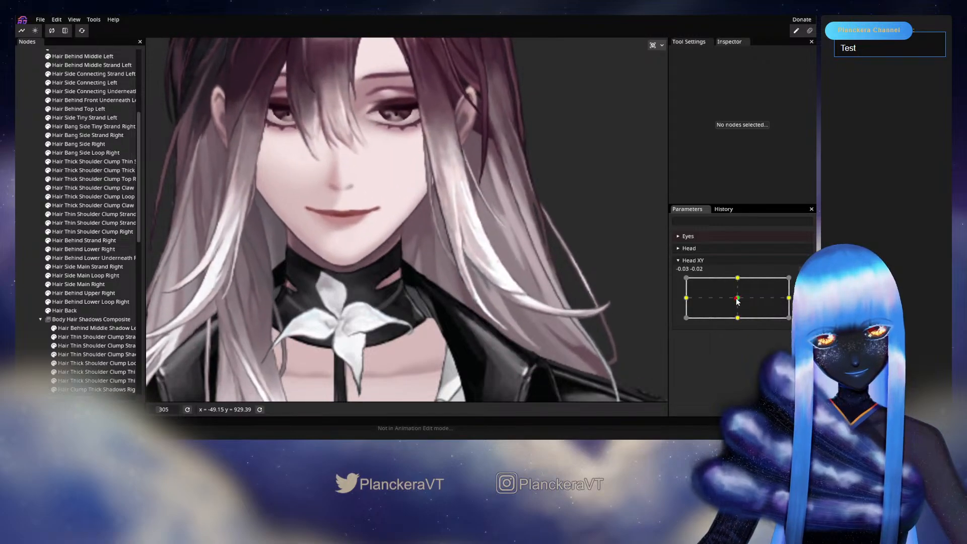
scroll(506, 261, down, 3)
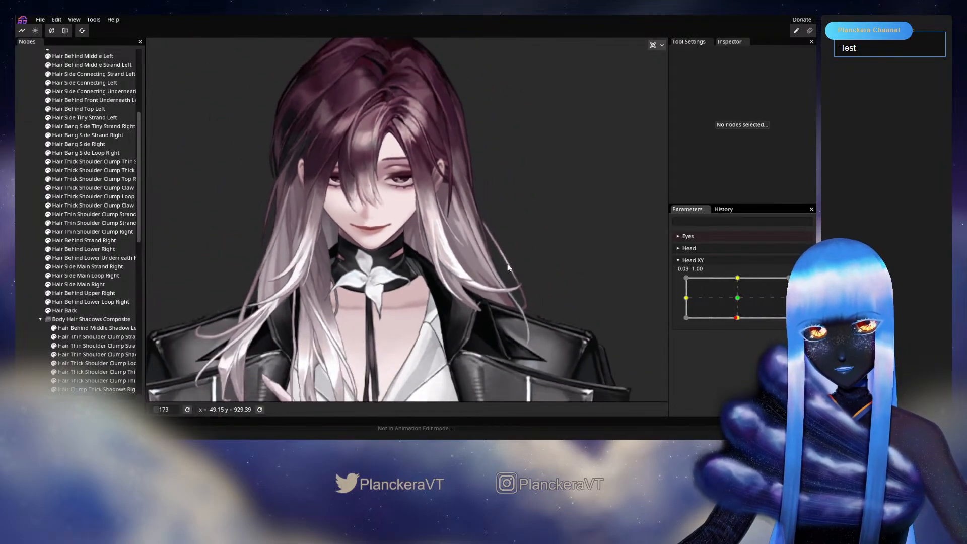
mouse_move(736, 317)
mouse_down()
mouse_move(738, 298)
mouse_move(736, 324)
mouse_up()
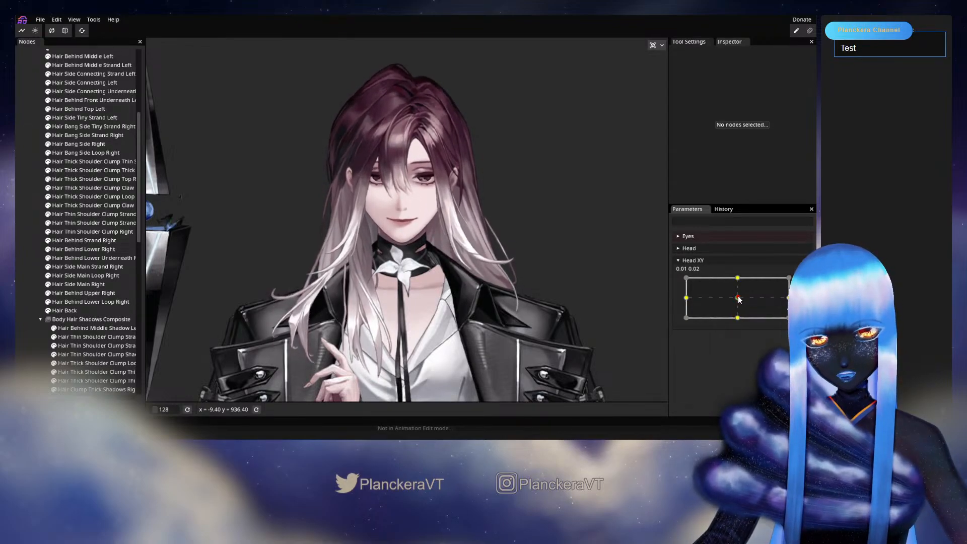
mouse_move(736, 318)
mouse_down()
mouse_move(739, 302)
mouse_move(739, 322)
mouse_up()
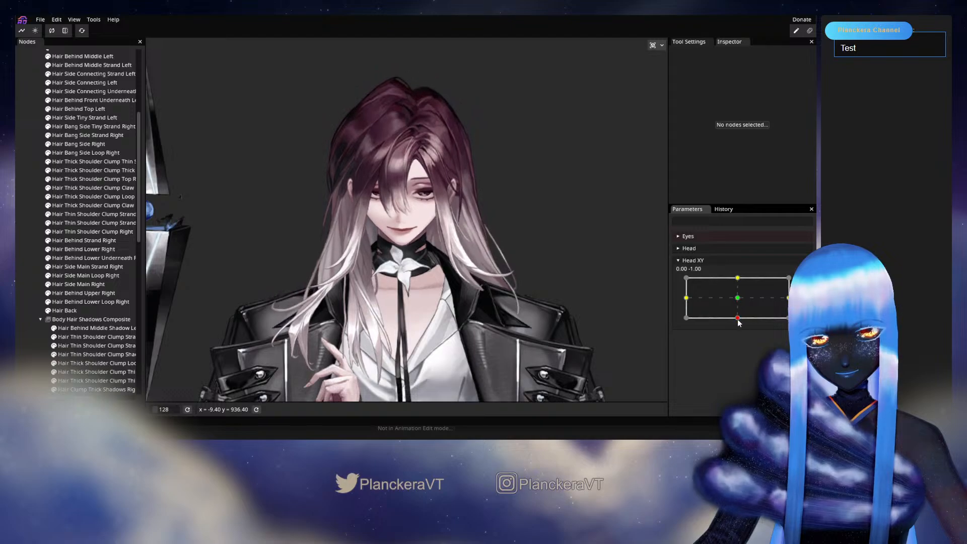
Adjust the Hair Back vertex at the upper right edge of the collar at Head XY down, and deselect the mesh.
scroll(437, 267, up, 5)
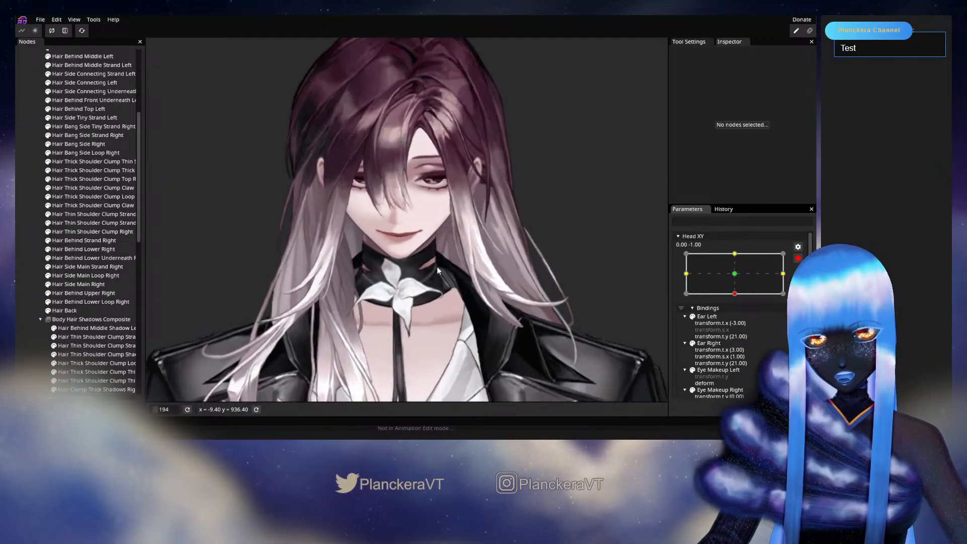
click(63, 311)
scroll(461, 272, up, 4)
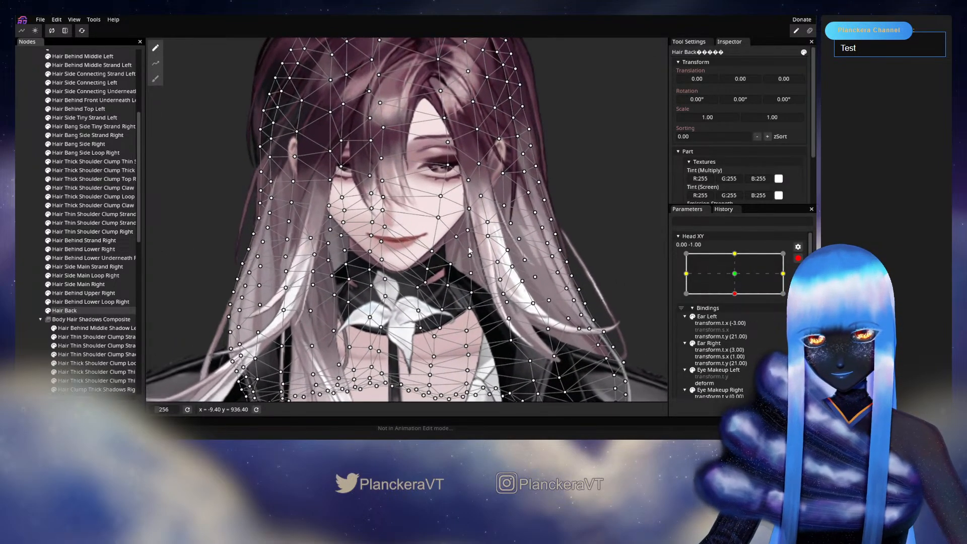
scroll(461, 271, up, 4)
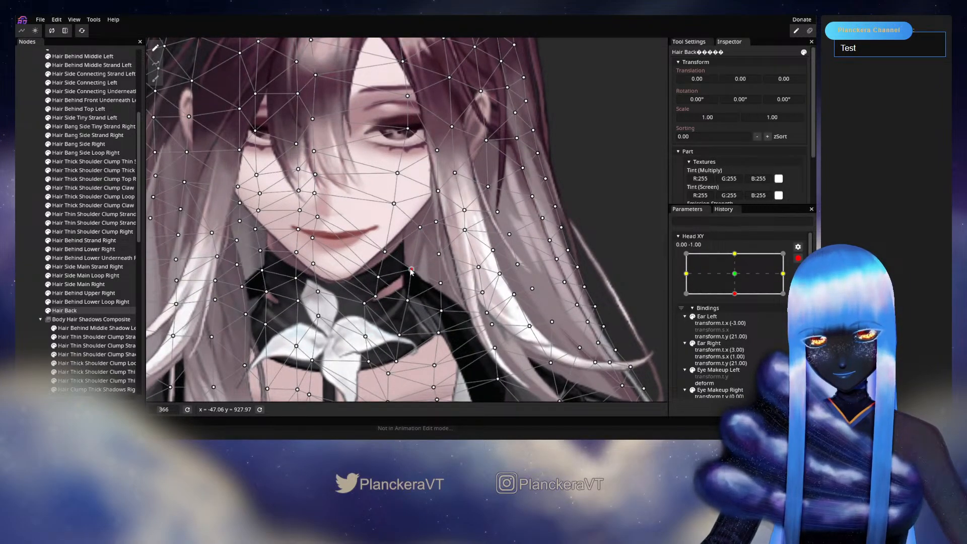
click(35, 241)
scroll(472, 268, down, 5)
scroll(473, 271, down, 2)
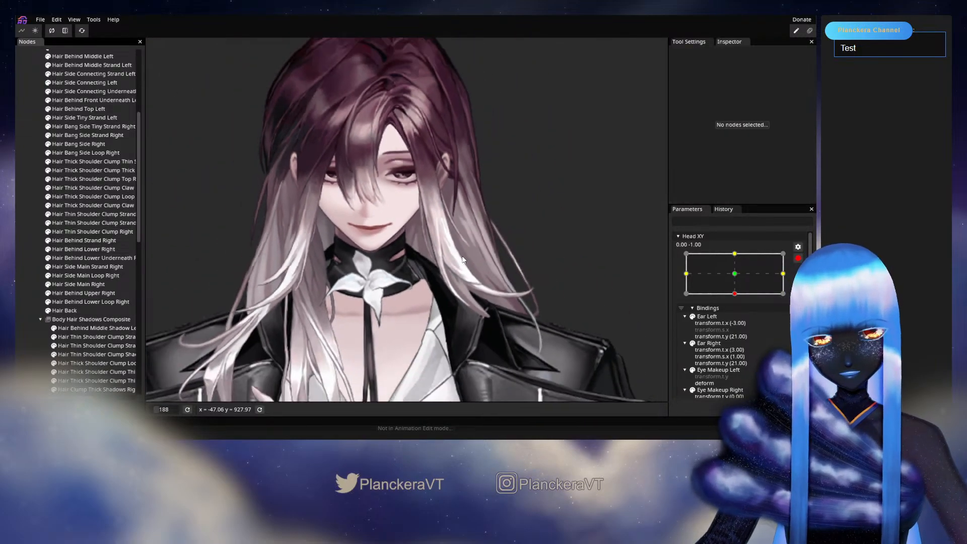
Test the hair beside the collar by moving Head XY around the down position, and re-arm the down keypoint.
click(797, 258)
click(737, 318)
mouse_move(737, 321)
mouse_down()
mouse_move(732, 297)
mouse_move(737, 323)
mouse_up()
click(803, 282)
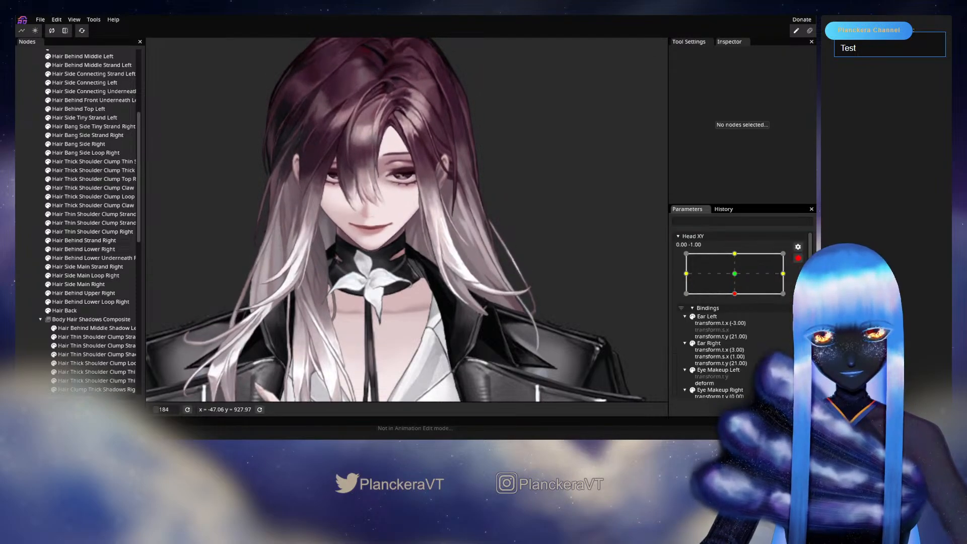
Fine-tune the Hair Back vertices in the right-side hair between the ear and the bright front strand at Head XY down, and deselect the mesh.
scroll(484, 267, up, 4)
drag(485, 267, 423, 295)
scroll(423, 296, up, 2)
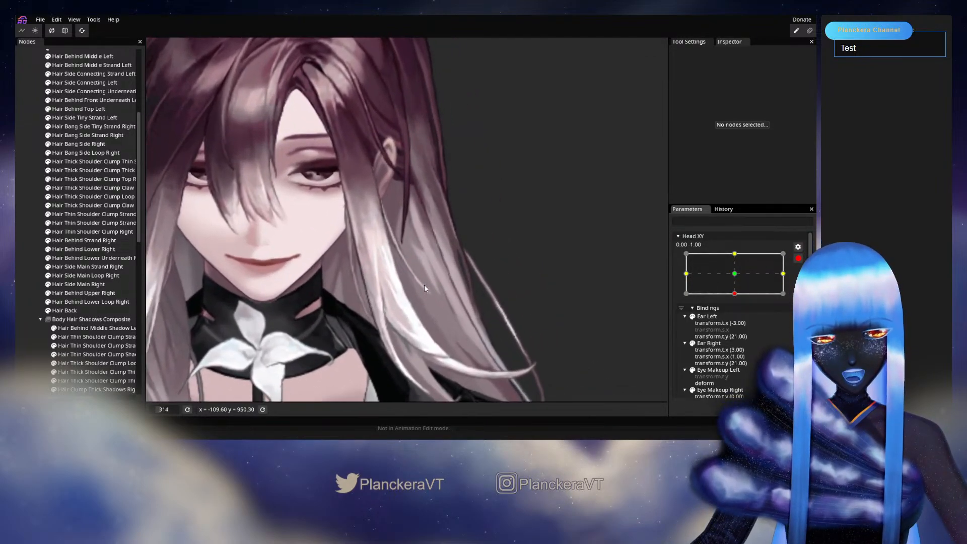
click(73, 310)
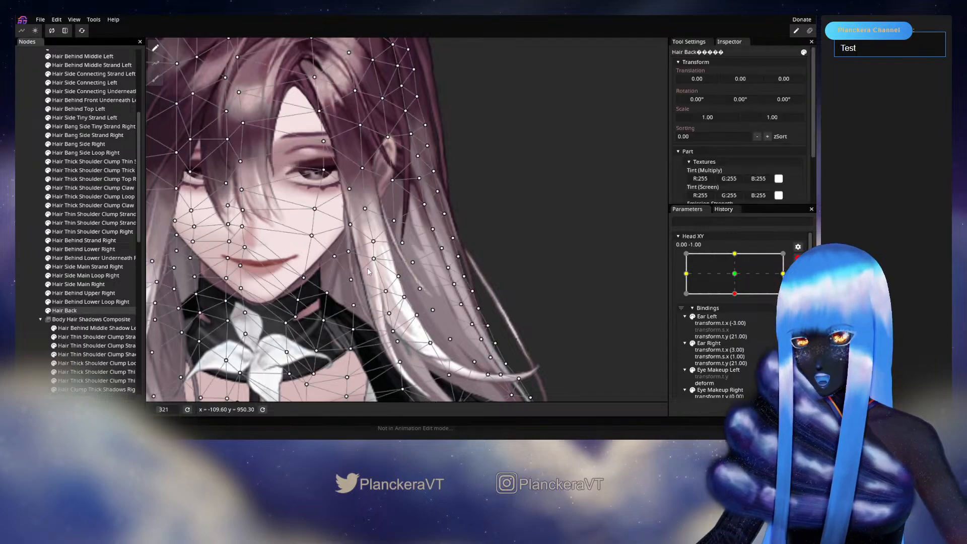
scroll(400, 258, up, 2)
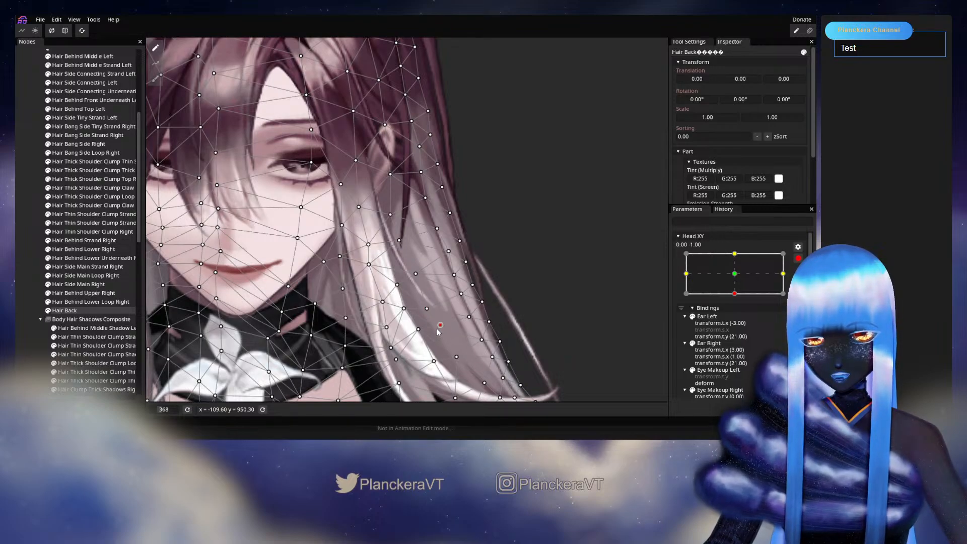
drag(420, 338, 421, 339)
drag(410, 346, 402, 265)
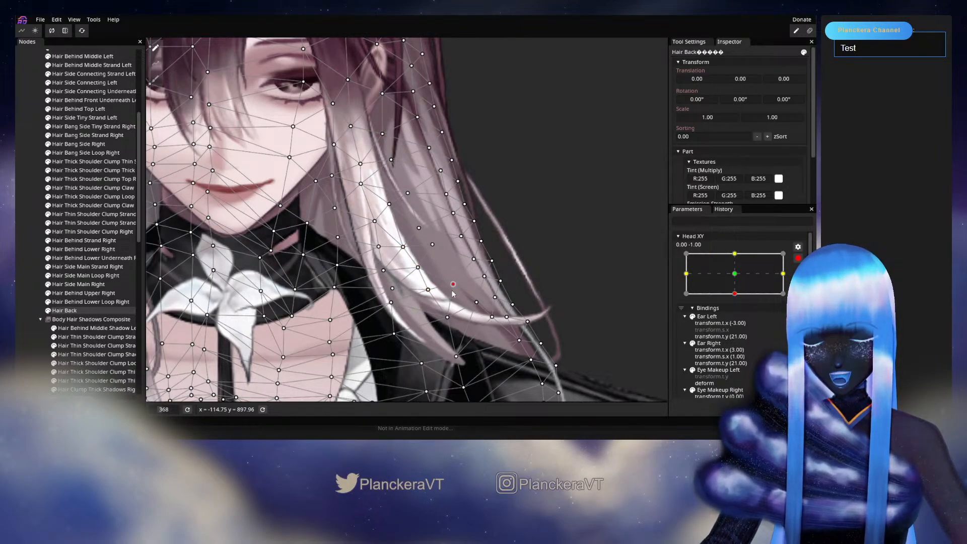
drag(412, 241, 418, 325)
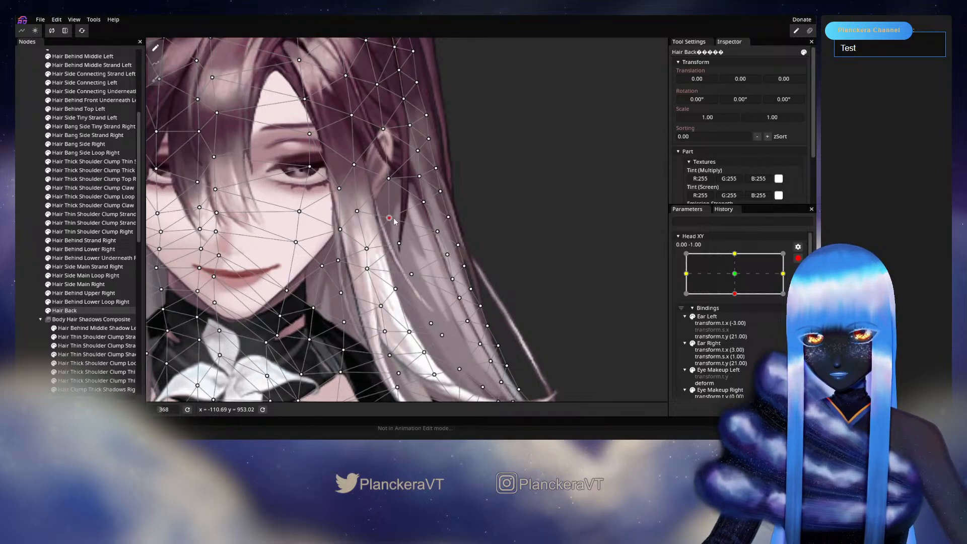
click(27, 254)
Test the right-side hair below the ear by moving Head XY around the down position, and re-arm the down keypoint.
scroll(457, 282, down, 1)
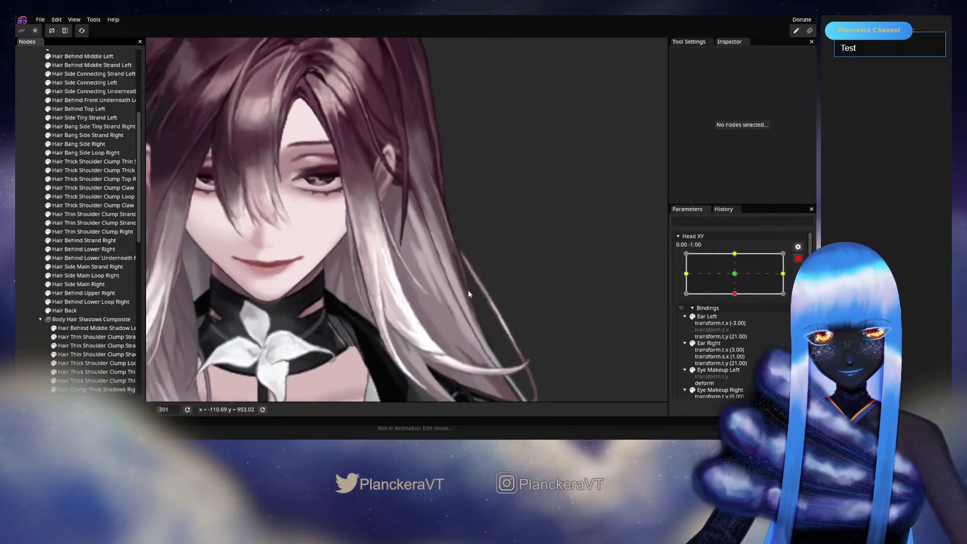
scroll(468, 294, down, 2)
click(795, 260)
mouse_move(738, 318)
mouse_down()
mouse_move(737, 300)
mouse_move(740, 318)
mouse_up()
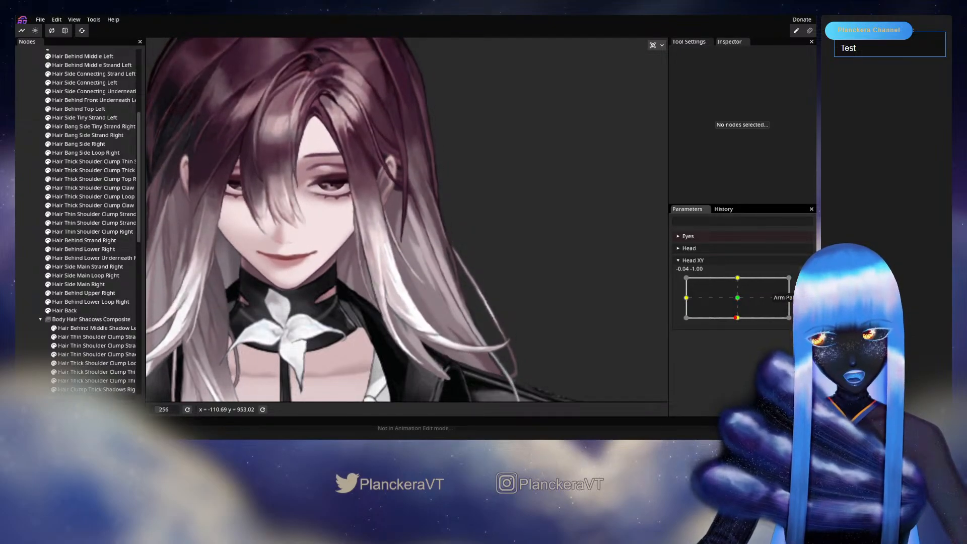
click(797, 283)
Reshape the Hair Back ends over the right shoulder at Head XY down with a size 59 Circle Brush, and deselect the mesh.
drag(526, 305, 430, 231)
scroll(430, 232, up, 1)
click(68, 311)
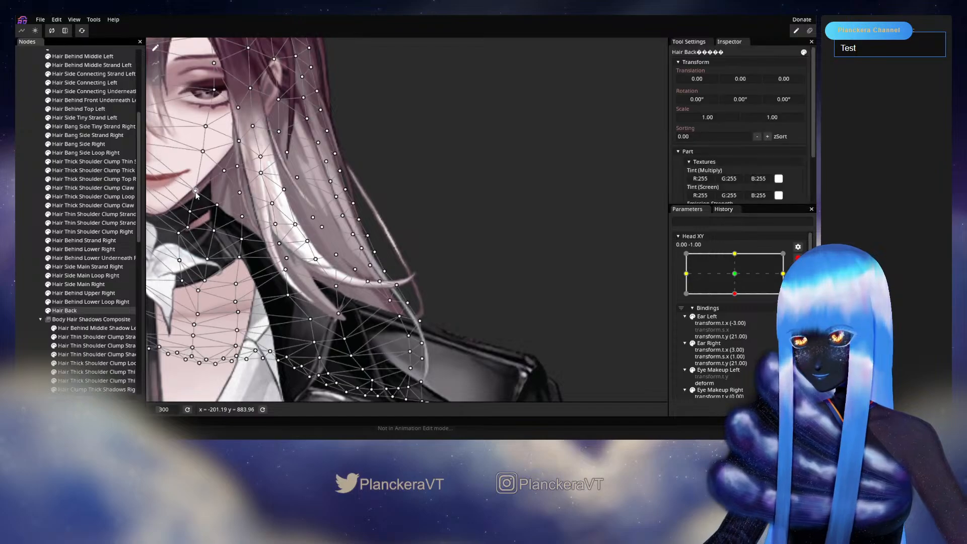
click(155, 79)
mouse_move(581, 85)
mouse_down()
mouse_move(412, 234)
mouse_move(321, 297)
mouse_up()
drag(551, 45, 548, 46)
drag(497, 64, 442, 66)
drag(403, 262, 470, 216)
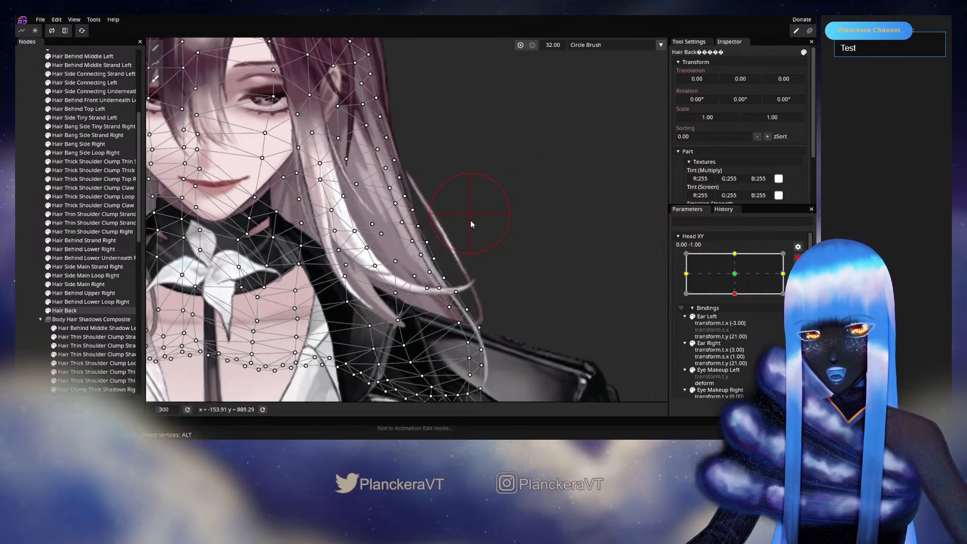
drag(569, 240, 513, 220)
drag(554, 45, 576, 46)
drag(407, 311, 413, 309)
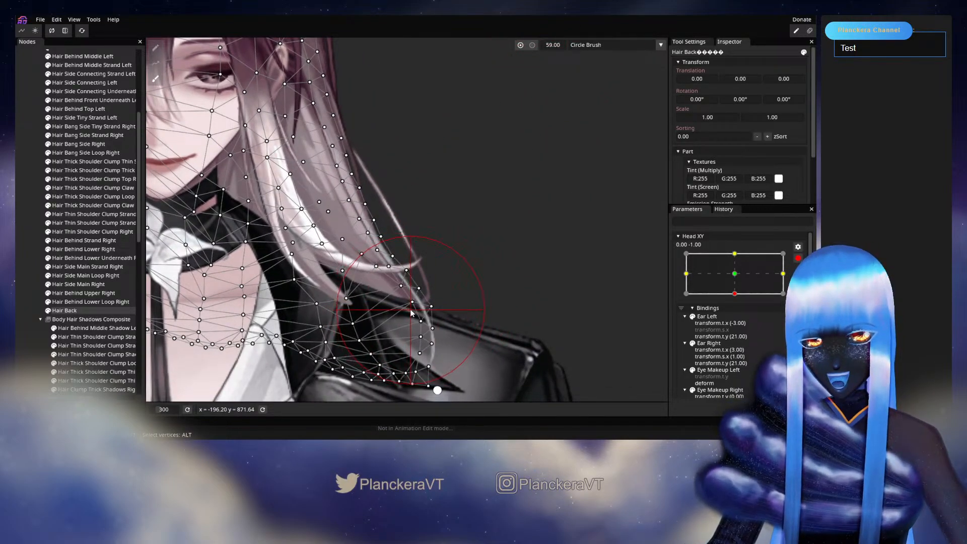
mouse_move(366, 270)
mouse_down()
mouse_move(375, 289)
mouse_move(351, 297)
mouse_move(404, 333)
mouse_up()
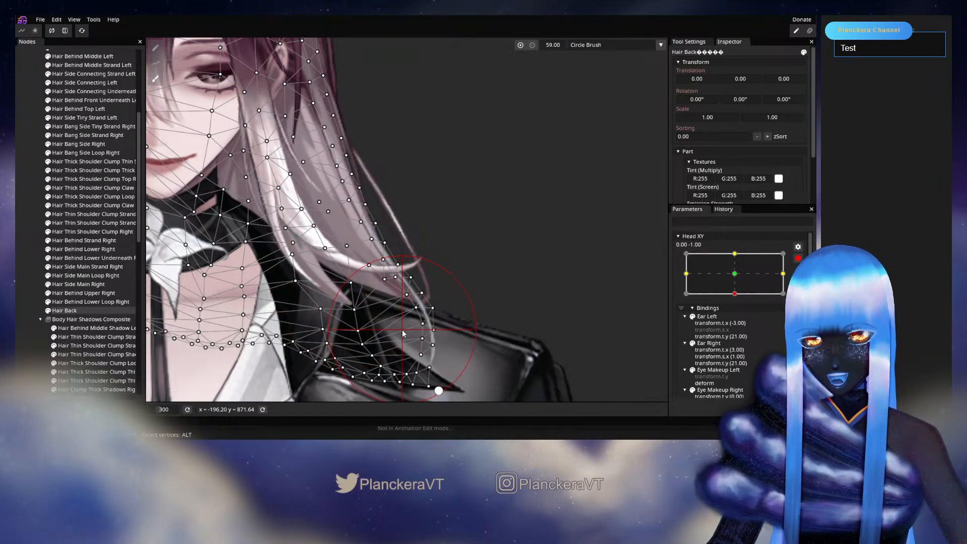
click(37, 263)
Check the hair ends over the right shoulder while moving Head XY around the down position.
drag(419, 259, 498, 281)
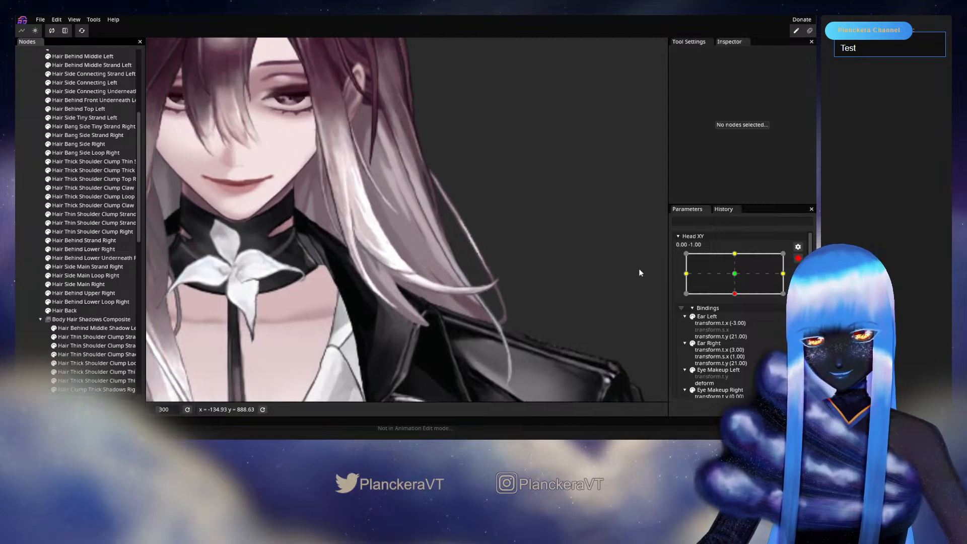
click(799, 261)
mouse_move(740, 319)
mouse_down()
mouse_move(737, 311)
mouse_move(733, 323)
mouse_up()
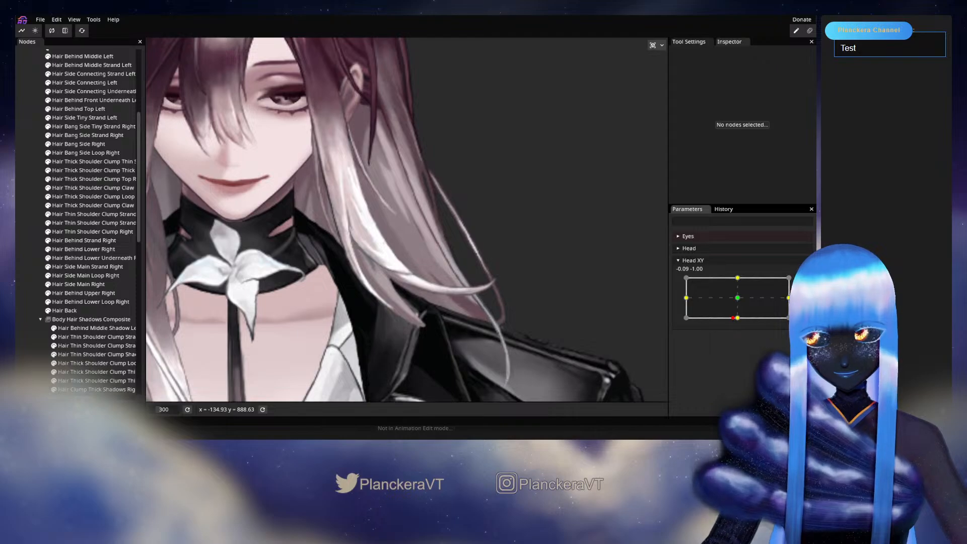
Adjust the Hair Back vertices just above the right shoulder, beside the bright strand, at Head XY down, and deselect the mesh.
click(64, 310)
scroll(423, 253, up, 1)
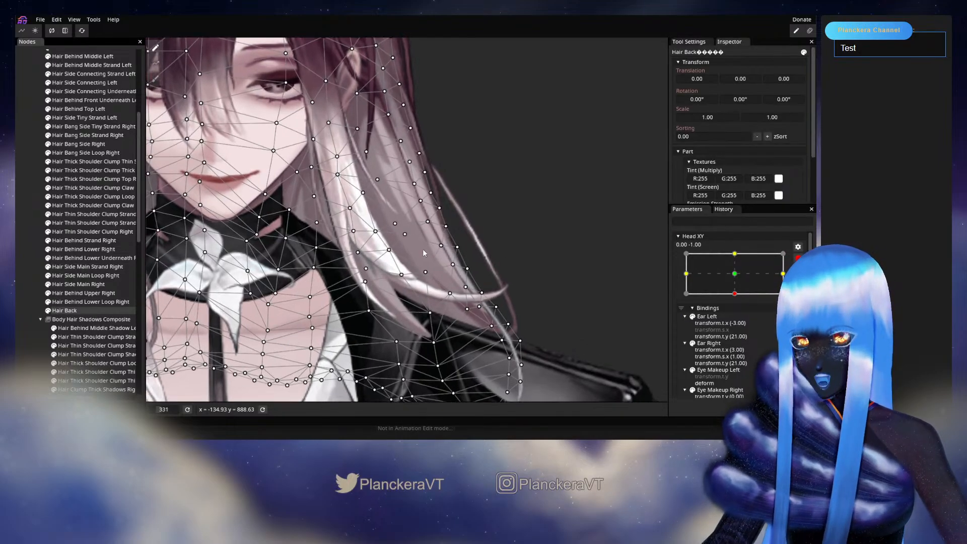
scroll(423, 253, up, 1)
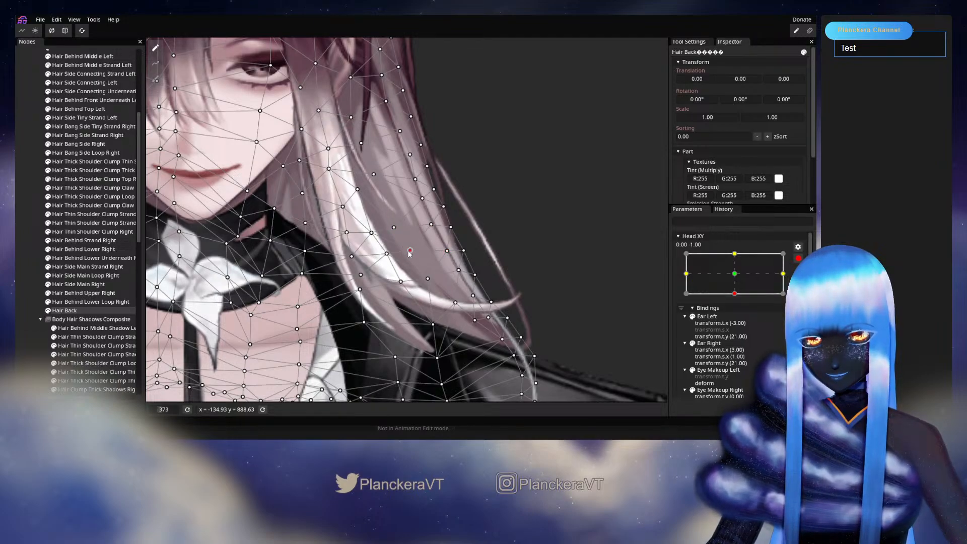
click(430, 280)
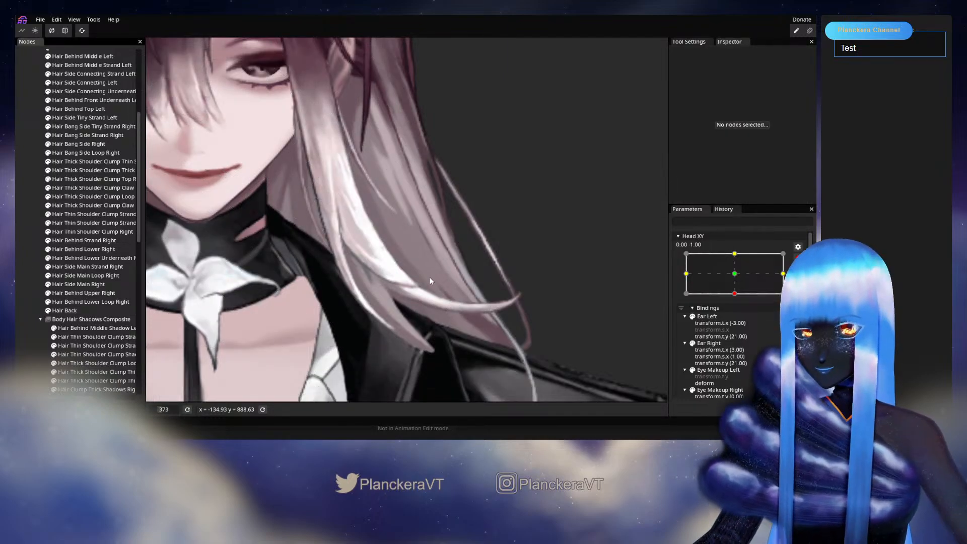
Check both sides of the hair while moving Head XY between neutral and down, and save the project.
click(797, 258)
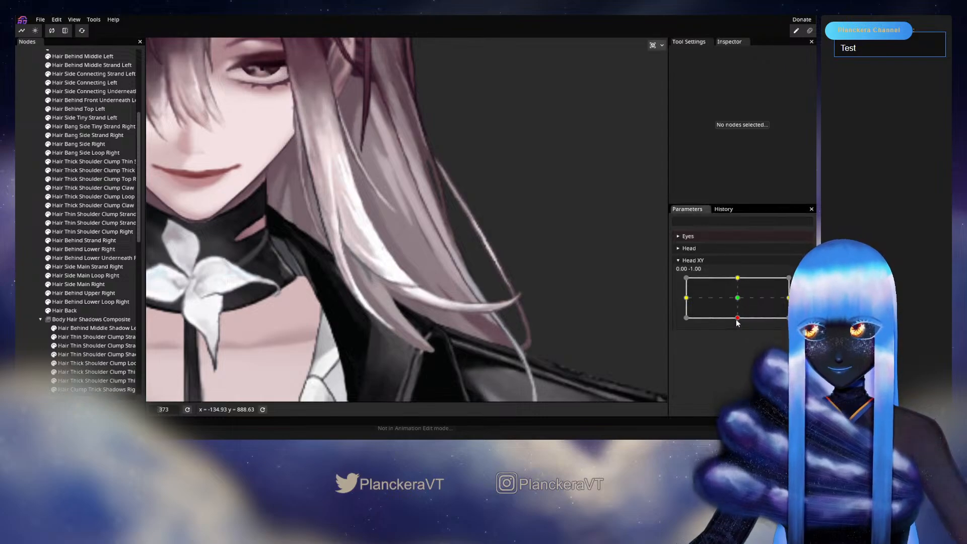
mouse_move(738, 318)
mouse_down()
mouse_move(737, 298)
mouse_move(735, 324)
mouse_up()
scroll(488, 285, down, 3)
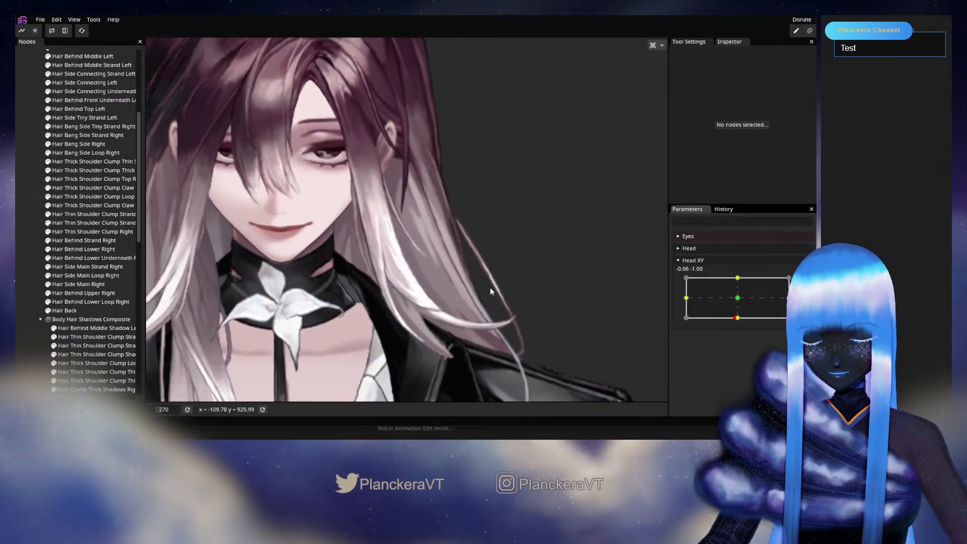
scroll(539, 302, down, 1)
drag(735, 320, 736, 299)
drag(313, 277, 418, 277)
scroll(354, 274, down, 1)
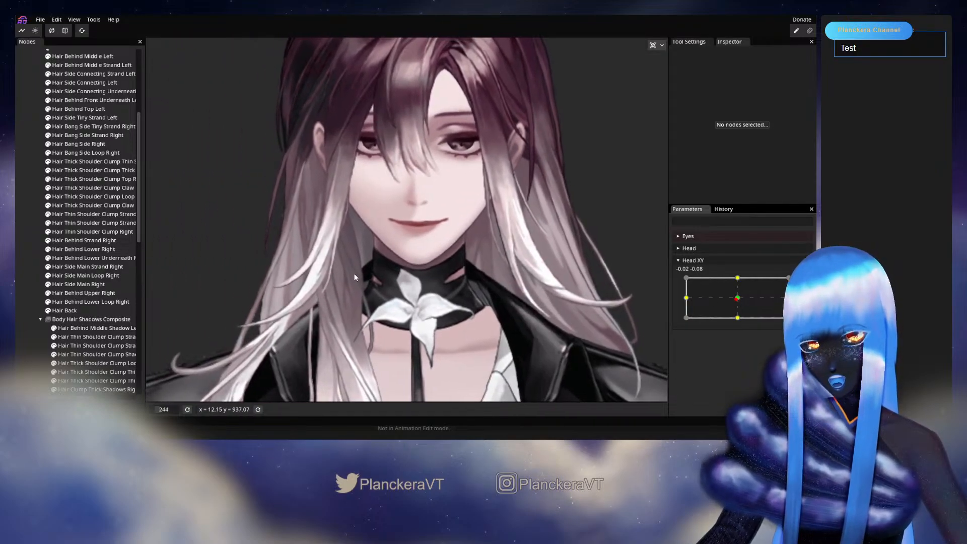
scroll(397, 218, down, 3)
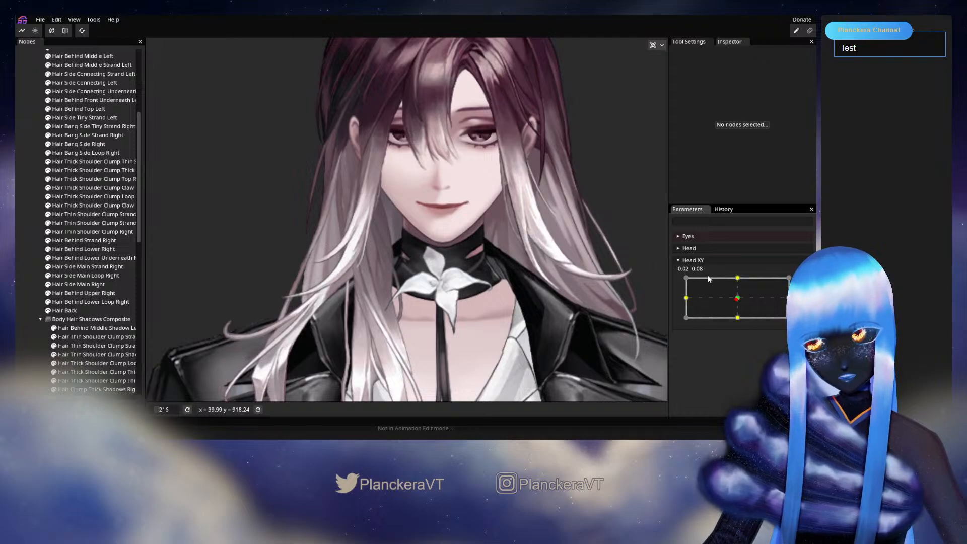
drag(737, 299, 736, 324)
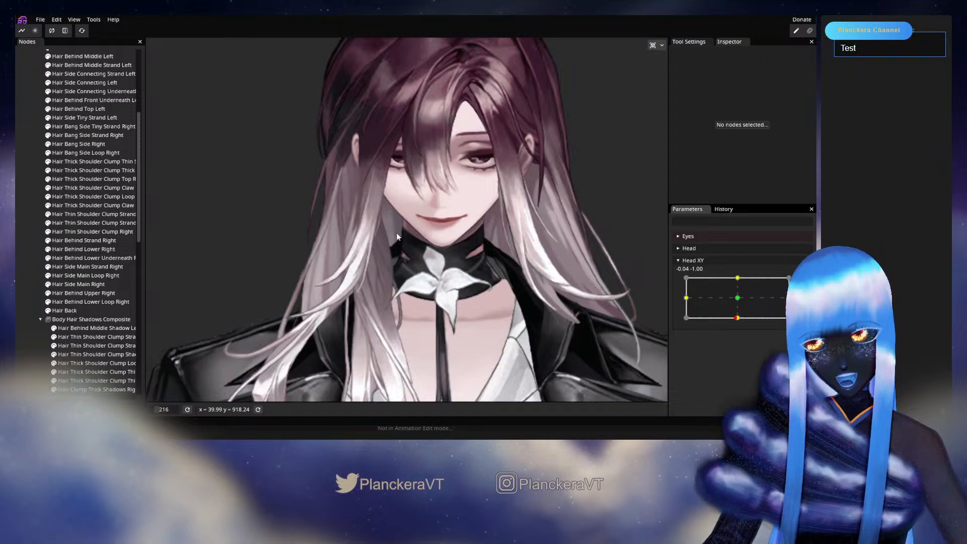
key(ctrl+s)
Adjust the Hair Back vertex beside the left jawline at the Head XY down keypoint, and deselect the mesh.
click(803, 282)
click(75, 311)
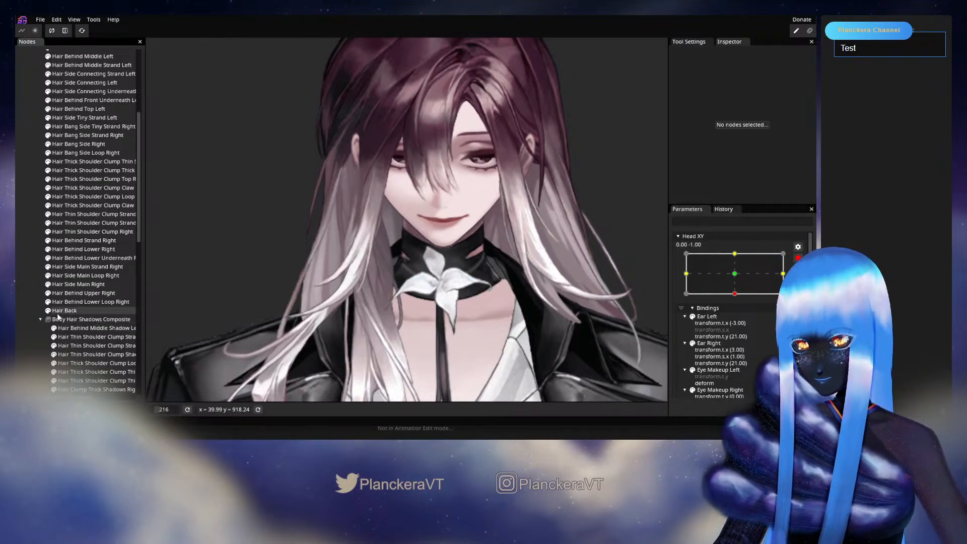
scroll(416, 288, up, 6)
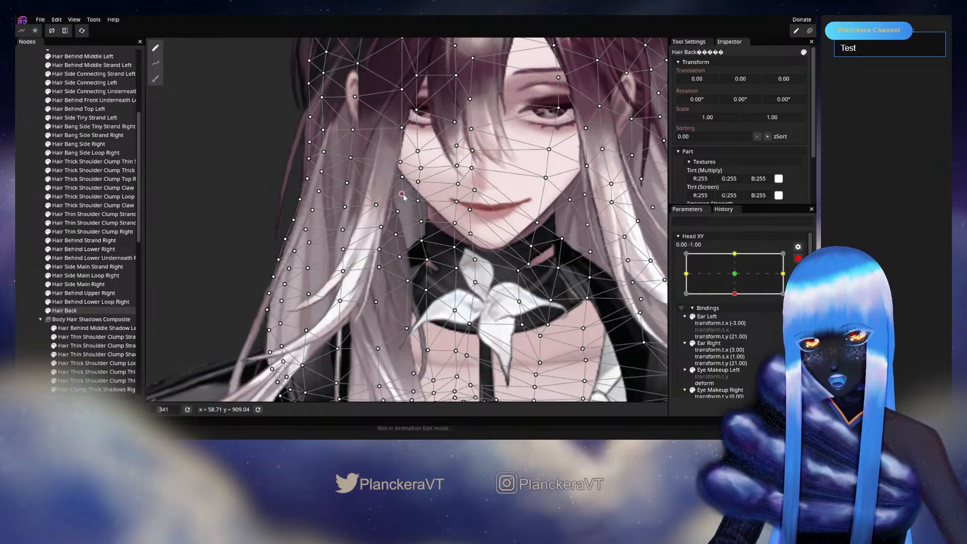
click(19, 250)
Test the hair beside the left jaw in a wider view around Head XY down, and re-arm the down keypoint.
scroll(491, 277, down, 4)
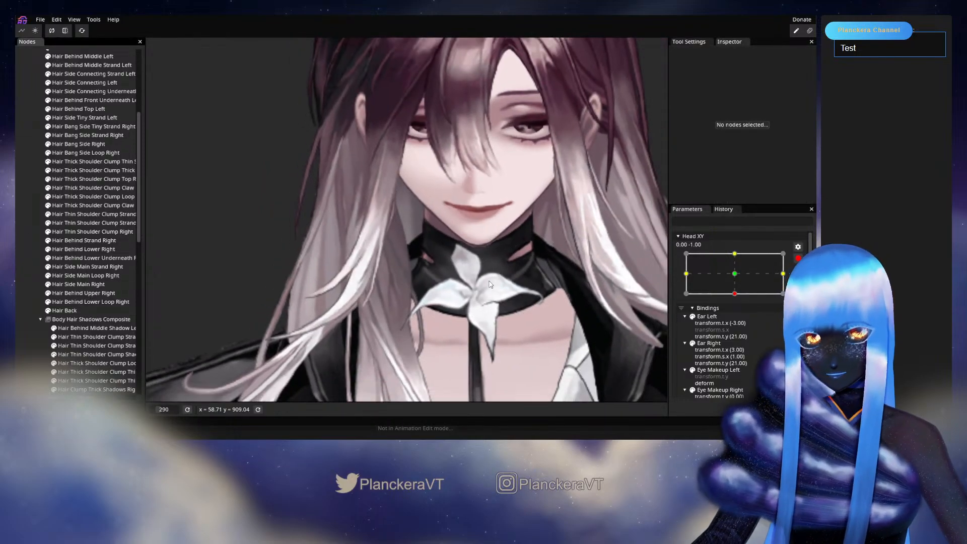
scroll(491, 278, down, 3)
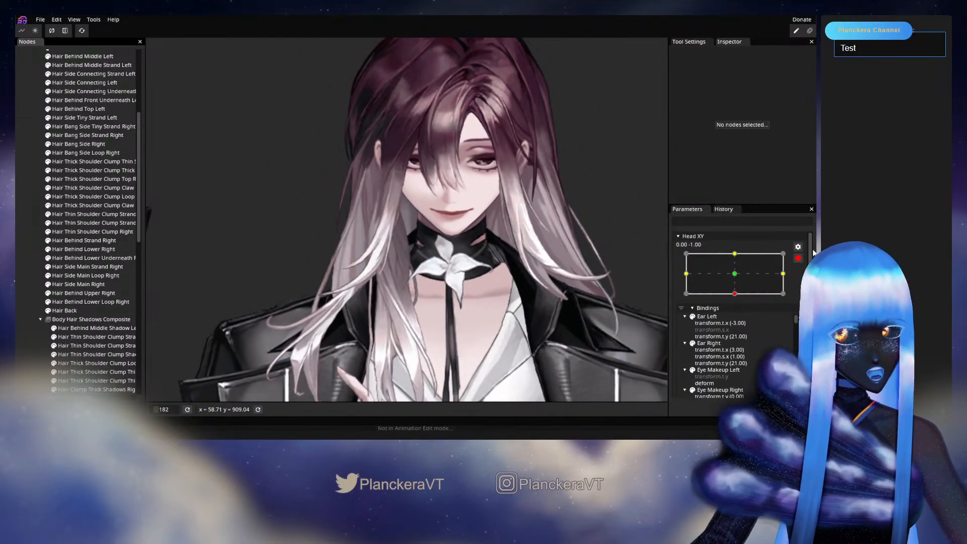
click(798, 258)
mouse_move(737, 318)
mouse_down()
mouse_move(732, 298)
mouse_move(736, 320)
mouse_up()
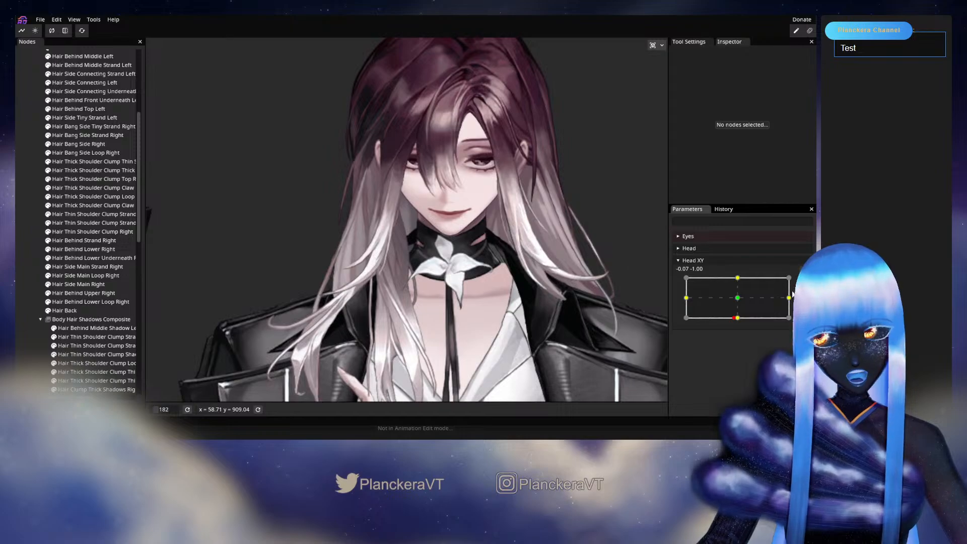
click(803, 284)
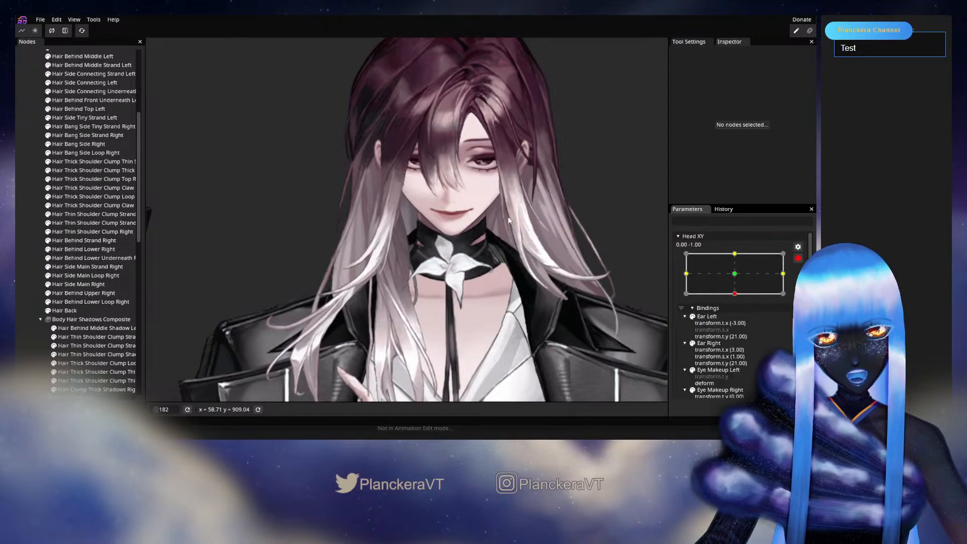
Adjust the Hair Back vertices between the right jawline and the collar at Head XY down, and deselect the mesh.
click(66, 310)
scroll(511, 225, up, 1)
scroll(511, 226, up, 3)
drag(511, 225, 414, 276)
scroll(412, 278, up, 3)
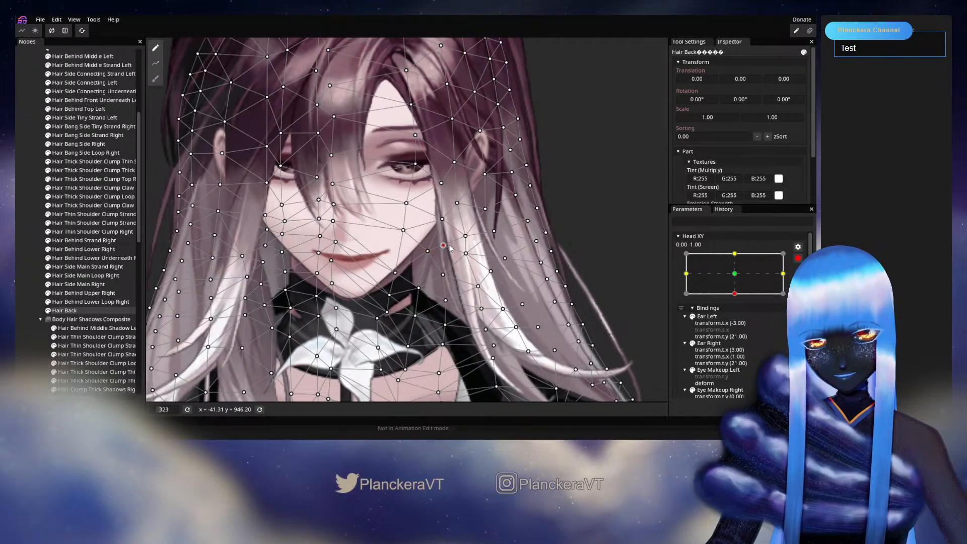
click(444, 274)
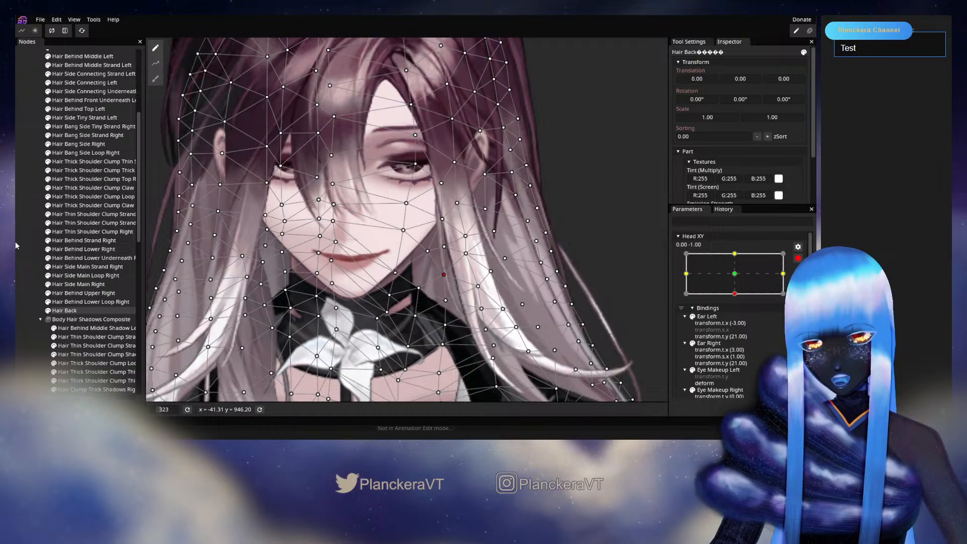
click(31, 248)
Test the hair between the right jaw and collar around Head XY down, and re-arm the down keypoint.
scroll(365, 275, down, 1)
scroll(363, 275, down, 4)
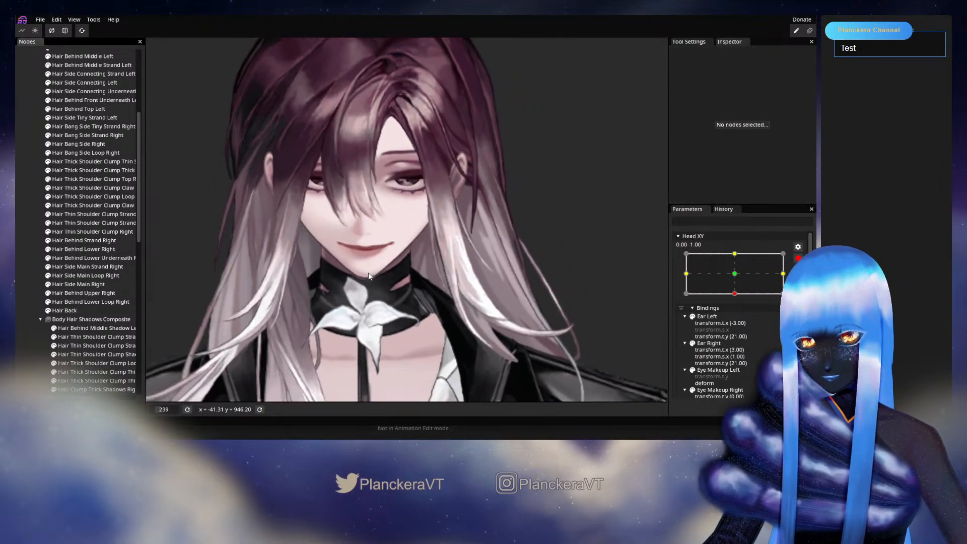
click(798, 258)
mouse_move(740, 320)
mouse_down()
mouse_move(738, 299)
mouse_move(738, 319)
mouse_up()
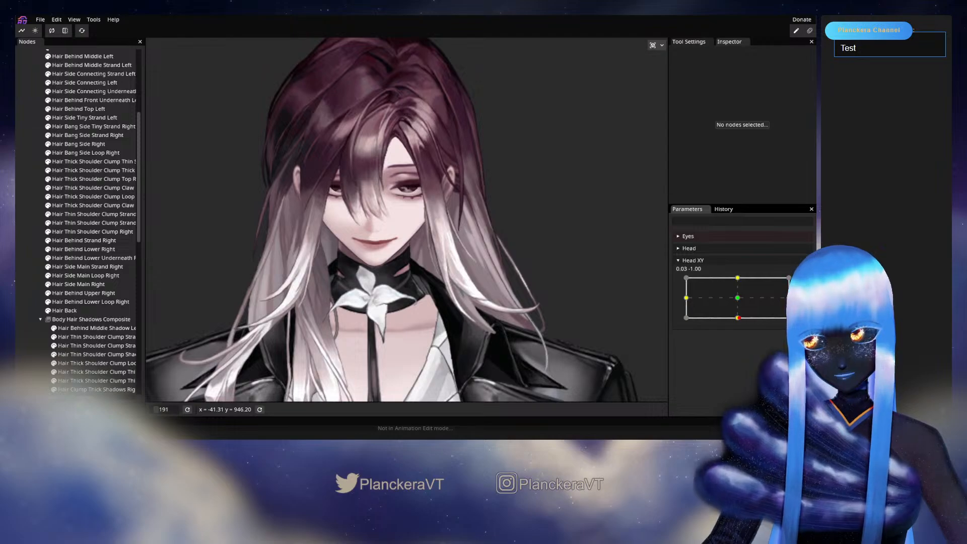
click(804, 282)
Fine-tune the Hair Back vertex directly beside the right jawline at Head XY down, and deselect the mesh.
scroll(420, 252, up, 2)
click(83, 311)
scroll(417, 293, up, 3)
scroll(417, 294, up, 1)
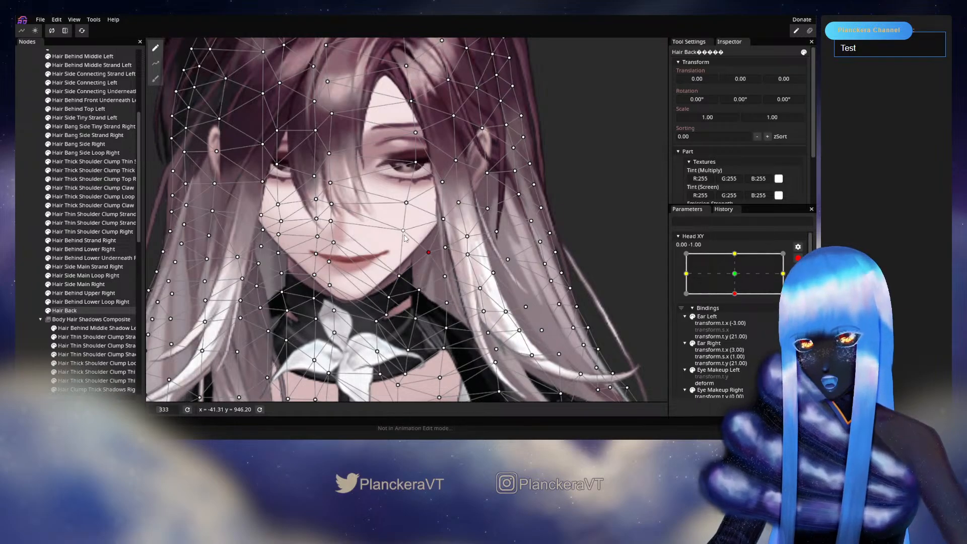
key(Escape)
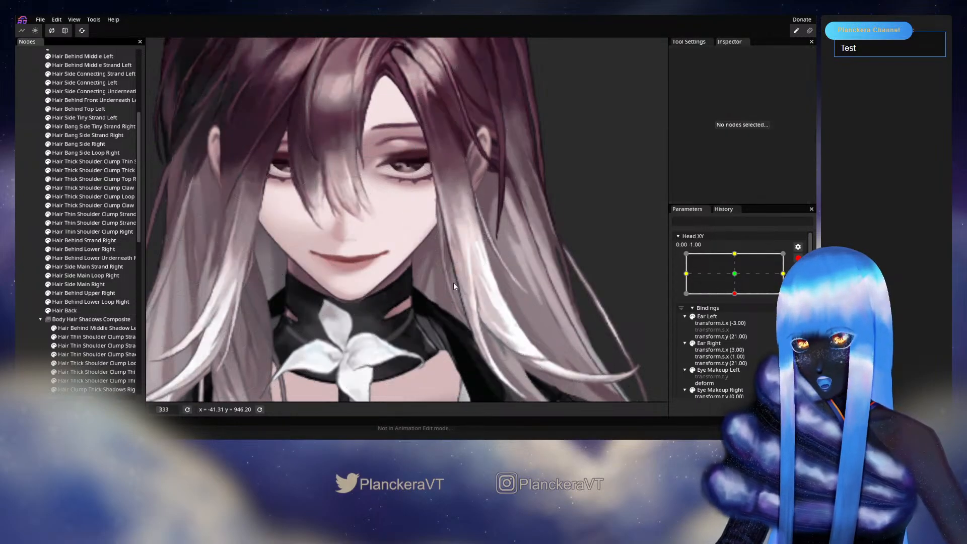
Disarm the down keypoint and check the hair beside the right jawline with Head XY moved slightly up from down.
scroll(518, 298, down, 3)
click(799, 258)
mouse_move(737, 317)
mouse_down()
mouse_move(738, 301)
mouse_move(734, 314)
mouse_up()
Hide the Hair Bang Side Bottom Left part in the Hair MeshGroup.
scroll(65, 190, up, 1)
scroll(64, 189, up, 2)
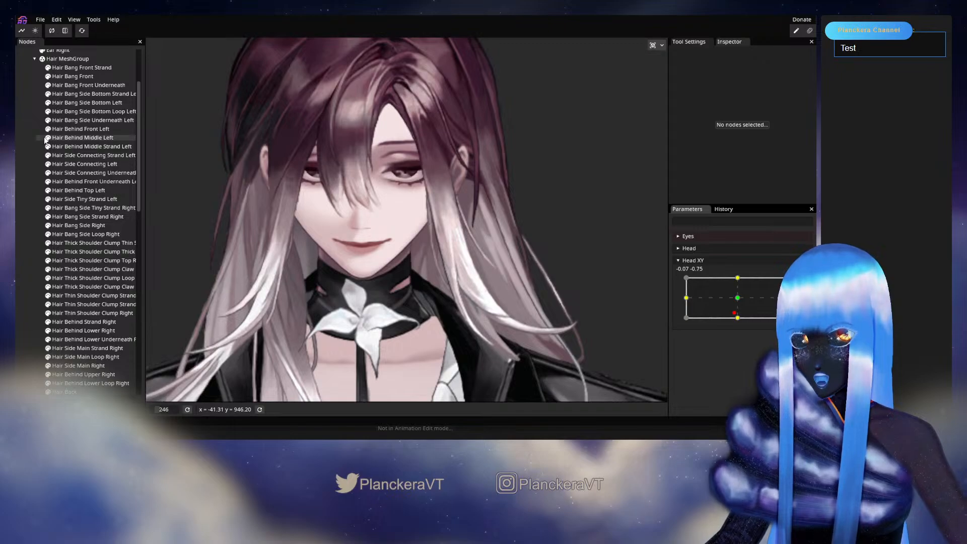
click(48, 103)
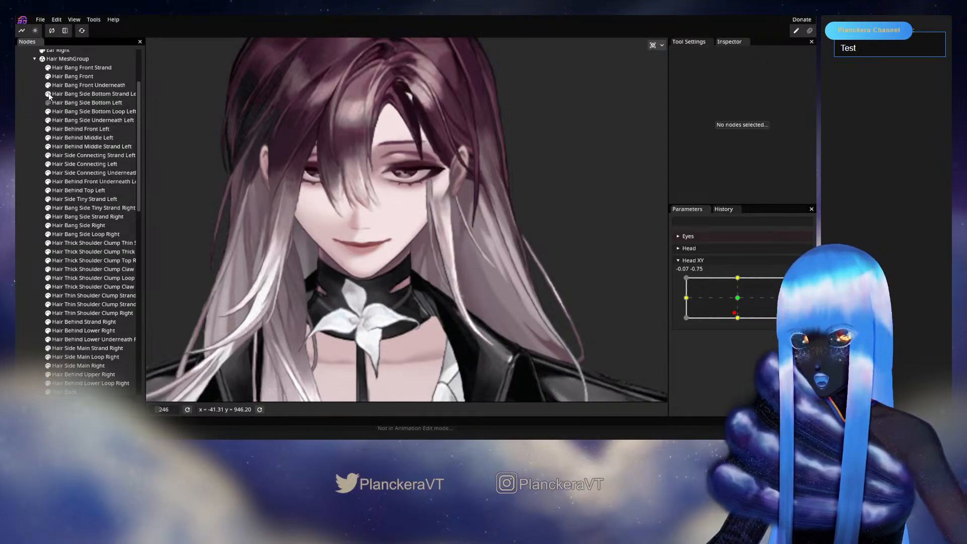
Hide the Hair Bang Side Bottom Strand Left and Hair Bang Side Bottom Loop Left parts in the Hair MeshGroup.
click(49, 95)
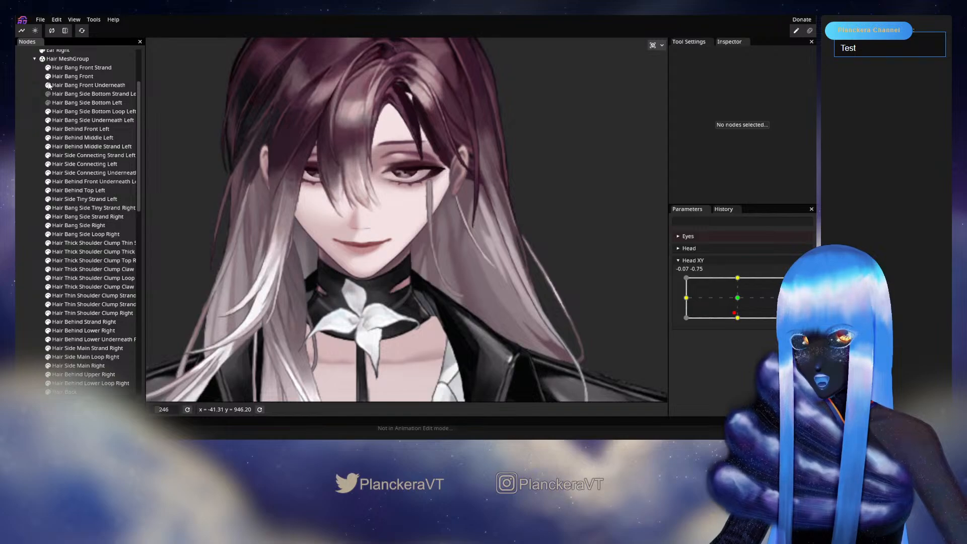
click(47, 111)
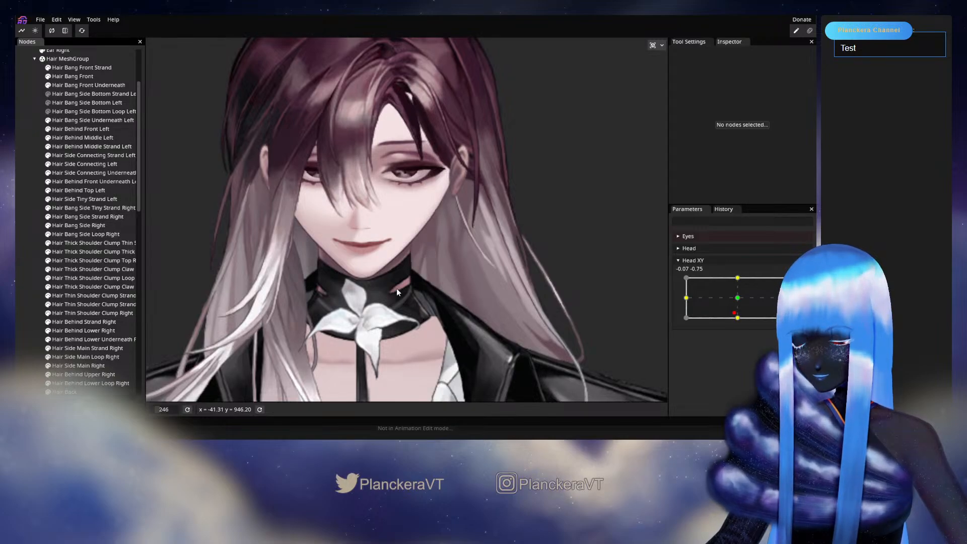
Arm the Head XY down keypoint and reposition the Hair Back vertices between the right jawline and the ear, down toward the collar.
drag(754, 317, 736, 326)
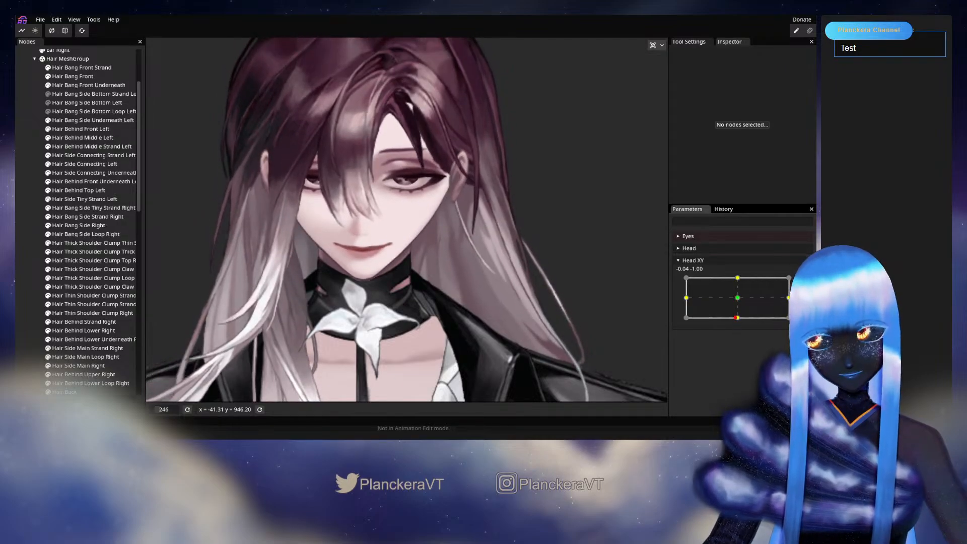
click(803, 282)
scroll(88, 352, down, 2)
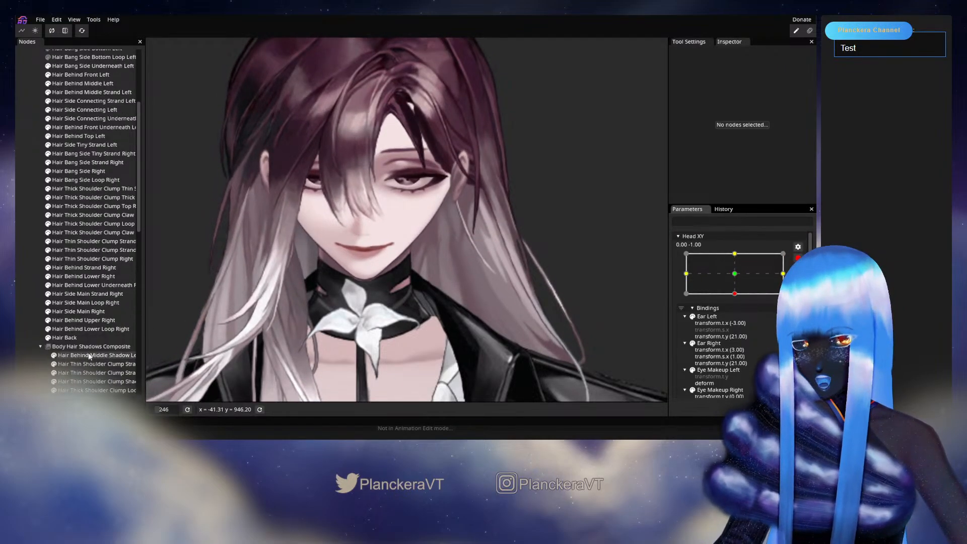
click(68, 337)
scroll(419, 298, up, 3)
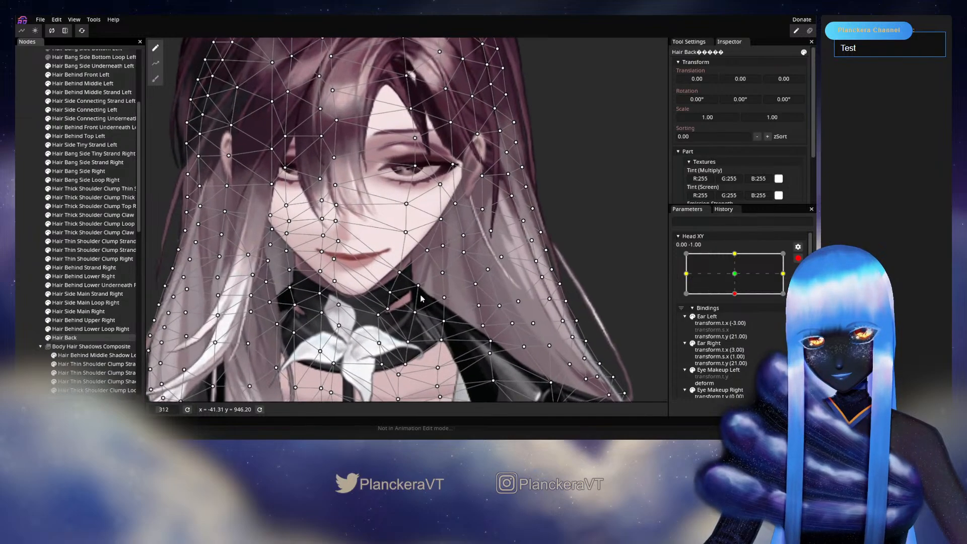
scroll(436, 301, up, 2)
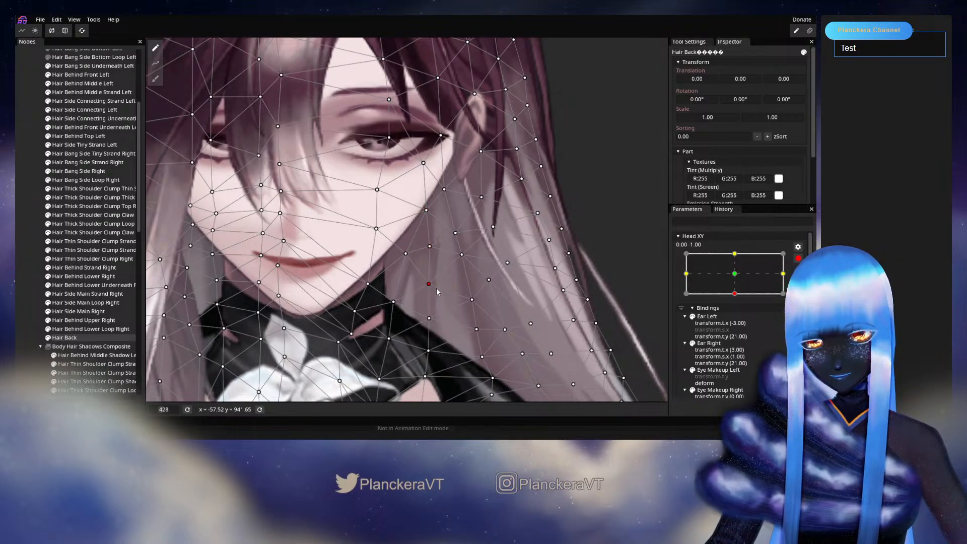
click(429, 320)
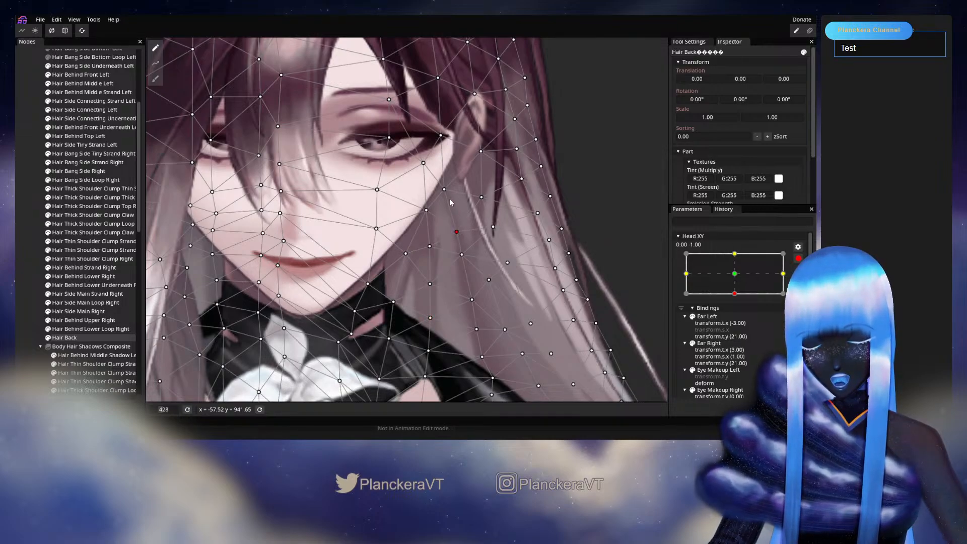
drag(427, 209, 431, 207)
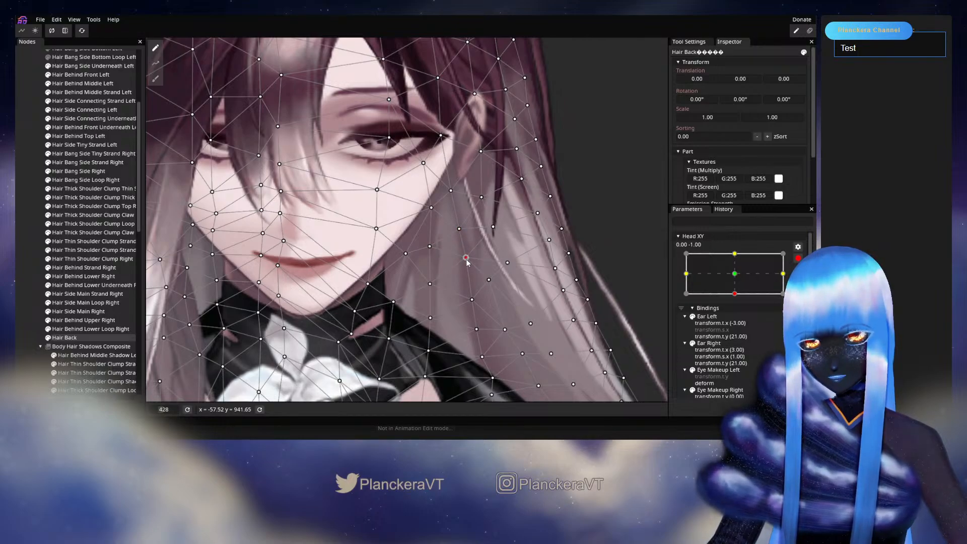
drag(467, 261, 464, 266)
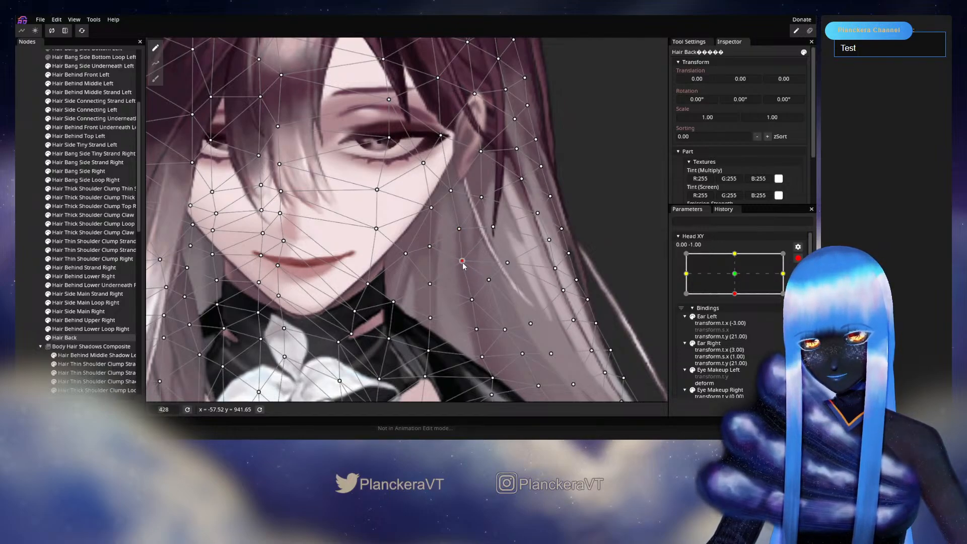
drag(459, 229, 455, 229)
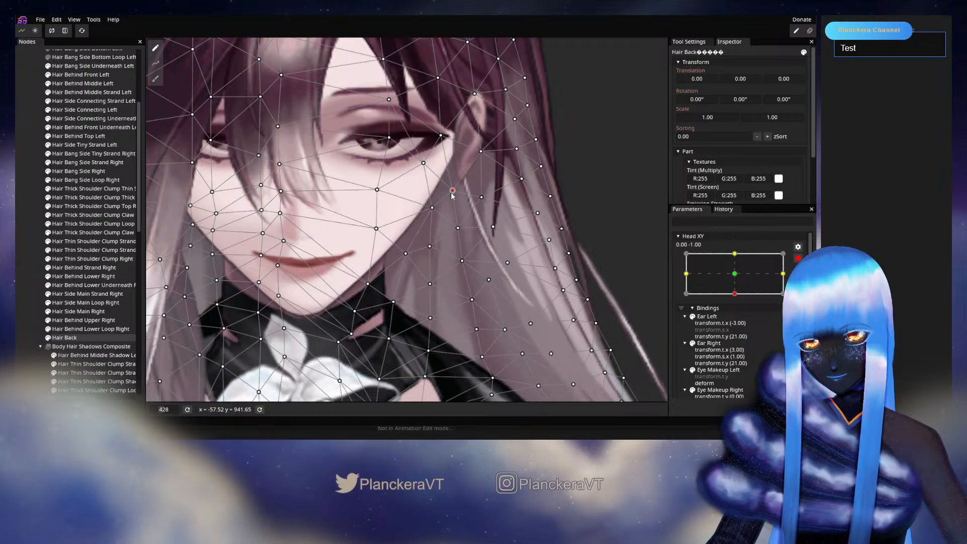
Nudge the Hair Back mesh vertices below the ear outward at Head XY 0, -1, and sway the parameter sideways to test the deformation.
drag(456, 228, 459, 228)
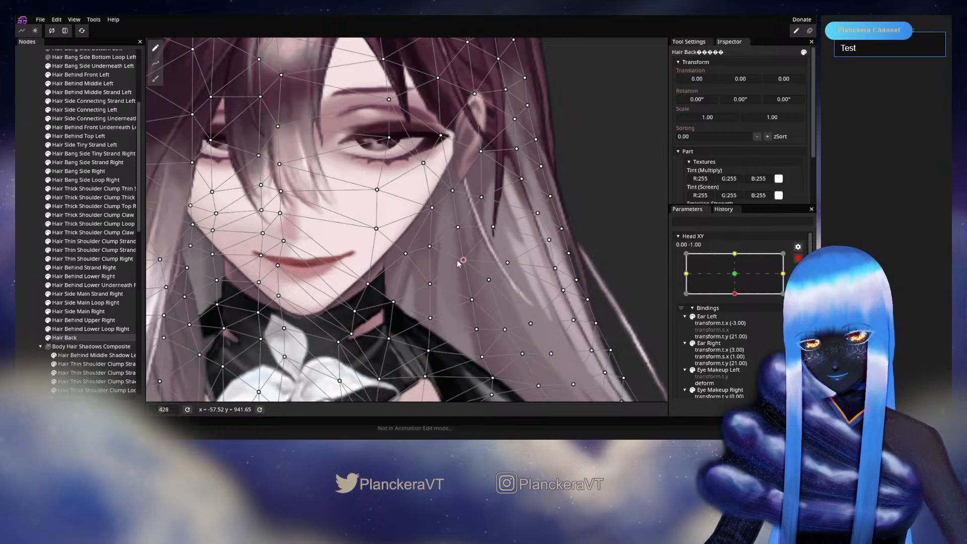
key(Escape)
scroll(505, 343, down, 3)
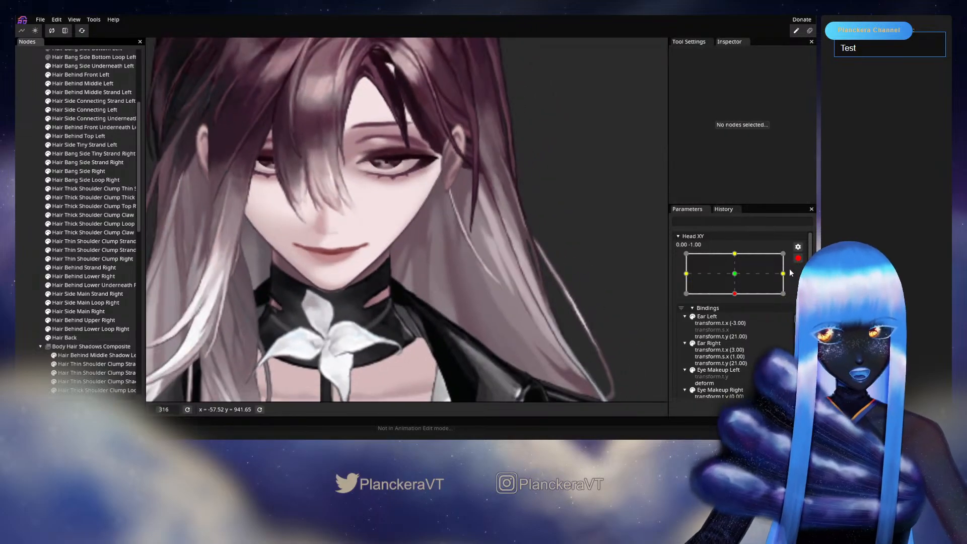
click(797, 257)
mouse_move(737, 317)
mouse_down()
mouse_move(738, 297)
mouse_move(737, 318)
mouse_up()
Adjust the Hair Back vertices beside the jaw at the armed Head XY 0, -1 keypoint, and preview the pose with small sideways movement.
click(803, 282)
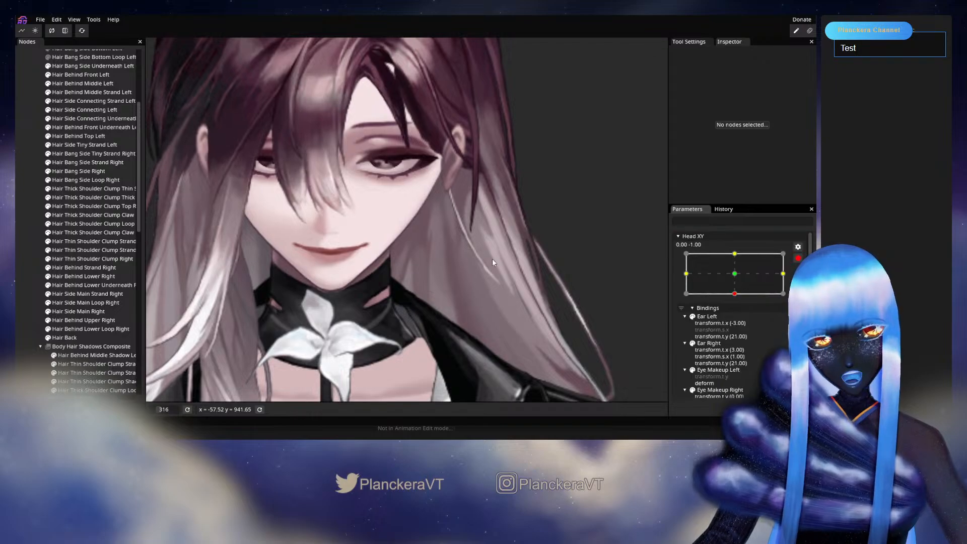
click(64, 337)
scroll(453, 225, up, 1)
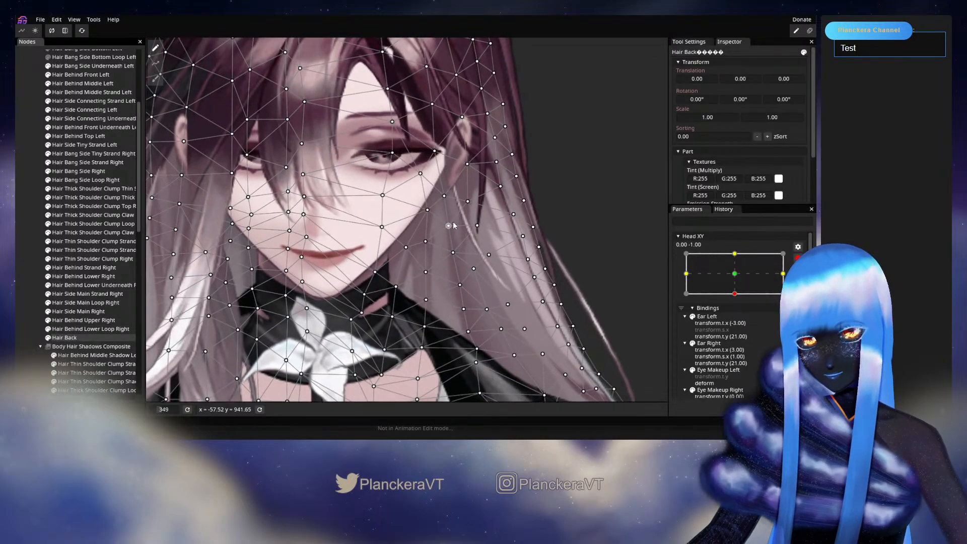
scroll(453, 225, up, 1)
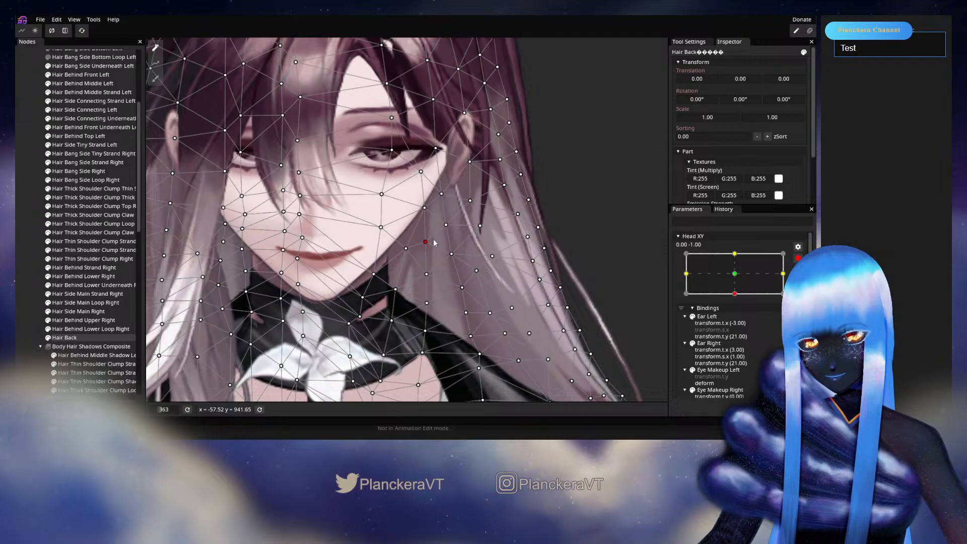
click(38, 260)
scroll(524, 305, down, 3)
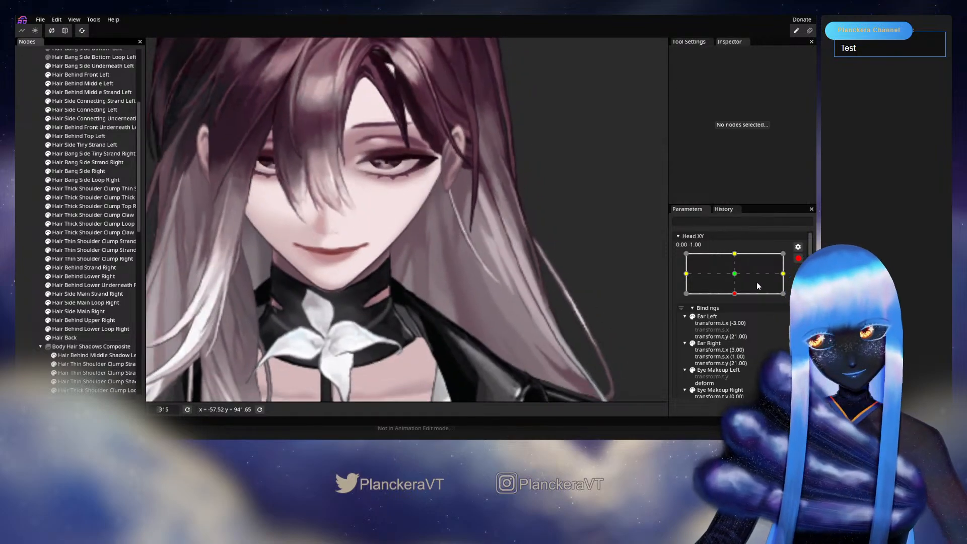
click(797, 258)
mouse_move(736, 318)
mouse_down()
mouse_move(739, 298)
mouse_move(736, 323)
mouse_up()
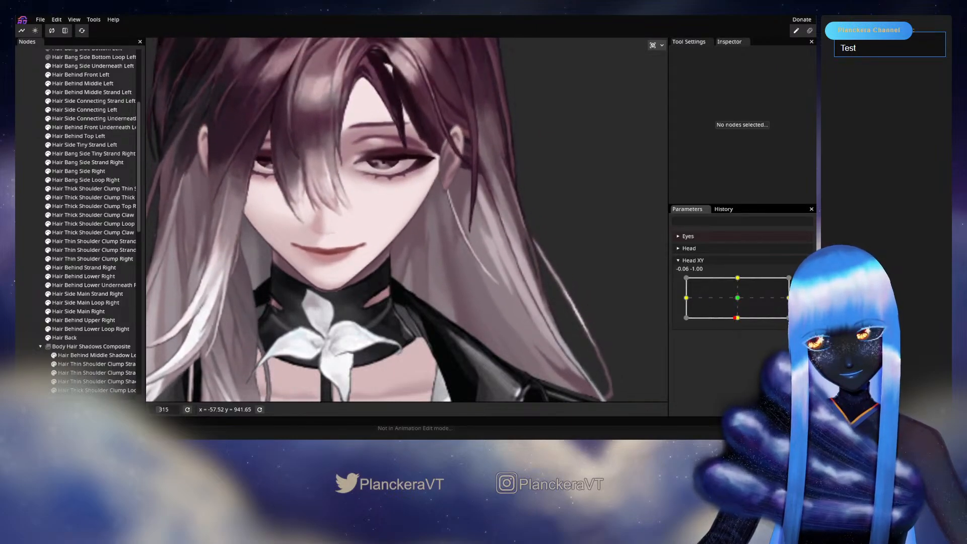
Shift the Hair Back vertices between the cheek and the hanging ear strand outward at Head XY 0, -1, and check the head motion.
click(797, 282)
click(65, 337)
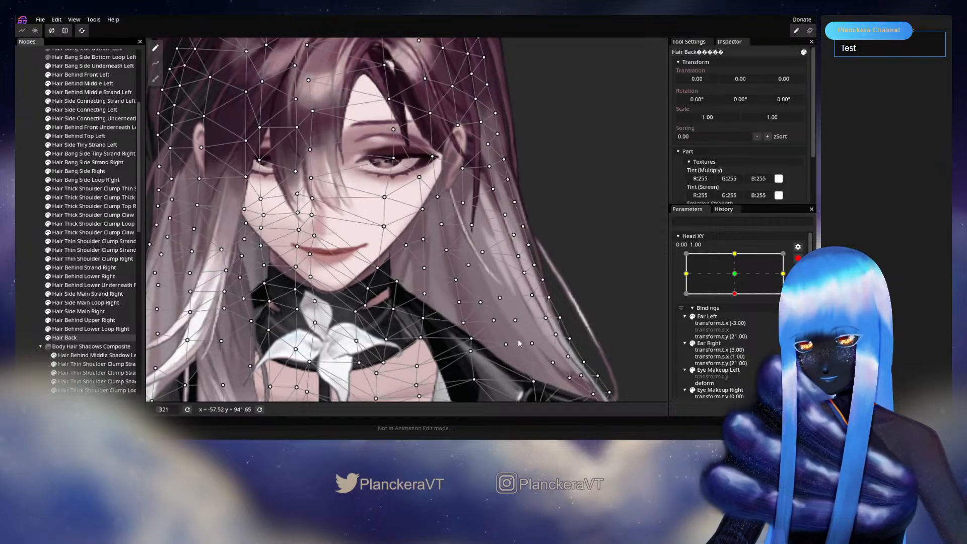
scroll(432, 297, up, 1)
drag(431, 297, 438, 297)
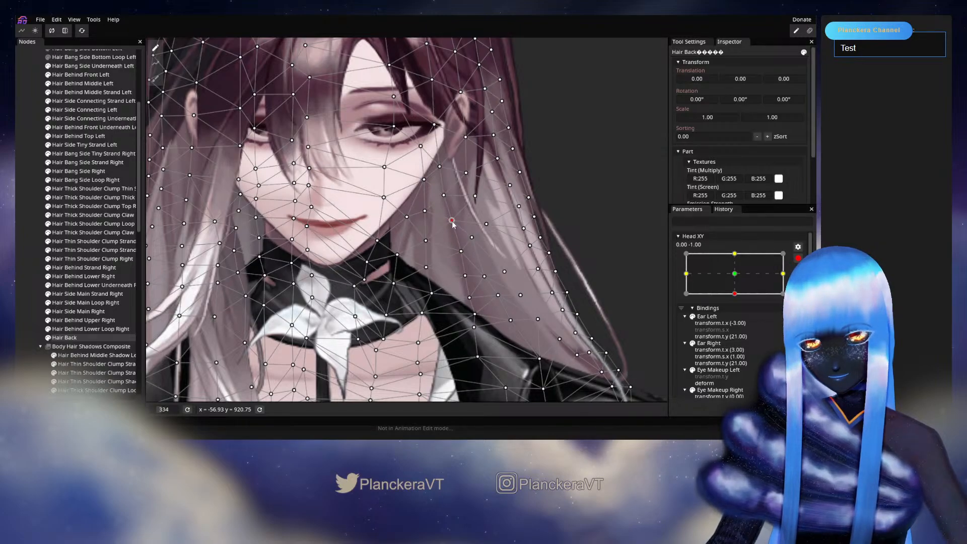
drag(437, 199, 441, 198)
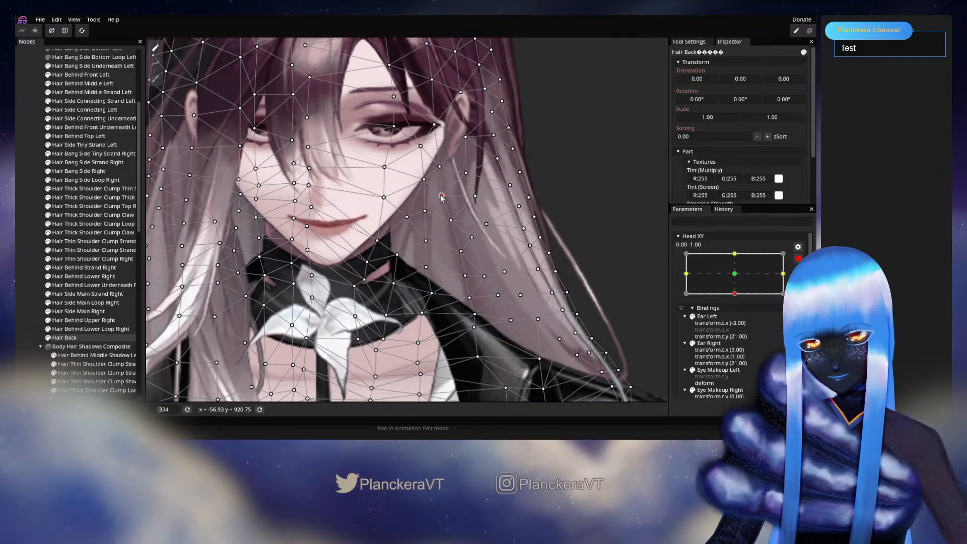
click(442, 196)
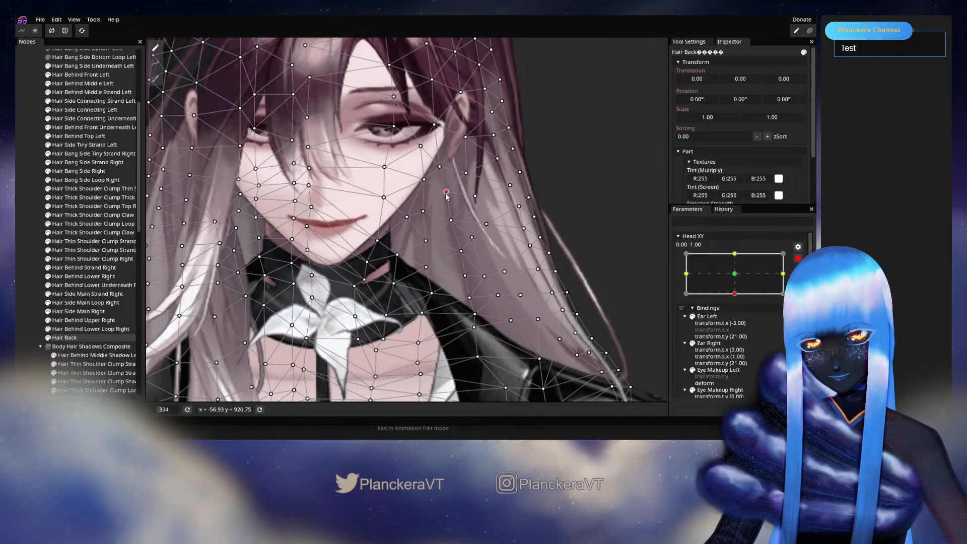
click(27, 245)
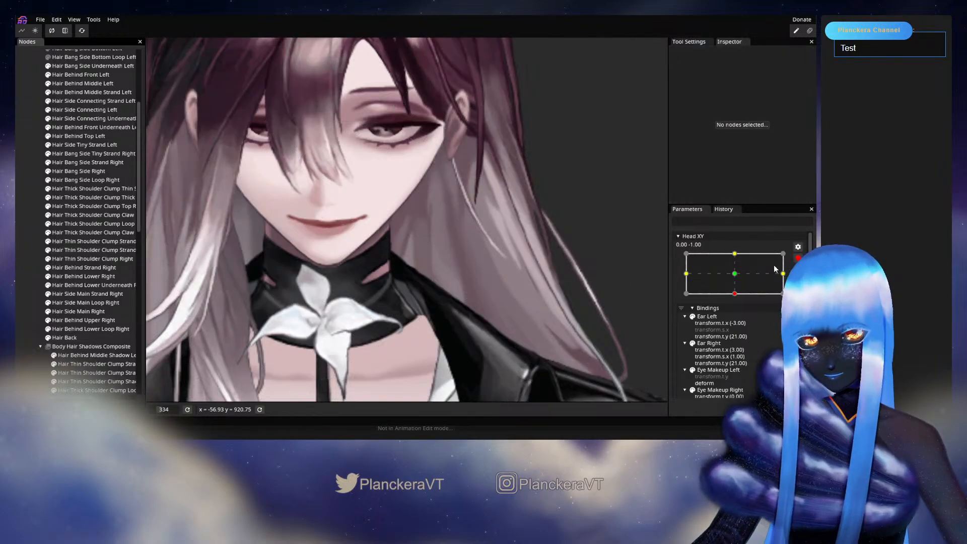
click(797, 257)
mouse_move(737, 317)
mouse_down()
mouse_move(740, 325)
mouse_move(738, 300)
mouse_move(740, 320)
mouse_up()
Reposition the Hair Back vertex at the cheek edge below the eye corner for Head XY 0, -1, and test the sideways sway.
click(77, 337)
click(803, 282)
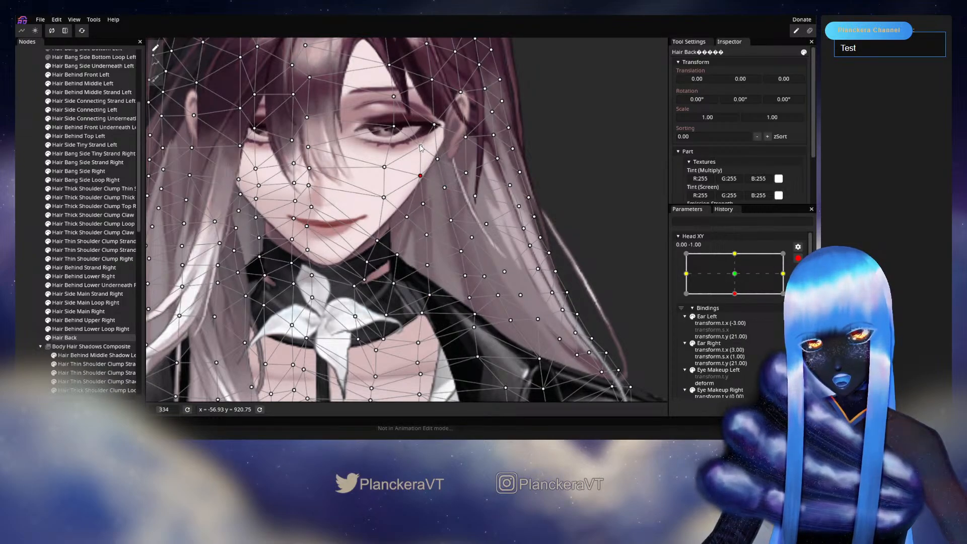
click(654, 277)
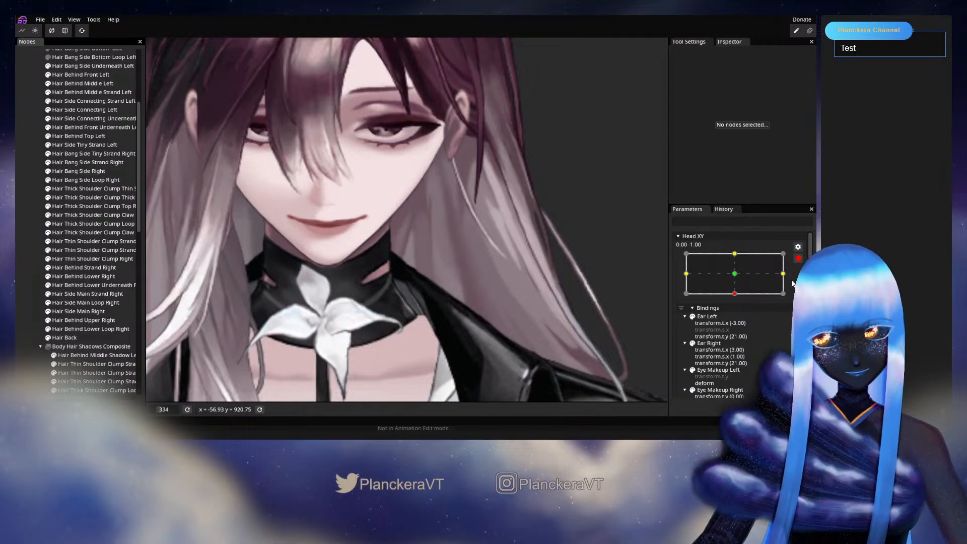
click(797, 259)
mouse_move(738, 319)
mouse_down()
mouse_move(733, 300)
mouse_move(733, 318)
mouse_up()
Refine the Hair Back vertices between the cheek and jawline at Head XY 0, -1, and preview the unarmed parameter.
click(798, 282)
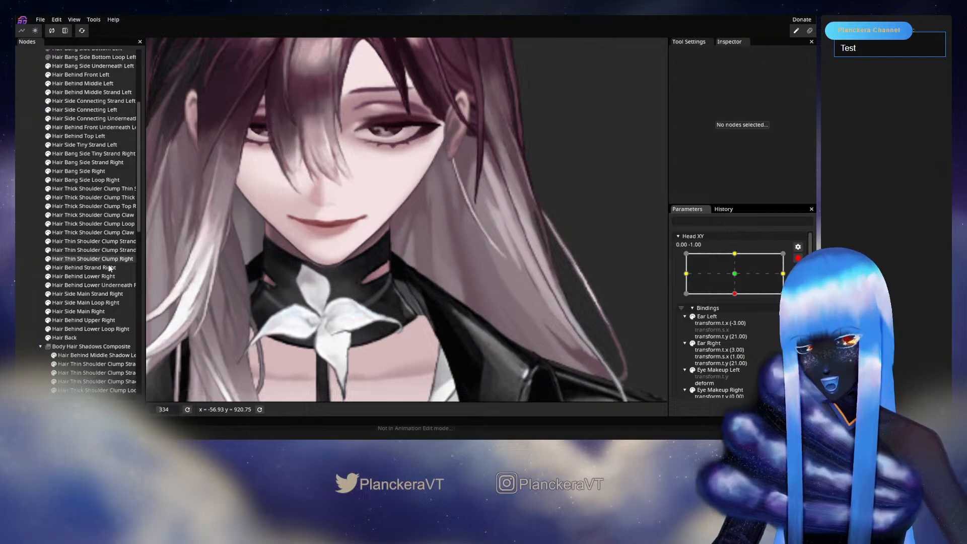
click(64, 337)
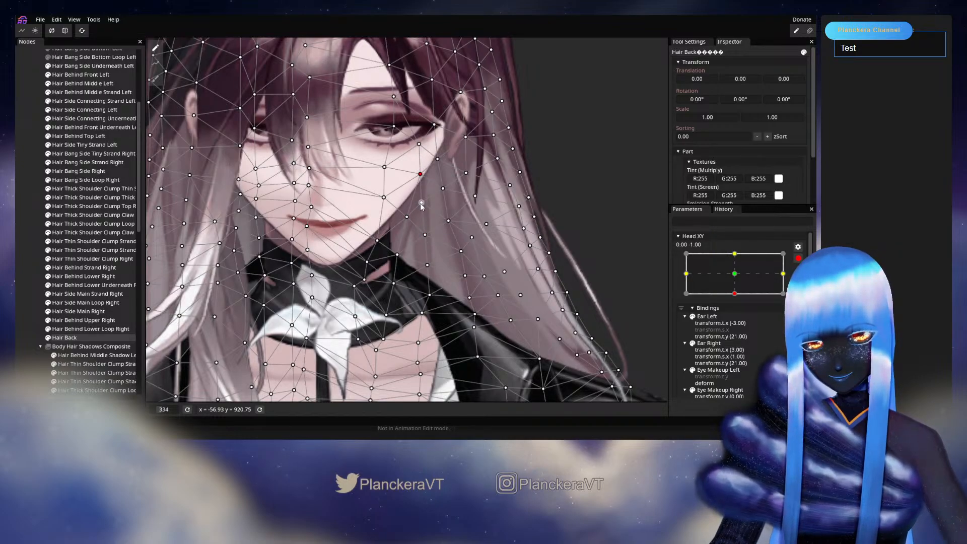
click(18, 315)
click(797, 260)
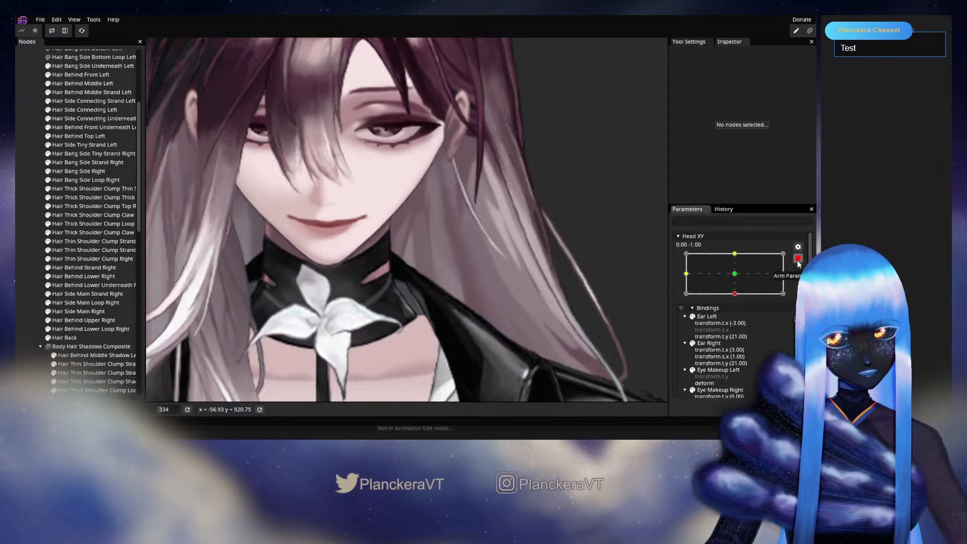
mouse_move(737, 317)
mouse_down()
mouse_move(733, 300)
mouse_move(726, 317)
mouse_move(737, 317)
mouse_up()
Move the Hair Back vertices between the collar and the top of the shoulder at Head XY 0, -1, and test the motion.
click(70, 336)
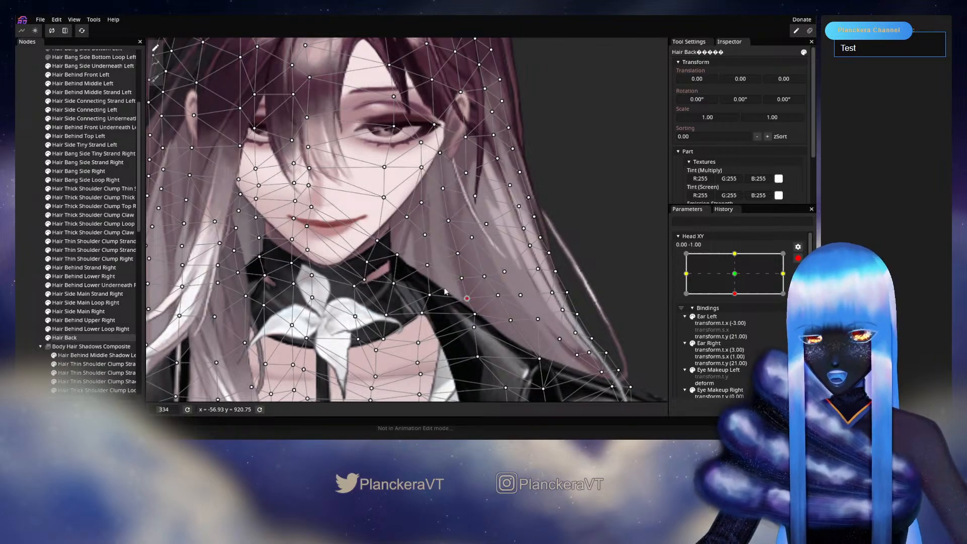
click(24, 275)
click(798, 258)
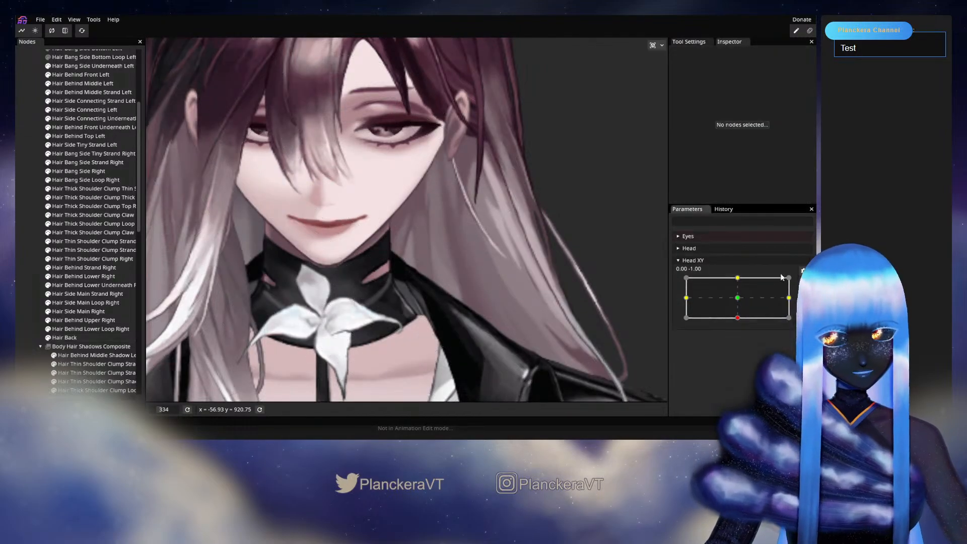
mouse_move(737, 317)
mouse_down()
mouse_move(737, 297)
mouse_move(737, 322)
mouse_up()
Adjust the Hair Back vertices from the ear strand down to the shoulder at Head XY 0, -1, and sway the head to check them.
click(803, 282)
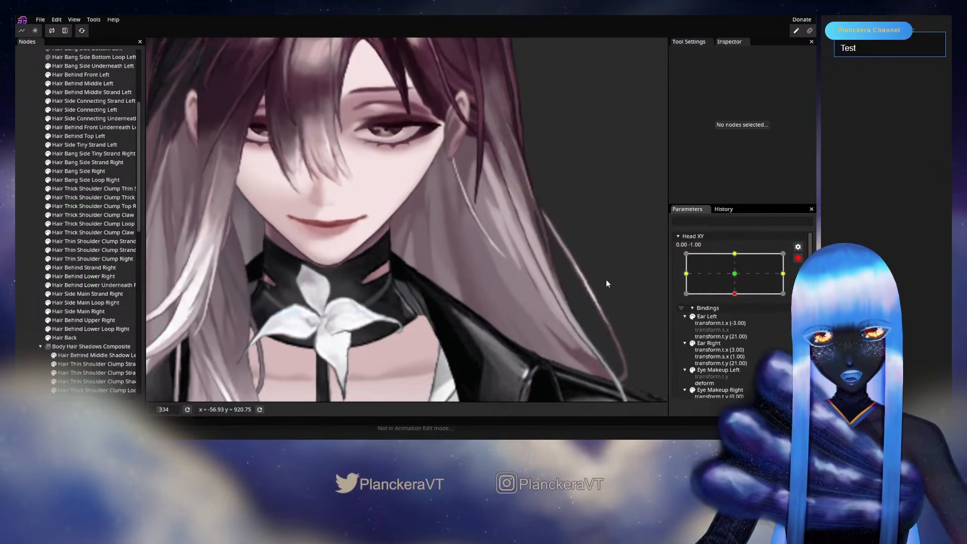
click(86, 338)
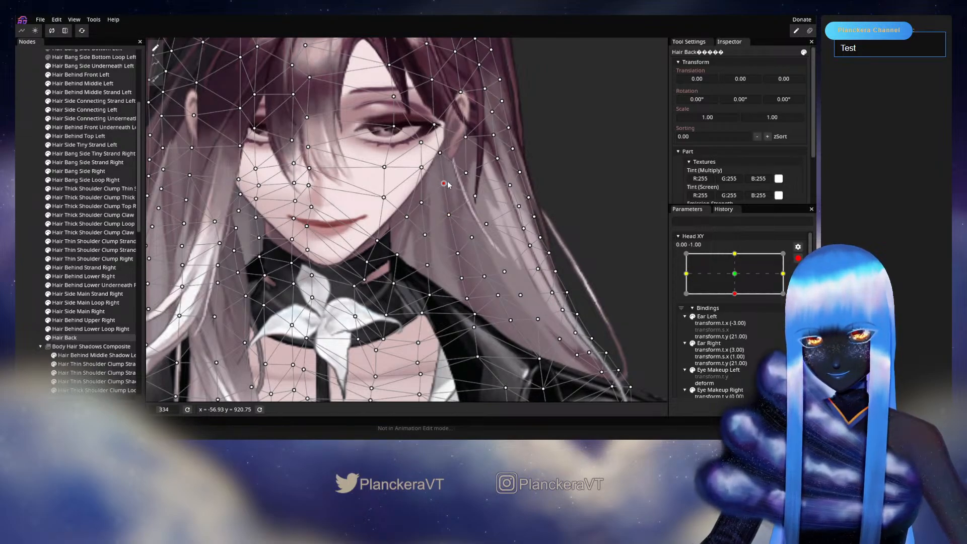
drag(472, 198, 474, 190)
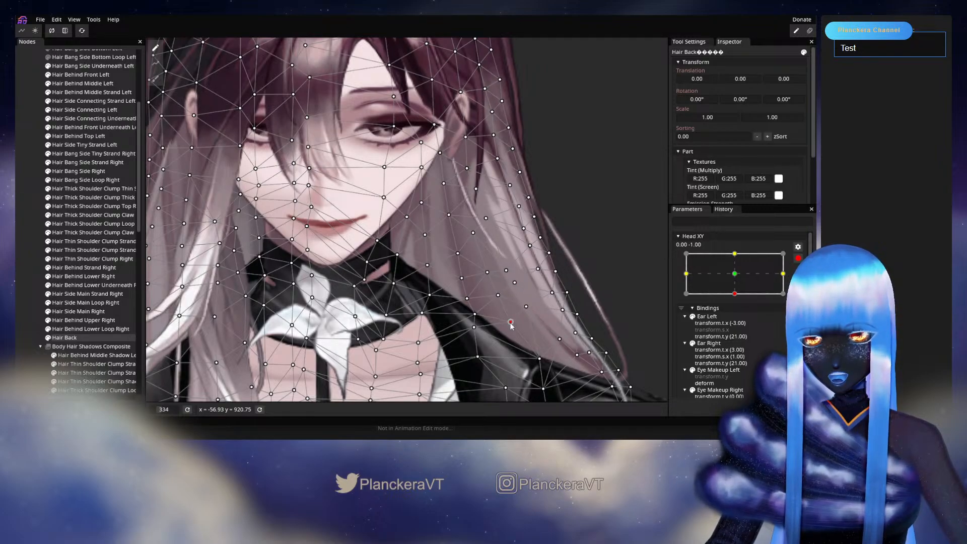
click(25, 266)
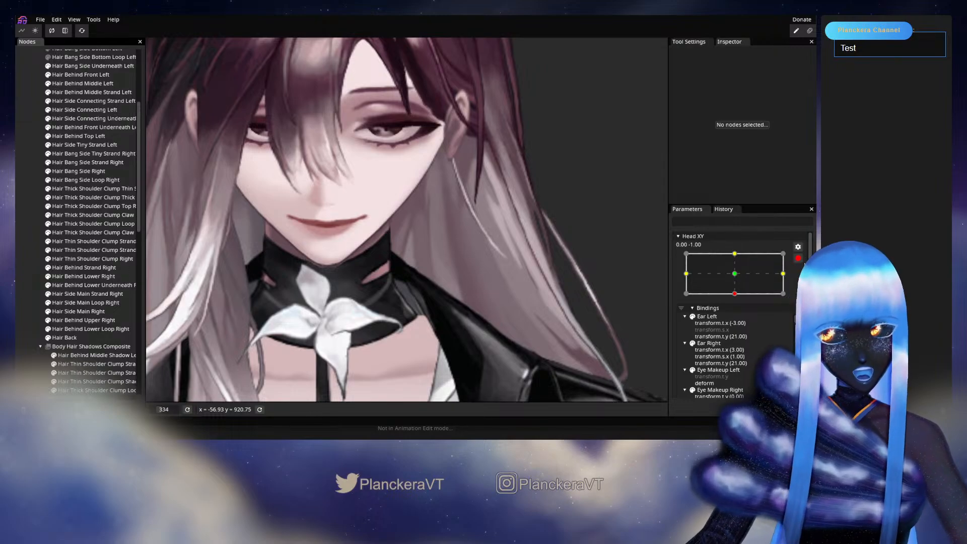
click(797, 258)
mouse_move(740, 318)
mouse_down()
mouse_move(735, 297)
mouse_move(731, 322)
mouse_up()
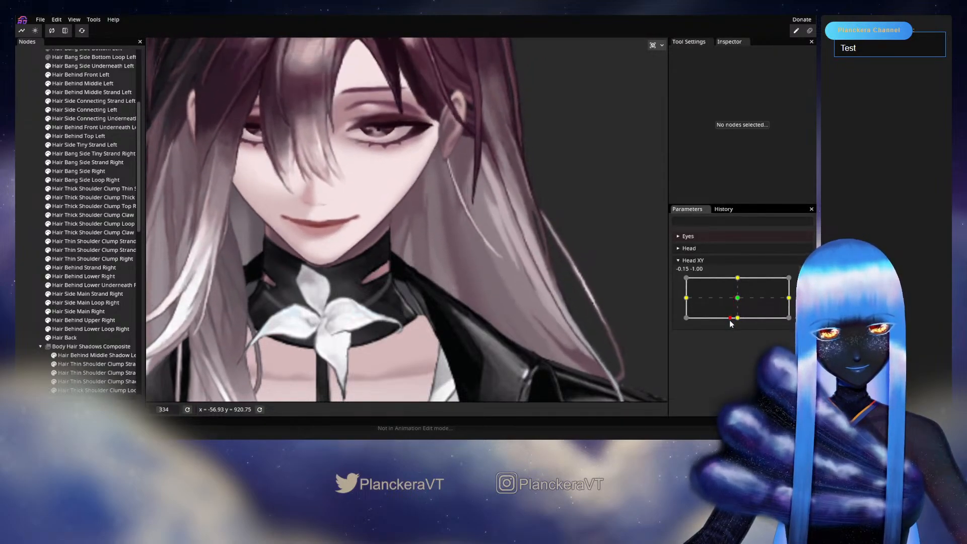
Pull the lower Hair Back vertices down and inward over the jacket shoulder at Head XY 0, -1, and test the head movement.
click(797, 282)
click(76, 339)
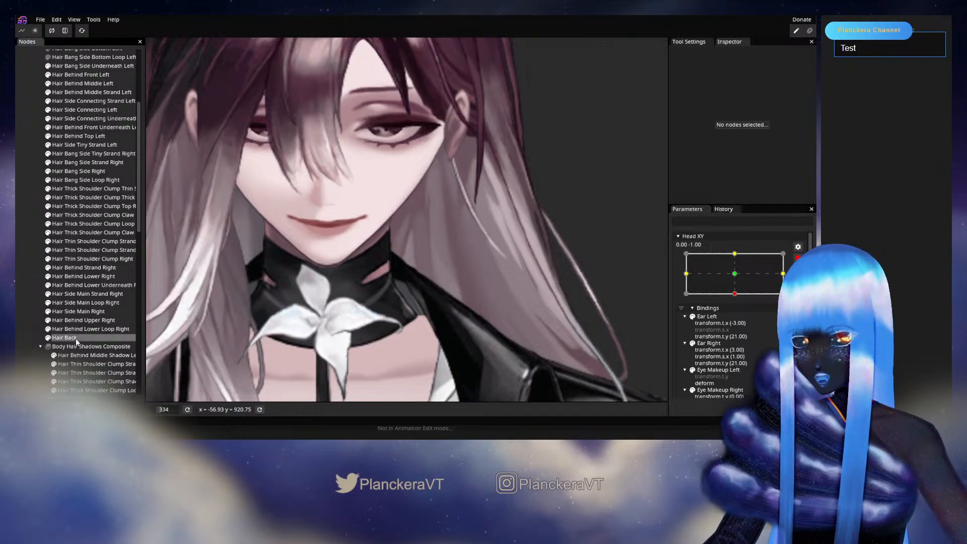
click(75, 340)
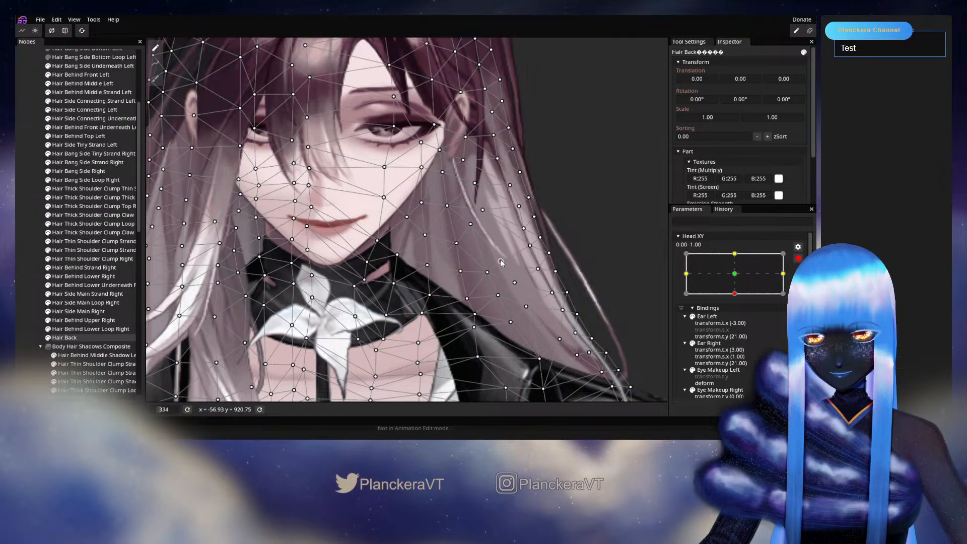
drag(487, 272, 462, 286)
click(493, 290)
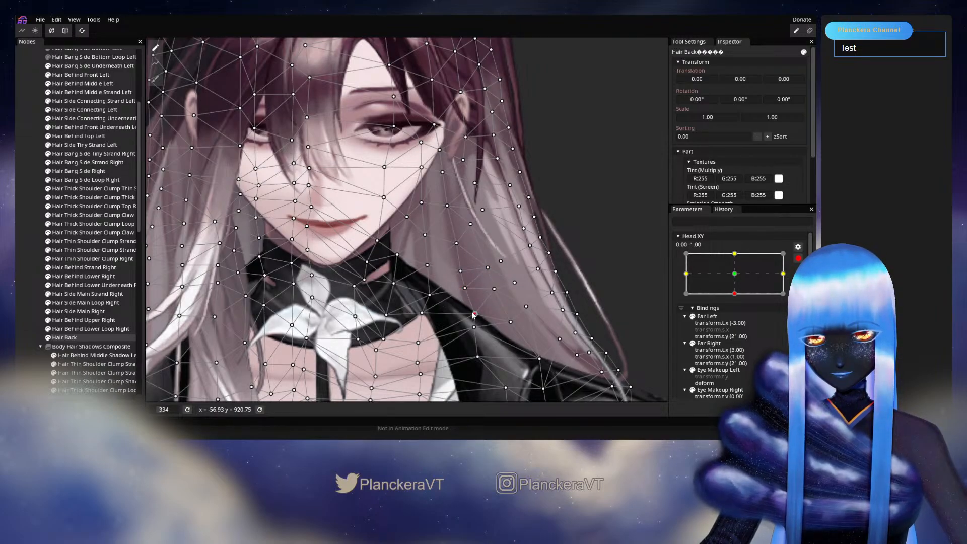
mouse_move(510, 321)
mouse_down()
mouse_move(521, 335)
mouse_move(479, 347)
mouse_up()
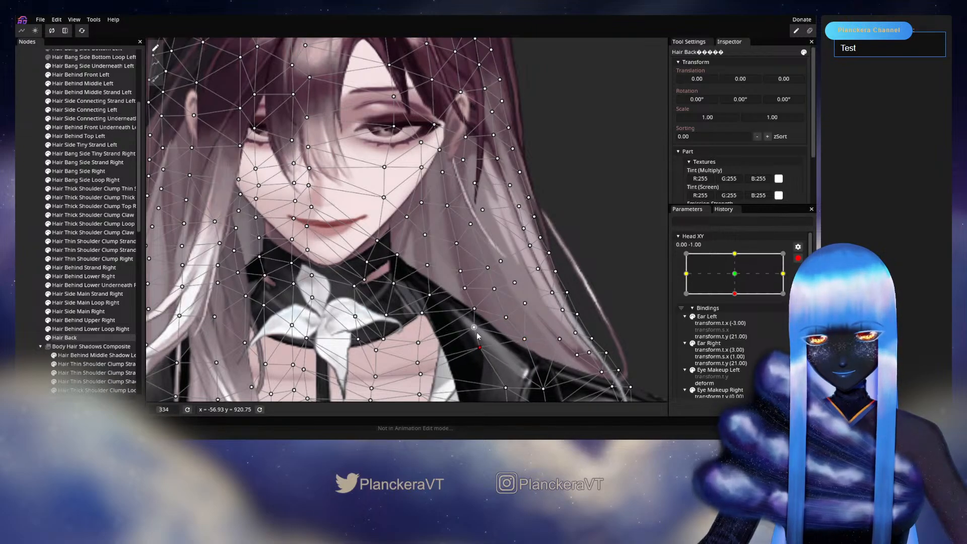
click(18, 285)
click(798, 259)
mouse_move(737, 318)
mouse_down()
mouse_move(738, 301)
mouse_move(737, 328)
mouse_up()
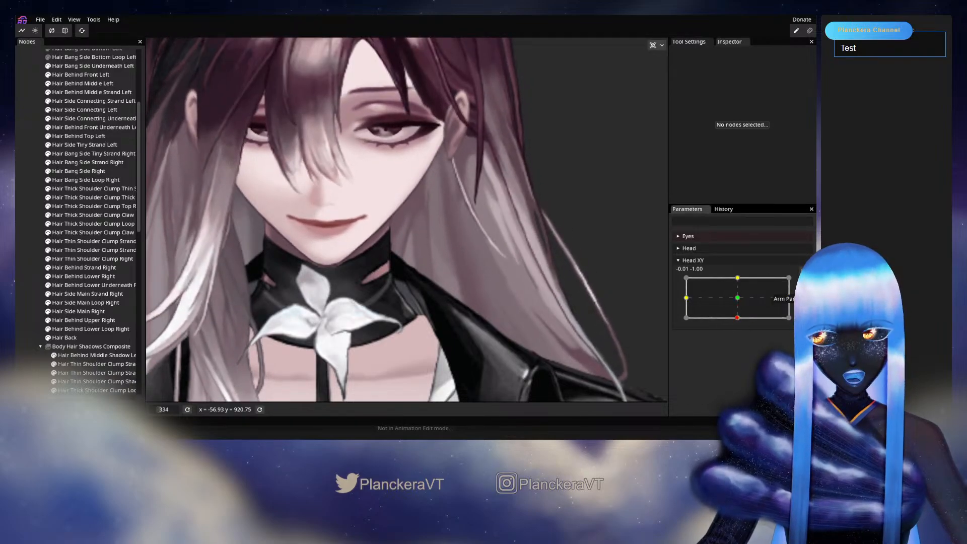
Lower the Hair Back vertices just above the shoulder edge at Head XY 0, -1, and sway the parameter sideways to inspect the hair.
click(803, 283)
click(59, 337)
drag(460, 271, 460, 291)
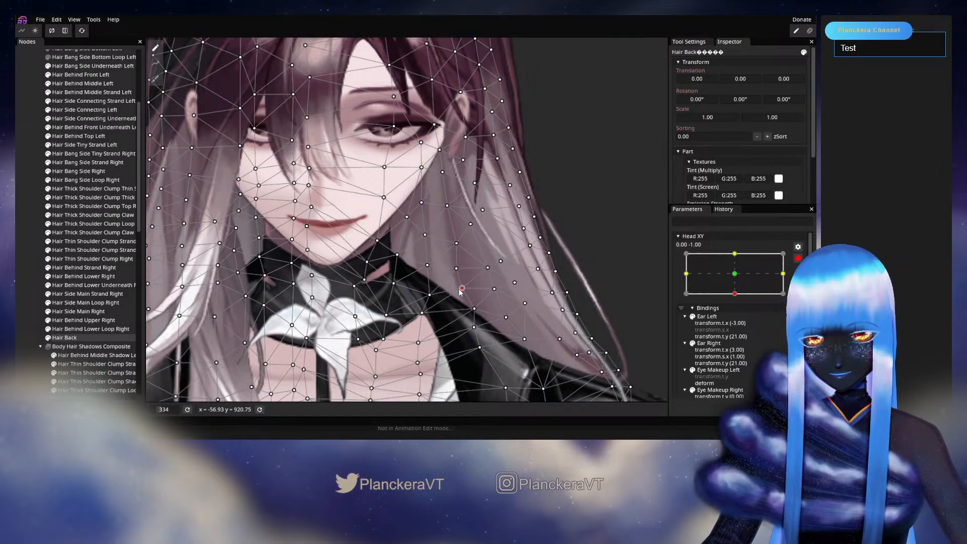
click(458, 268)
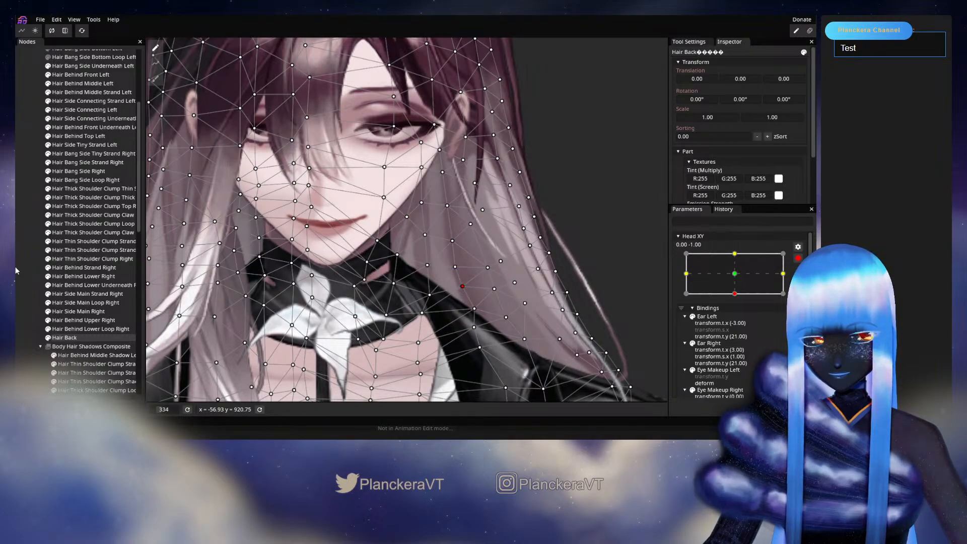
click(798, 259)
click(799, 258)
mouse_move(738, 317)
mouse_down()
mouse_move(735, 299)
mouse_move(740, 319)
mouse_up()
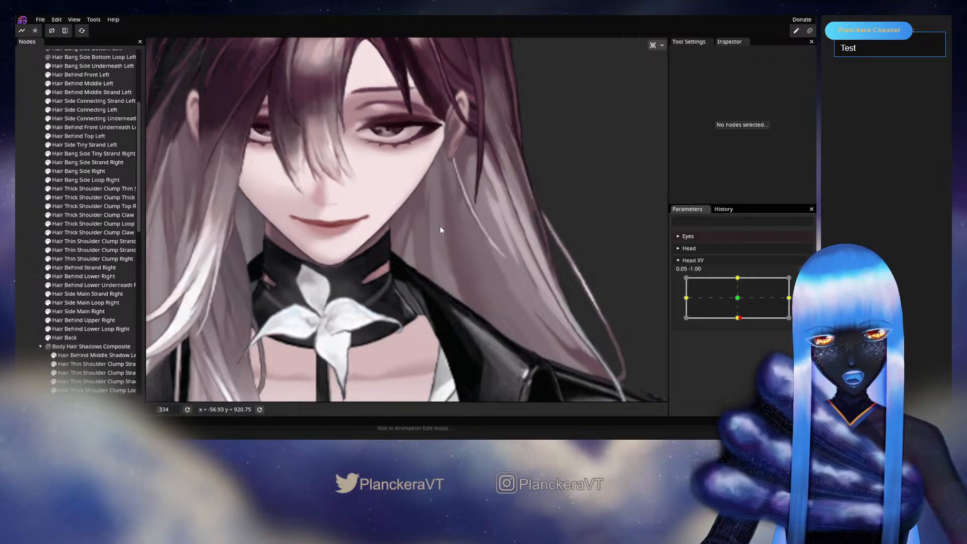
mouse_move(739, 317)
mouse_down()
mouse_move(738, 298)
mouse_move(742, 327)
mouse_up()
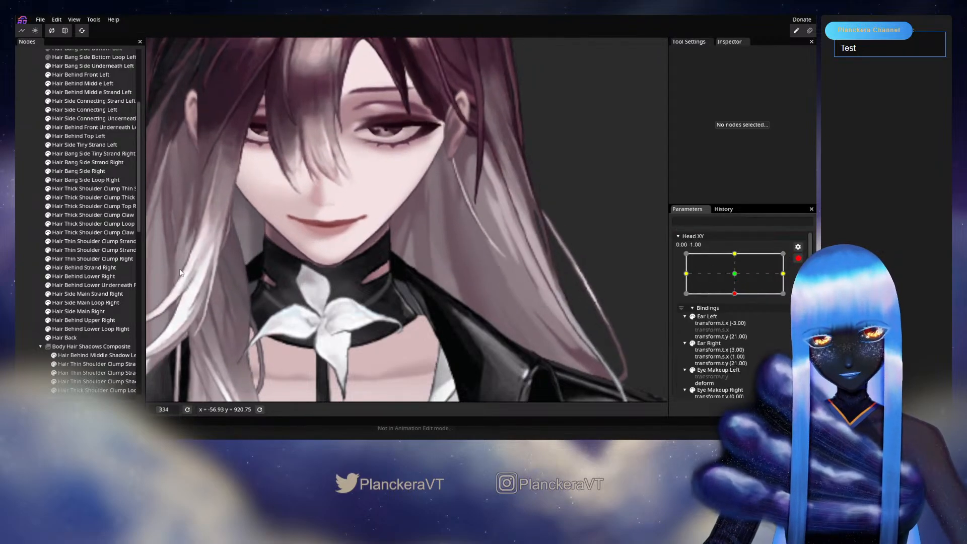
Adjust the Hair Back vertices beside the collar and above the jacket at Head XY 0, -1, and test the head movement.
click(76, 337)
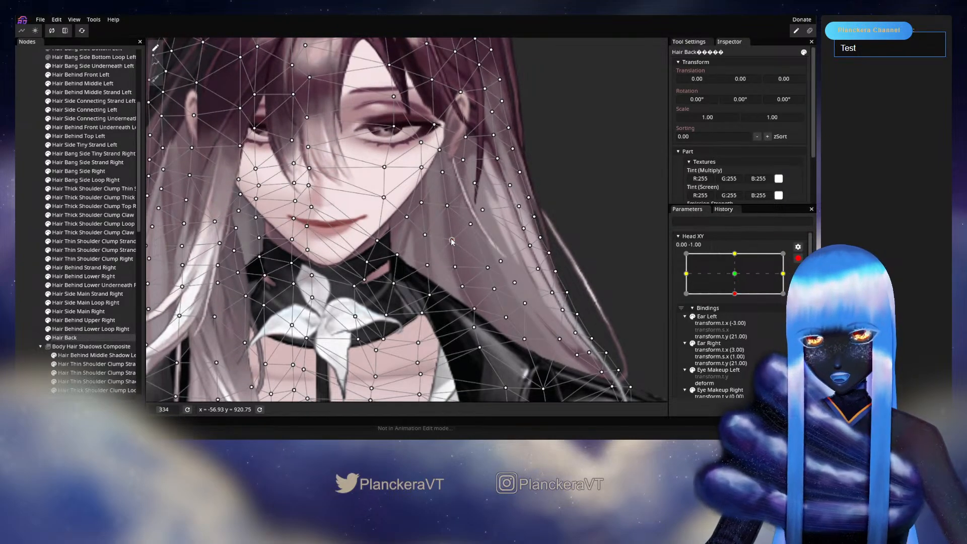
click(455, 266)
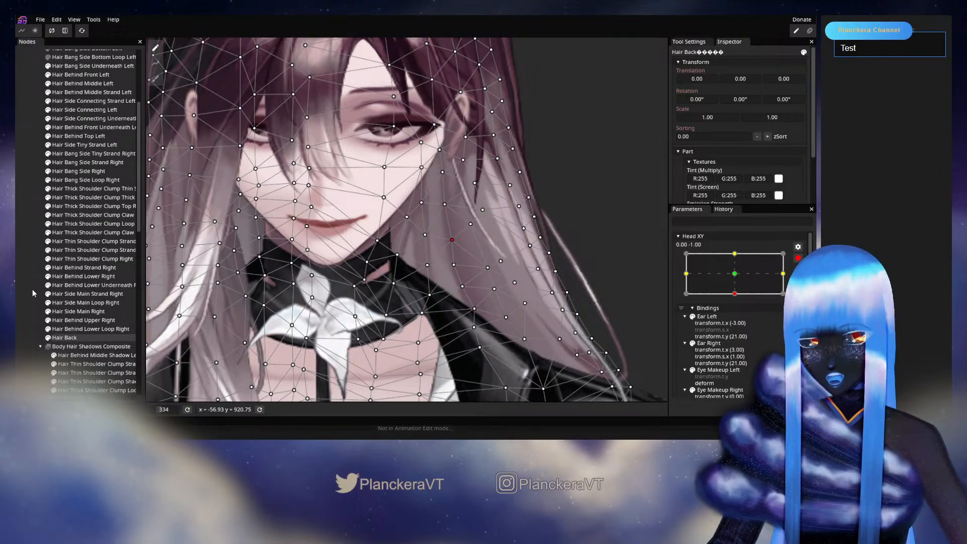
key(Escape)
click(797, 257)
mouse_move(737, 317)
mouse_down()
mouse_move(743, 299)
mouse_move(737, 318)
mouse_up()
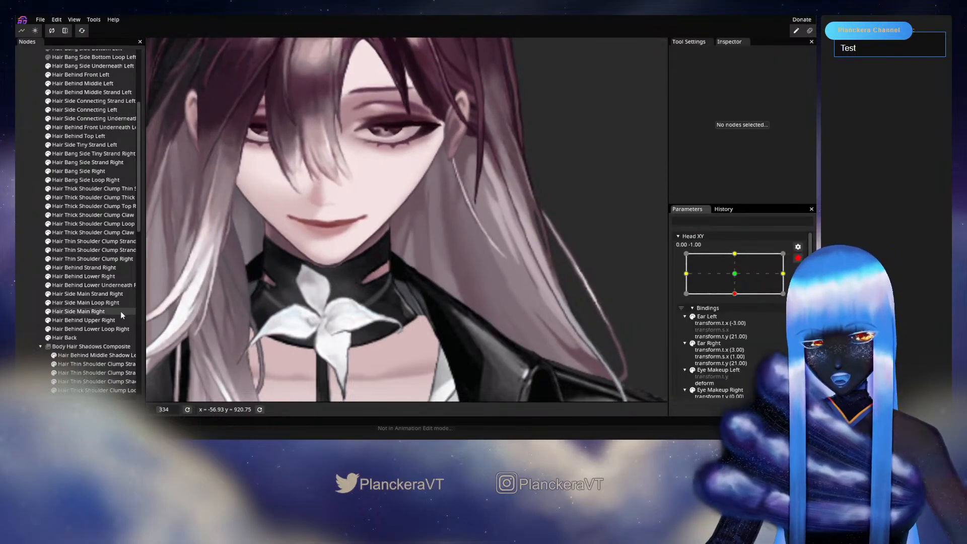
Fine-tune the Hair Back vertices just above the jacket's collar edge at Head XY 0, -1, and sway the head to check.
click(84, 336)
click(429, 295)
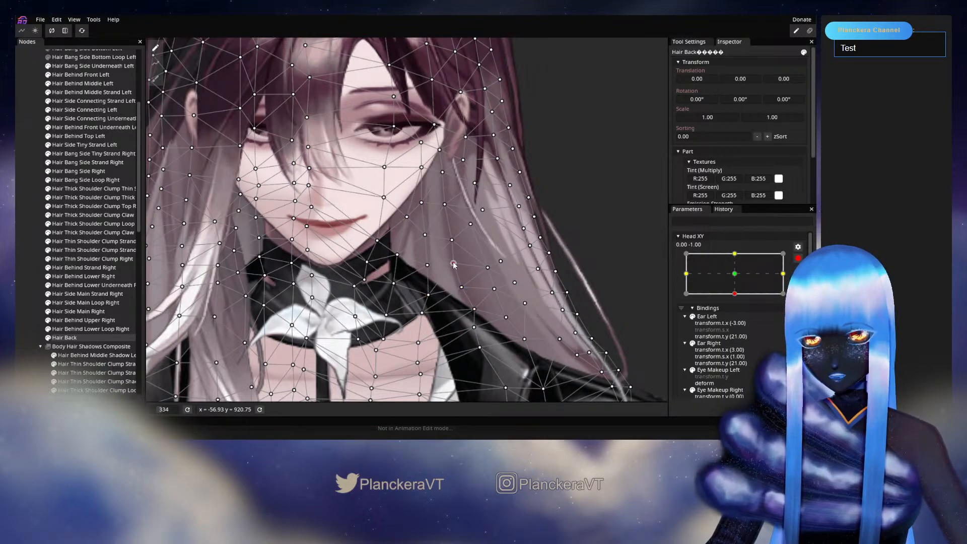
click(28, 292)
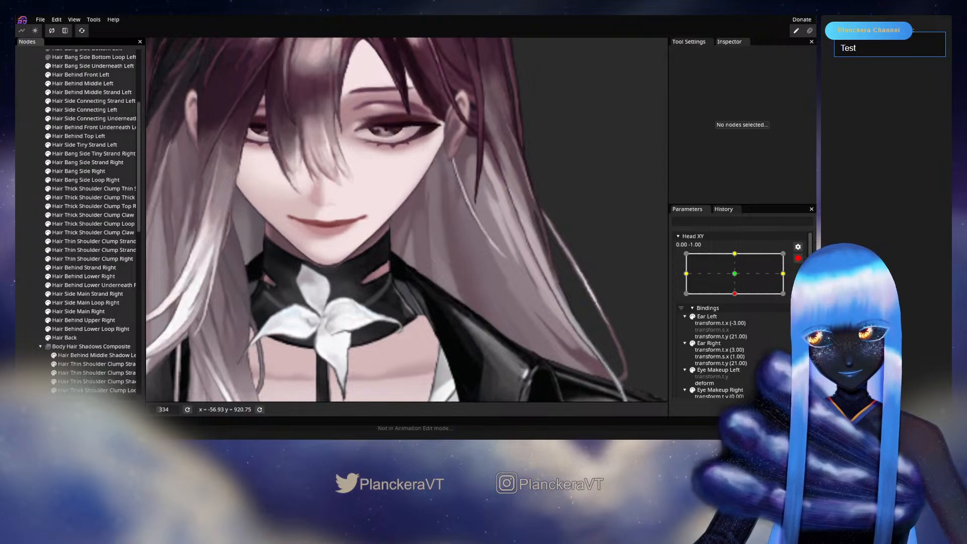
mouse_move(736, 317)
mouse_down()
mouse_move(737, 296)
mouse_move(737, 324)
mouse_up()
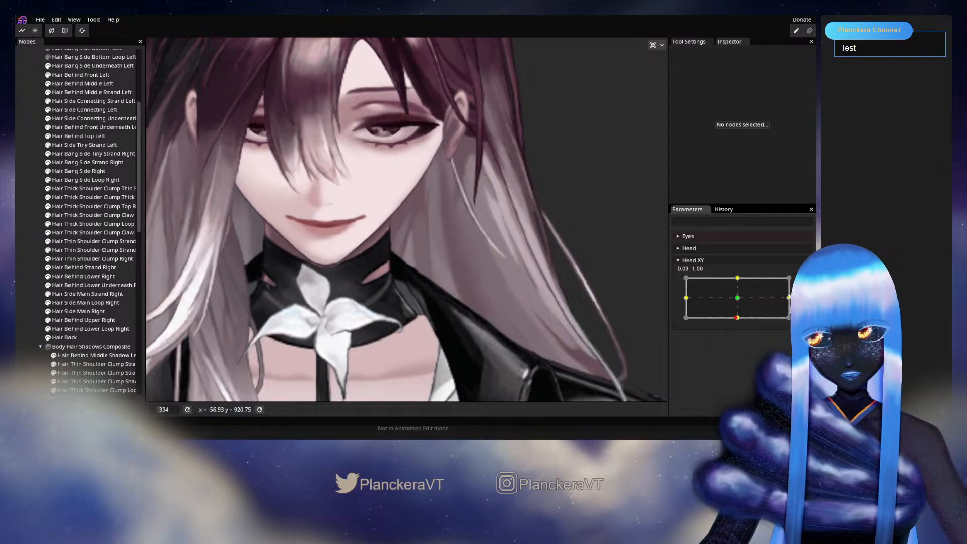
Nudge the Hair Back vertices at the outer eye corner and below the earlobe at Head XY 0, -1, and sway the head sideways.
click(80, 338)
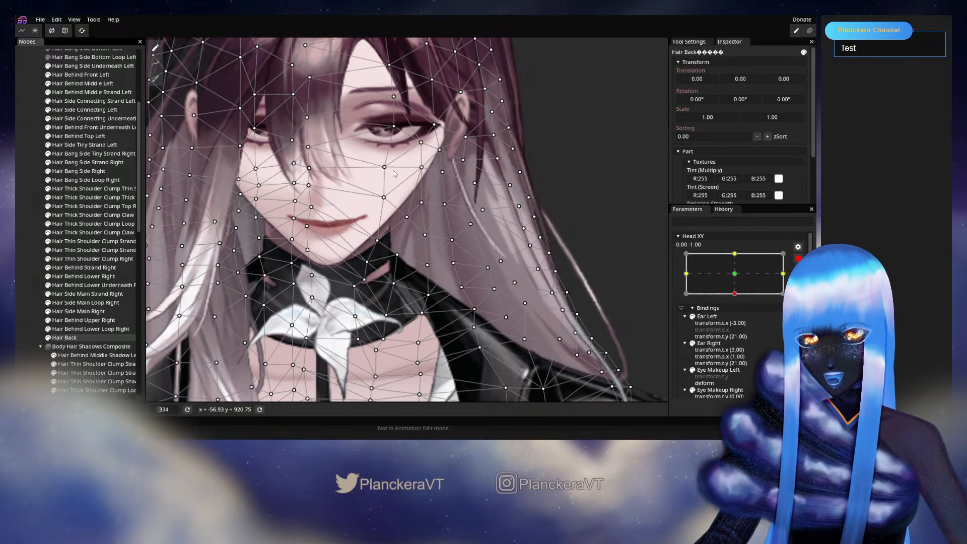
drag(437, 127, 443, 124)
drag(465, 160, 466, 165)
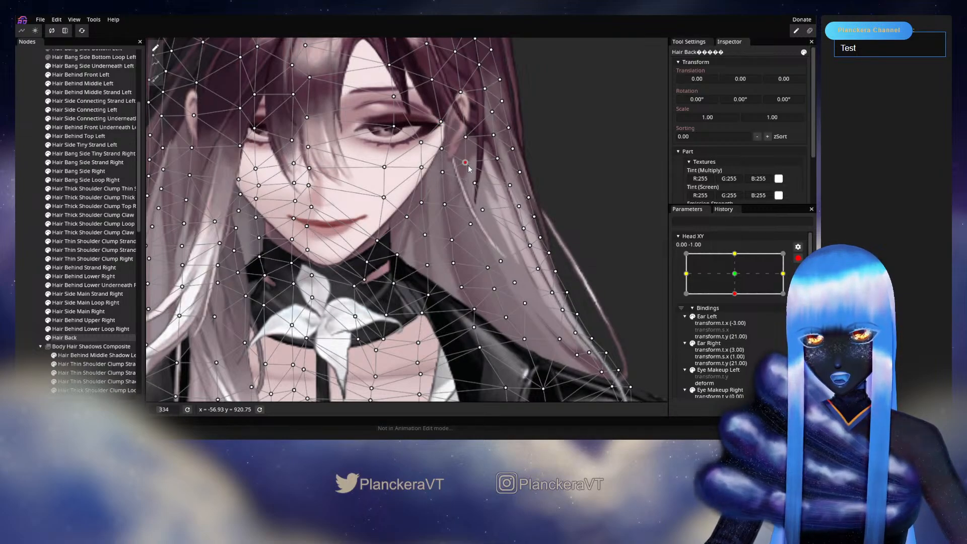
click(25, 225)
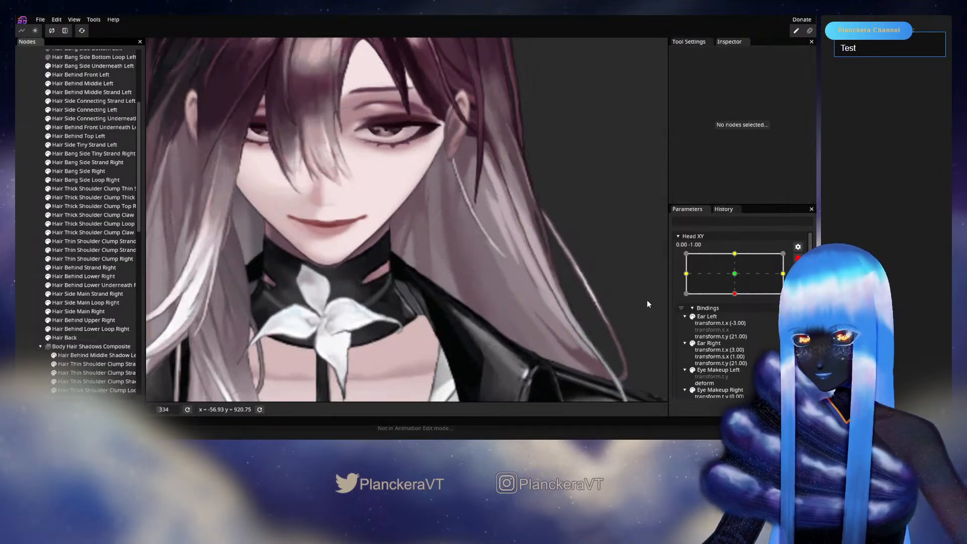
click(797, 259)
mouse_move(737, 317)
mouse_down()
mouse_move(741, 300)
mouse_move(740, 322)
mouse_up()
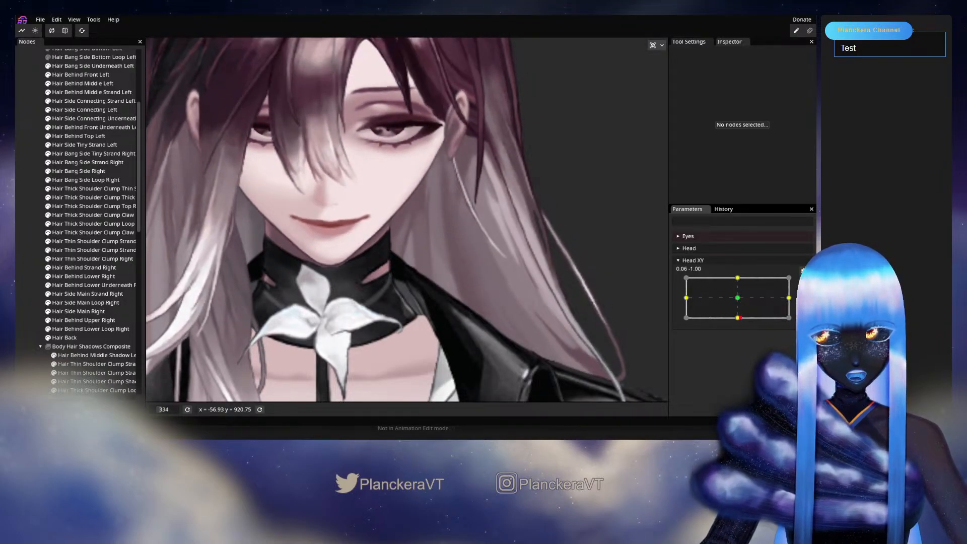
Shift the Hair Back vertices just below the ear and in the middle of the hair fall at Head XY 0, -1.
click(802, 283)
click(63, 337)
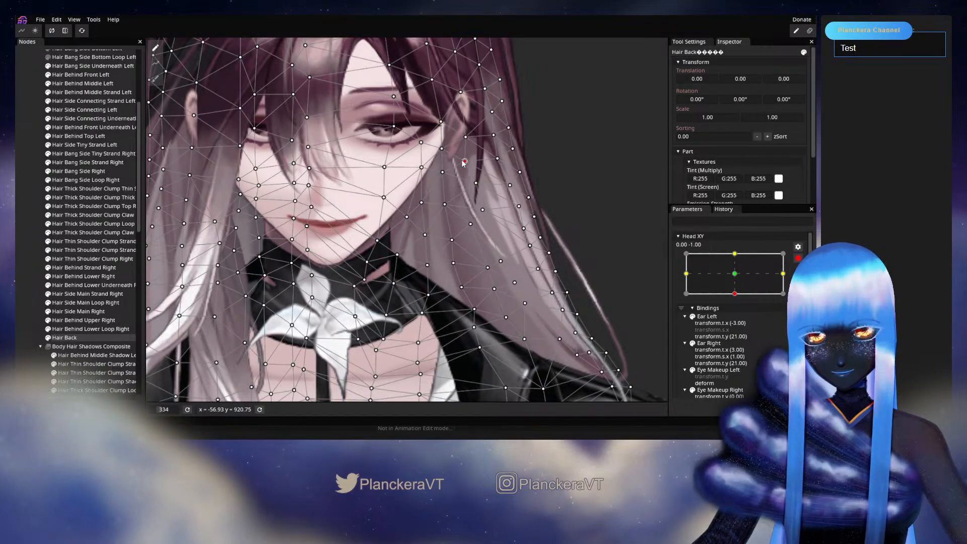
drag(442, 173, 448, 173)
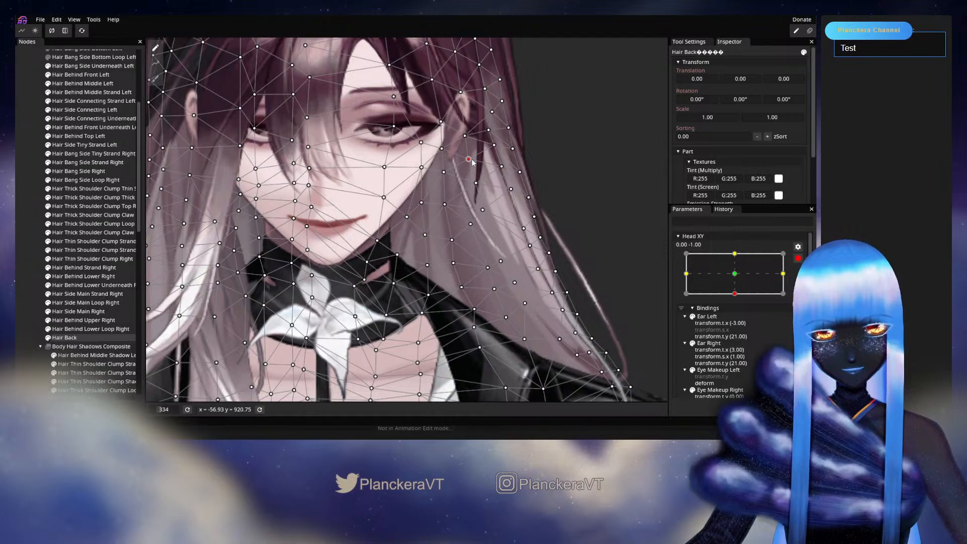
click(514, 210)
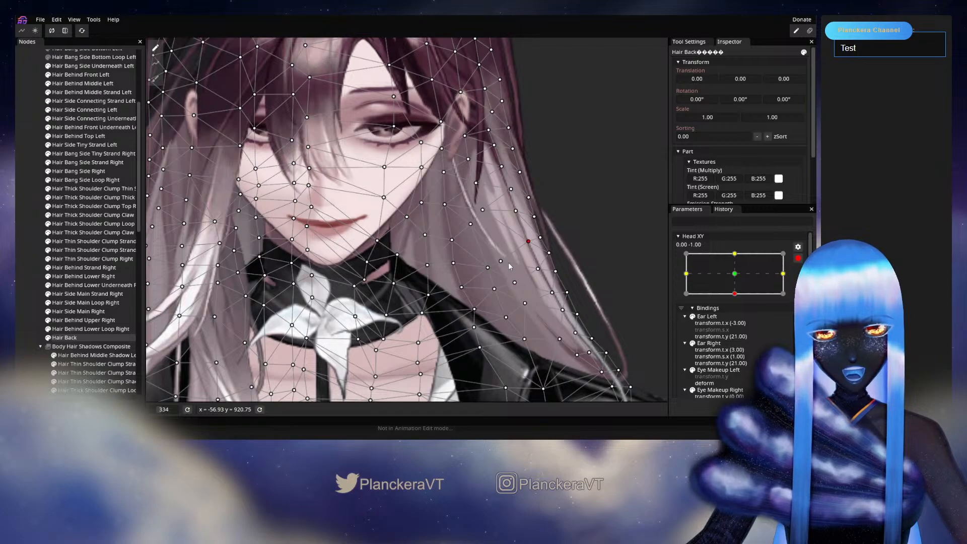
click(497, 252)
drag(497, 252, 494, 246)
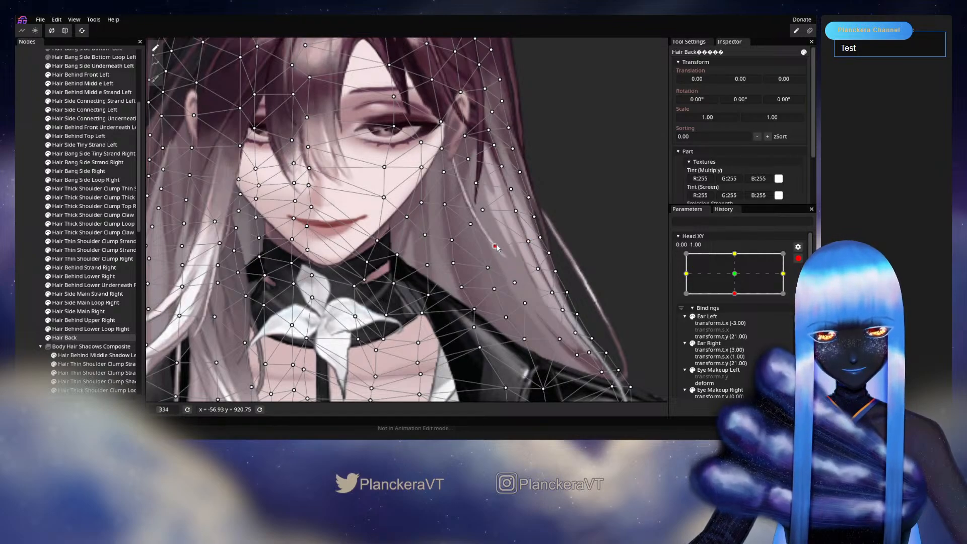
Reposition the Hair Back vertices along the outer hair edge above the shoulder at Head XY 0, -1, and test the look-down movement.
click(512, 275)
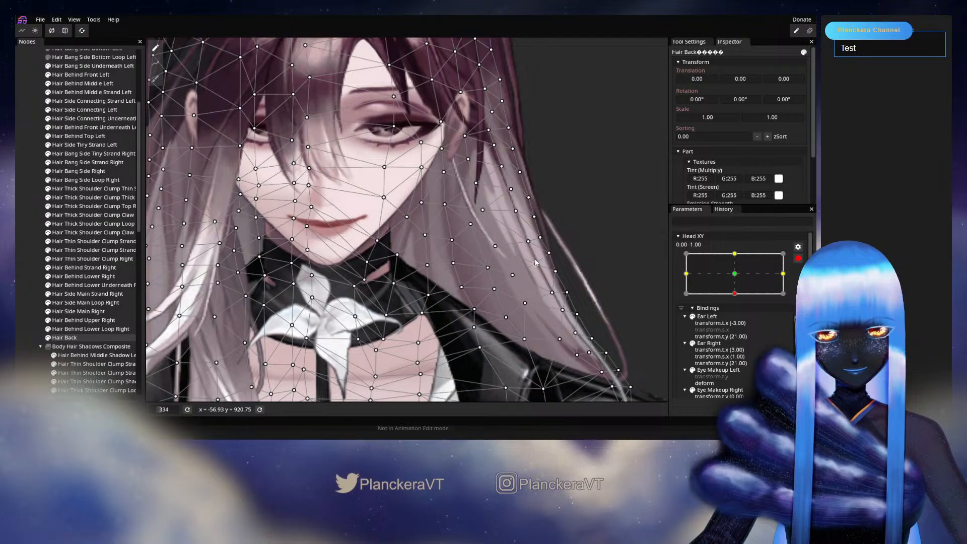
click(551, 293)
drag(552, 293, 544, 278)
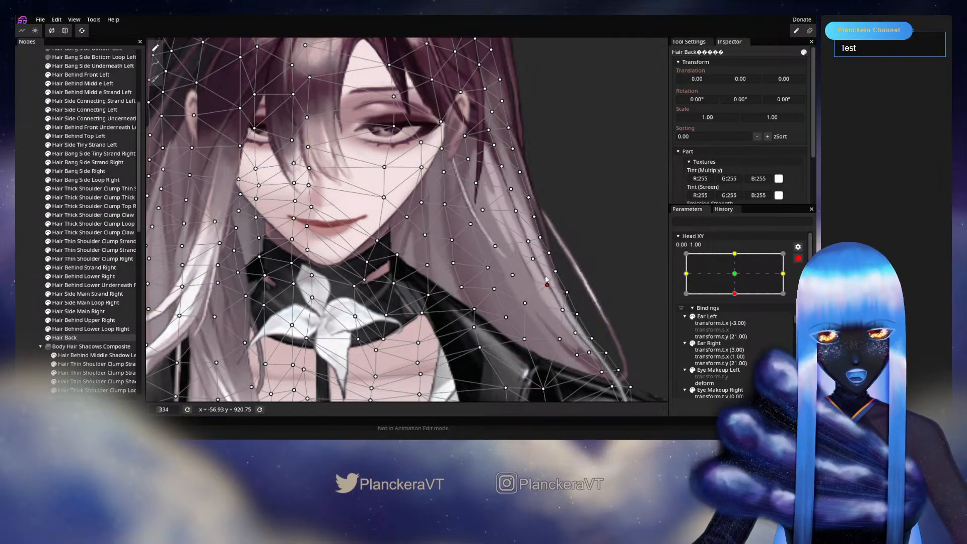
click(558, 301)
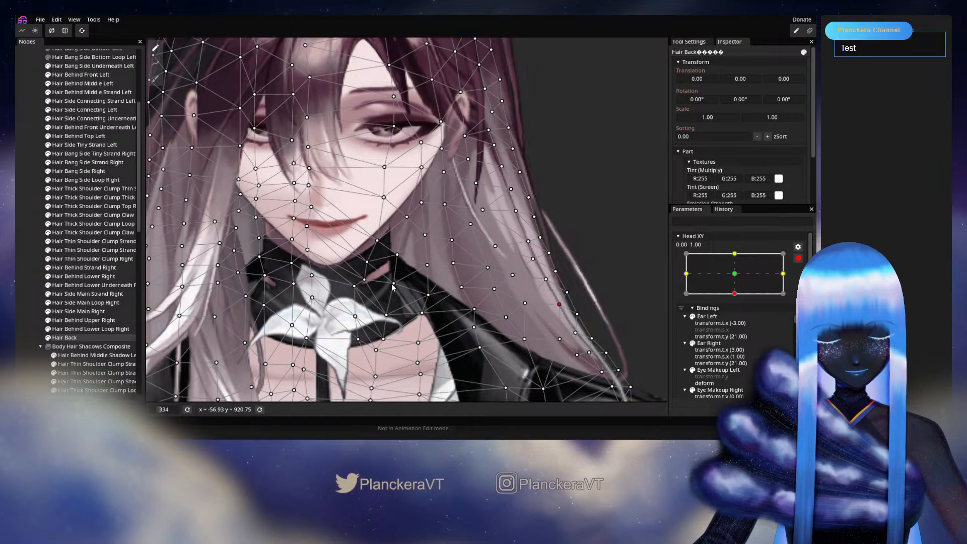
click(26, 281)
click(797, 258)
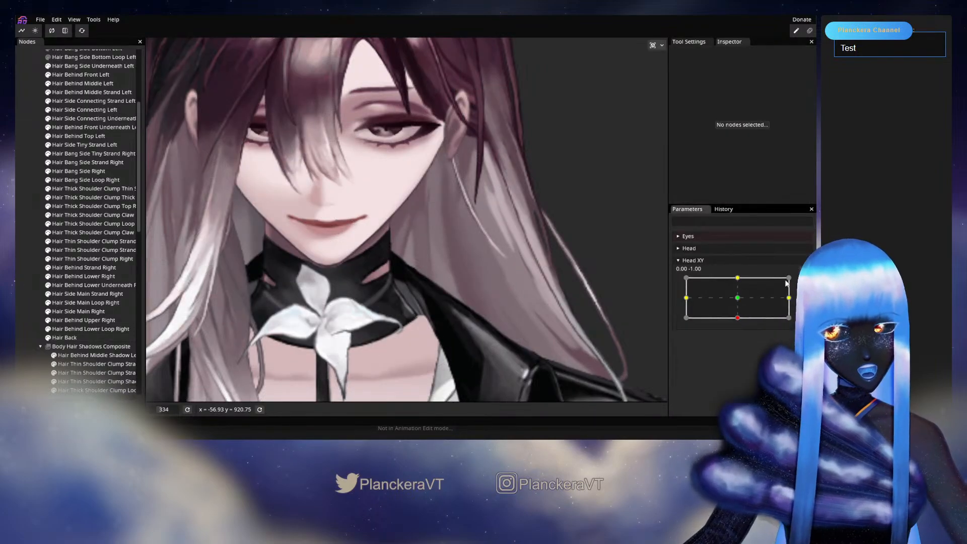
mouse_move(737, 318)
mouse_down()
mouse_move(737, 285)
mouse_move(733, 317)
mouse_up()
click(798, 258)
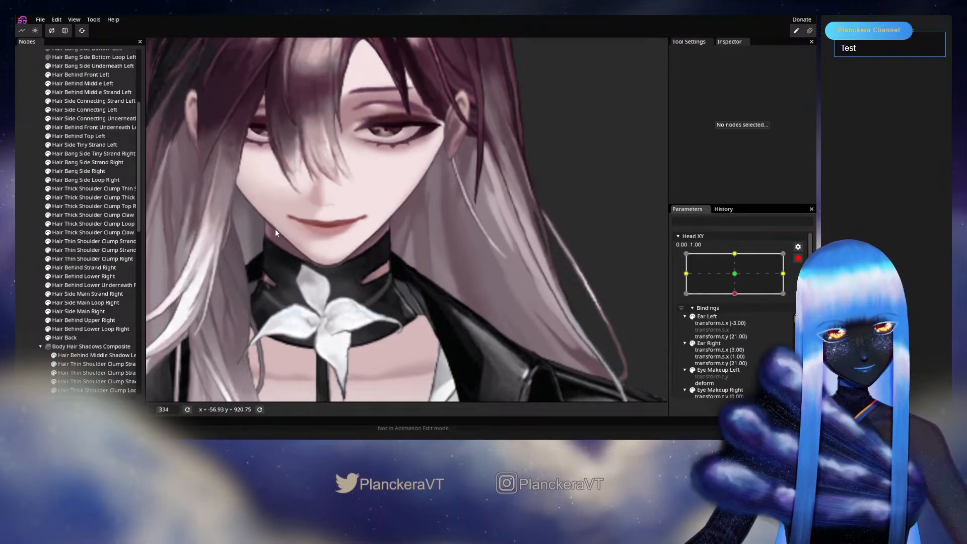
click(797, 260)
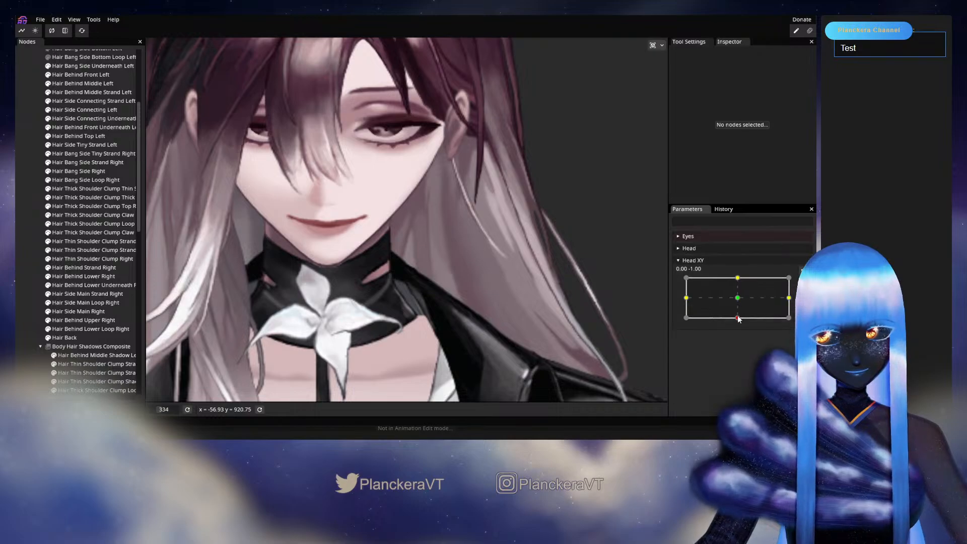
drag(736, 298, 736, 318)
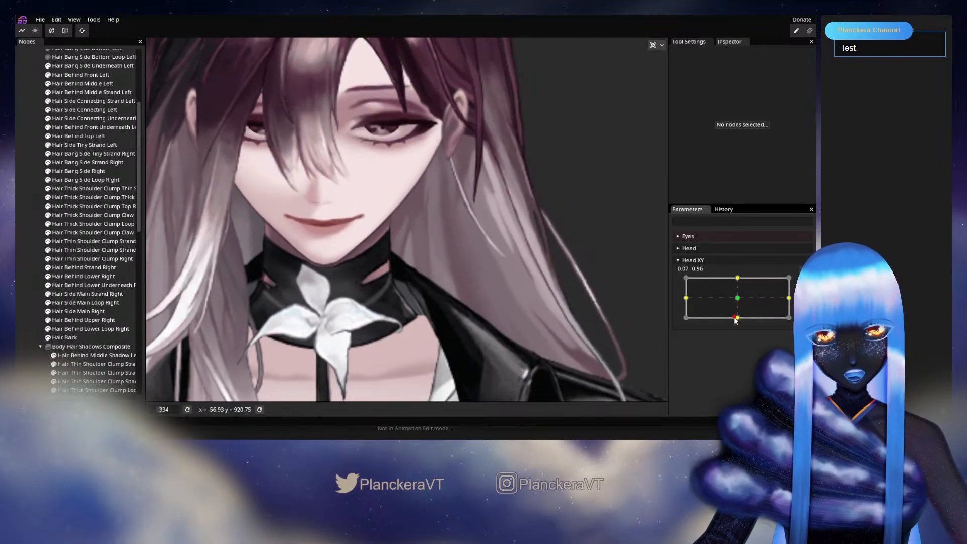
Pull the mid-length Hair Back vertices above the jacket shoulder downward at Head XY 0, -1, and test the head movement.
click(802, 282)
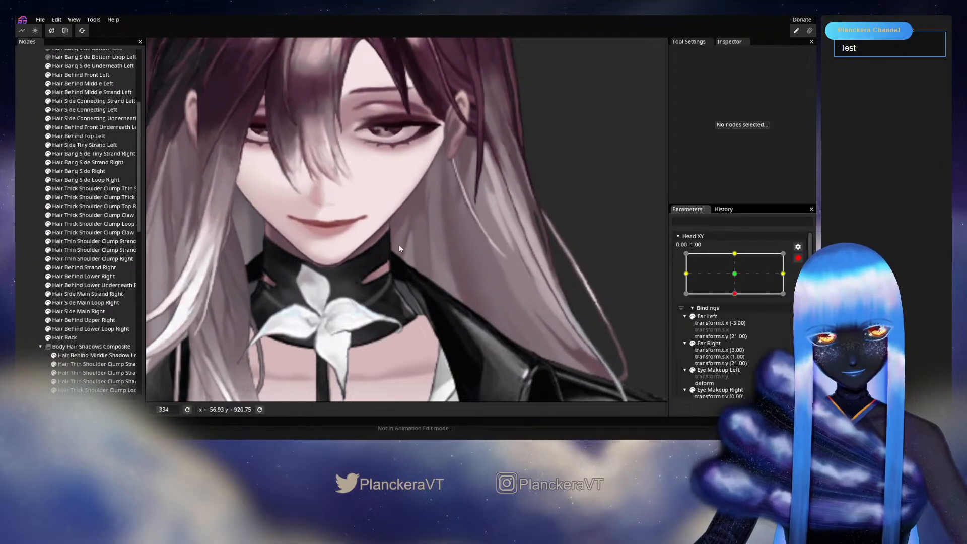
click(82, 337)
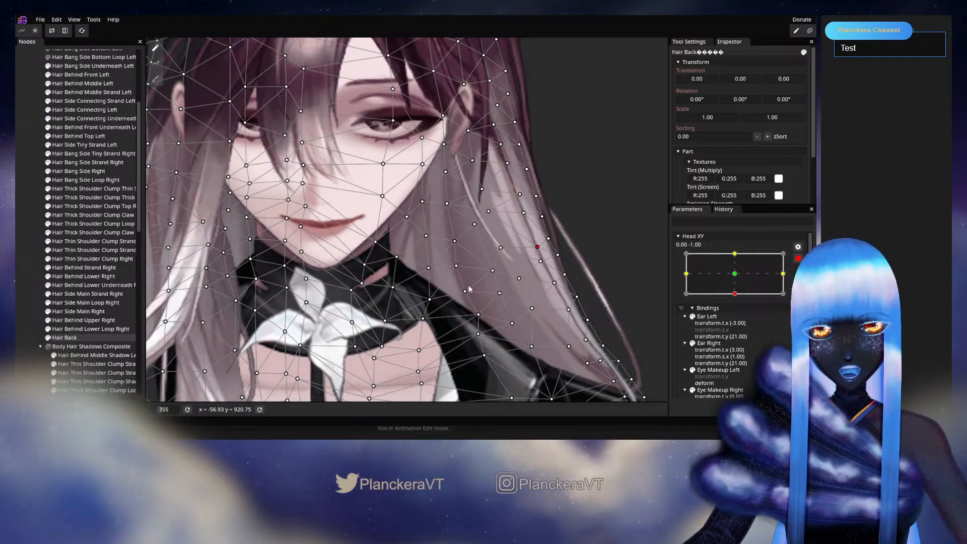
drag(437, 165, 386, 179)
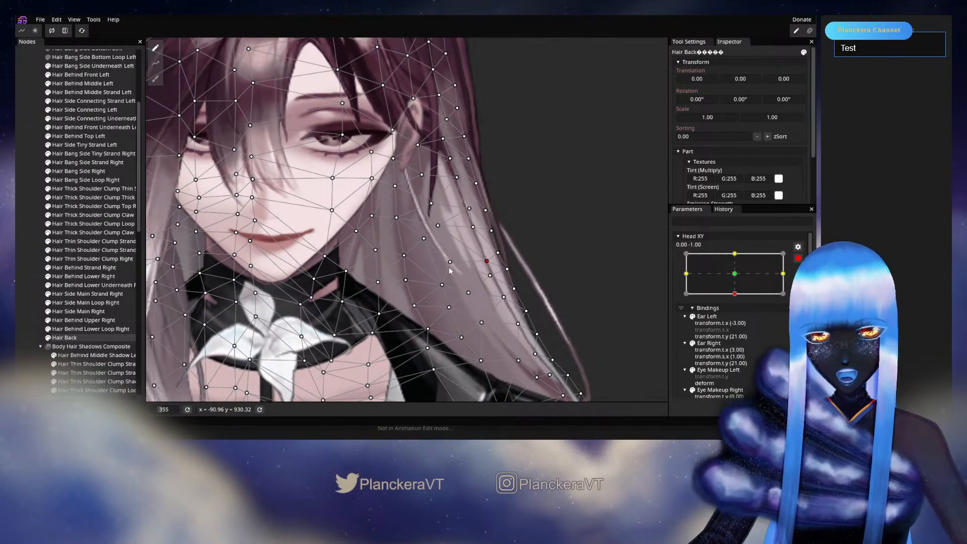
drag(449, 263, 441, 291)
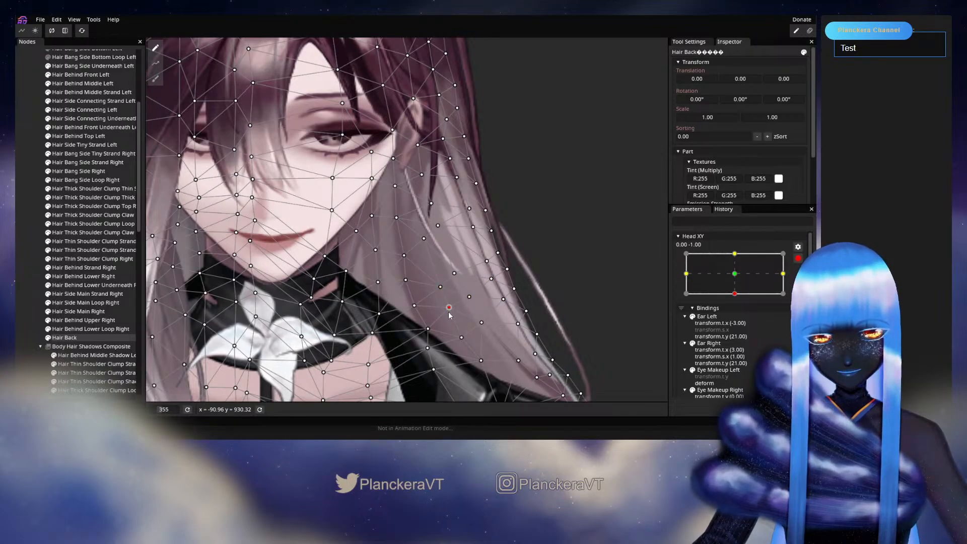
drag(481, 325, 486, 331)
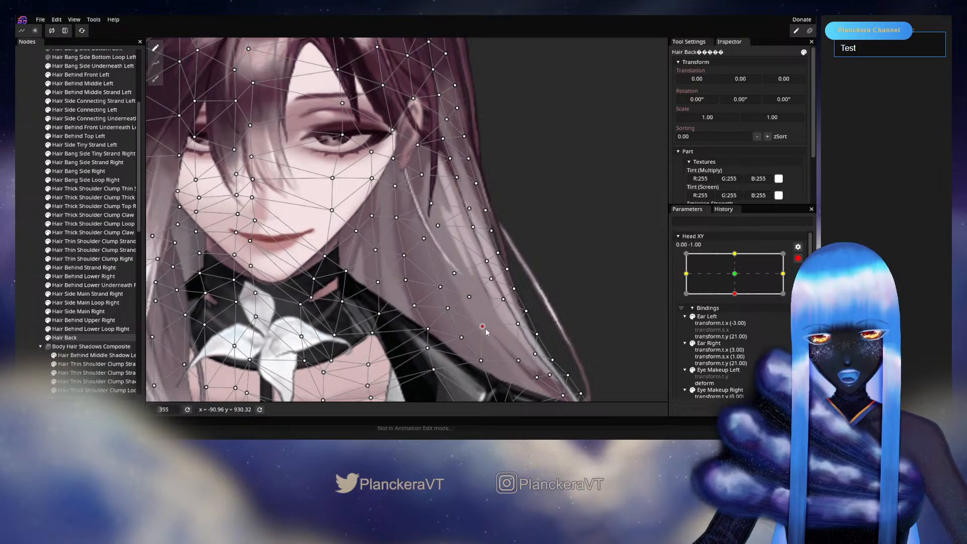
click(619, 280)
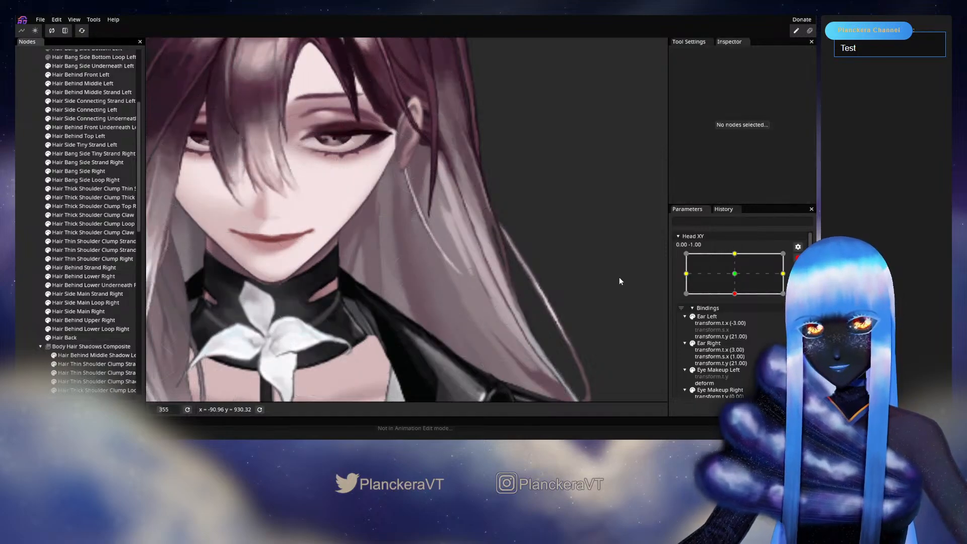
click(797, 257)
mouse_move(737, 317)
mouse_down()
mouse_move(736, 299)
mouse_move(737, 318)
mouse_up()
Adjust the Hair Back vertices beside the cheek and along the thin ear strand at Head XY 0, -1, and test the movement.
click(803, 282)
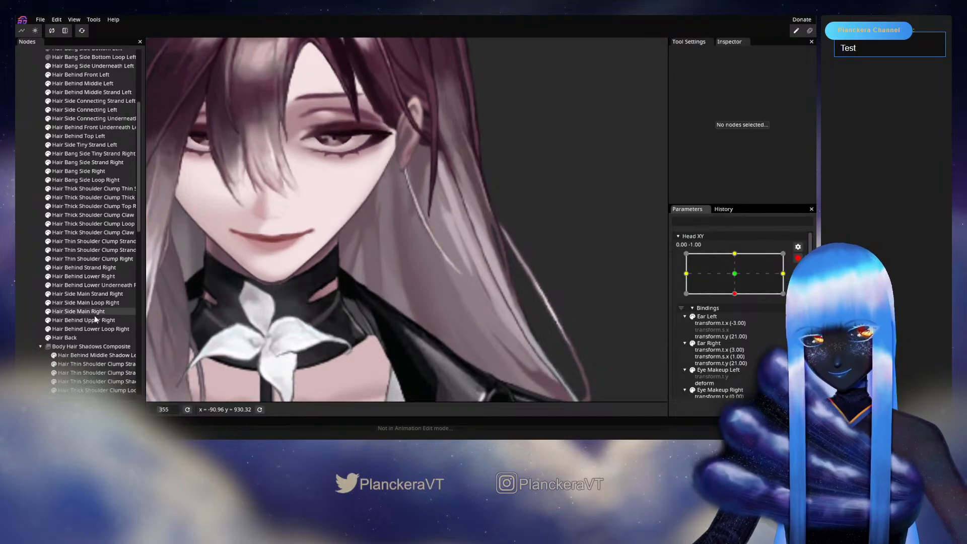
click(64, 338)
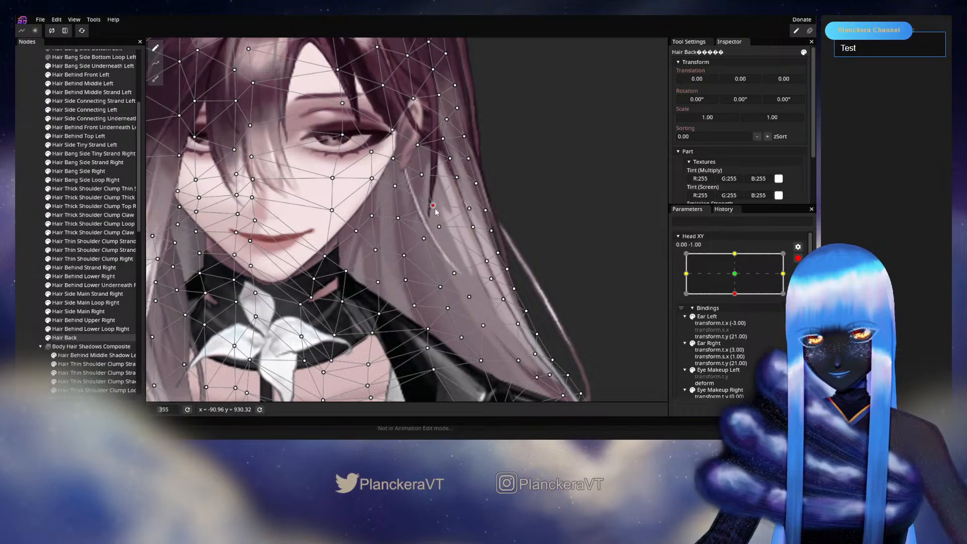
click(395, 186)
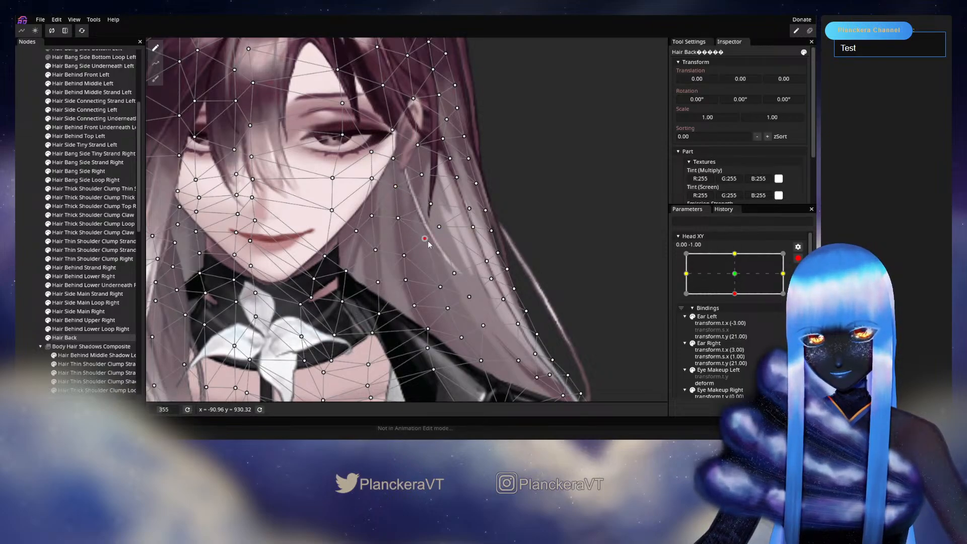
click(398, 225)
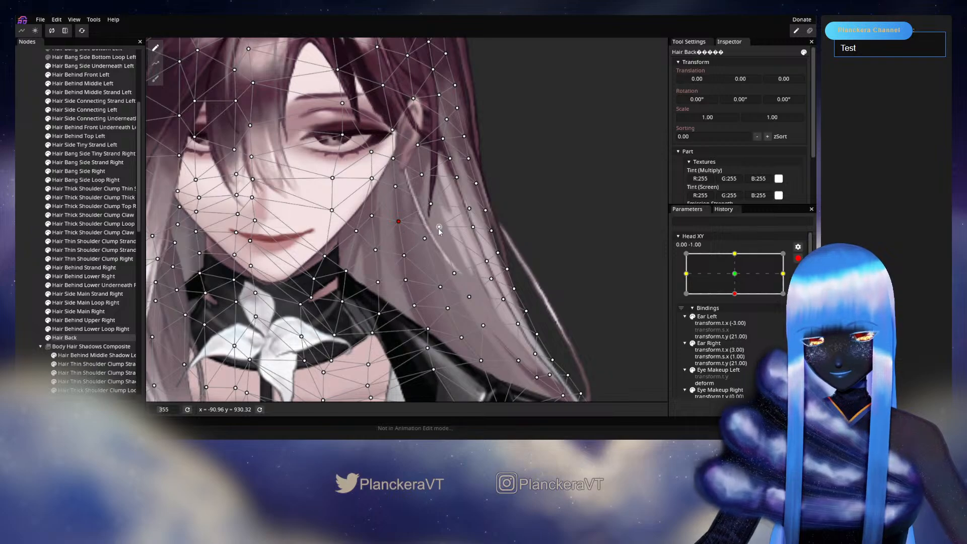
click(28, 294)
click(798, 257)
mouse_move(734, 320)
mouse_down()
mouse_move(737, 300)
mouse_move(736, 317)
mouse_up()
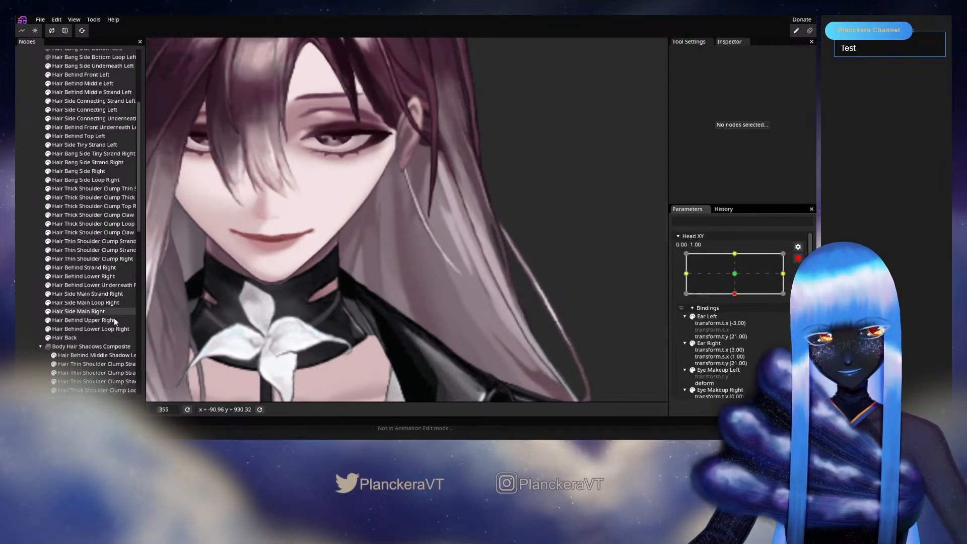
Lower the Hair Back vertex near the outer strand above the shoulder at Head XY 0, -1, and deselect the mesh.
click(64, 337)
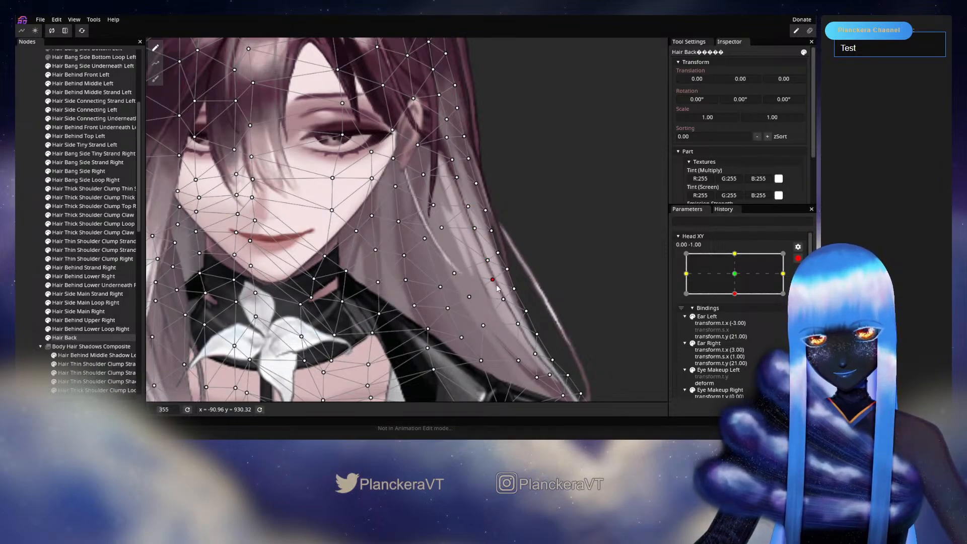
drag(497, 286, 502, 304)
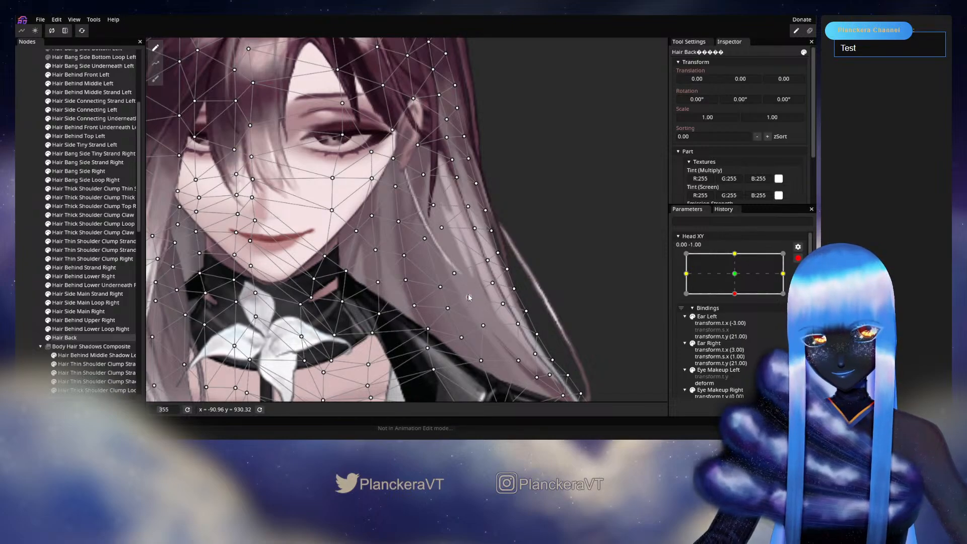
key(Escape)
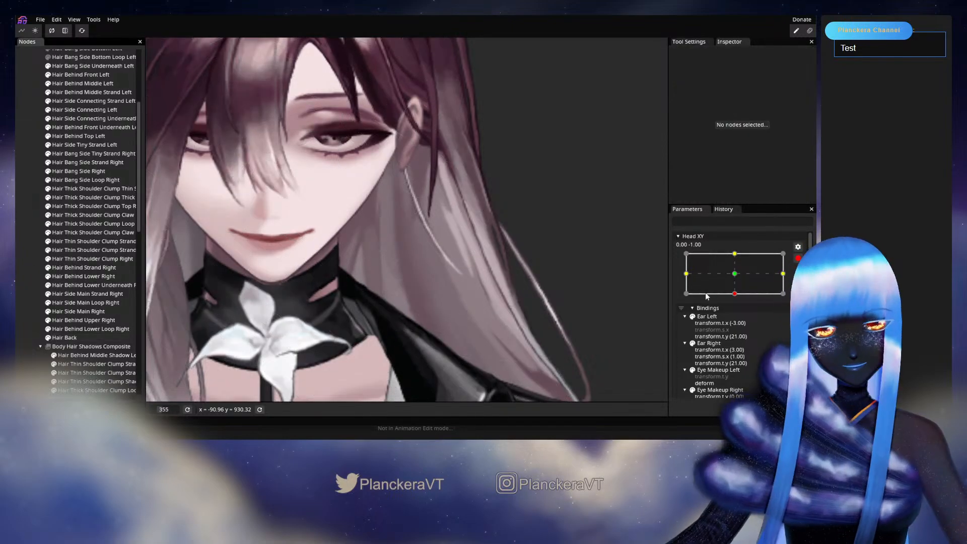
Disarm Head XY and test the head movement between -1, 1 and the look-down pose to inspect the back hair.
click(797, 258)
drag(737, 318, 671, 279)
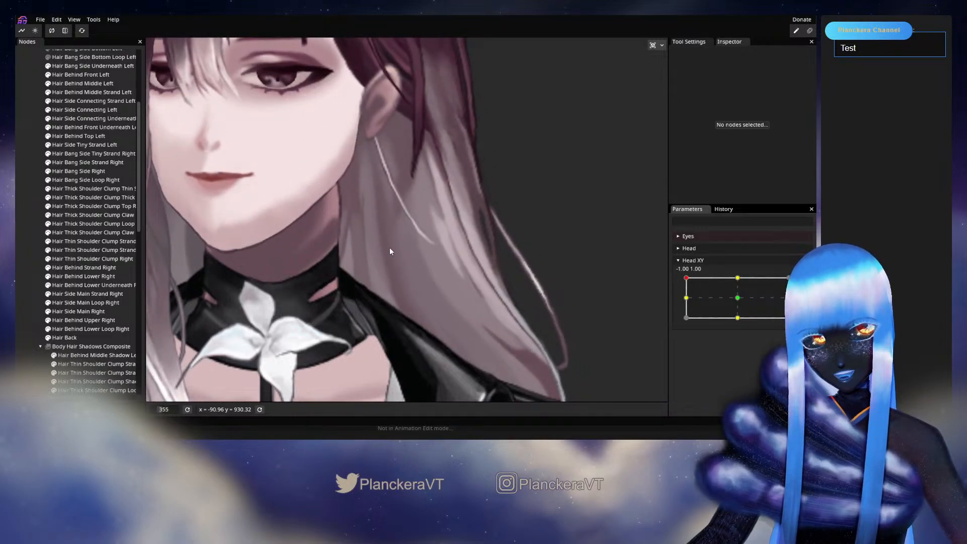
drag(170, 201, 278, 245)
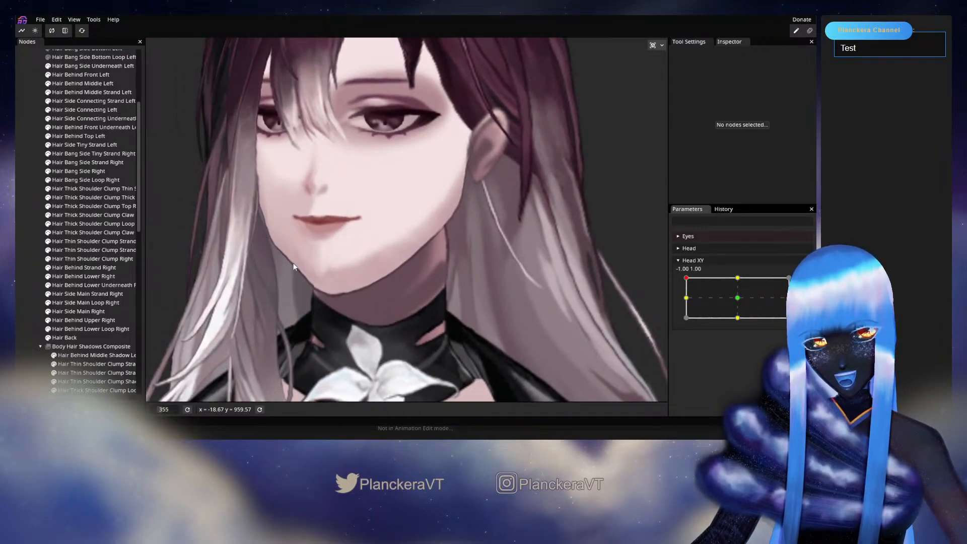
drag(685, 277, 741, 320)
drag(619, 299, 532, 267)
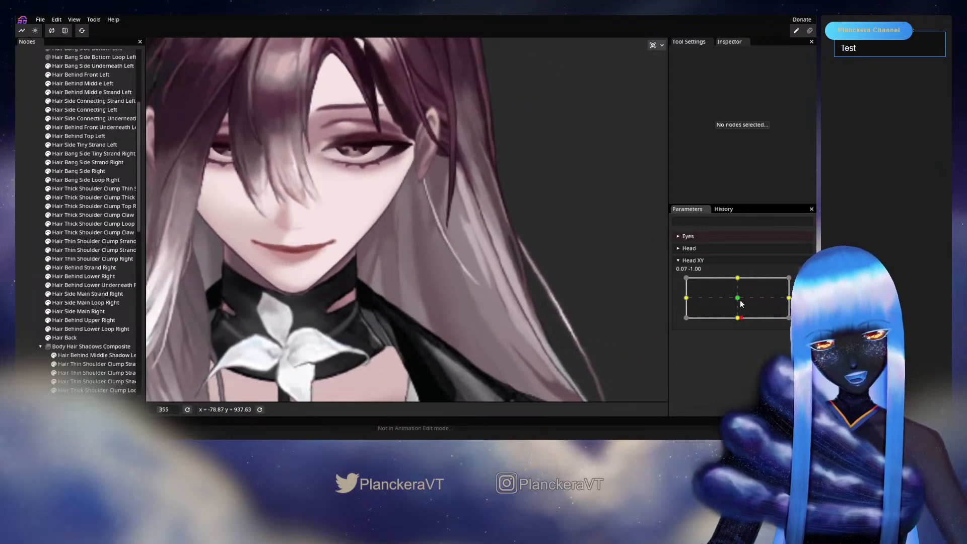
Adjust the Hair Back vertices in the light hair behind the ear at Head XY 0, -1, and test the movement.
click(83, 337)
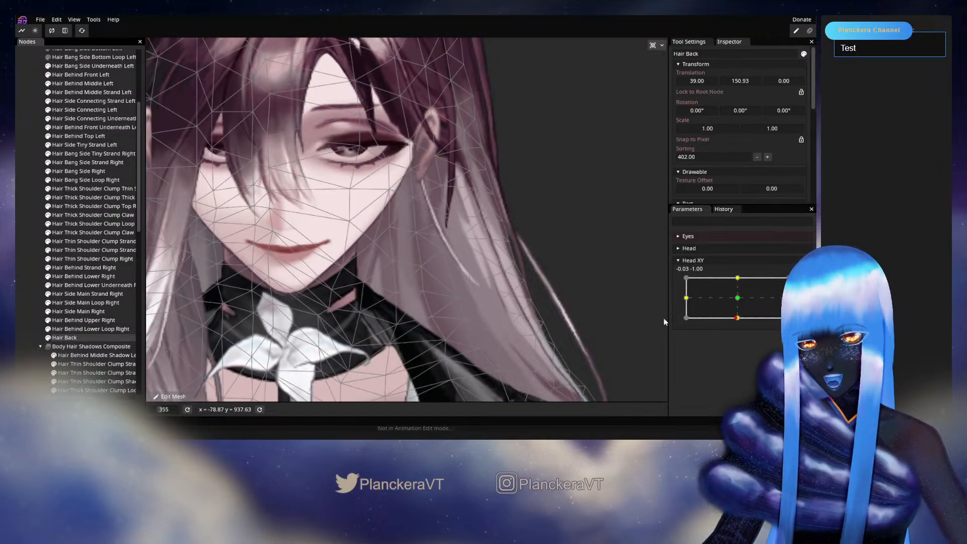
mouse_move(737, 318)
mouse_down()
mouse_move(738, 301)
mouse_move(742, 319)
mouse_up()
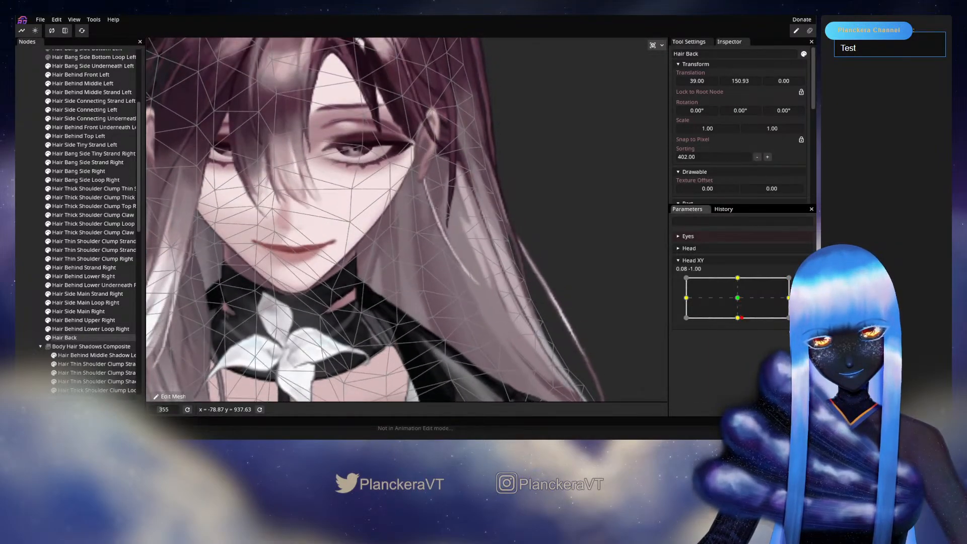
click(804, 282)
drag(472, 186, 478, 201)
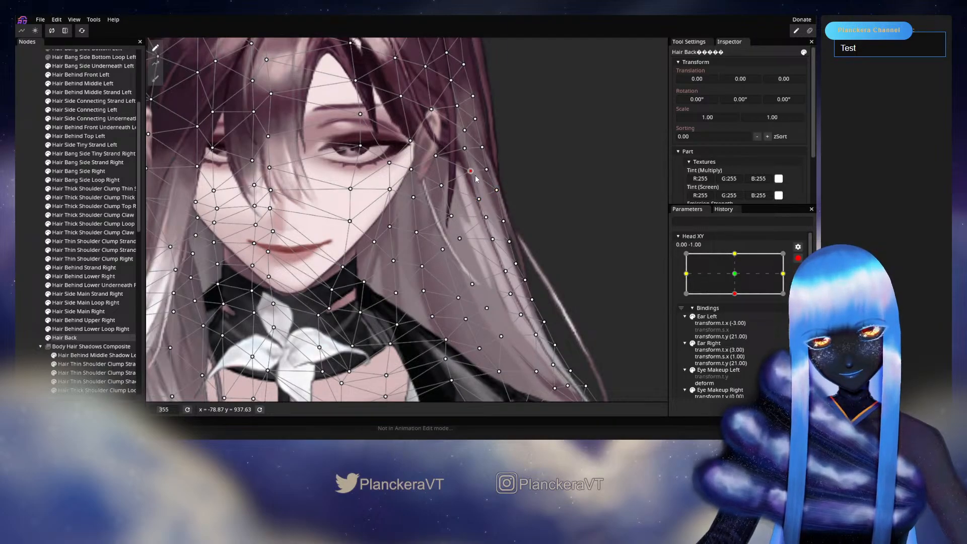
drag(474, 176, 476, 178)
click(798, 258)
mouse_move(736, 319)
mouse_down()
mouse_move(738, 301)
mouse_move(739, 322)
mouse_up()
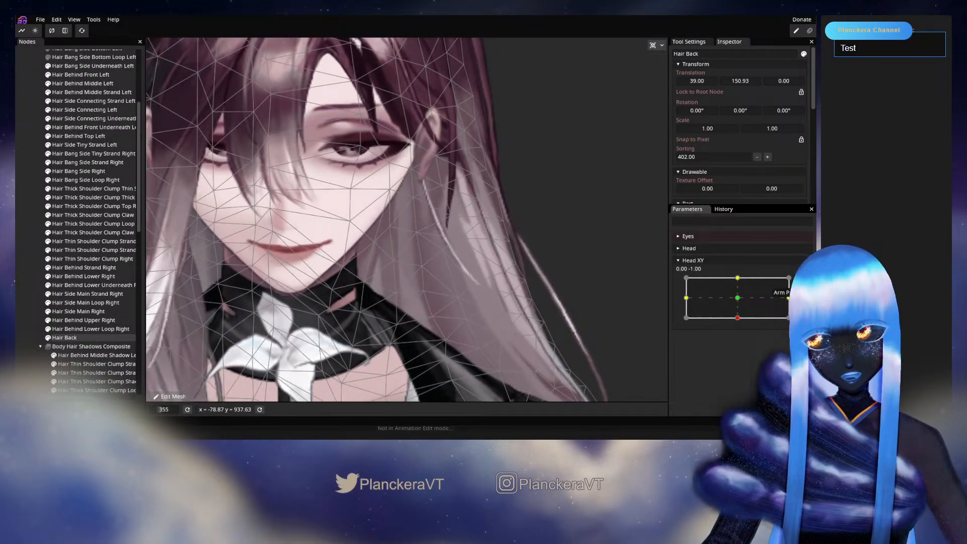
Reposition the Hair Back vertex just beneath the ear at Head XY 0, -1, and test the look-down movement.
click(797, 281)
drag(443, 186, 444, 159)
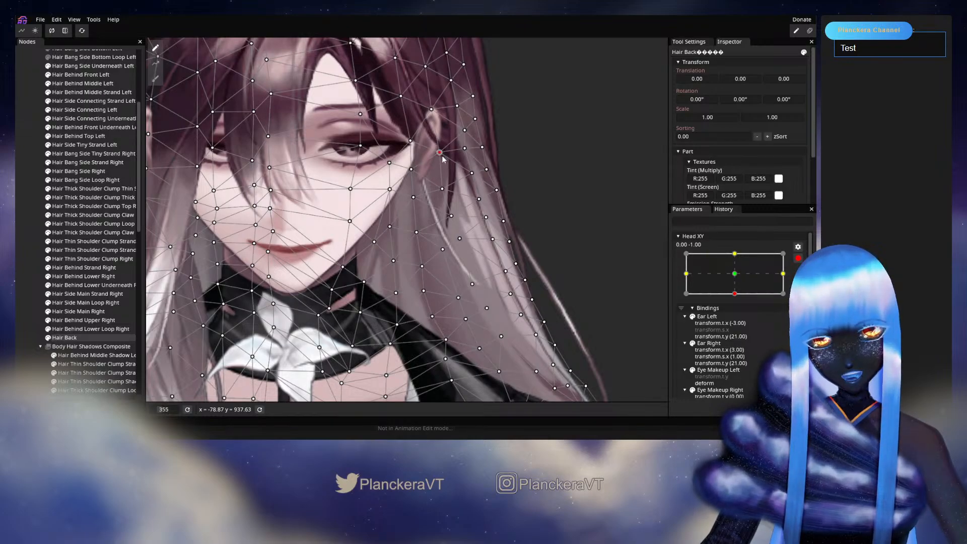
click(798, 259)
mouse_move(739, 320)
mouse_down()
mouse_move(737, 301)
mouse_move(737, 317)
mouse_up()
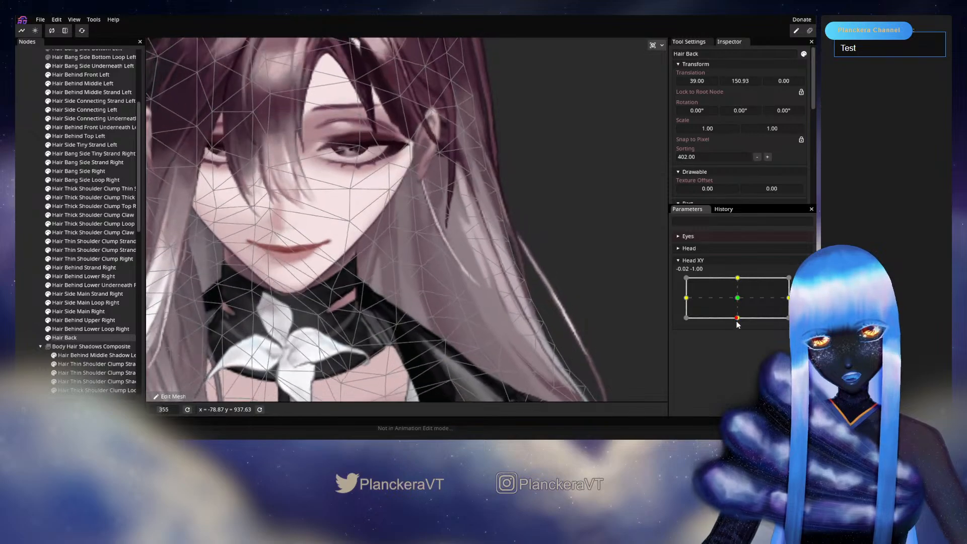
Adjust the Hair Back vertices around the tip of the dark strand below the ear at Head XY 0, -1, and test the movement.
click(797, 282)
click(478, 199)
drag(483, 205, 486, 204)
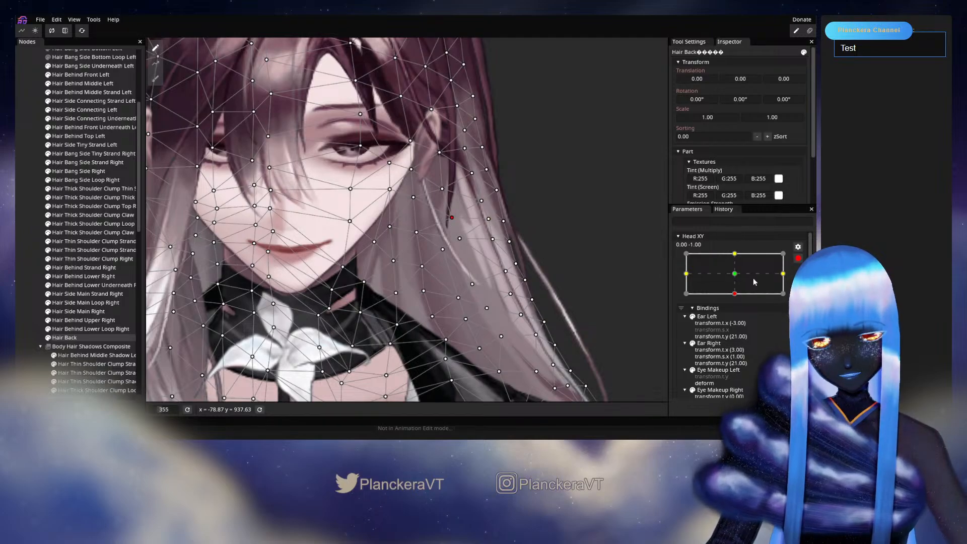
click(798, 258)
mouse_move(737, 317)
mouse_down()
mouse_move(740, 301)
mouse_move(736, 318)
mouse_up()
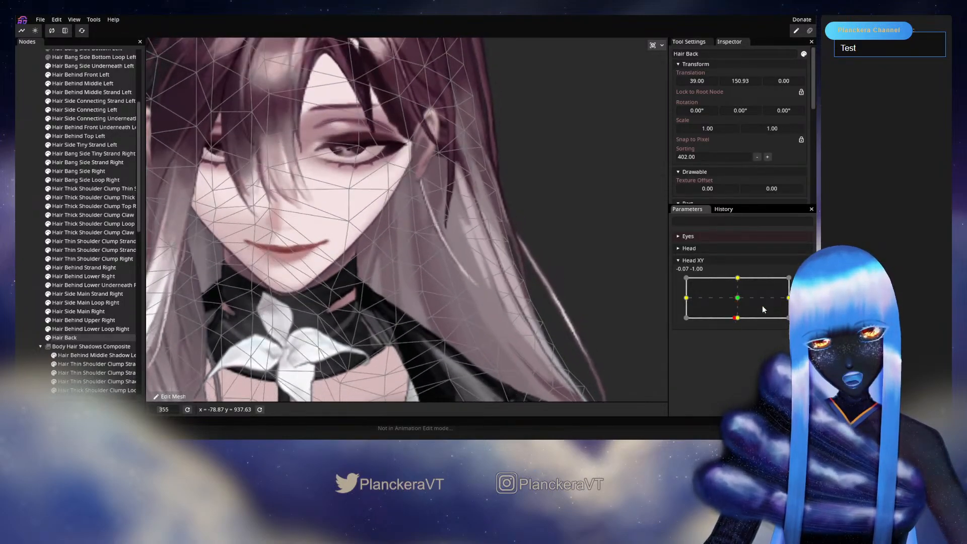
Reshape the Hair Back vertices between the thin ear strand and the outer hair edge at Head XY 0, -1, and test looking down.
click(798, 282)
click(504, 206)
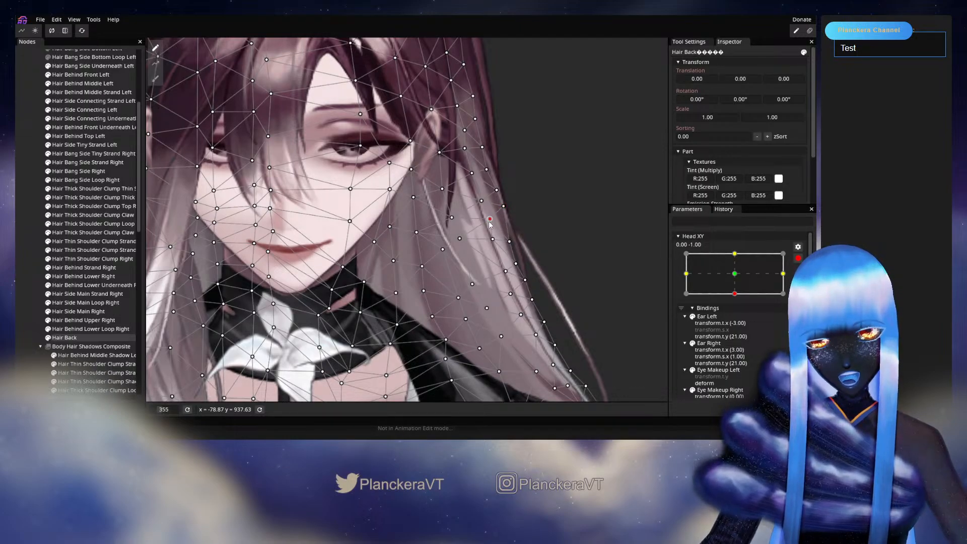
click(510, 239)
drag(520, 253, 518, 246)
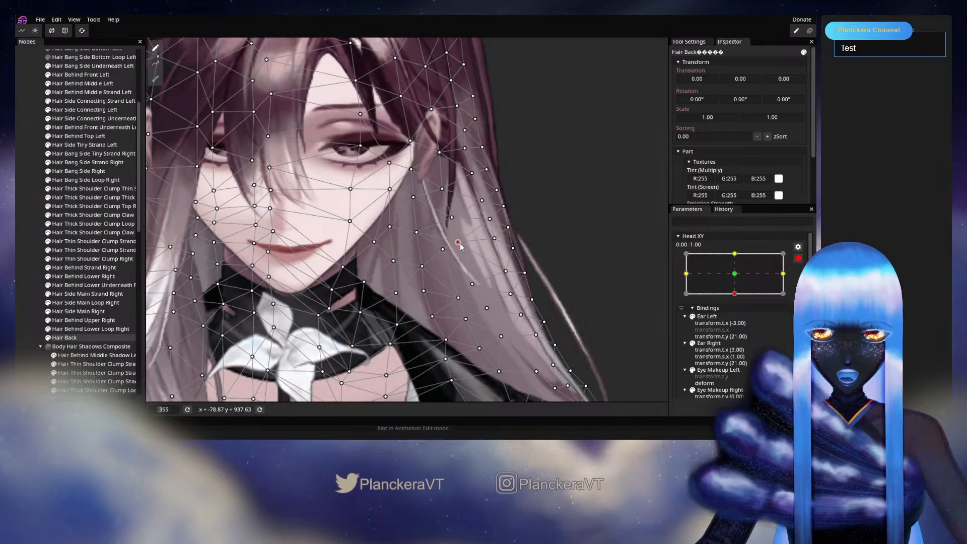
click(797, 258)
drag(736, 317, 739, 300)
drag(739, 312, 739, 325)
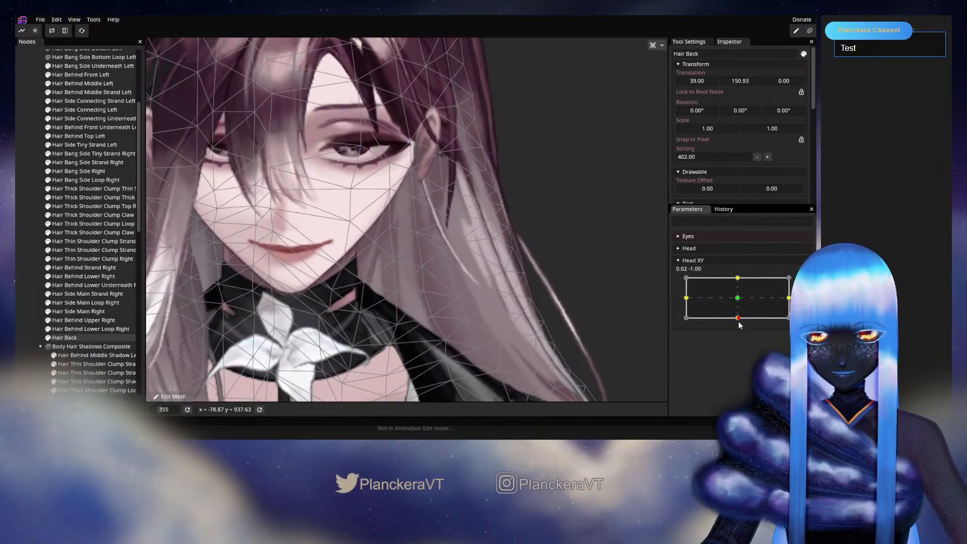
Reposition the Hair Back vertices below the end of the thin ear strand at Head XY 0, -1, and test the head movement.
click(797, 281)
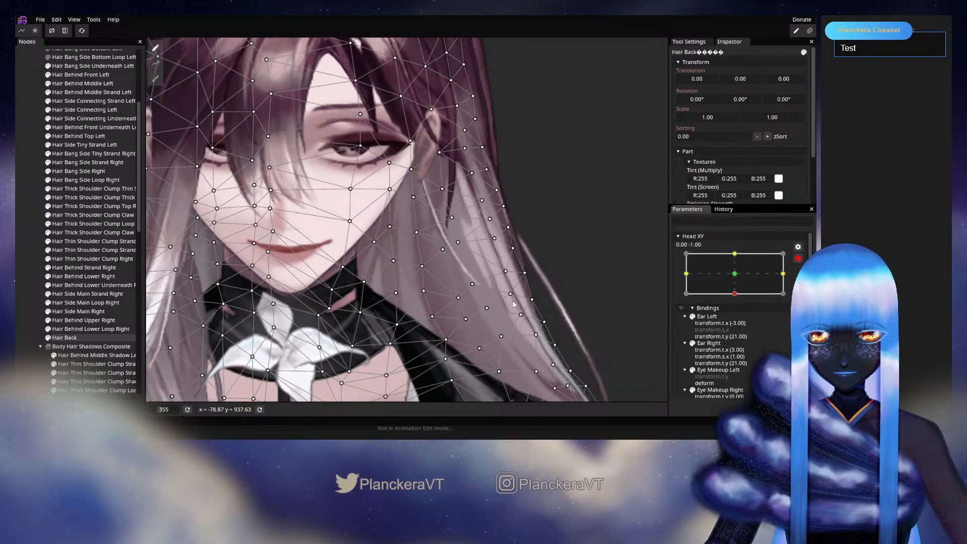
click(470, 286)
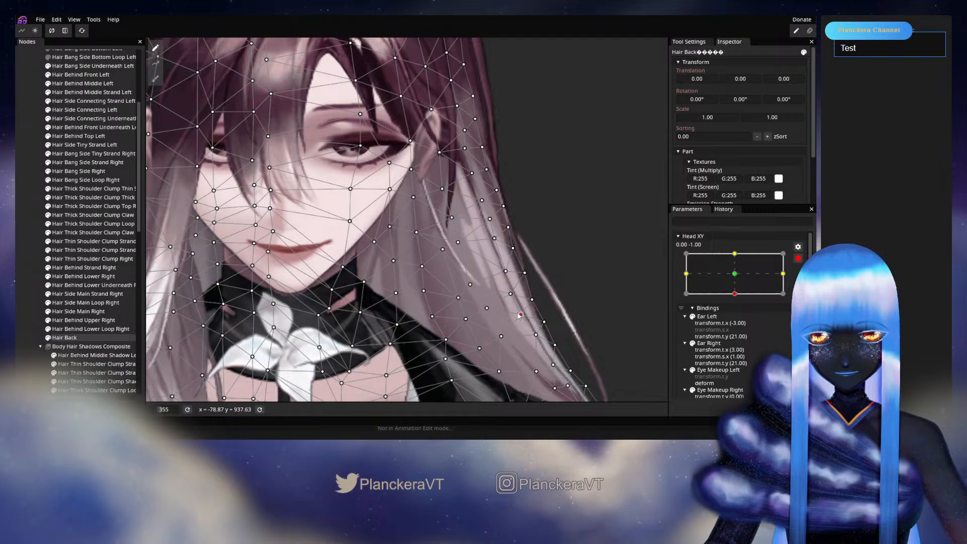
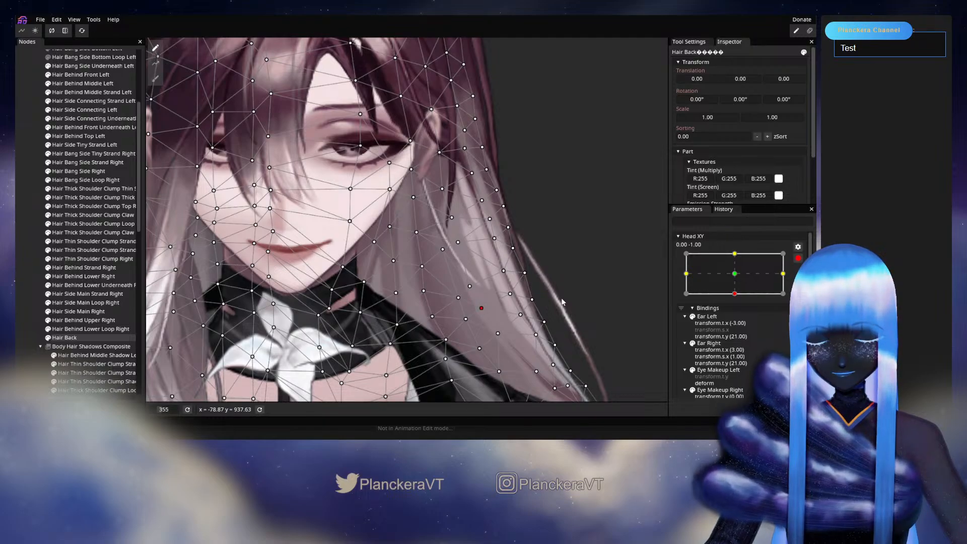
click(798, 258)
mouse_move(738, 318)
mouse_down()
mouse_move(737, 298)
mouse_move(737, 319)
mouse_up()
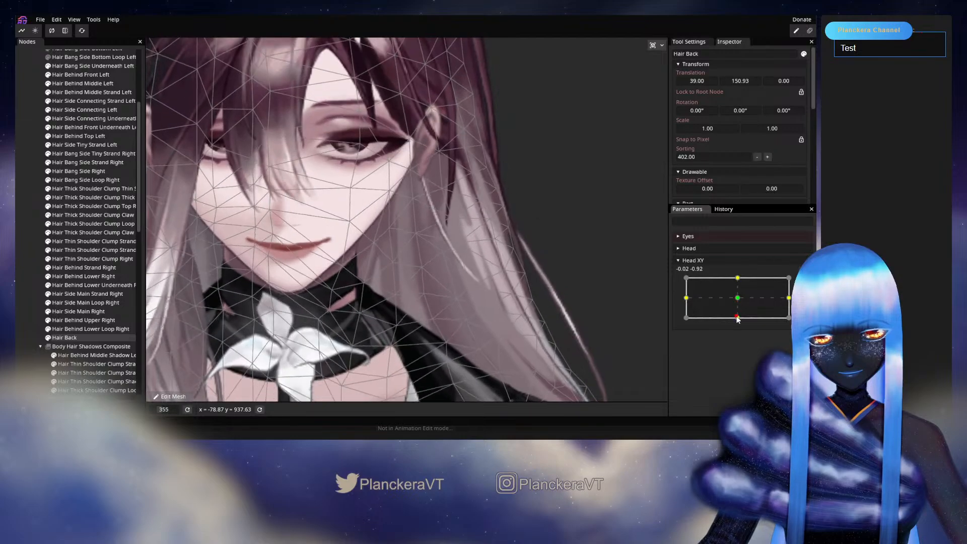
Adjust the Hair Back vertex in the inner hair above the jacket shoulder at Head XY 0, -1, and test looking down with the mesh deselected.
click(803, 282)
drag(442, 256, 442, 269)
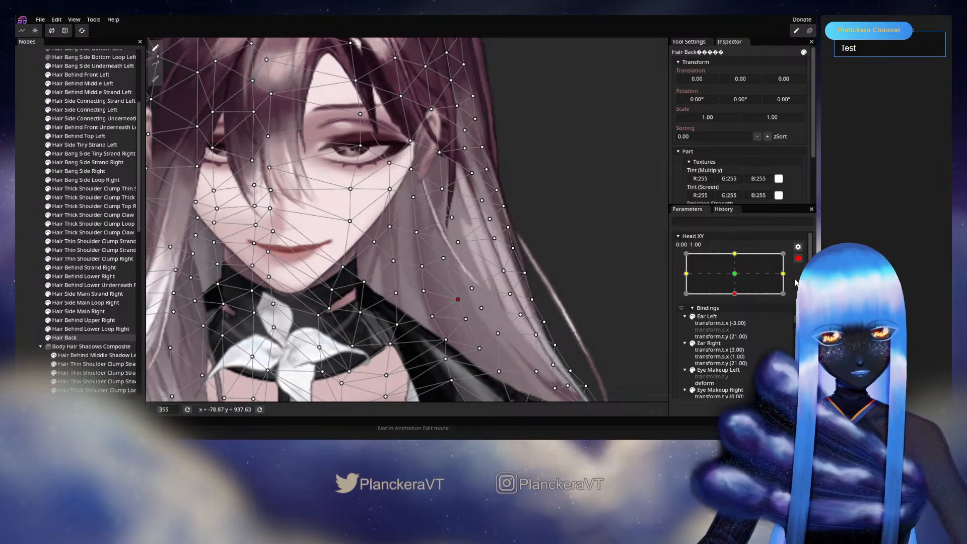
click(797, 258)
mouse_move(738, 315)
mouse_down()
mouse_move(736, 297)
mouse_move(732, 322)
mouse_move(737, 303)
mouse_up()
key(Escape)
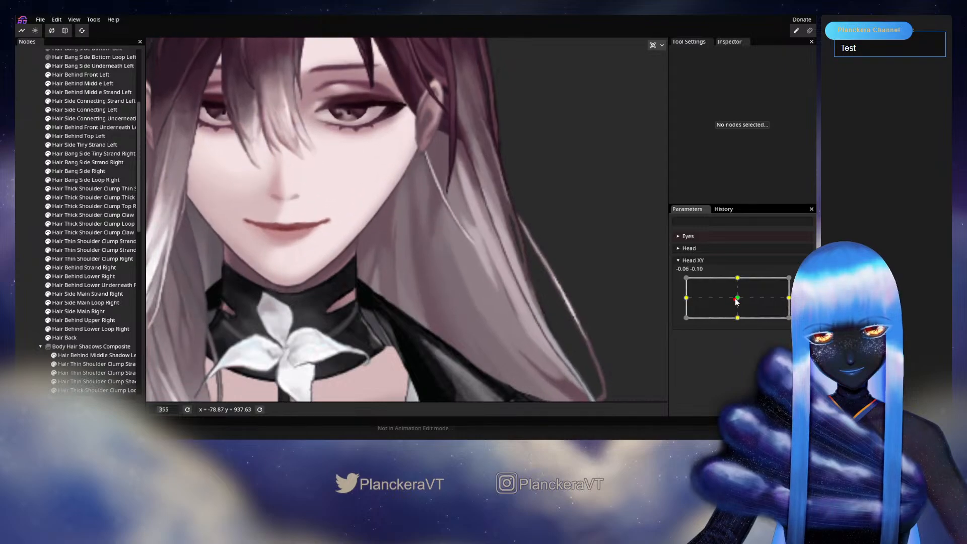
drag(738, 305, 732, 323)
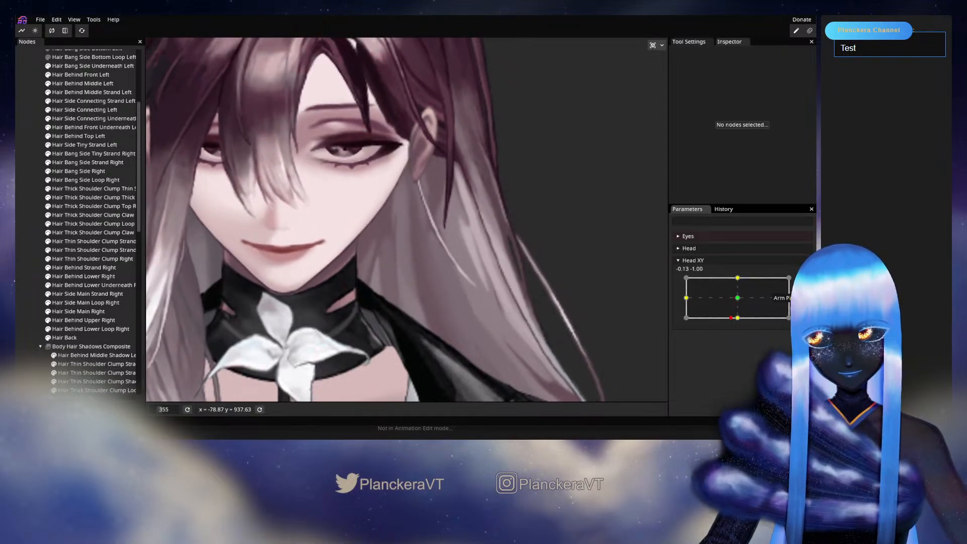
Fine-tune the Hair Back vertices from the dark strand's tip down the outer light hair at Head XY 0, -1, and test the movement.
click(803, 282)
click(71, 339)
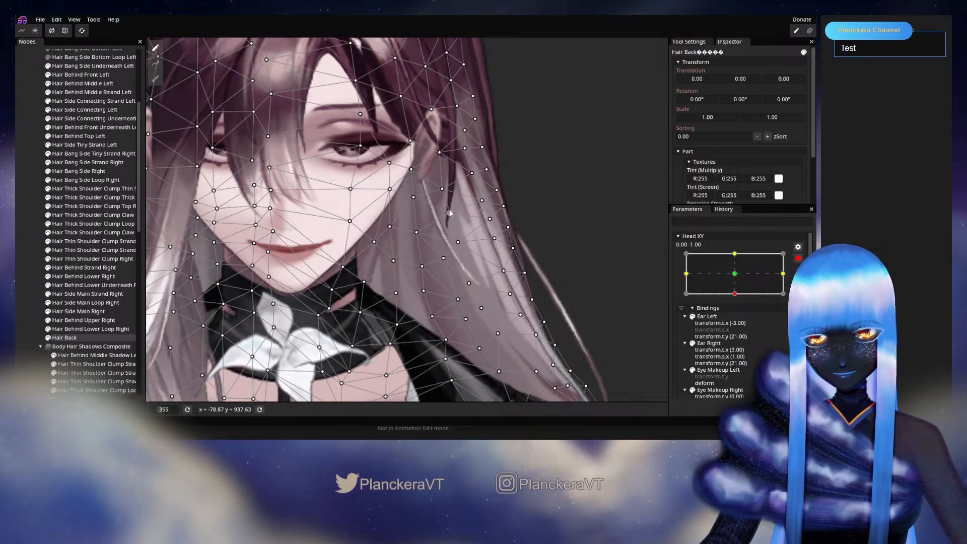
click(456, 242)
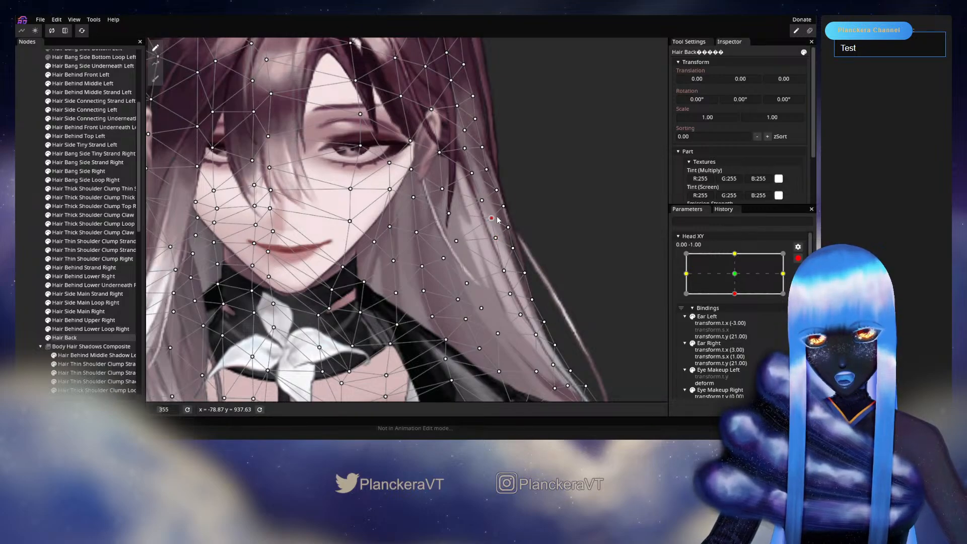
click(482, 200)
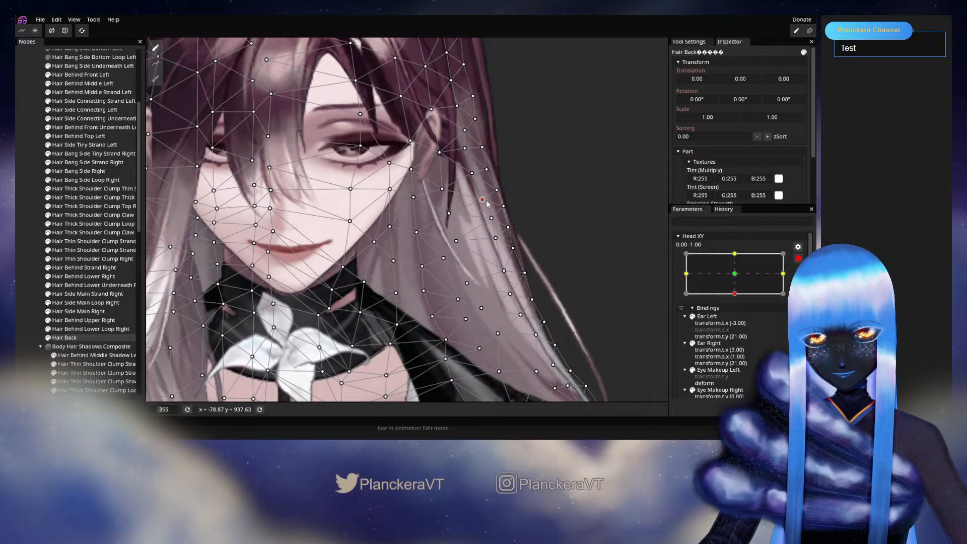
click(511, 294)
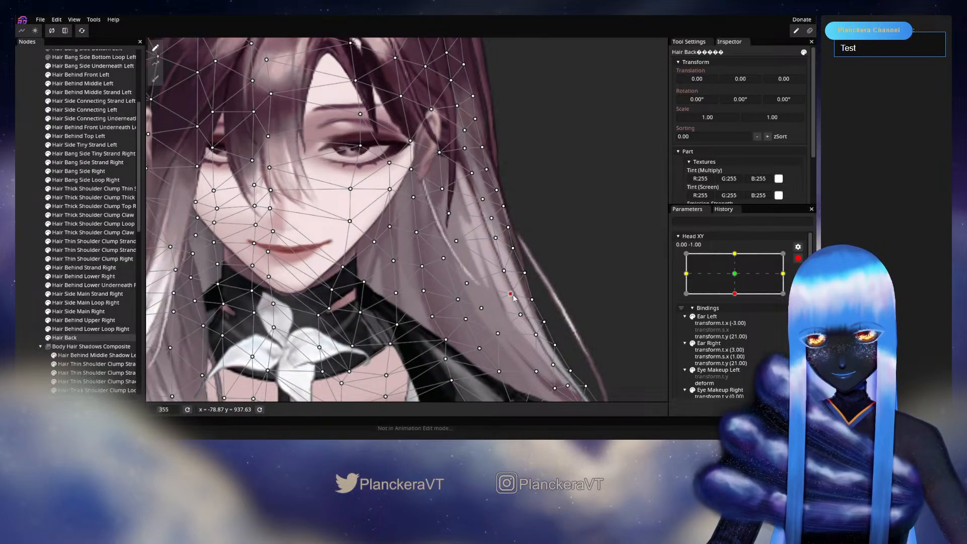
click(33, 312)
click(797, 258)
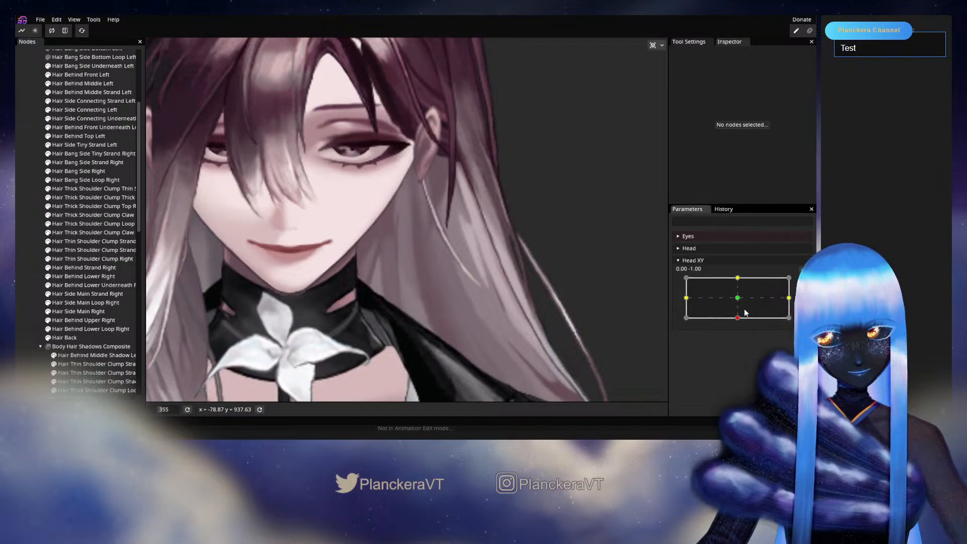
mouse_move(737, 319)
mouse_down()
mouse_move(738, 309)
mouse_move(738, 322)
mouse_up()
Reposition the Hair Back vertices in the lower hair between the thin ear strand and jacket shoulder at Head XY 0, -1, and test looking down.
click(797, 281)
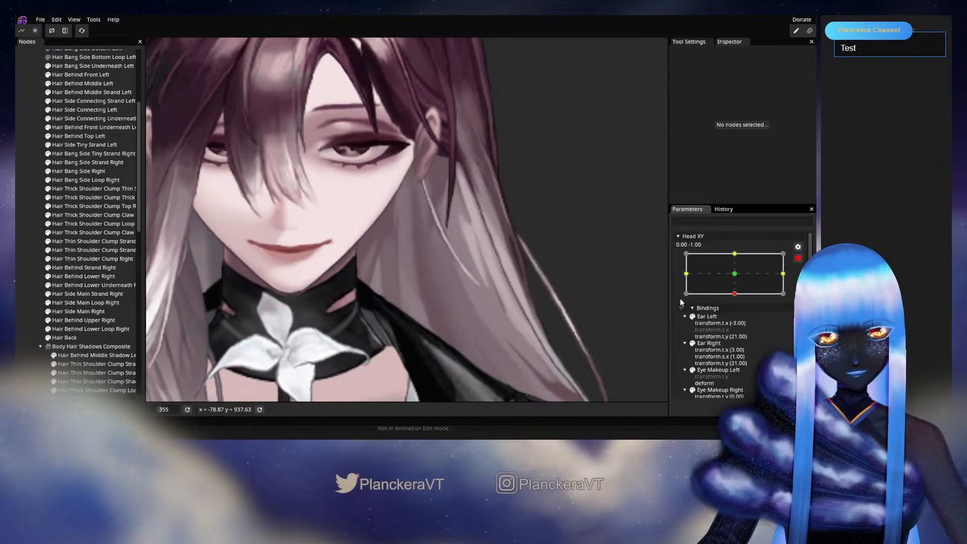
drag(562, 339, 510, 288)
click(65, 338)
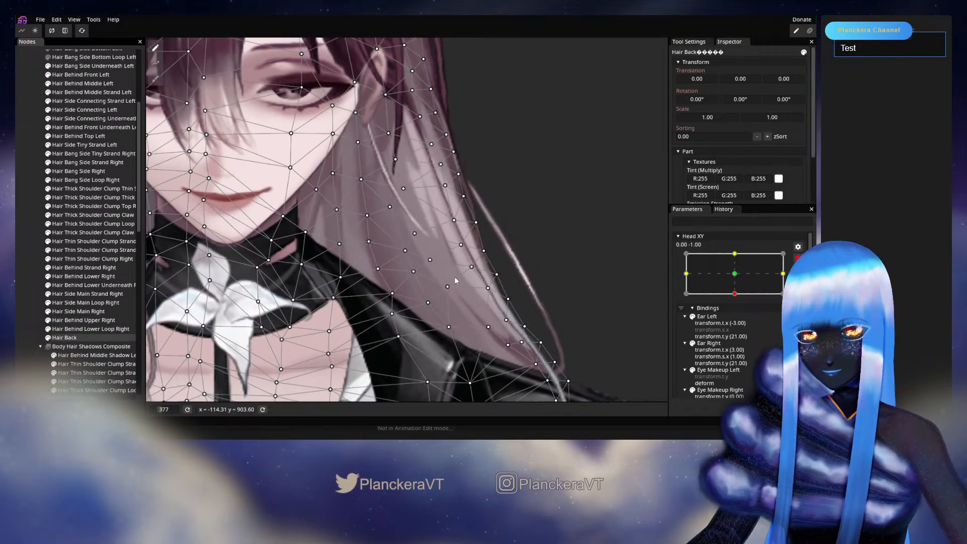
scroll(443, 272, up, 2)
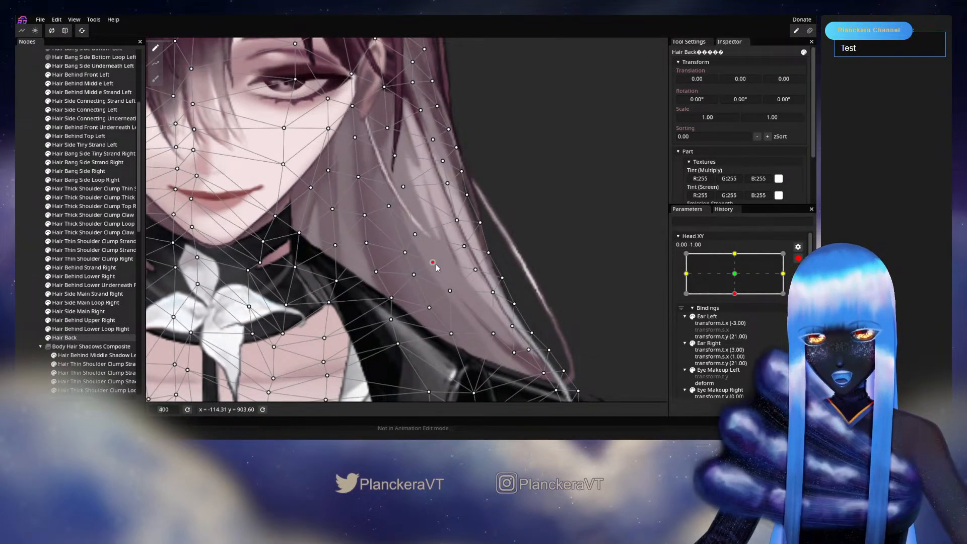
click(476, 269)
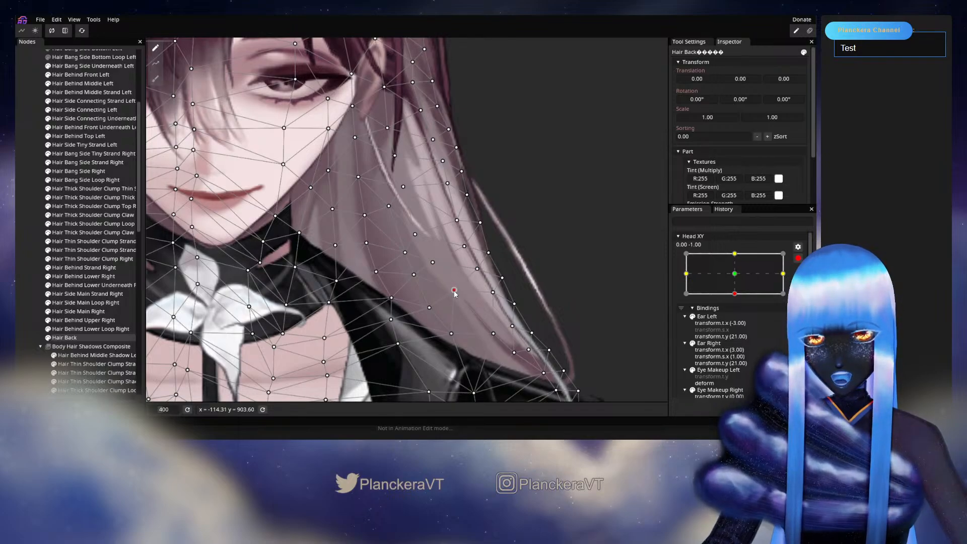
key(Escape)
drag(458, 361, 463, 333)
click(797, 257)
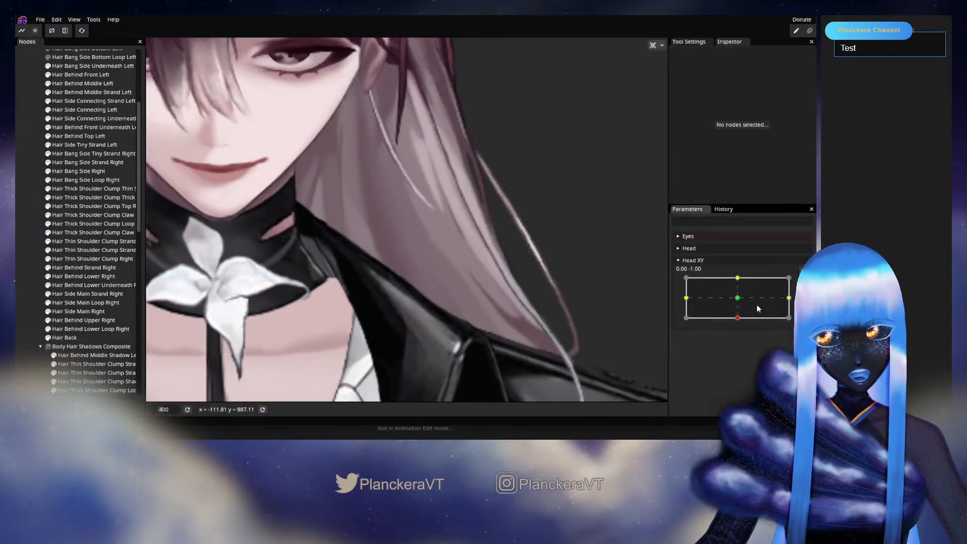
mouse_move(739, 319)
mouse_down()
mouse_move(739, 300)
mouse_move(737, 318)
mouse_up()
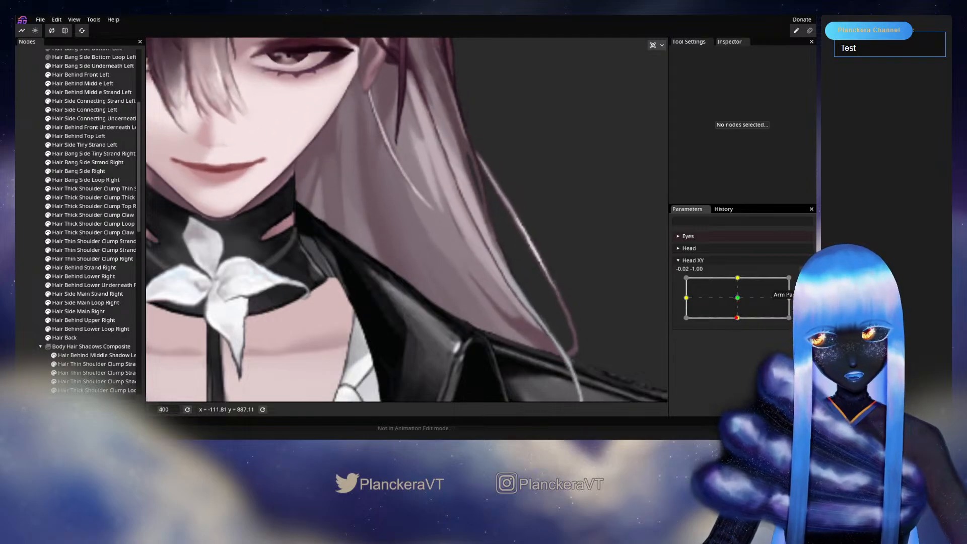
Adjust the Hair Back vertices around the lower hair tip and jacket shoulder at Head XY 0, -1, and test the head movement.
click(803, 282)
drag(575, 313, 475, 264)
click(64, 337)
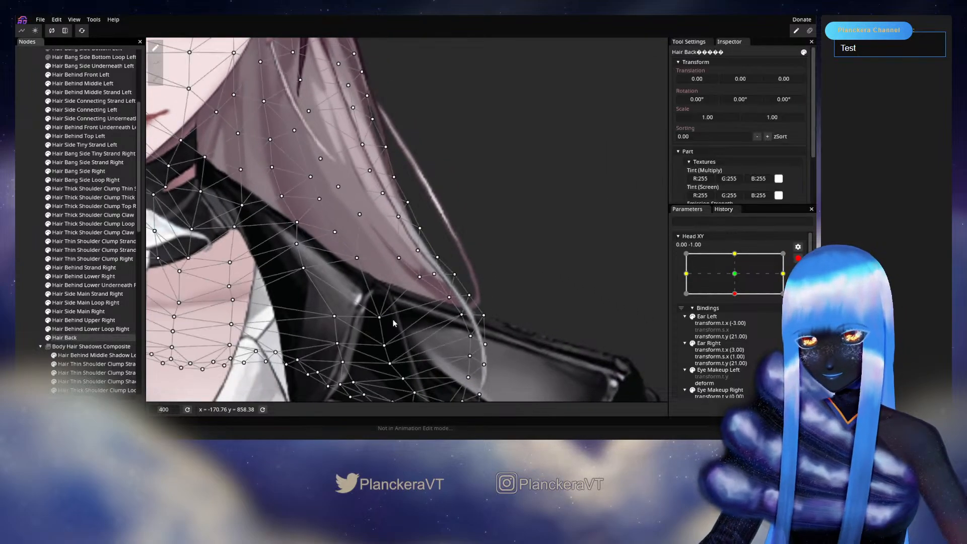
scroll(402, 312, up, 2)
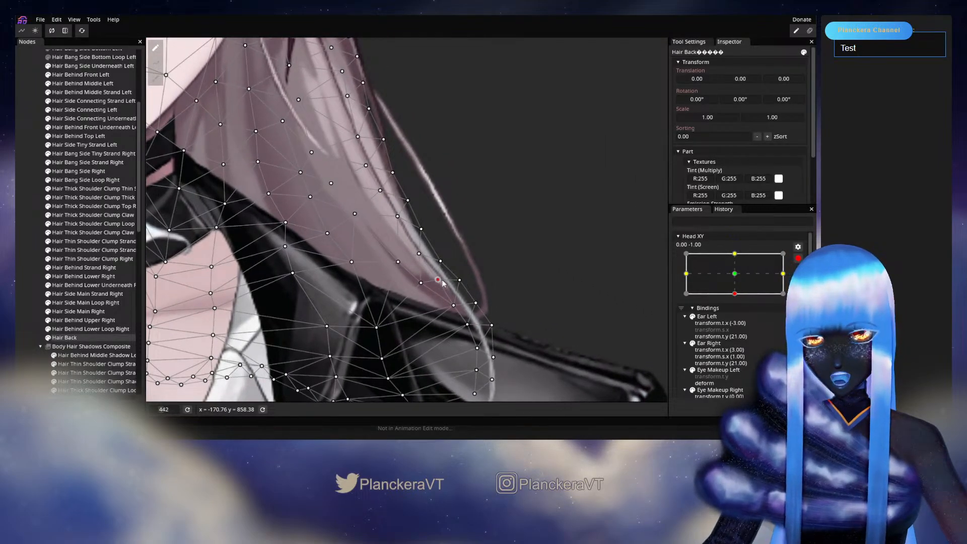
click(454, 304)
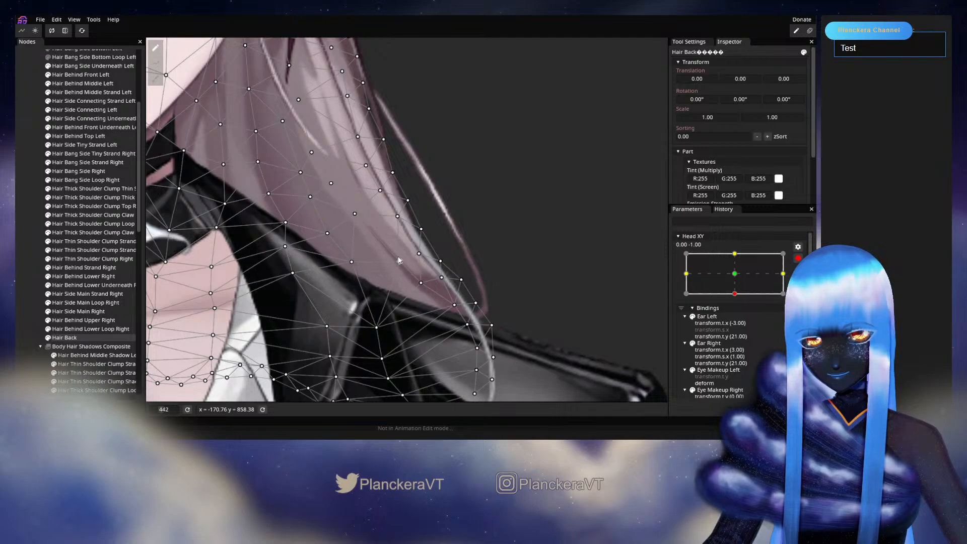
drag(377, 327, 383, 320)
drag(453, 307, 431, 283)
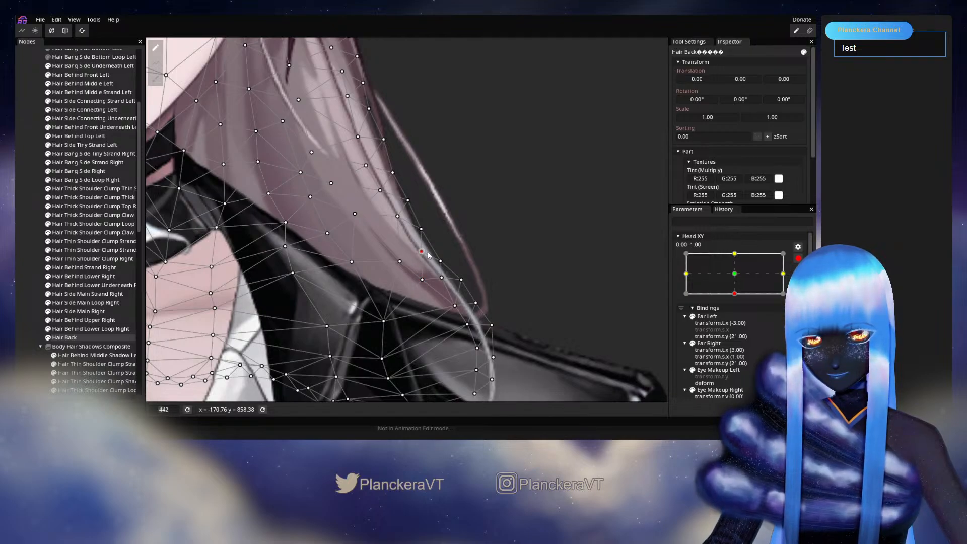
click(91, 285)
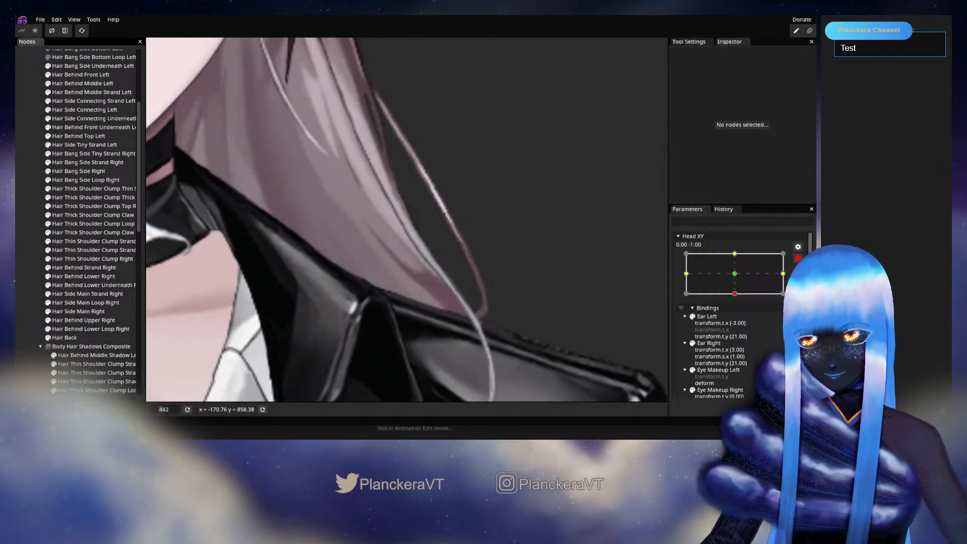
click(798, 260)
click(798, 260)
mouse_move(737, 316)
mouse_down()
mouse_move(736, 298)
mouse_move(736, 320)
mouse_move(732, 307)
mouse_move(746, 309)
mouse_up()
Nudge the Hair Back vertices in the lower hair just above the tip at Head XY 0, -1, and test looking down.
click(802, 283)
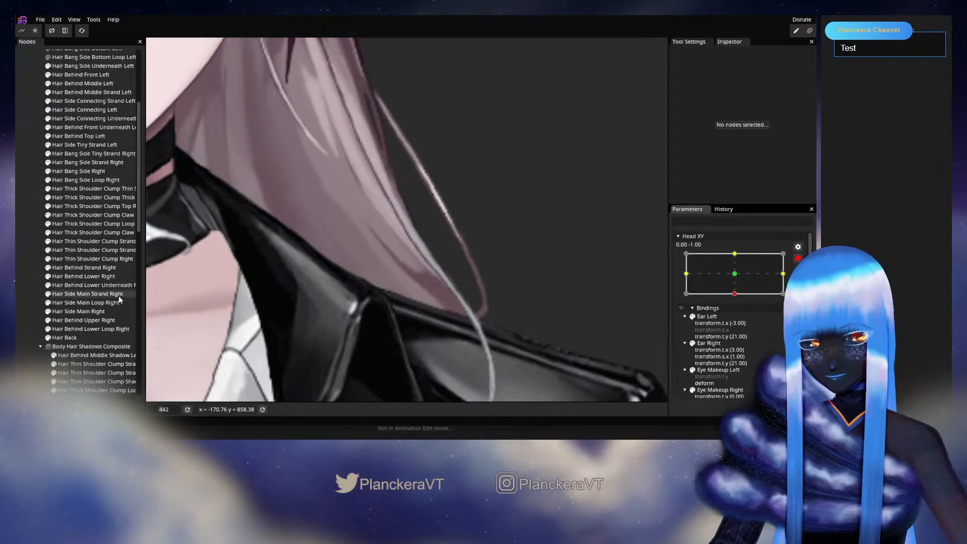
click(83, 338)
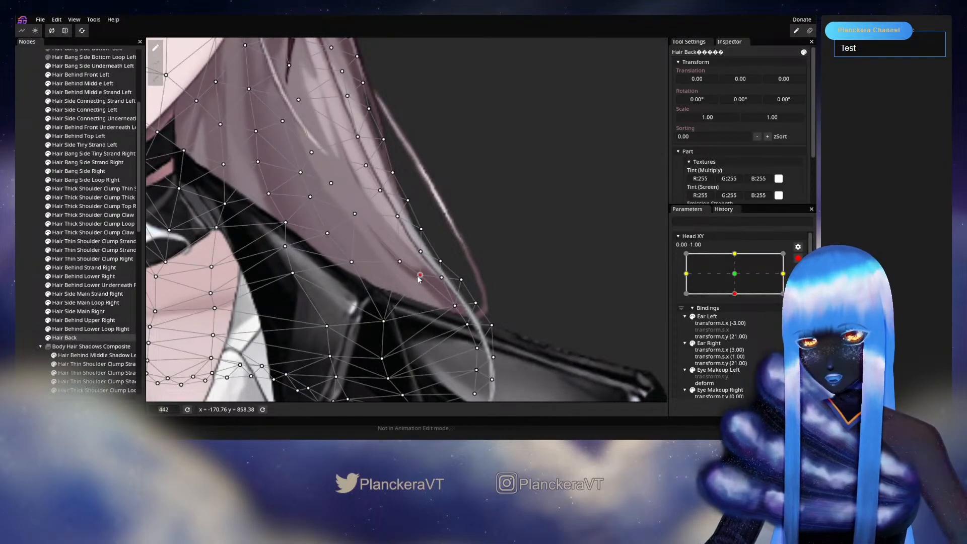
drag(399, 261, 394, 255)
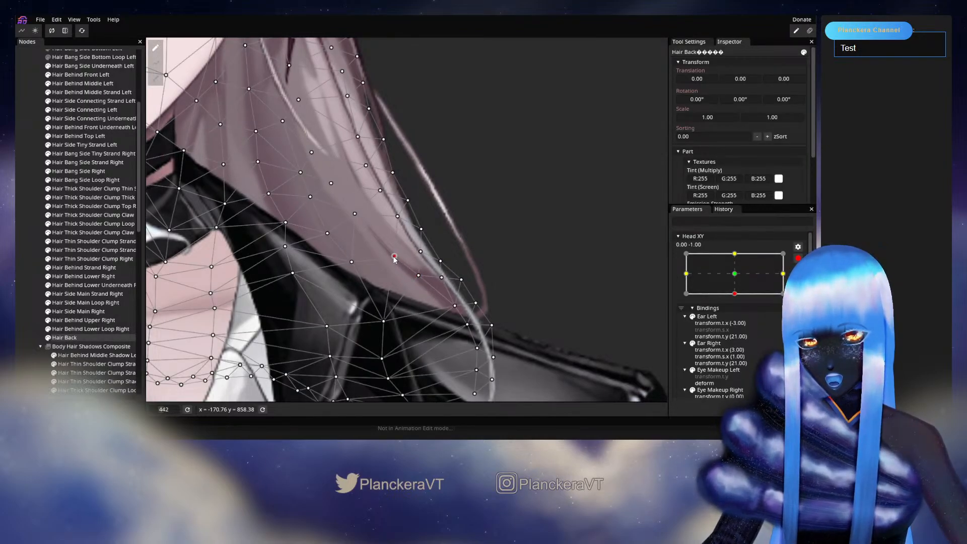
click(45, 259)
click(798, 258)
mouse_move(737, 317)
mouse_down()
mouse_move(739, 289)
mouse_move(737, 317)
mouse_up()
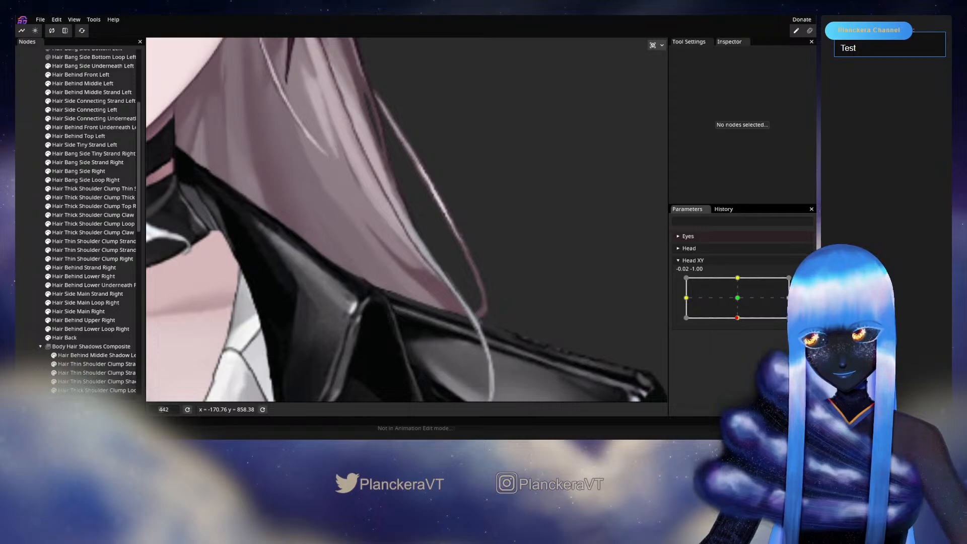
Shift the Hair Back vertex in the middle of the lower hair toward the tip at Head XY 0, -1, and test the head movement.
click(797, 260)
click(64, 337)
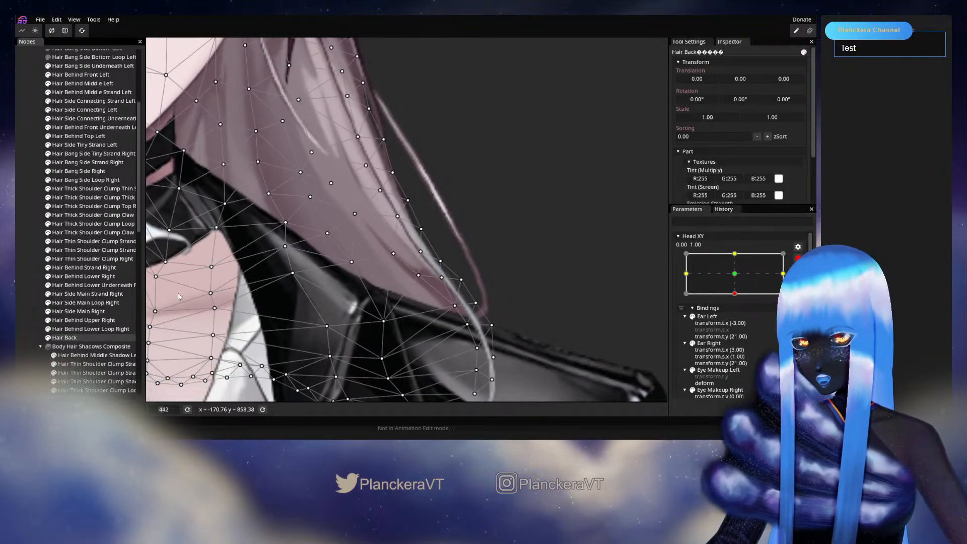
click(354, 215)
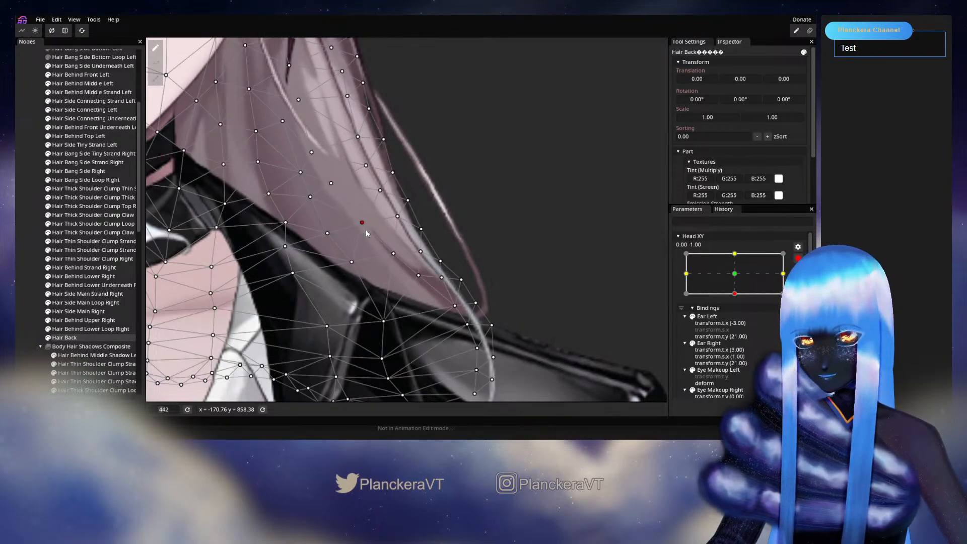
click(67, 337)
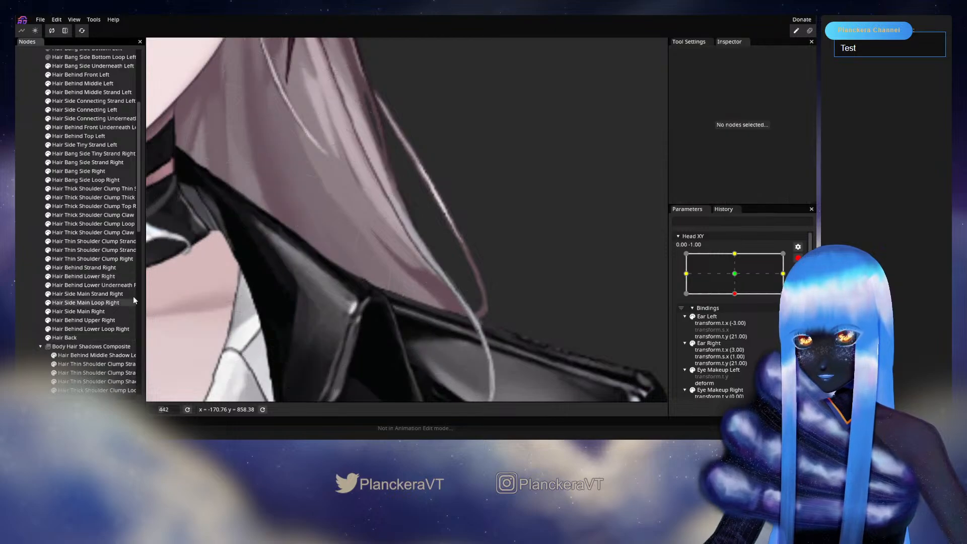
click(798, 258)
drag(733, 318, 738, 301)
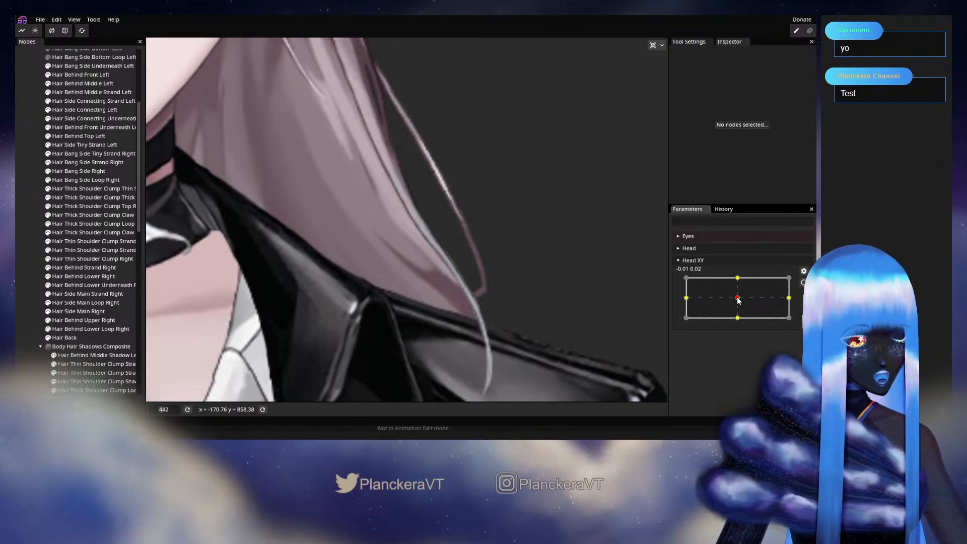
drag(739, 301, 737, 322)
Adjust the Hair Back vertex below the end of the thin ear strand at Head XY 0, -1, and test with the mesh deselected.
click(803, 282)
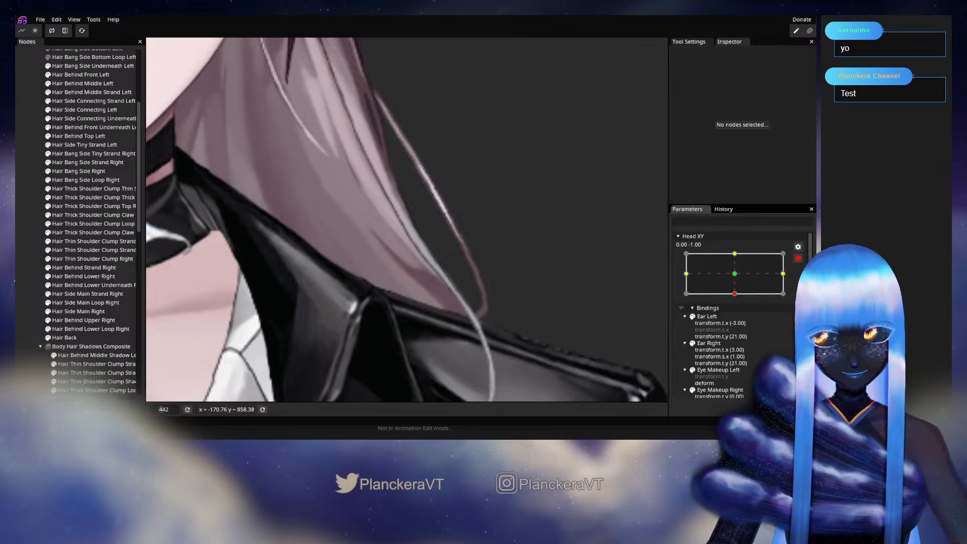
drag(418, 235, 435, 267)
click(82, 338)
click(84, 338)
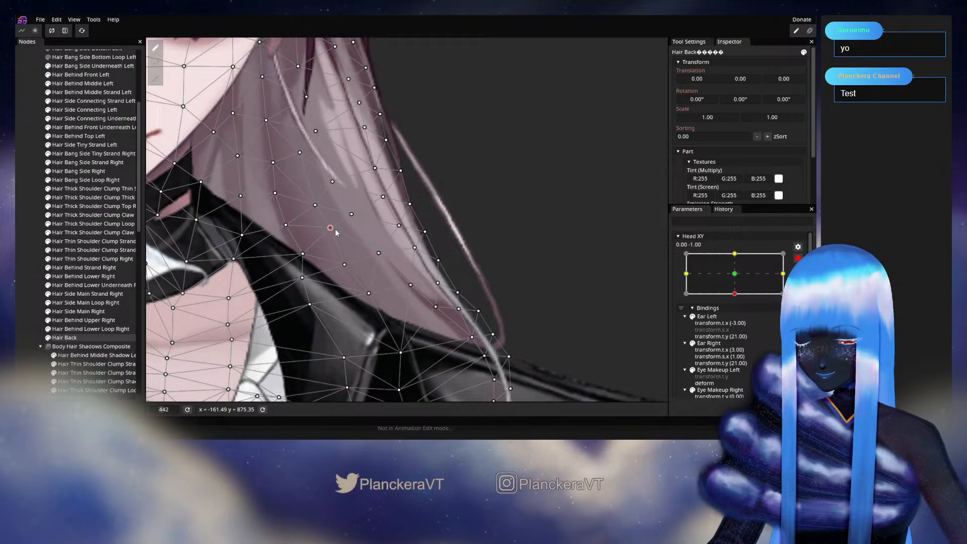
click(35, 258)
scroll(360, 238, down, 3)
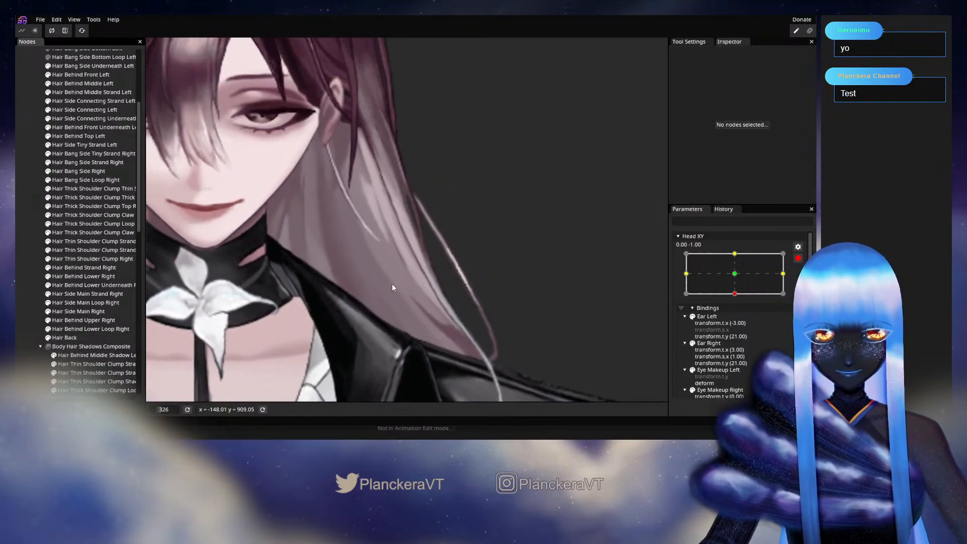
click(798, 258)
mouse_move(738, 323)
mouse_down()
mouse_move(737, 297)
mouse_move(737, 318)
mouse_up()
Reposition the Hair Back vertices from the outer light hair to below the thin ear strand at Head XY 0, -1, and test looking down.
click(803, 282)
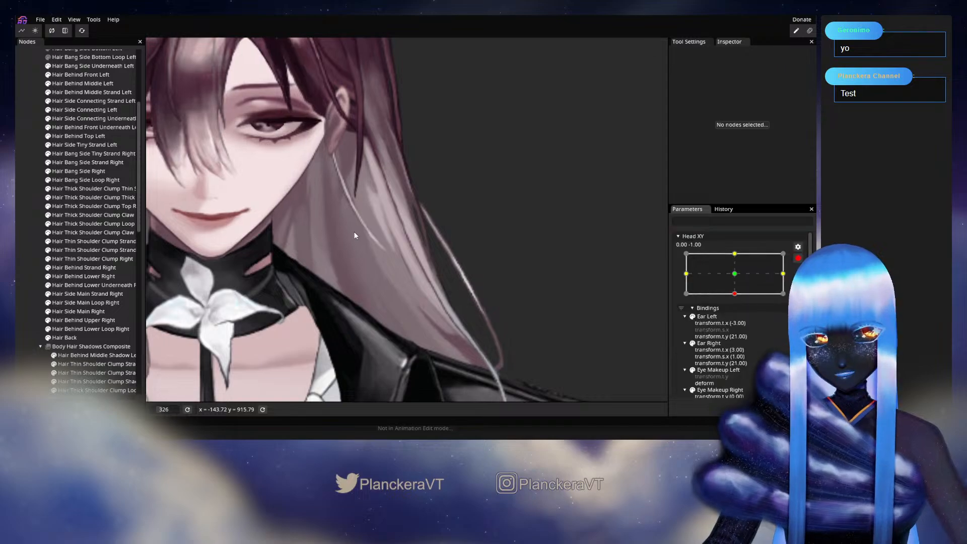
drag(149, 165, 187, 196)
click(83, 341)
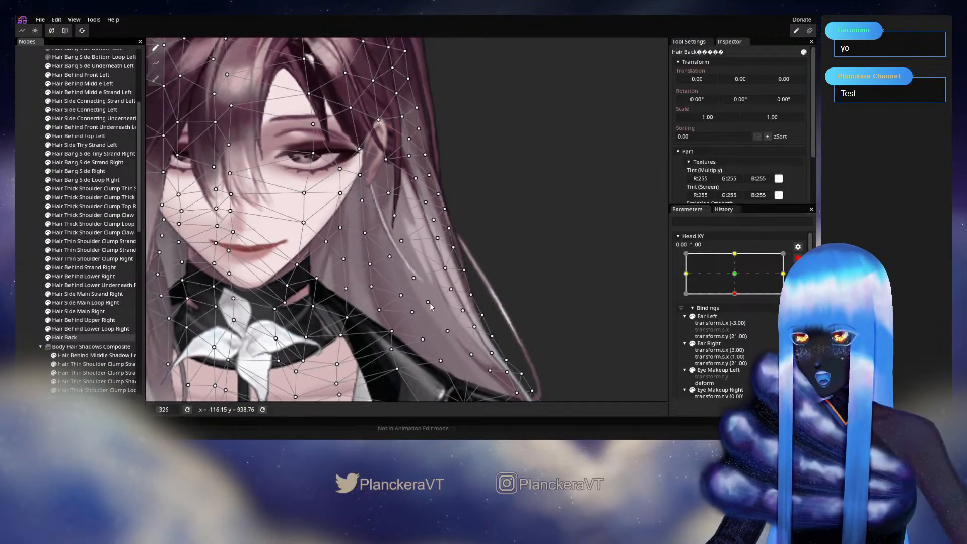
scroll(431, 301, up, 3)
click(415, 291)
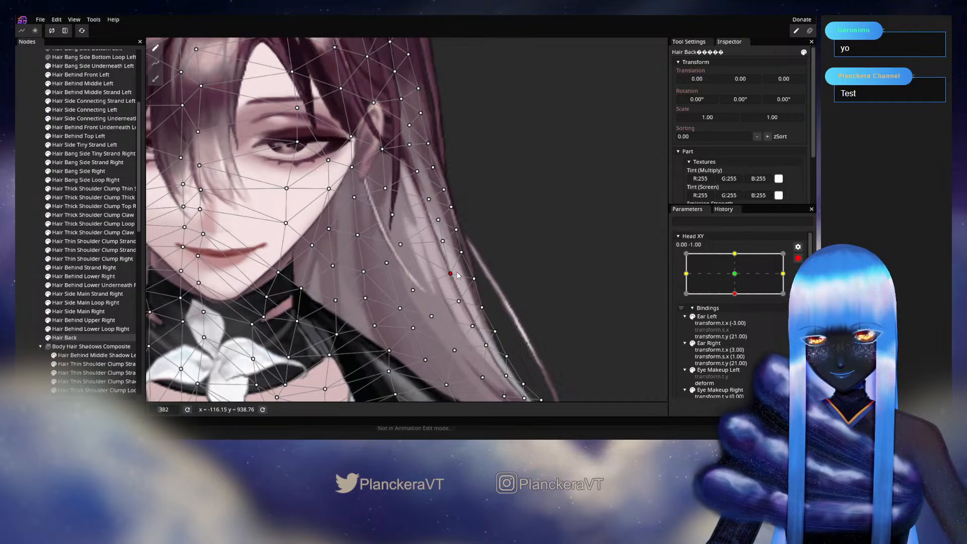
drag(394, 231, 390, 206)
click(394, 223)
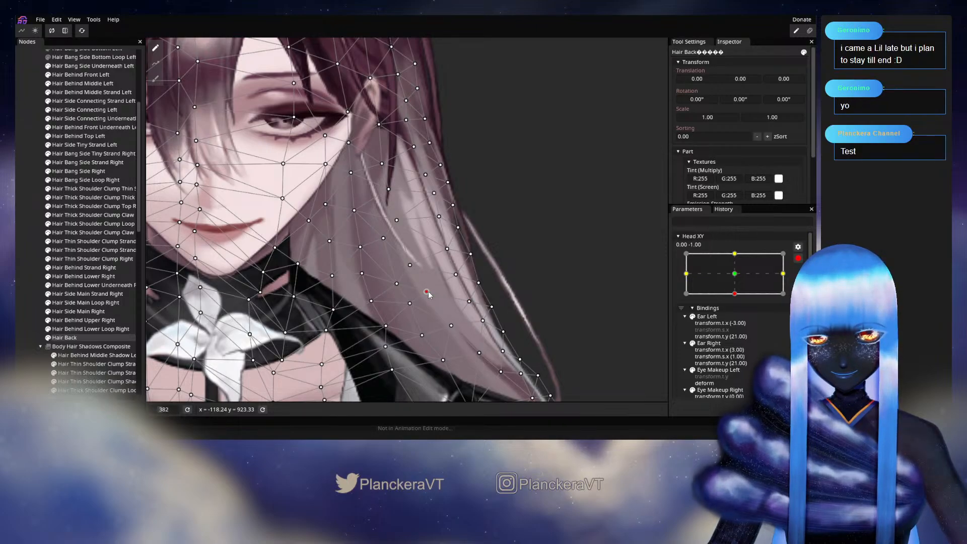
click(37, 267)
scroll(490, 303, down, 3)
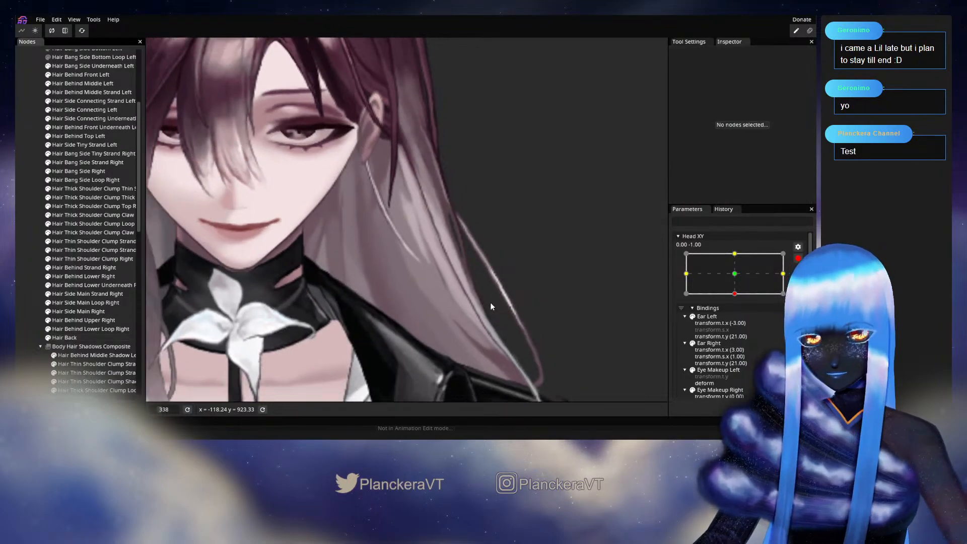
click(798, 258)
mouse_move(737, 318)
mouse_down()
mouse_move(738, 299)
mouse_move(738, 317)
mouse_up()
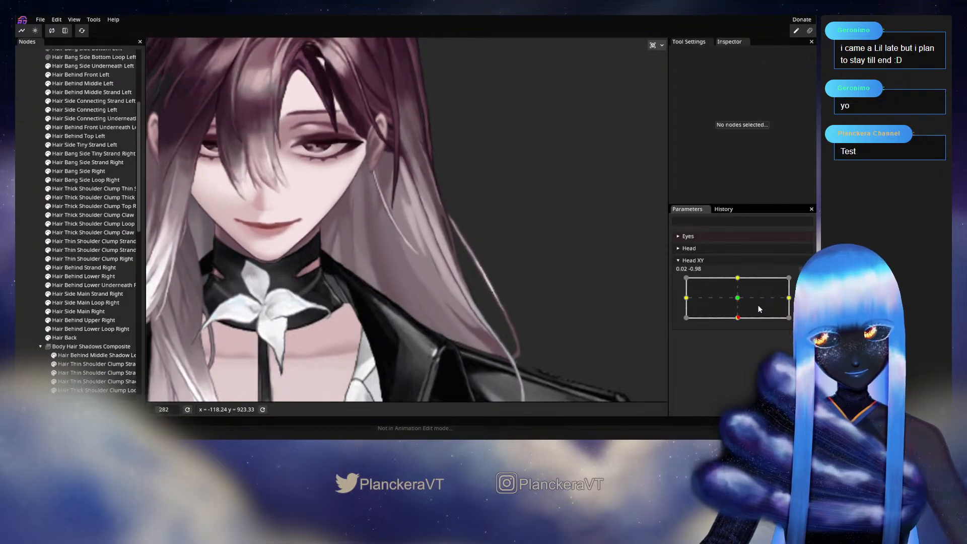
drag(737, 318, 738, 321)
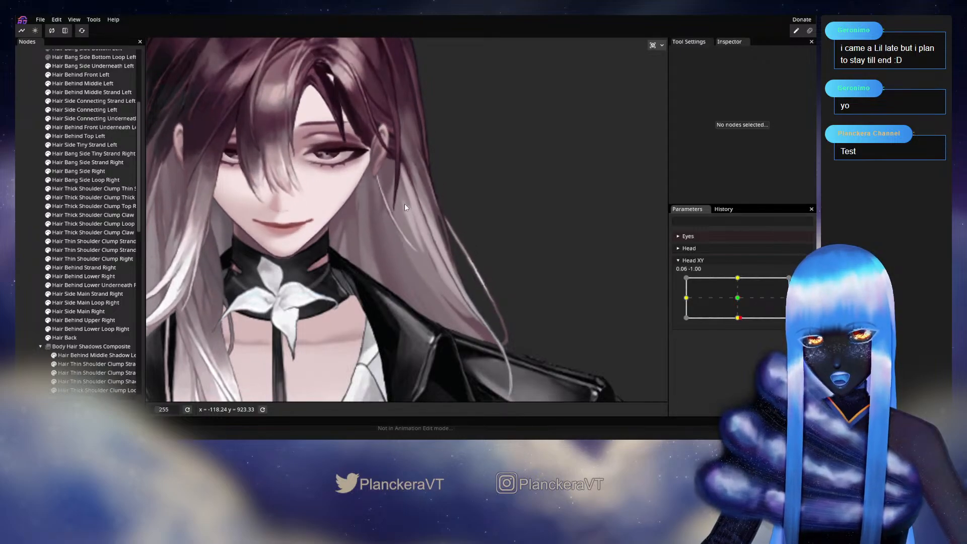
Fine-tune the Hair Back vertices around the thin ear strand's tip at Head XY 0, -1, and test the head movement.
scroll(349, 222, up, 3)
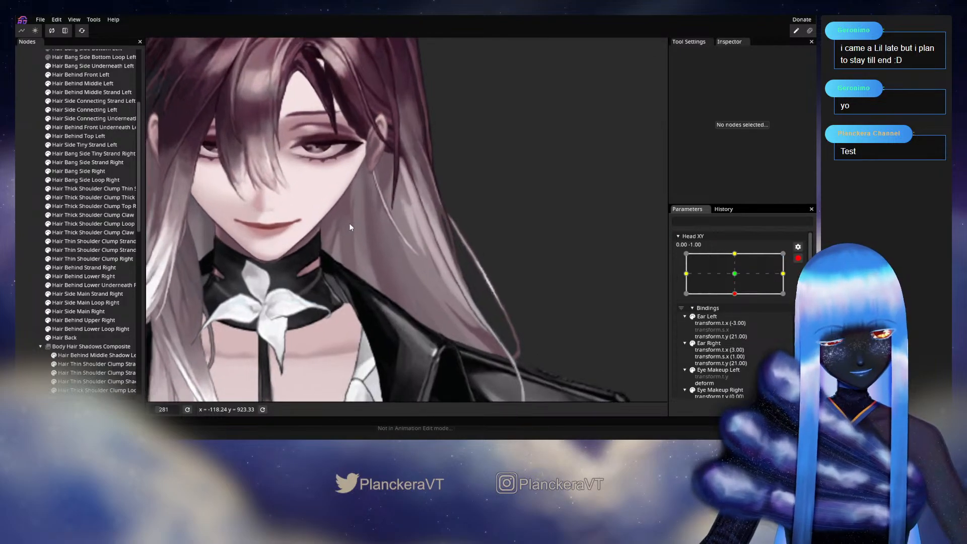
scroll(345, 228, up, 1)
click(70, 338)
scroll(412, 231, up, 2)
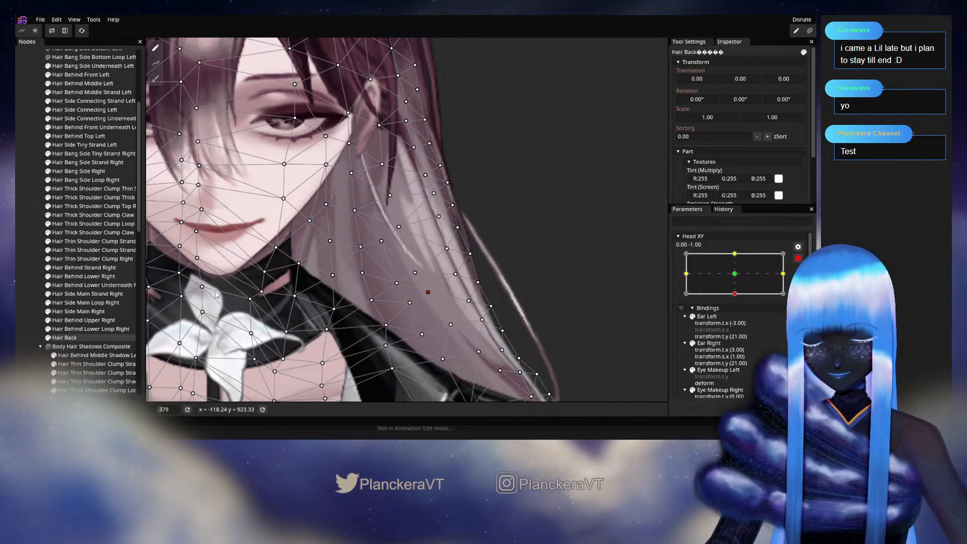
click(623, 289)
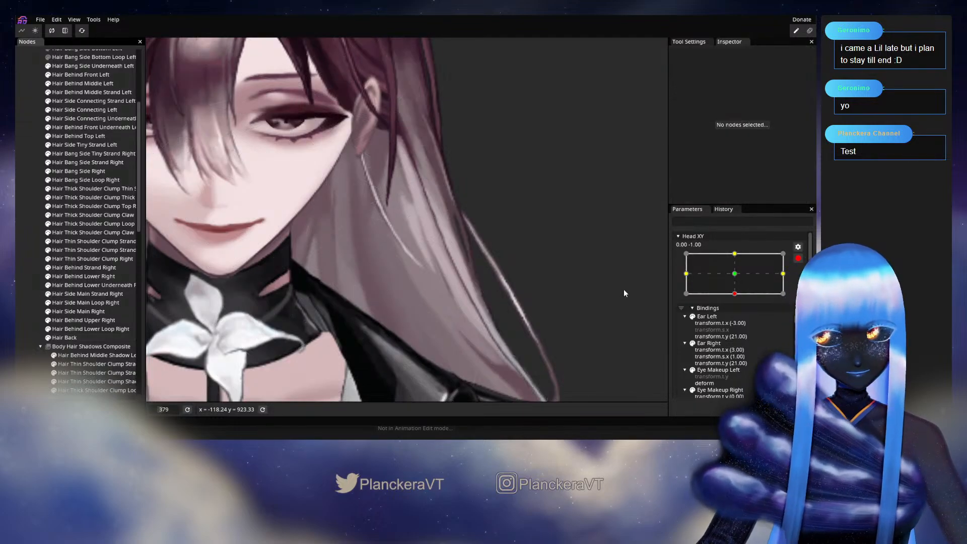
click(799, 259)
mouse_move(737, 317)
mouse_down()
mouse_move(737, 301)
mouse_move(736, 322)
mouse_up()
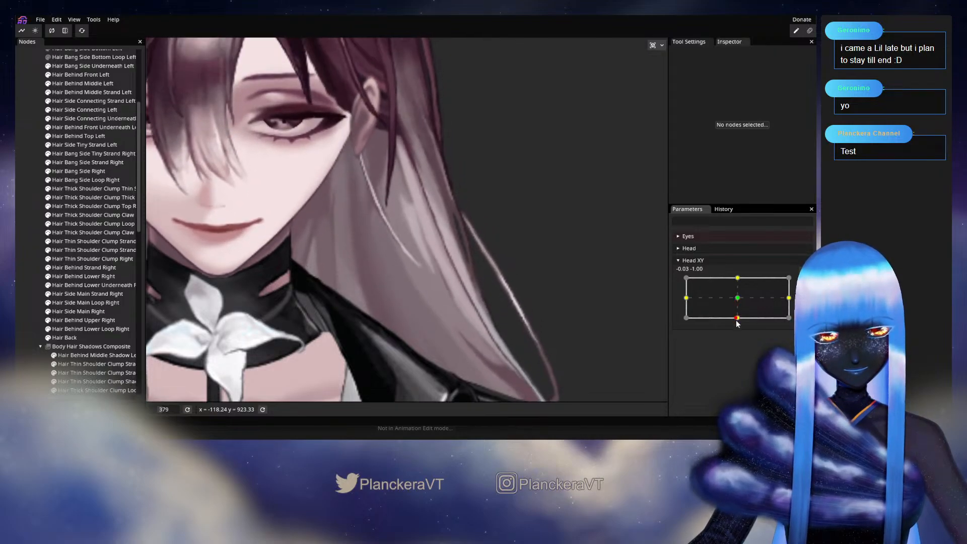
Refine the Hair Back vertices beside the thin ear strand and down the outer light hair at Head XY 0, -1, and test between neutral and down.
click(798, 284)
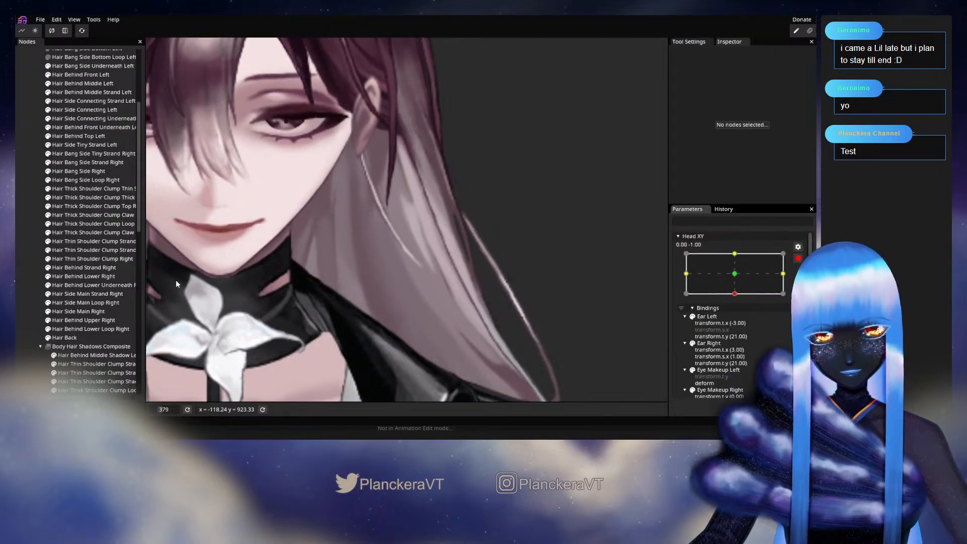
click(69, 338)
scroll(418, 260, up, 3)
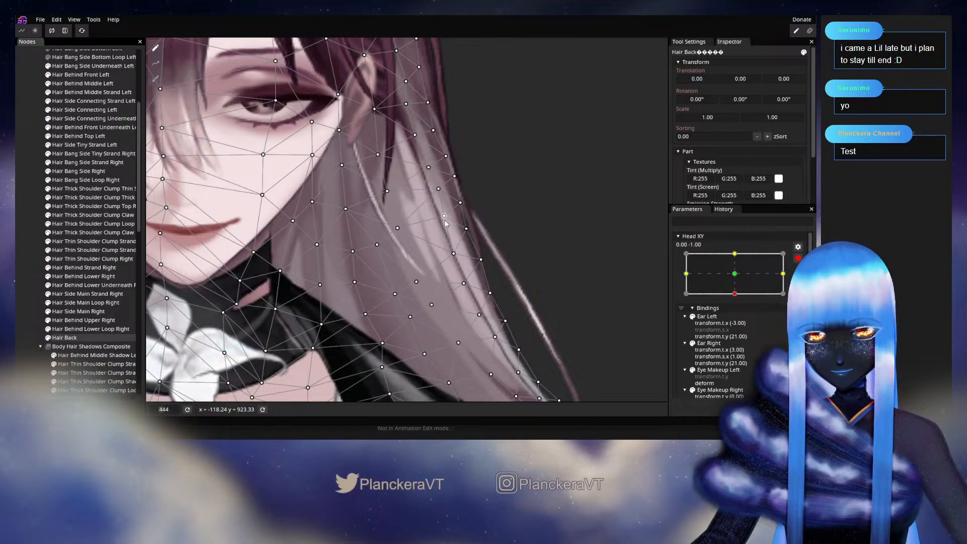
click(398, 228)
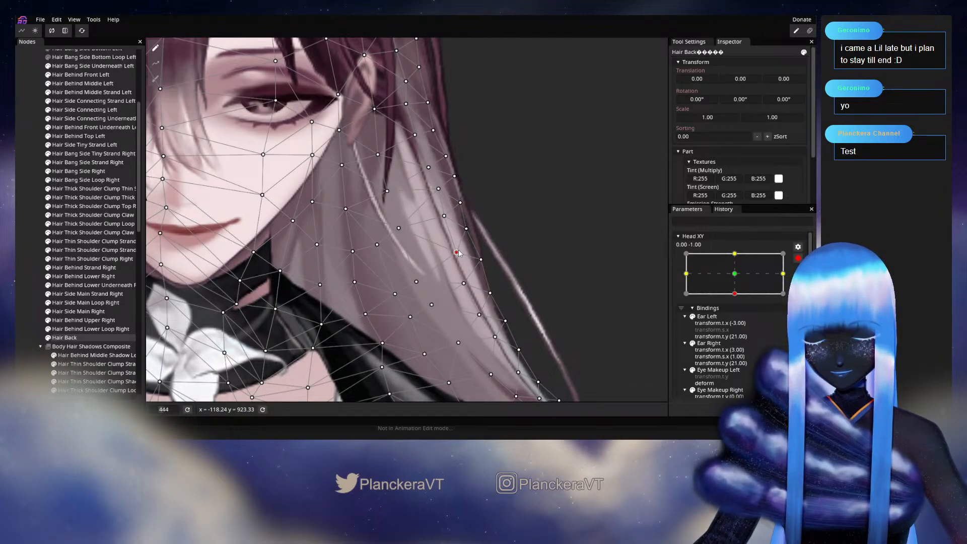
click(416, 281)
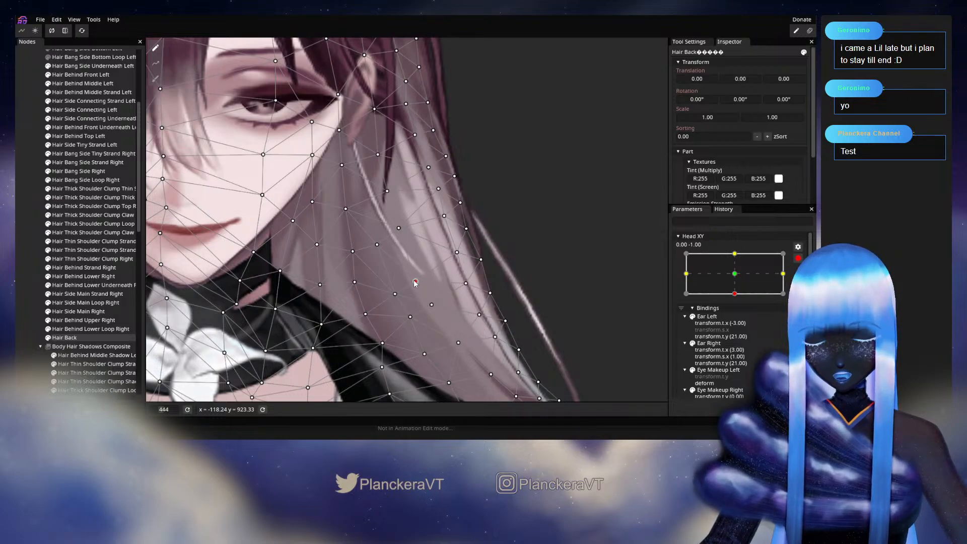
click(481, 313)
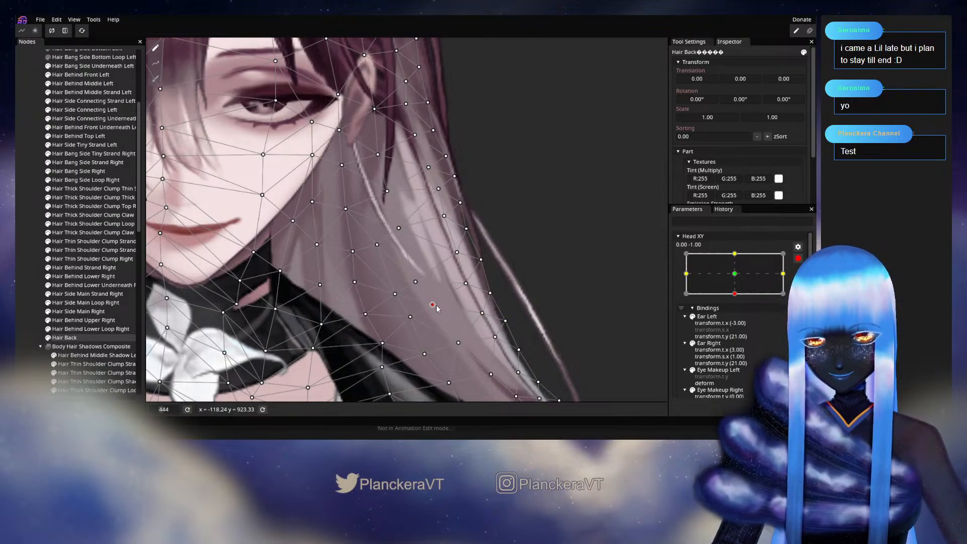
click(33, 259)
scroll(541, 309, down, 2)
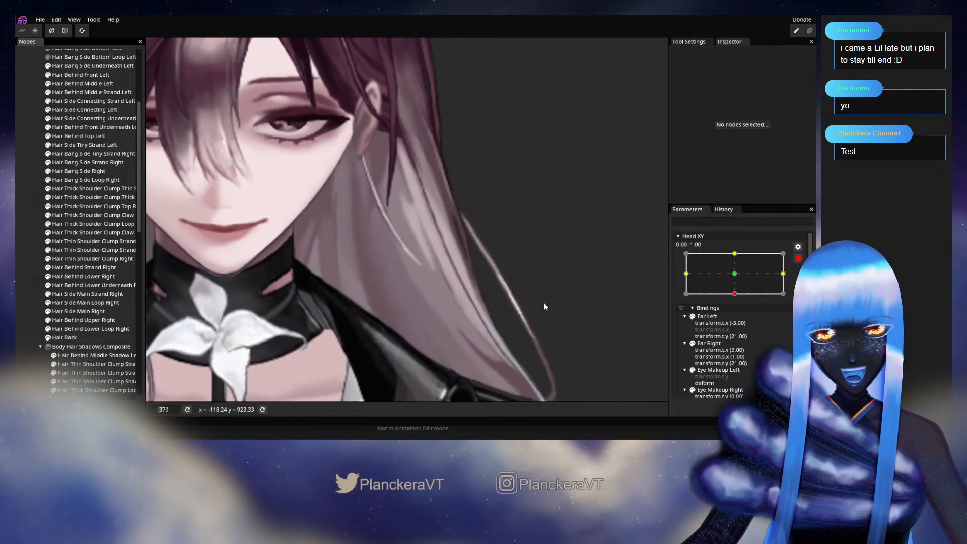
click(797, 257)
drag(737, 318, 737, 298)
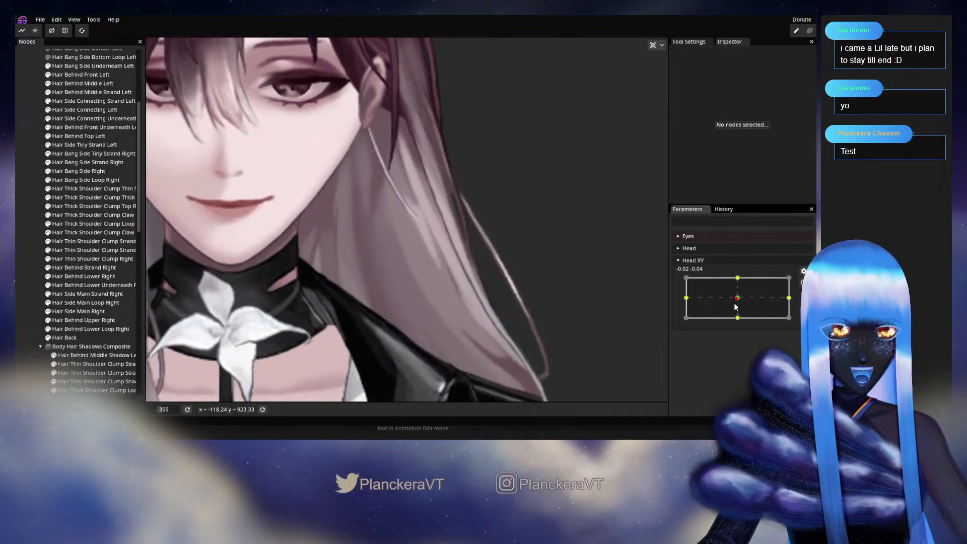
drag(733, 302, 738, 315)
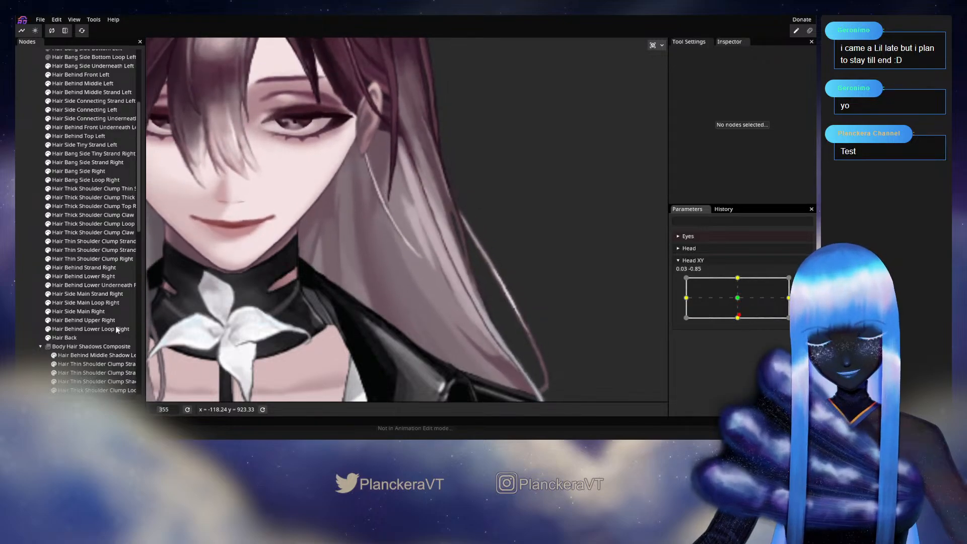
Show the hidden light side strands in front of the back hair again, and test the head looking down.
scroll(49, 202, up, 4)
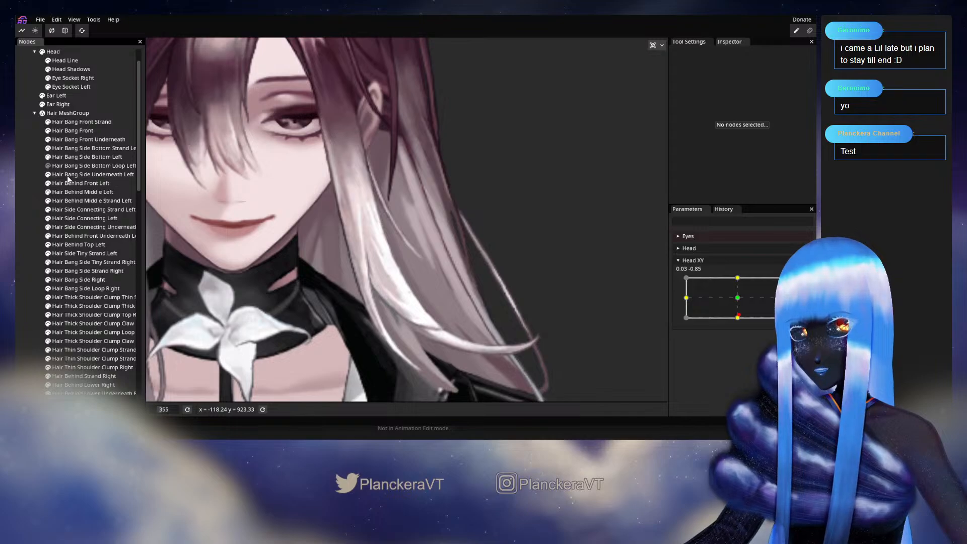
scroll(358, 319, down, 4)
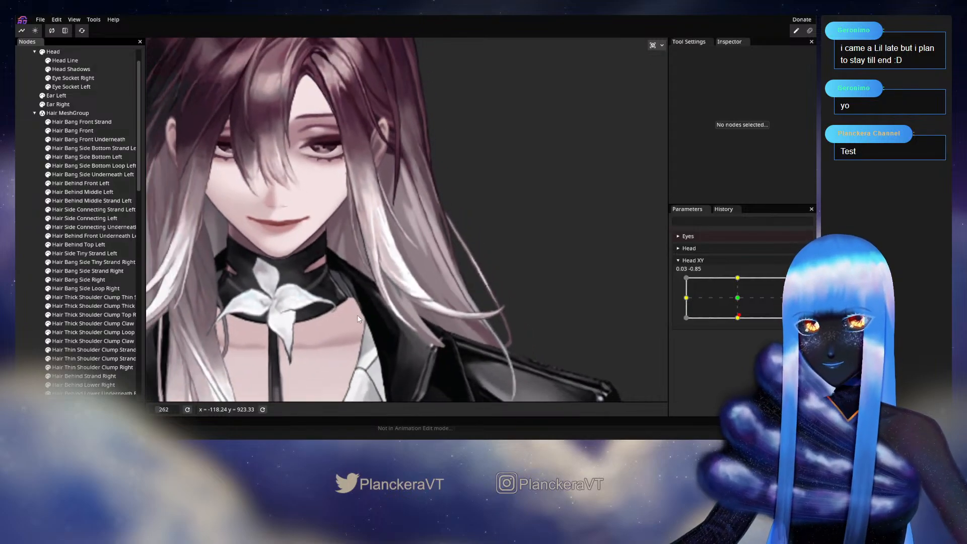
drag(365, 279, 409, 309)
scroll(409, 309, down, 1)
mouse_move(740, 310)
mouse_down()
mouse_move(737, 298)
mouse_move(738, 324)
mouse_move(740, 298)
mouse_move(738, 319)
mouse_up()
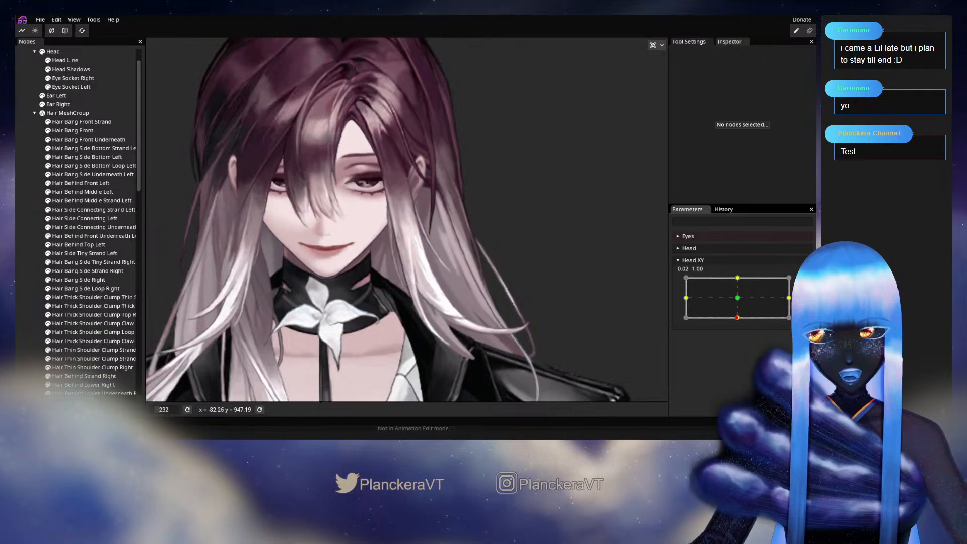
Resume editing Head XY at 0, -1 and nudge the Hair Back vertices behind the thin ear strand.
click(804, 282)
scroll(510, 298, up, 5)
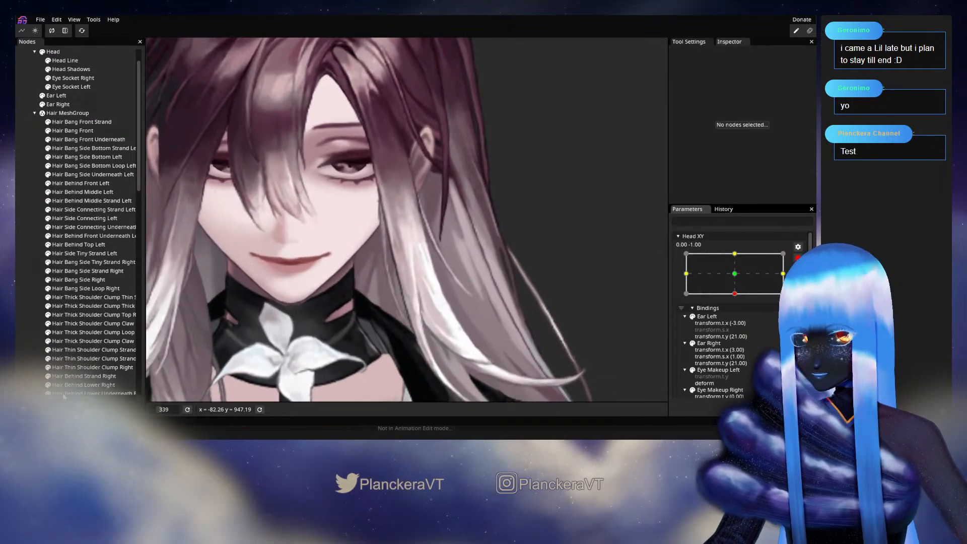
scroll(78, 373, down, 3)
click(78, 365)
scroll(456, 267, up, 2)
drag(455, 267, 397, 234)
click(400, 234)
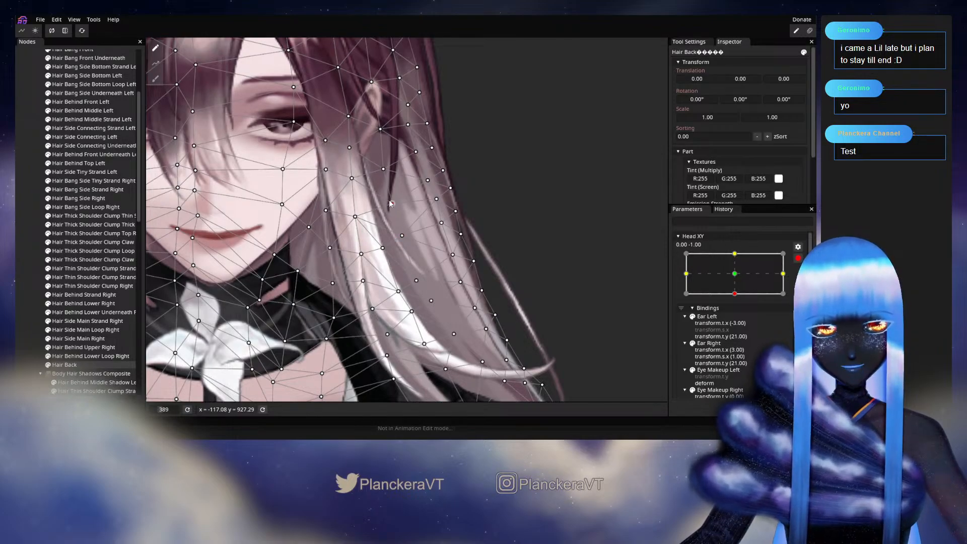
drag(381, 169, 378, 171)
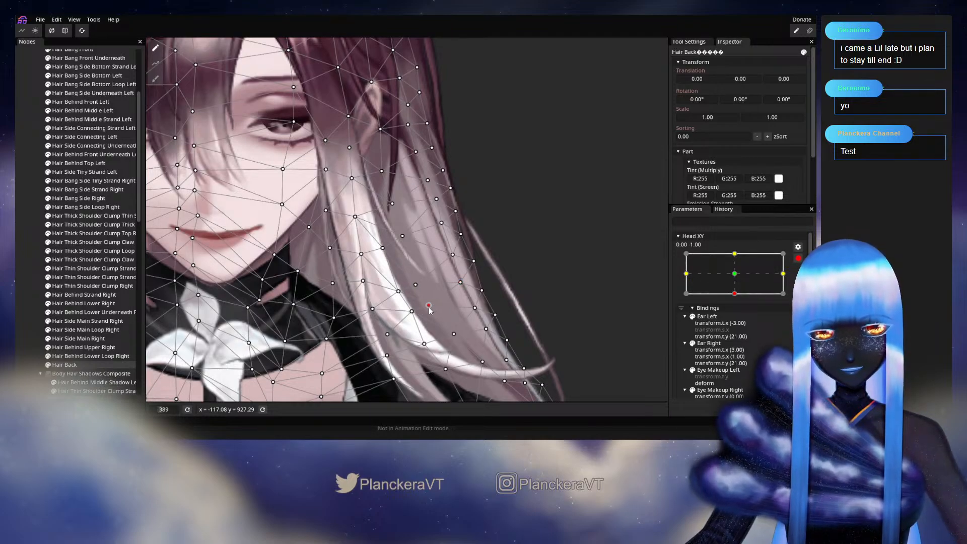
Fine-tune the Hair Back vertices below the ear and within the lower light hair at Head XY 0, -1, and test looking down.
drag(437, 313, 433, 282)
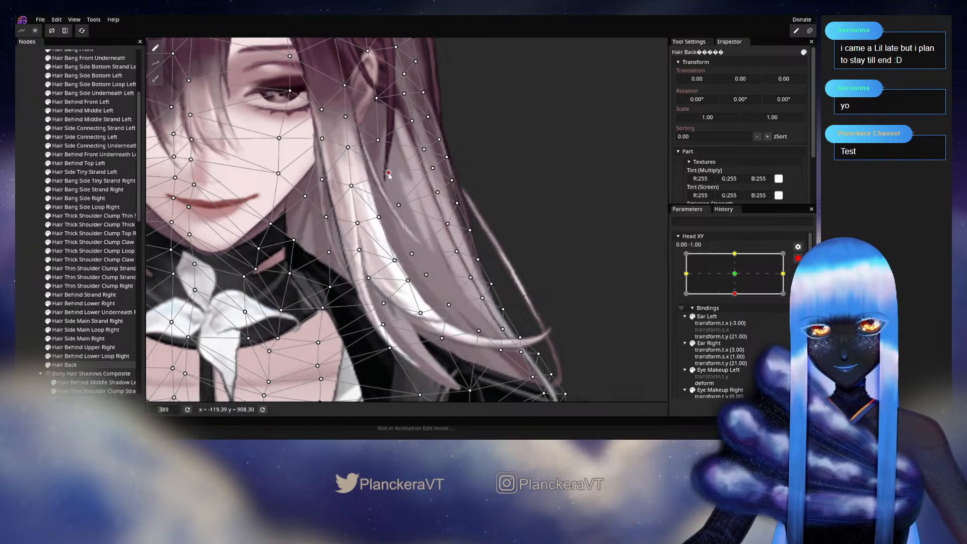
drag(375, 141, 377, 141)
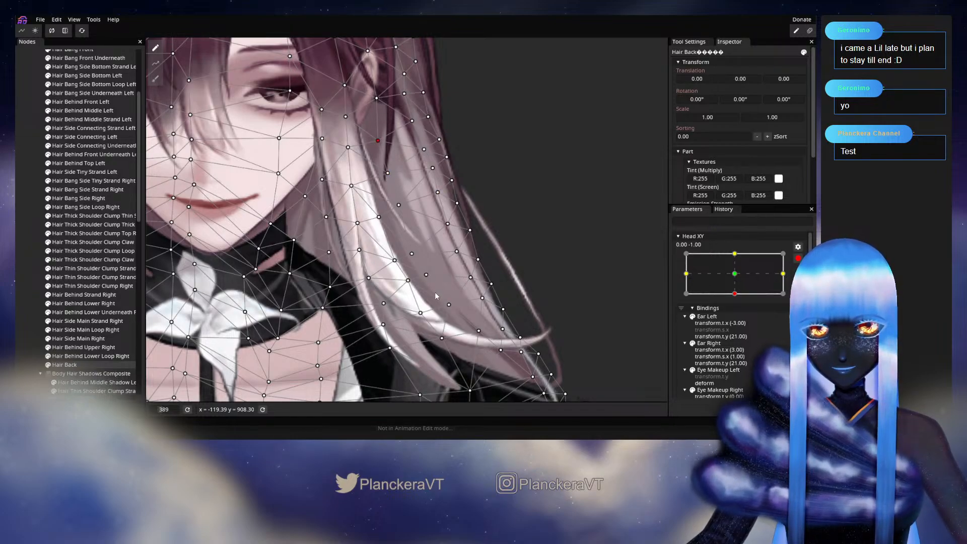
click(426, 275)
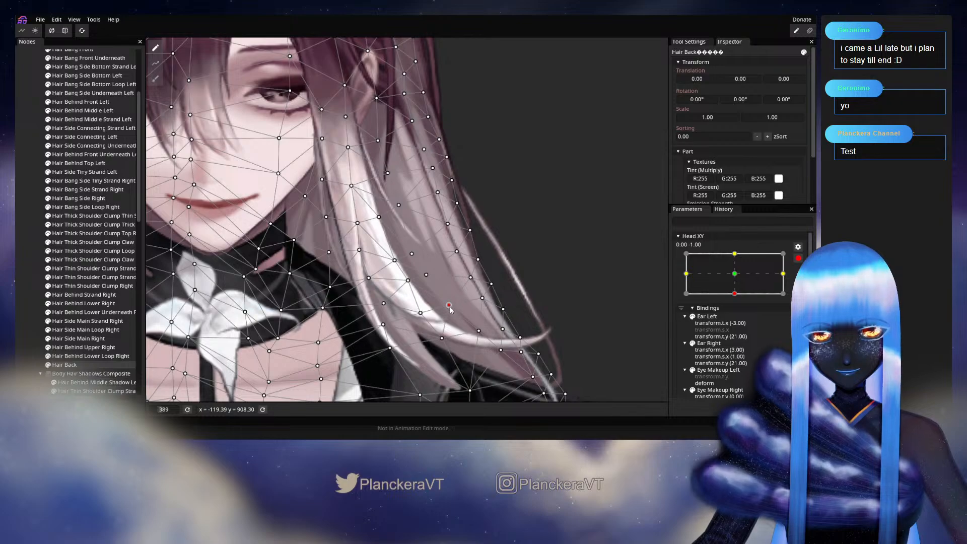
click(41, 250)
scroll(509, 289, down, 3)
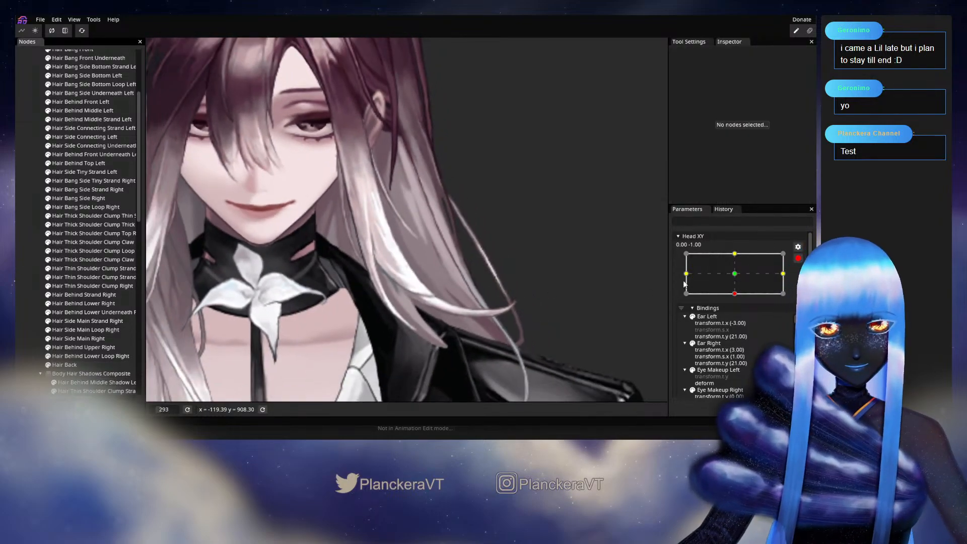
click(798, 257)
mouse_move(737, 319)
mouse_down()
mouse_move(738, 298)
mouse_move(737, 319)
mouse_up()
Reposition the Hair Back vertices around the curled strand ends above the shoulder at Head XY 0, -1.
click(797, 282)
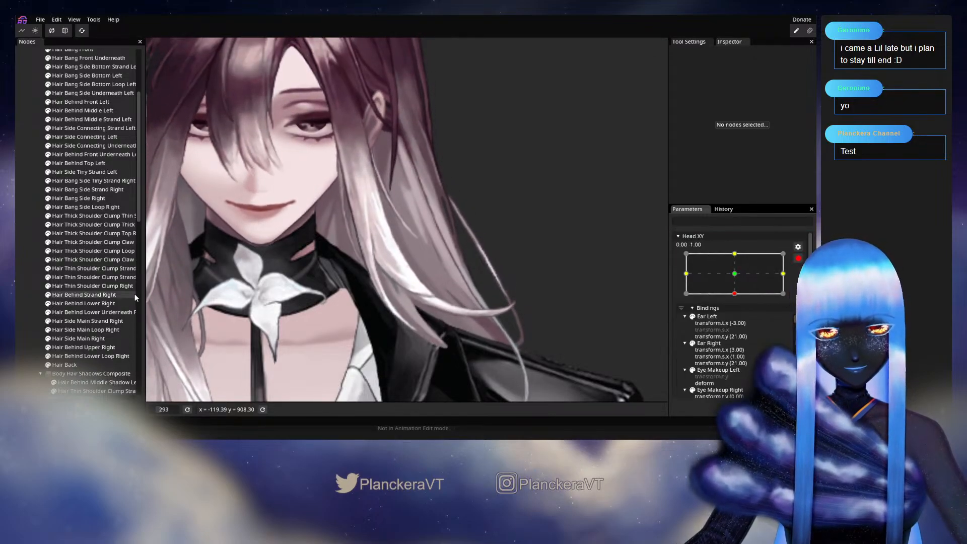
click(64, 364)
scroll(407, 244, up, 4)
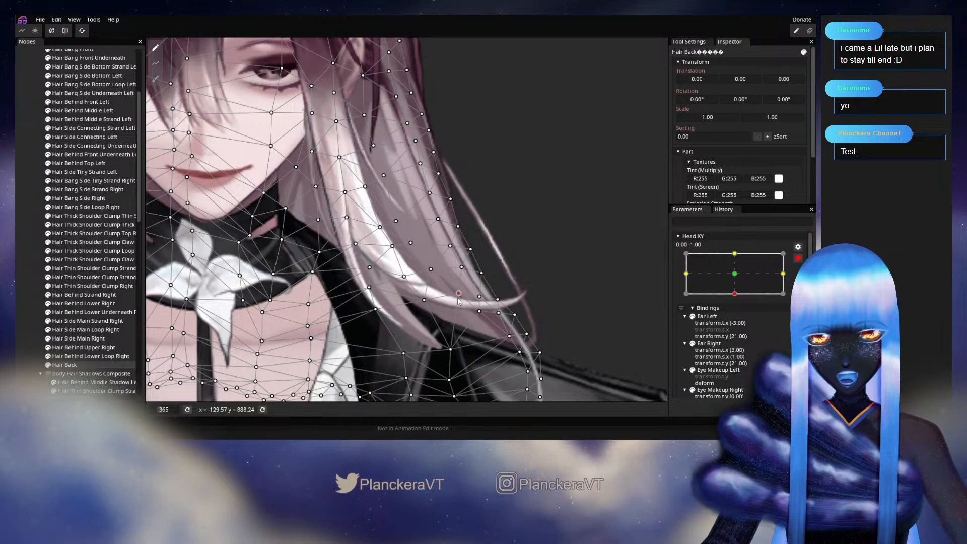
click(473, 318)
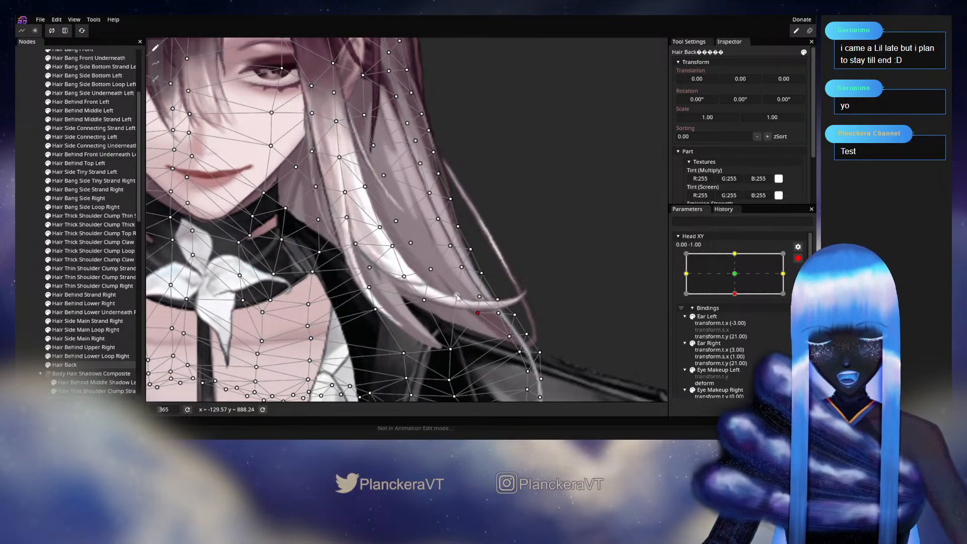
click(479, 298)
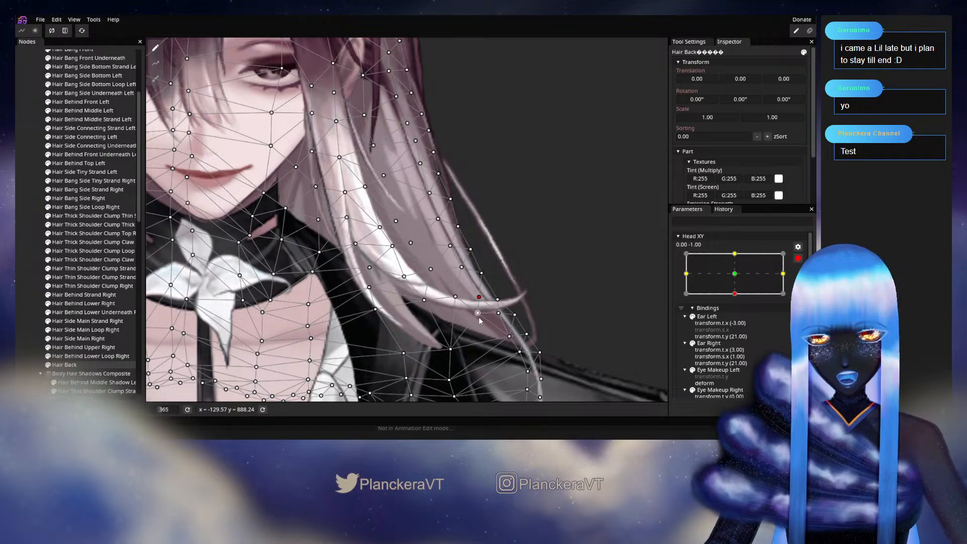
drag(505, 342, 502, 343)
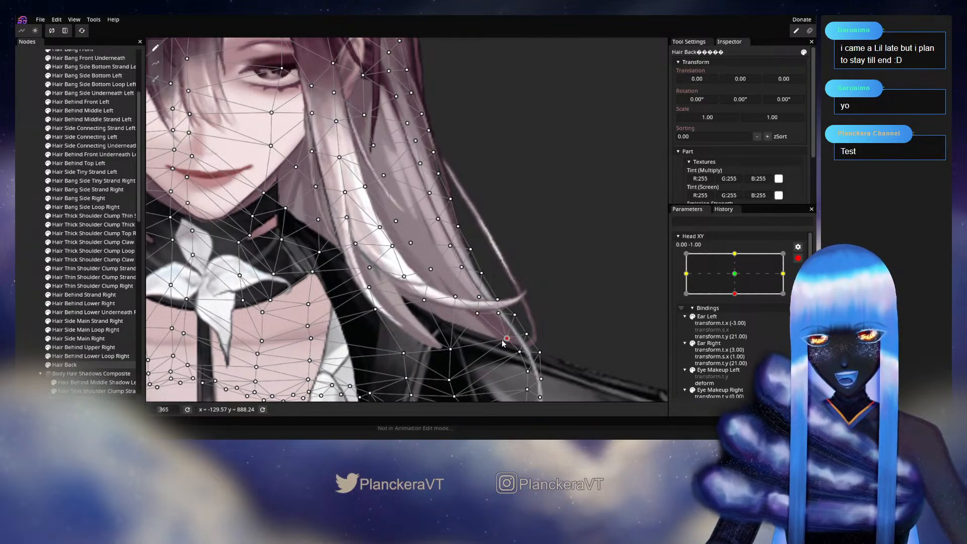
click(516, 315)
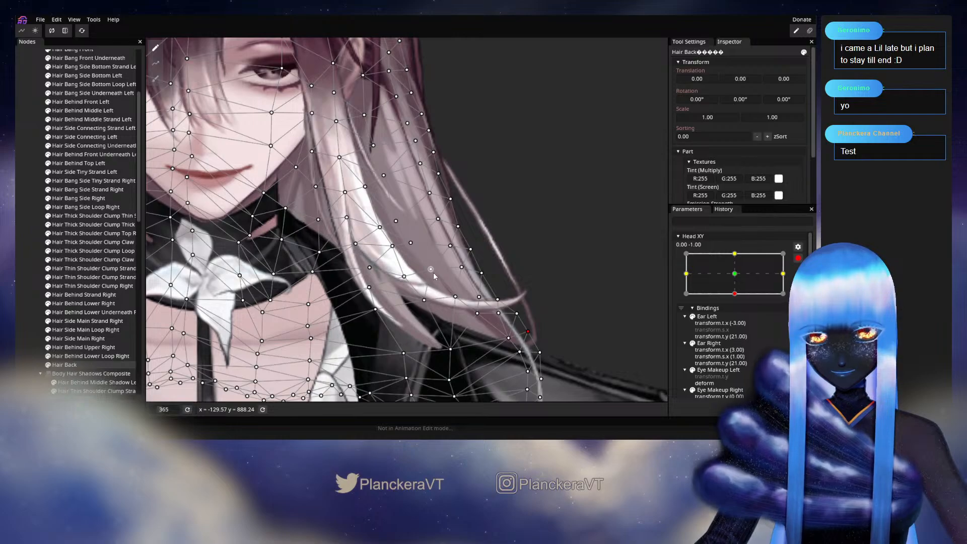
Deselect the Hair Back mesh and test the lower hair ends by moving Head XY between neutral and down.
click(36, 285)
scroll(454, 272, down, 3)
drag(522, 256, 532, 297)
click(798, 258)
drag(737, 317, 741, 302)
drag(738, 300, 738, 322)
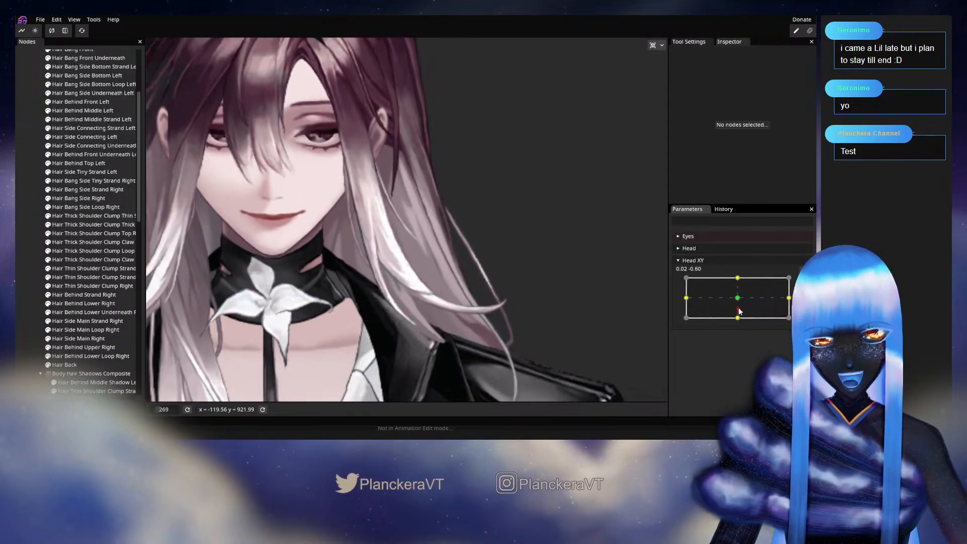
Adjust the Hair Back vertices in the outer light hair and around the thin ear strand's tip at Head XY 0, -1.
click(803, 283)
scroll(454, 252, up, 2)
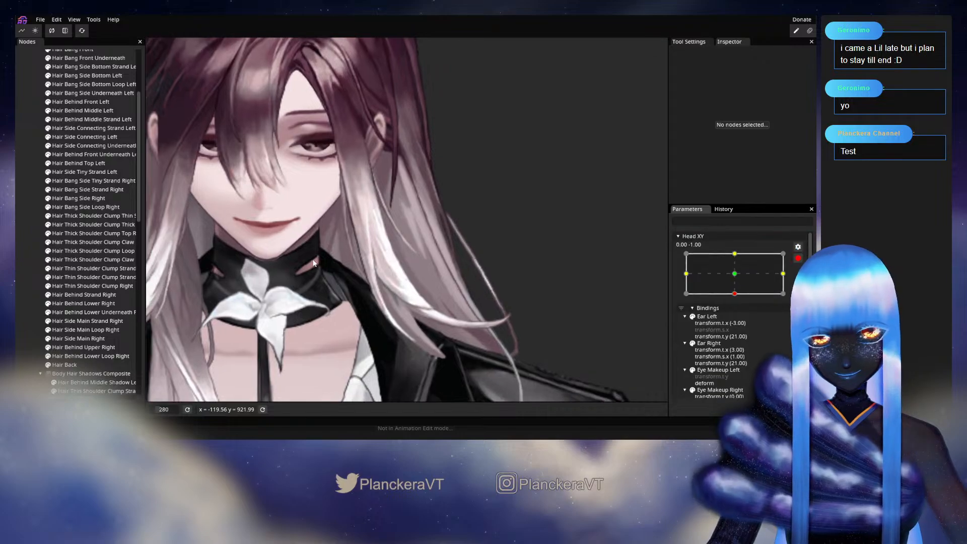
click(70, 364)
scroll(422, 246, up, 2)
scroll(422, 246, up, 2)
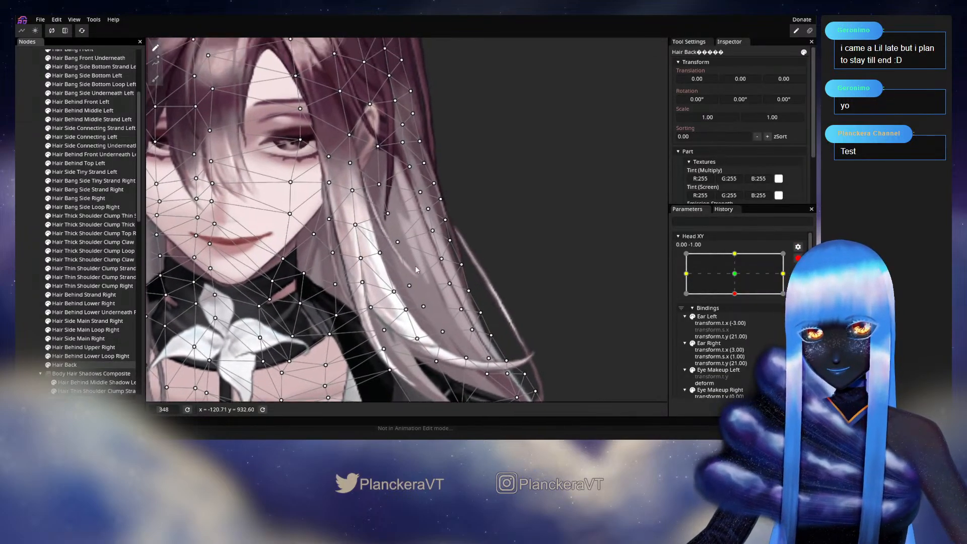
click(434, 253)
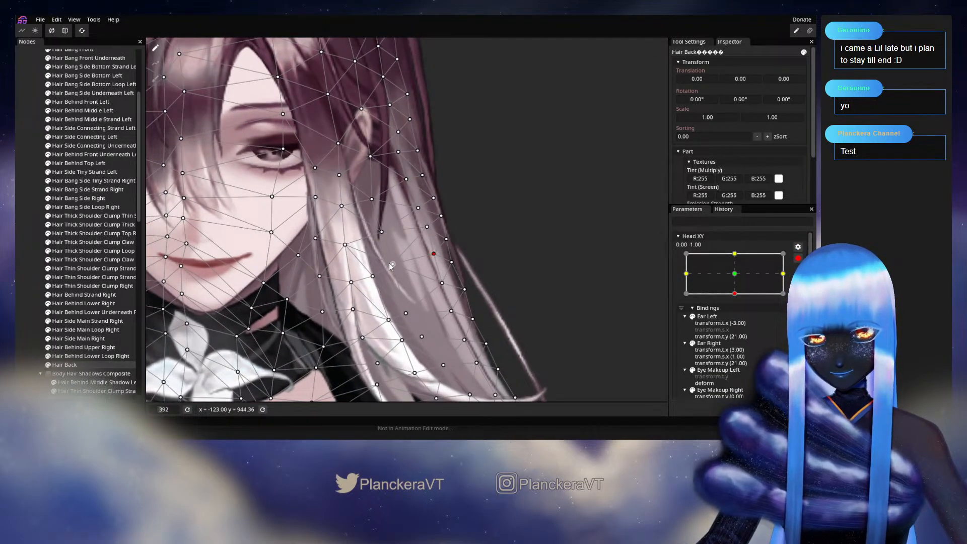
drag(381, 232, 394, 271)
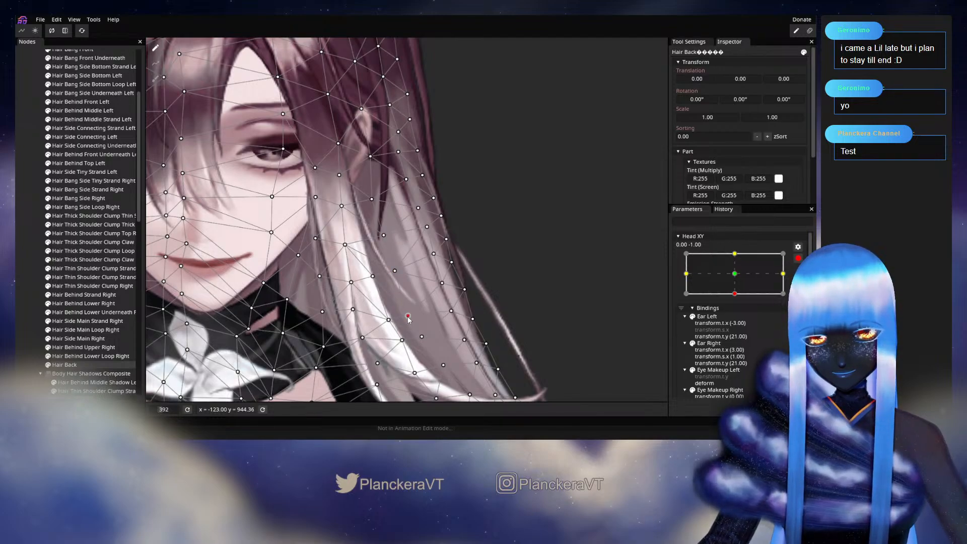
Refine the Hair Back vertices along the bright front strand and across to its curled end at Head XY 0, -1.
drag(423, 323, 397, 256)
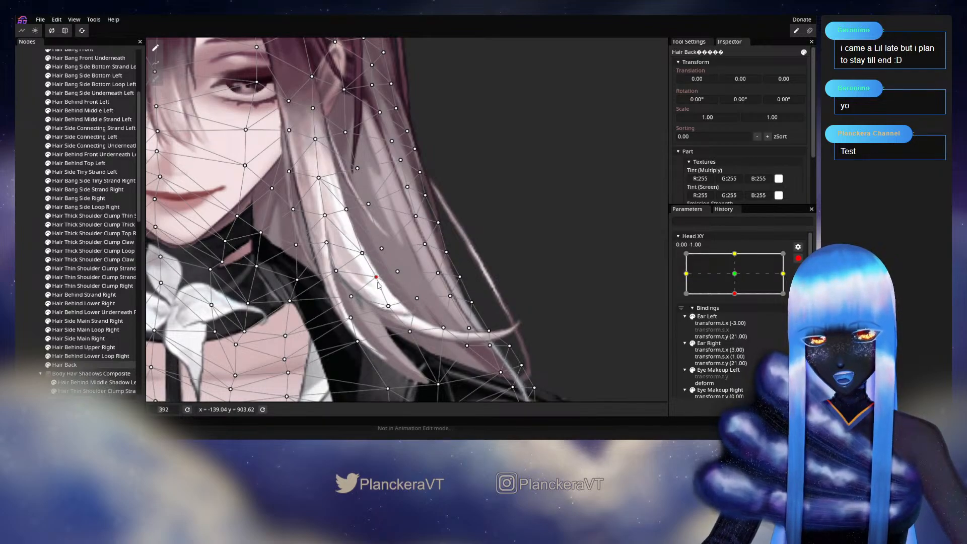
click(362, 254)
drag(361, 255, 363, 260)
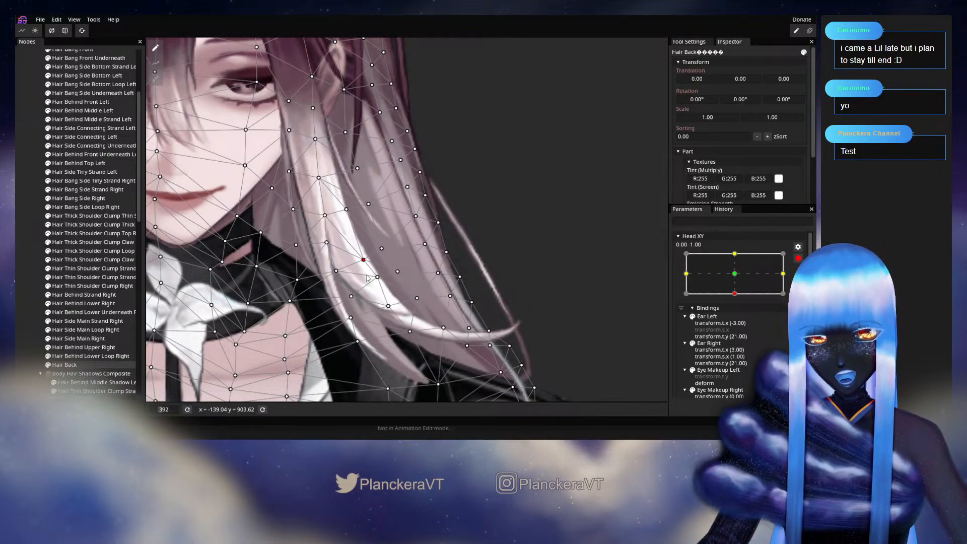
drag(389, 307, 392, 310)
click(416, 298)
click(397, 271)
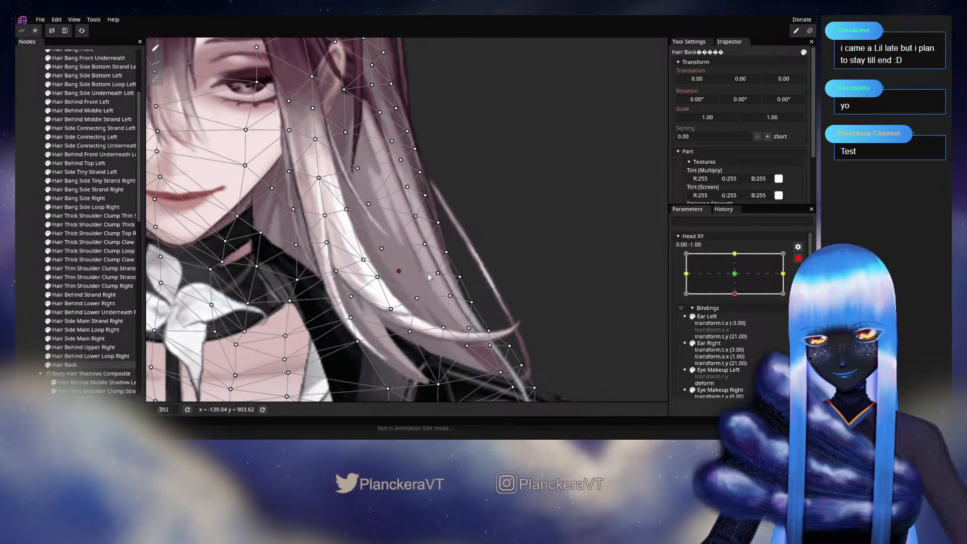
click(450, 296)
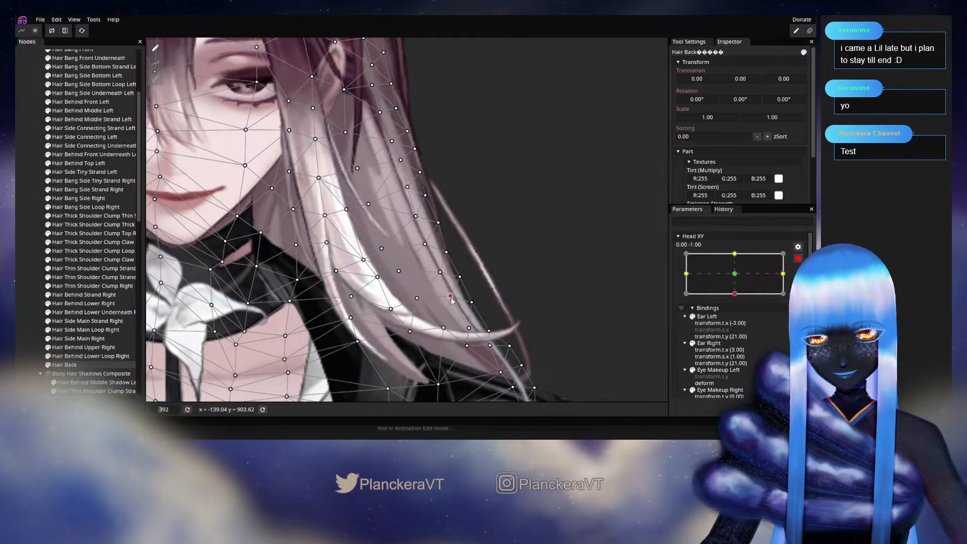
click(466, 329)
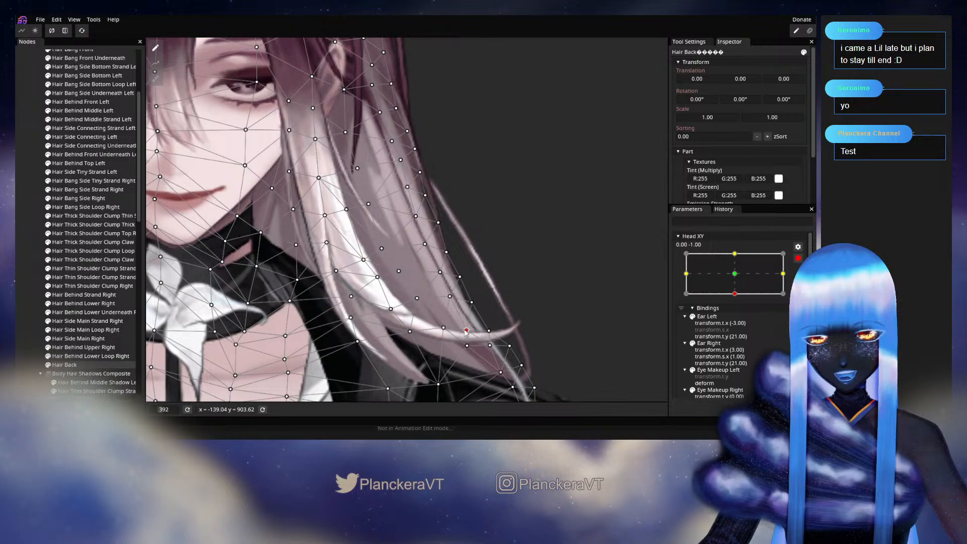
Deselect the Hair Back mesh and test how the back hair follows the head when looking down.
click(25, 290)
scroll(446, 273, down, 1)
scroll(455, 271, down, 2)
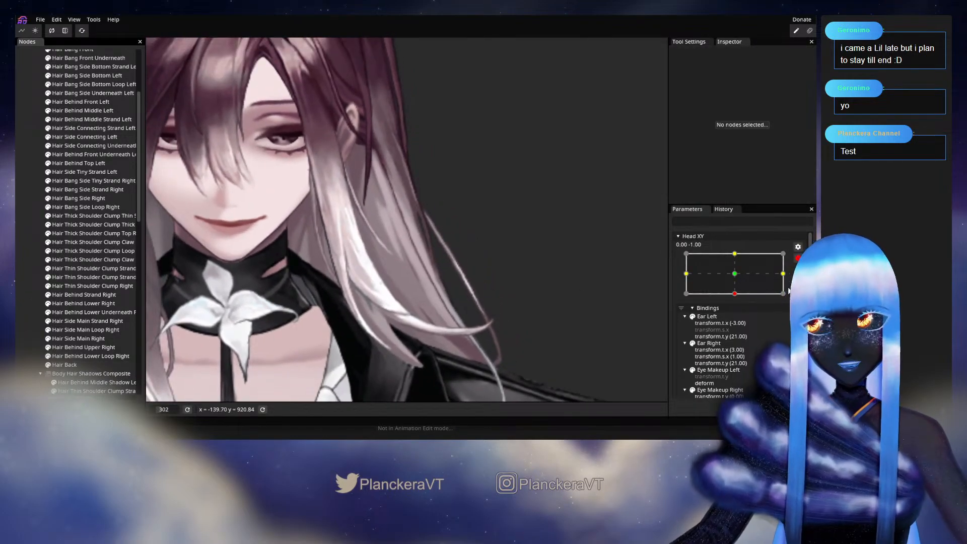
scroll(797, 272, up, 2)
mouse_move(737, 318)
mouse_down()
mouse_move(740, 302)
mouse_move(740, 318)
mouse_up()
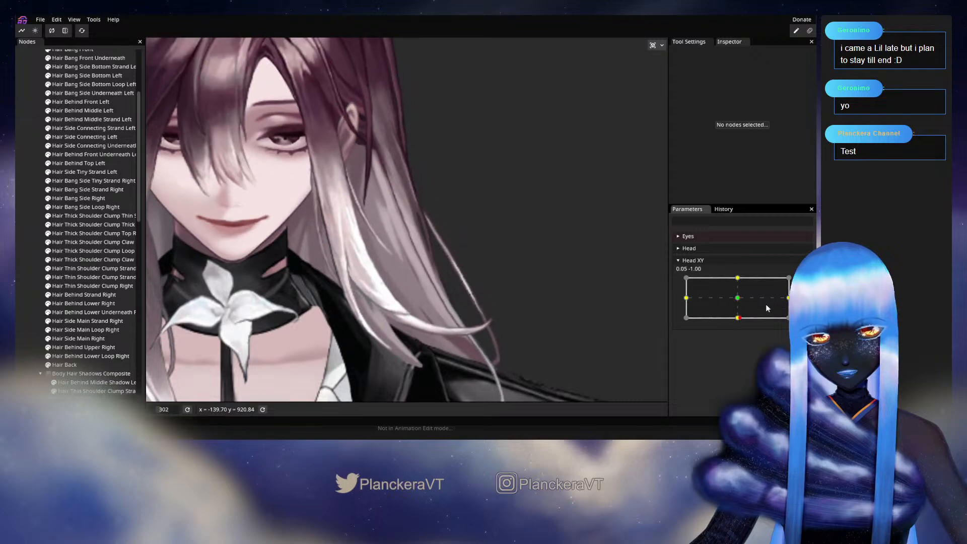
Nudge the Hair Back vertices at the ear strand's tip and in the light hair beside it at Head XY 0, -1, and test looking down.
click(801, 289)
scroll(379, 273, up, 4)
drag(355, 205, 378, 273)
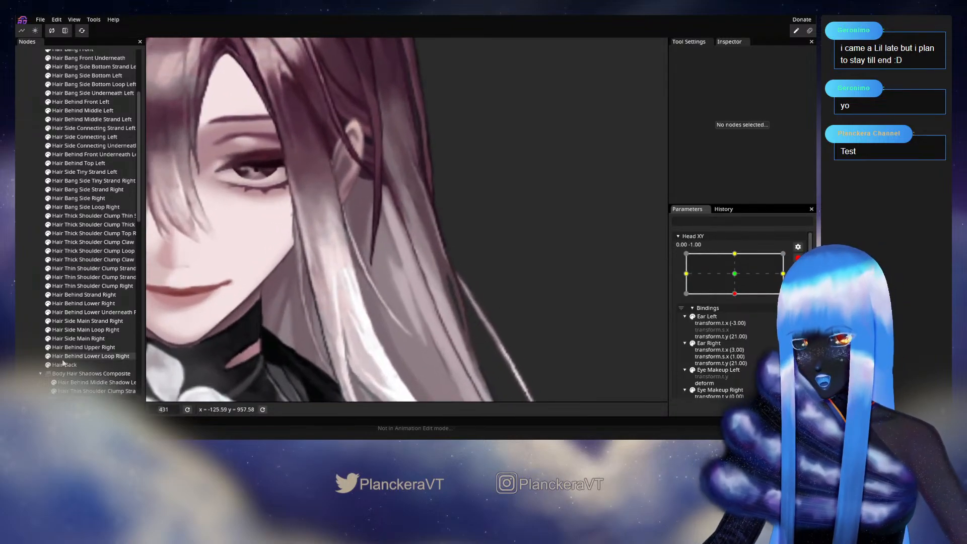
click(63, 365)
scroll(377, 262, up, 1)
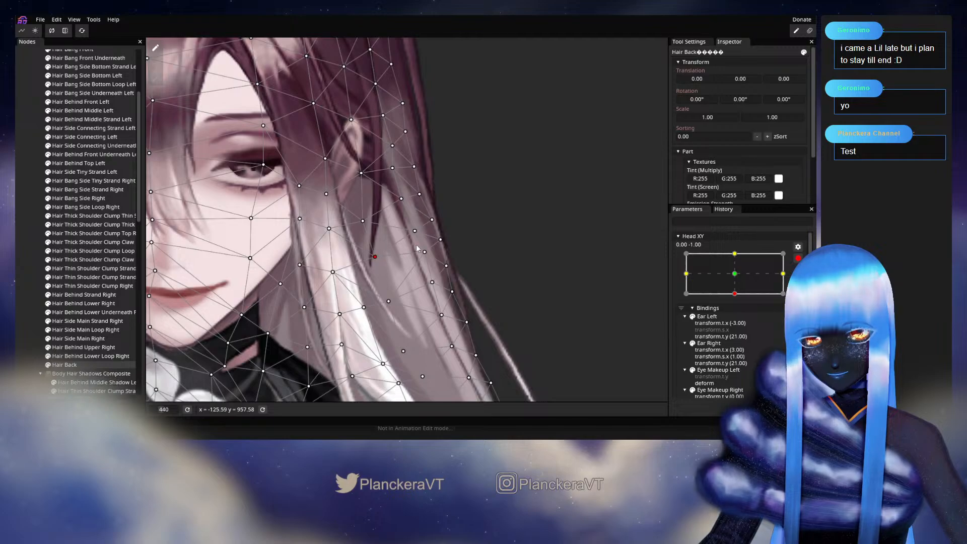
drag(417, 231, 416, 228)
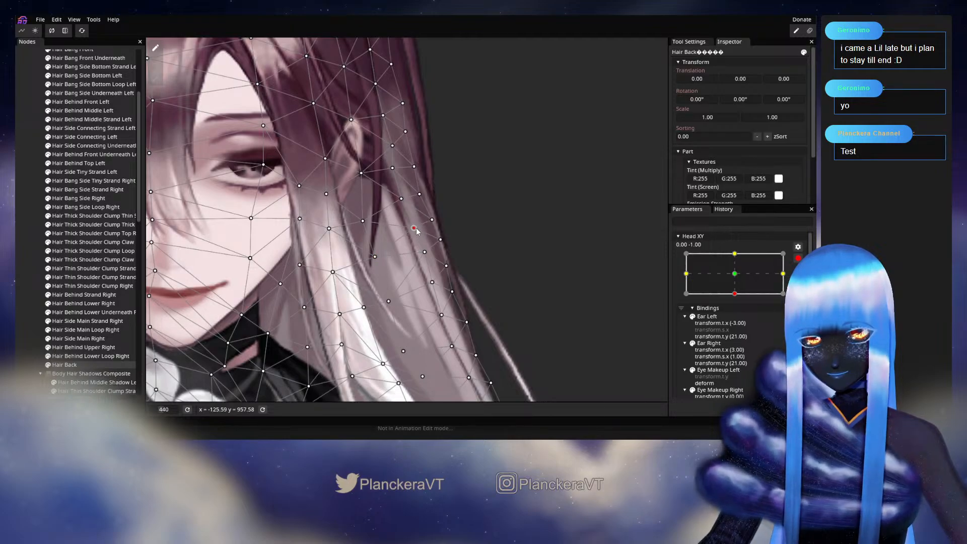
click(43, 299)
scroll(422, 325, down, 3)
scroll(462, 328, down, 4)
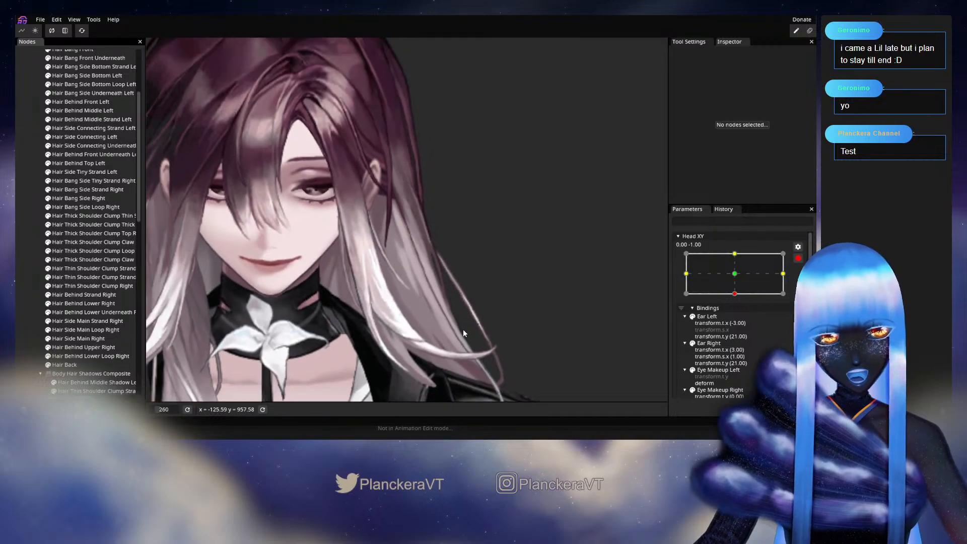
click(796, 260)
mouse_move(739, 318)
mouse_down()
mouse_move(737, 301)
mouse_move(756, 313)
mouse_up()
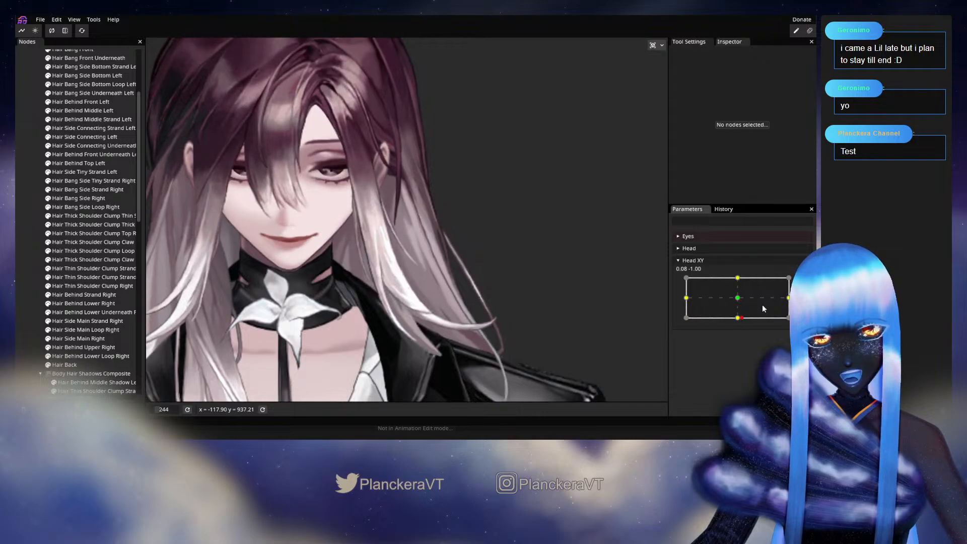
Arm Head XY at 0, -1 and reposition the Hair Back vertices below the ear and around the dark ear strand's tip.
click(802, 282)
scroll(403, 246, up, 4)
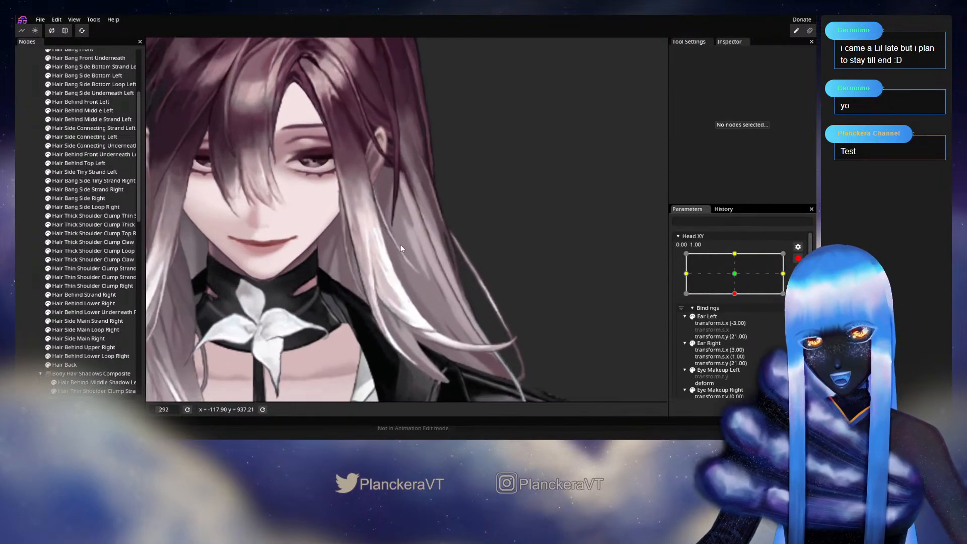
drag(403, 246, 359, 314)
click(45, 362)
scroll(410, 272, up, 2)
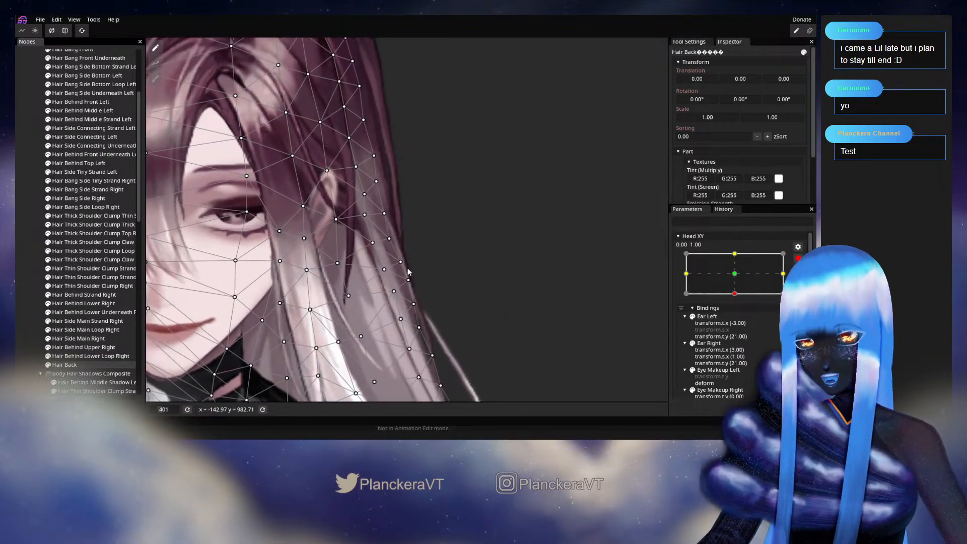
drag(386, 271, 331, 225)
drag(336, 270, 332, 272)
drag(374, 247, 388, 272)
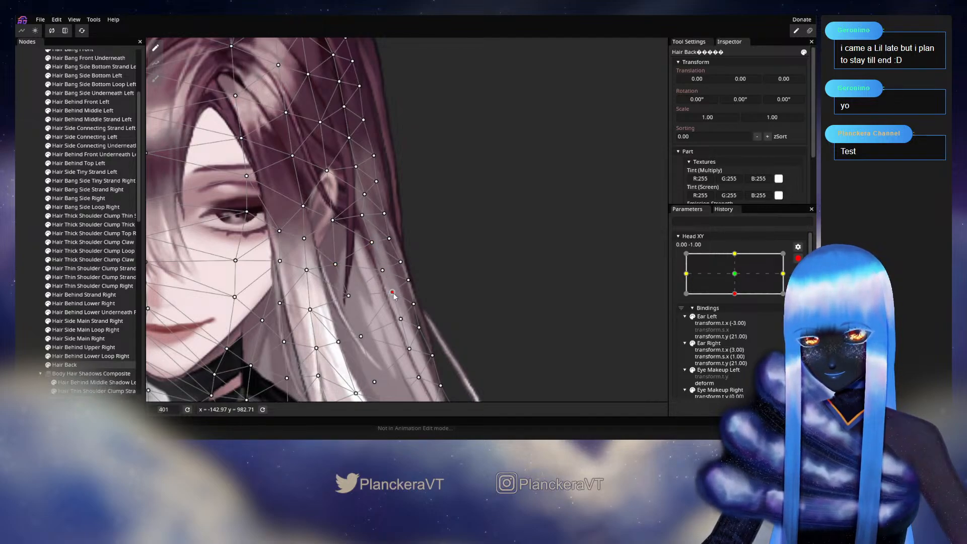
drag(348, 299, 344, 301)
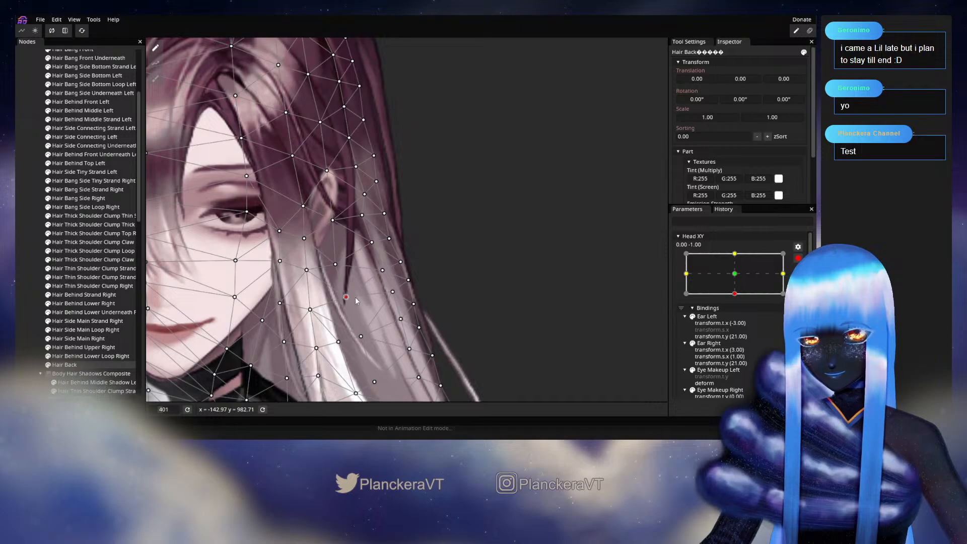
Compare Hair Back with the neutral head pose and adjust its vertices in the light hair beside the ear strand at Head XY 0, -1.
click(734, 274)
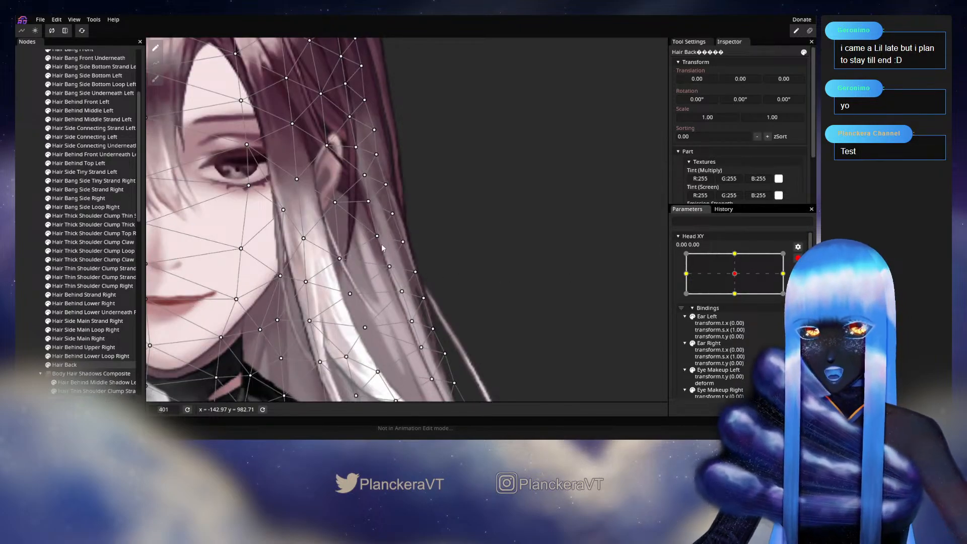
key(ctrl+z)
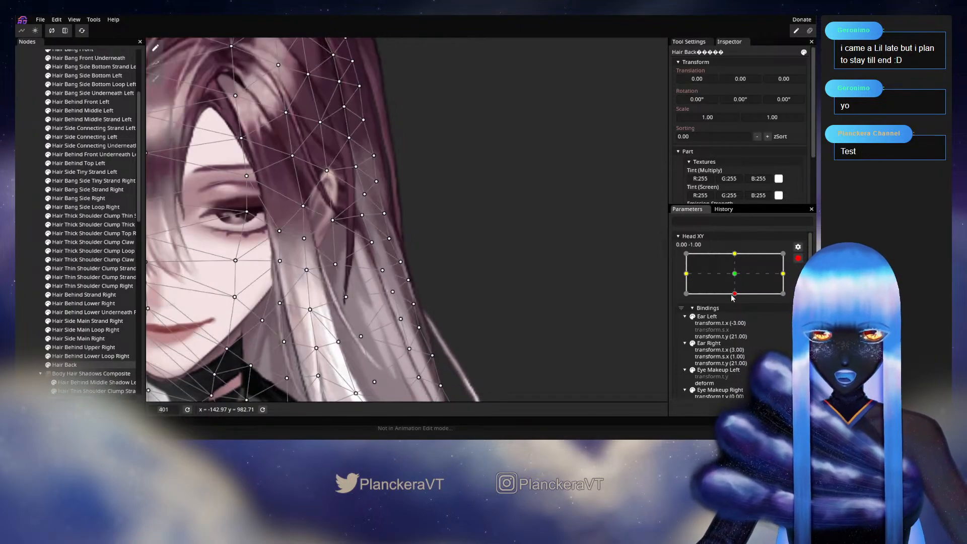
click(372, 242)
drag(382, 270, 333, 223)
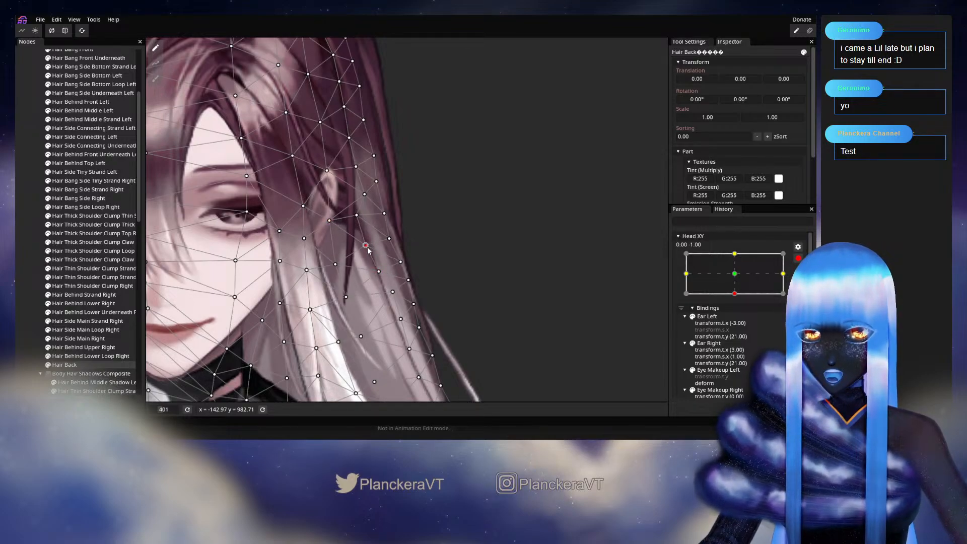
drag(381, 278, 413, 250)
click(409, 259)
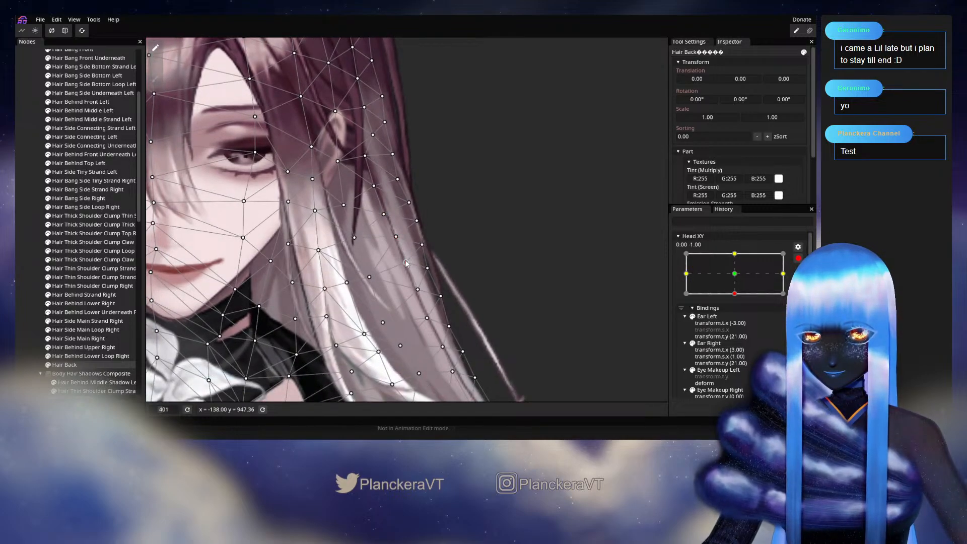
Refine the Hair Back vertices at the ear's base, down the outer light hair and beneath the ear strand's tip at Head XY 0, -1.
drag(370, 278, 364, 280)
drag(358, 241, 335, 214)
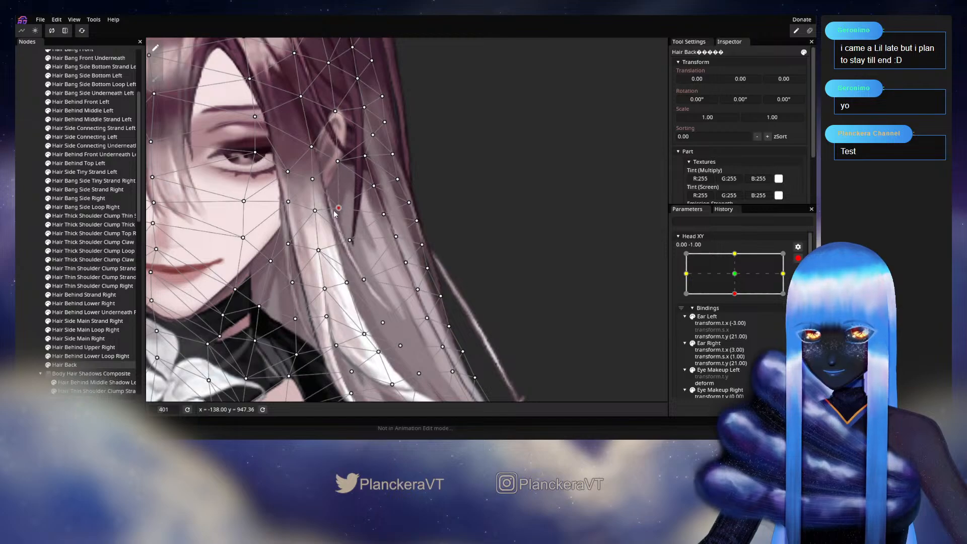
drag(336, 162, 329, 168)
drag(379, 190, 392, 215)
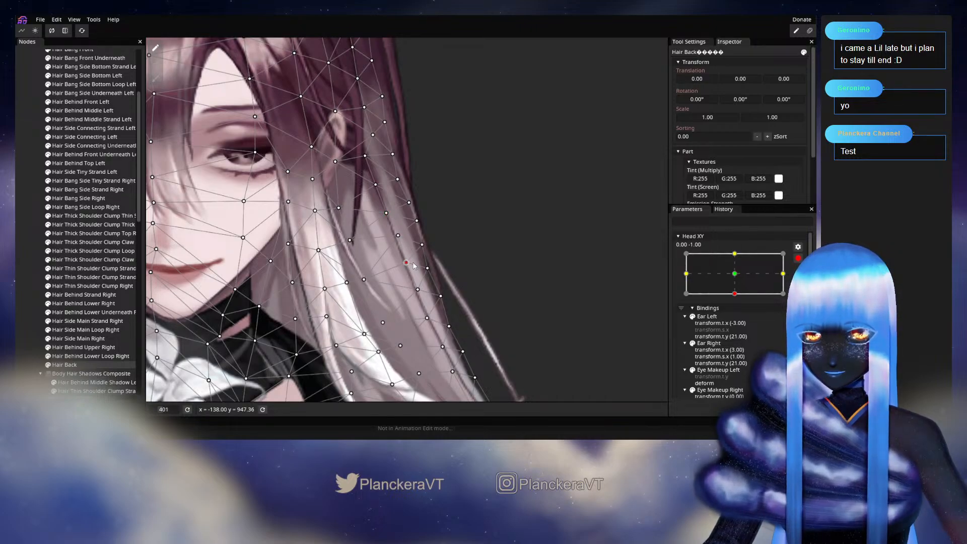
drag(386, 214, 379, 184)
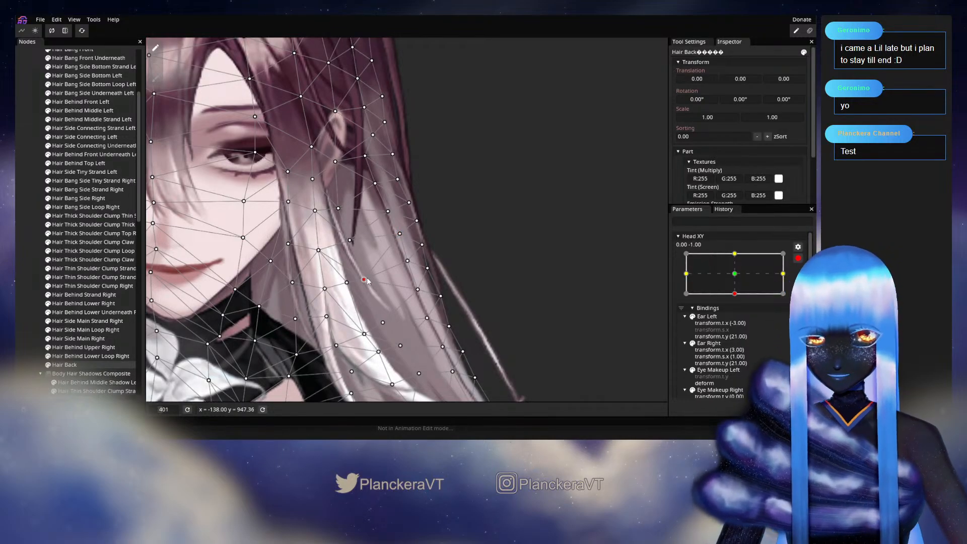
drag(367, 281, 372, 279)
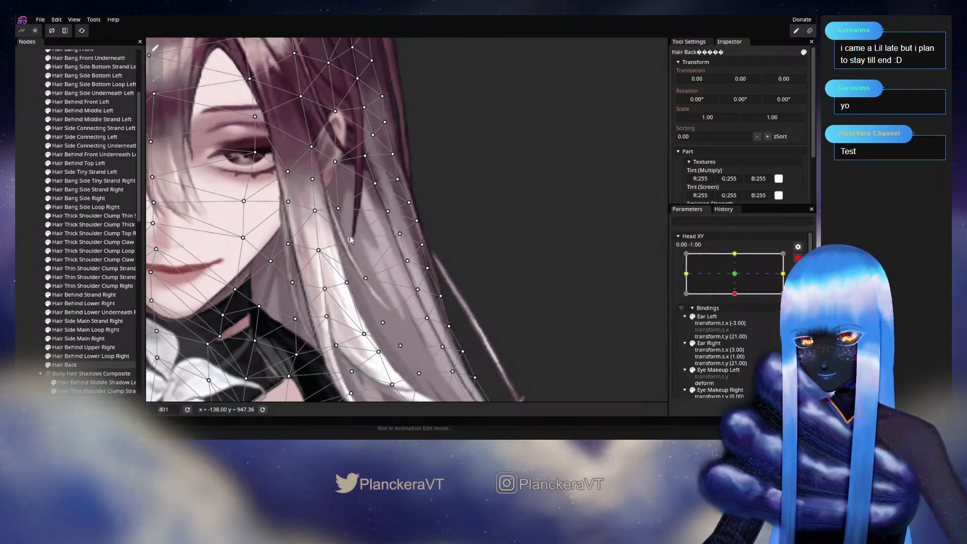
Adjust the Hair Back vertices in the lower light hair above the curled strand at Head XY 0, -1, and test looking down.
scroll(349, 235, down, 3)
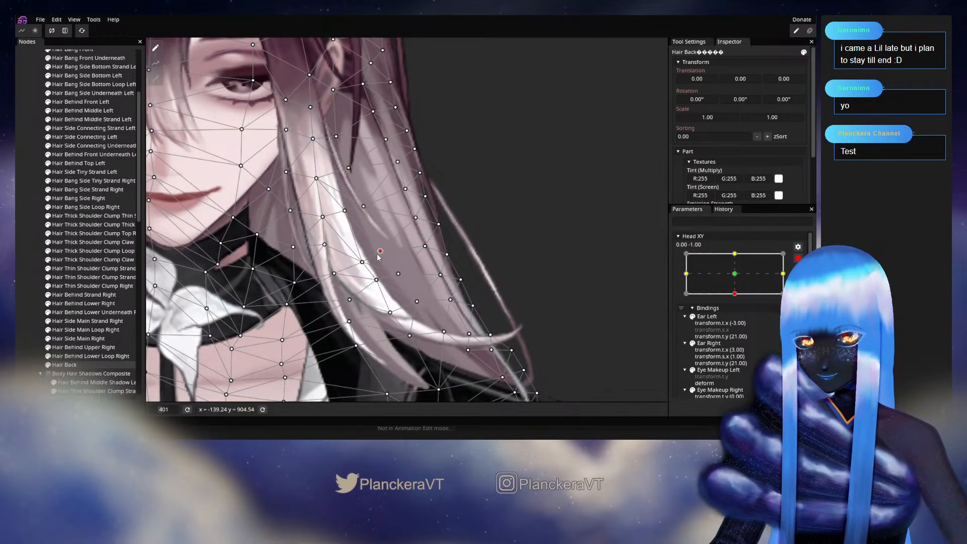
click(423, 249)
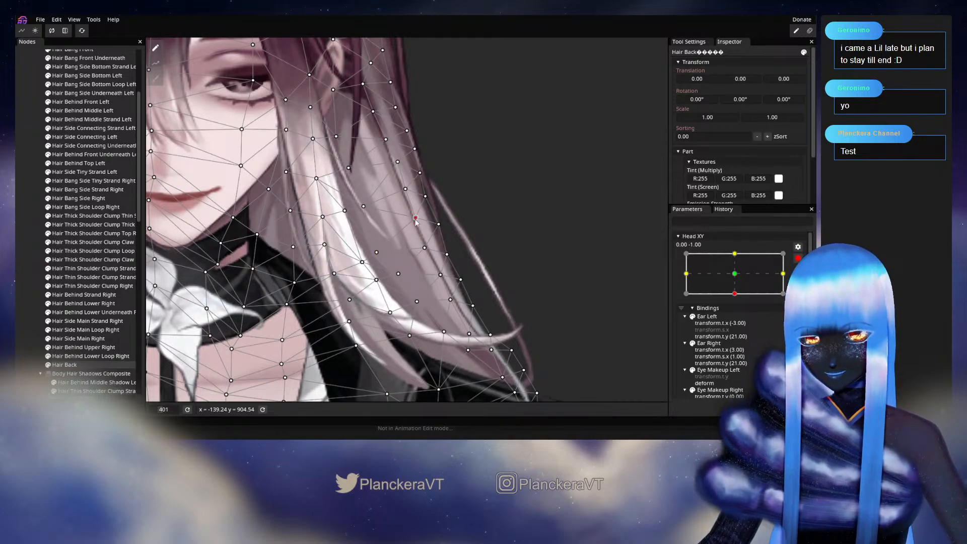
drag(421, 279, 406, 247)
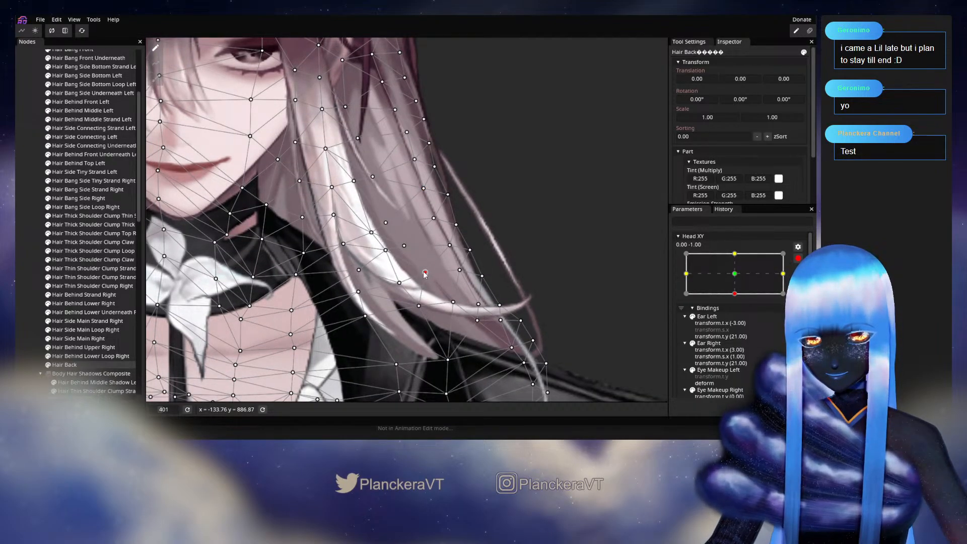
key(Escape)
scroll(460, 289, down, 1)
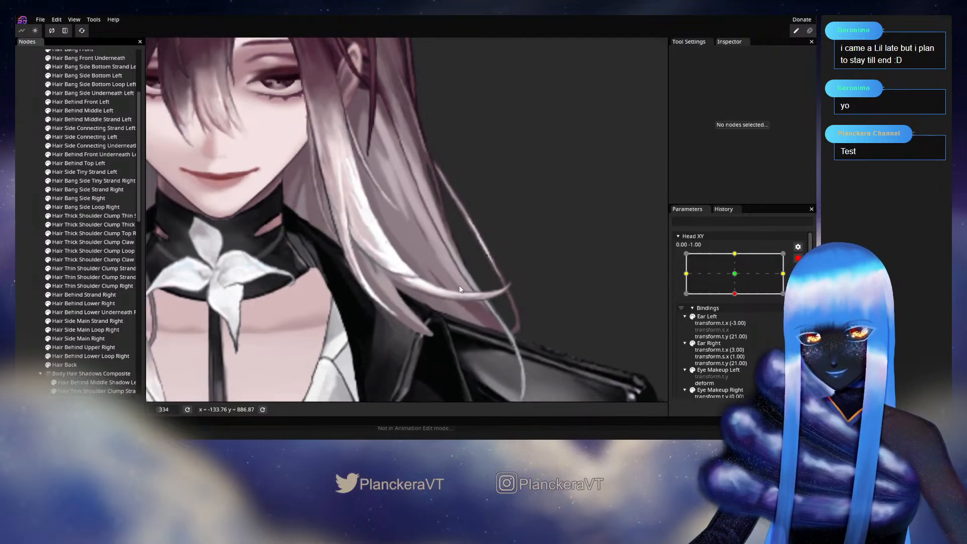
click(798, 258)
mouse_move(737, 318)
mouse_down()
mouse_move(736, 298)
mouse_move(740, 324)
mouse_up()
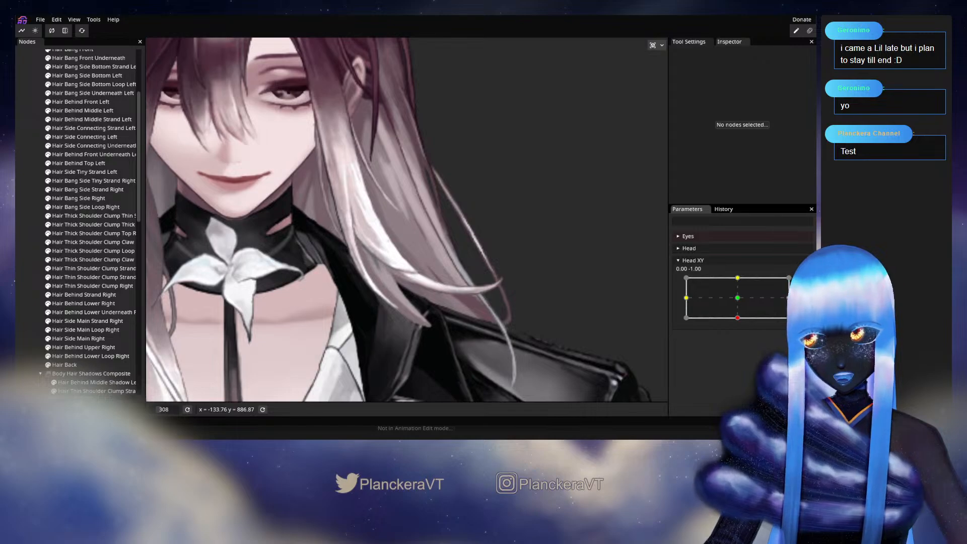
Rearm Head XY at 0, -1 and nudge the two Hair Back vertices at and just below the ear's base outward.
click(803, 281)
drag(385, 154, 412, 260)
scroll(411, 260, up, 2)
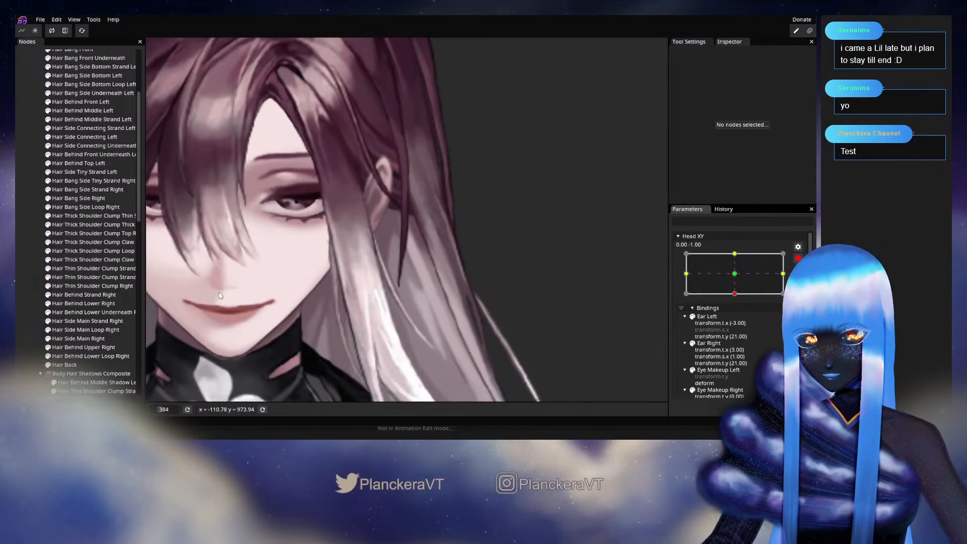
click(56, 363)
scroll(353, 274, up, 1)
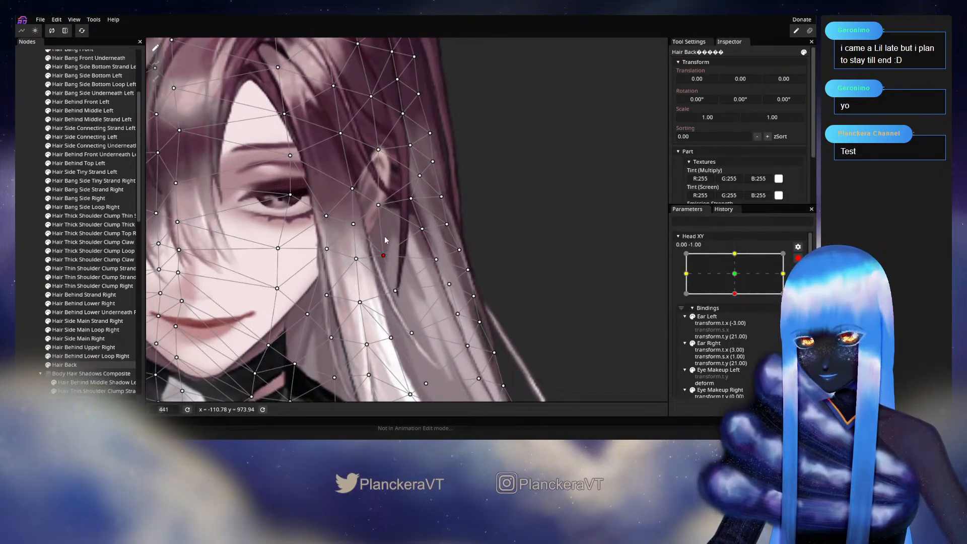
drag(378, 205, 382, 201)
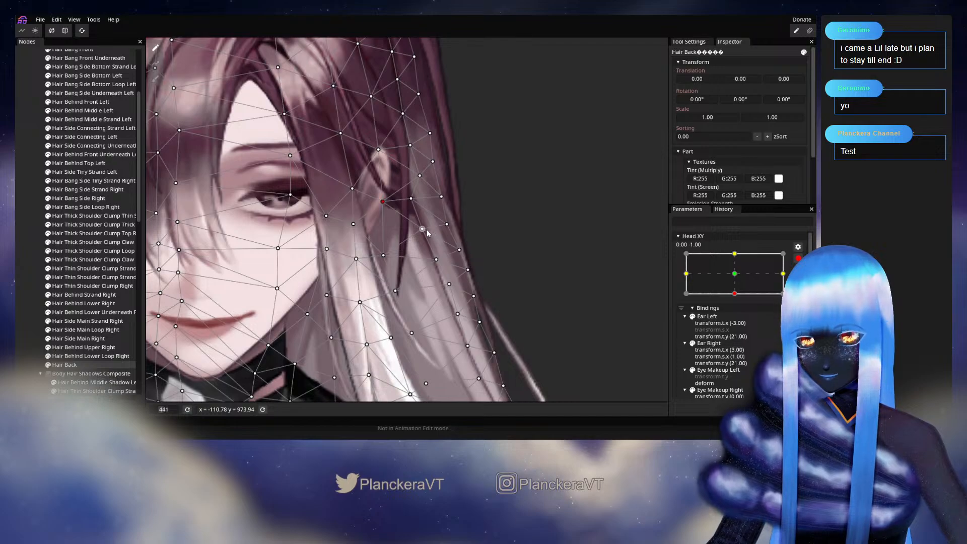
drag(385, 257, 389, 254)
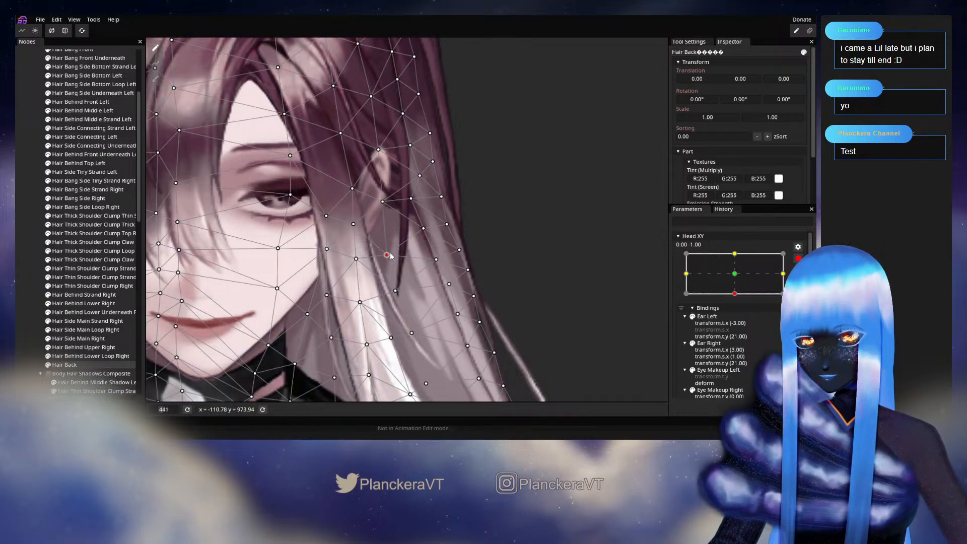
Deselect Hair Back, disarm Head XY and test the hair around the ear while moving the head down.
click(20, 289)
scroll(529, 307, down, 1)
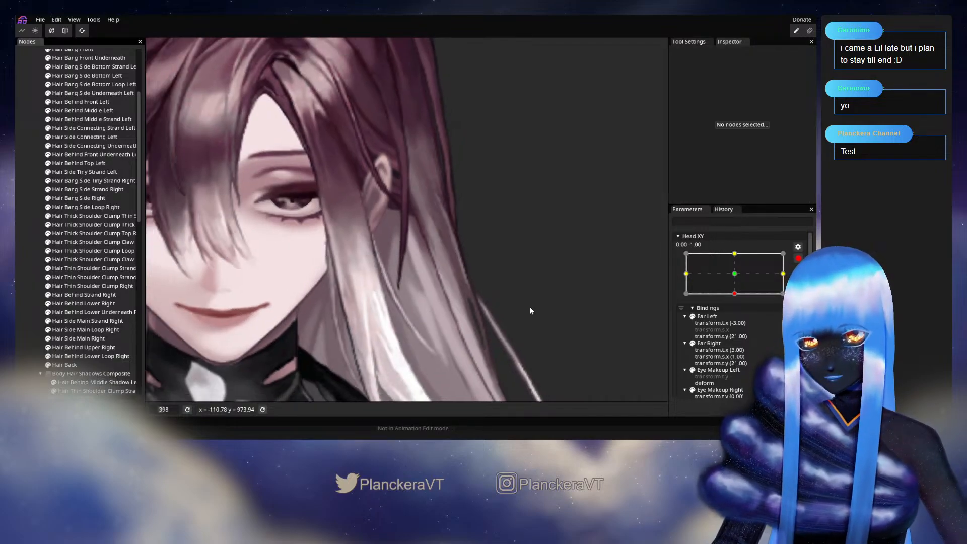
click(796, 257)
click(796, 258)
mouse_move(737, 317)
mouse_down()
mouse_move(738, 302)
mouse_move(739, 326)
mouse_up()
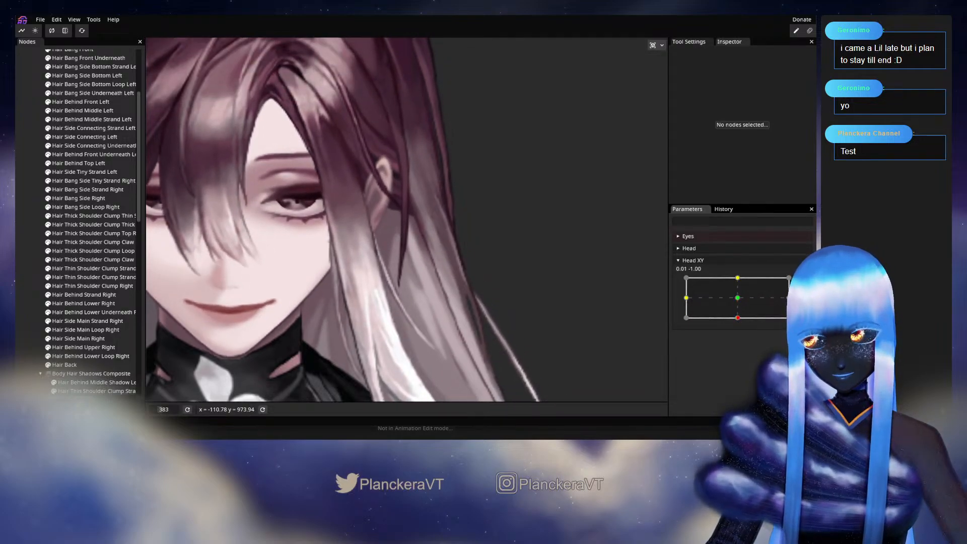
Nudge the Hair Back vertex between the ear and the strand's tip at Head XY 0, -1, and test looking down.
click(80, 363)
drag(392, 252, 391, 246)
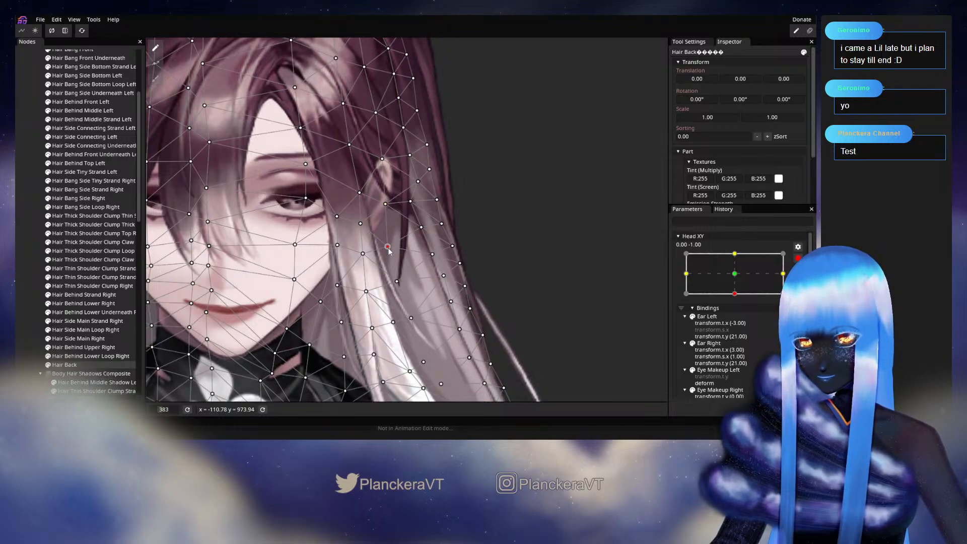
click(35, 308)
click(798, 258)
mouse_move(737, 317)
mouse_down()
mouse_move(738, 299)
mouse_move(735, 320)
mouse_up()
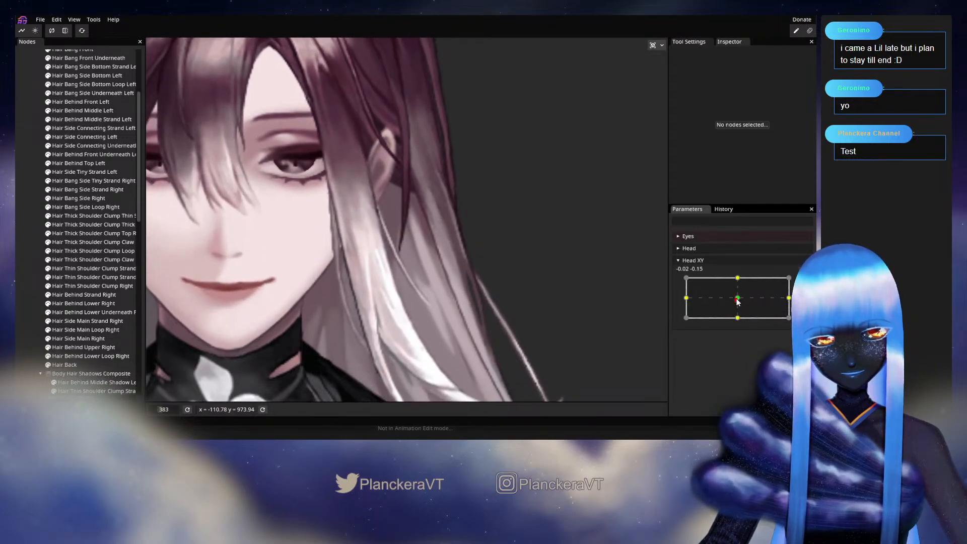
Adjust the Hair Back vertices in the light hair just outside the ear strand at Head XY 0, -1, and test looking down.
click(803, 282)
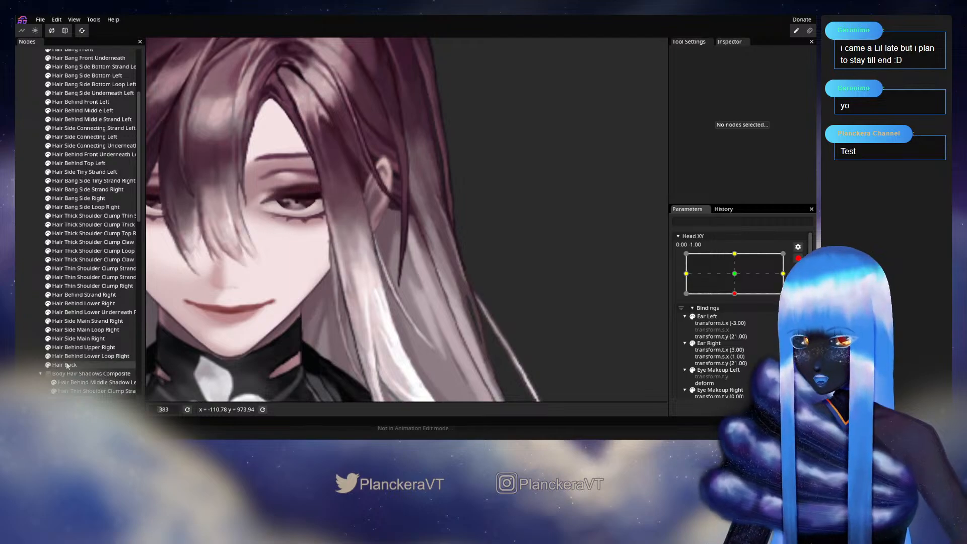
click(65, 363)
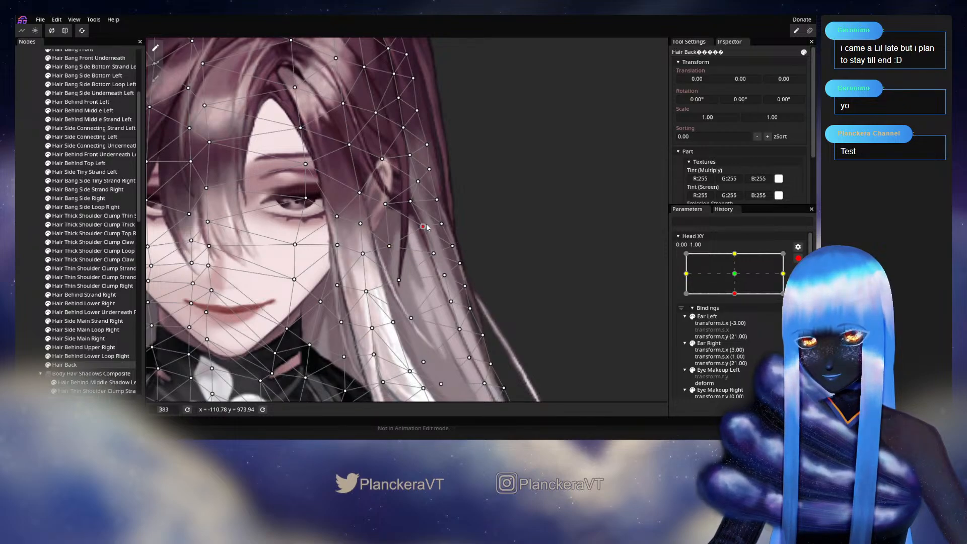
click(22, 319)
click(799, 260)
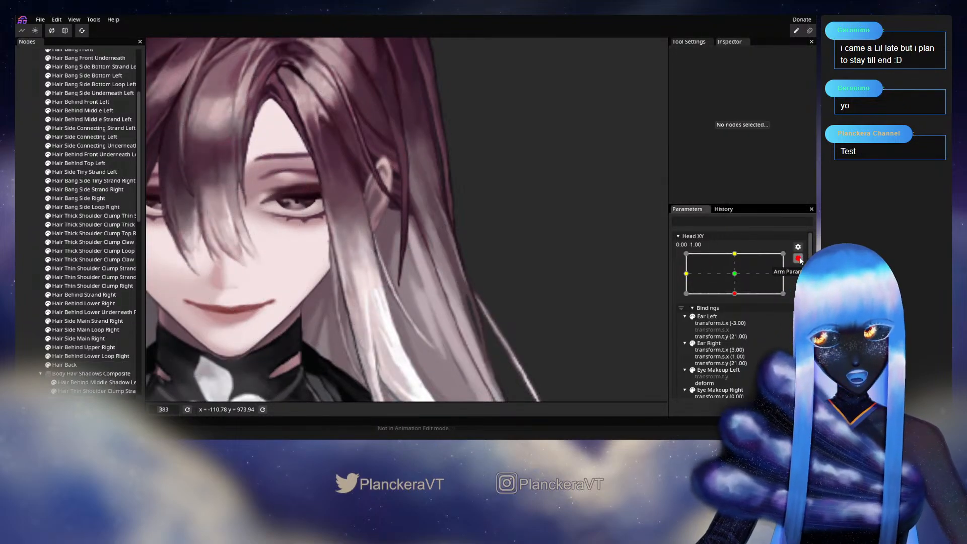
click(799, 259)
mouse_move(737, 318)
mouse_down()
mouse_move(741, 309)
mouse_move(743, 318)
mouse_up()
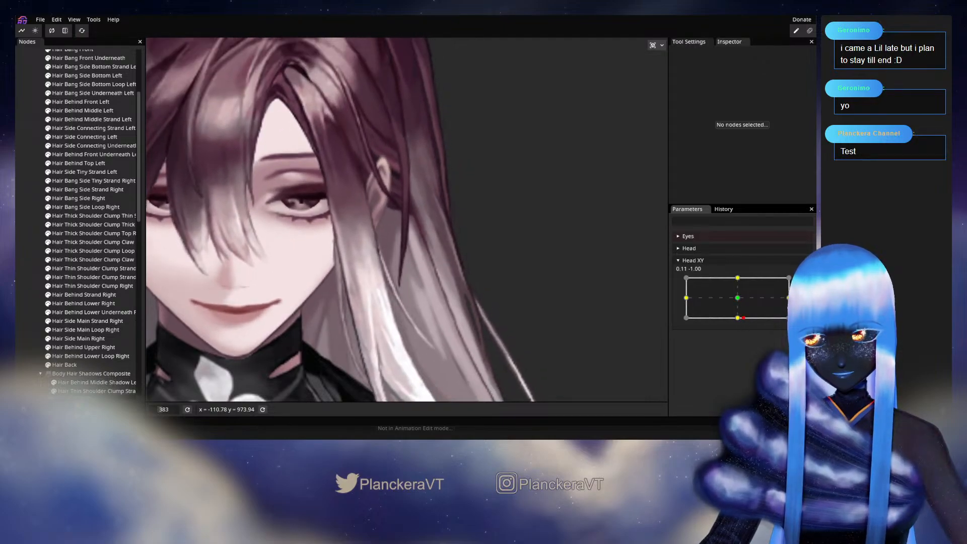
Move the Hair Back vertex beside the upper ear strand outward and down at Head XY 0, -1, and test looking down.
click(799, 260)
click(427, 207)
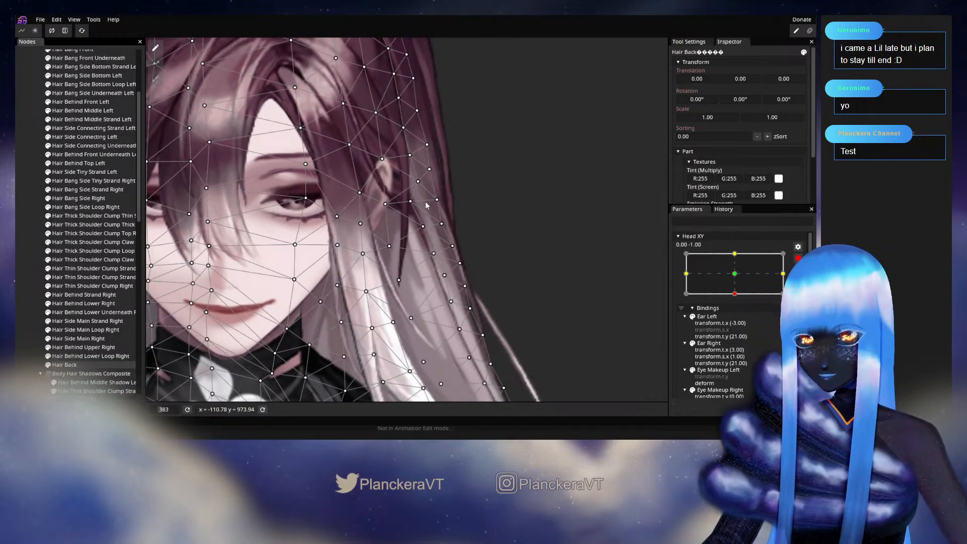
drag(410, 201, 420, 211)
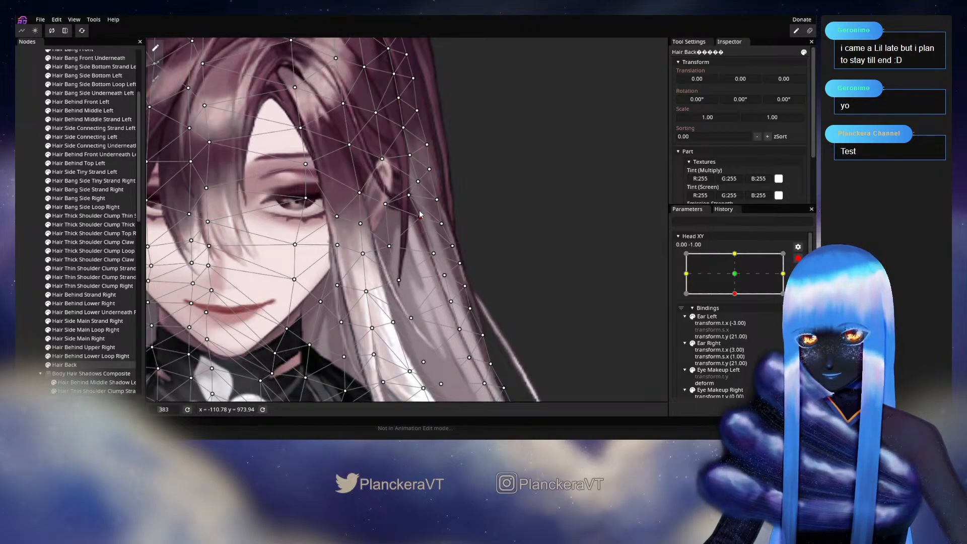
click(797, 258)
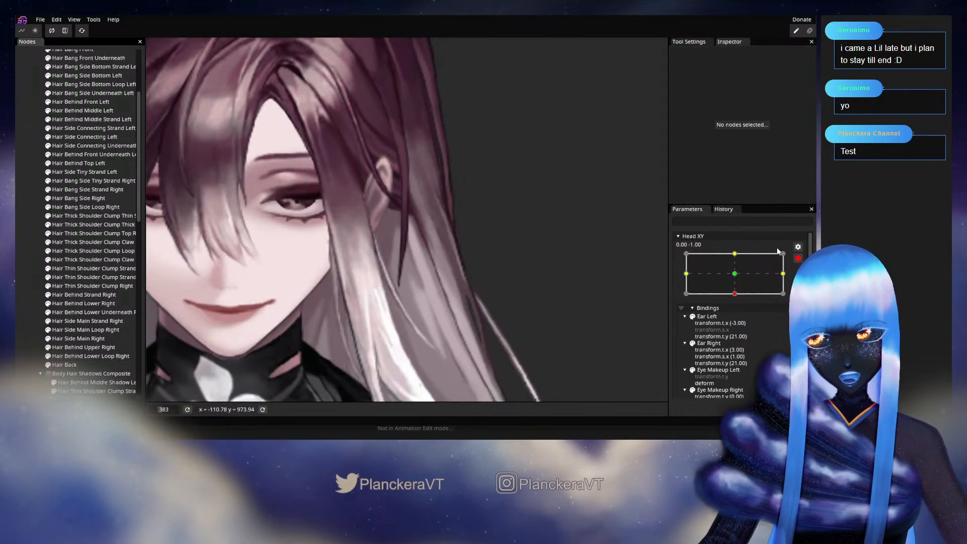
mouse_move(737, 318)
mouse_down()
mouse_move(740, 301)
mouse_move(742, 322)
mouse_up()
Adjust the Hair Back vertices outside and below the ear strand's tip at Head XY 0, -1, and test looking down.
click(803, 282)
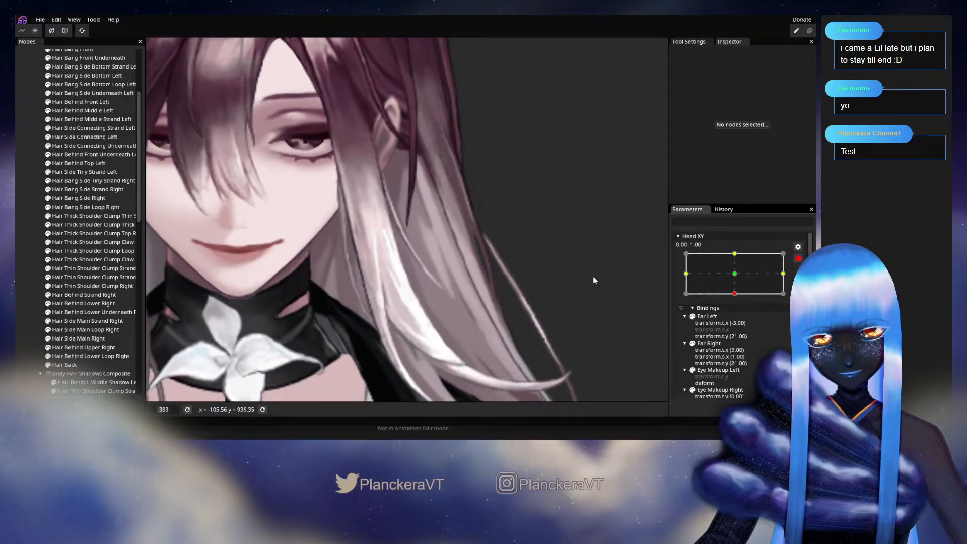
click(68, 364)
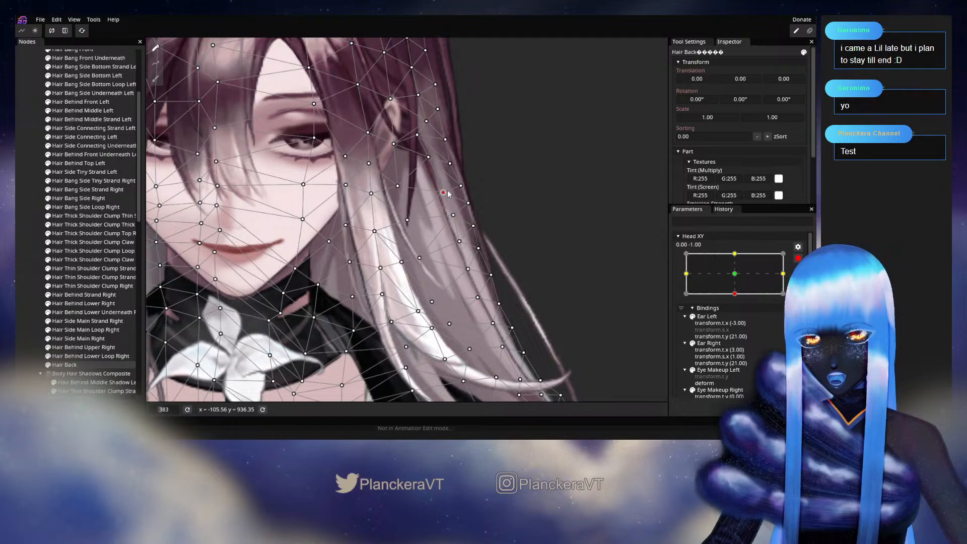
click(420, 257)
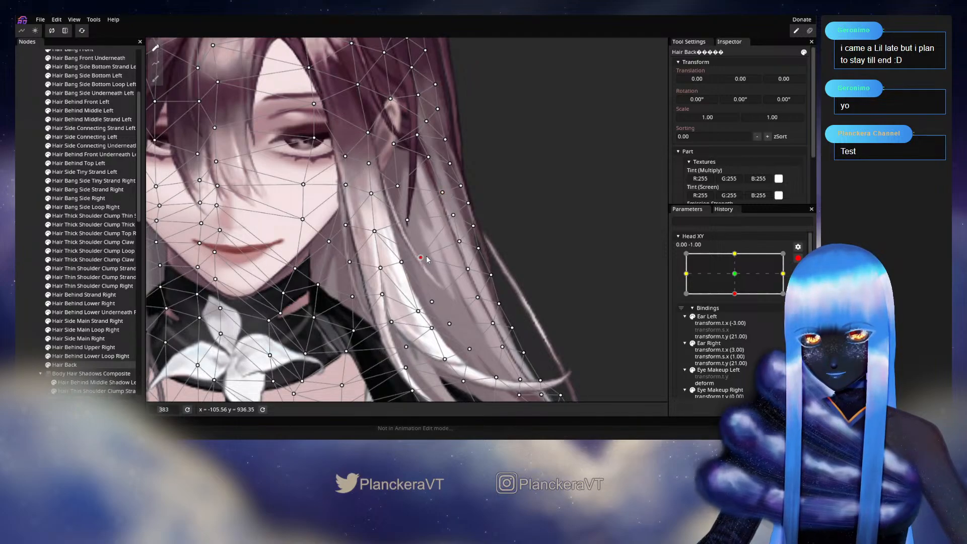
click(434, 307)
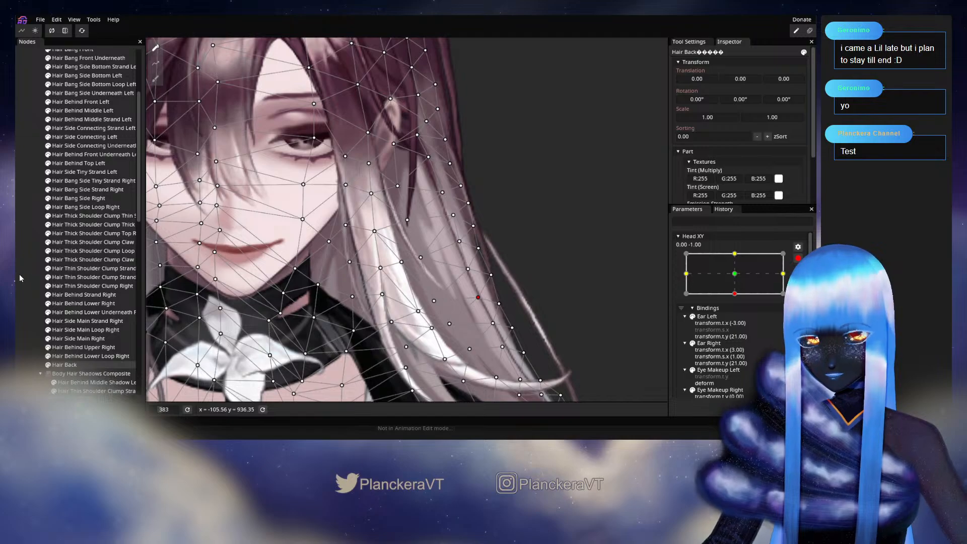
click(587, 280)
mouse_move(738, 317)
mouse_down()
mouse_move(740, 302)
mouse_move(741, 320)
mouse_up()
Nudge the Hair Back vertices at the ear strand's tip and in the inner hair below it at Head XY 0, -1, and test looking down.
click(804, 282)
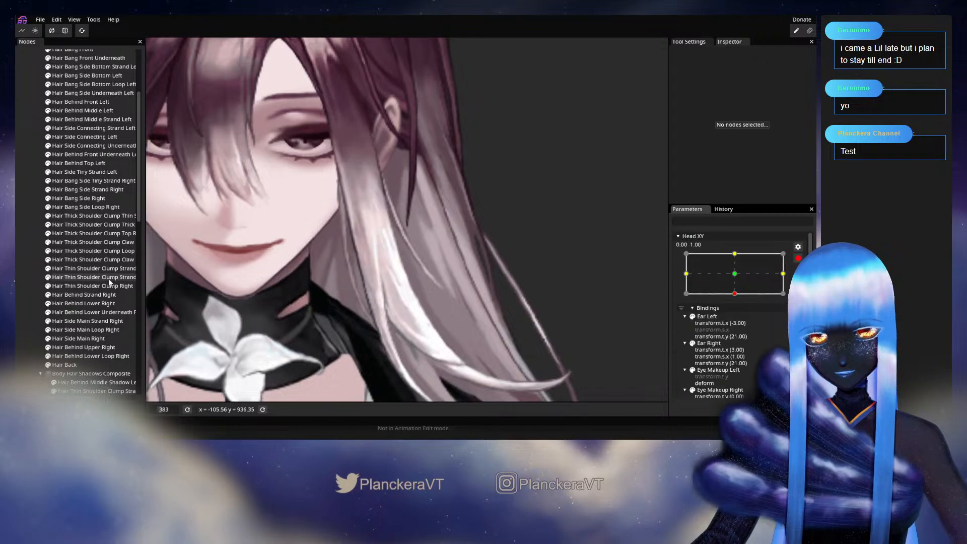
click(71, 365)
click(406, 219)
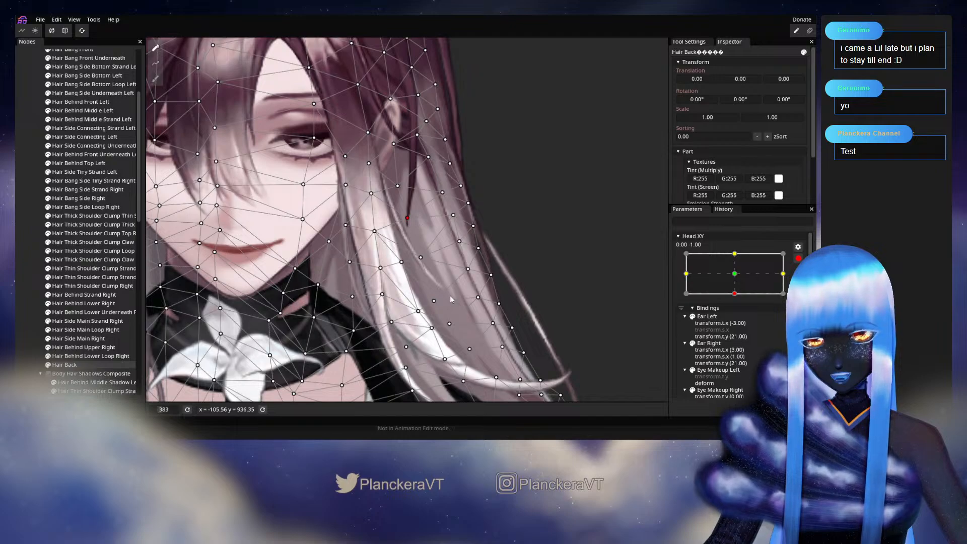
drag(434, 303, 433, 300)
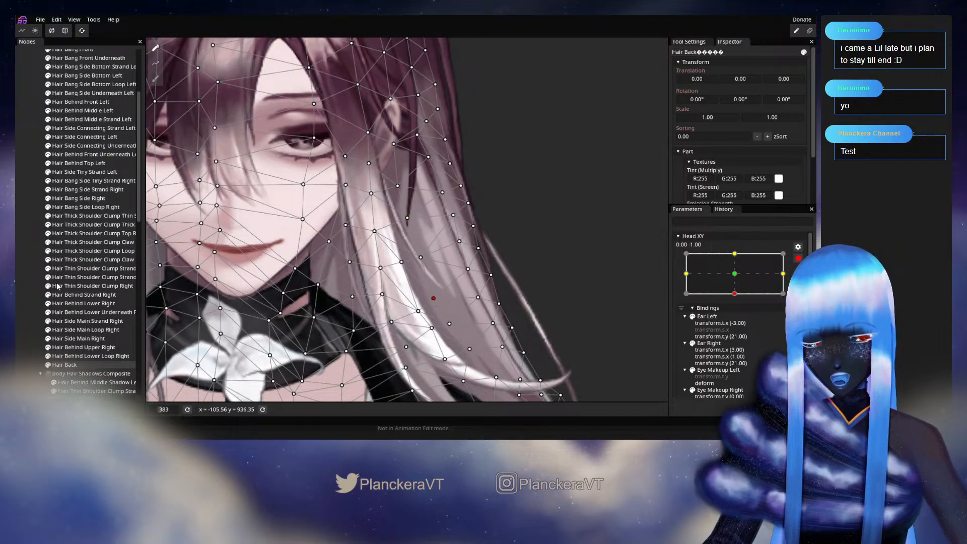
click(342, 269)
click(32, 286)
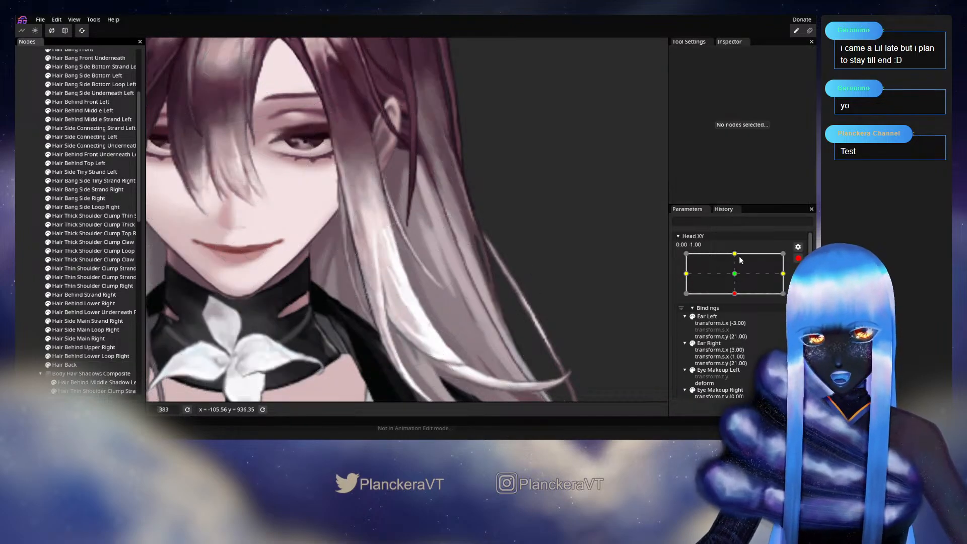
scroll(740, 281, up, 1)
mouse_move(736, 317)
mouse_down()
mouse_move(739, 298)
mouse_move(737, 319)
mouse_up()
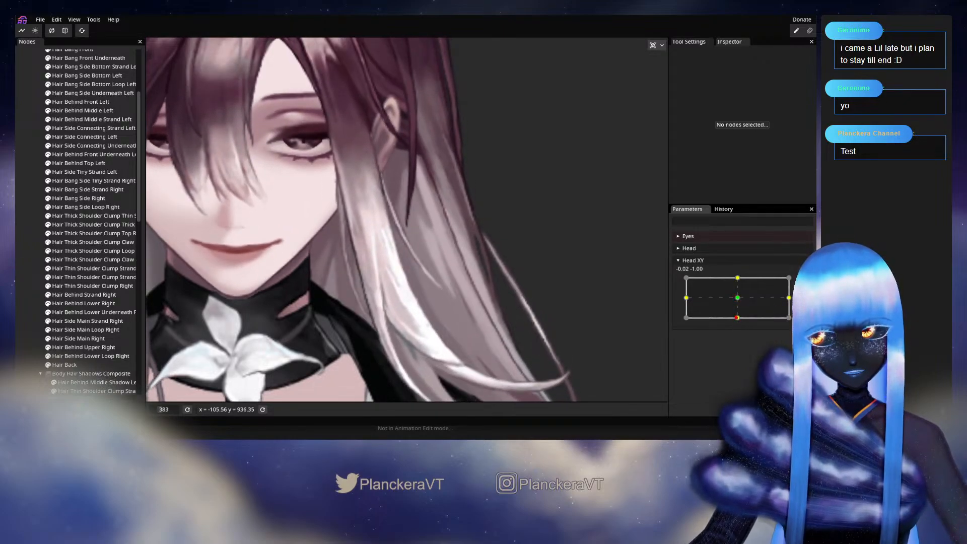
Reposition two Hair Back vertices along the lower outer edge of the light hair at Head XY 0, -1, and test looking down.
click(73, 363)
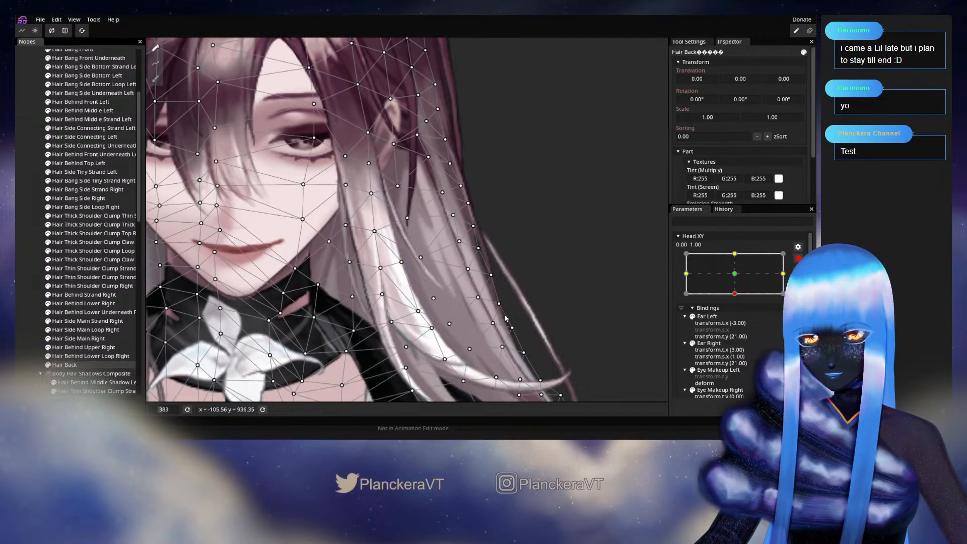
click(481, 298)
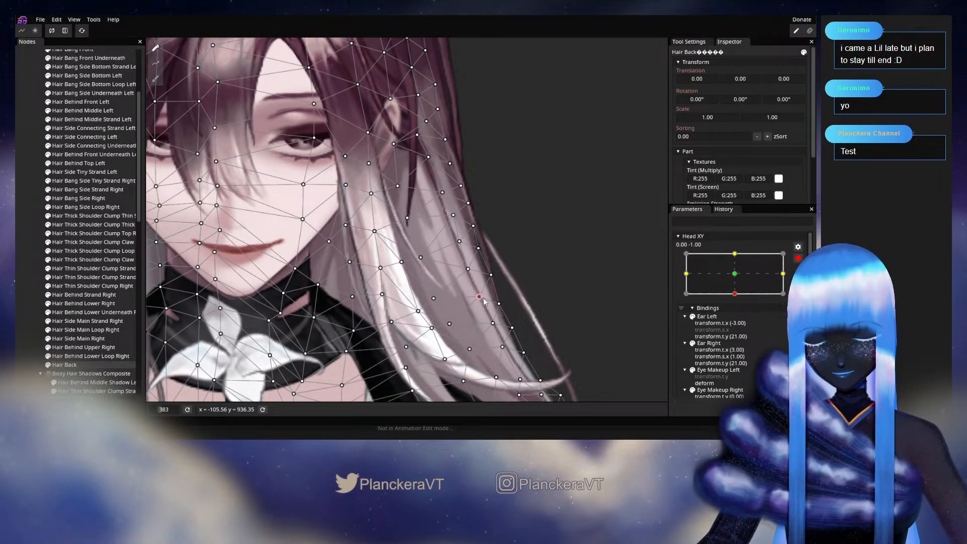
click(468, 269)
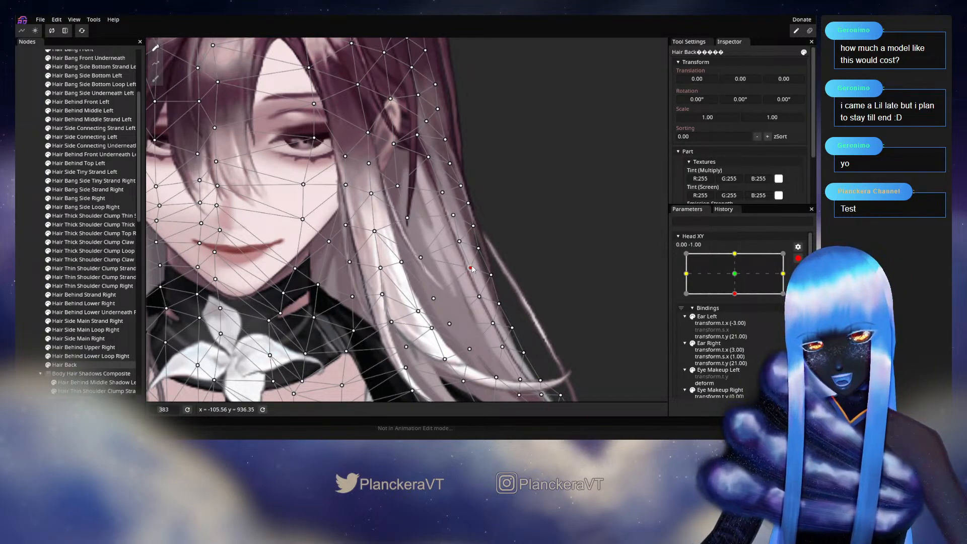
click(38, 283)
scroll(467, 249, down, 3)
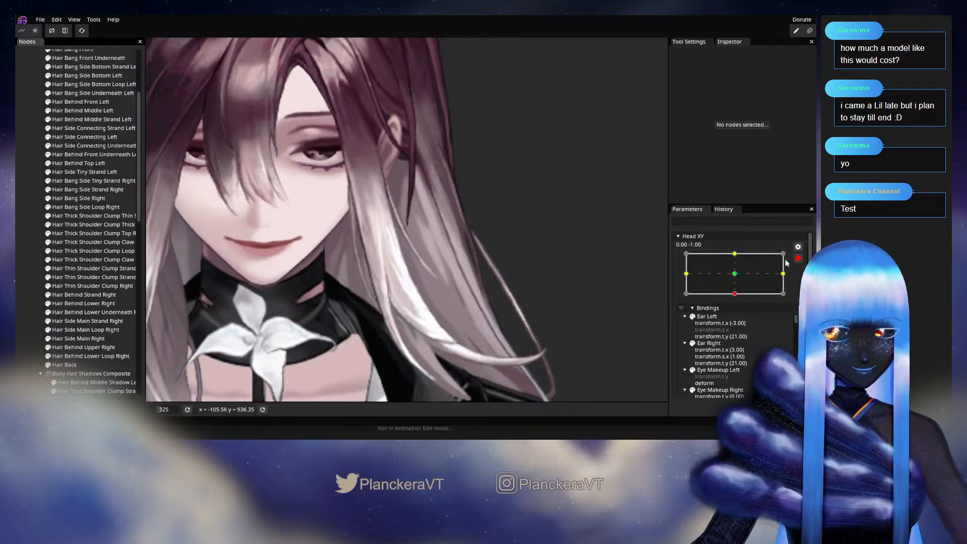
click(797, 258)
mouse_move(738, 321)
mouse_down()
mouse_move(739, 300)
mouse_move(739, 319)
mouse_up()
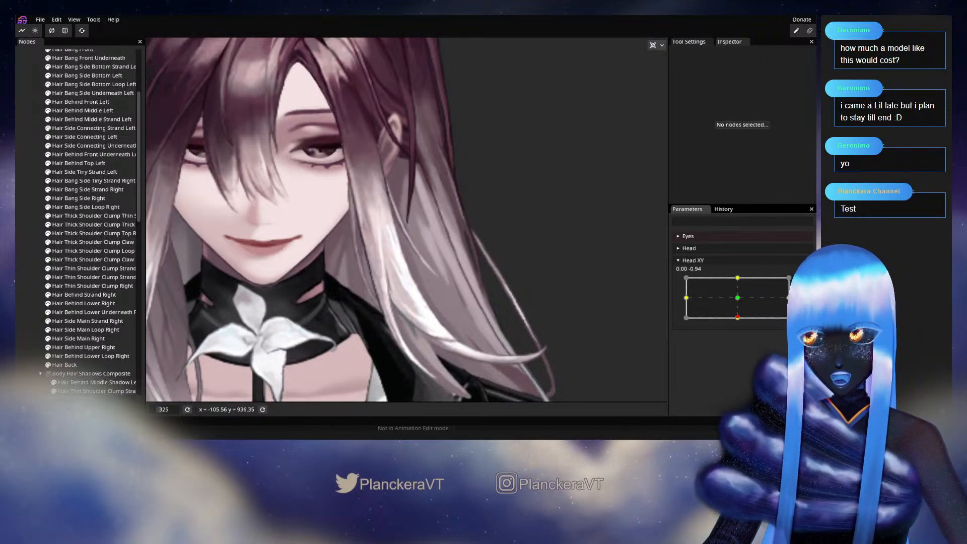
mouse_move(737, 317)
mouse_down()
mouse_move(739, 300)
mouse_move(738, 317)
mouse_up()
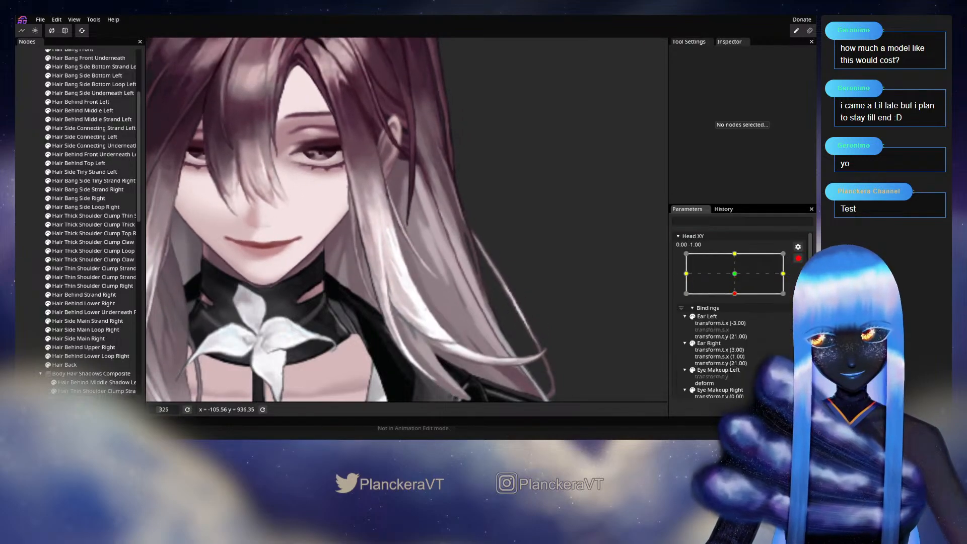
Adjust the Hair Back vertices from mid-length down to the long curved light strand at Head XY 0, -1, and test looking down.
click(64, 364)
scroll(421, 250, up, 2)
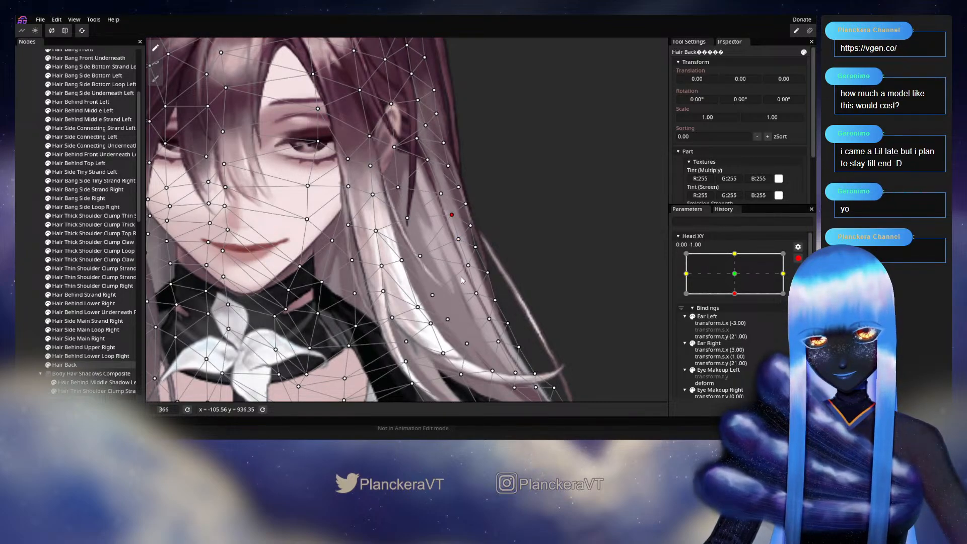
drag(461, 280, 447, 235)
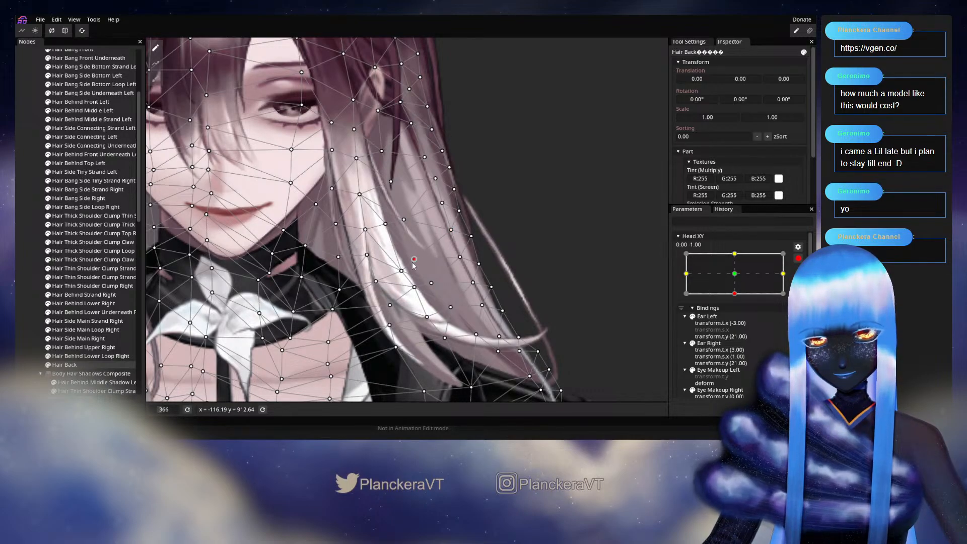
click(19, 293)
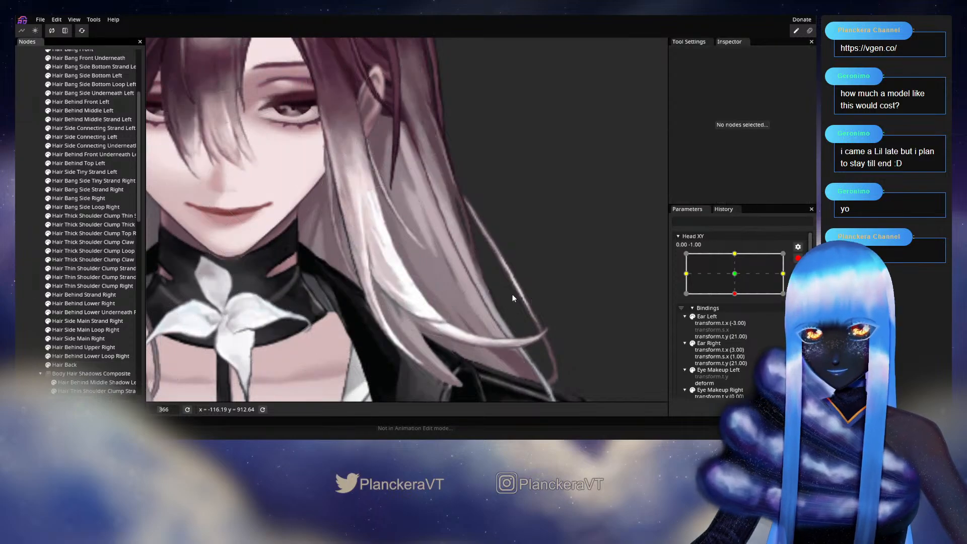
click(797, 258)
mouse_move(737, 318)
mouse_down()
mouse_move(738, 301)
mouse_move(739, 323)
mouse_up()
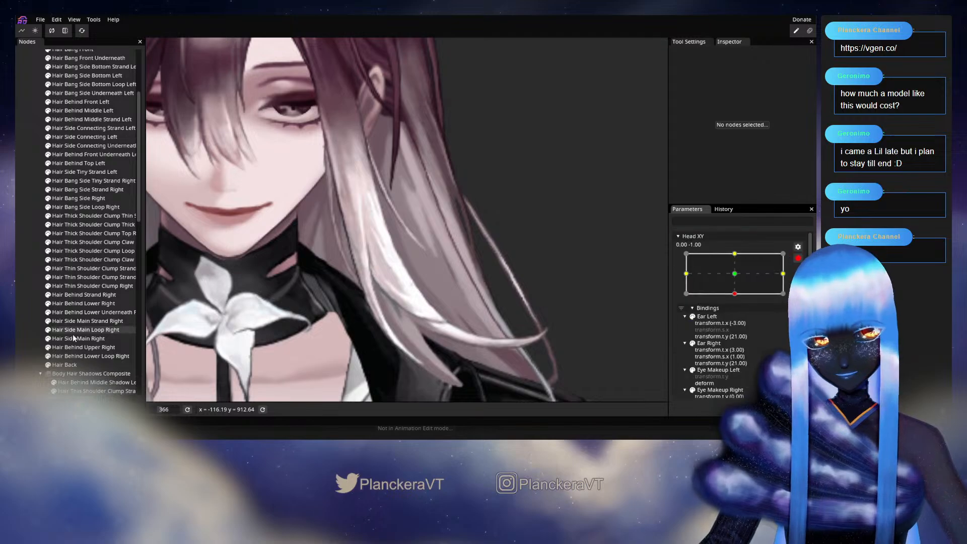
Fine-tune the Hair Back vertex at the ear strand's tip at Head XY 0, -1, and test the head between neutral and down.
click(68, 365)
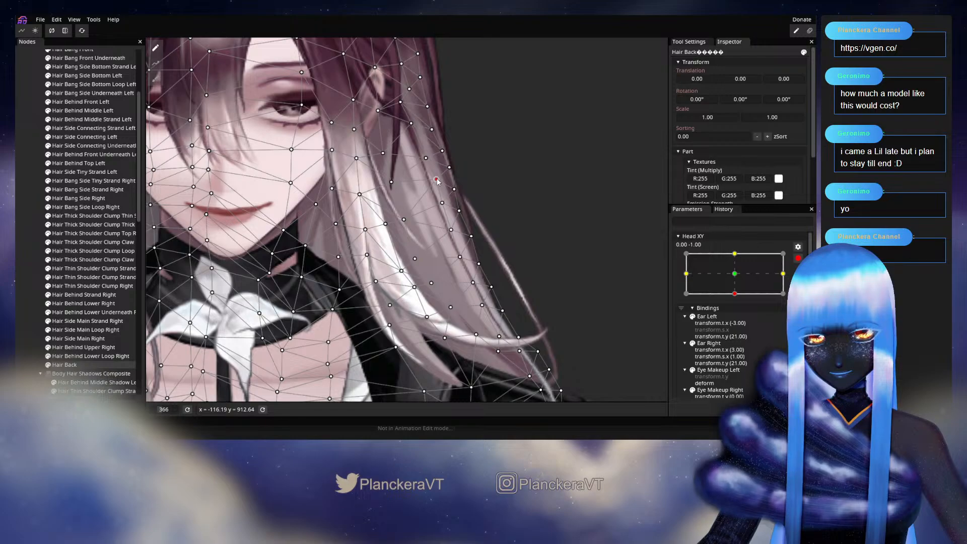
drag(392, 185, 391, 190)
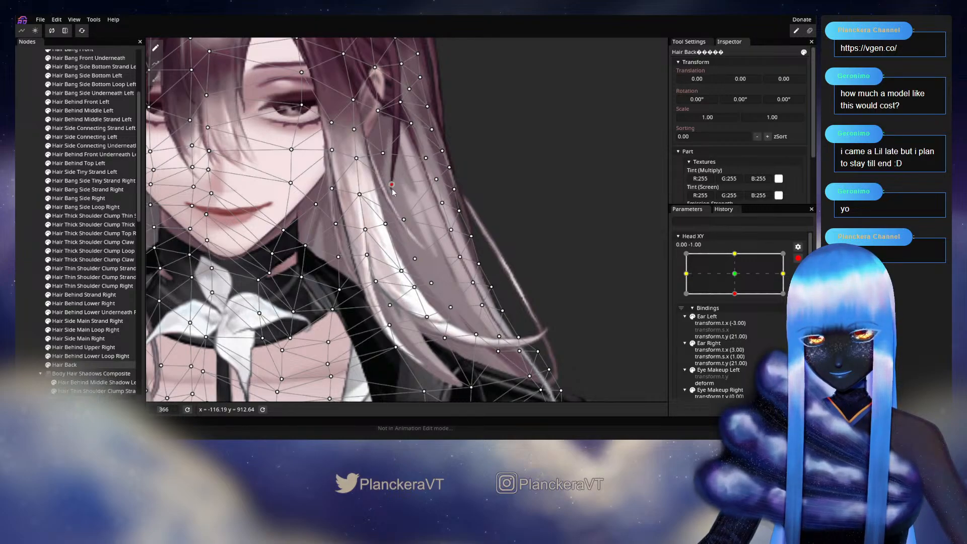
click(797, 257)
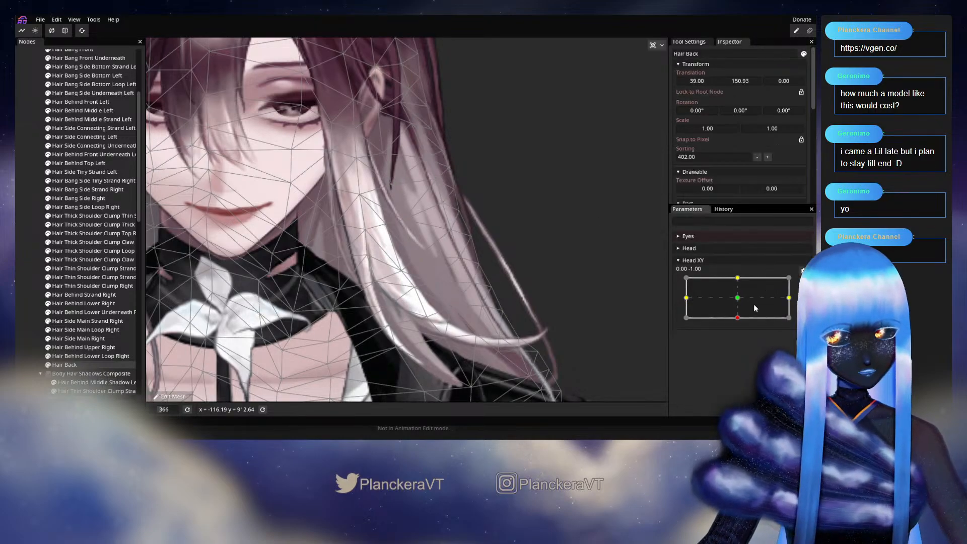
click(739, 316)
click(26, 297)
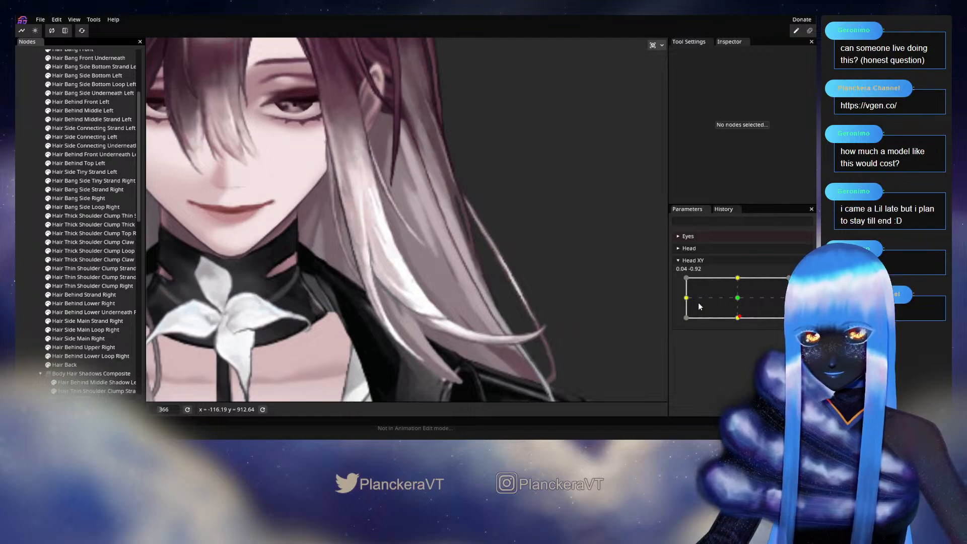
mouse_move(739, 316)
mouse_down()
mouse_move(738, 281)
mouse_move(737, 310)
mouse_up()
mouse_move(737, 300)
mouse_down()
mouse_move(737, 291)
mouse_move(738, 320)
mouse_move(739, 300)
mouse_up()
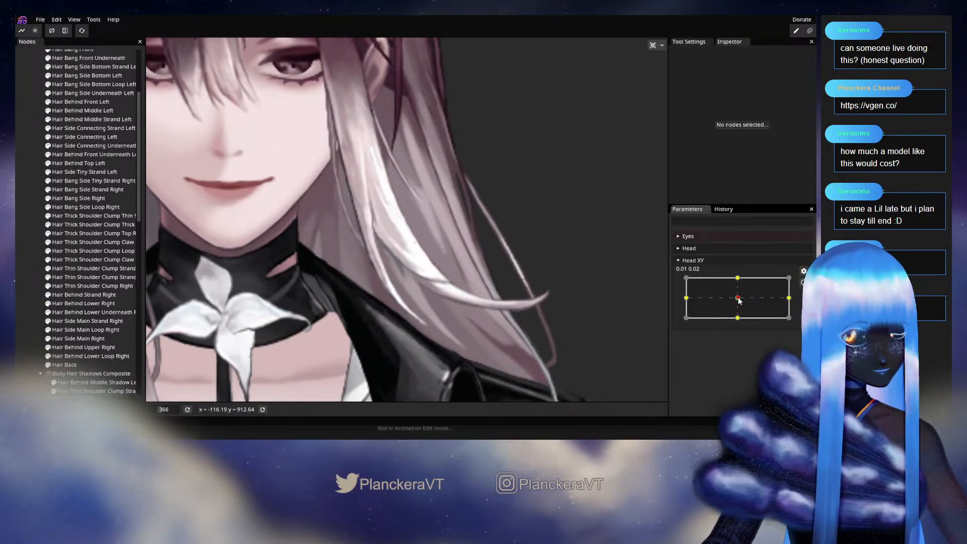
drag(738, 297, 739, 324)
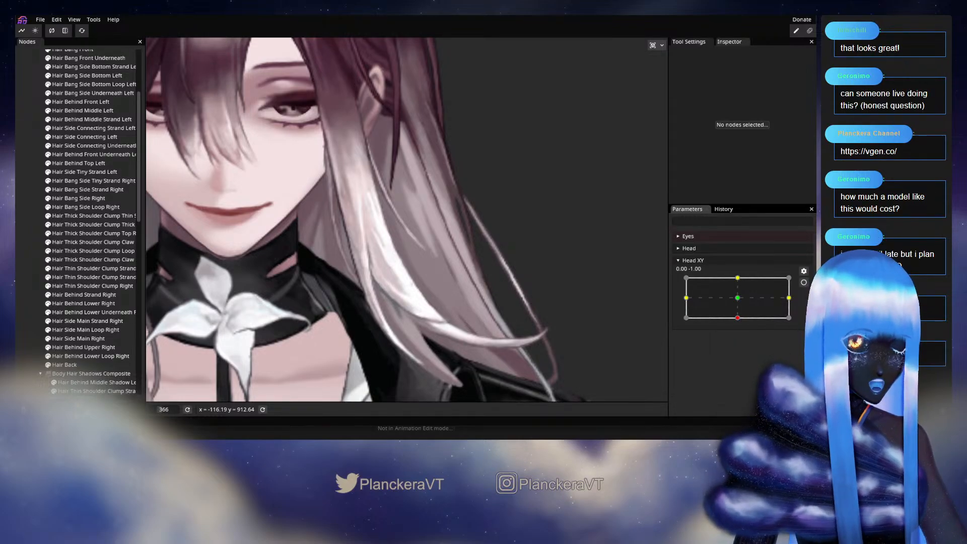
drag(737, 317, 738, 301)
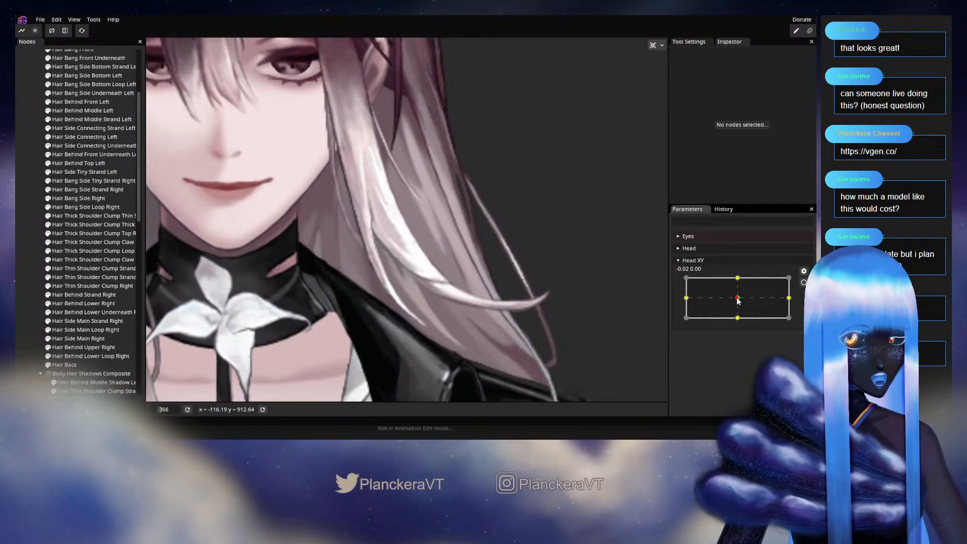
drag(737, 301, 738, 318)
Adjust the Hair Back vertices just above the curved strand's outer end at Head XY 0, -1, and test looking down.
click(803, 281)
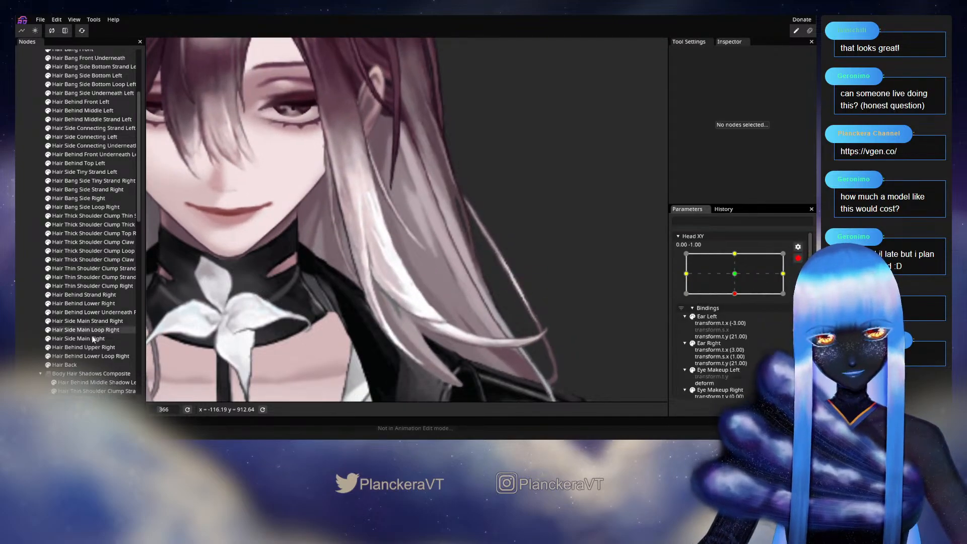
click(79, 363)
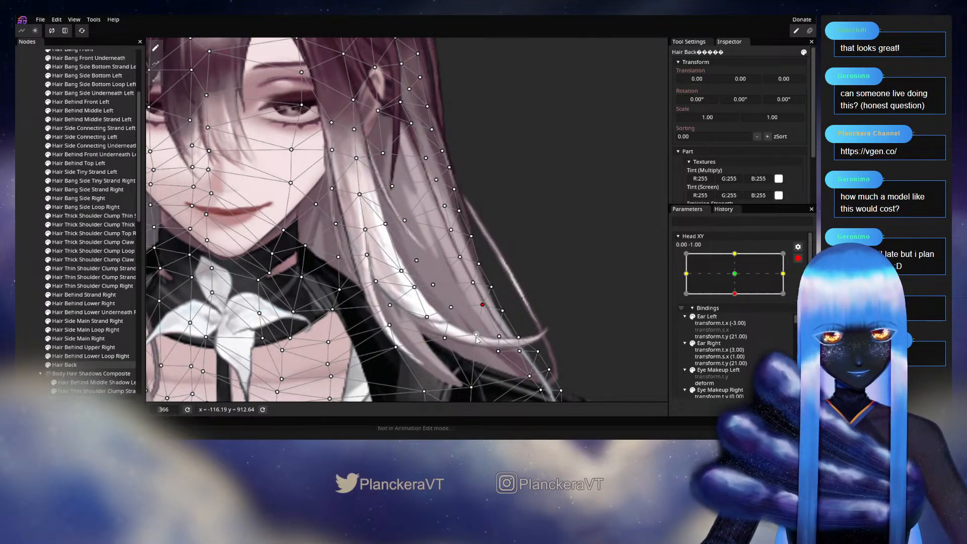
click(29, 300)
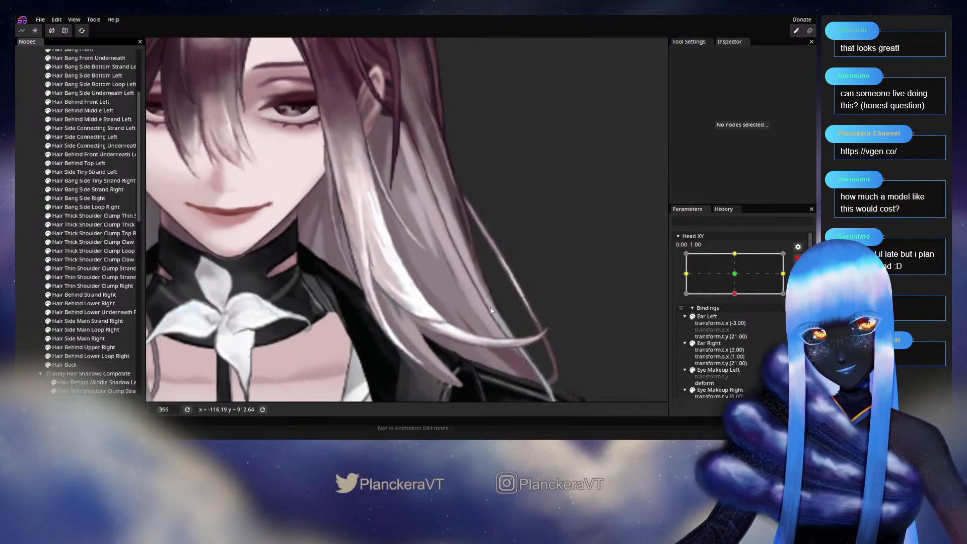
click(798, 260)
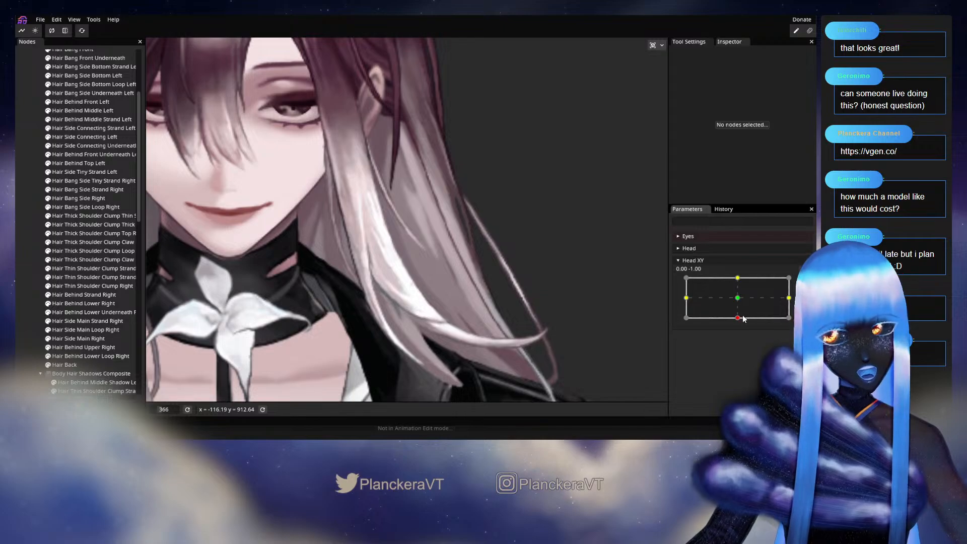
mouse_move(739, 319)
mouse_down()
mouse_move(741, 301)
mouse_move(738, 319)
mouse_up()
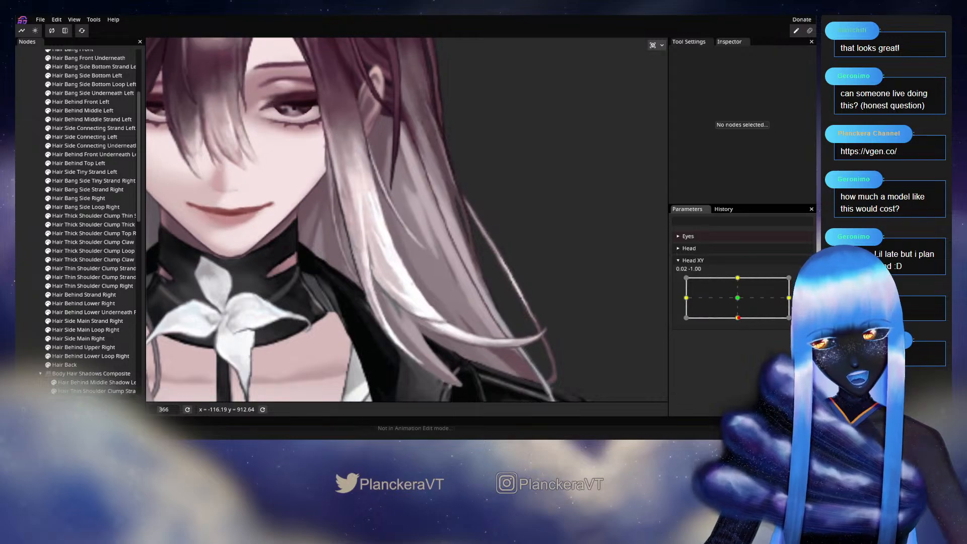
Reposition the Hair Back vertex in the shaded hair above the curved light strand at Head XY 0, -1, and test looking down.
click(803, 282)
click(466, 312)
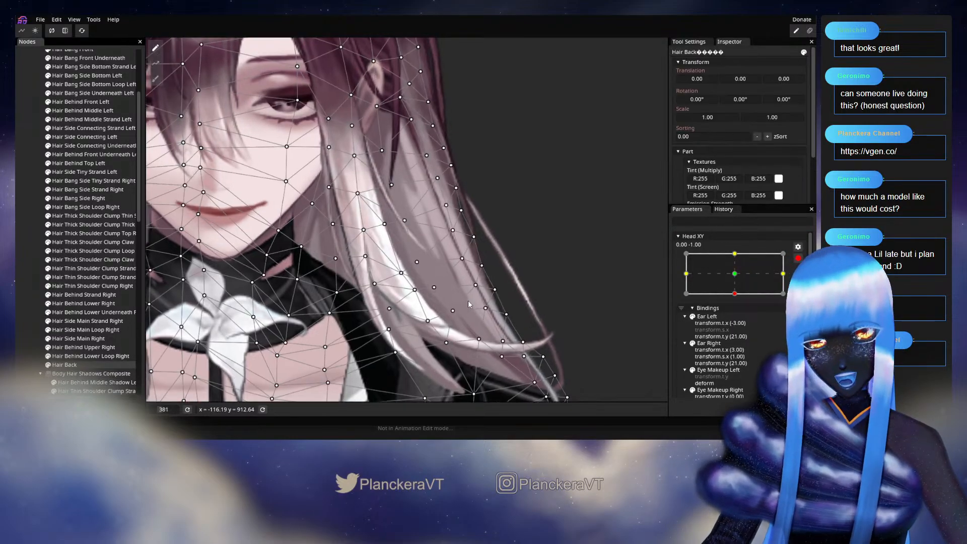
scroll(467, 316, down, 2)
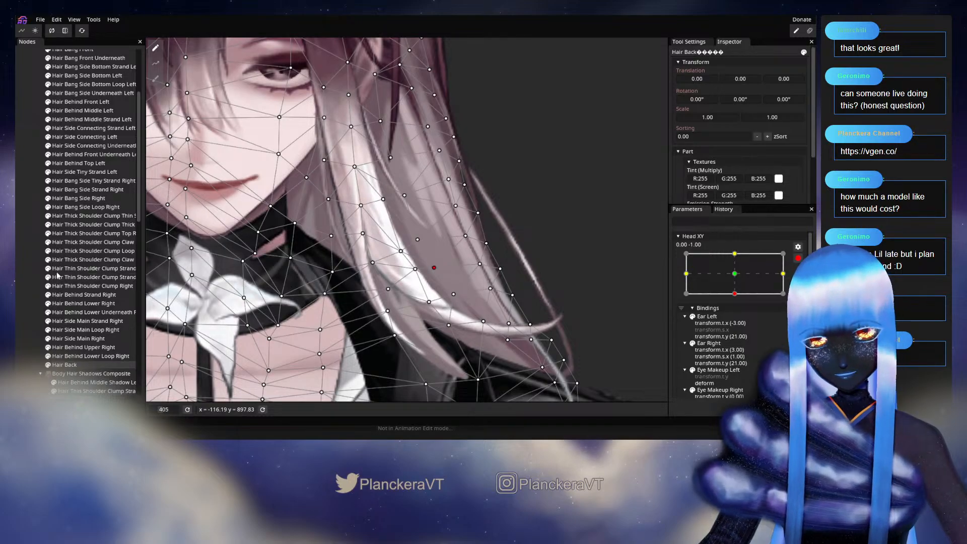
click(39, 274)
scroll(492, 289, down, 1)
scroll(491, 289, down, 2)
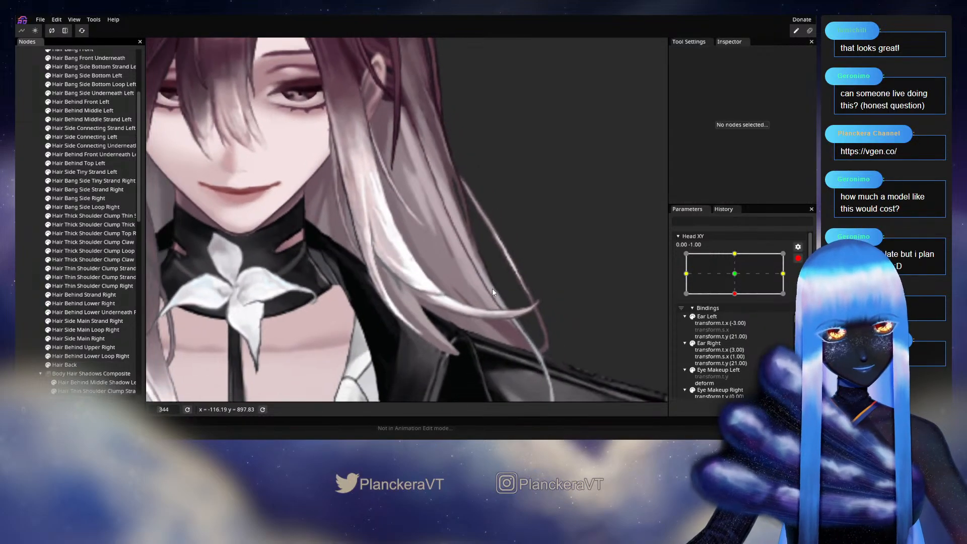
click(797, 258)
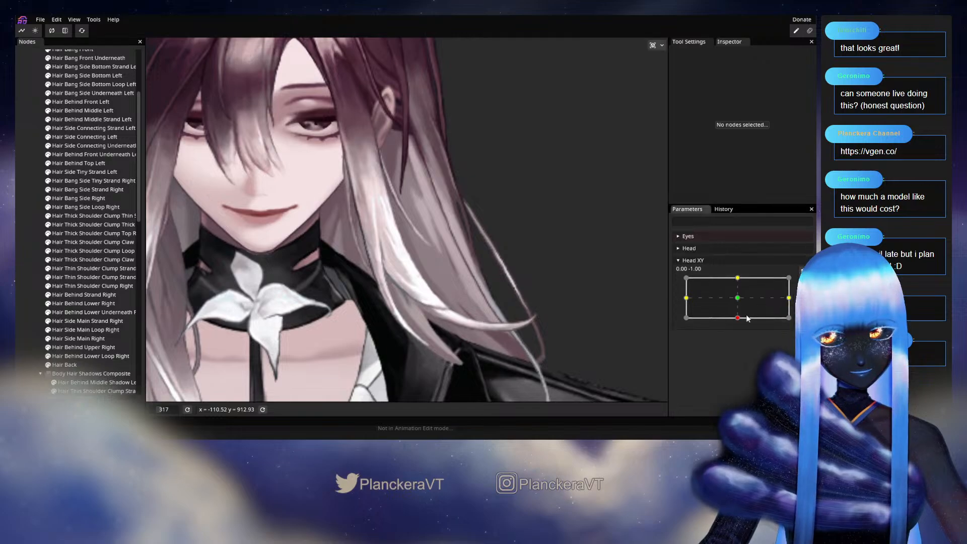
mouse_move(737, 322)
mouse_down()
mouse_move(737, 301)
mouse_move(736, 318)
mouse_up()
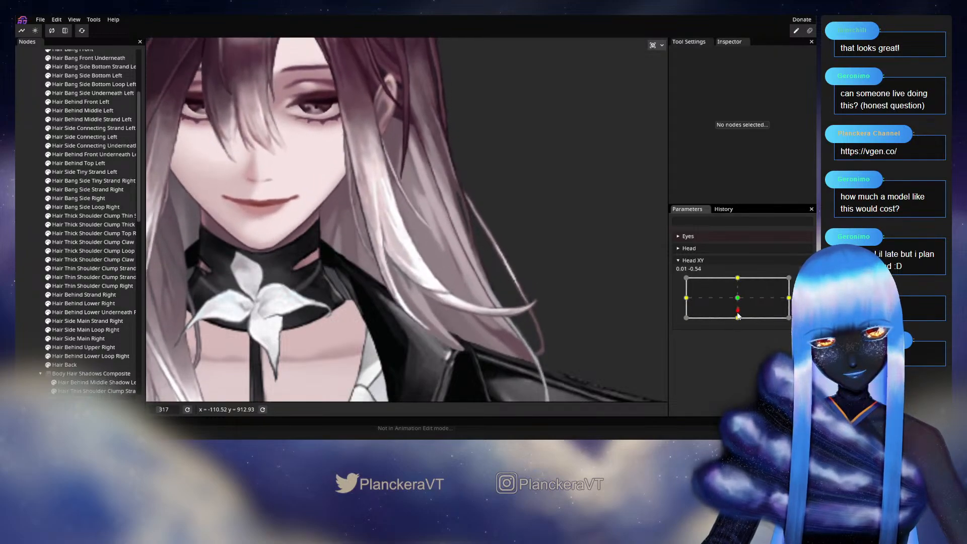
Nudge the Hair Back vertices between the white highlight and the outer hair edge at Head XY 0, -1, and test looking down.
click(82, 364)
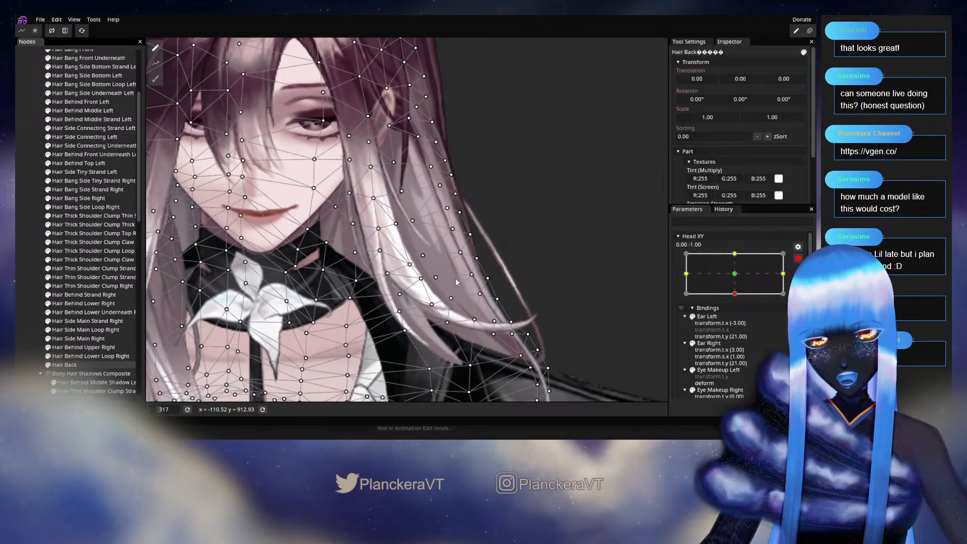
scroll(459, 305, up, 1)
drag(442, 290, 445, 291)
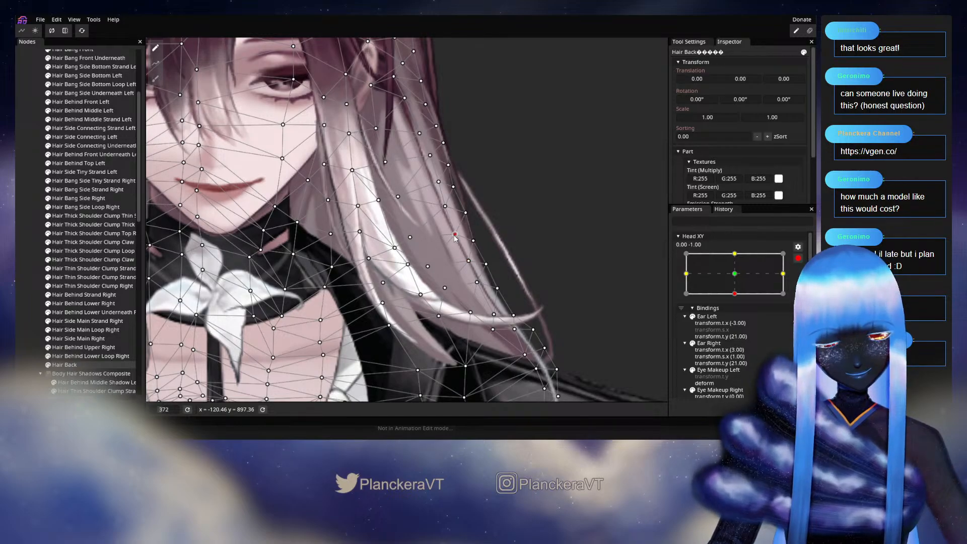
click(28, 277)
scroll(465, 285, down, 1)
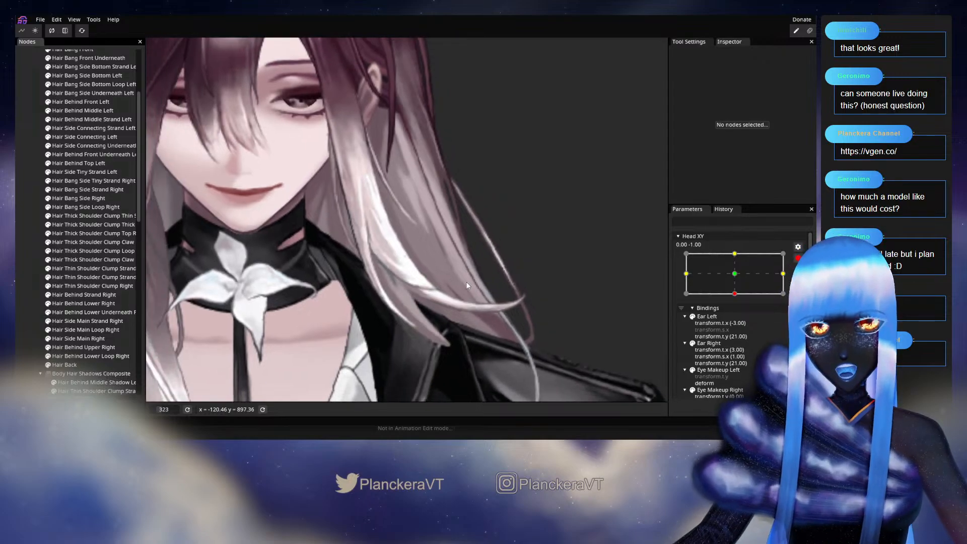
scroll(471, 276, down, 1)
click(797, 258)
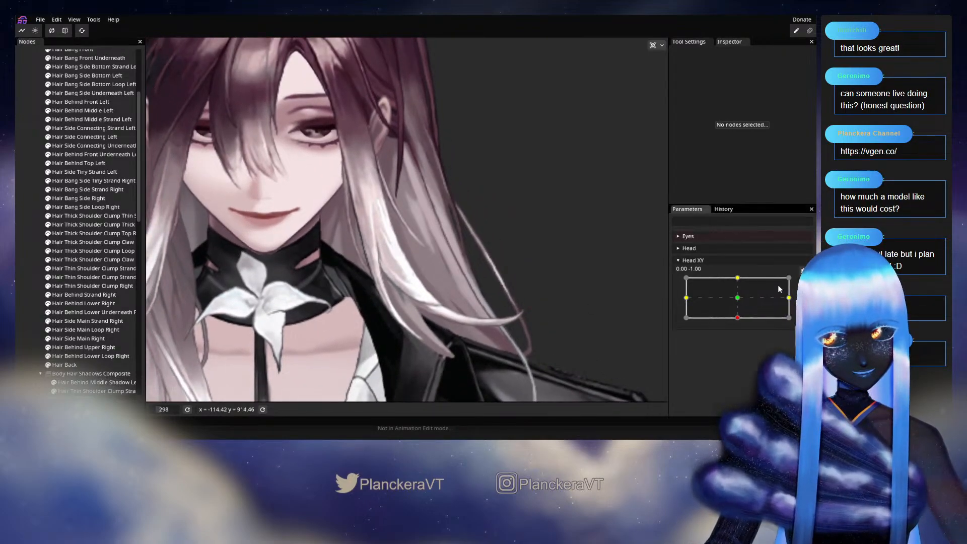
mouse_move(737, 317)
mouse_down()
mouse_move(738, 301)
mouse_move(738, 318)
mouse_up()
Adjust the inner mid-length Hair Back vertices beside the white highlight at Head XY 0, -1, and test the downward head movement.
click(803, 282)
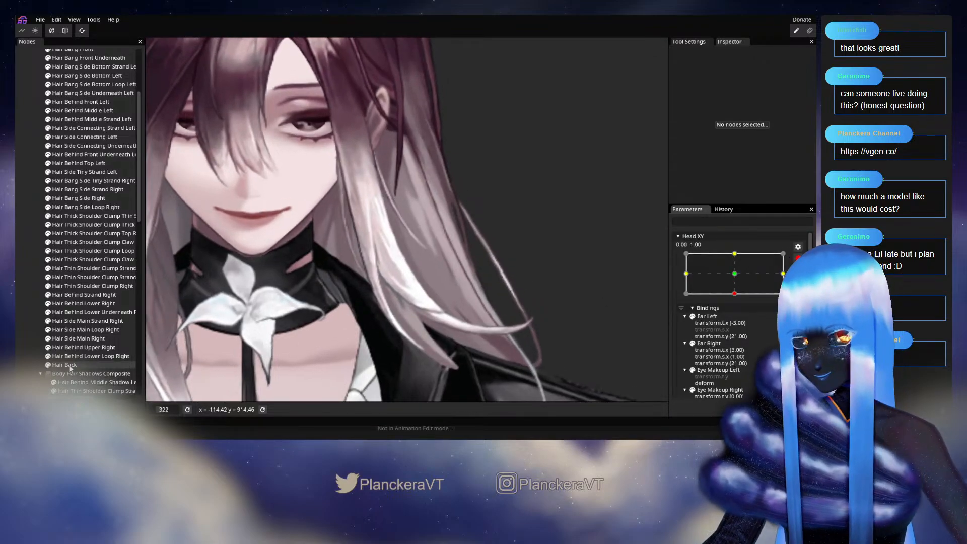
click(69, 366)
scroll(400, 235, up, 2)
click(419, 264)
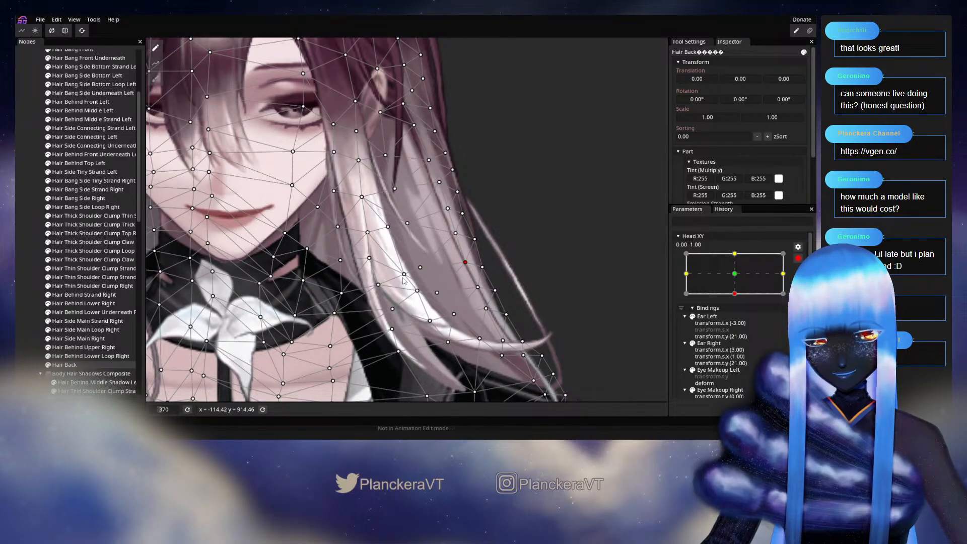
click(26, 338)
click(798, 258)
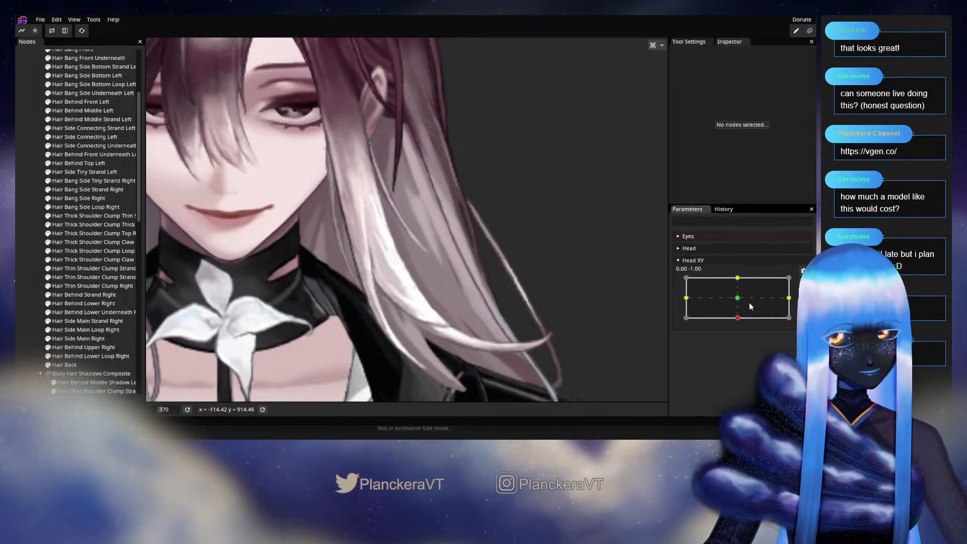
mouse_move(738, 318)
mouse_down()
mouse_move(738, 306)
mouse_move(747, 317)
mouse_up()
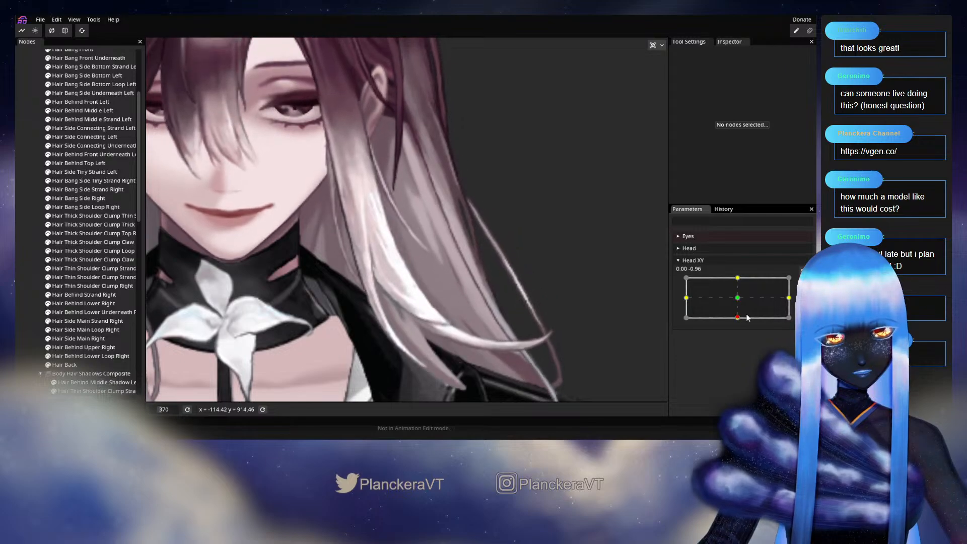
Fine-tune the single Hair Back vertex just outside the white highlight at Head XY 0, -1, and retest looking down.
click(64, 363)
click(421, 268)
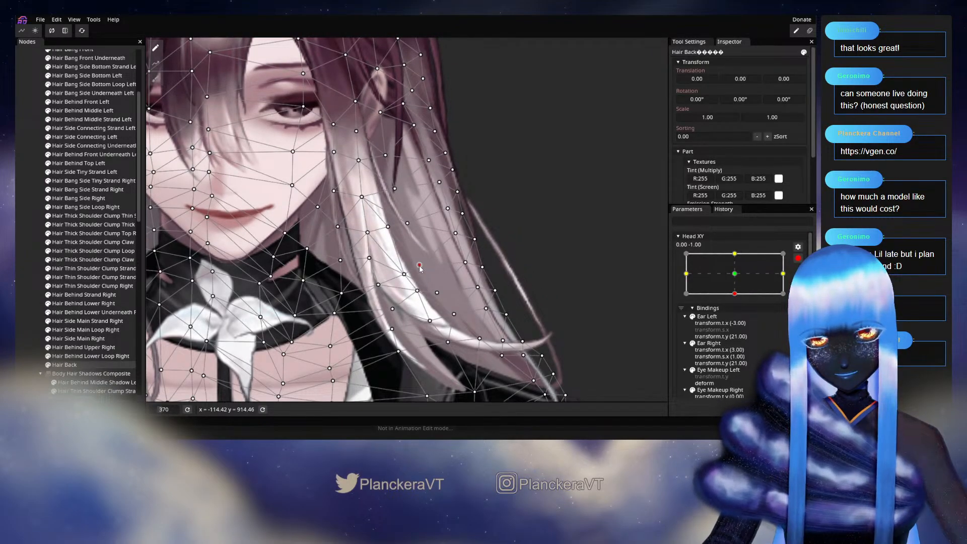
click(15, 278)
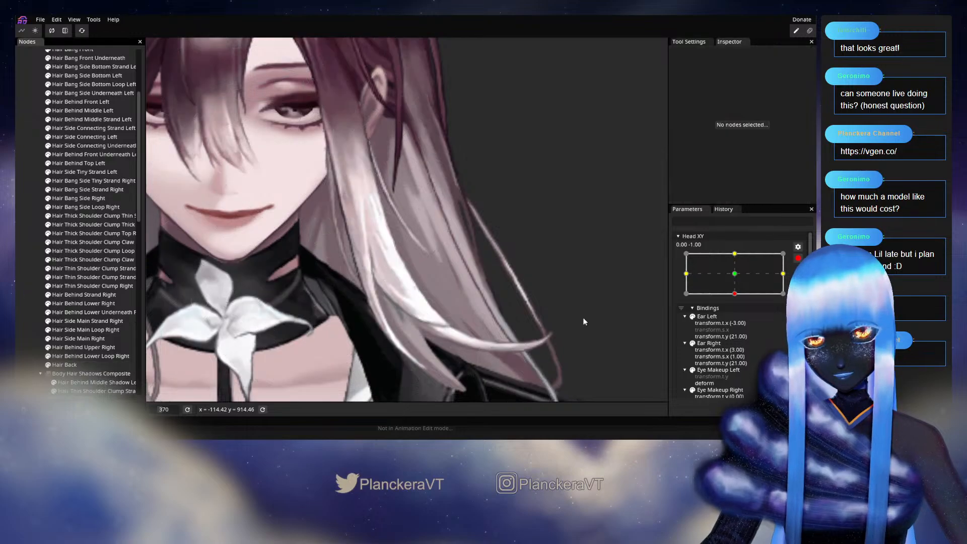
scroll(603, 316, down, 1)
click(797, 259)
mouse_move(737, 319)
mouse_down()
mouse_move(737, 299)
mouse_move(737, 318)
mouse_move(738, 299)
mouse_move(737, 318)
mouse_move(748, 306)
mouse_move(738, 301)
mouse_move(737, 318)
mouse_up()
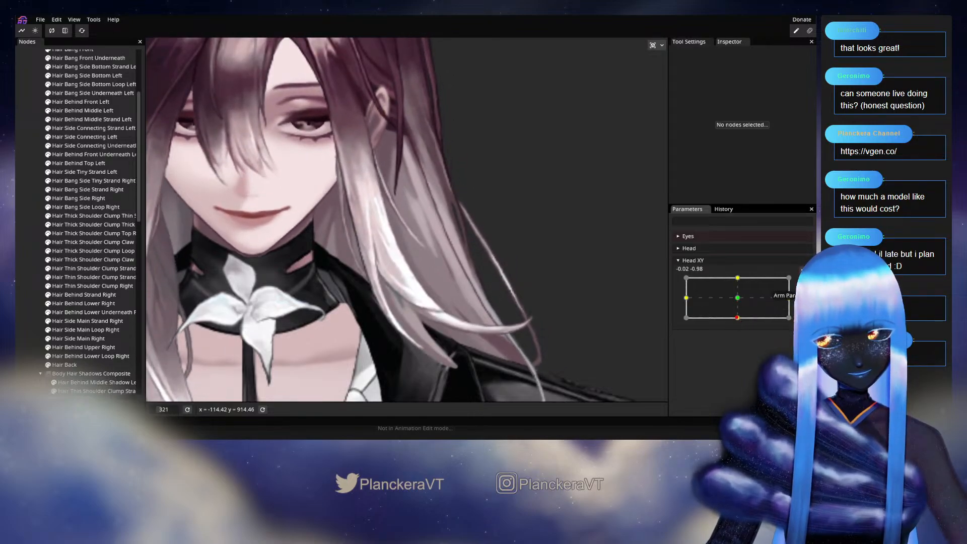
Move the Hair Back vertex on the middle of the curved light strand at Head XY 0, -1, and test looking down.
click(803, 282)
drag(535, 320, 520, 259)
click(80, 367)
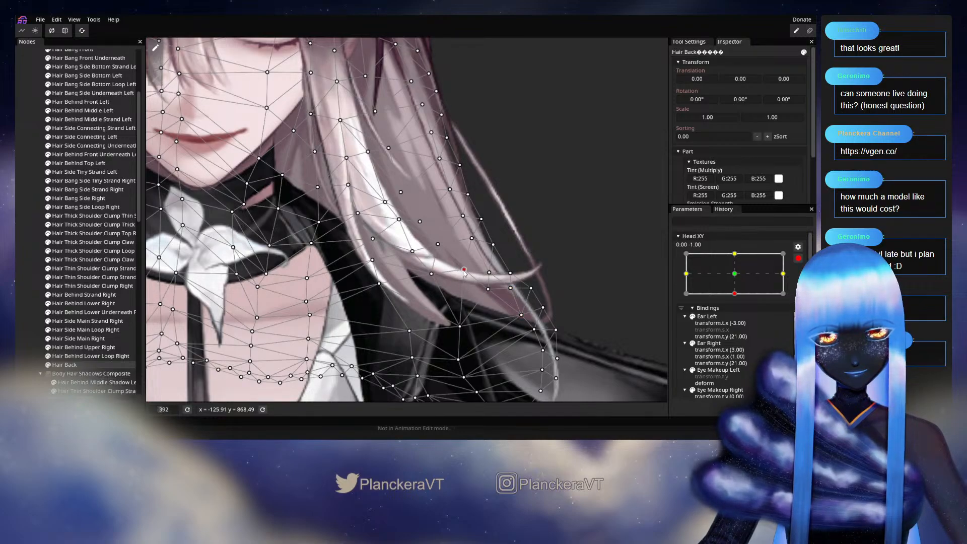
click(31, 280)
drag(511, 260, 507, 288)
scroll(507, 288, down, 2)
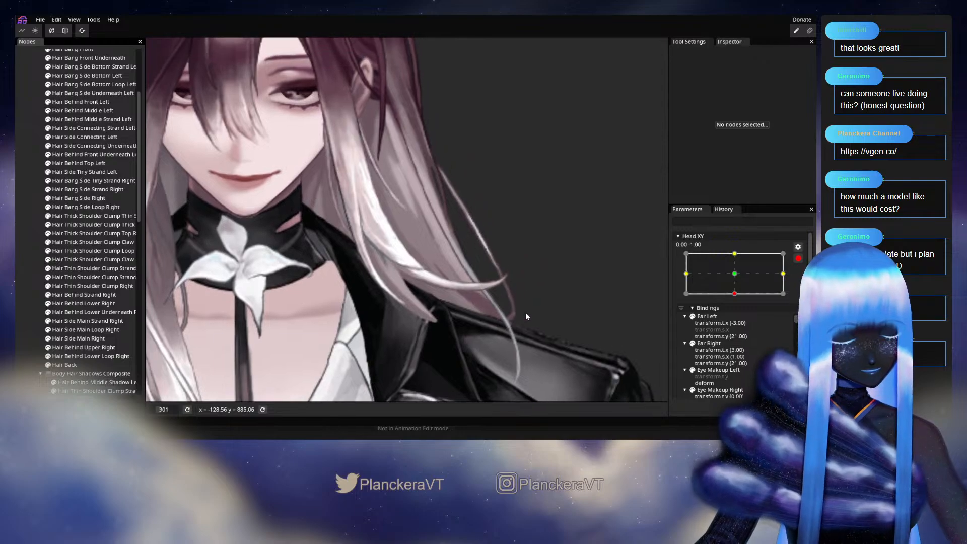
click(797, 257)
mouse_move(737, 317)
mouse_down()
mouse_move(738, 302)
mouse_move(736, 321)
mouse_up()
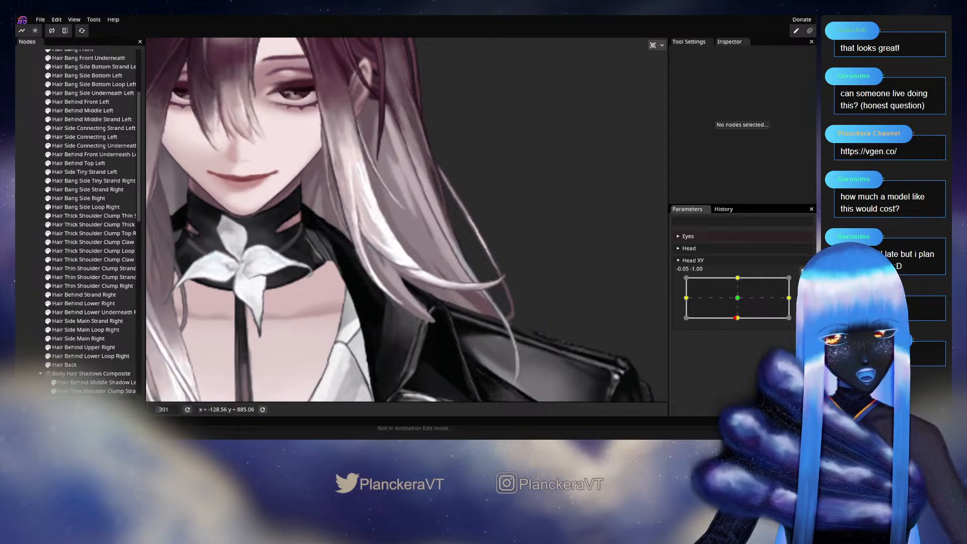
Shift the Hair Back vertices on and just beneath the curved light strand's outer half at Head XY 0, -1, and test looking down.
click(797, 257)
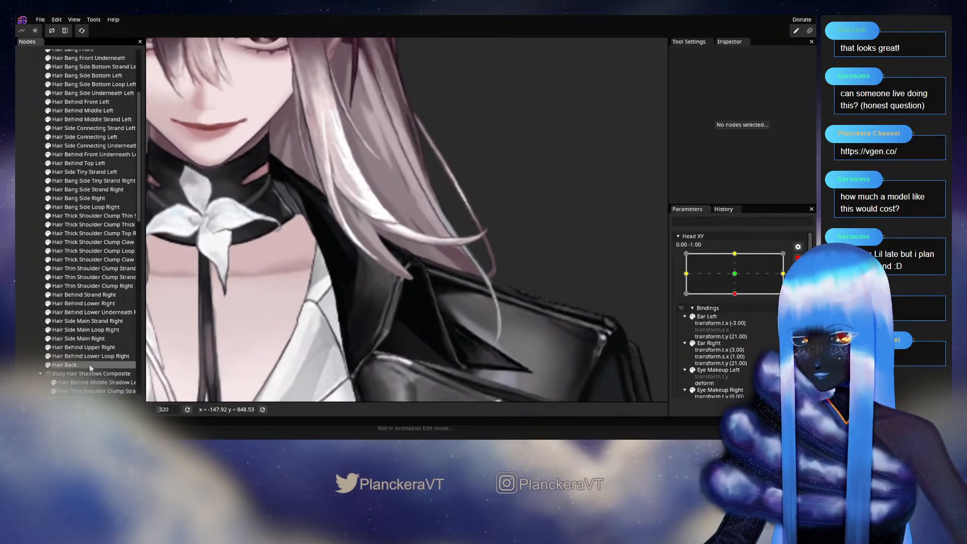
click(86, 364)
scroll(431, 259, up, 5)
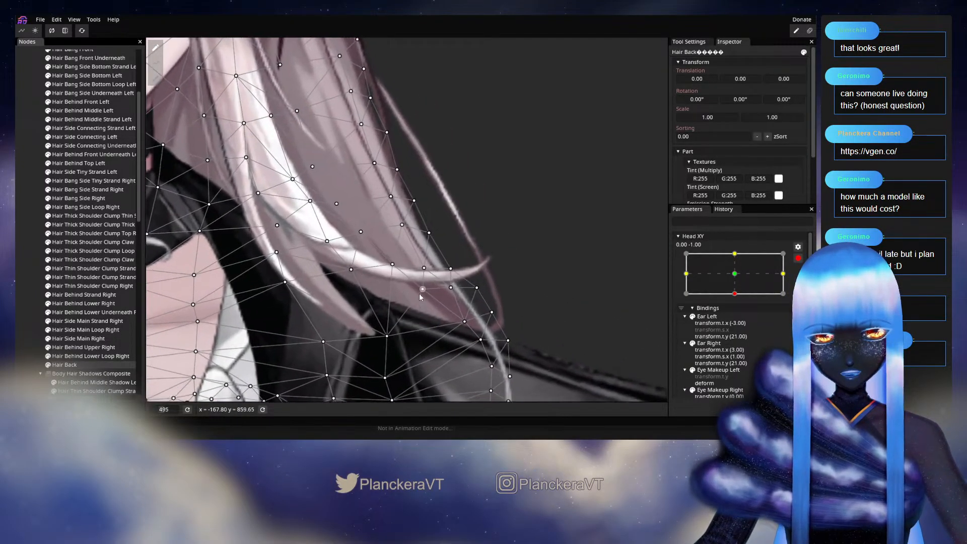
click(426, 274)
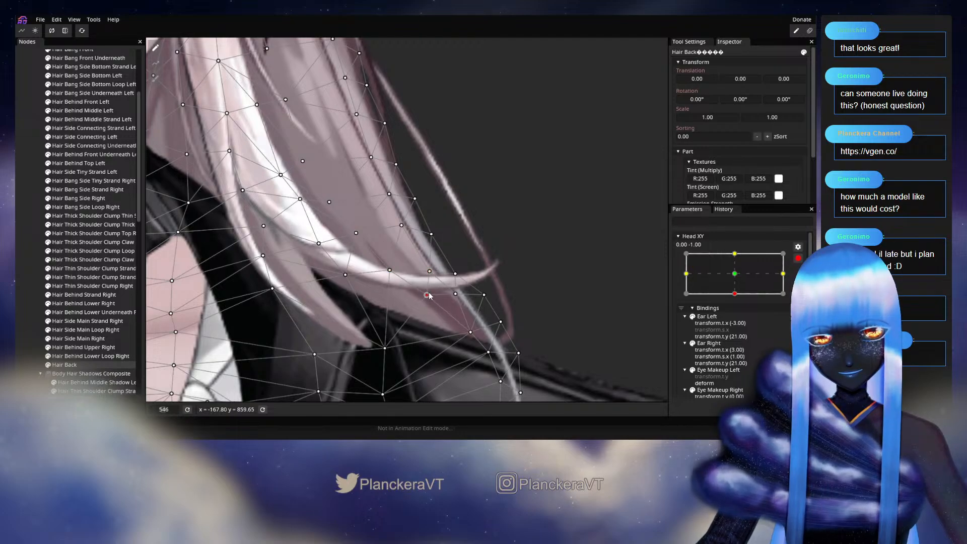
click(75, 256)
scroll(485, 299, down, 3)
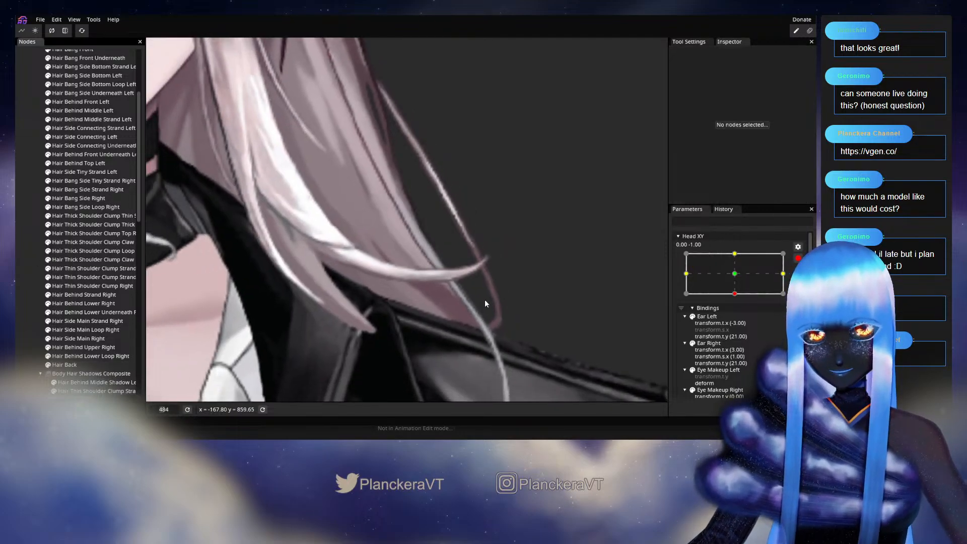
scroll(485, 299, down, 2)
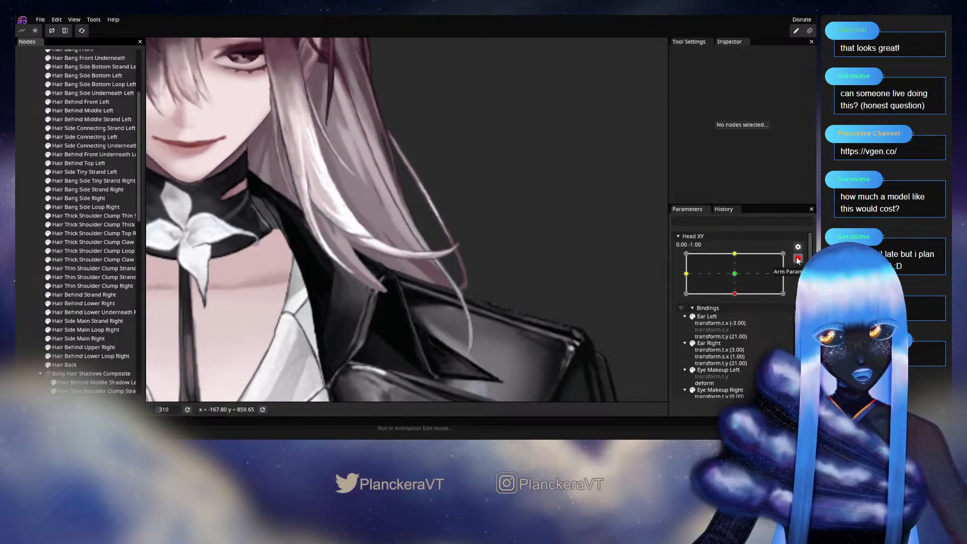
click(797, 258)
mouse_move(734, 319)
mouse_down()
mouse_move(737, 302)
mouse_move(741, 320)
mouse_up()
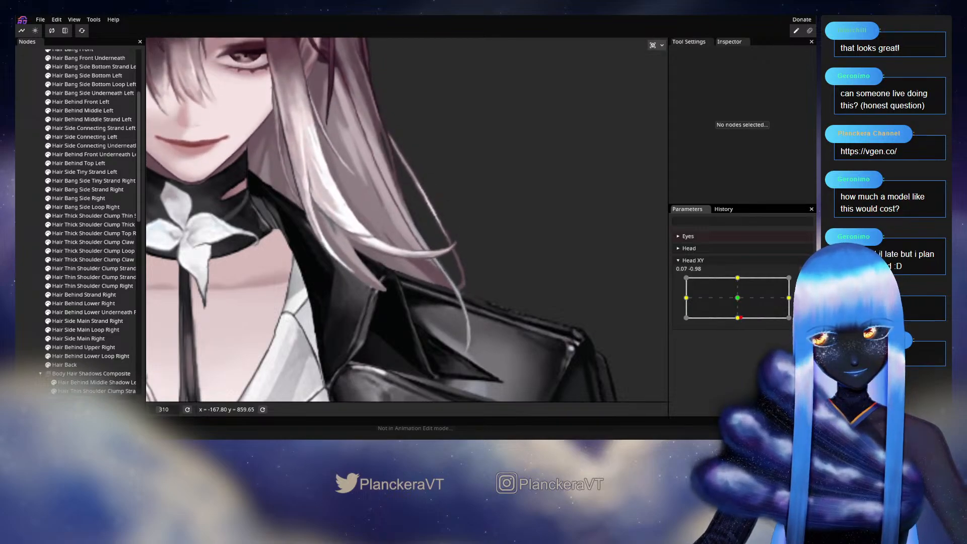
Correct the Hair Back vertex along the curved light strand's upper edge at Head XY 0, -1, and test looking down.
click(803, 282)
scroll(462, 320, up, 3)
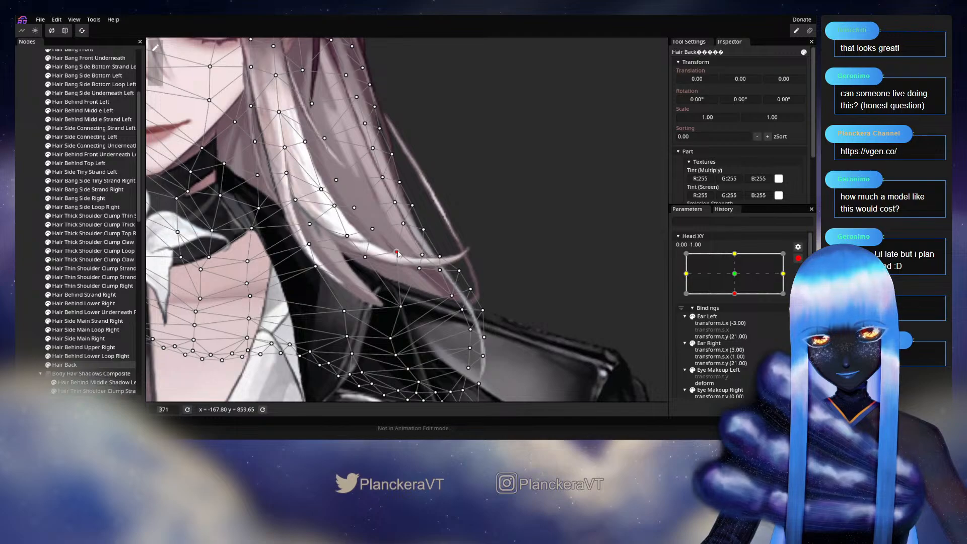
click(38, 258)
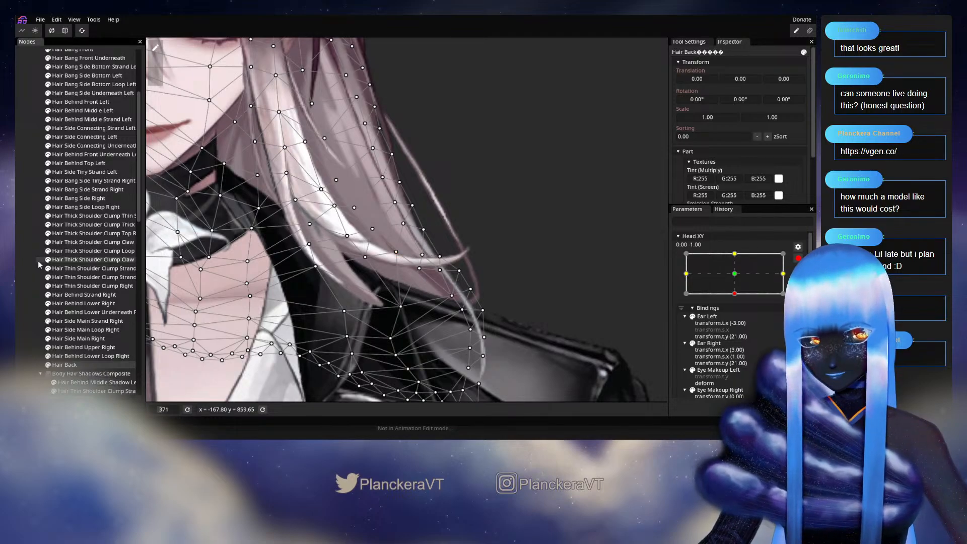
scroll(474, 306, down, 1)
scroll(474, 308, down, 3)
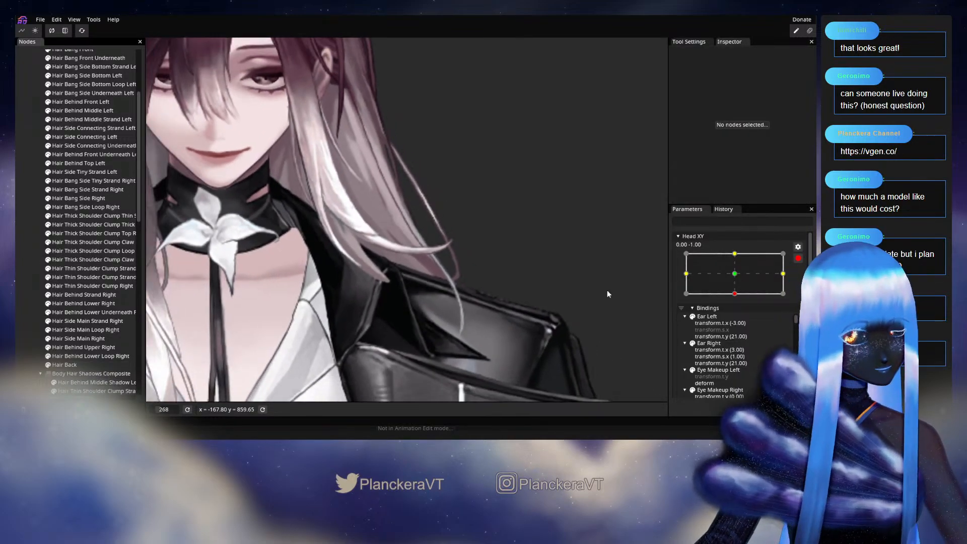
scroll(794, 270, up, 2)
mouse_move(737, 317)
mouse_down()
mouse_move(738, 300)
mouse_move(740, 322)
mouse_up()
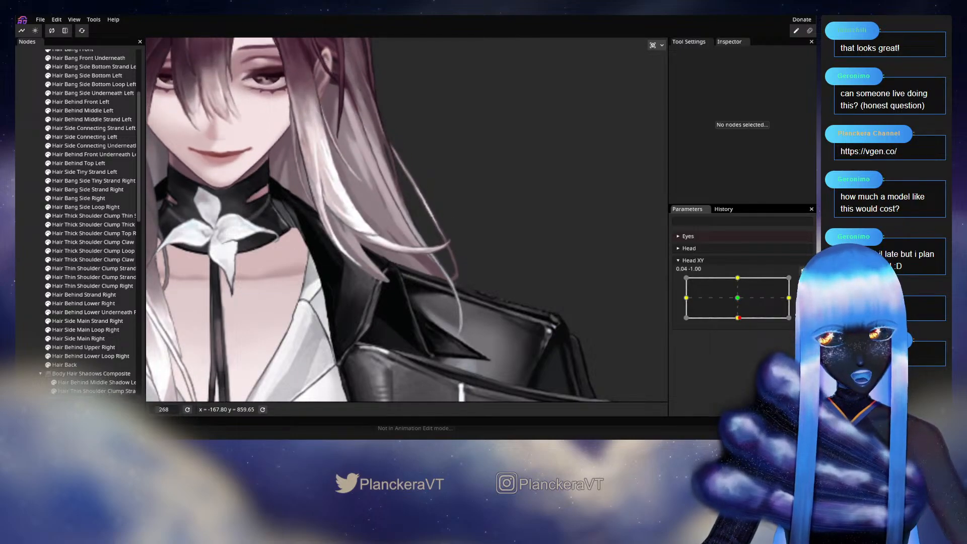
Refine the Hair Back vertex directly below the curved light strand at Head XY 0, -1, and test the head between neutral and down.
scroll(381, 300, up, 2)
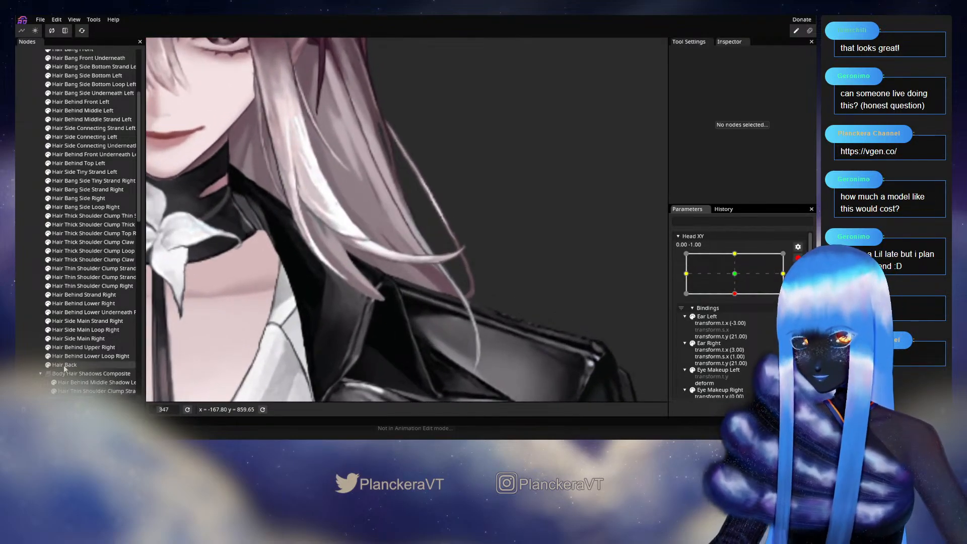
click(65, 364)
scroll(422, 278, up, 2)
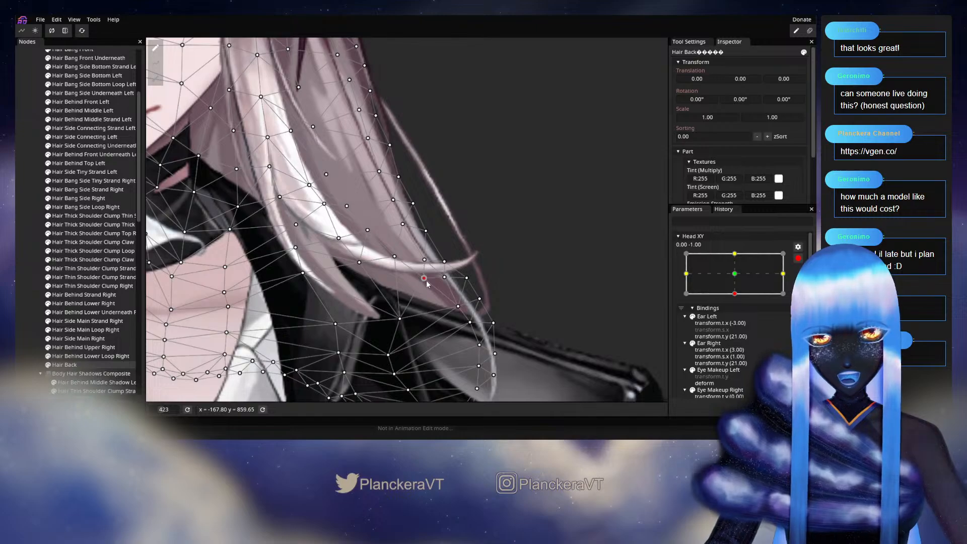
click(23, 264)
scroll(387, 299, down, 5)
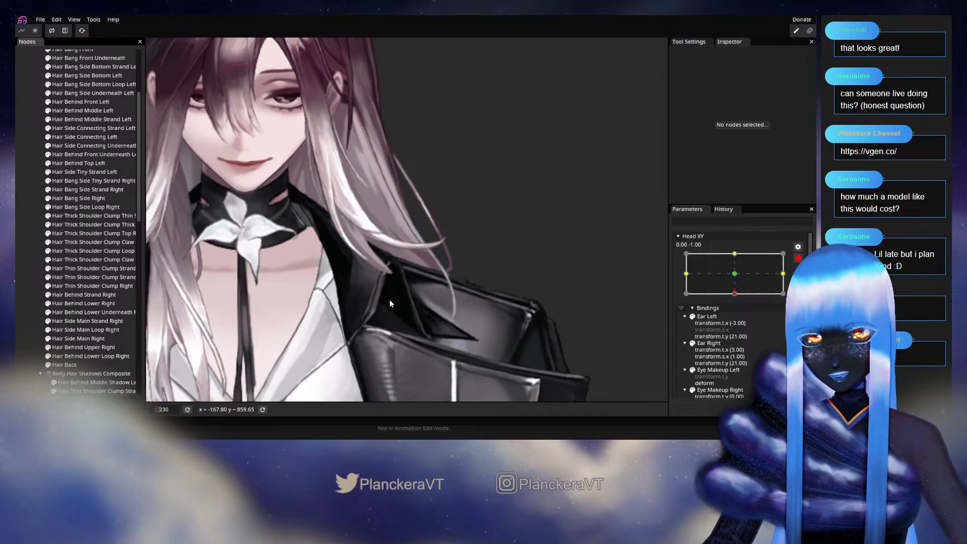
drag(425, 289, 449, 313)
click(797, 258)
mouse_move(737, 318)
mouse_down()
mouse_move(737, 305)
mouse_move(739, 313)
mouse_up()
Hide Hair Bang Side Bottom Left and arm Head XY at 0, -1 for editing the uncovered back hair.
scroll(91, 237, up, 2)
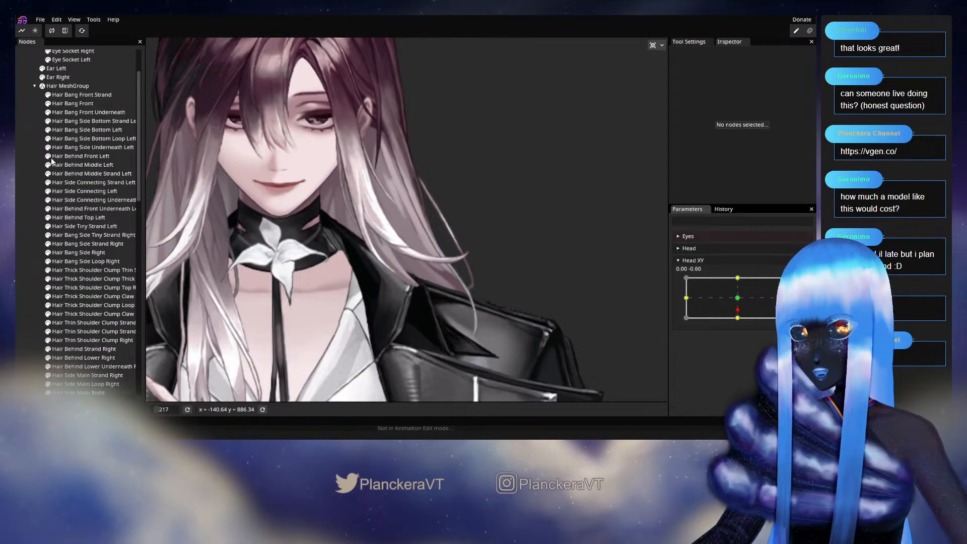
click(48, 130)
drag(737, 309, 737, 321)
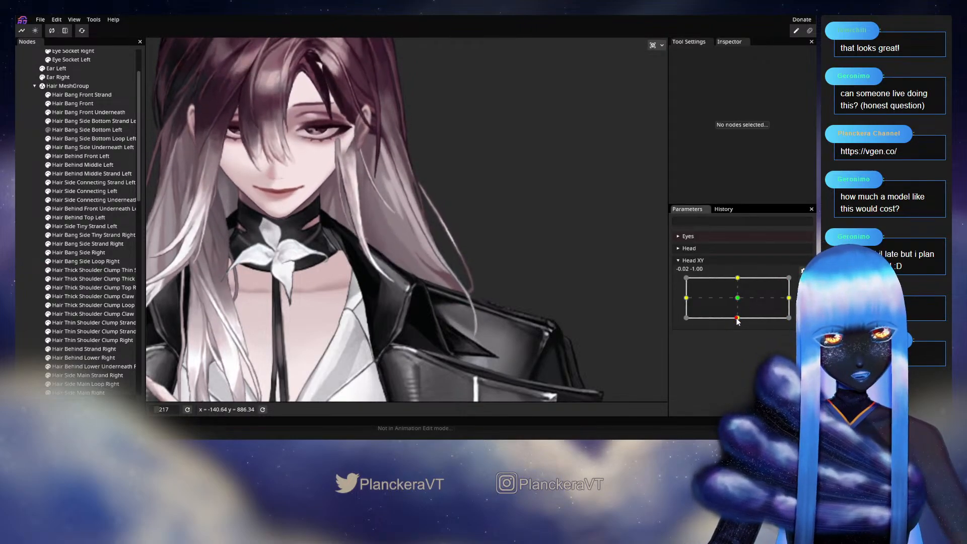
click(802, 282)
scroll(432, 330, up, 4)
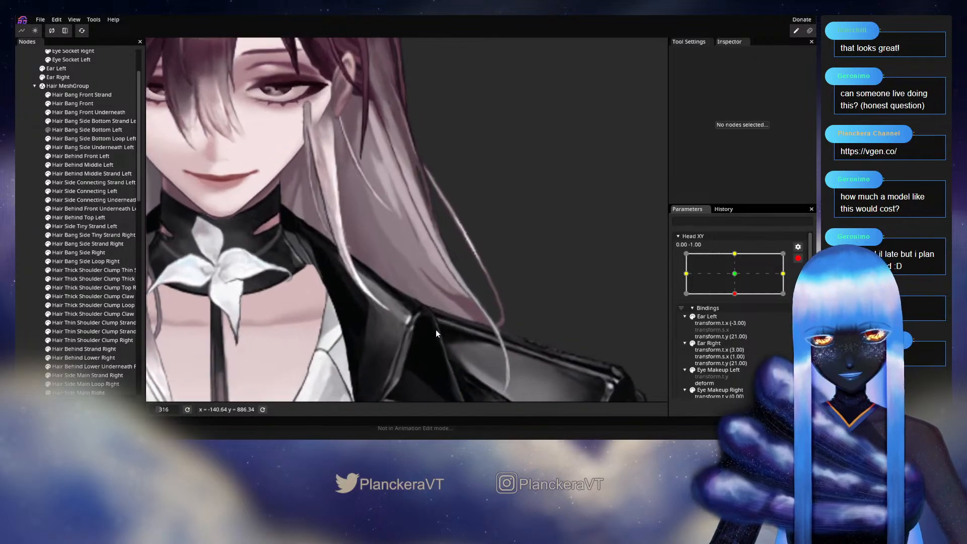
Nudge the Hair Back vertex on the outer edge just above the shoulder outward at Head XY 0, -1, and test looking down.
drag(435, 330, 377, 259)
scroll(80, 372, down, 3)
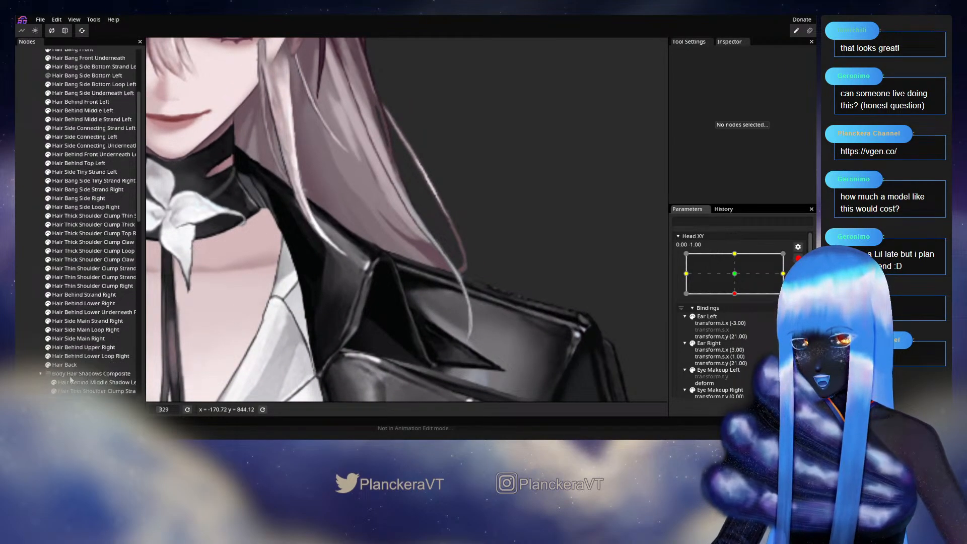
click(67, 365)
scroll(443, 234, up, 3)
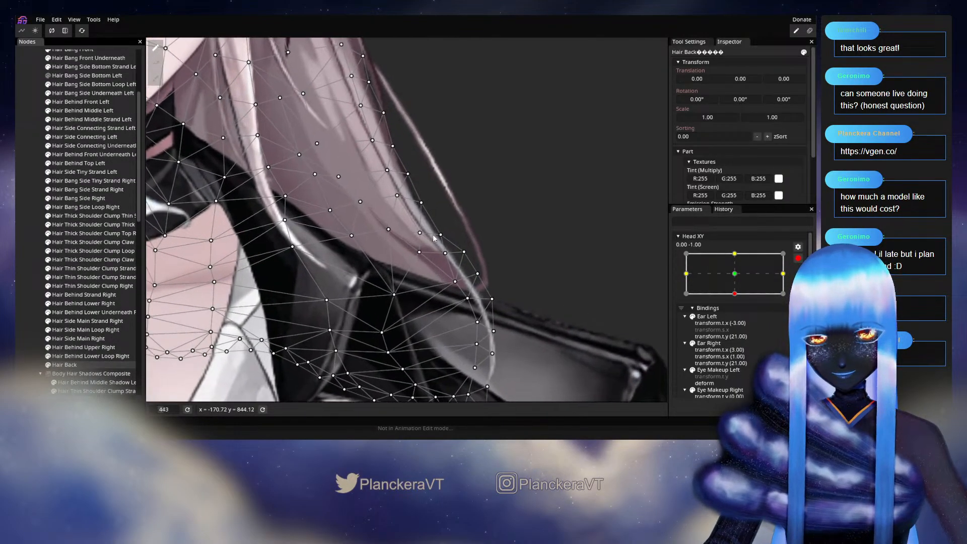
drag(443, 234, 447, 232)
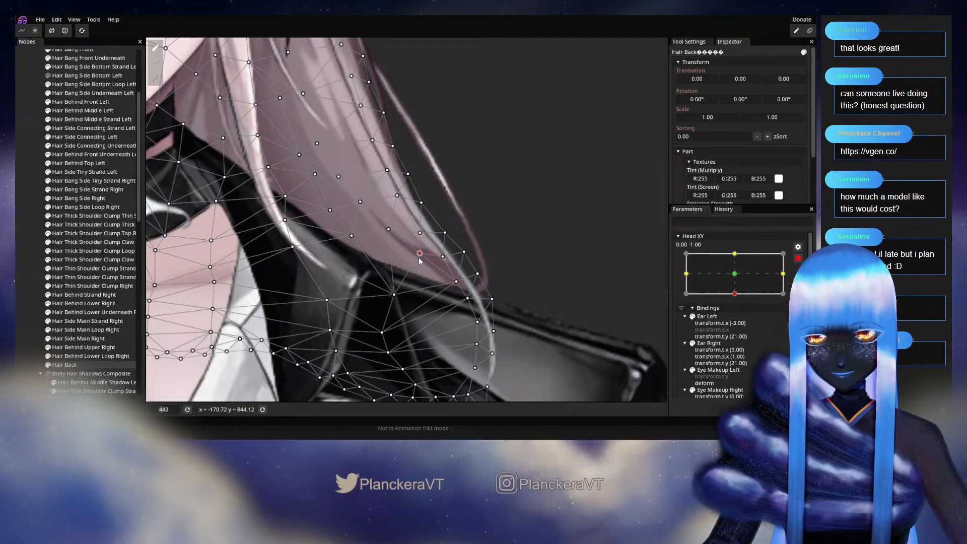
key(Escape)
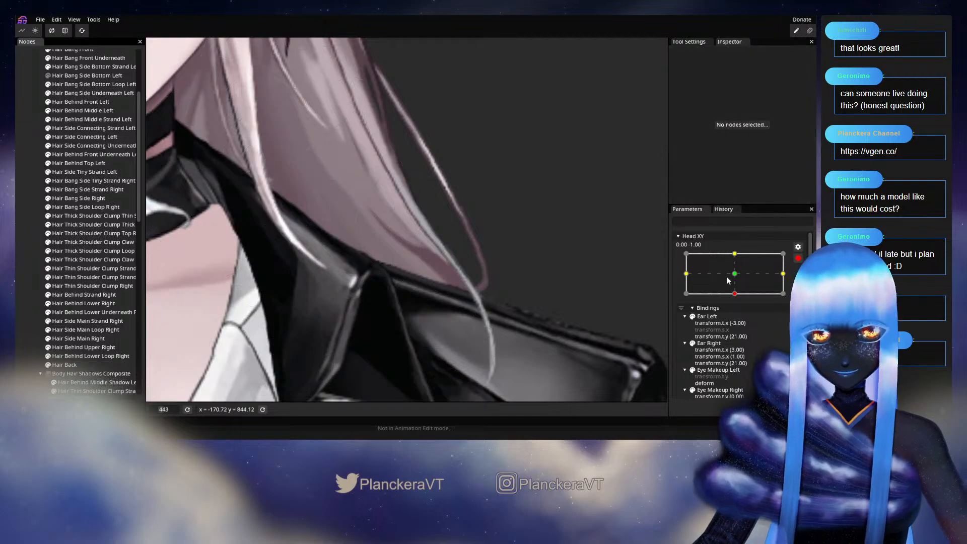
click(797, 258)
mouse_move(739, 325)
mouse_down()
mouse_move(738, 297)
mouse_move(737, 320)
mouse_up()
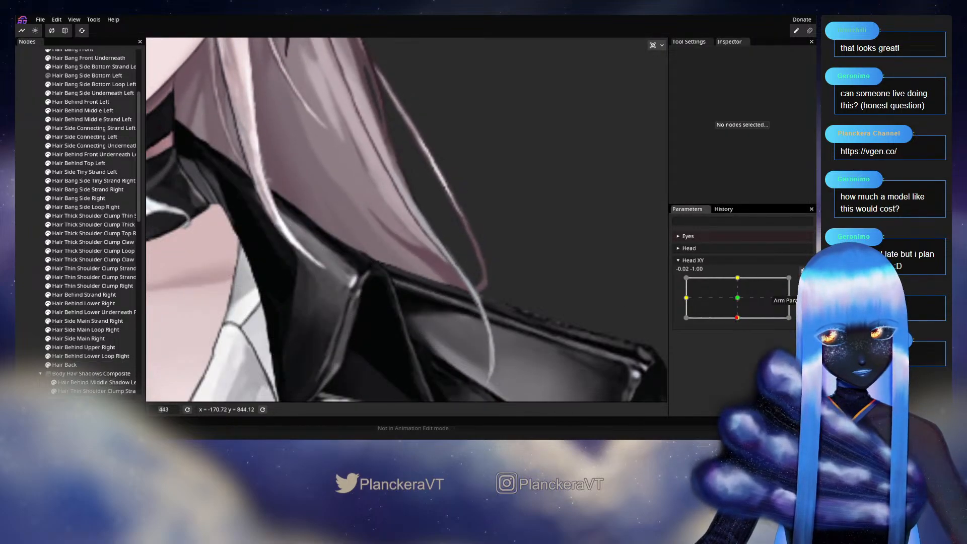
Adjust the two neighbouring Hair Back vertices at the hair's lower outer corner above the shoulder at Head XY 0, -1, and test the pose.
click(406, 264)
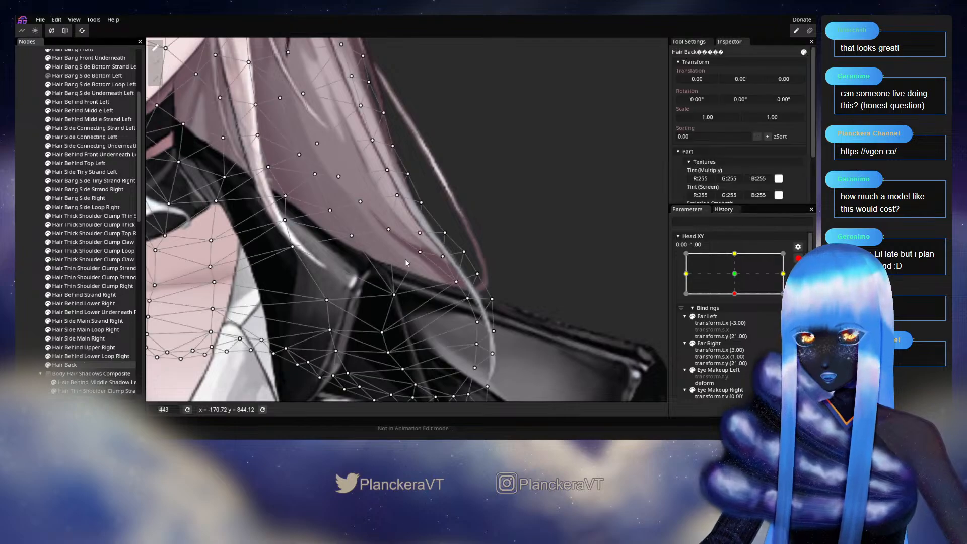
drag(420, 252, 444, 256)
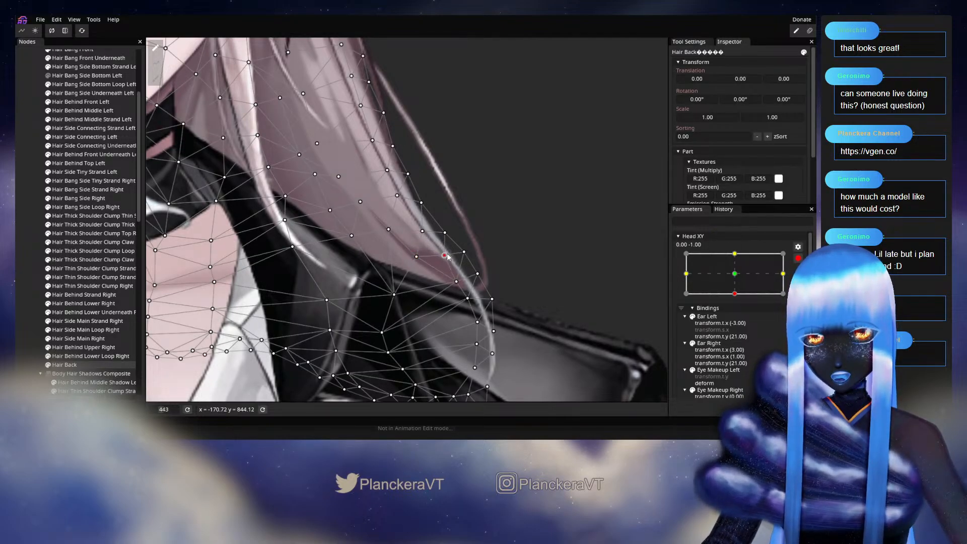
click(421, 232)
click(445, 254)
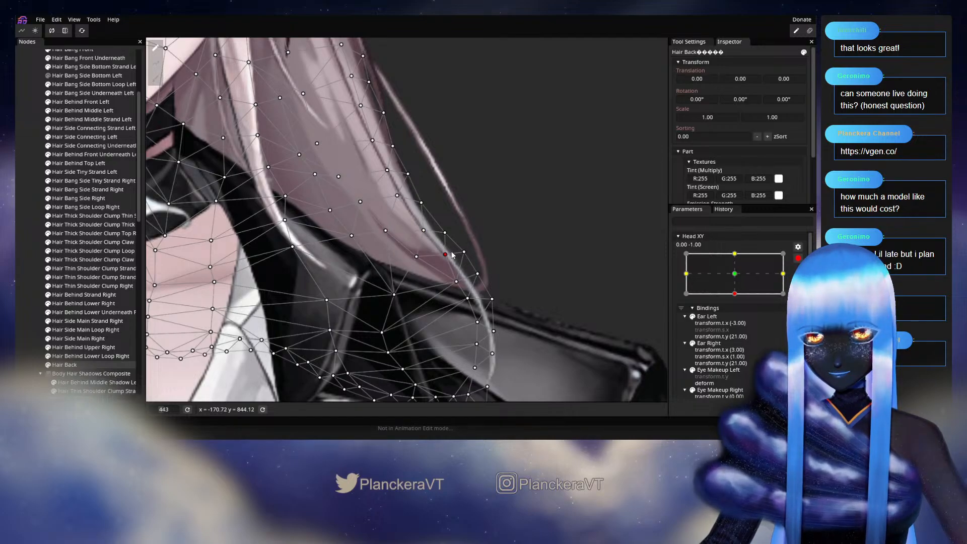
click(41, 276)
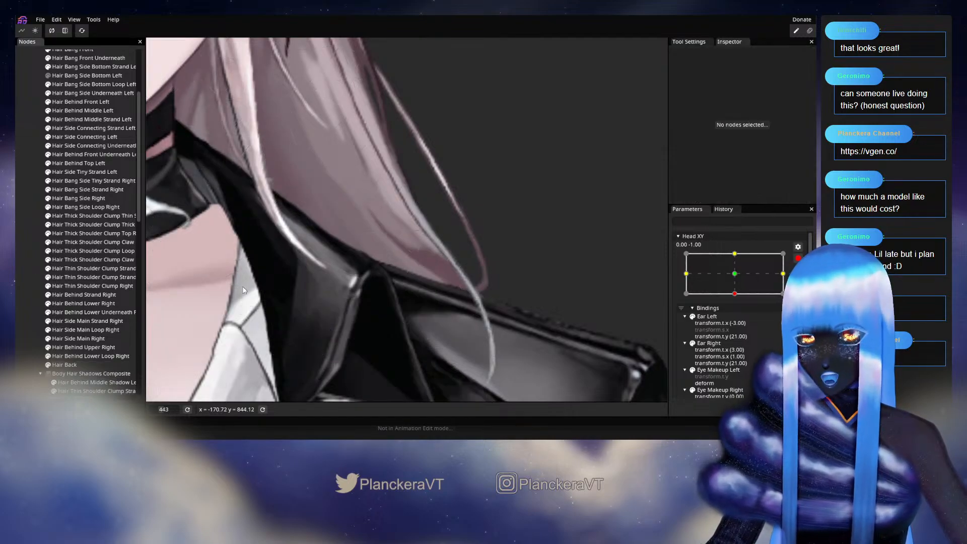
click(797, 258)
click(745, 318)
mouse_move(746, 319)
mouse_down()
mouse_move(739, 297)
mouse_move(737, 319)
mouse_up()
Reshape the Hair Back vertices along the lower outer edge and diagonally up the hair's middle at Head XY 0, -1, and test looking down.
click(803, 282)
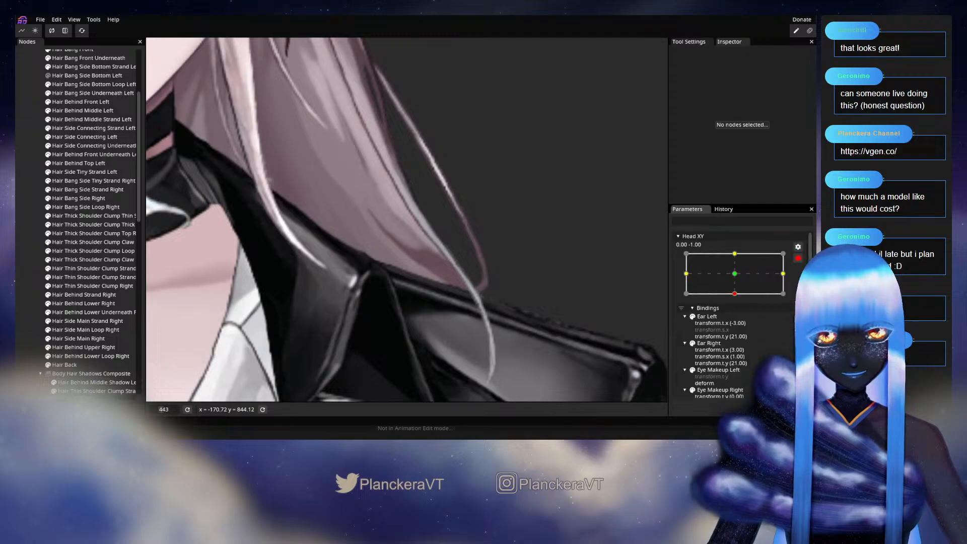
click(101, 364)
drag(416, 256, 391, 227)
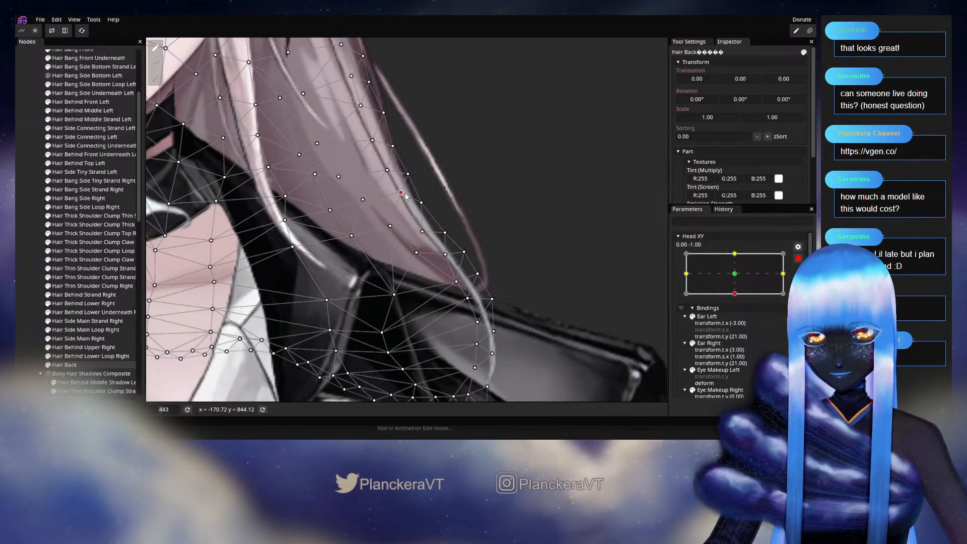
click(423, 231)
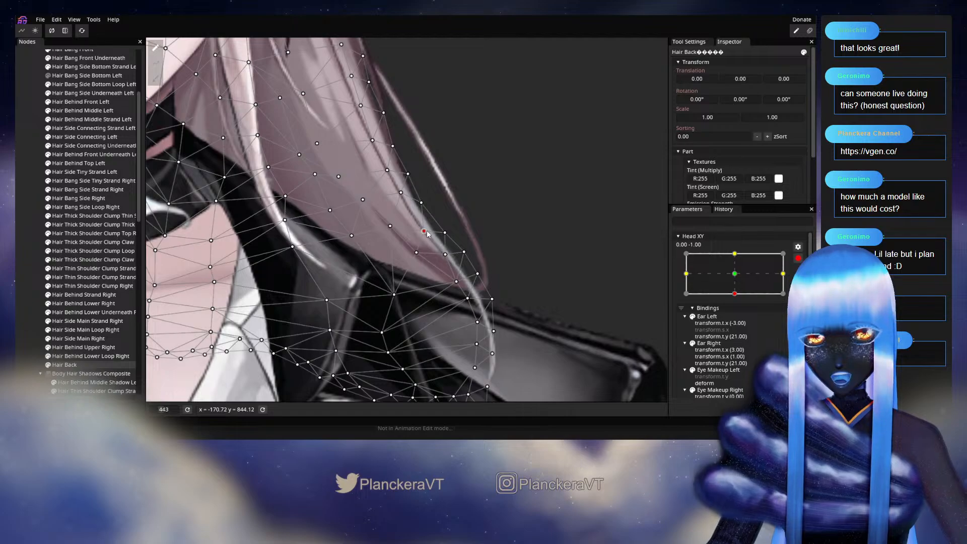
drag(421, 203, 420, 205)
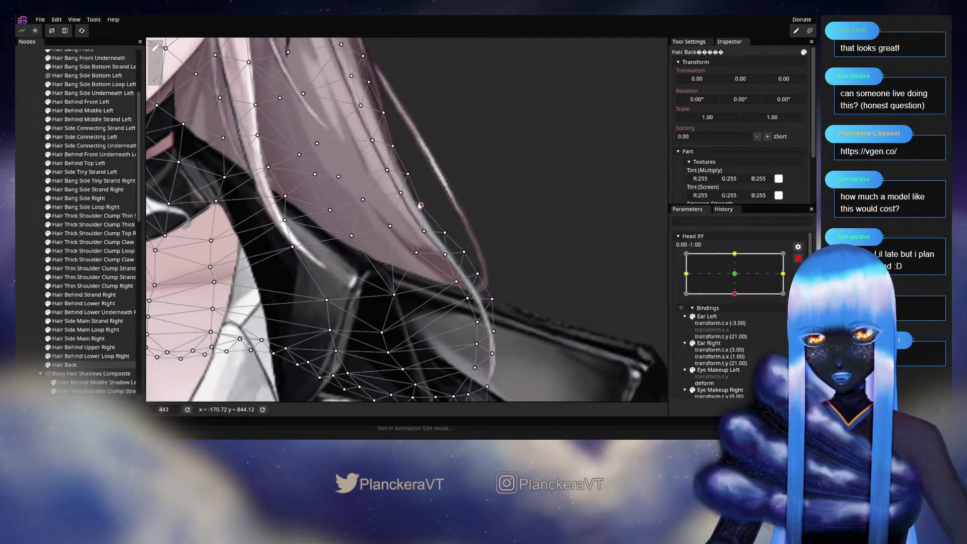
click(365, 199)
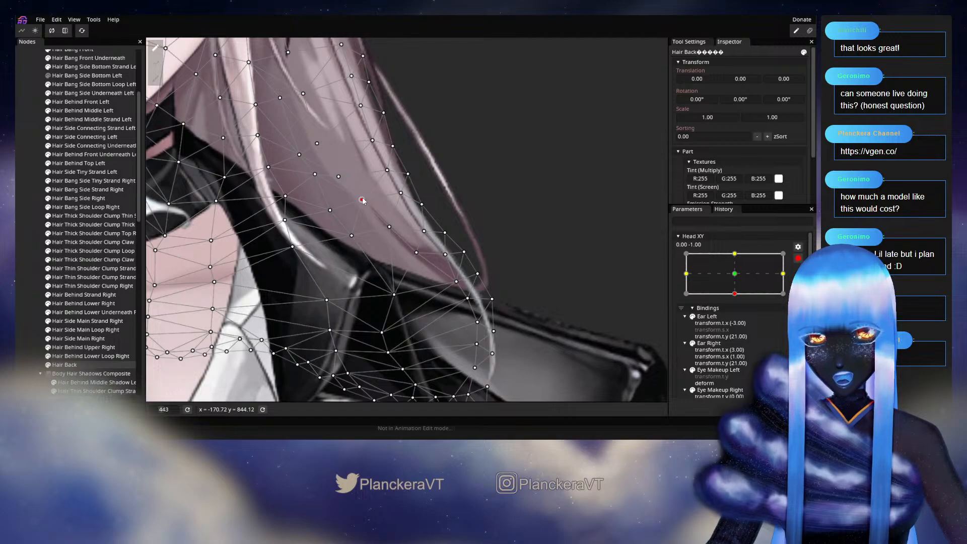
click(341, 172)
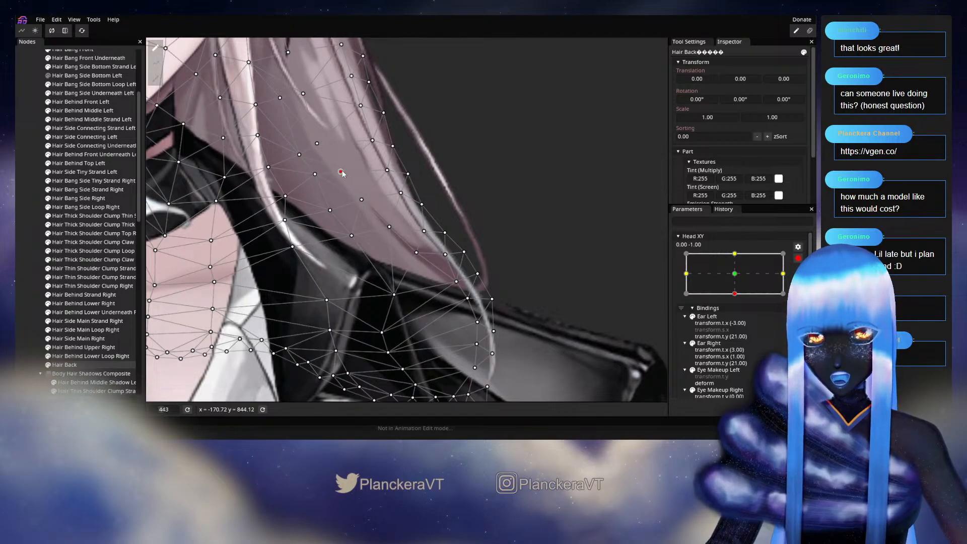
click(319, 144)
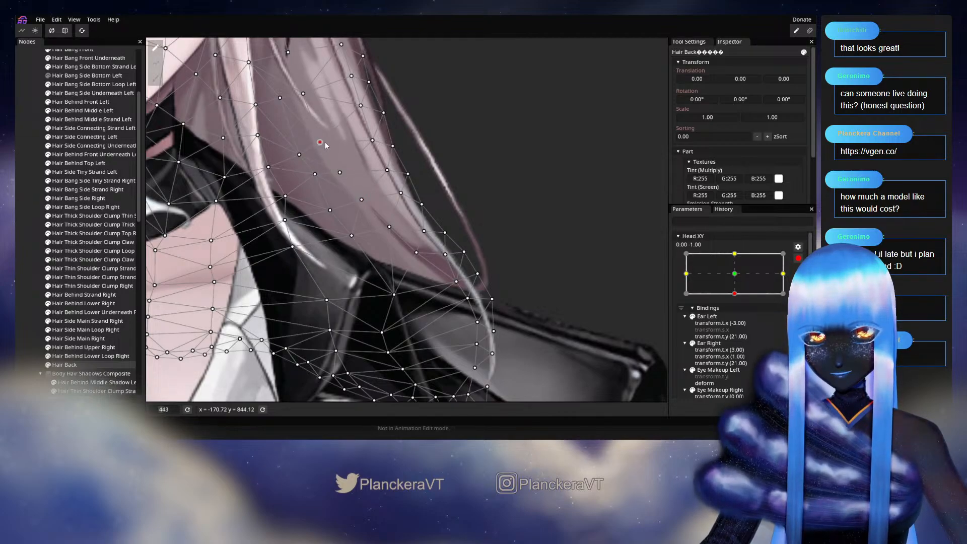
click(41, 261)
click(797, 258)
mouse_move(737, 318)
mouse_down()
mouse_move(739, 299)
mouse_move(738, 318)
mouse_up()
Fine-tune the Hair Back vertices along the light strand's inner side above the shoulder at Head XY 0, -1, and retest looking down.
click(804, 282)
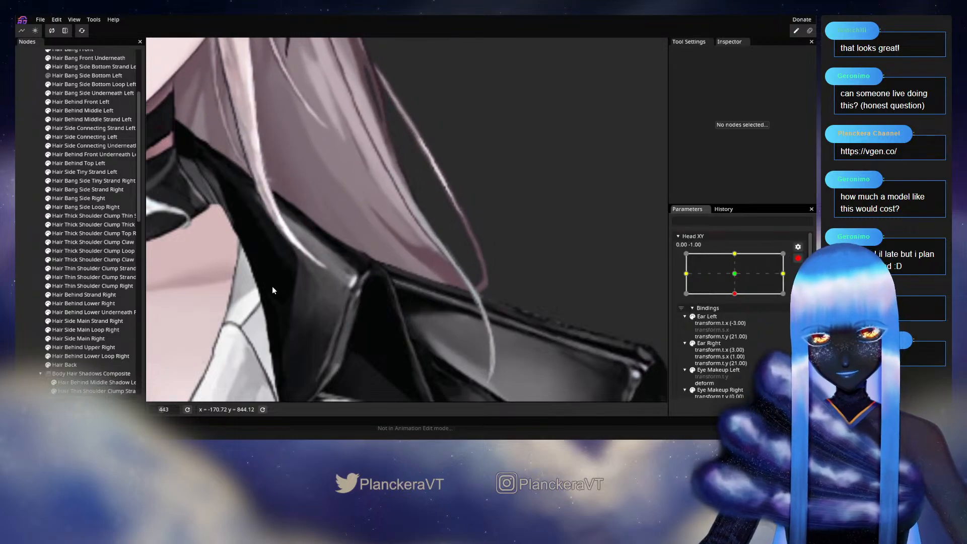
click(278, 289)
click(417, 252)
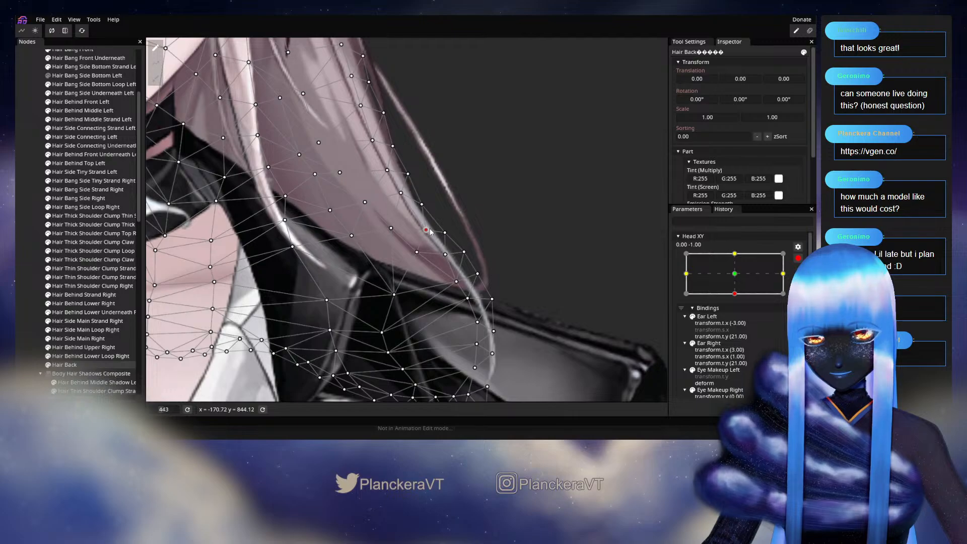
click(17, 268)
click(797, 258)
mouse_move(738, 319)
mouse_down()
mouse_move(738, 298)
mouse_move(741, 323)
mouse_up()
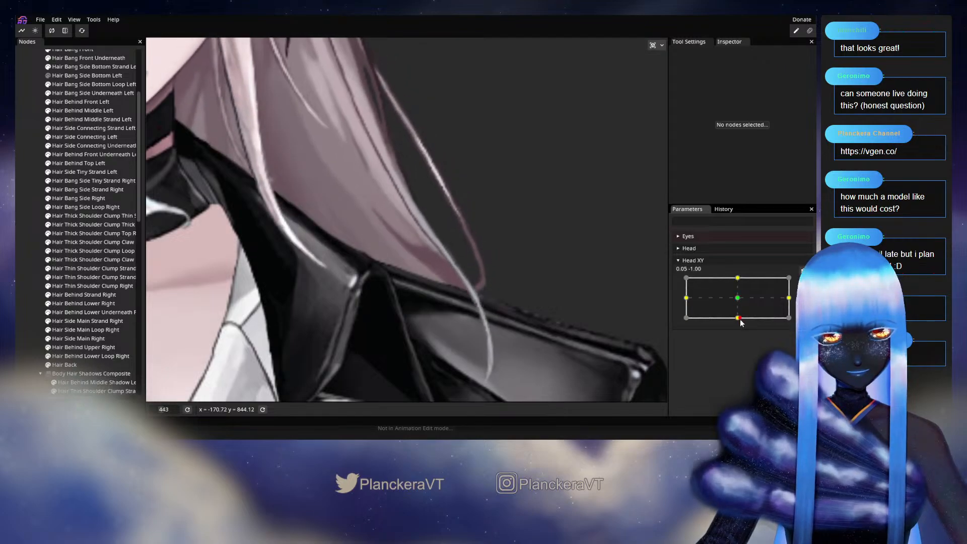
Lower the two Hair Back vertices in the middle of the lower hair slightly at Head XY 0, -1, and test the movement.
click(81, 364)
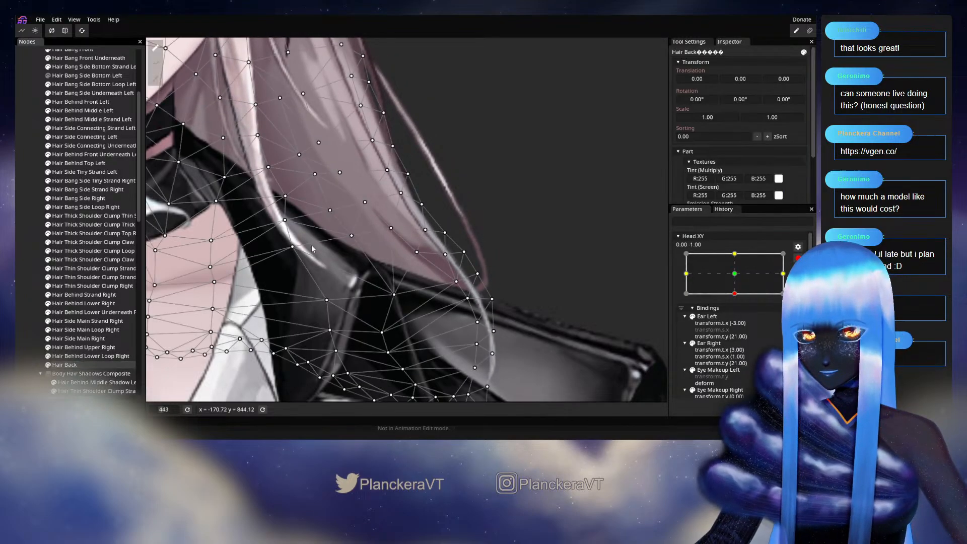
drag(366, 208, 363, 211)
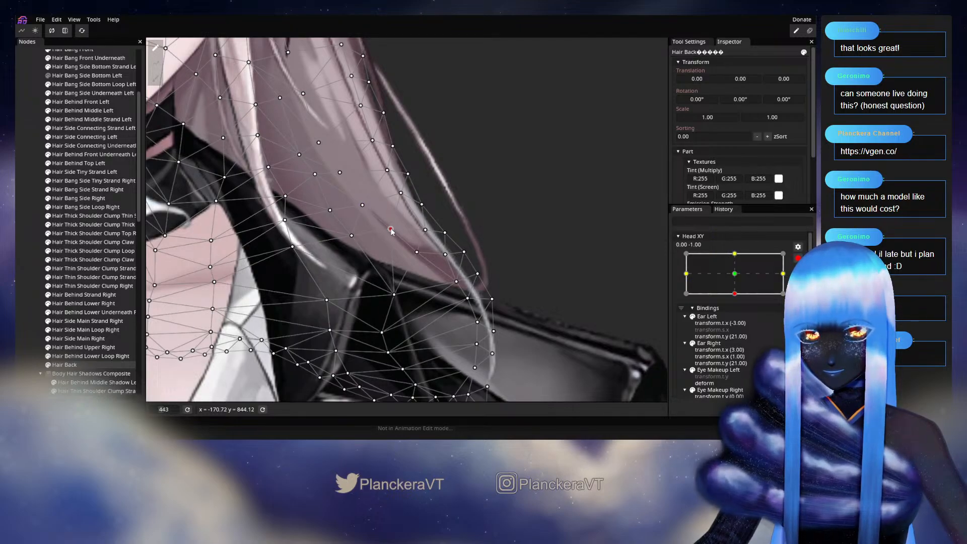
click(36, 289)
click(797, 258)
mouse_move(738, 318)
mouse_down()
mouse_move(744, 303)
mouse_move(746, 323)
mouse_move(738, 296)
mouse_move(737, 318)
mouse_up()
Even out the Hair Back vertices across the hair's central section and upper outer edge at Head XY 0, -1, and test looking down.
click(80, 363)
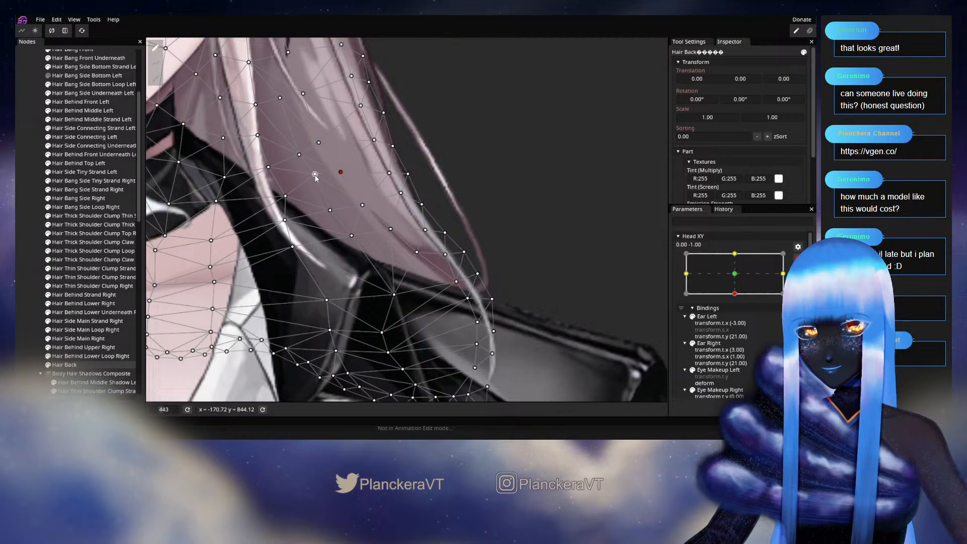
drag(325, 198, 321, 193)
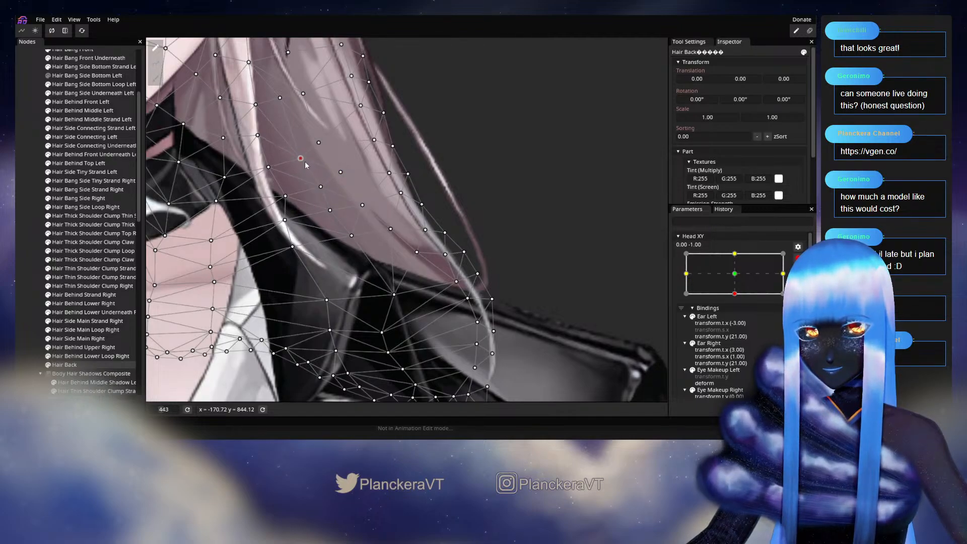
drag(320, 140, 323, 136)
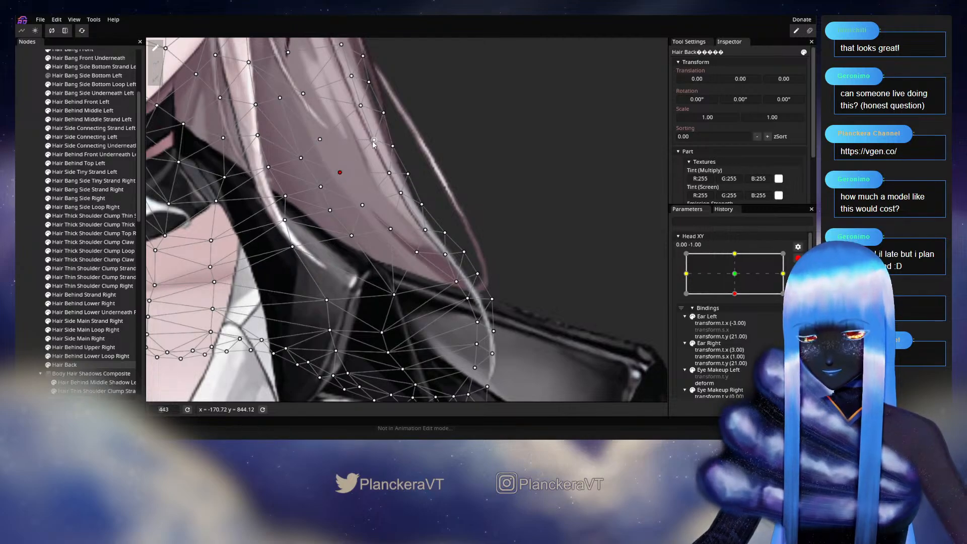
click(373, 140)
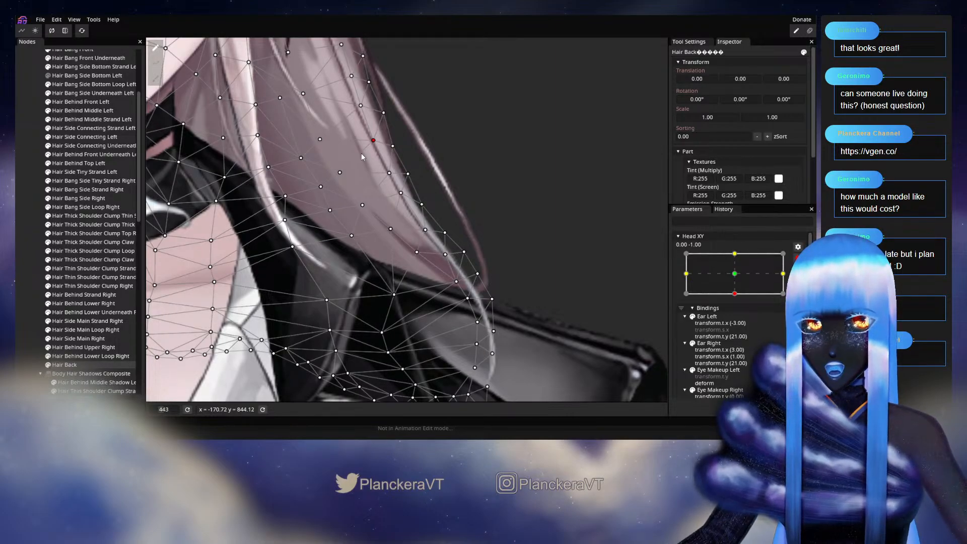
click(652, 286)
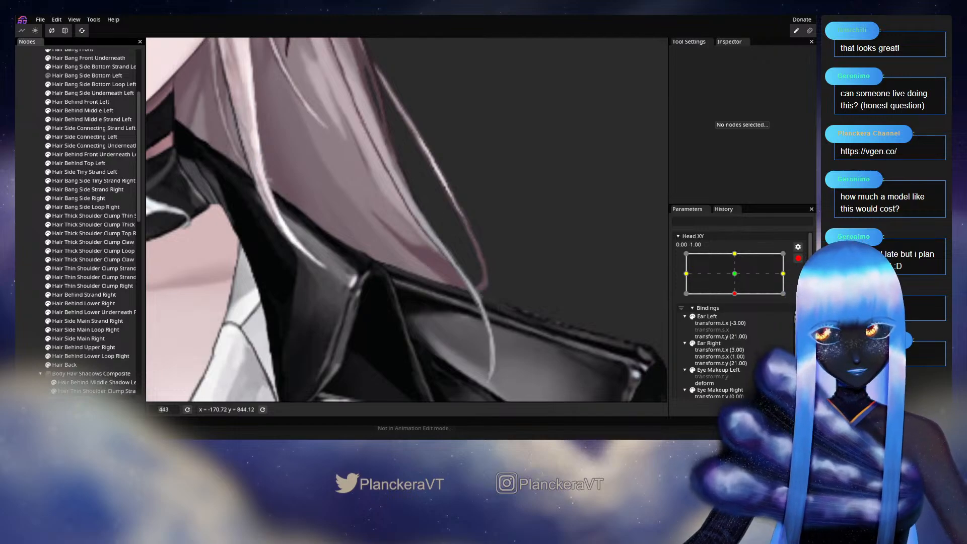
click(797, 258)
mouse_move(735, 321)
mouse_down()
mouse_move(737, 297)
mouse_move(740, 326)
mouse_up()
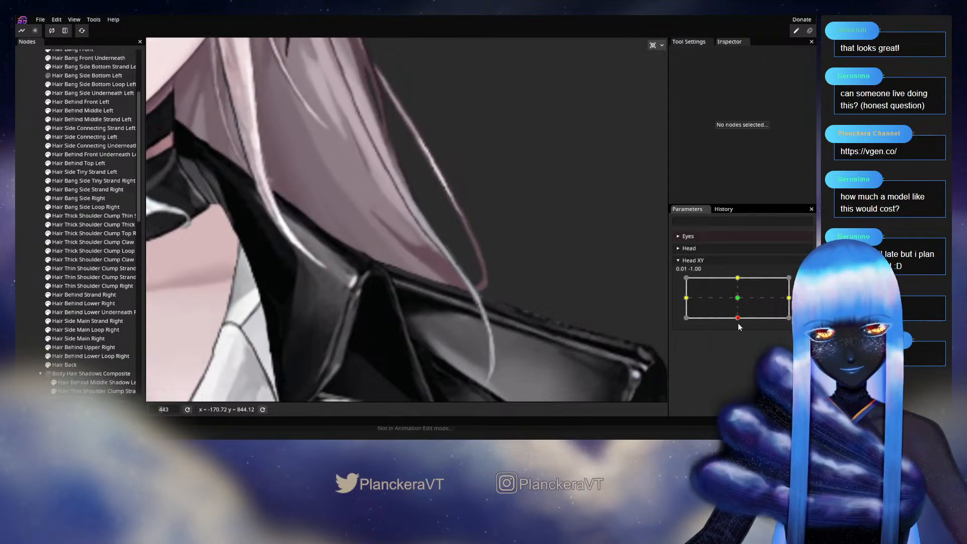
Raise the Hair Back vertices at the hair's centre and beside the light strand's upper end at Head XY 0, -1, and test the pose.
click(803, 282)
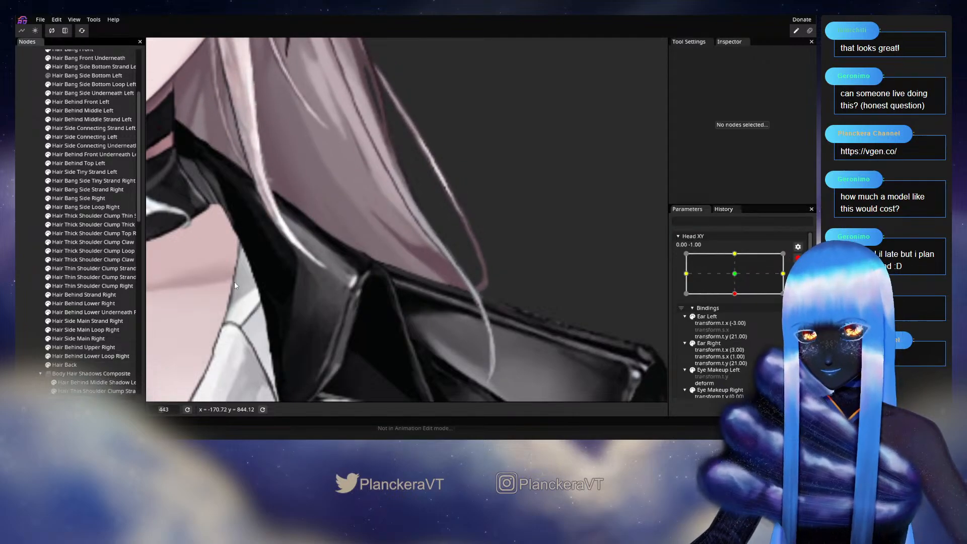
click(75, 364)
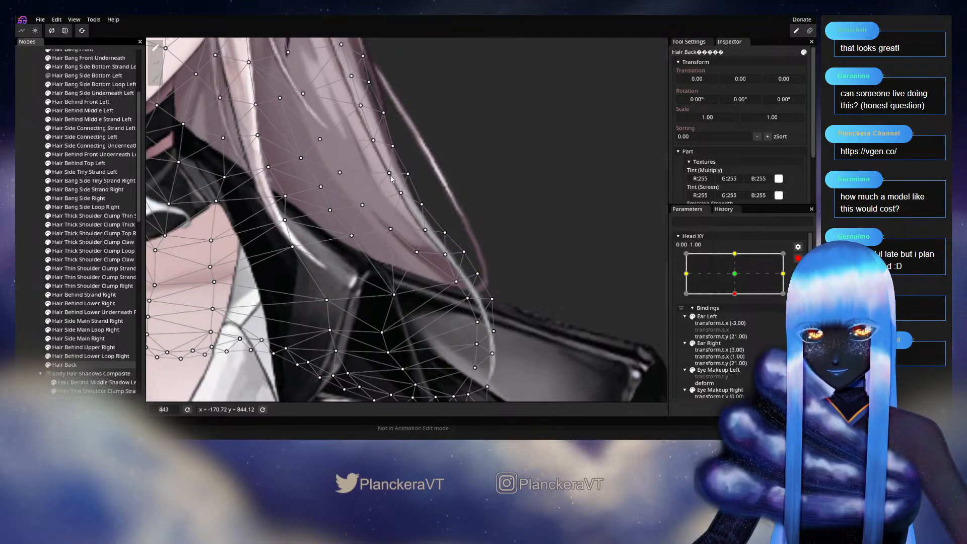
scroll(389, 171, up, 1)
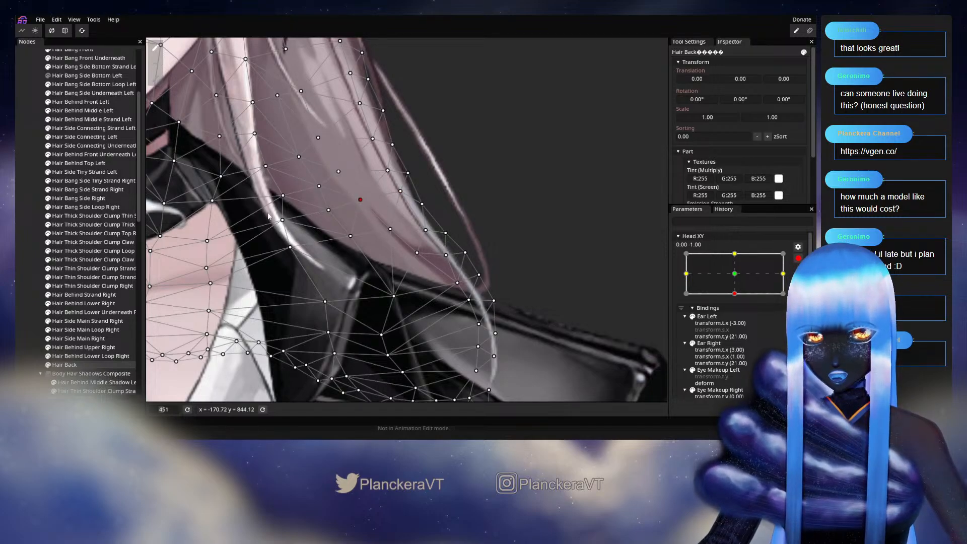
click(36, 280)
scroll(449, 283, down, 2)
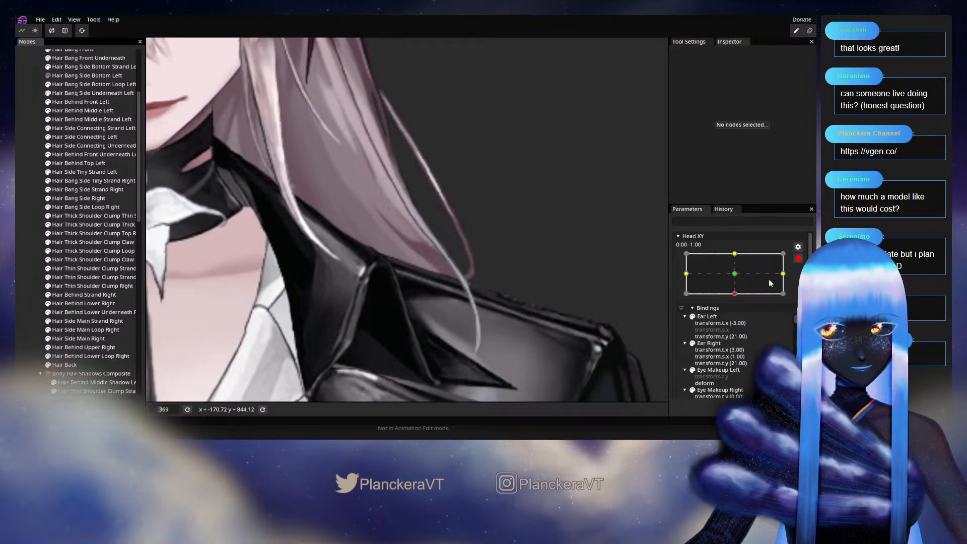
click(798, 258)
mouse_move(739, 318)
mouse_down()
mouse_move(735, 298)
mouse_move(745, 324)
mouse_up()
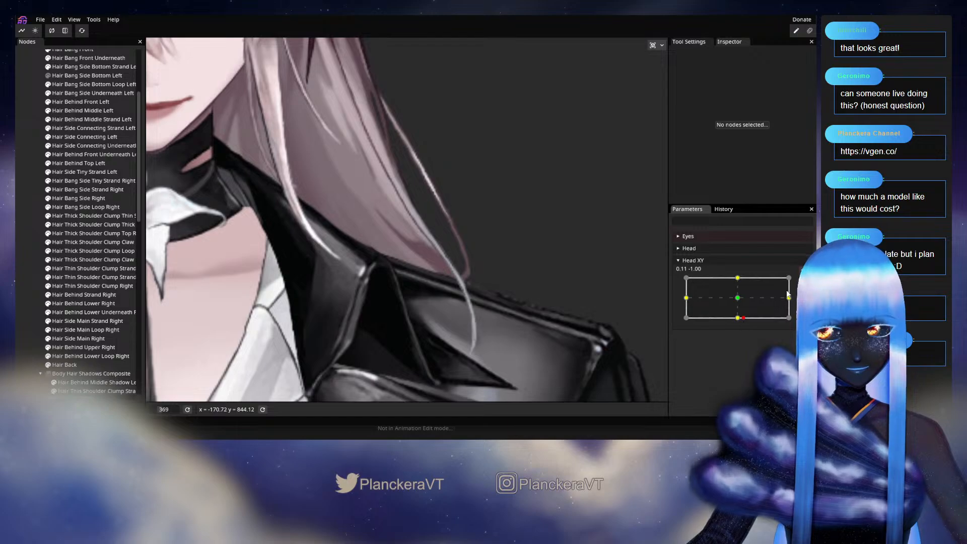
Adjust the Hair Back vertex along the light strand's outer edge above the shoulder at Head XY 0, -1, and test looking down.
click(64, 364)
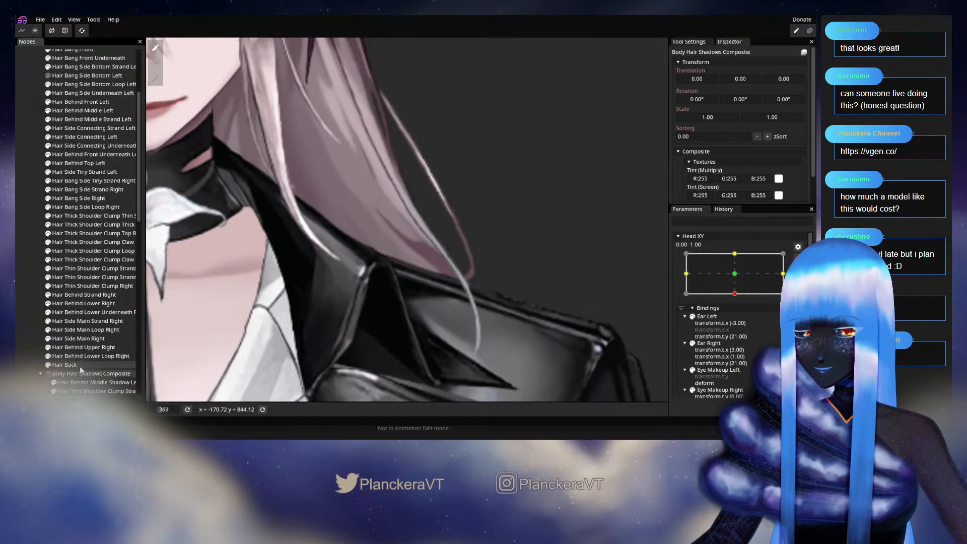
scroll(323, 190, up, 2)
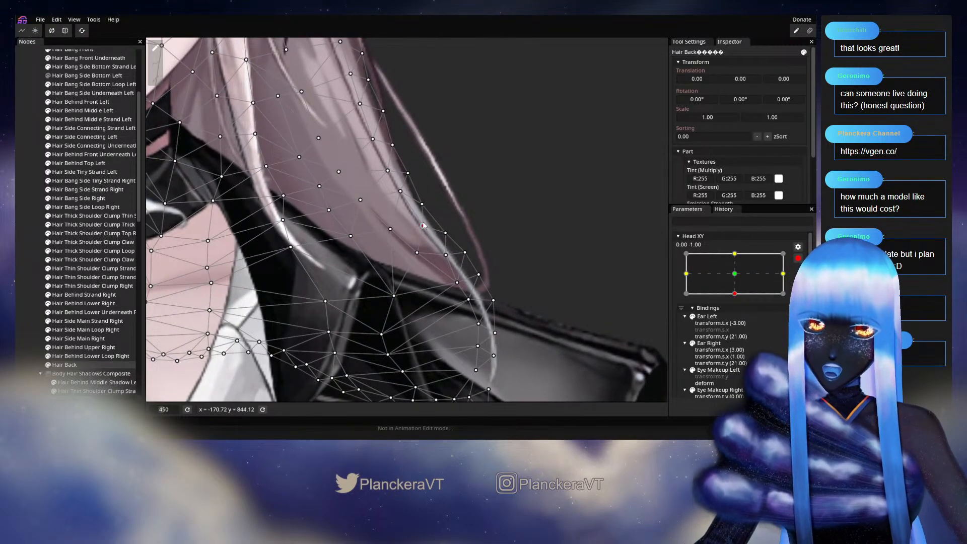
click(398, 190)
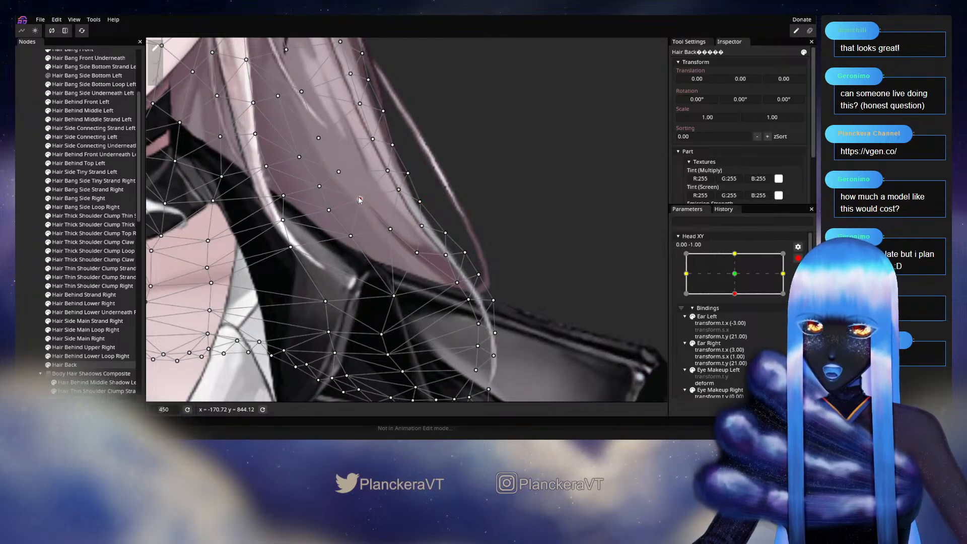
click(250, 253)
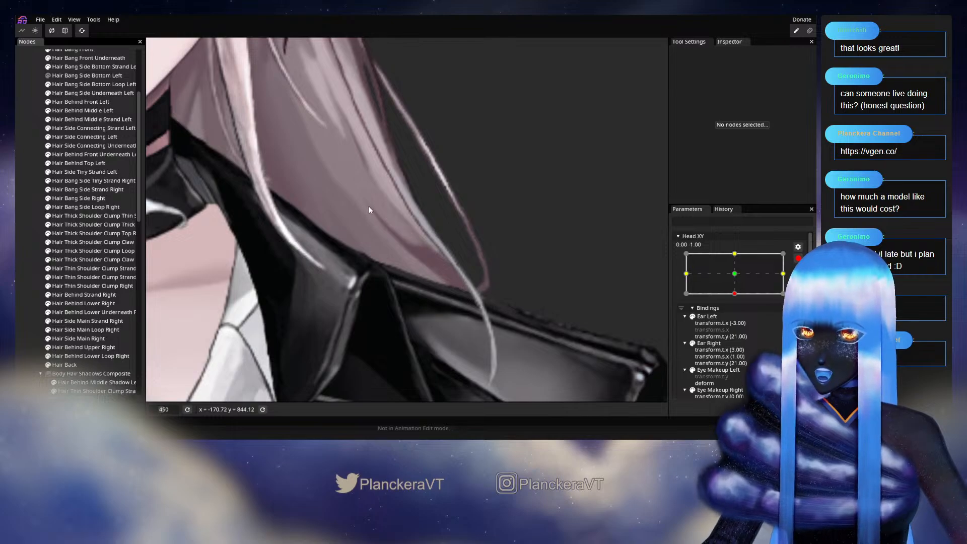
scroll(408, 288, down, 3)
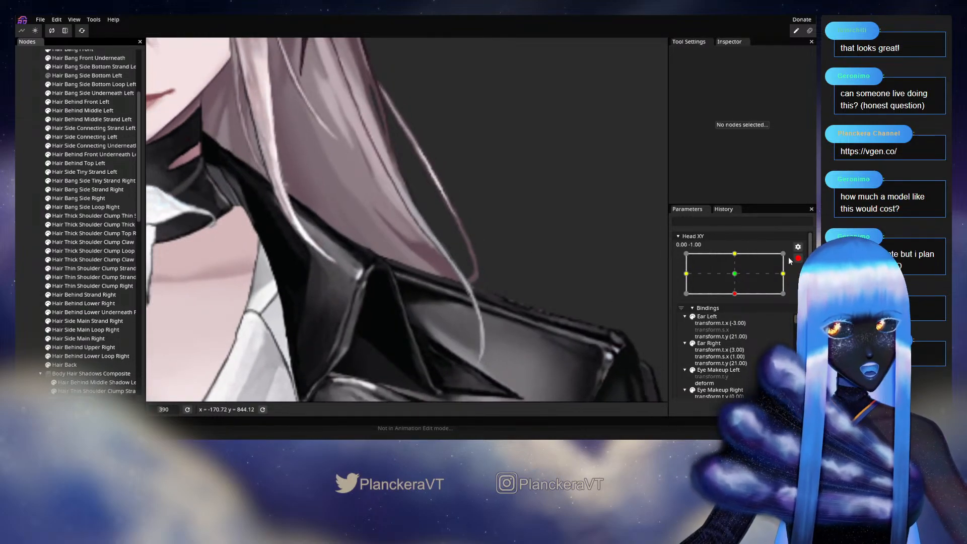
scroll(759, 312, up, 2)
mouse_move(737, 317)
mouse_down()
mouse_move(738, 306)
mouse_move(737, 321)
mouse_up()
click(803, 284)
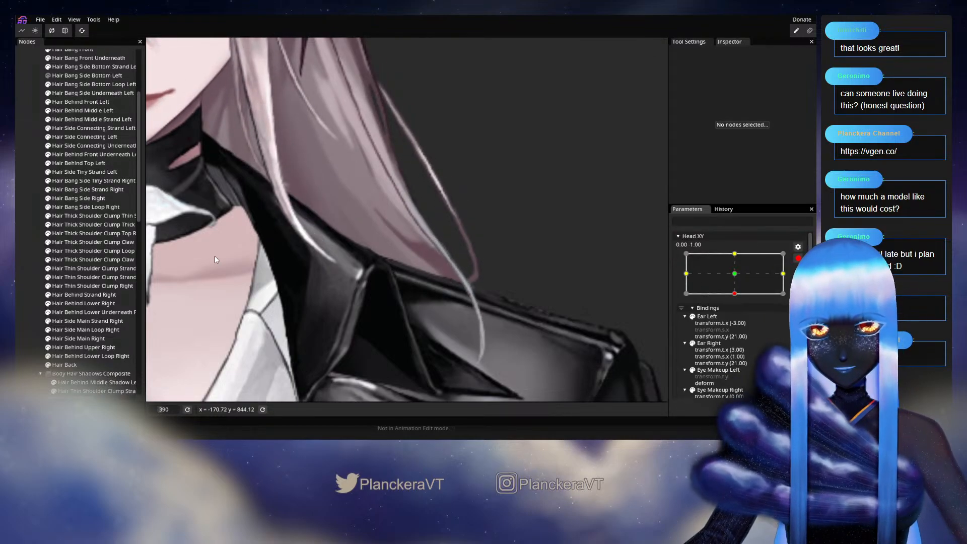
Nudge the Hair Back vertex in the middle of the lower hair at Head XY 0, -1, and retest the movement.
click(64, 364)
scroll(360, 206, up, 2)
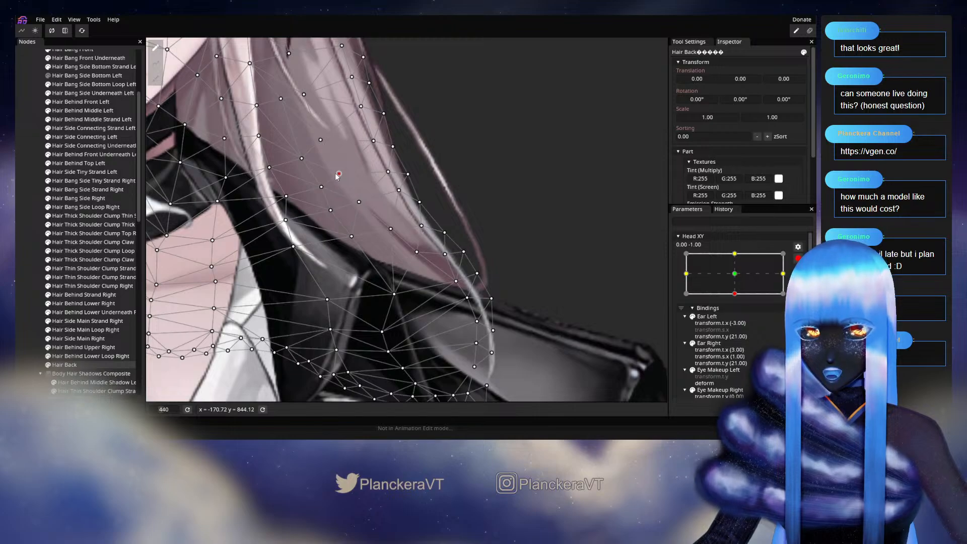
click(15, 273)
scroll(370, 304, down, 2)
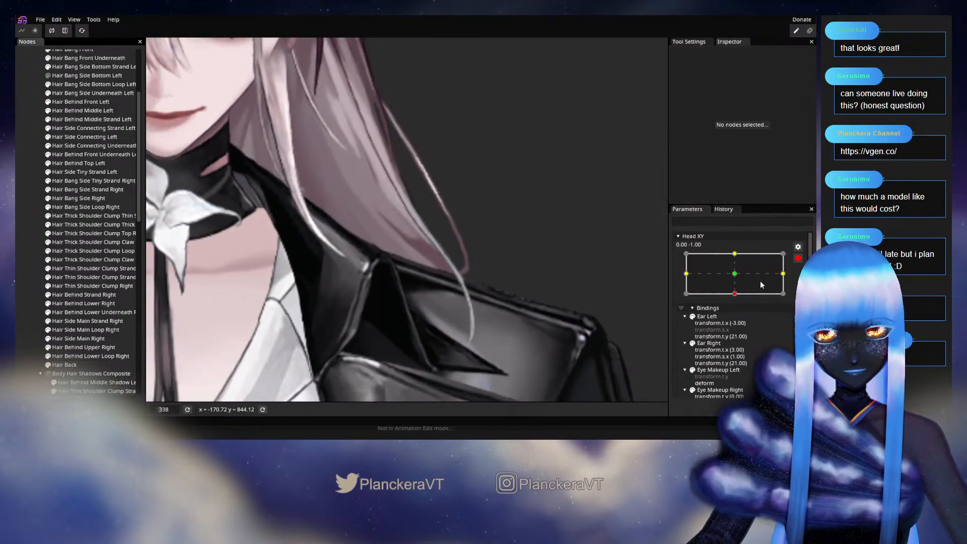
click(797, 260)
mouse_move(746, 313)
mouse_down()
mouse_move(739, 302)
mouse_move(738, 323)
mouse_move(738, 301)
mouse_move(739, 321)
mouse_up()
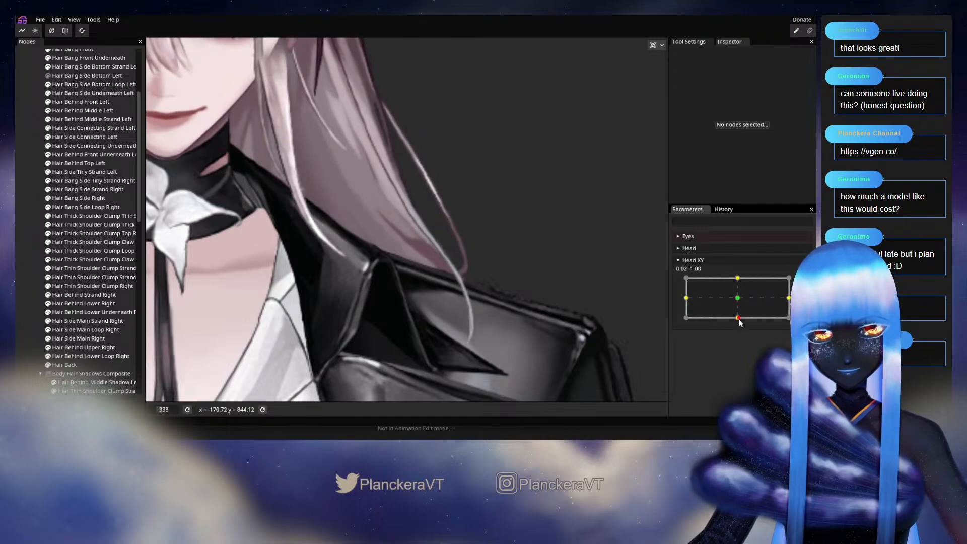
Raise the Hair Back vertex in the hair's central section above the shoulder slightly at Head XY 0, -1.
click(333, 242)
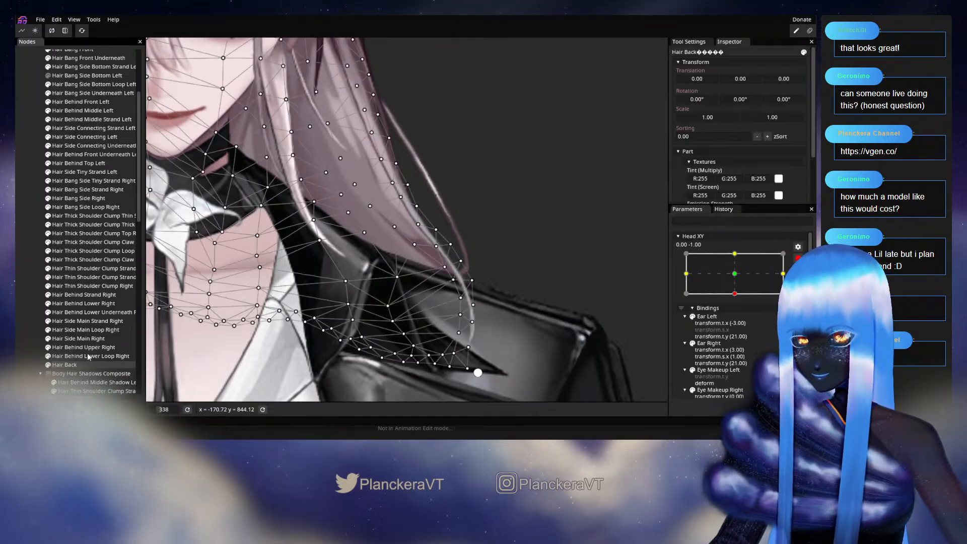
scroll(332, 241, up, 1)
click(337, 214)
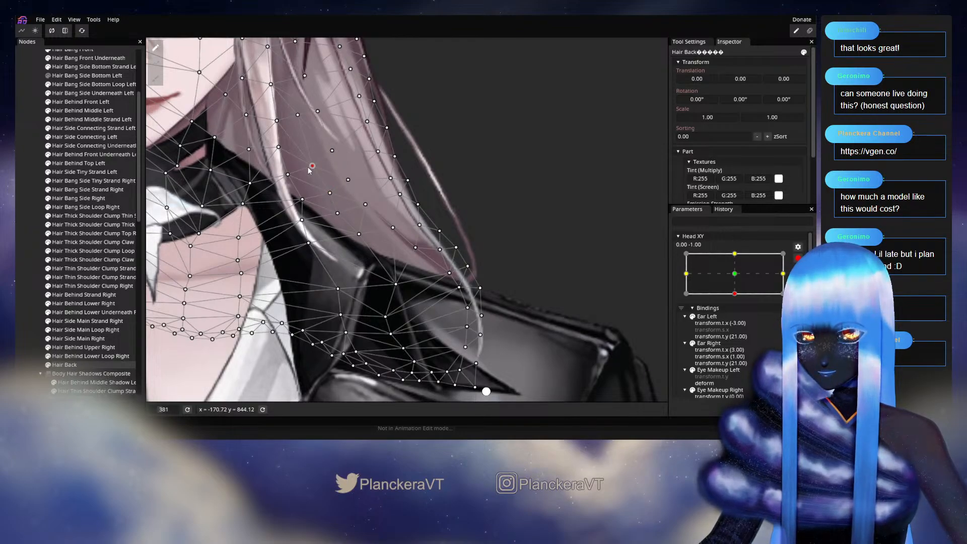
drag(354, 178, 354, 175)
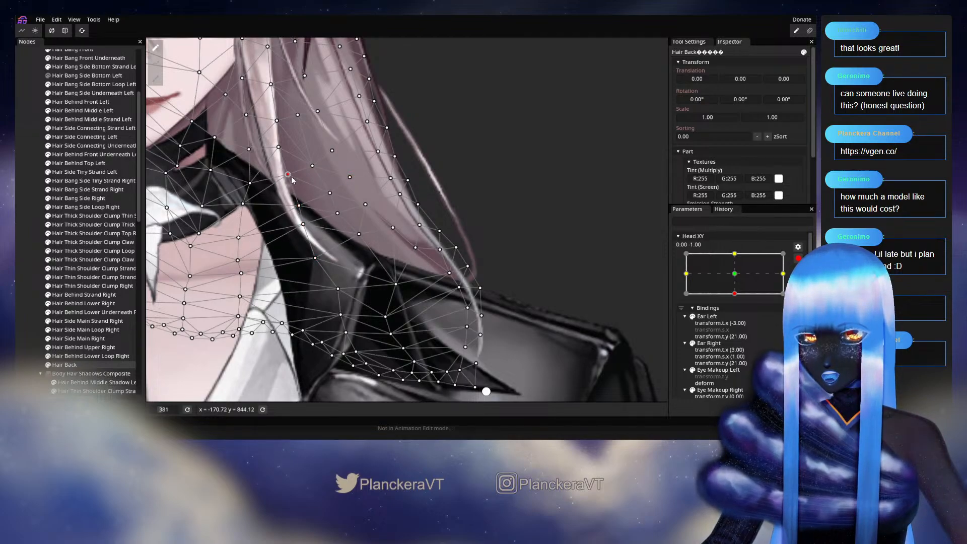
click(28, 264)
Make Hair Bang Side Bottom Left visible again and test looking down with the complete hair.
scroll(63, 164, up, 1)
click(47, 102)
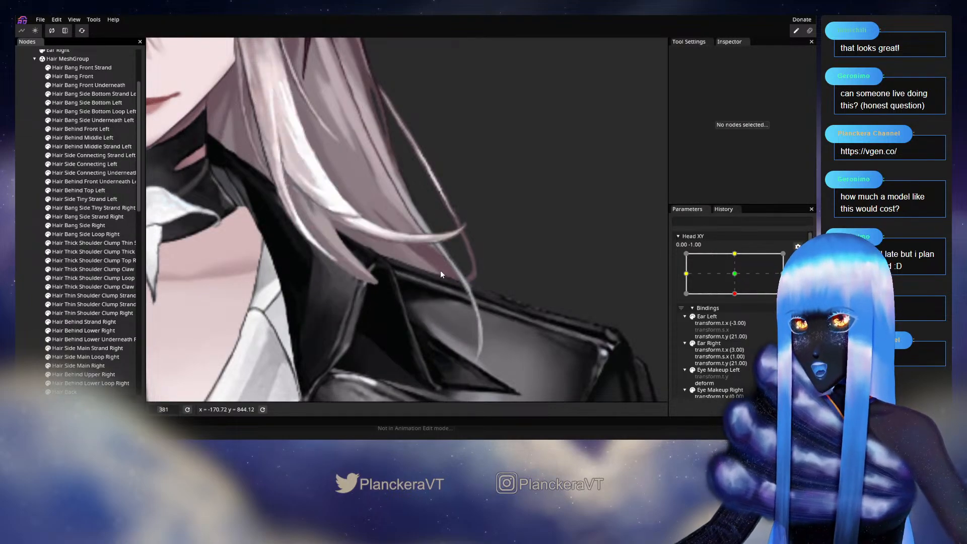
scroll(432, 271, down, 5)
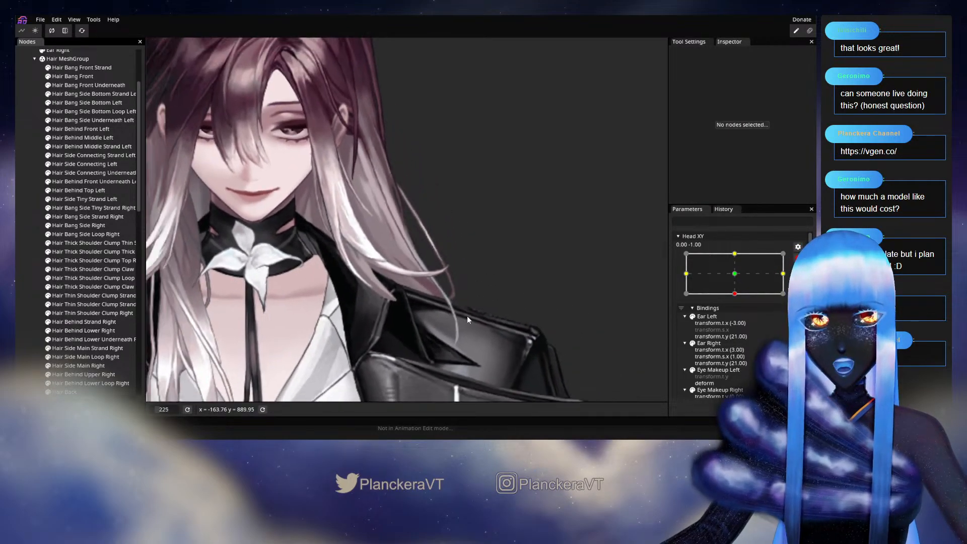
scroll(431, 278, down, 4)
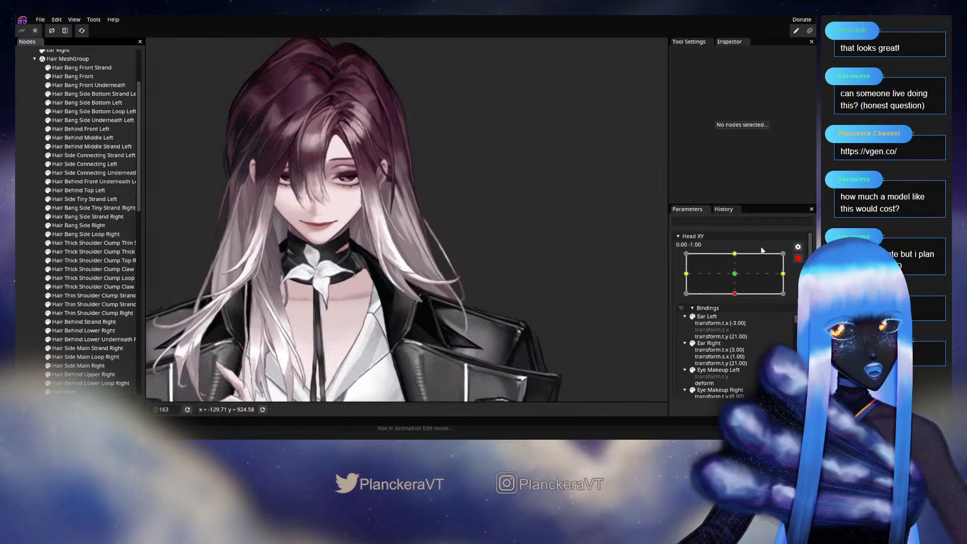
click(797, 258)
mouse_move(737, 318)
mouse_down()
mouse_move(737, 299)
mouse_move(738, 325)
mouse_up()
scroll(380, 300, down, 1)
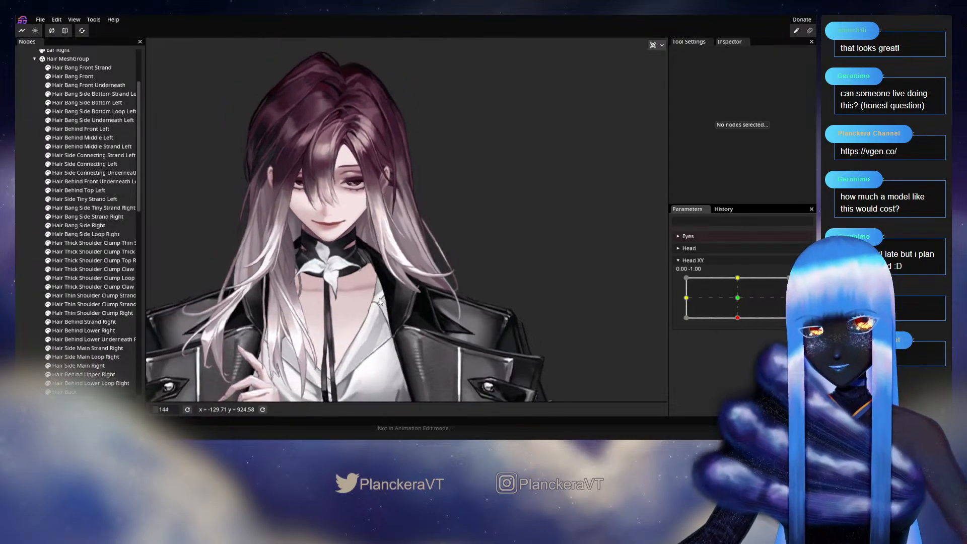
scroll(379, 302, down, 2)
drag(427, 283, 475, 291)
drag(535, 309, 573, 307)
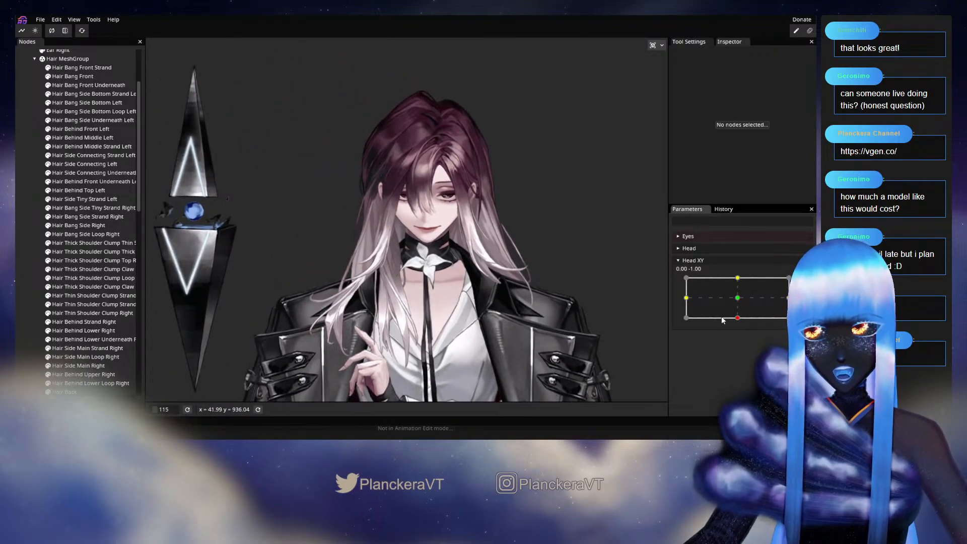
Sweep the head through the Head XY range, return it to about 0, 0.02, and save the project.
drag(737, 318, 647, 266)
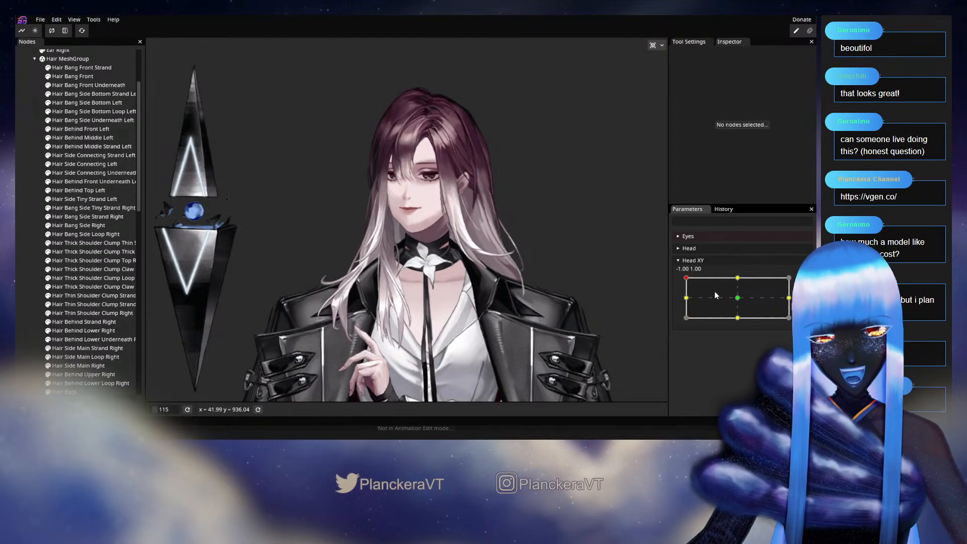
drag(714, 291, 737, 297)
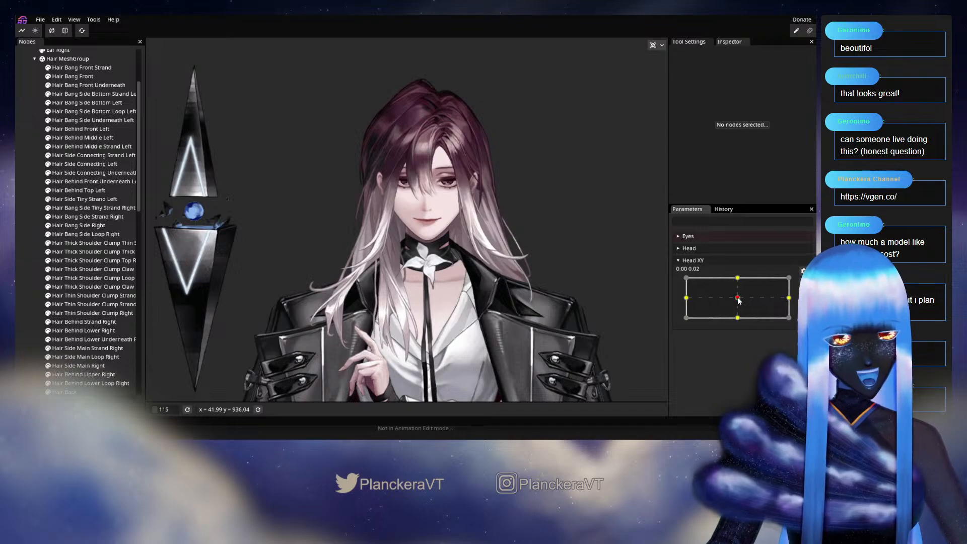
click(39, 19)
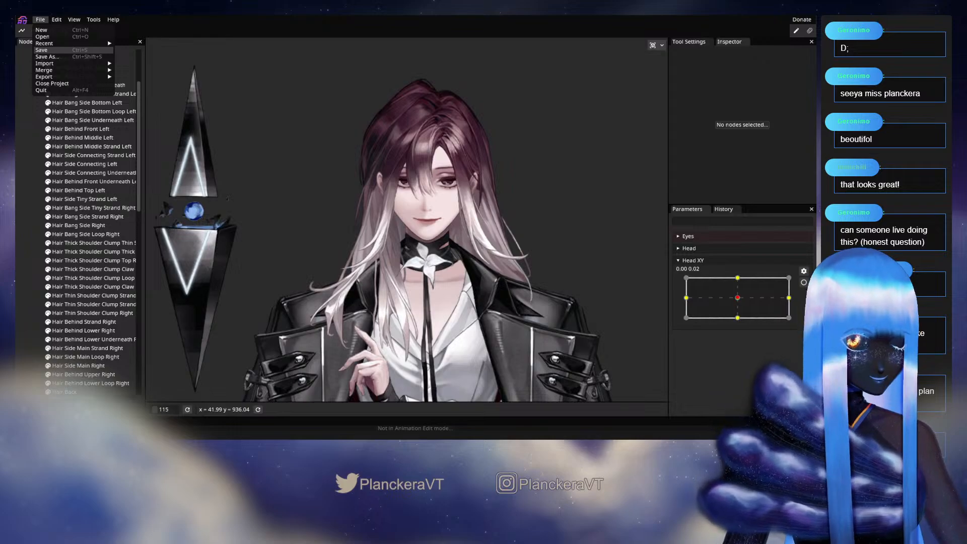
click(42, 50)
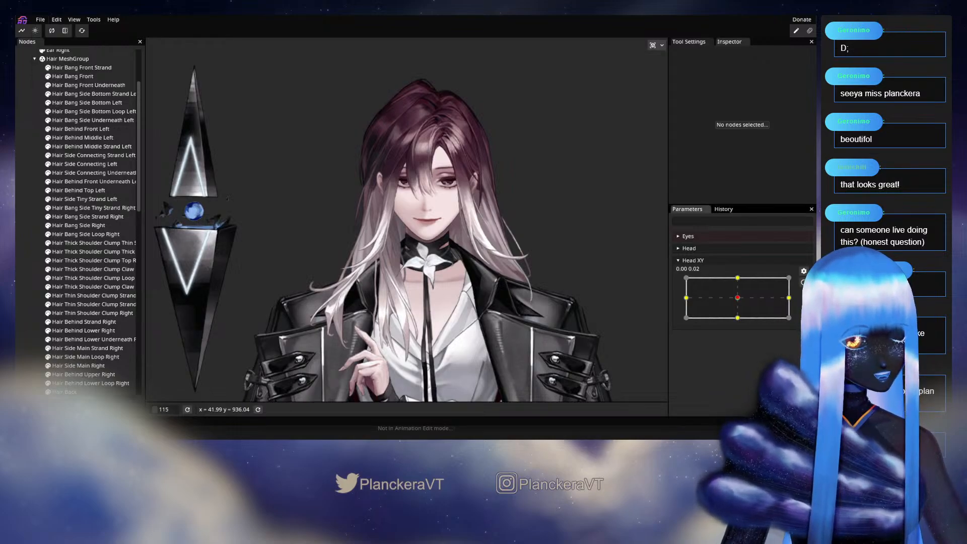